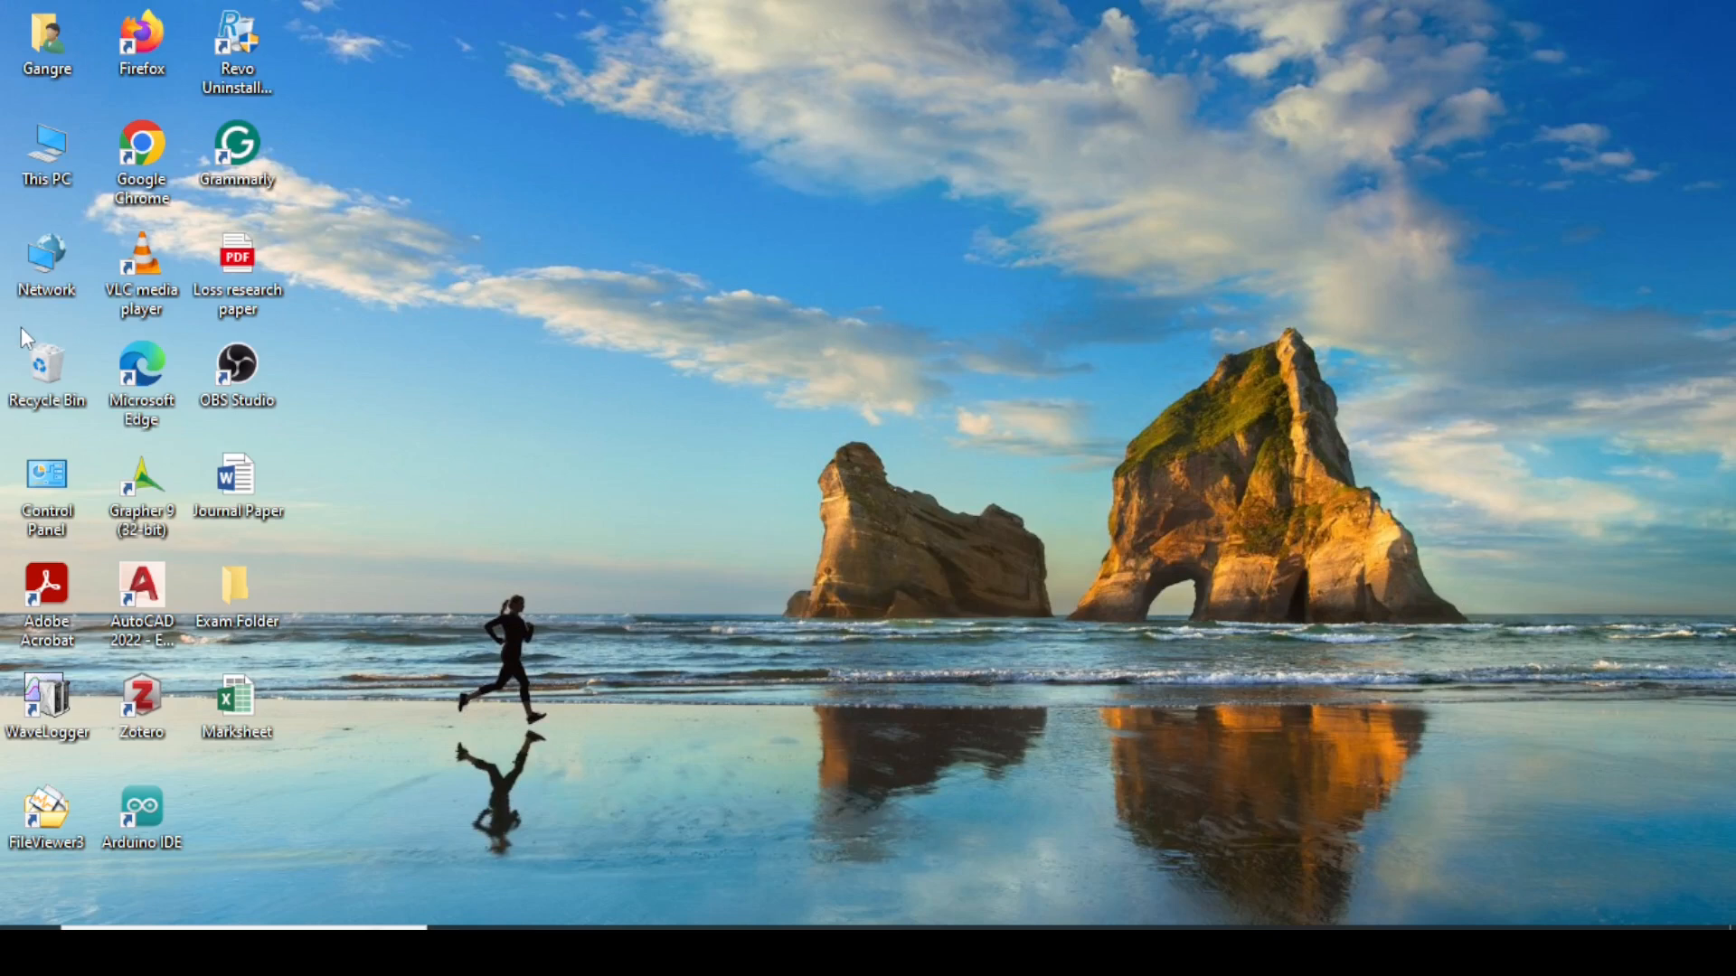
Create a new Microsoft Excel Worksheet on the desktop from the New menu.
right_click(710, 250)
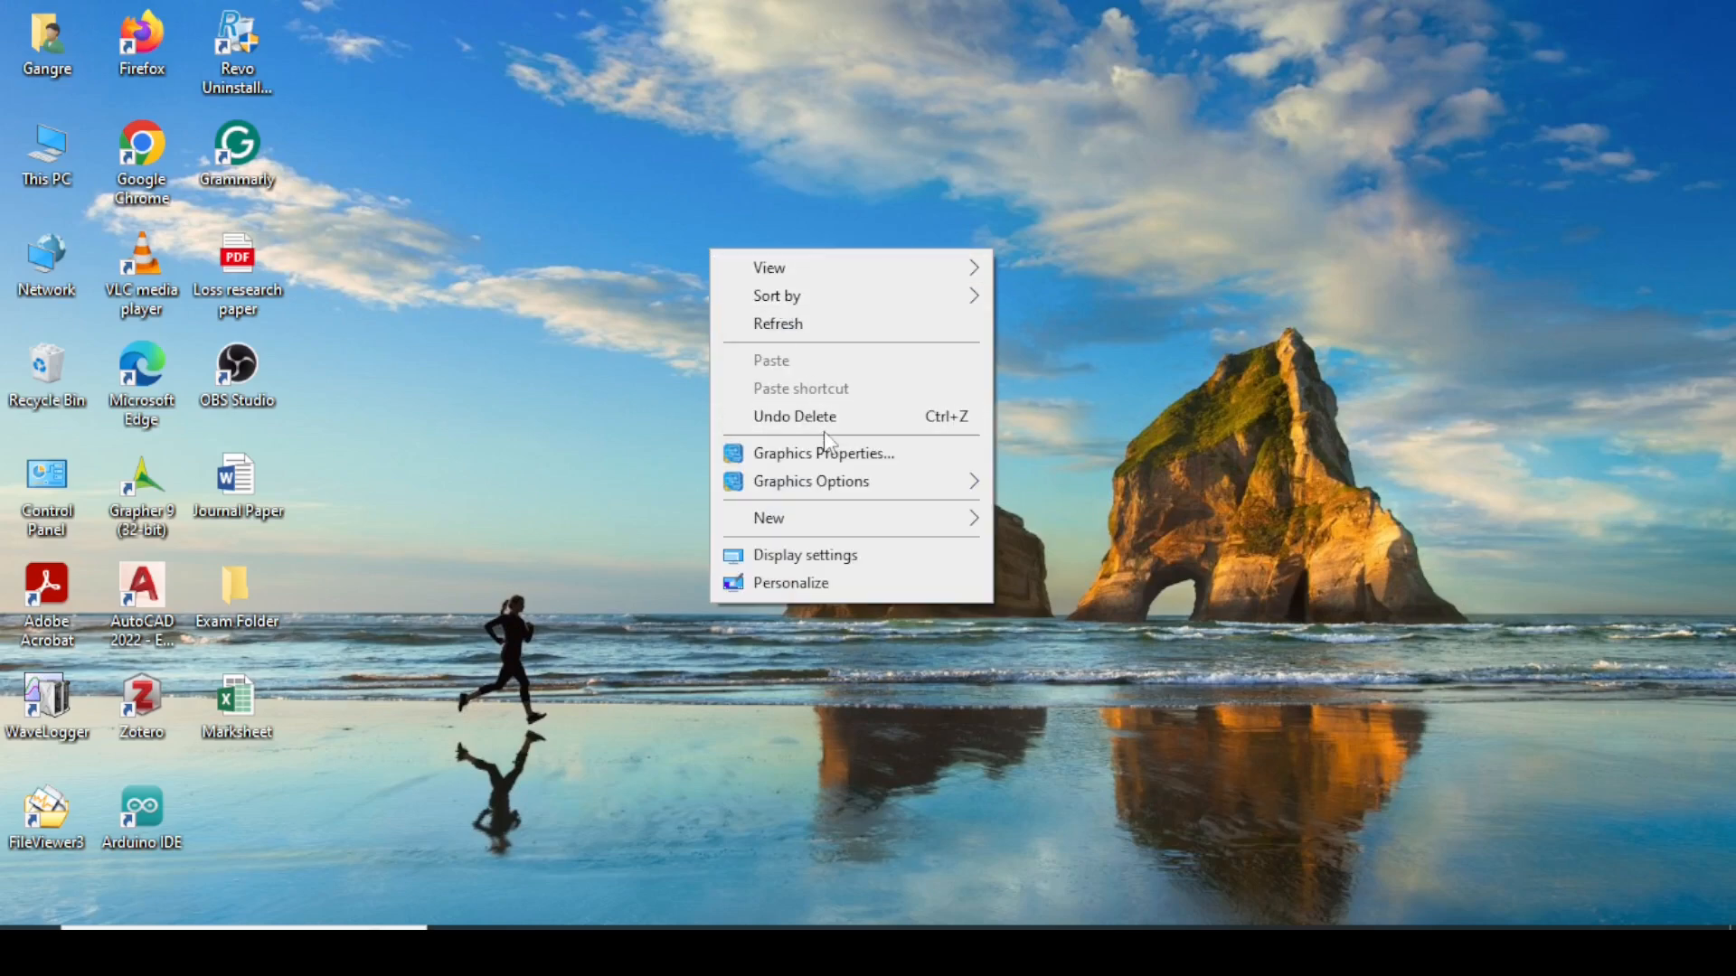
mouse_move(820, 533)
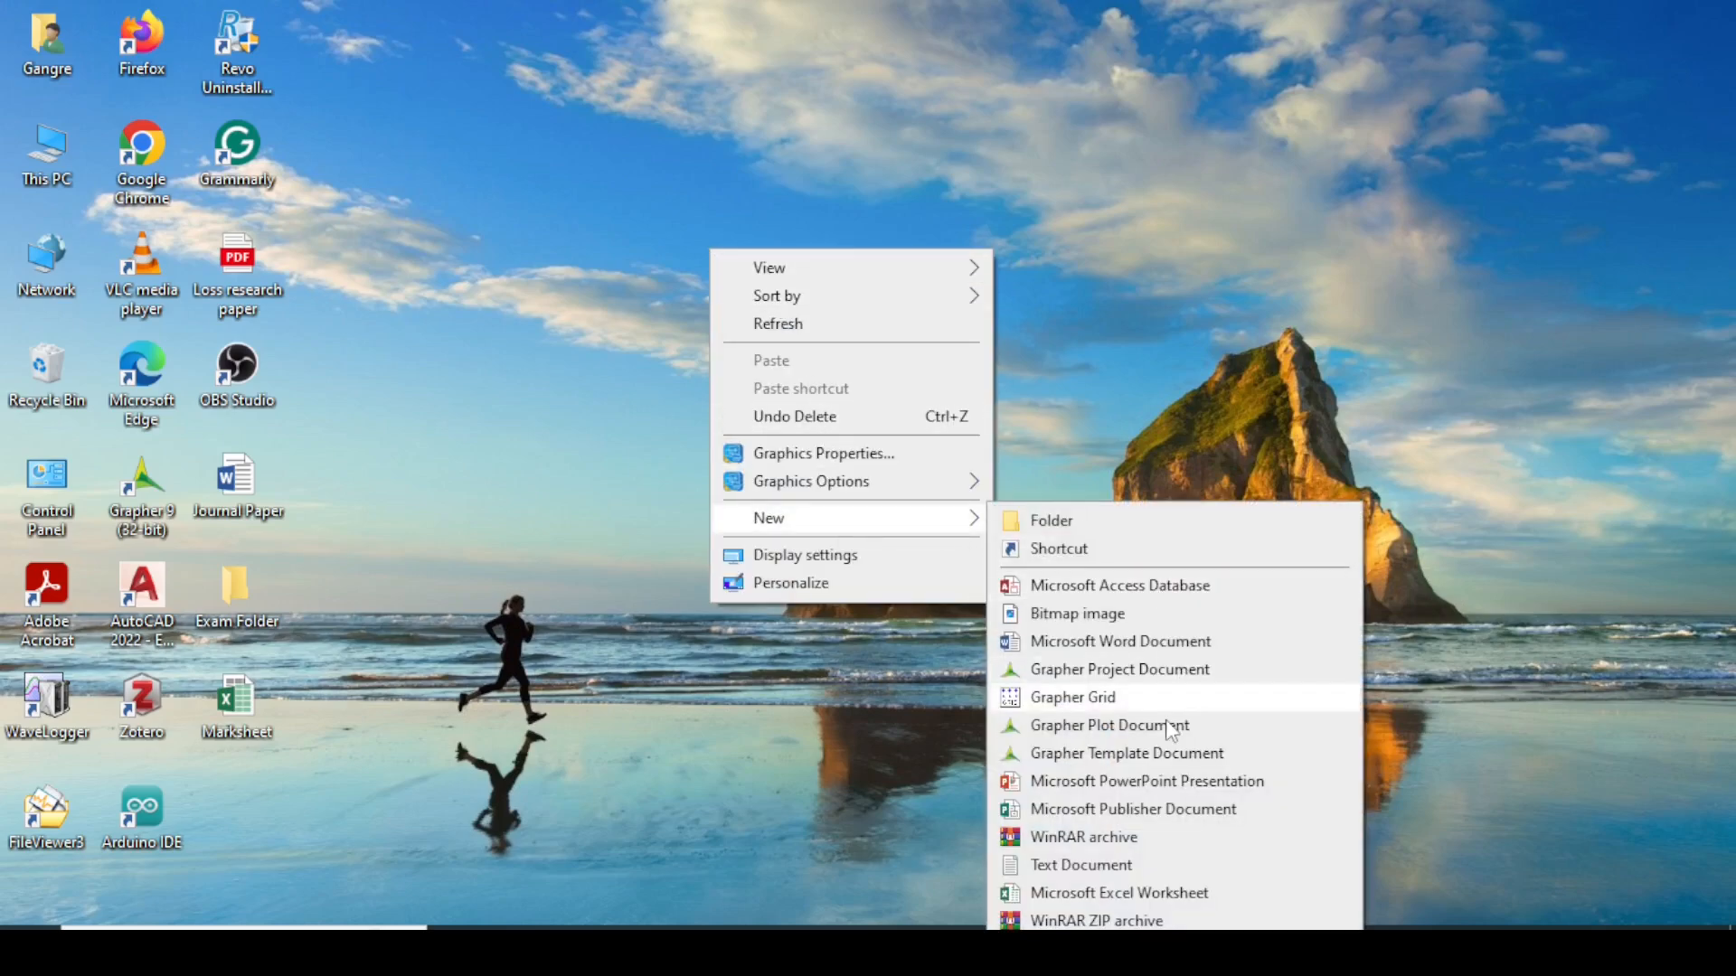
left_click(806, 524)
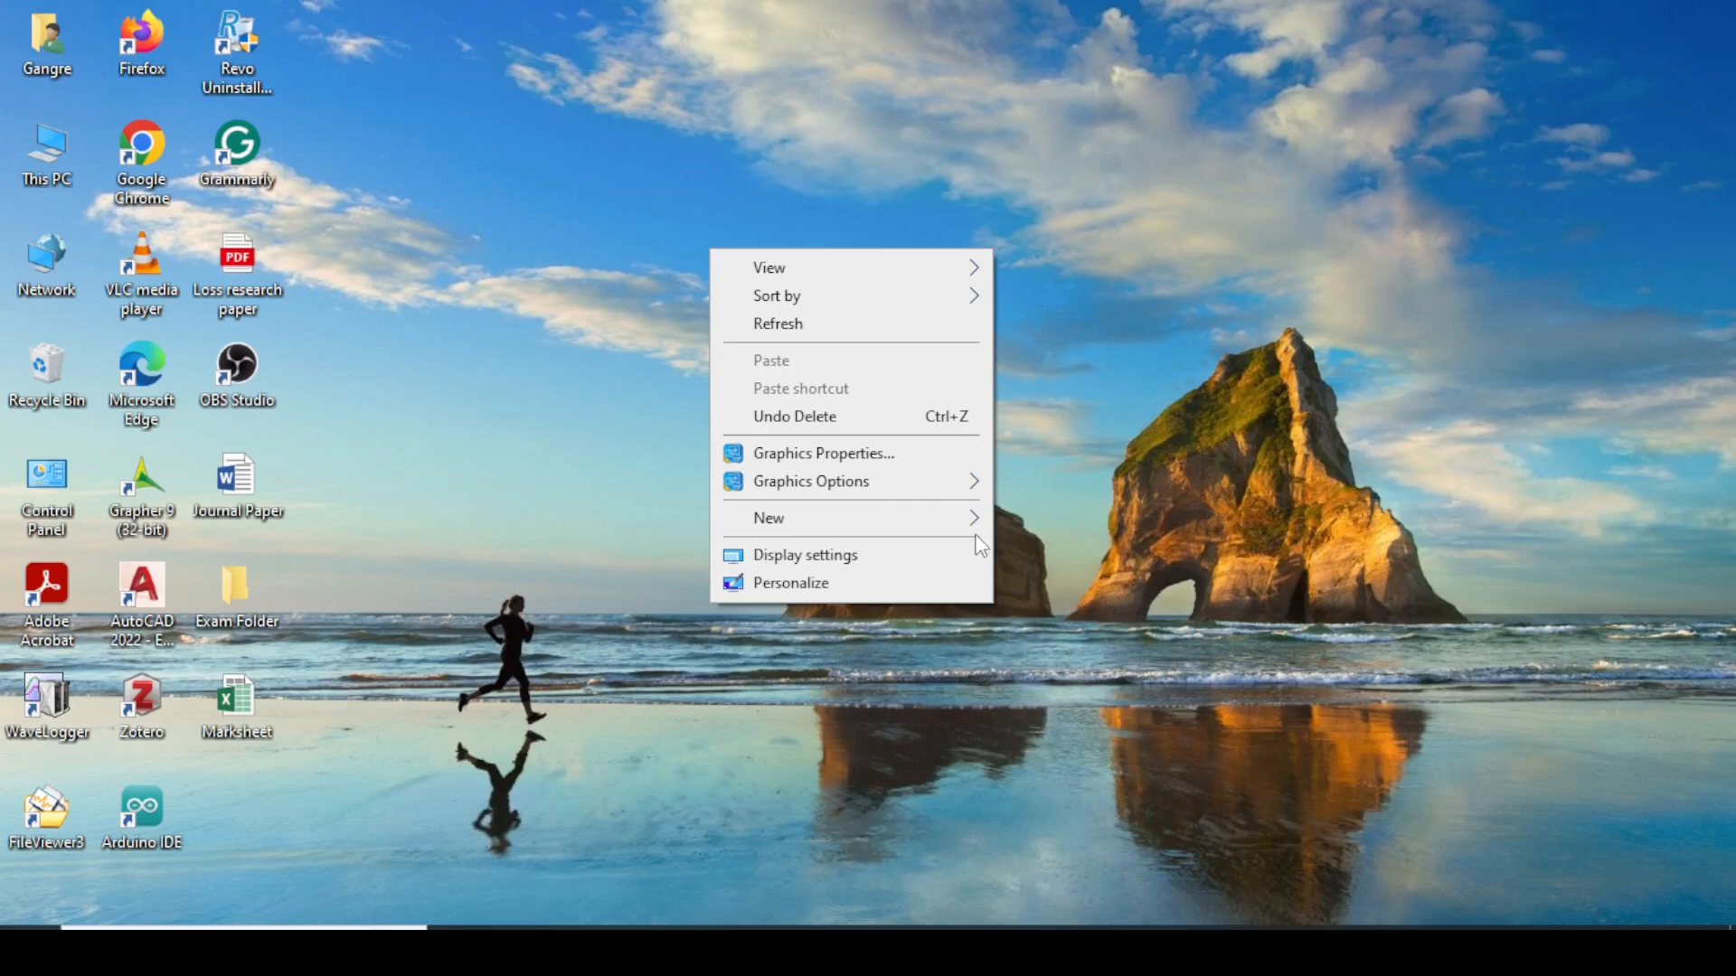
mouse_move(972, 522)
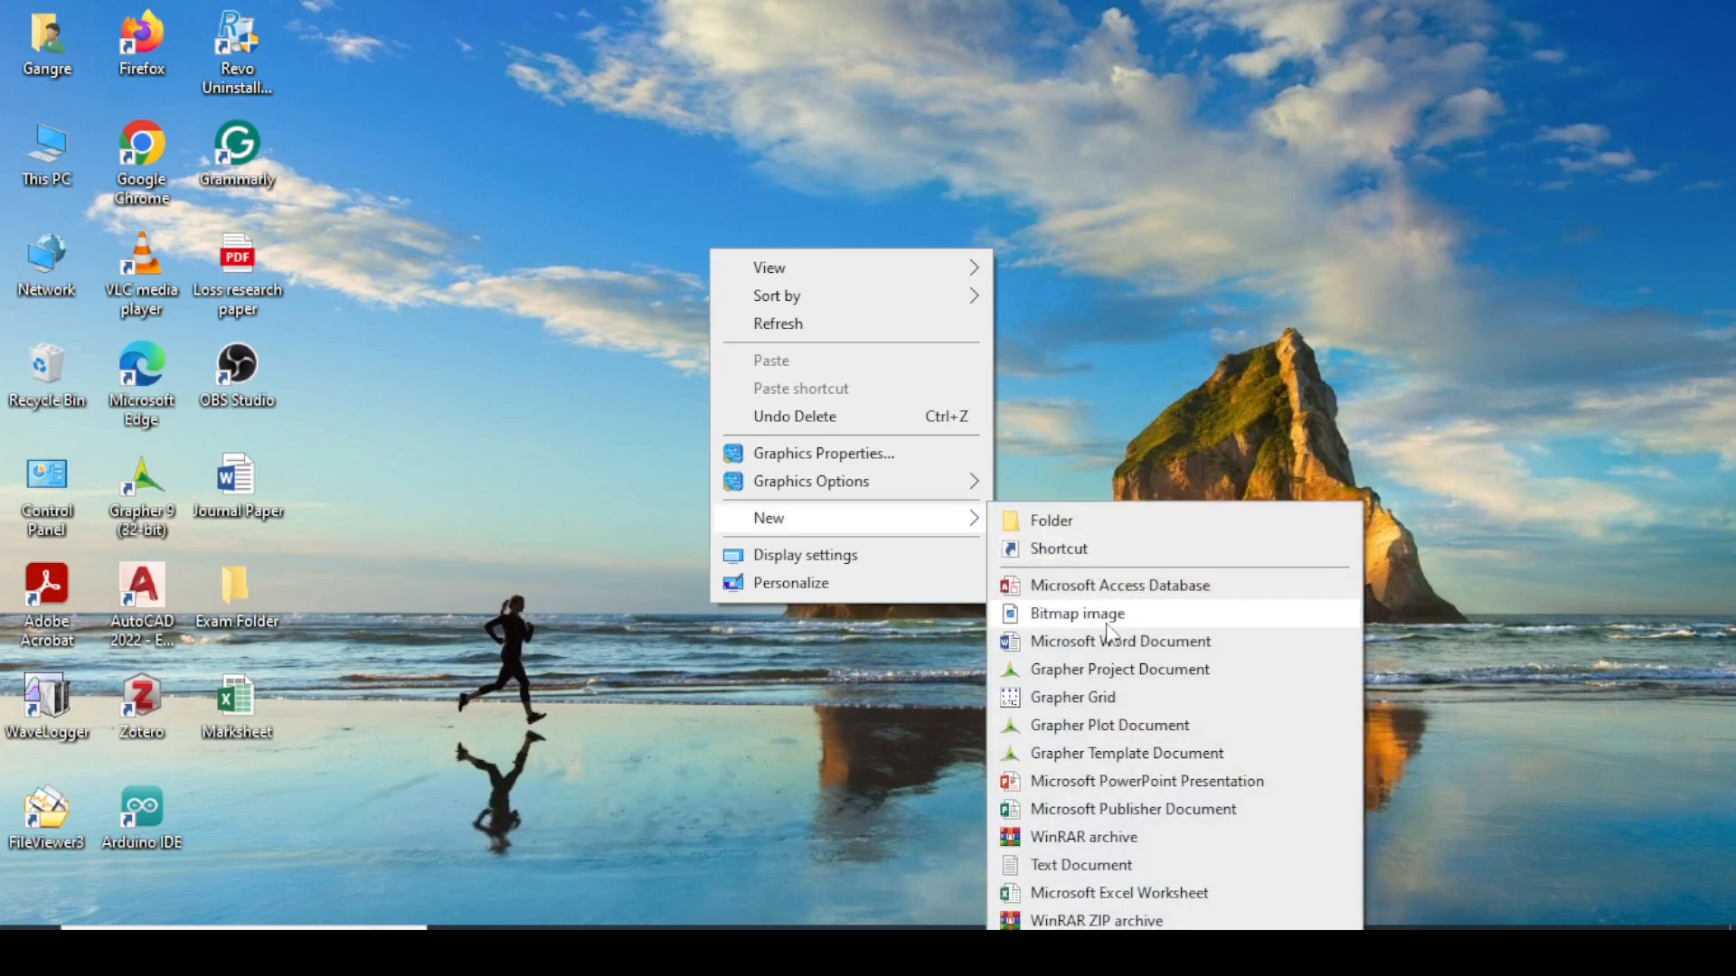
left_click(1087, 899)
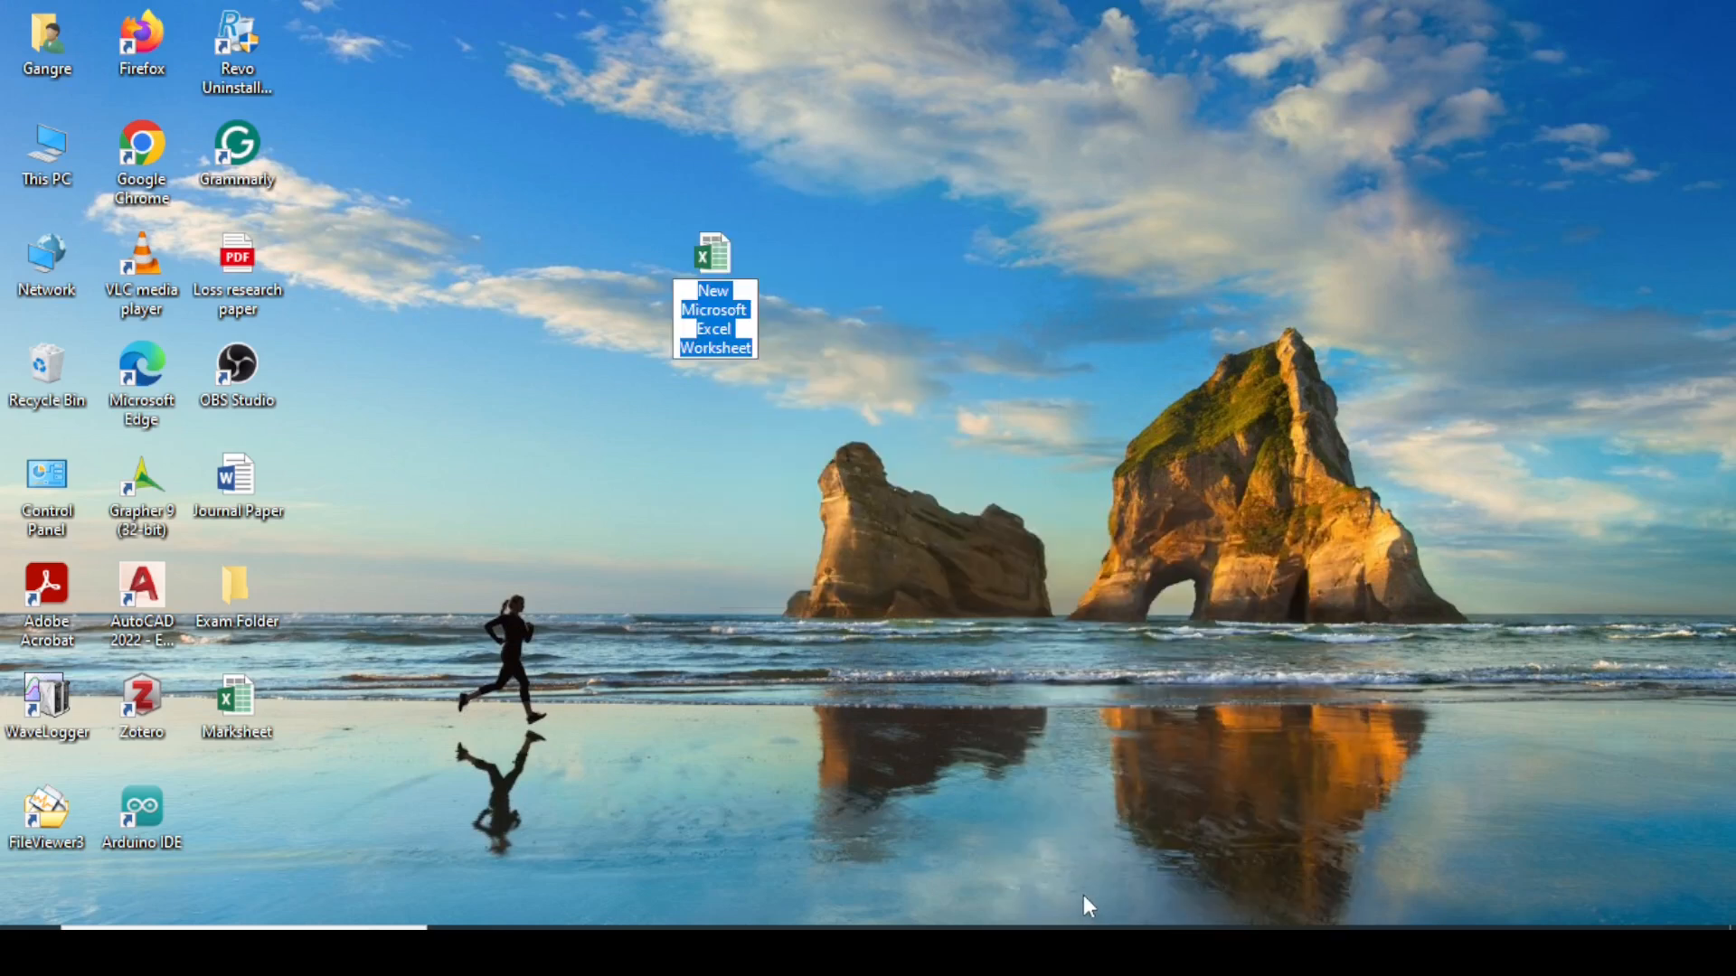
Name the new worksheet file 'My work'.
type("M")
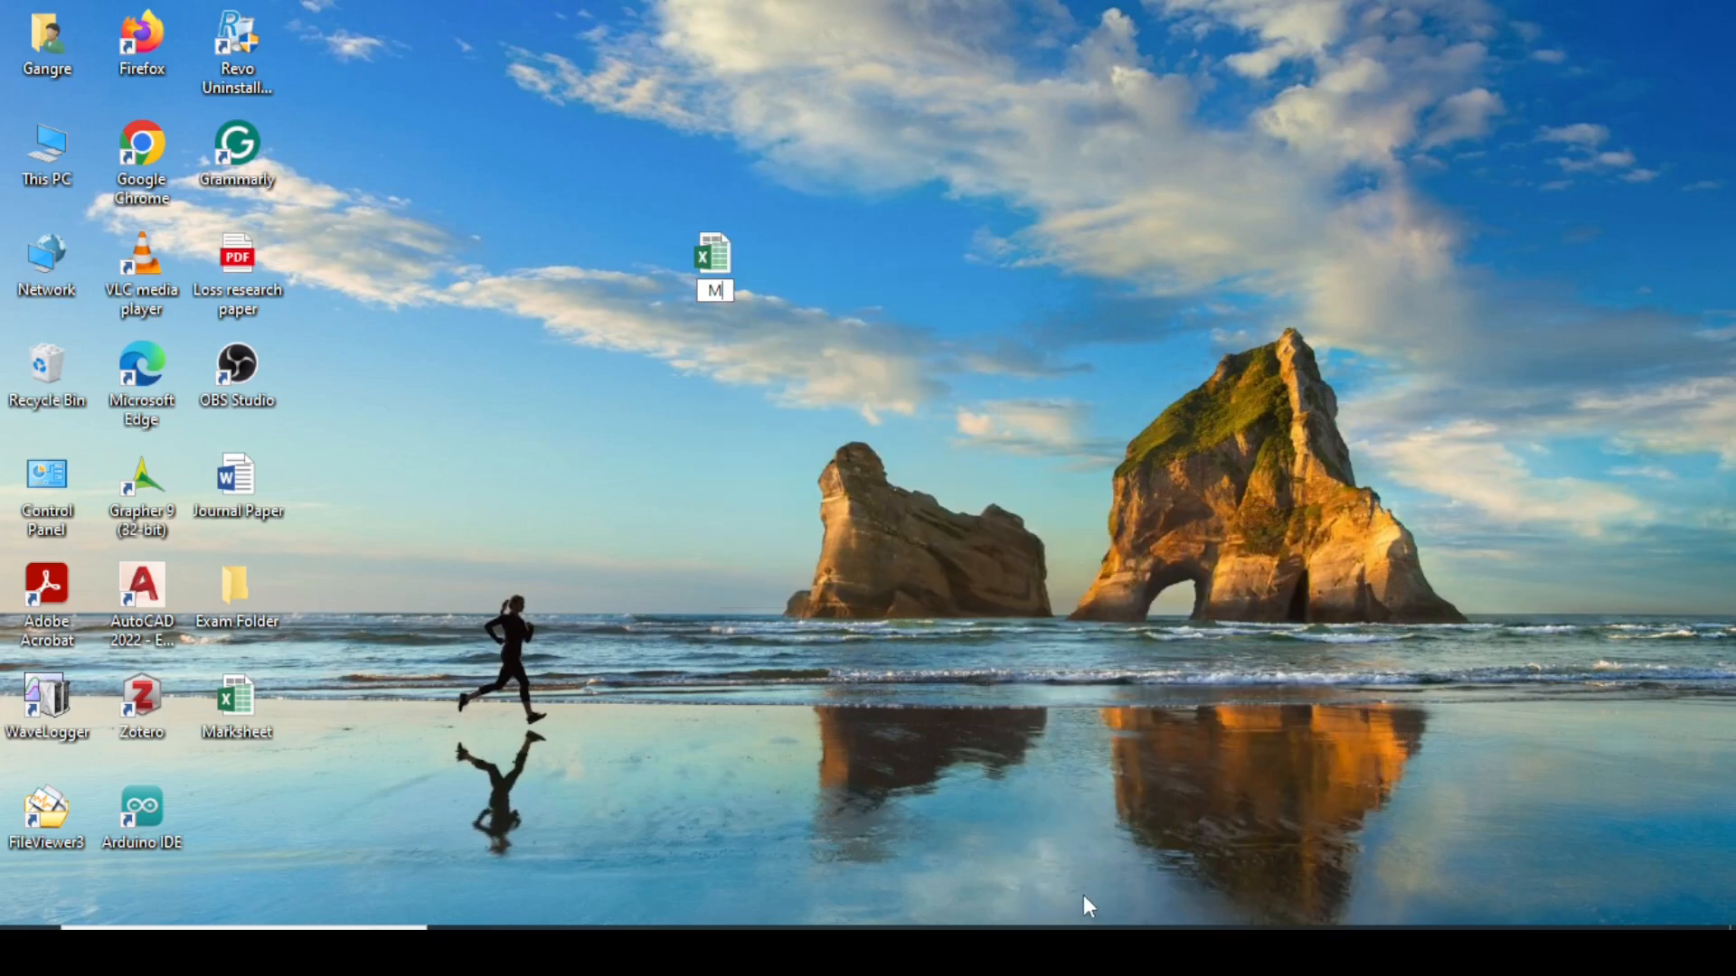
type("y work")
key("Return")
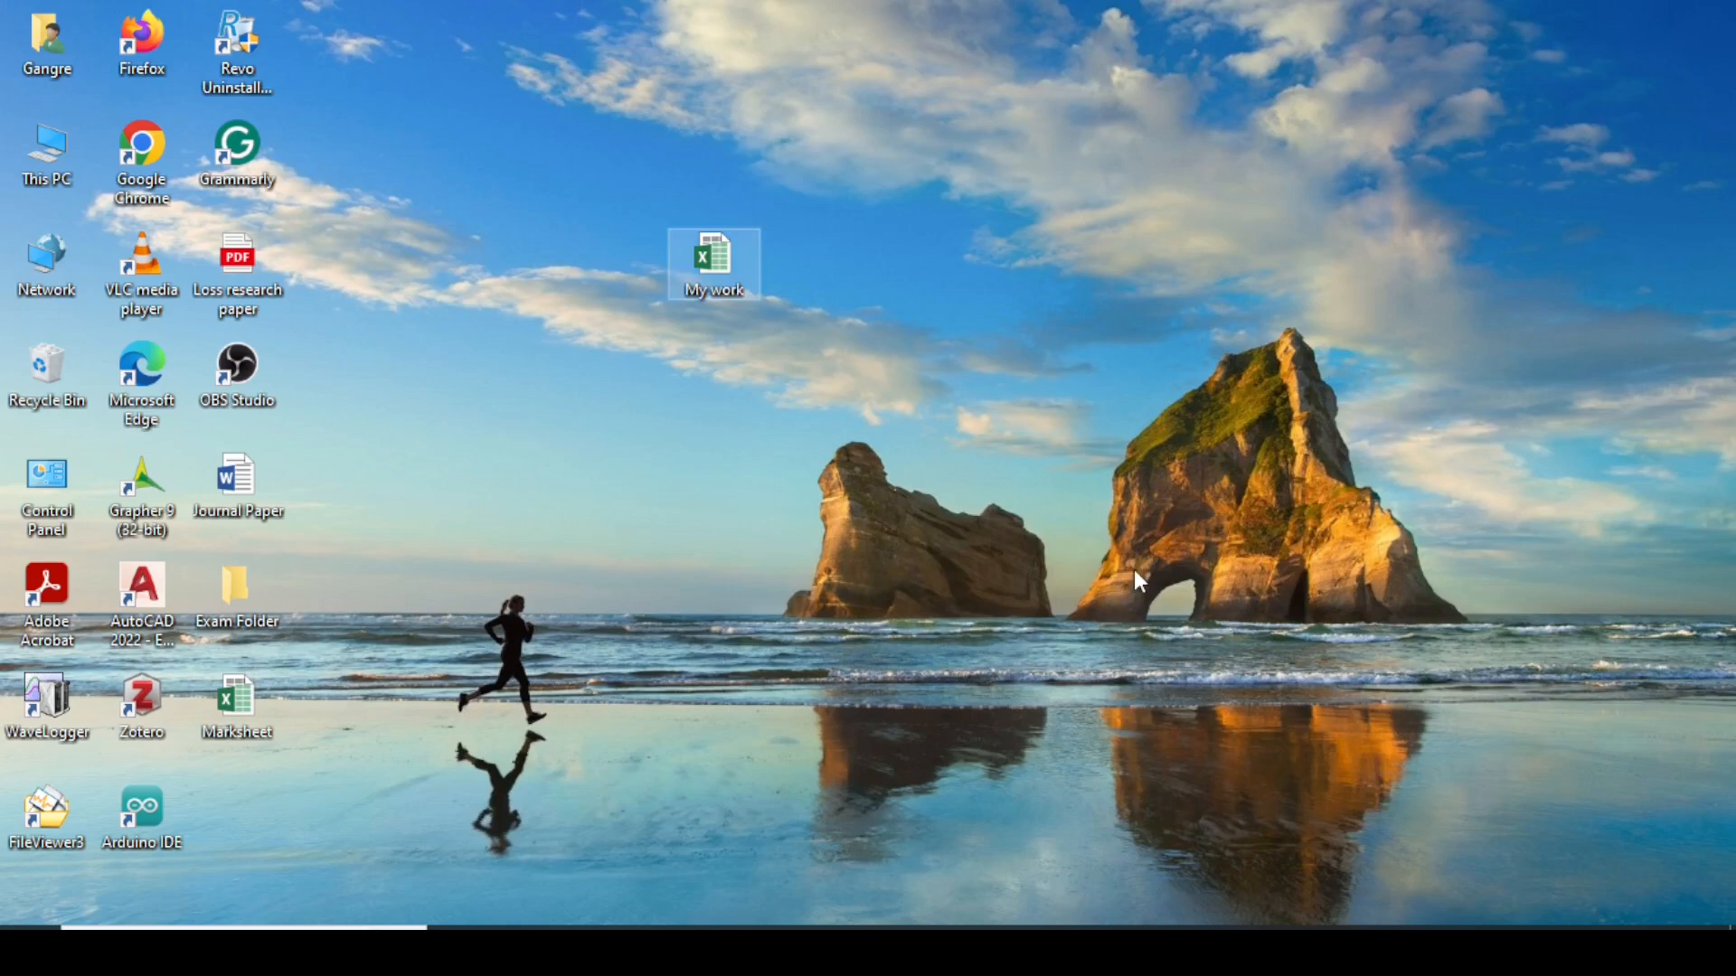
left_click(1179, 528)
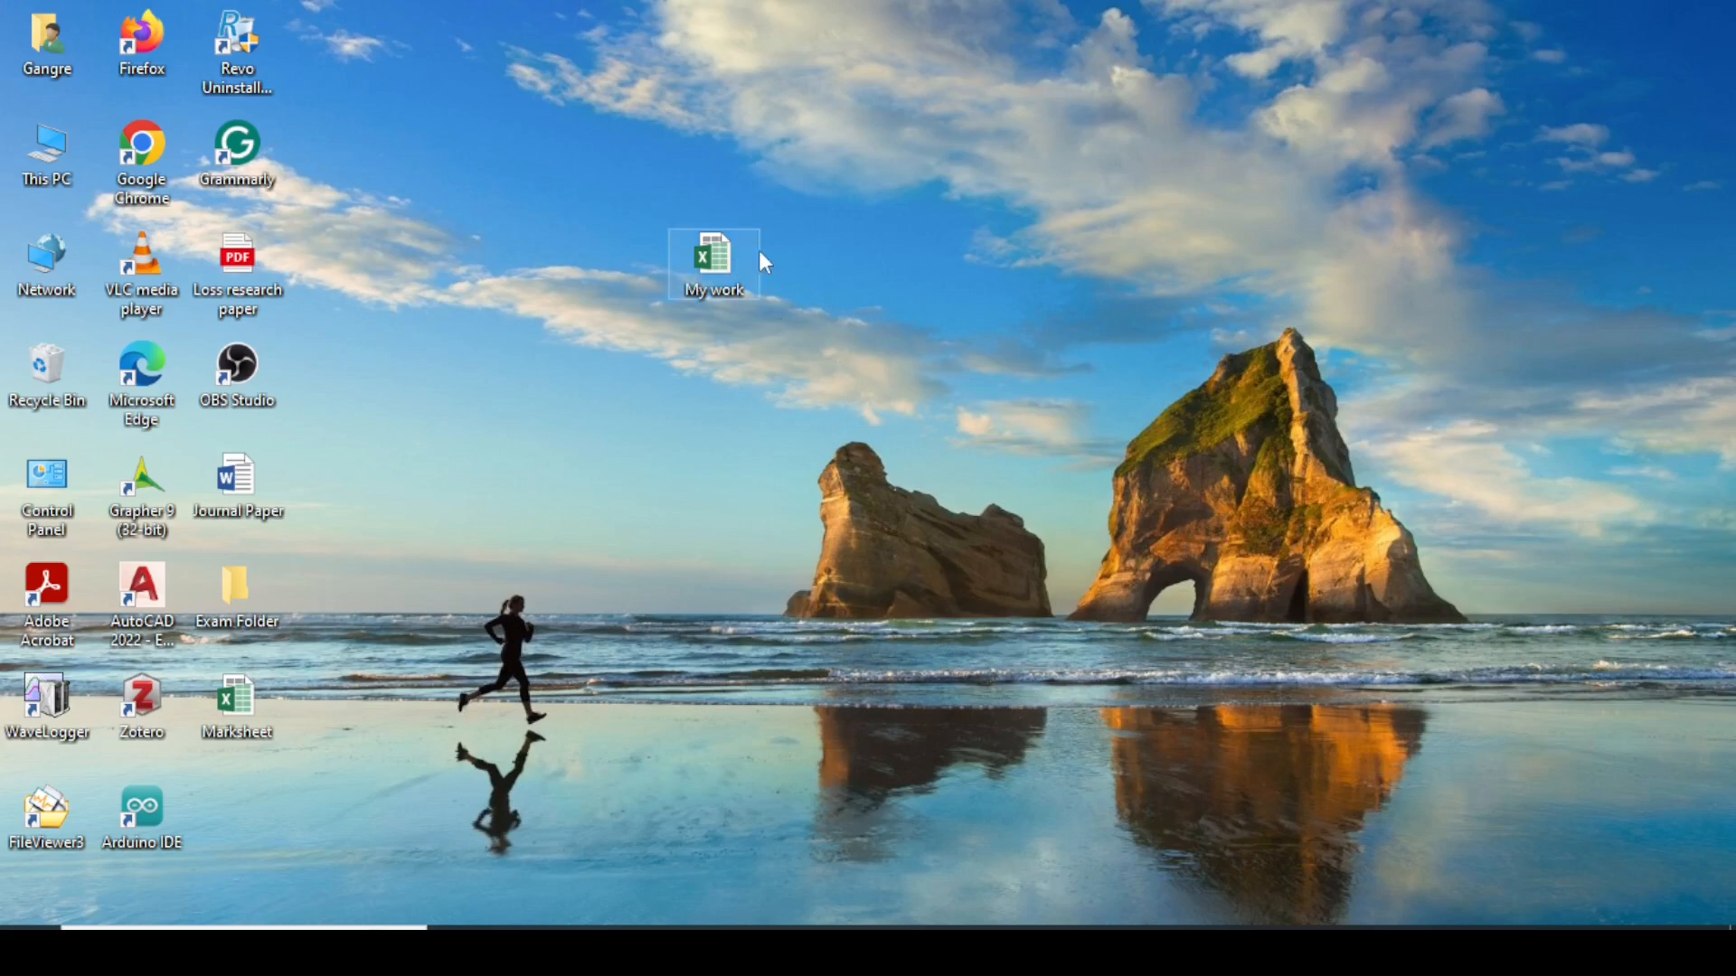
left_click_drag(761, 255, 1039, 155)
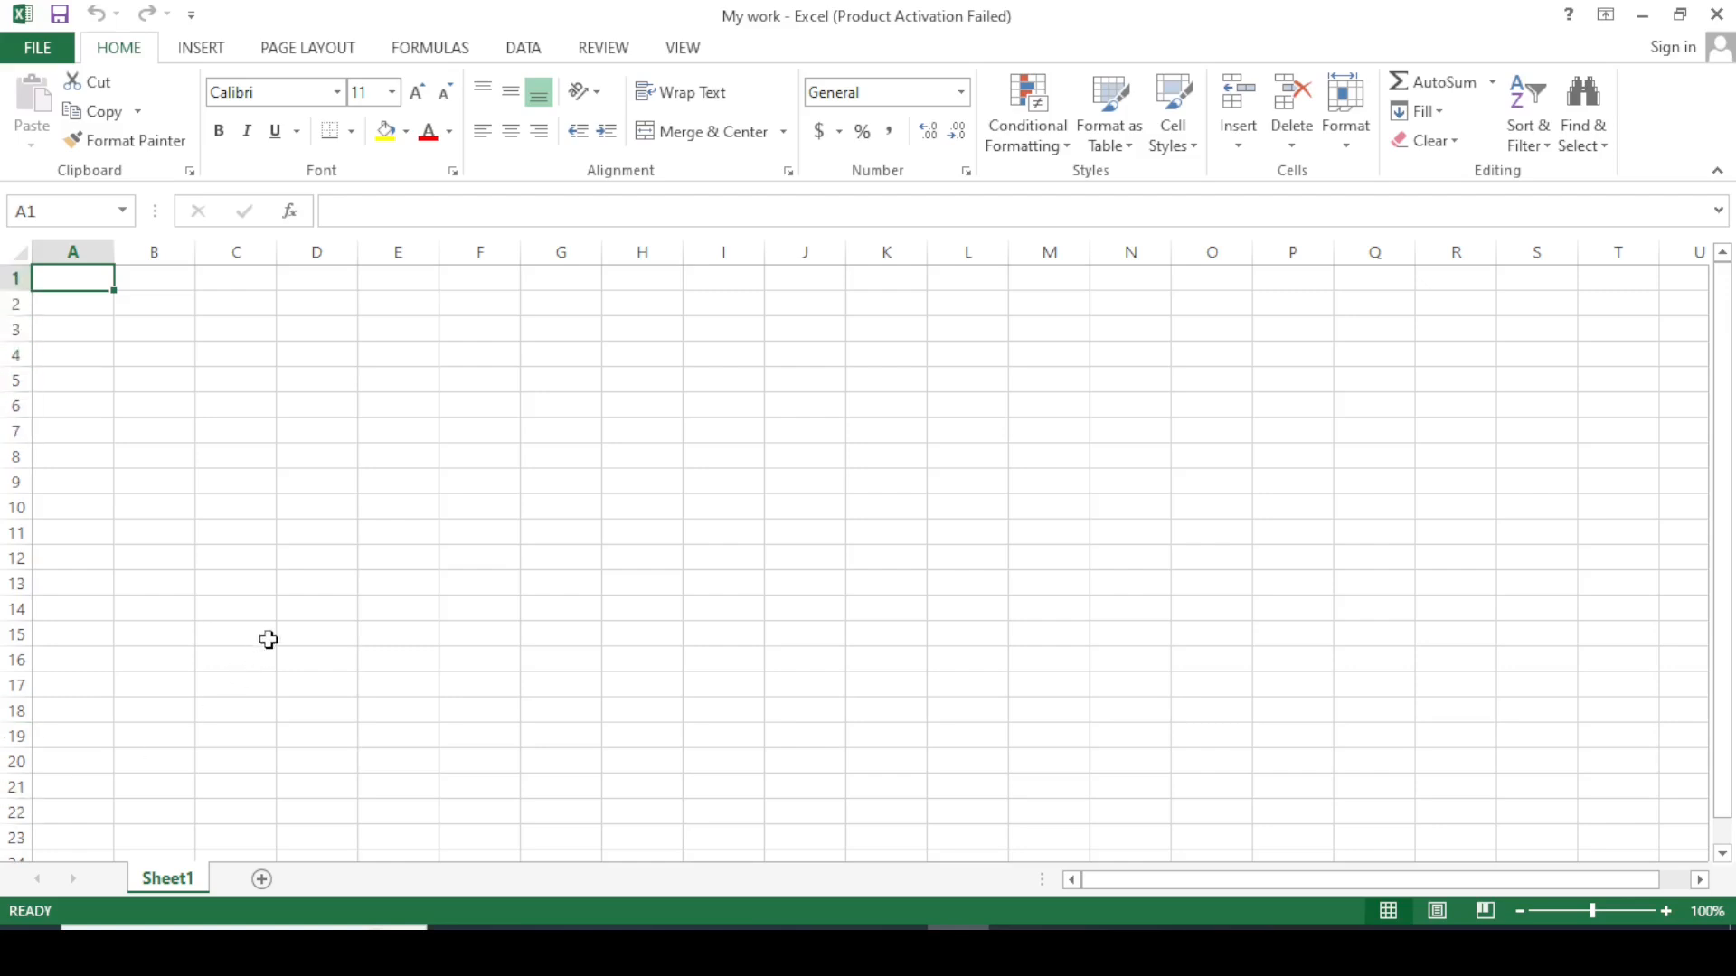
left_click(192, 506)
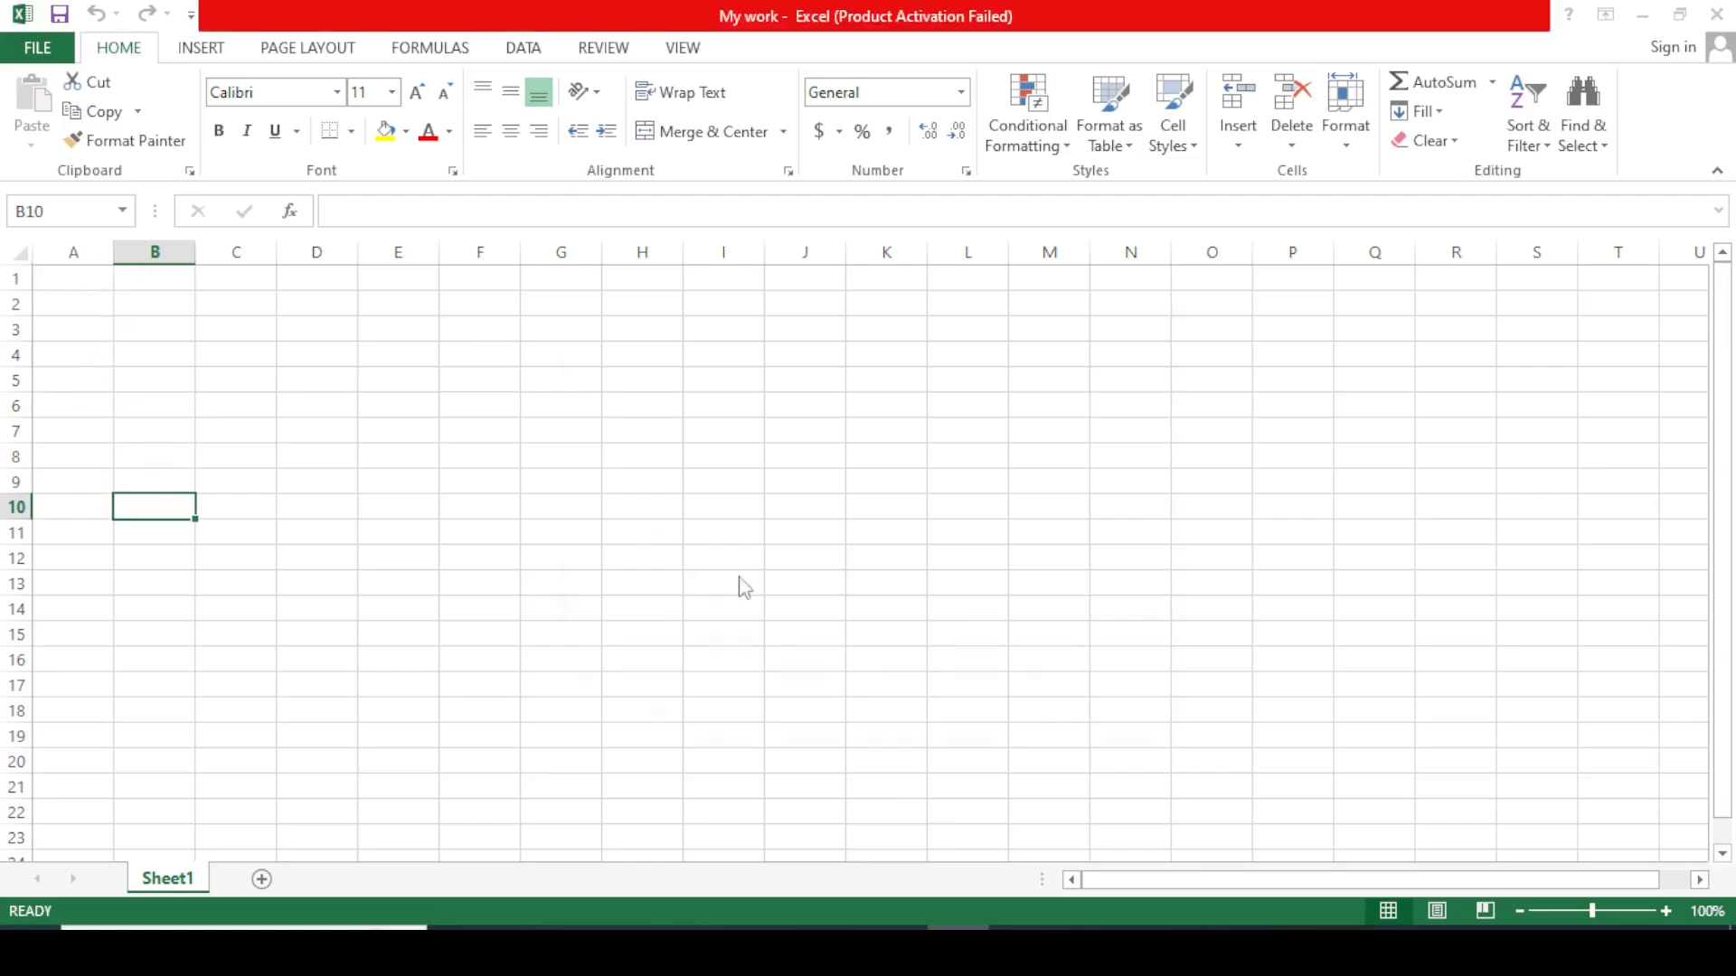
left_click(1112, 719)
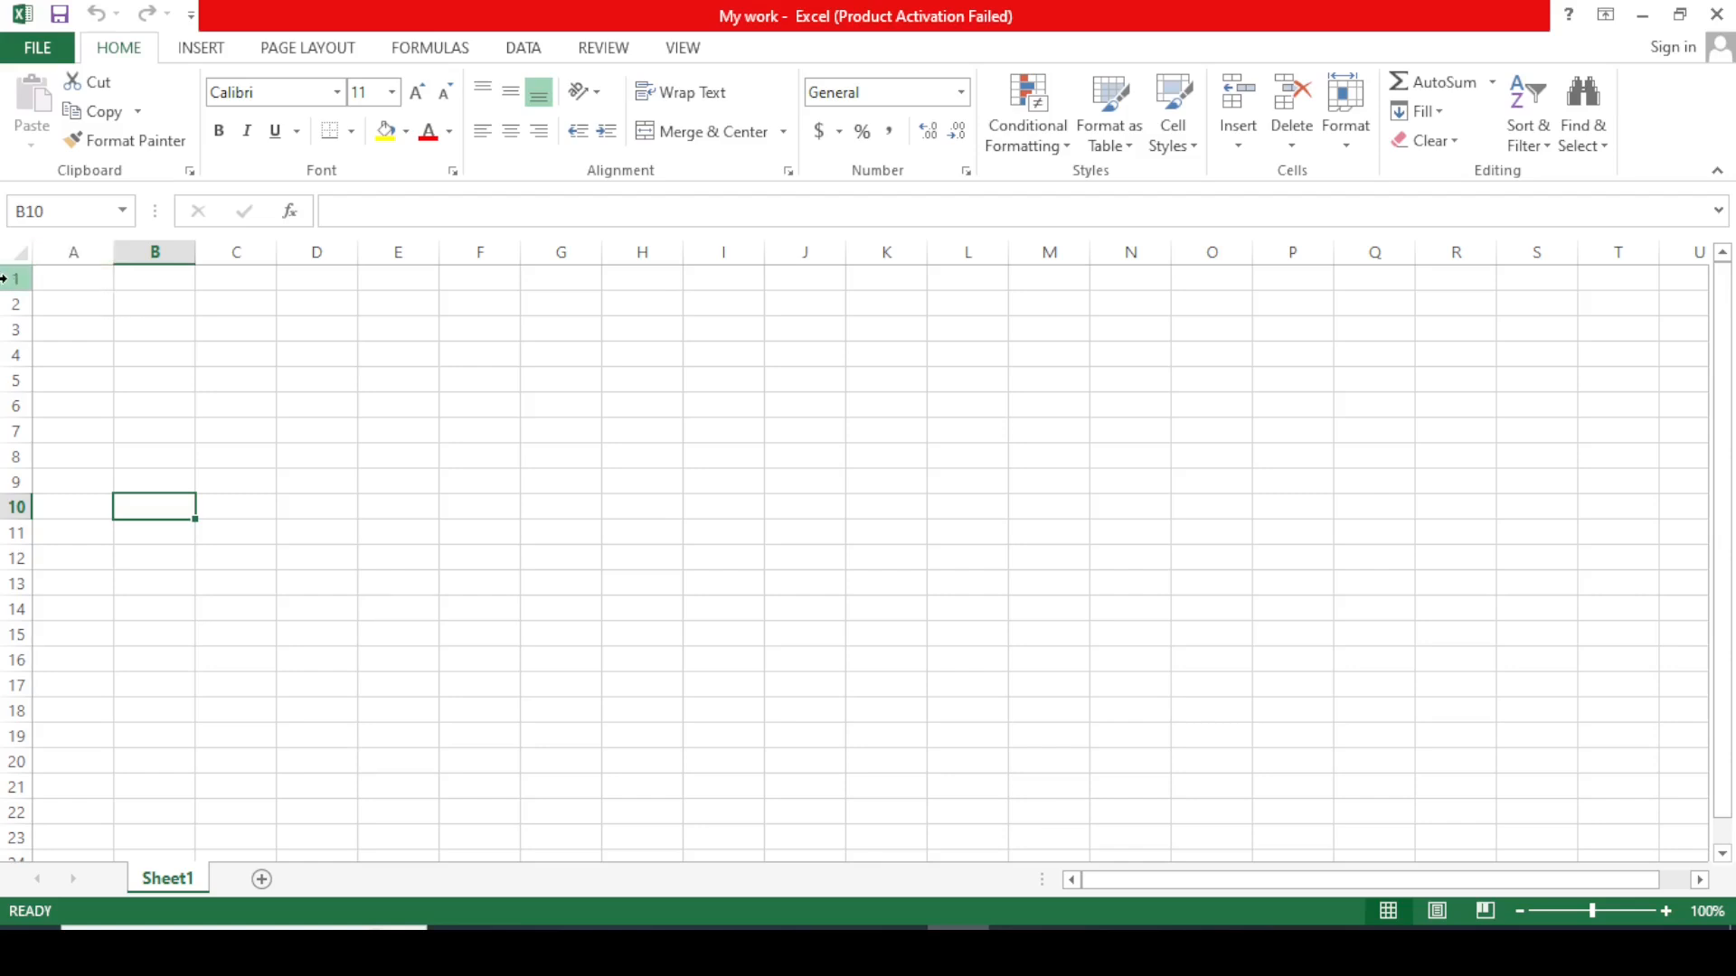
left_click(69, 281)
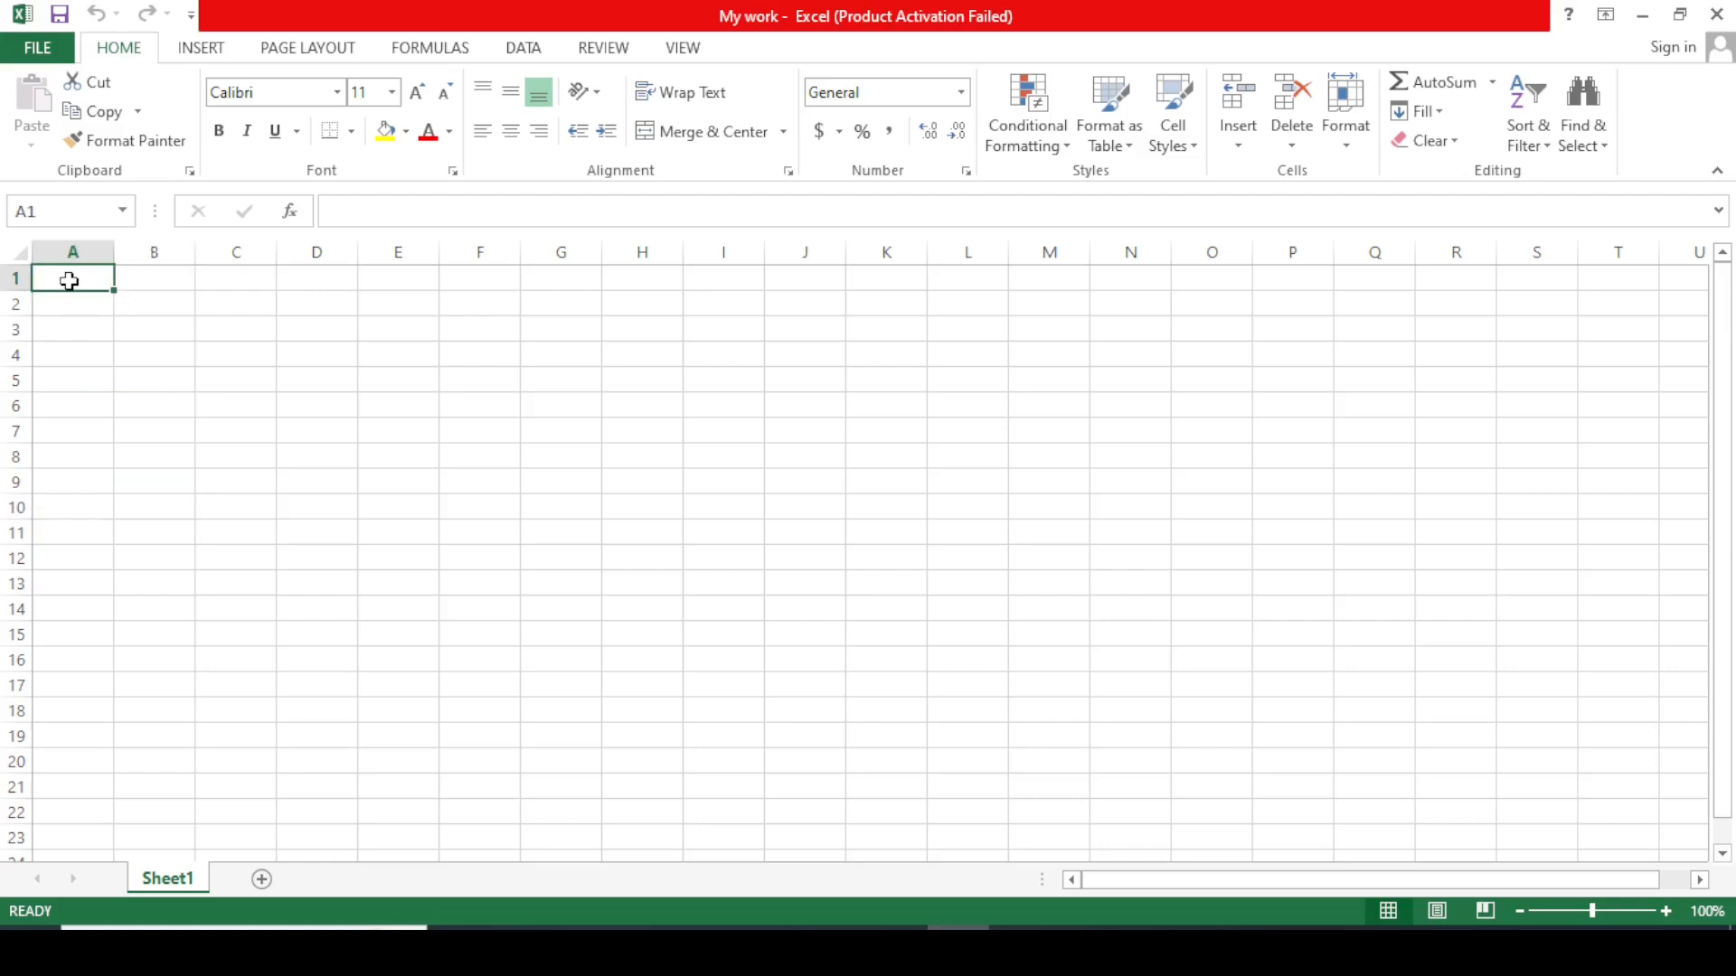
left_click(154, 276)
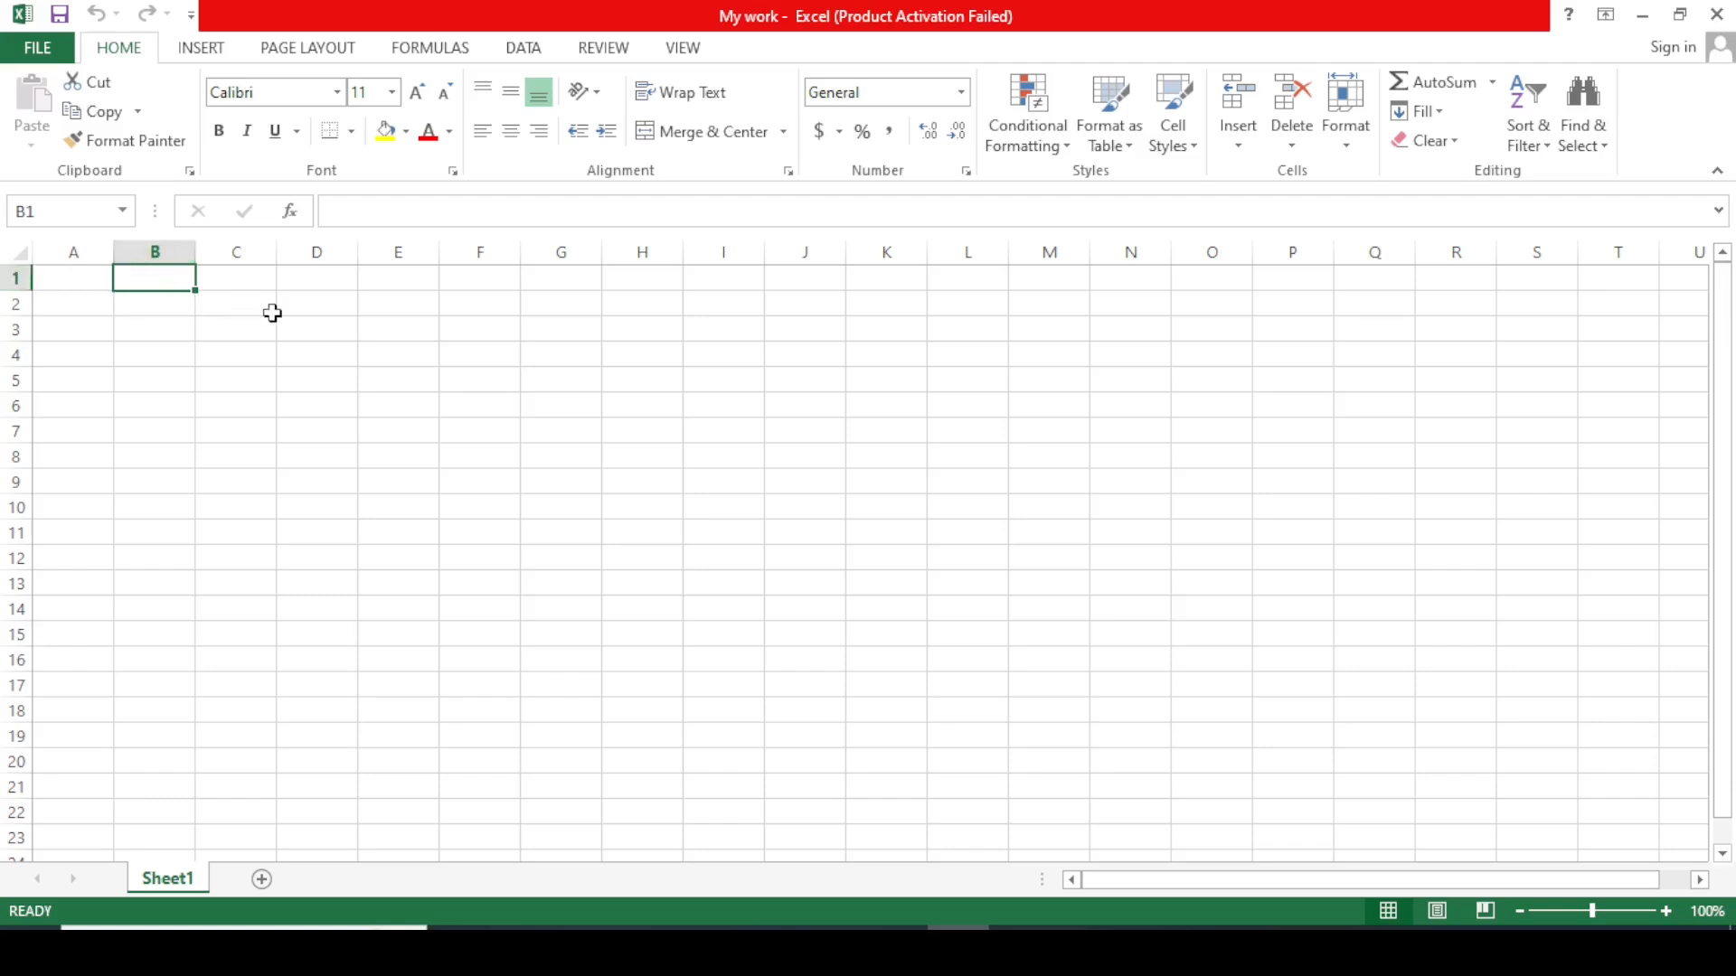
left_click(235, 330)
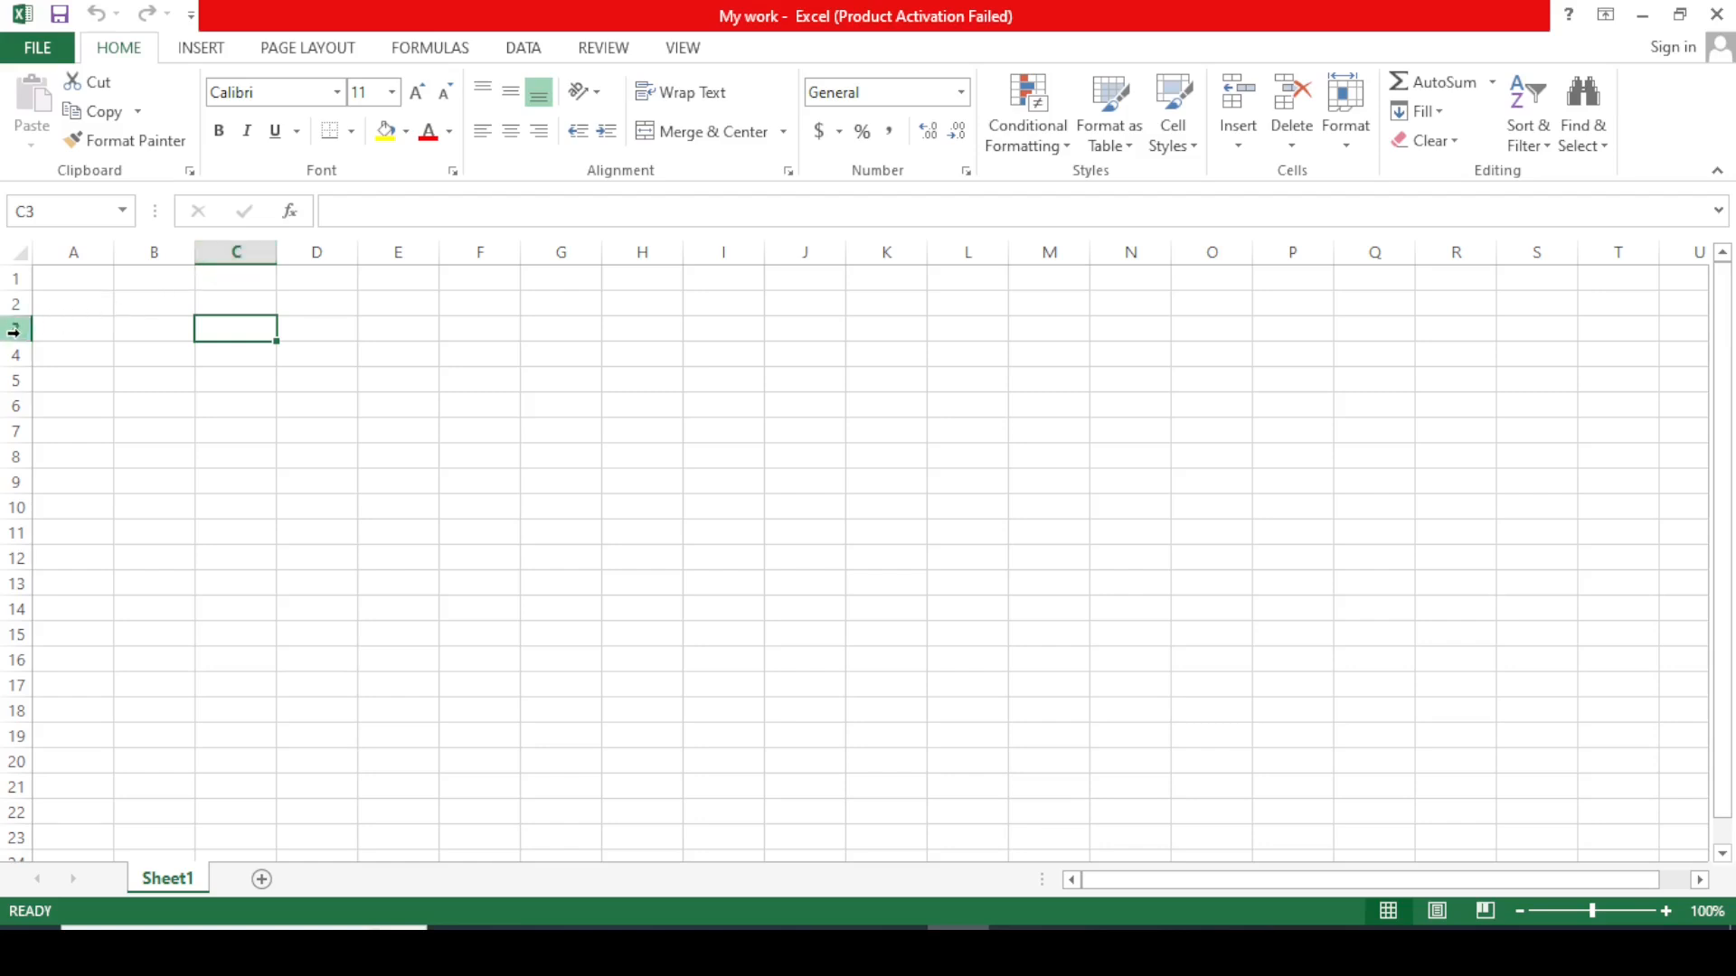
left_click(150, 404)
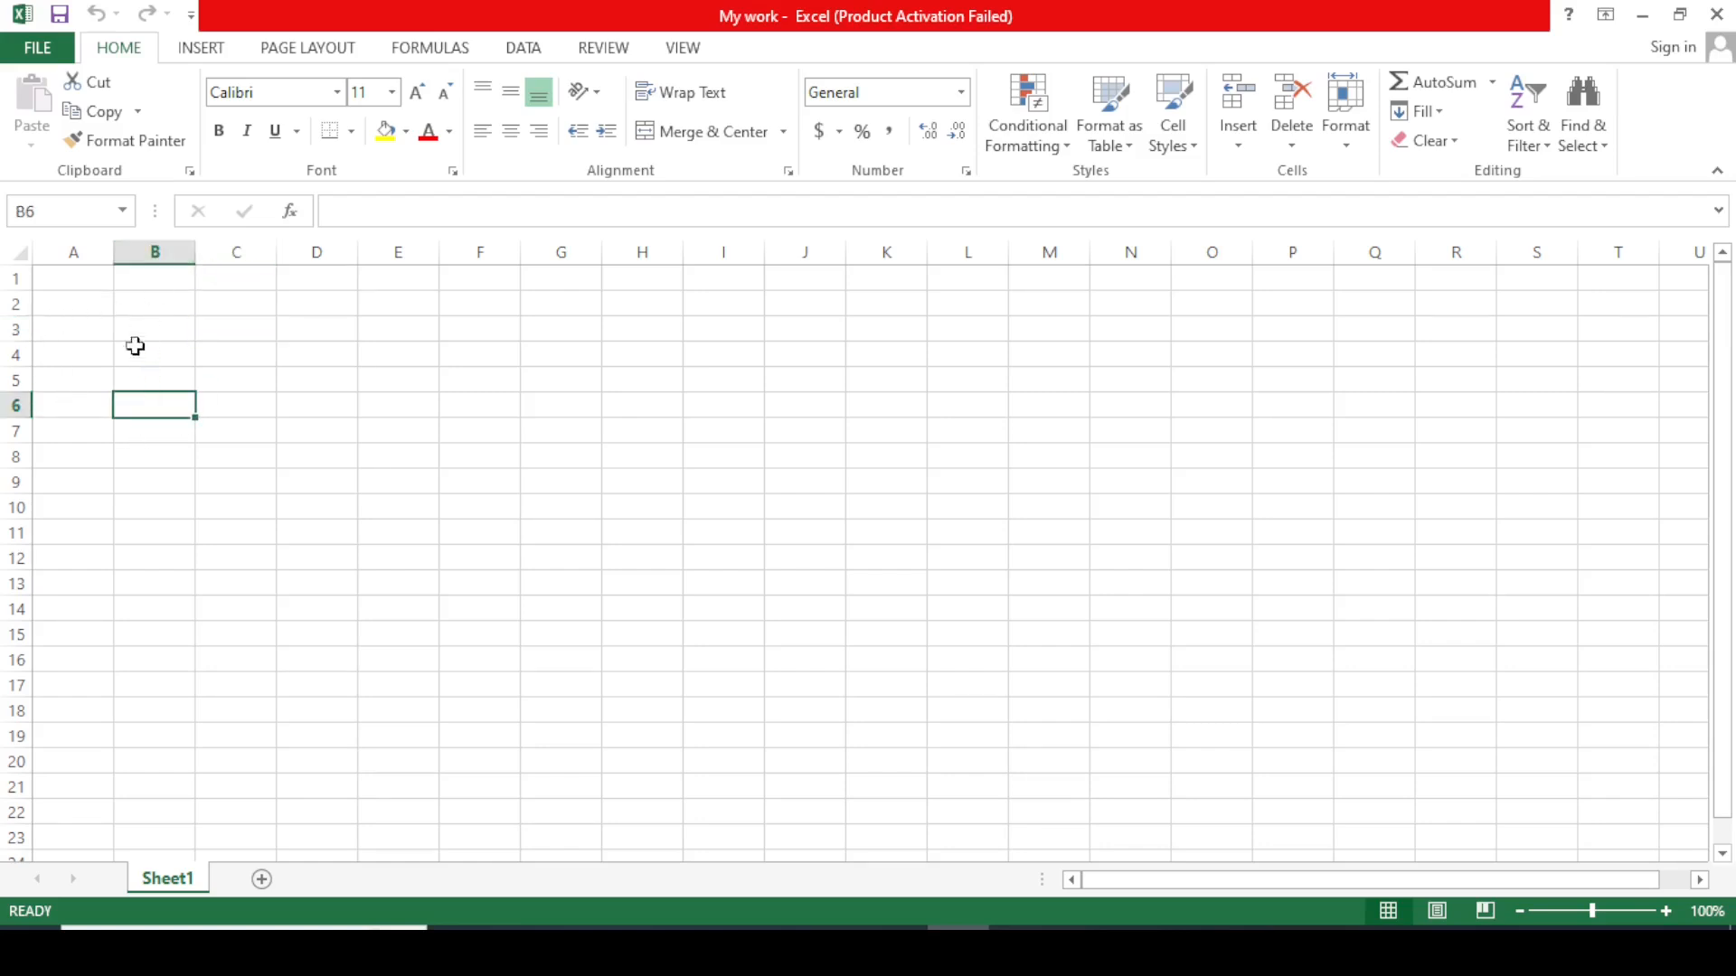
left_click(400, 404)
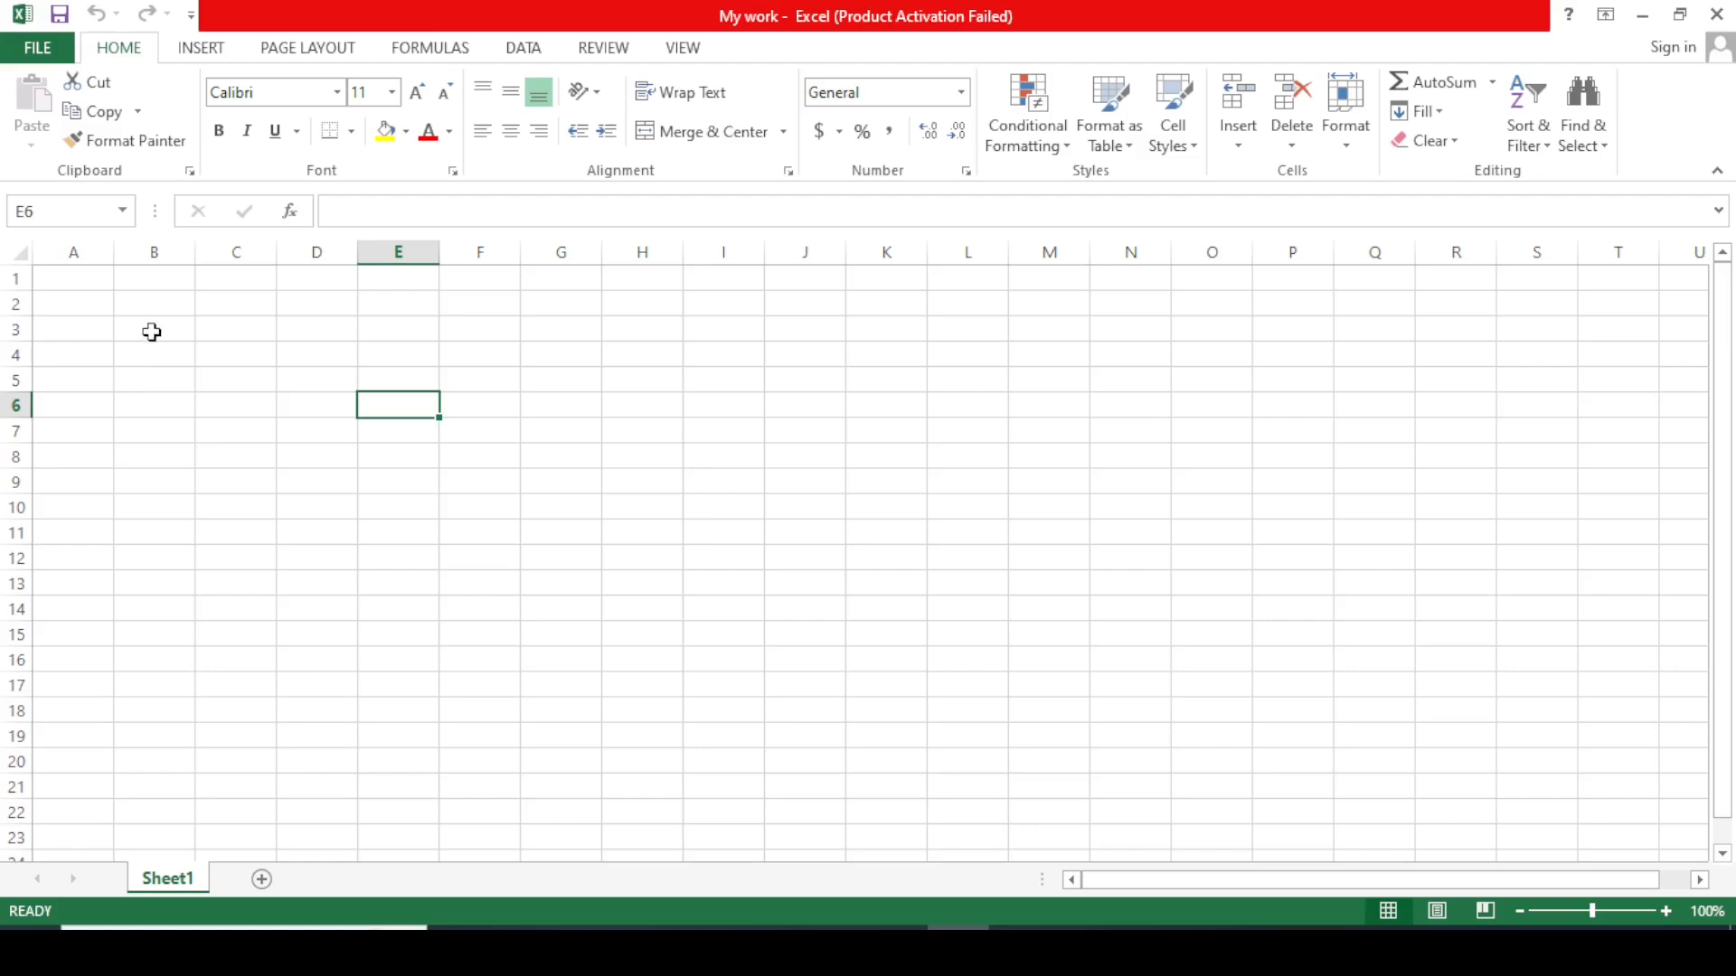
left_click(68, 276)
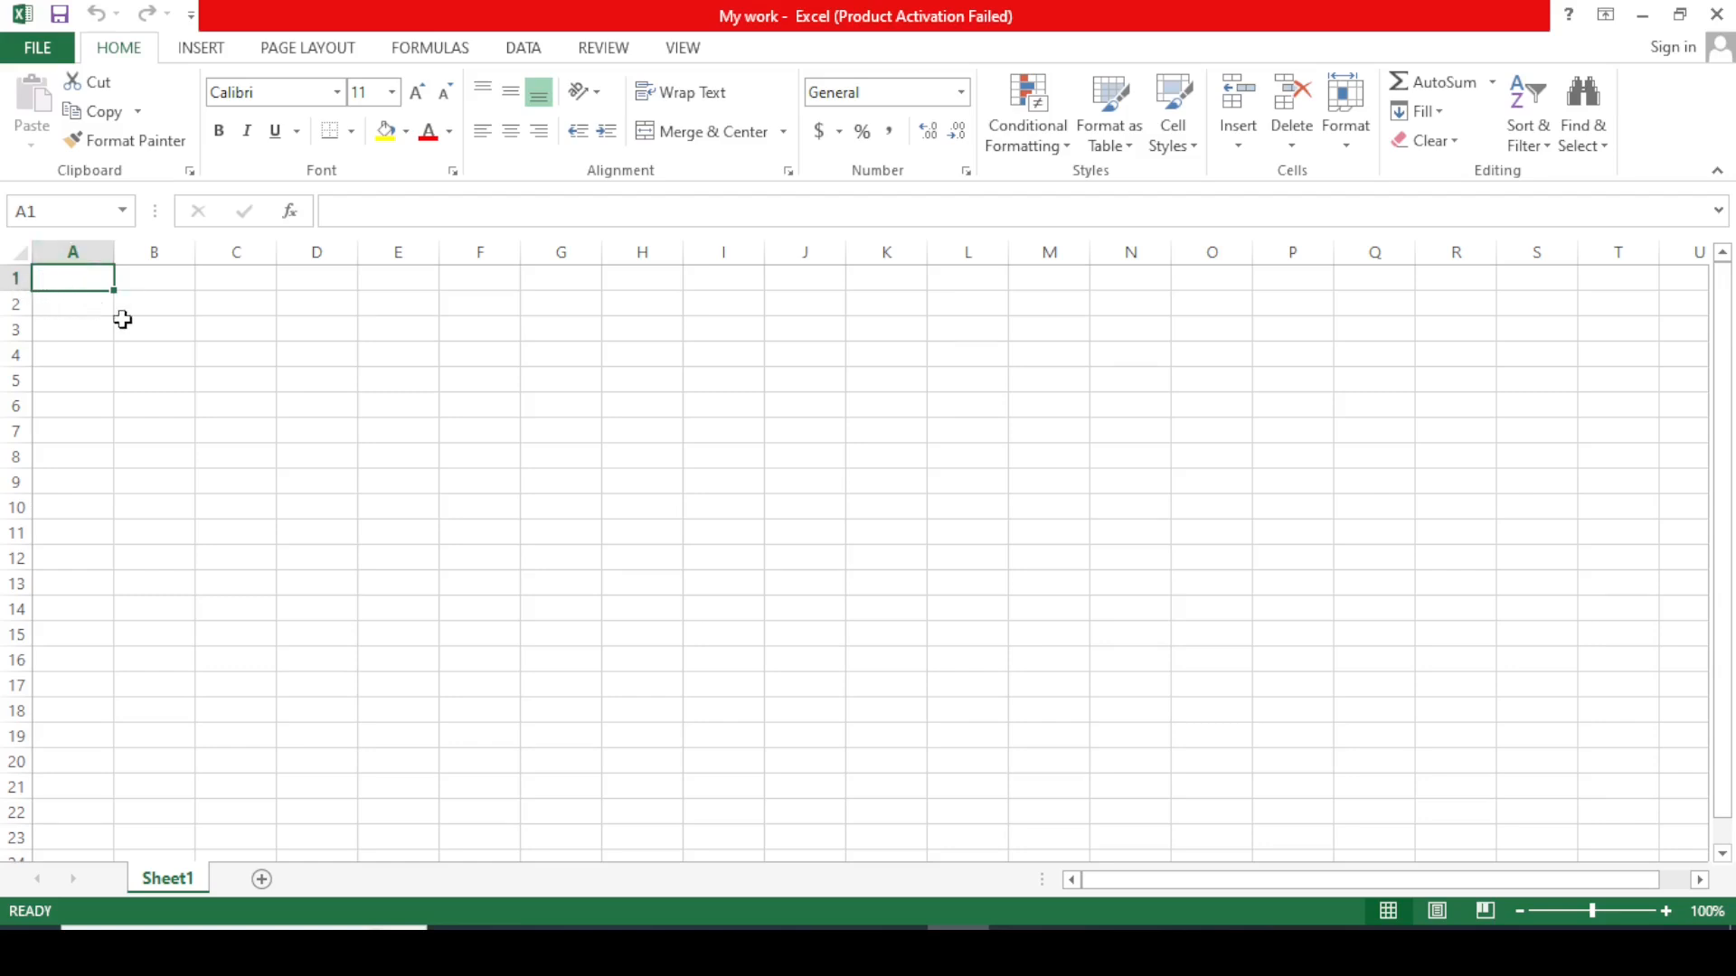
left_click(156, 331)
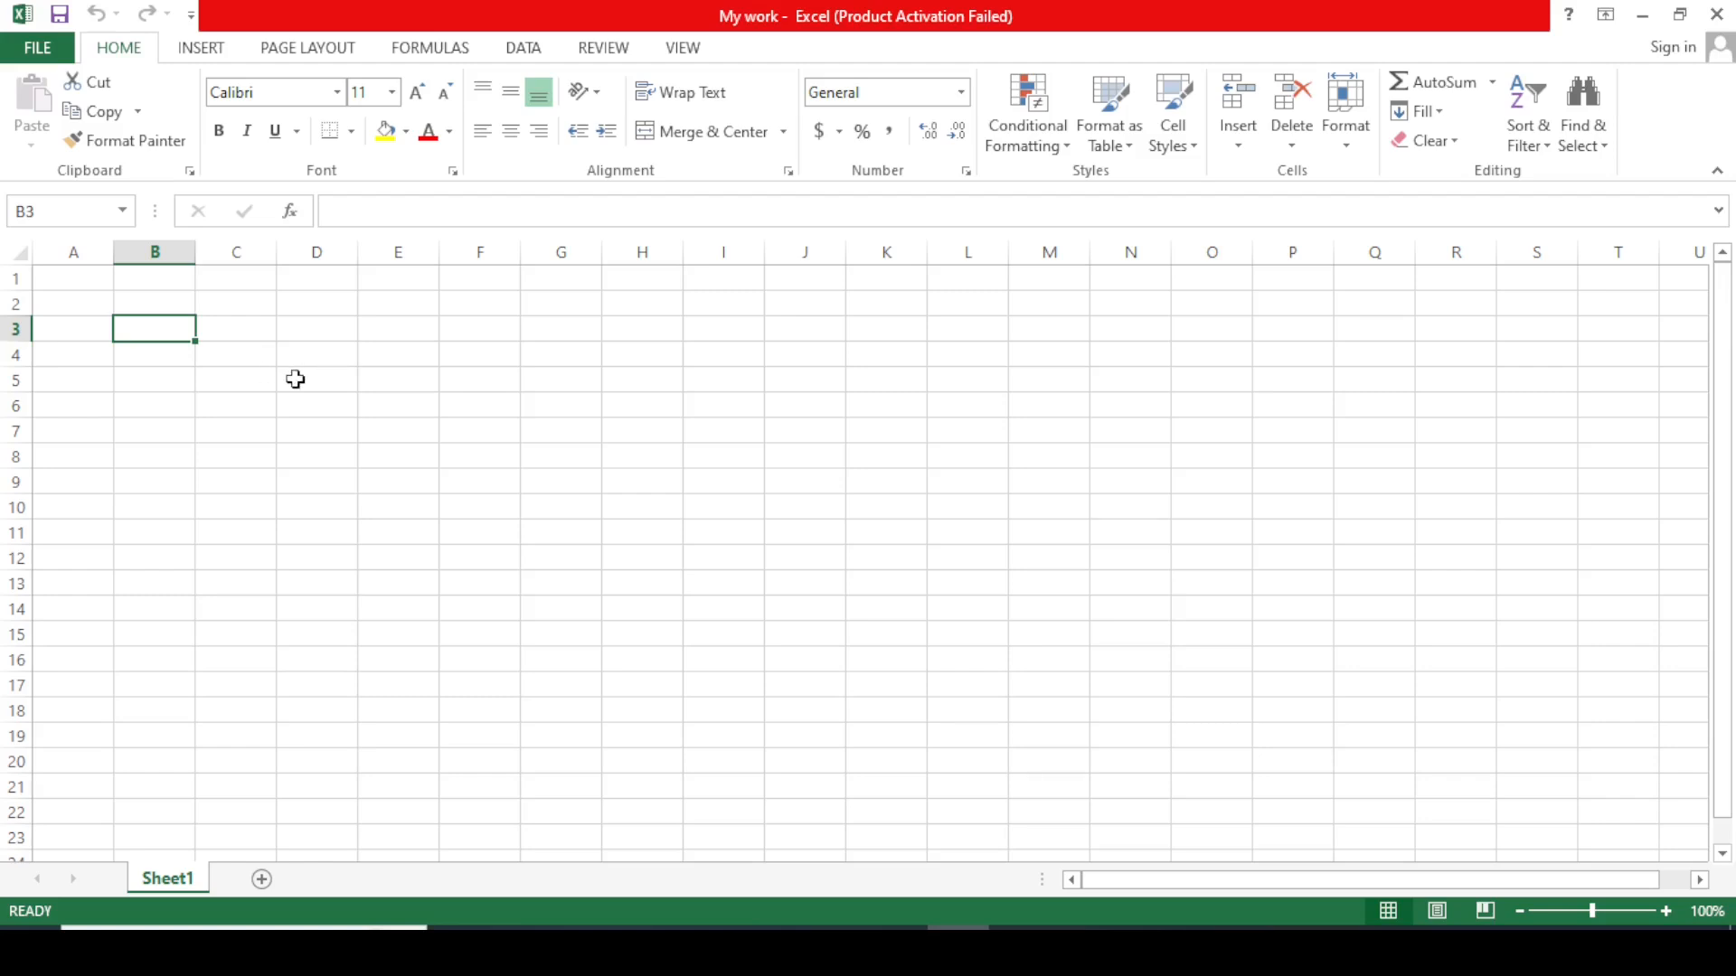
left_click(319, 360)
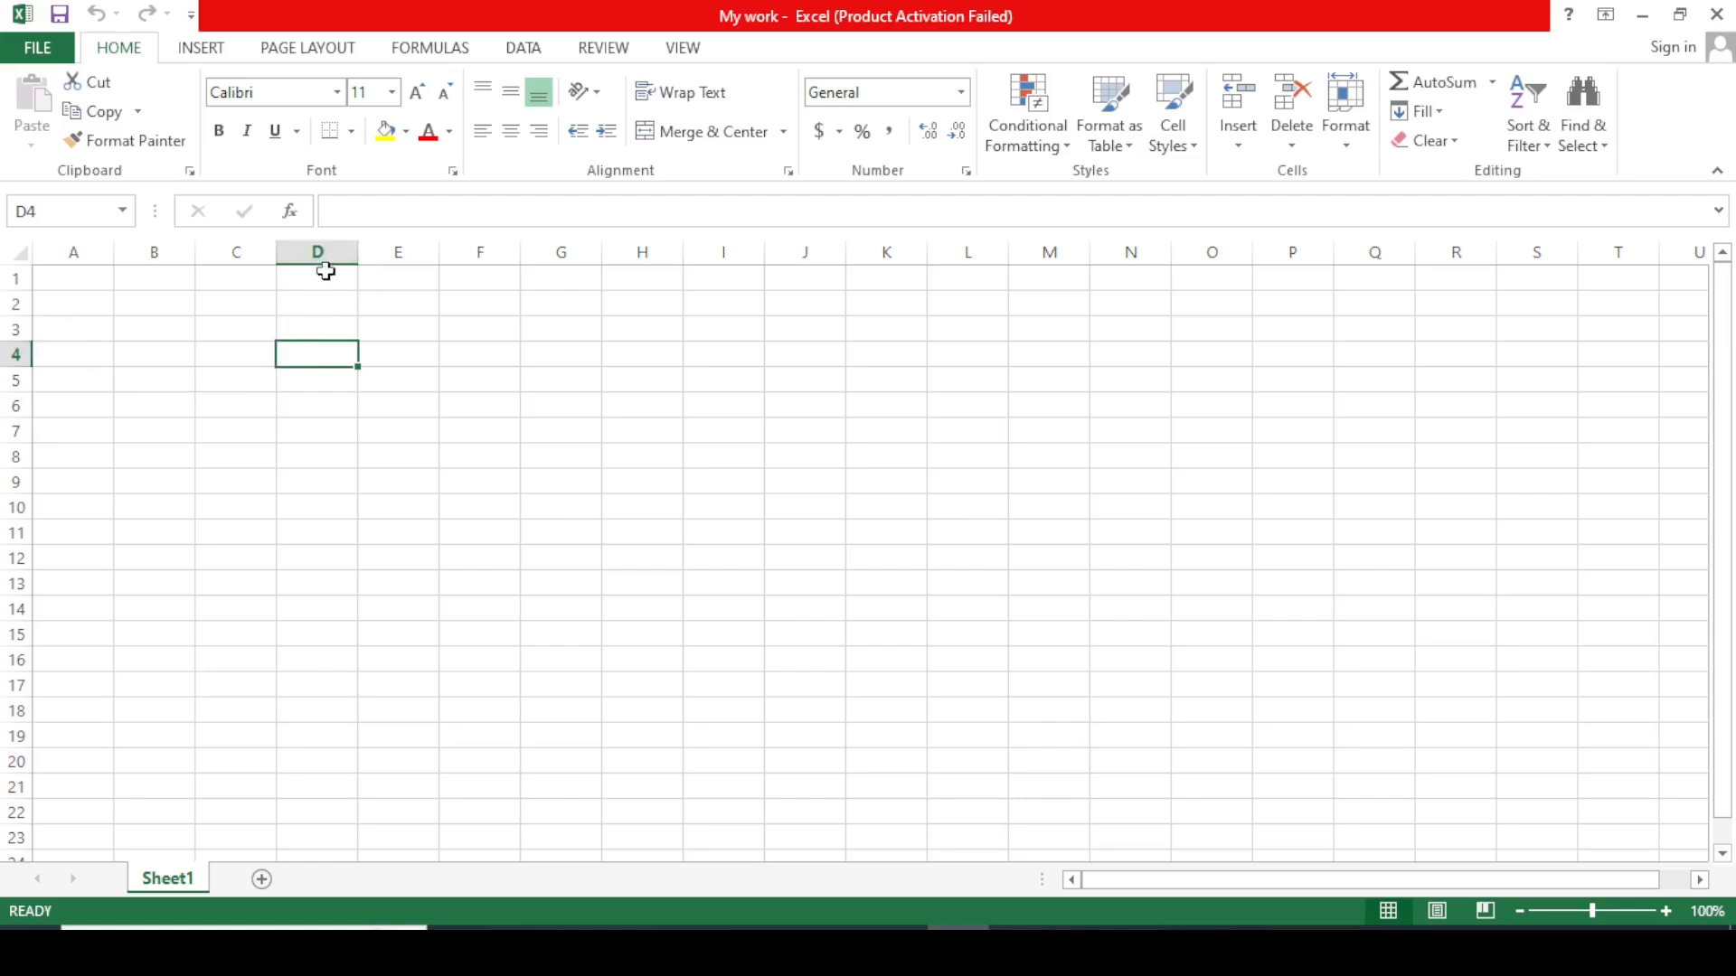
left_click(872, 483)
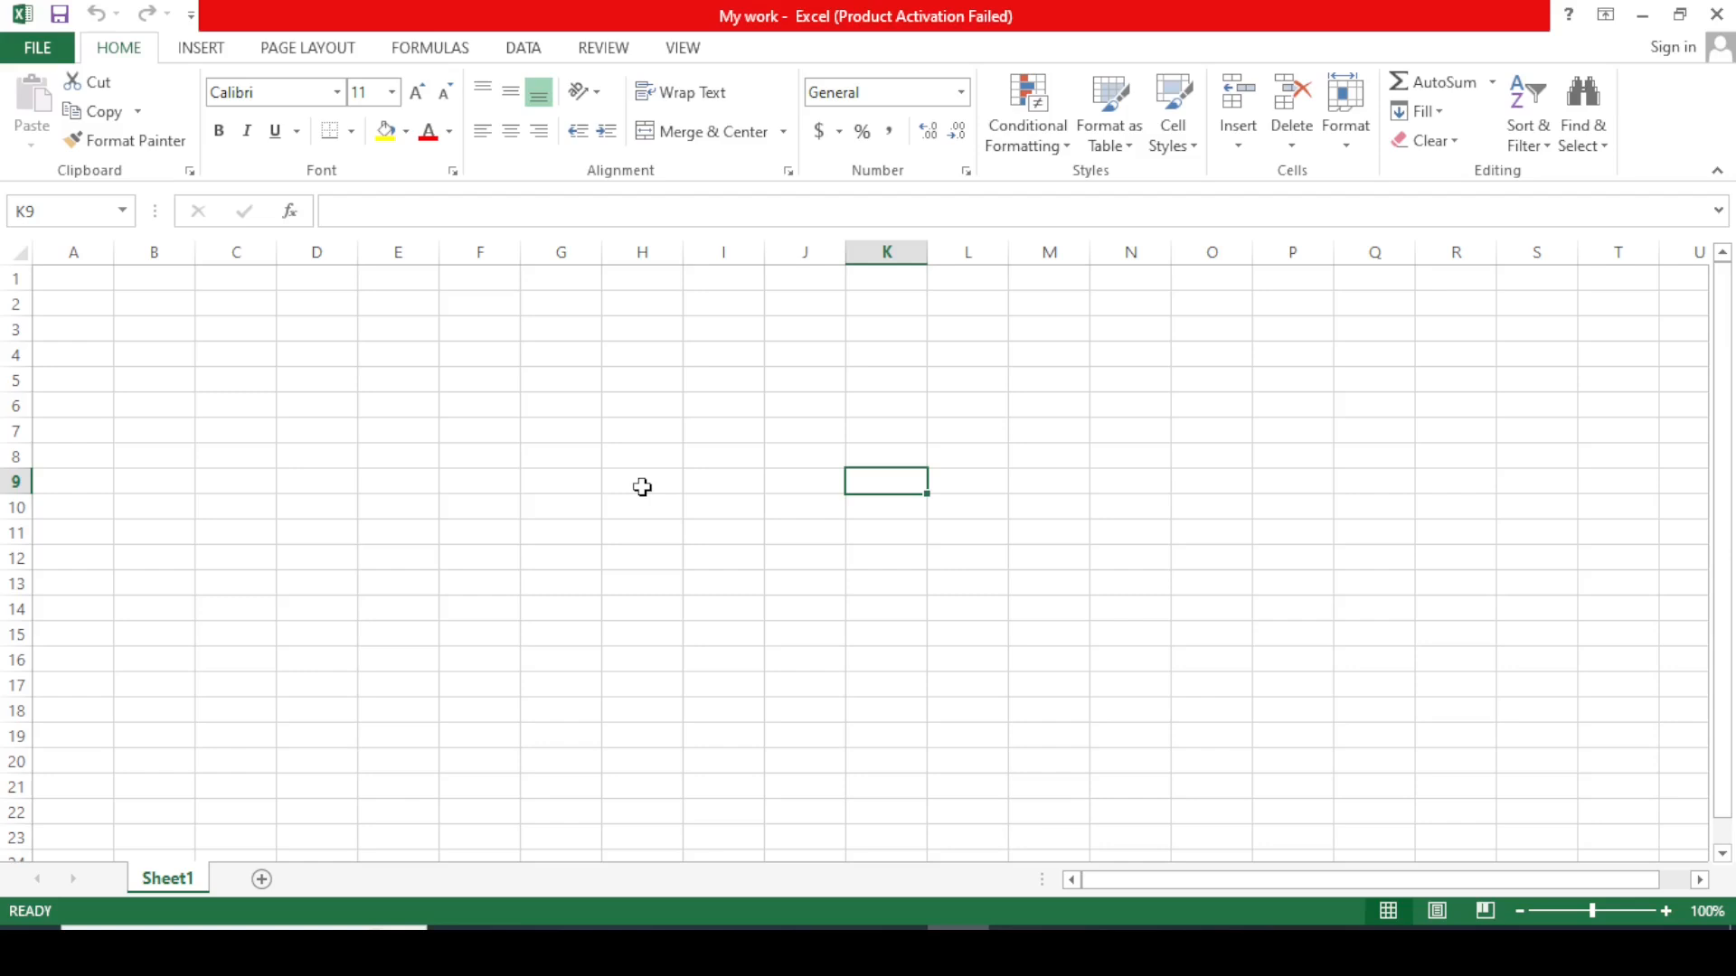
left_click(88, 309)
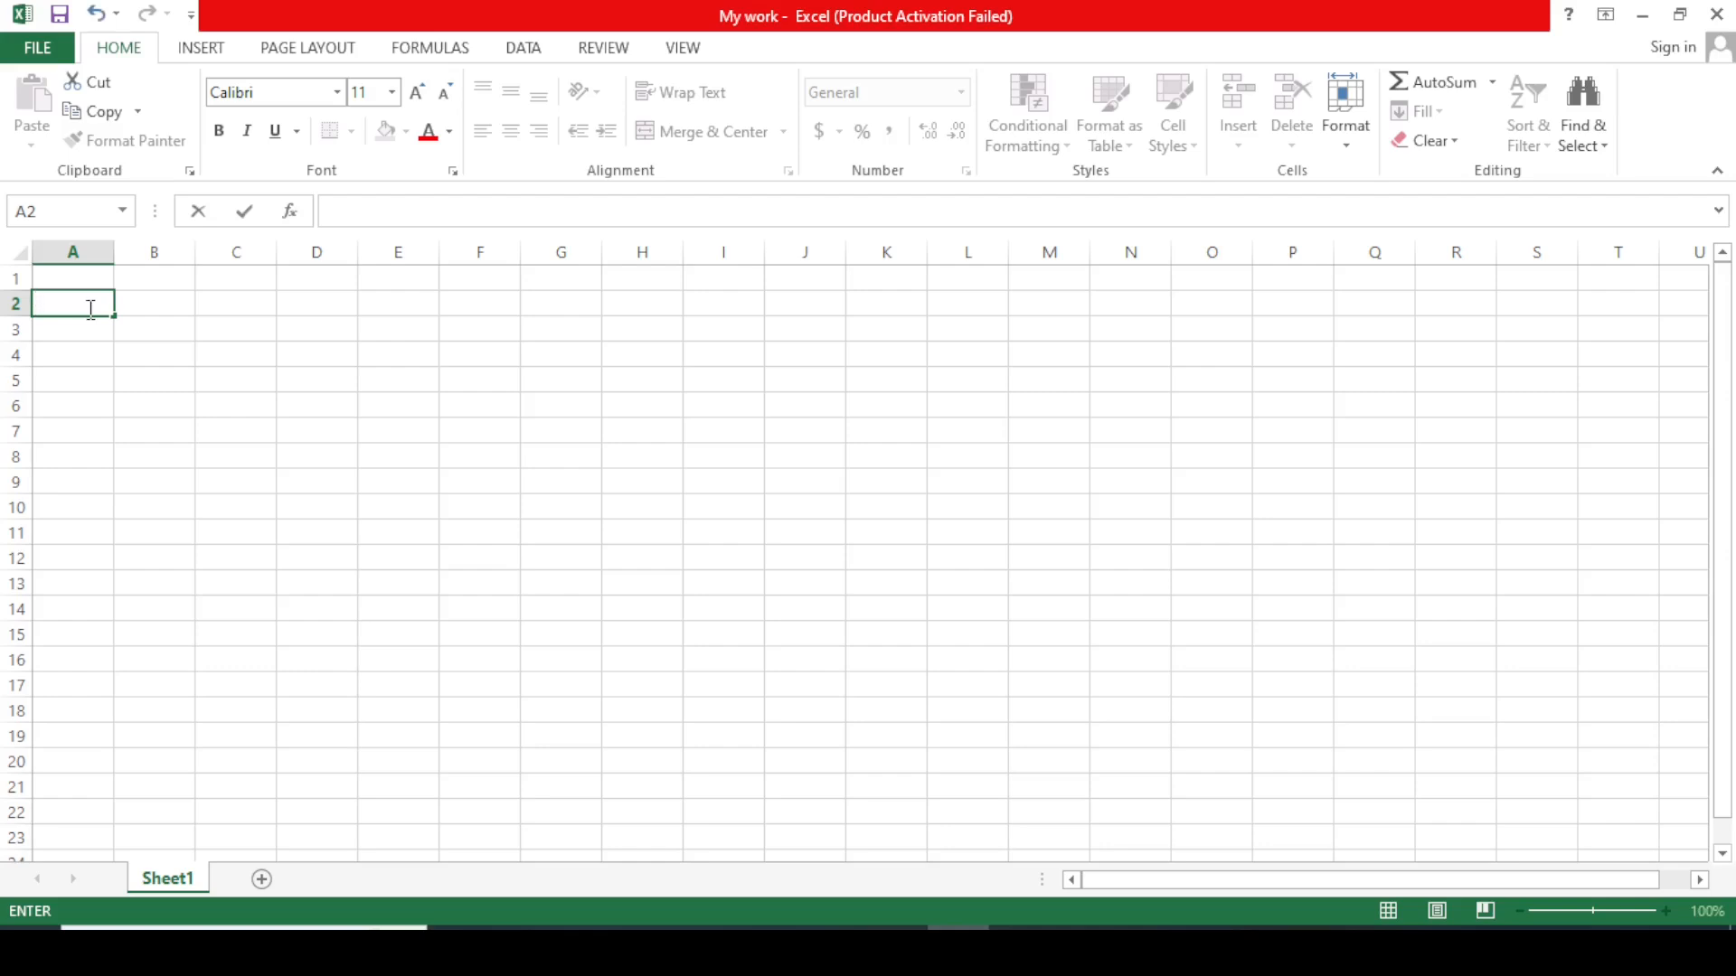
Type one person's first name into each of cells A2, A3, A4 and A5.
left_click(163, 314)
left_click(81, 310)
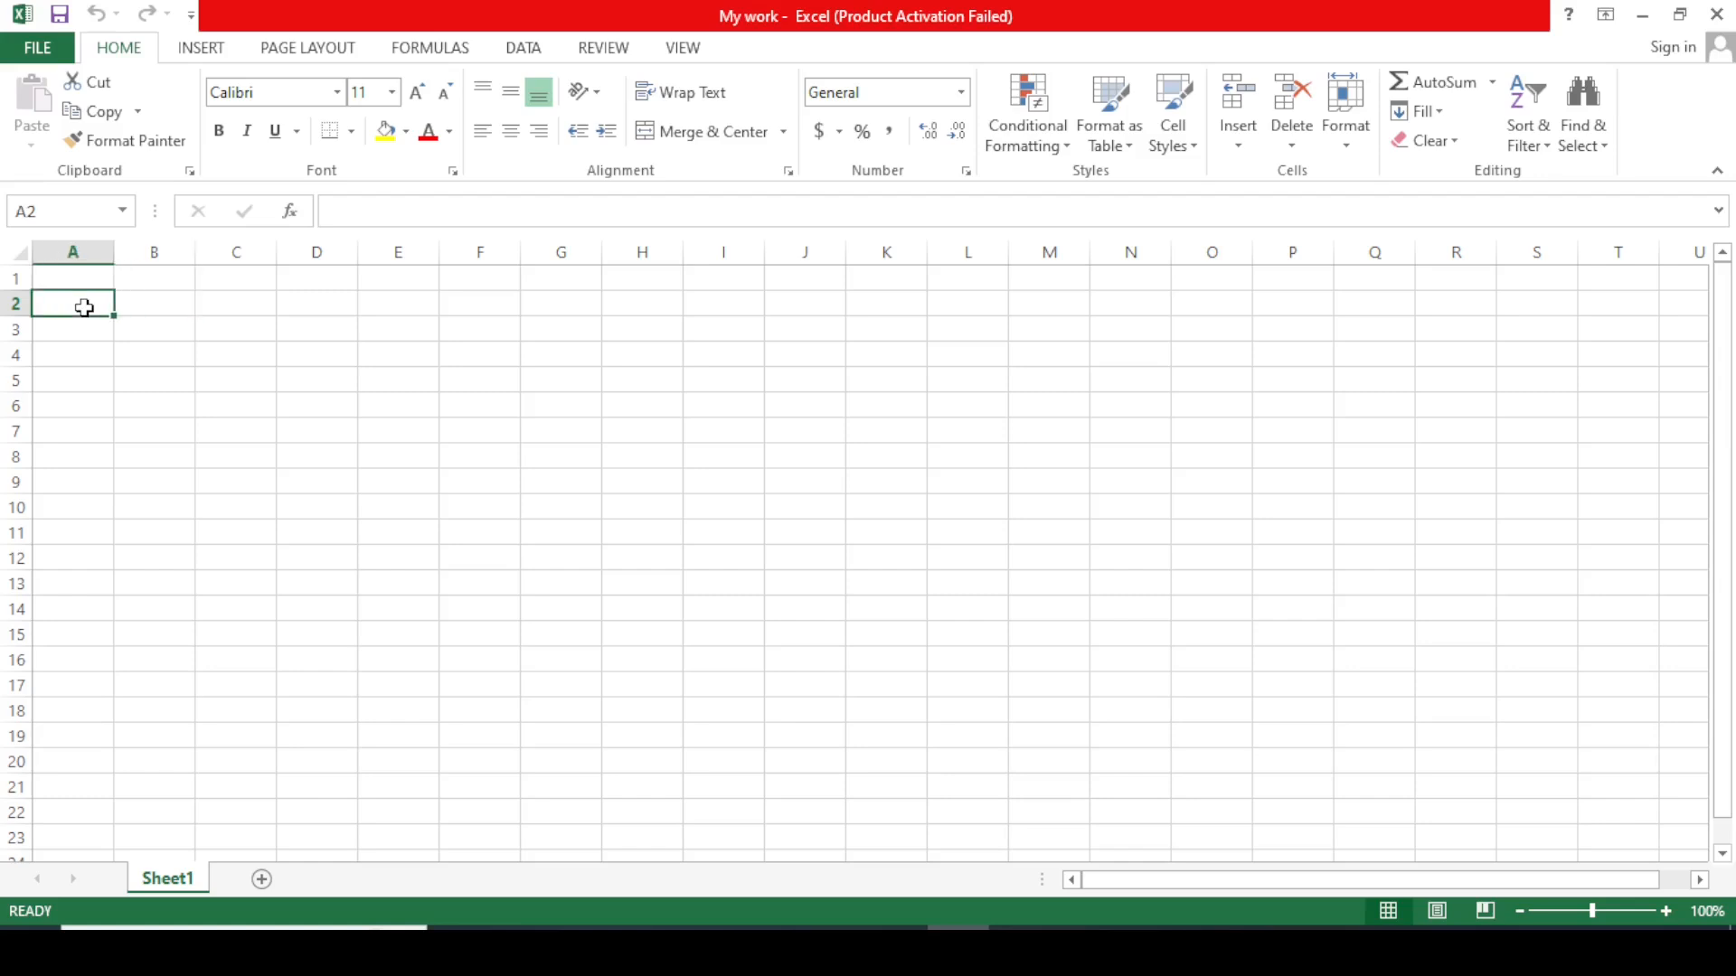
type("J")
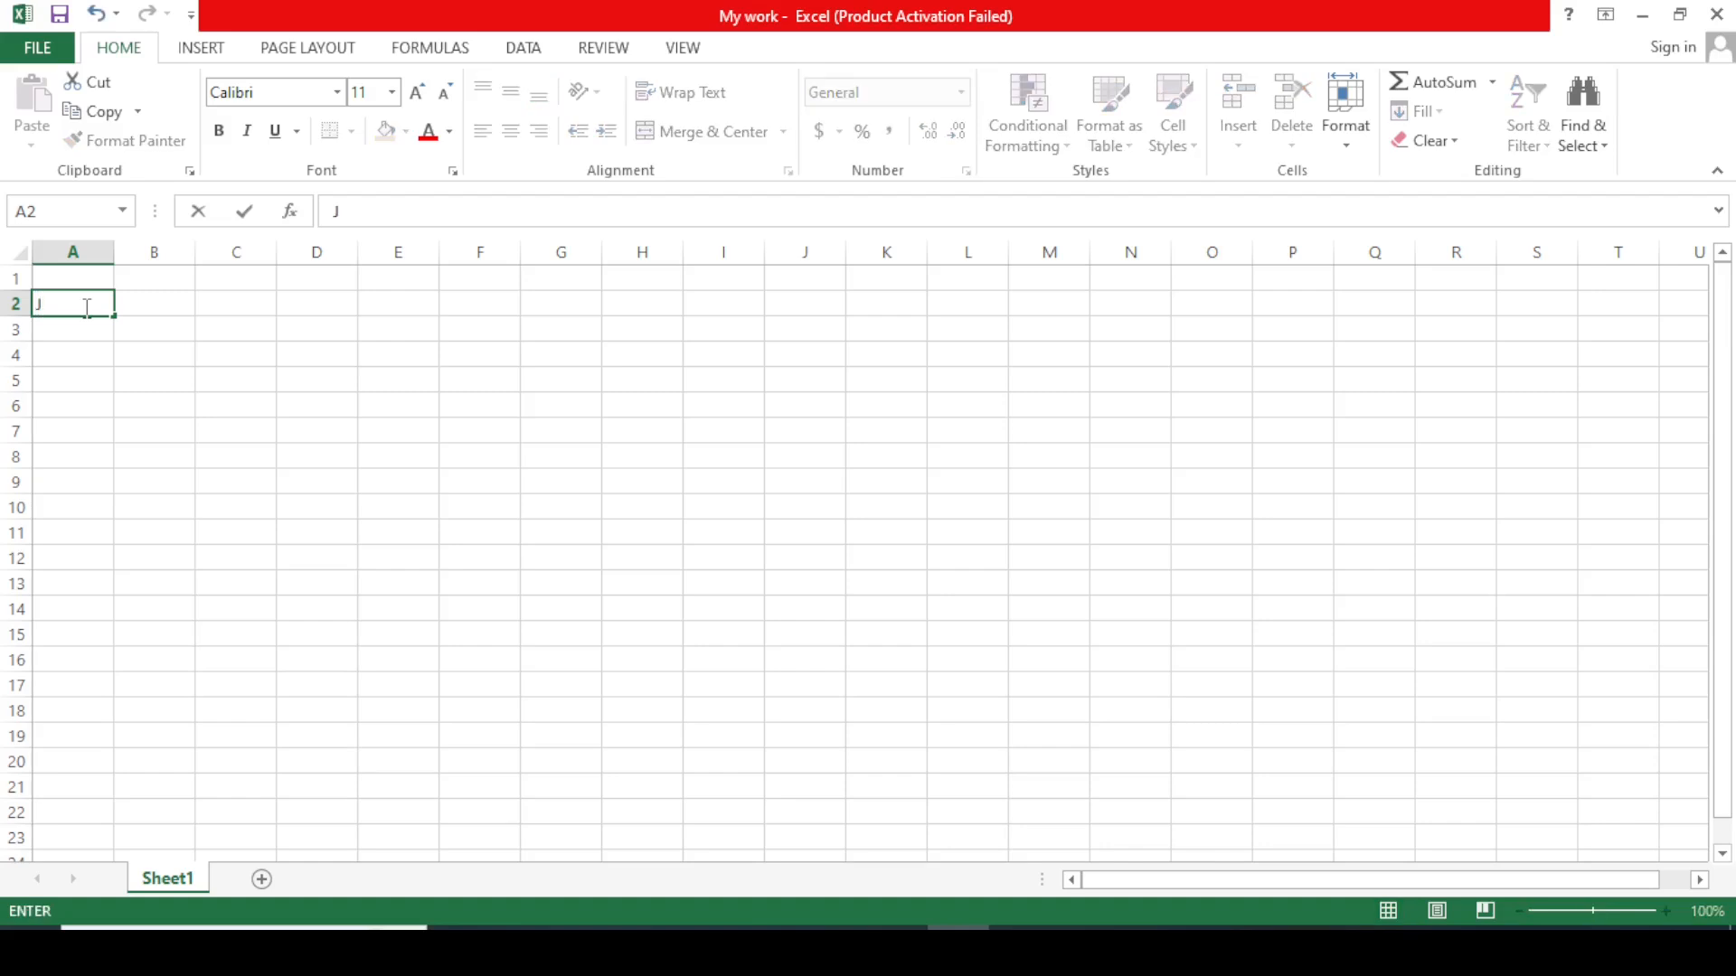
type("ames")
left_click(82, 332)
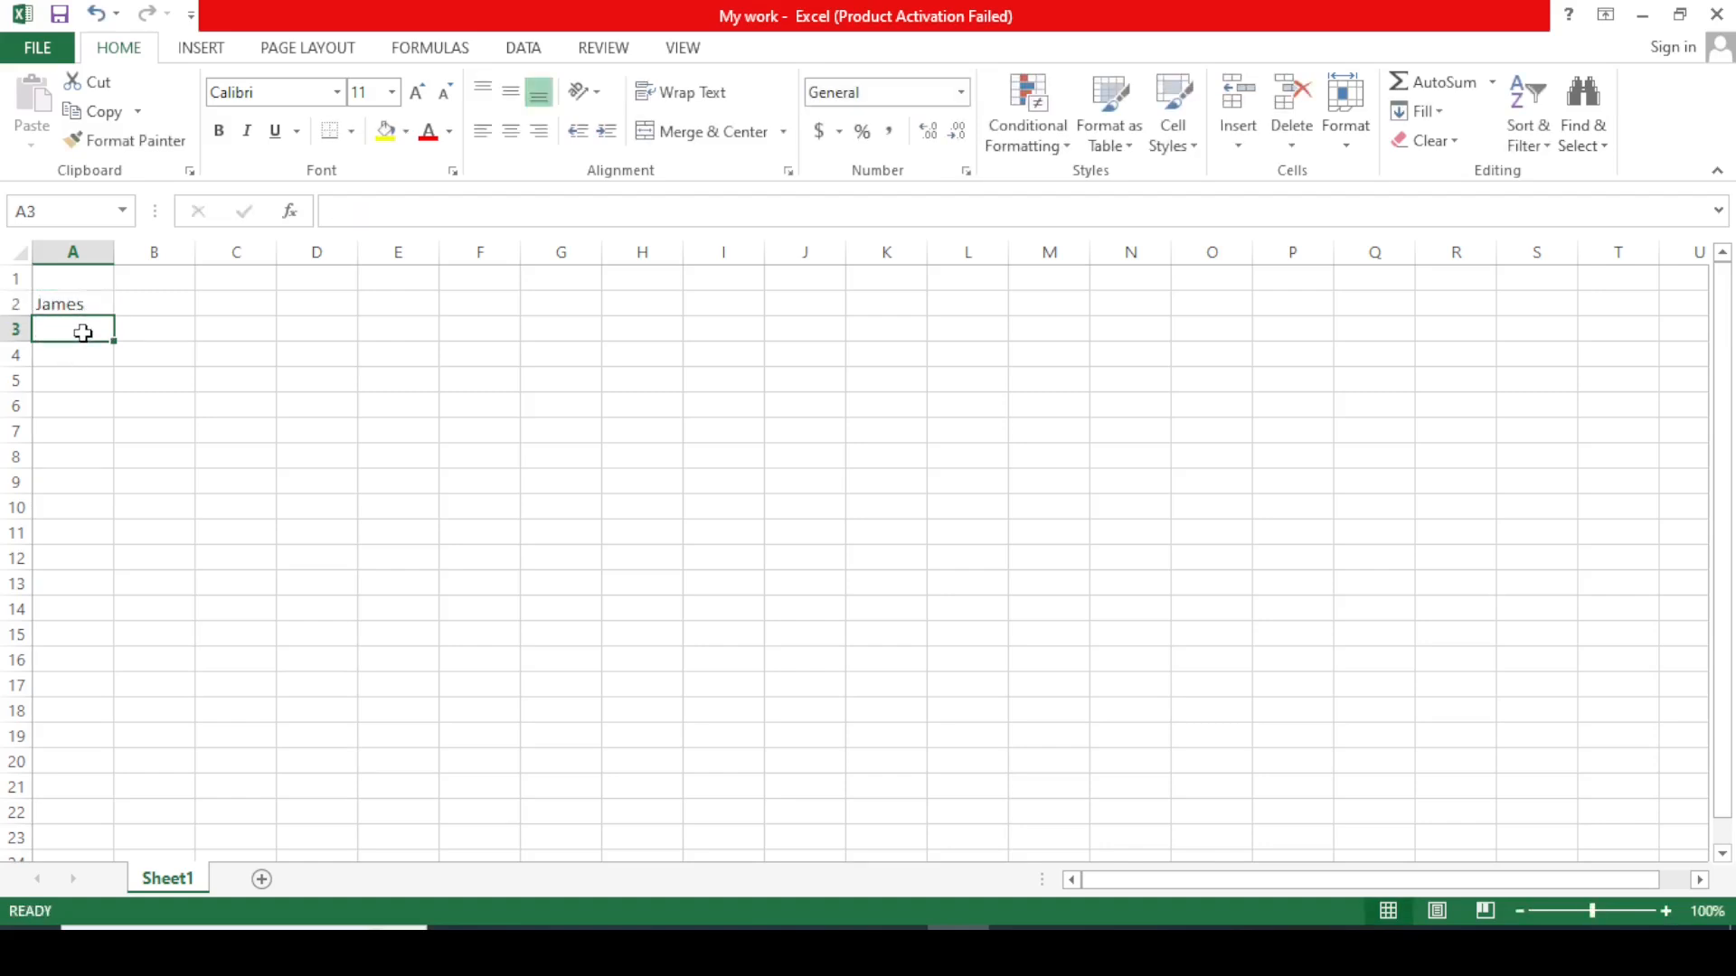
type("Ju")
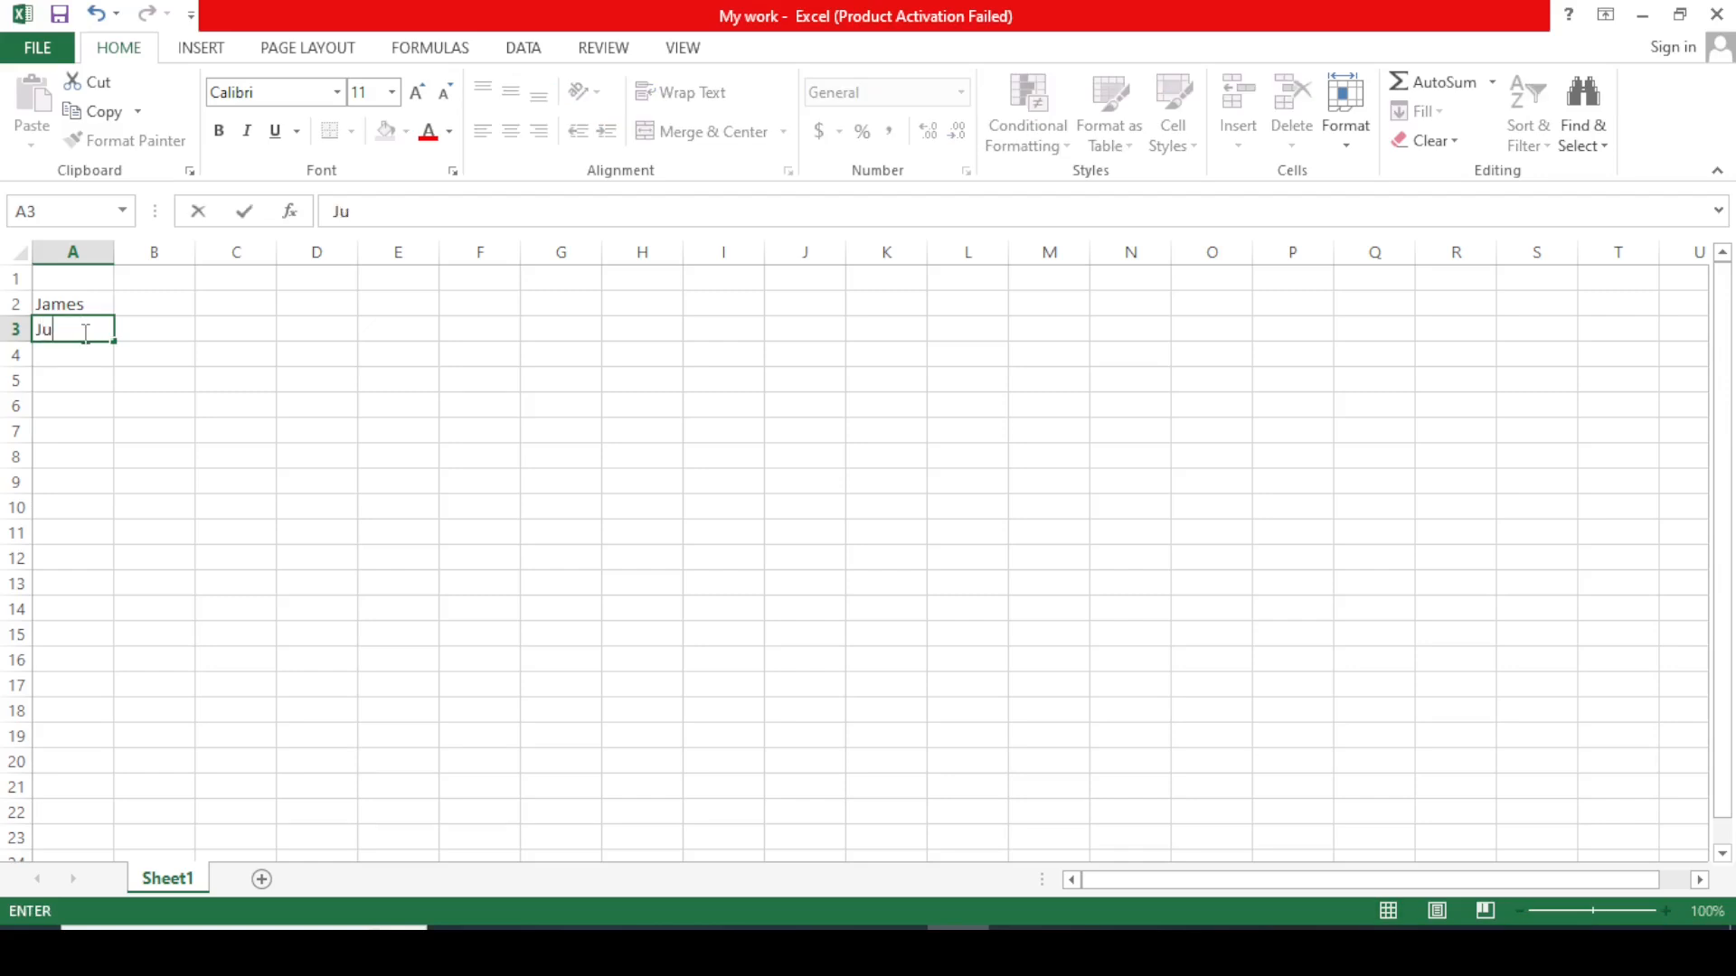
type("lius")
left_click(82, 348)
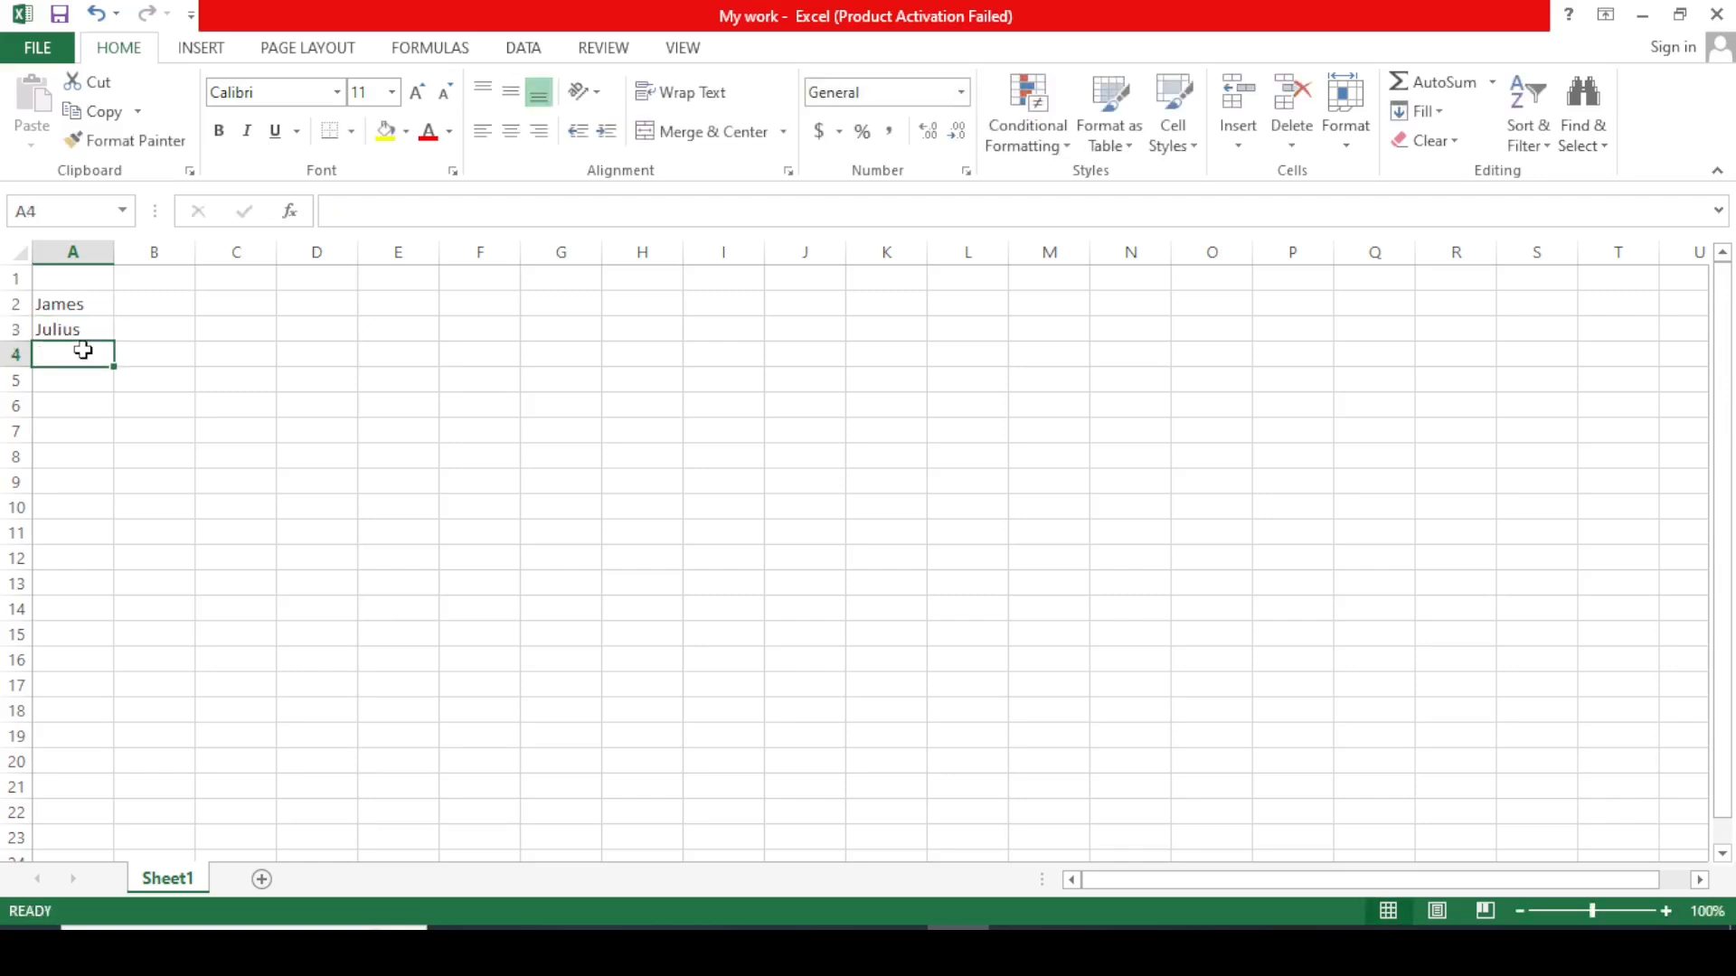
type("Manu")
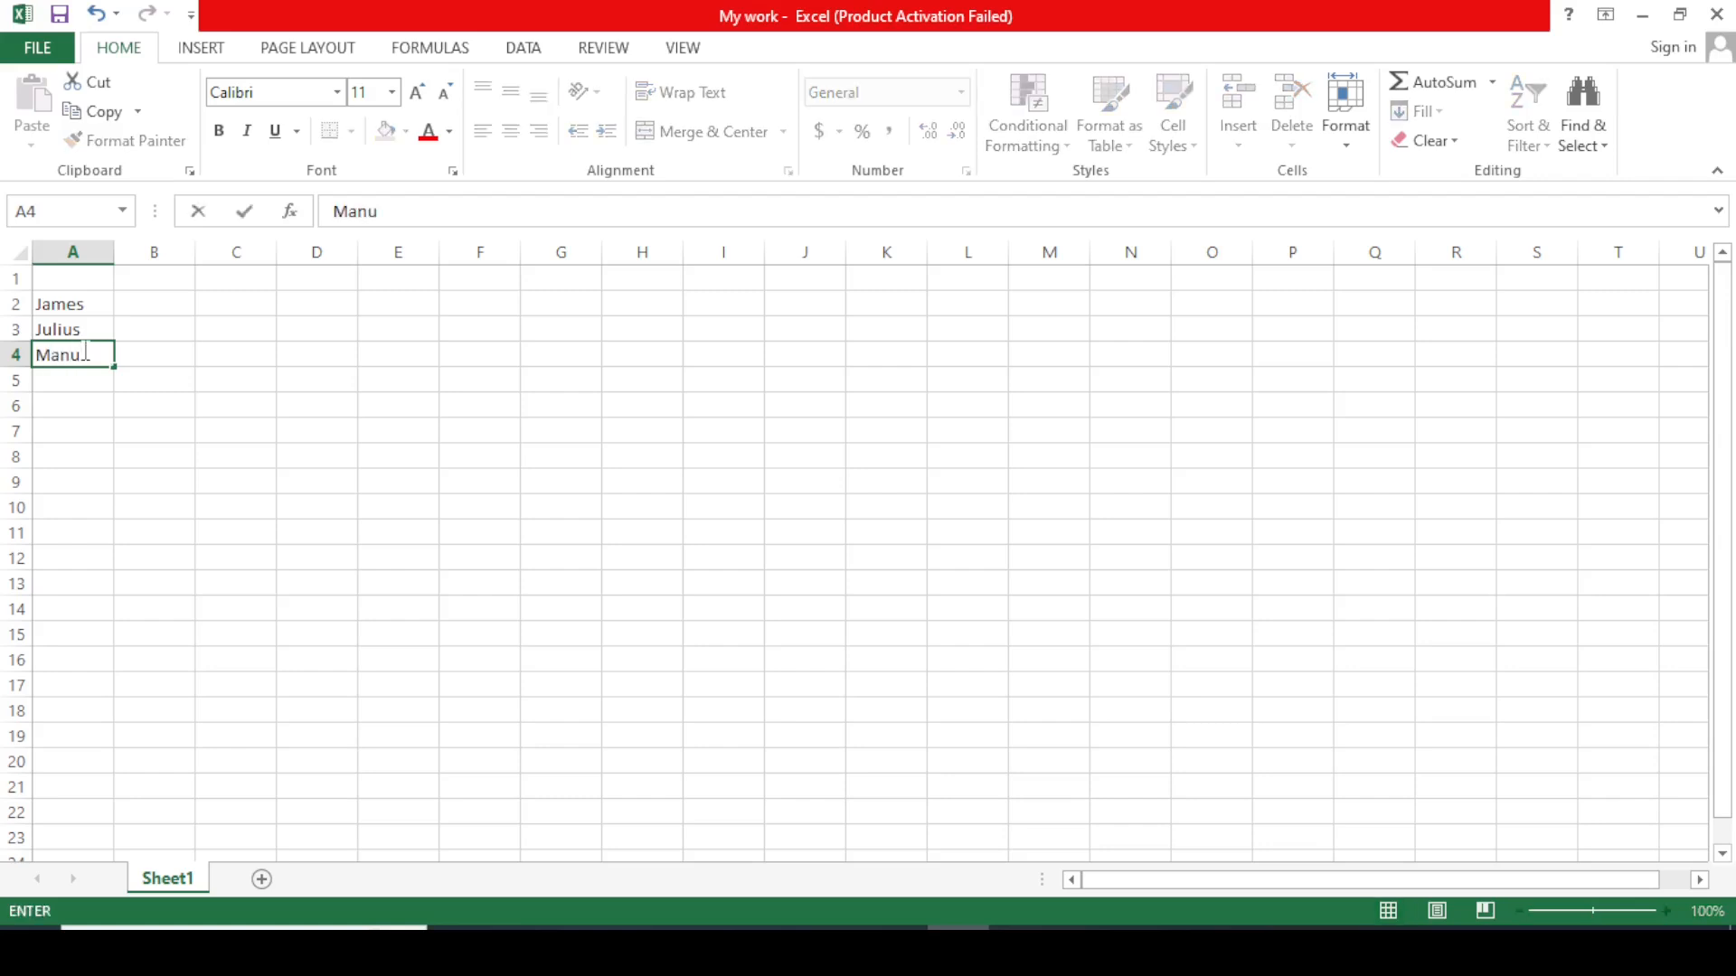
left_click(61, 384)
type("Zura")
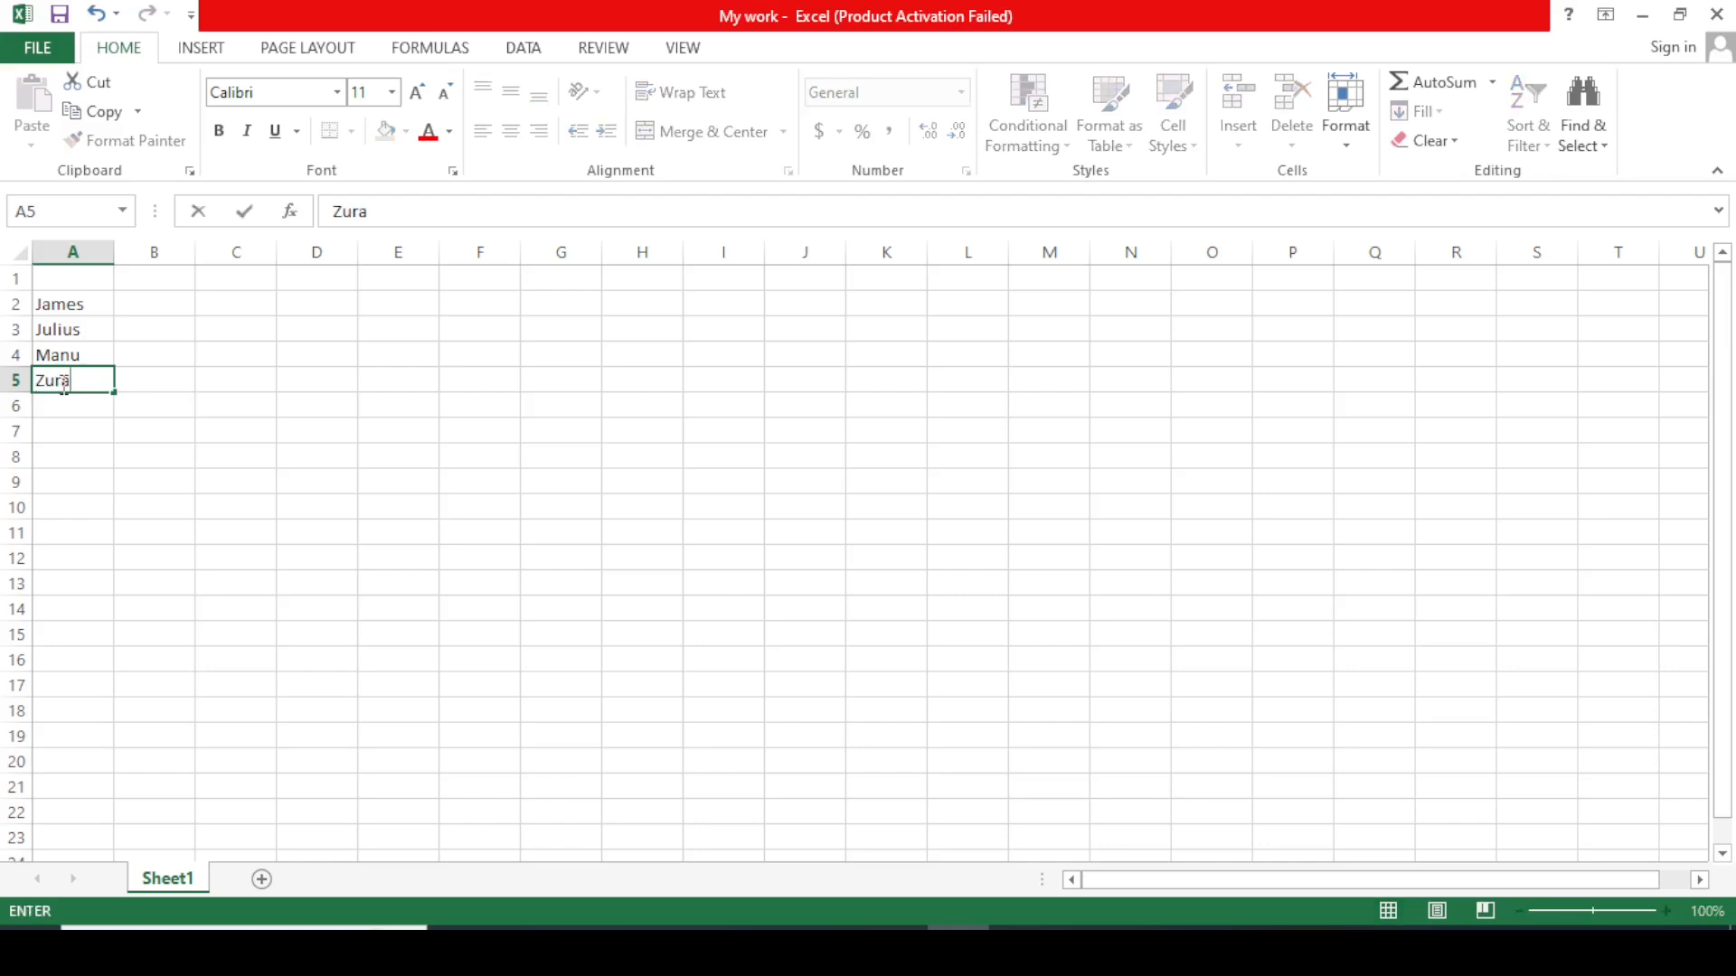
left_click(241, 454)
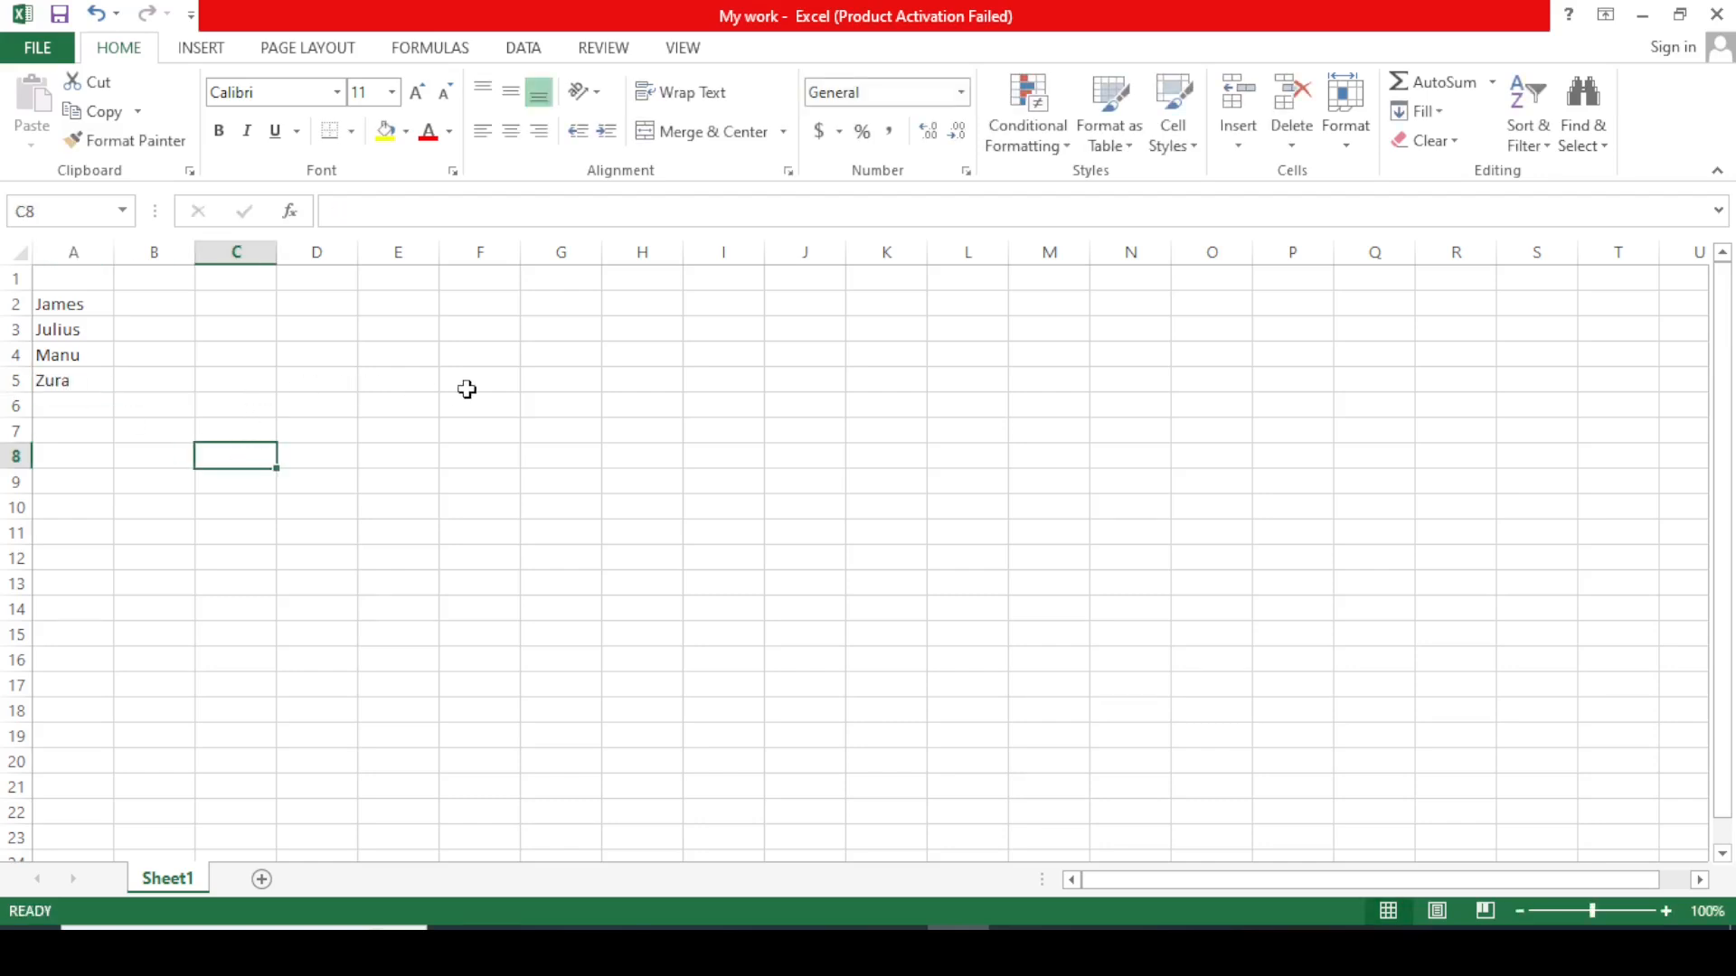
left_click(153, 307)
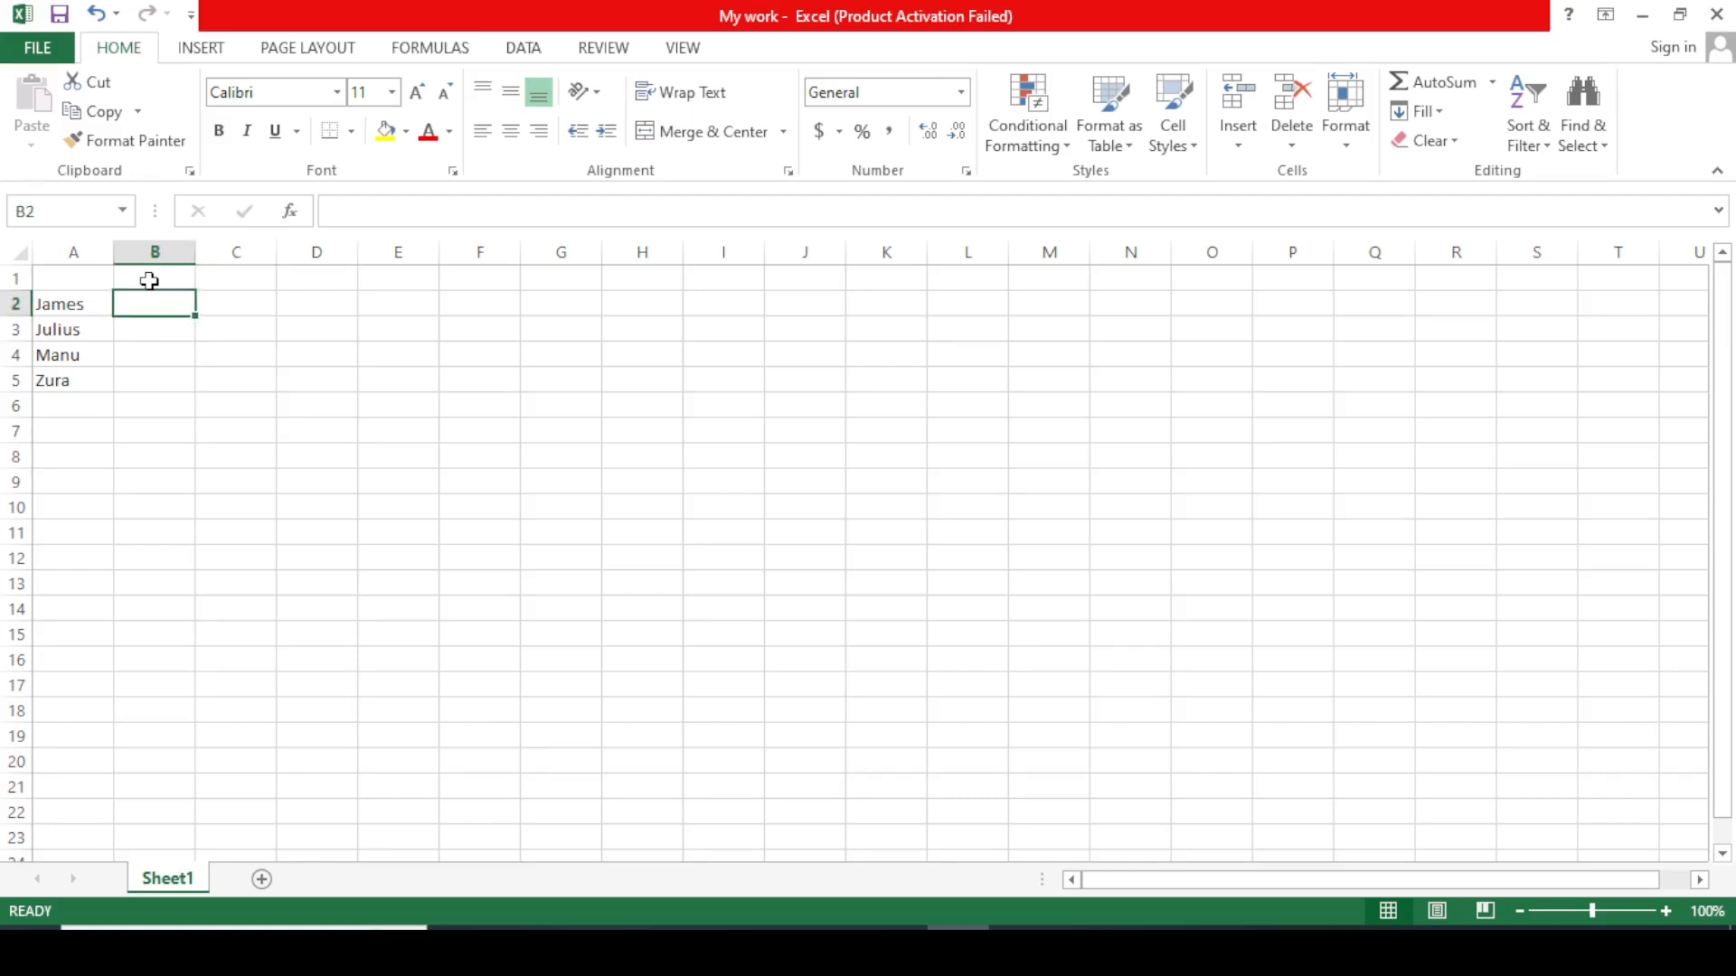
Enter the heading Food in cell B1.
left_click(148, 278)
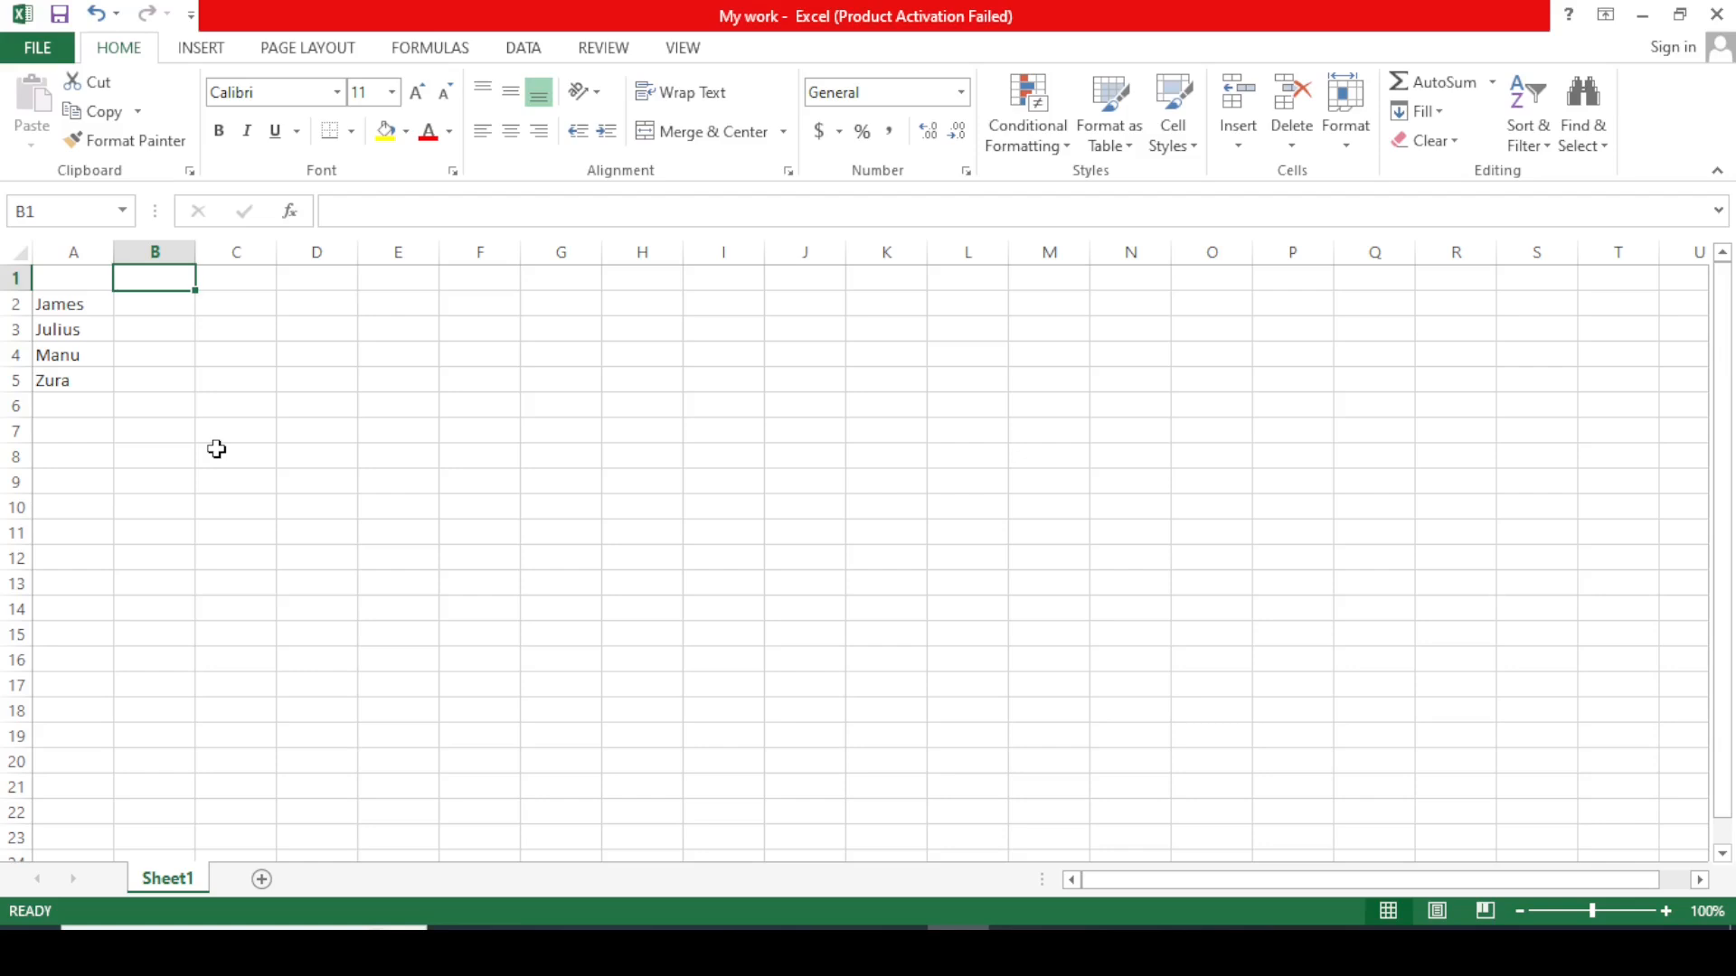
type("Yes")
key("BackSpace")
key("BackSpace")
key("BackSpace")
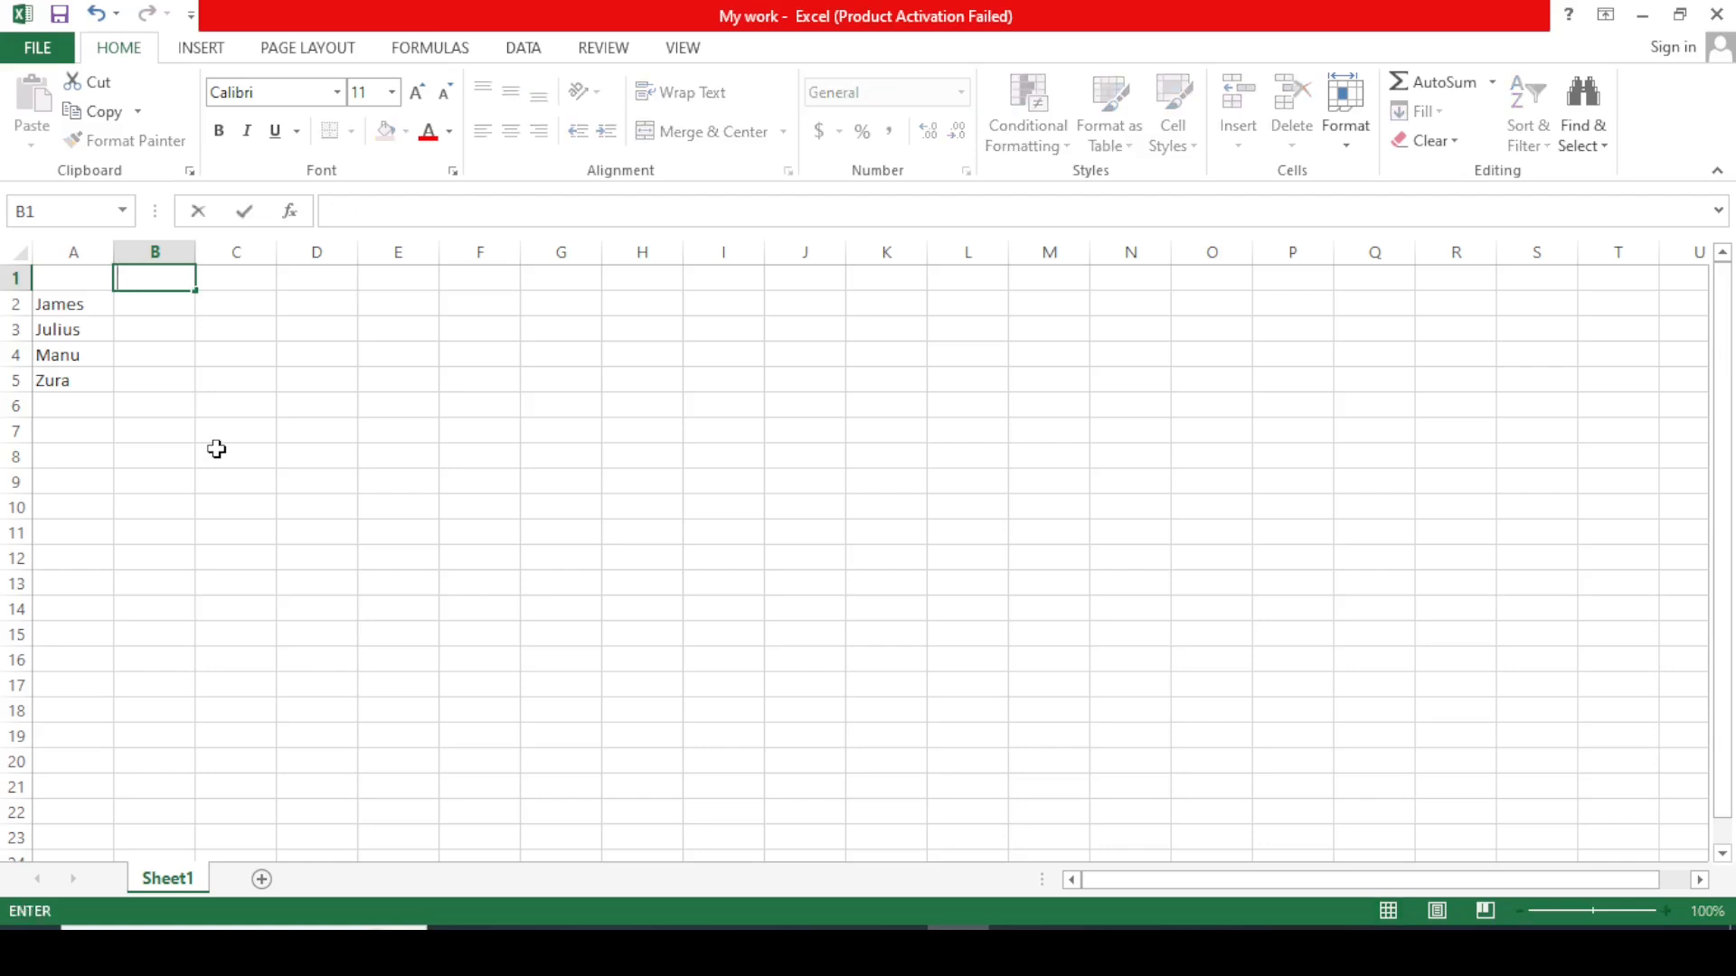
type("G")
key("BackSpace")
type("D")
key("BackSpace")
type("Food")
left_click(247, 287)
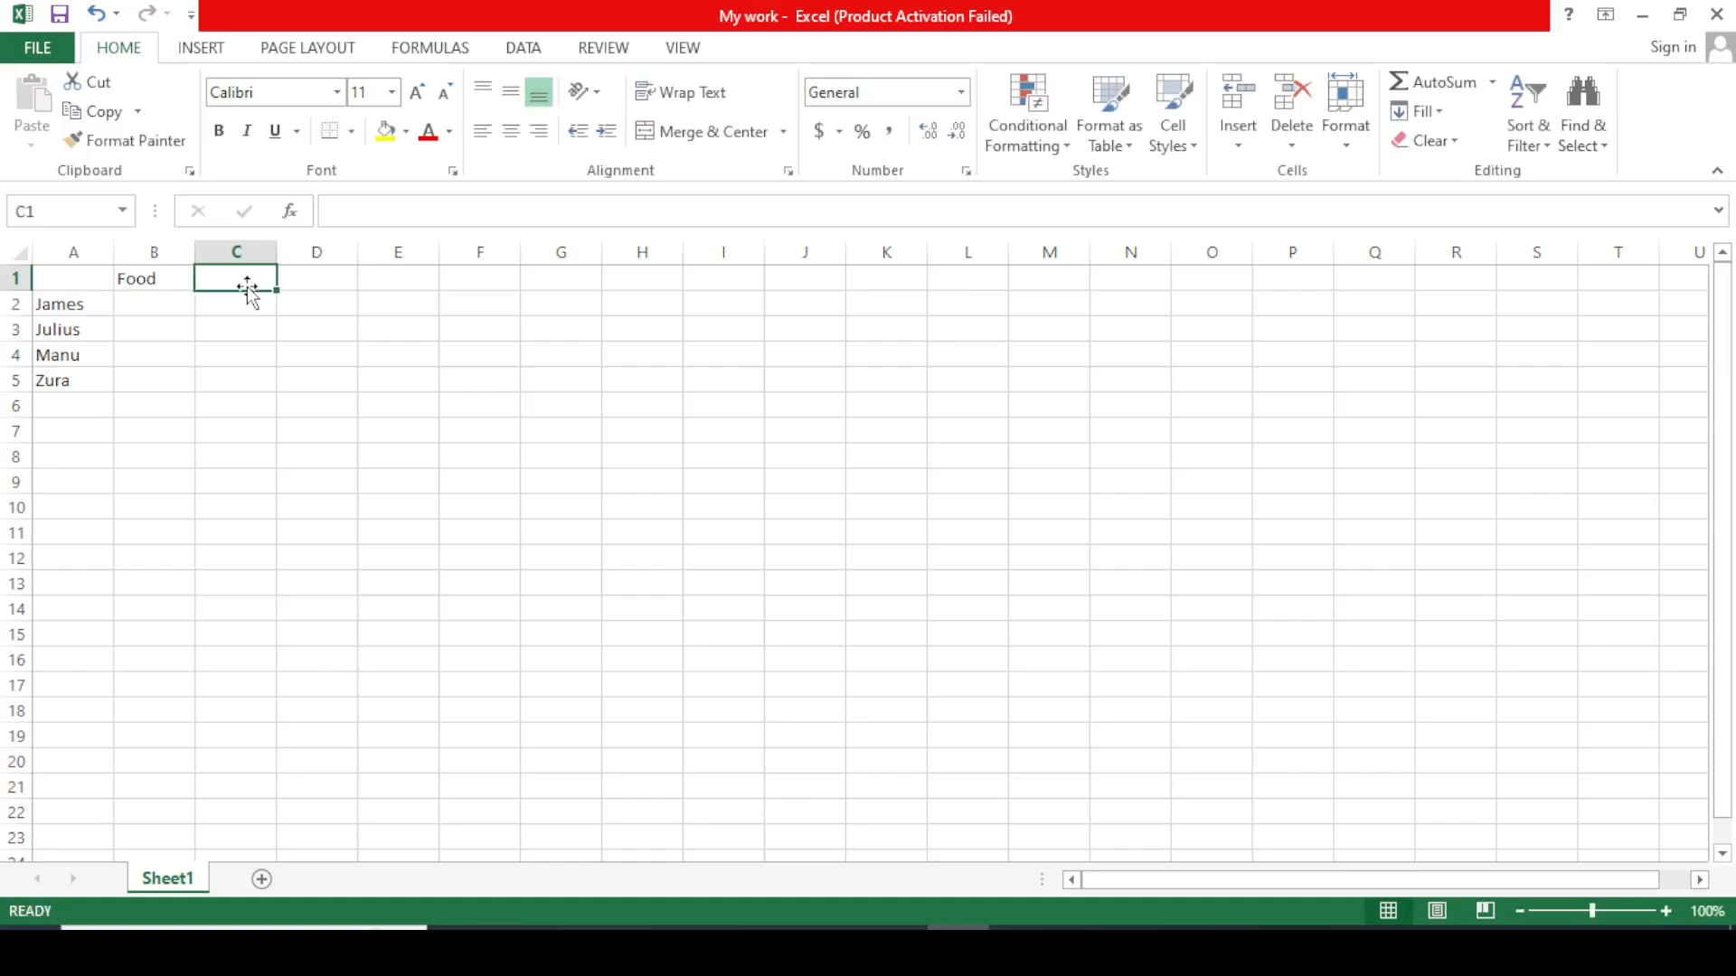
Add the headings Transport, Education, Travel, Luxary and other in cells C1 to G1.
type("Tran")
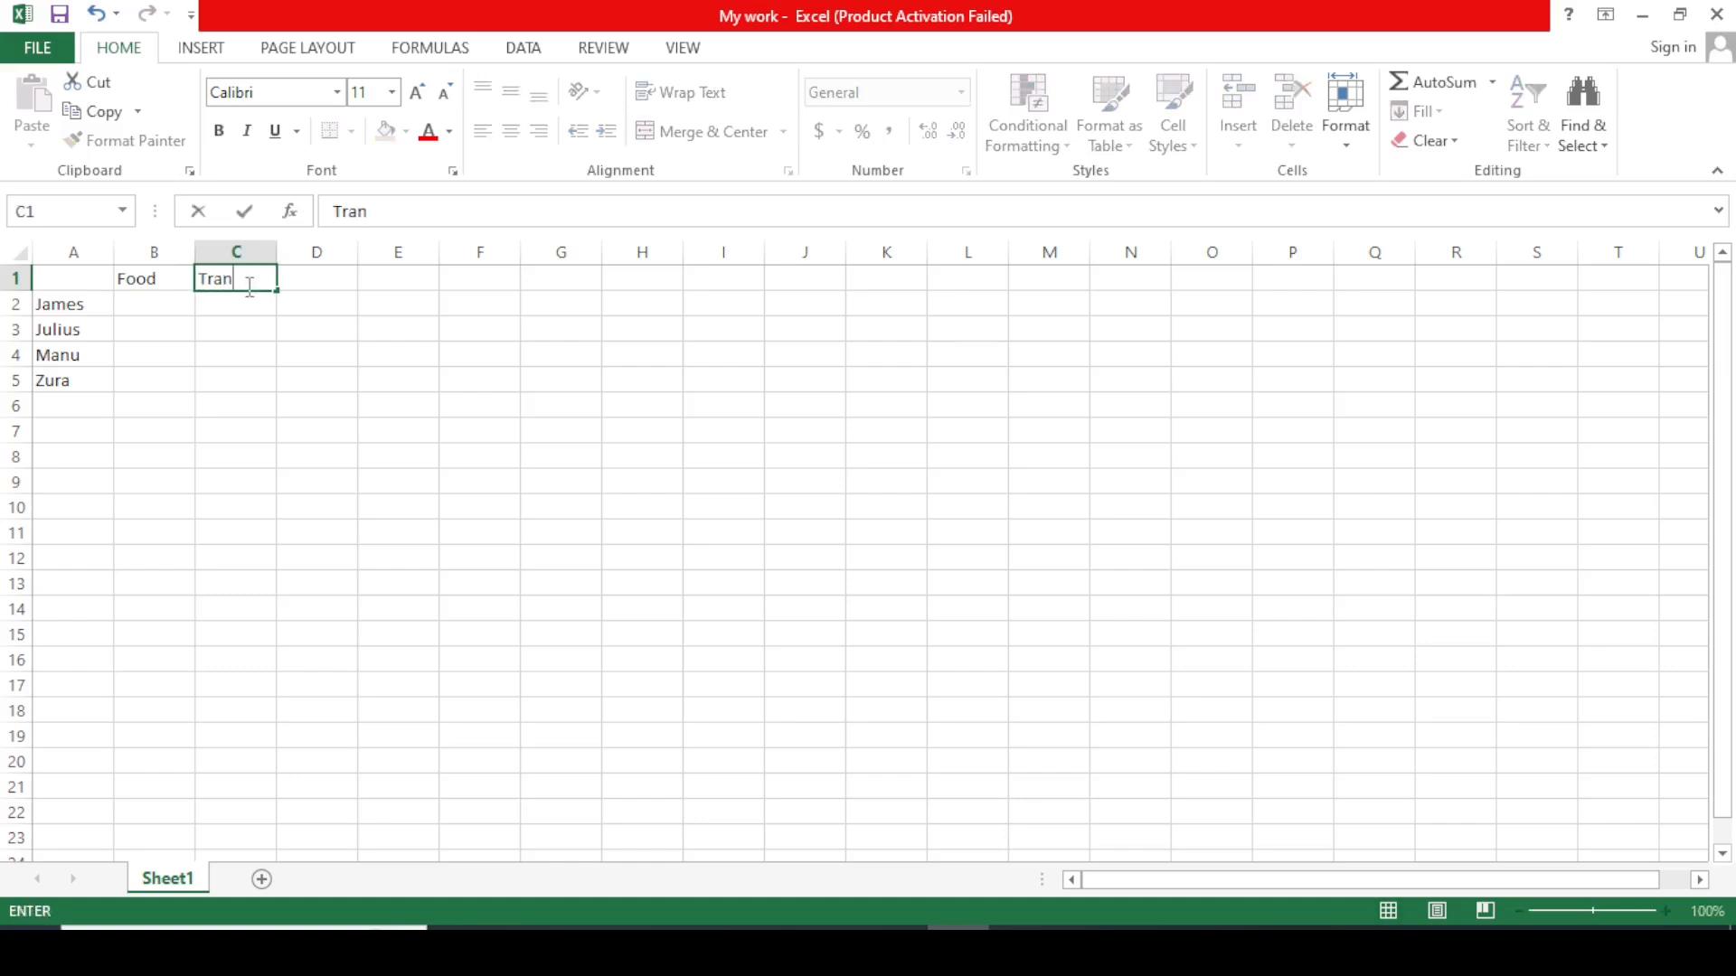
type("sport")
left_click(313, 281)
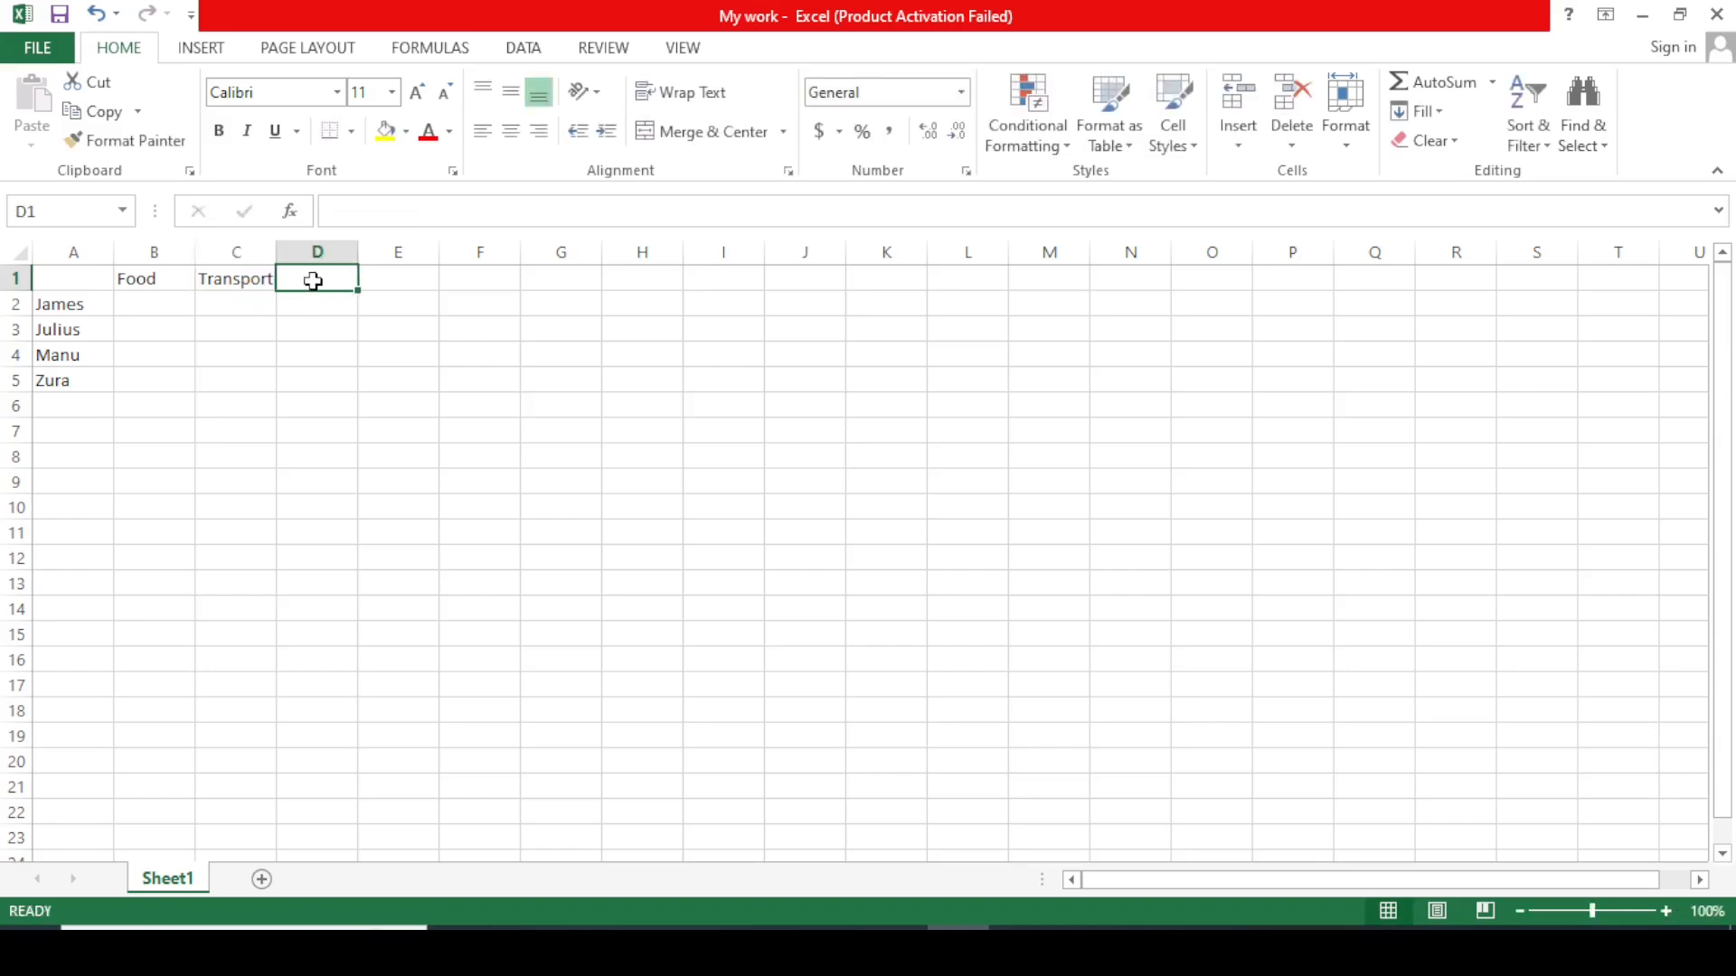
type("Educ")
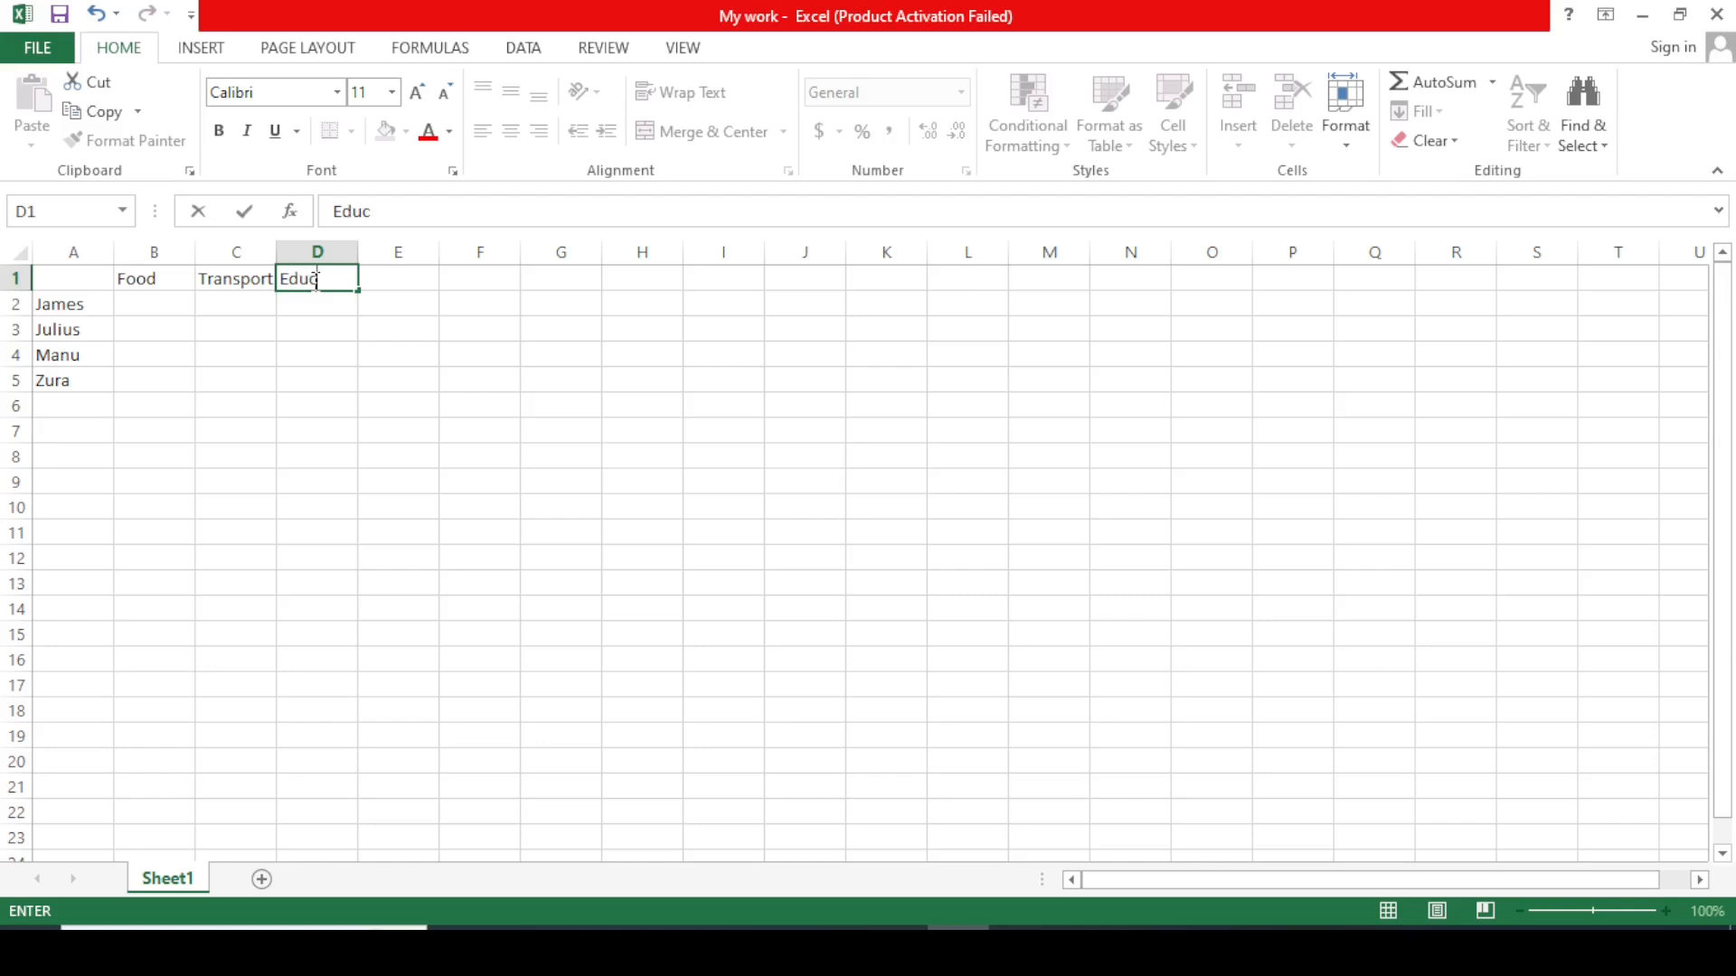
type("ation")
double_click(421, 280)
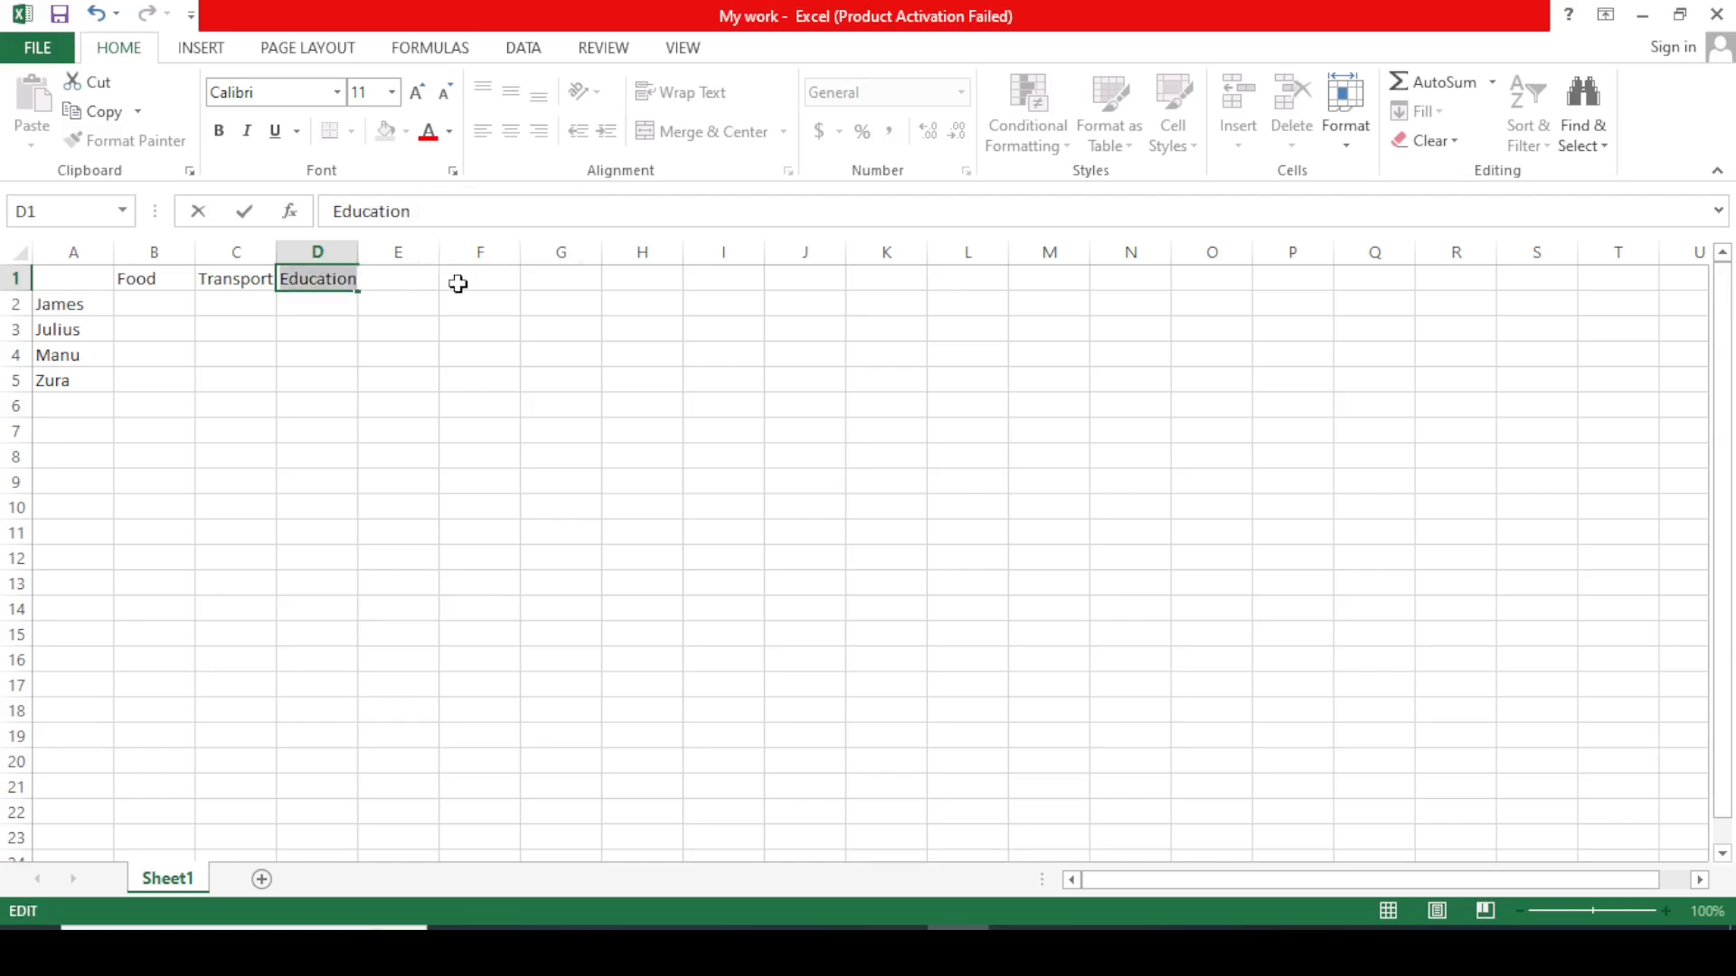
left_click(418, 282)
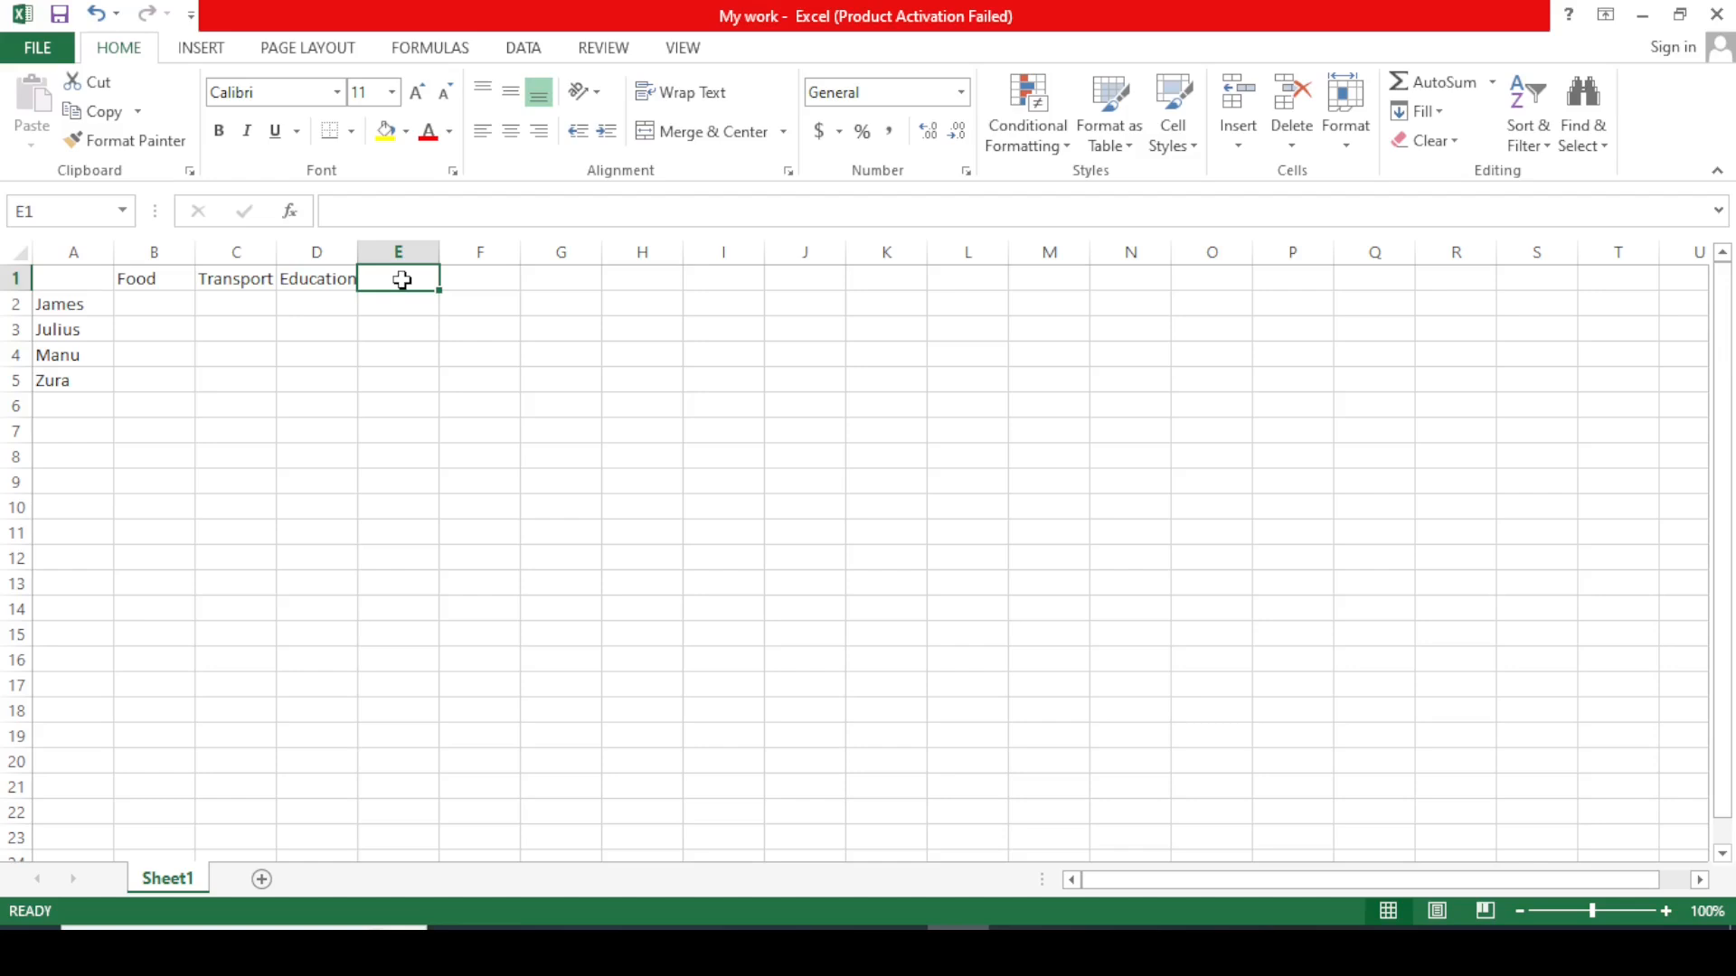
type("Tra")
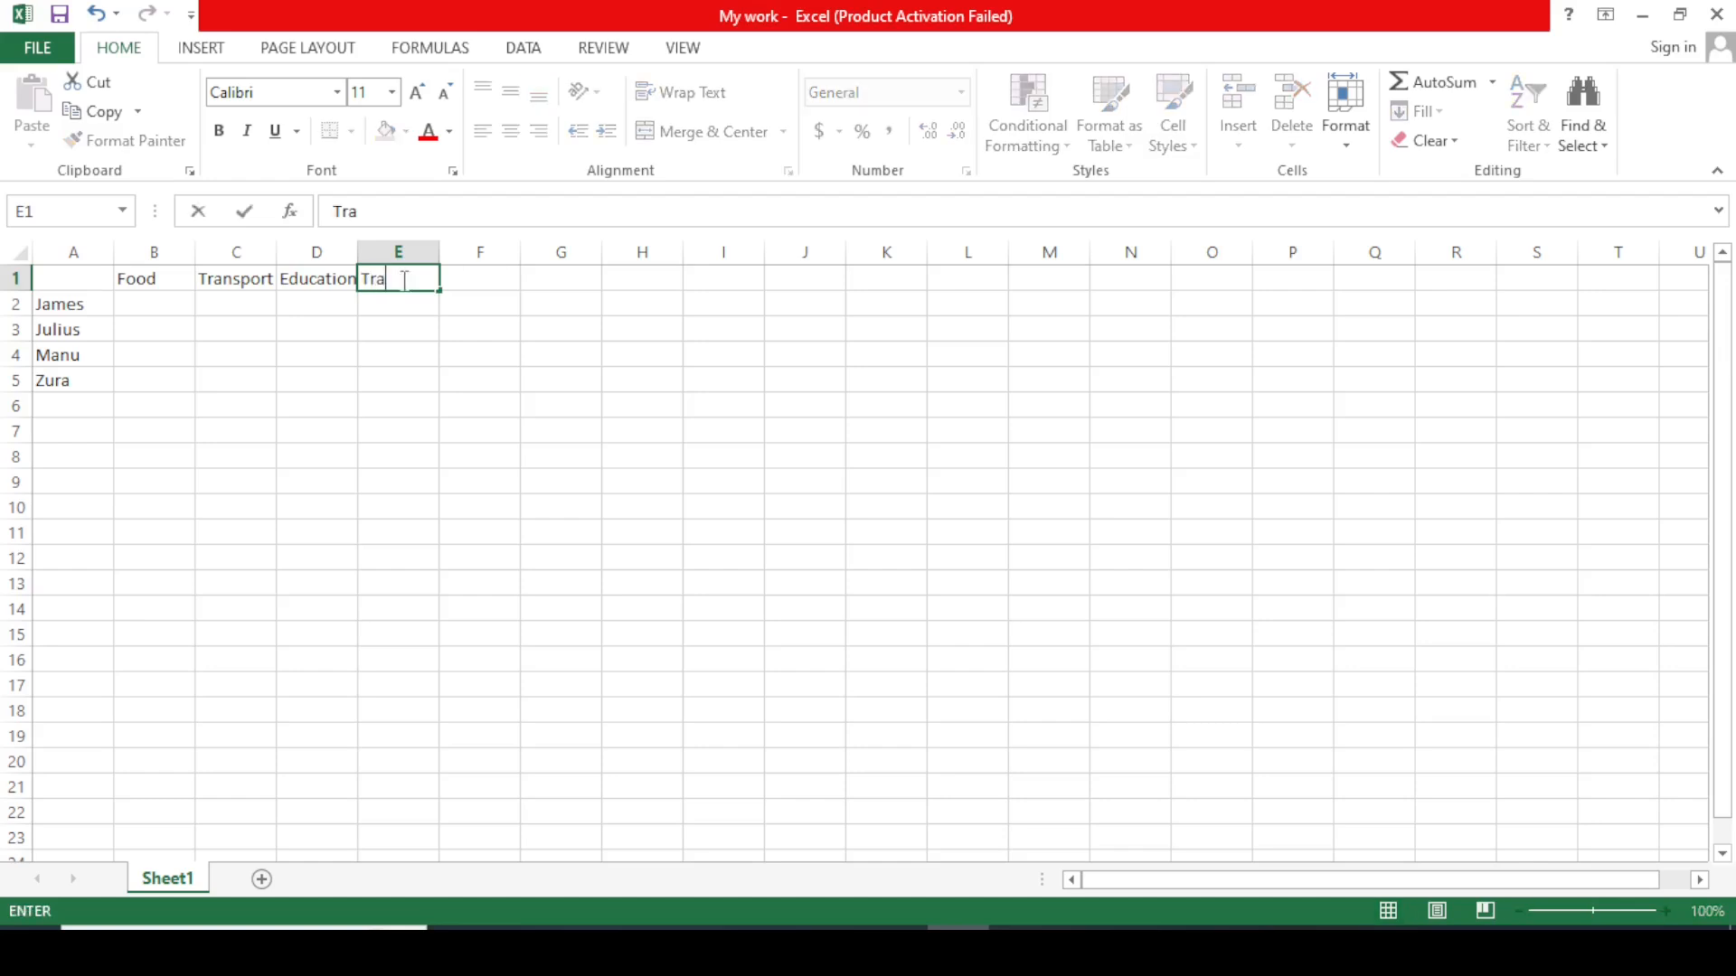
type("vel")
left_click(491, 277)
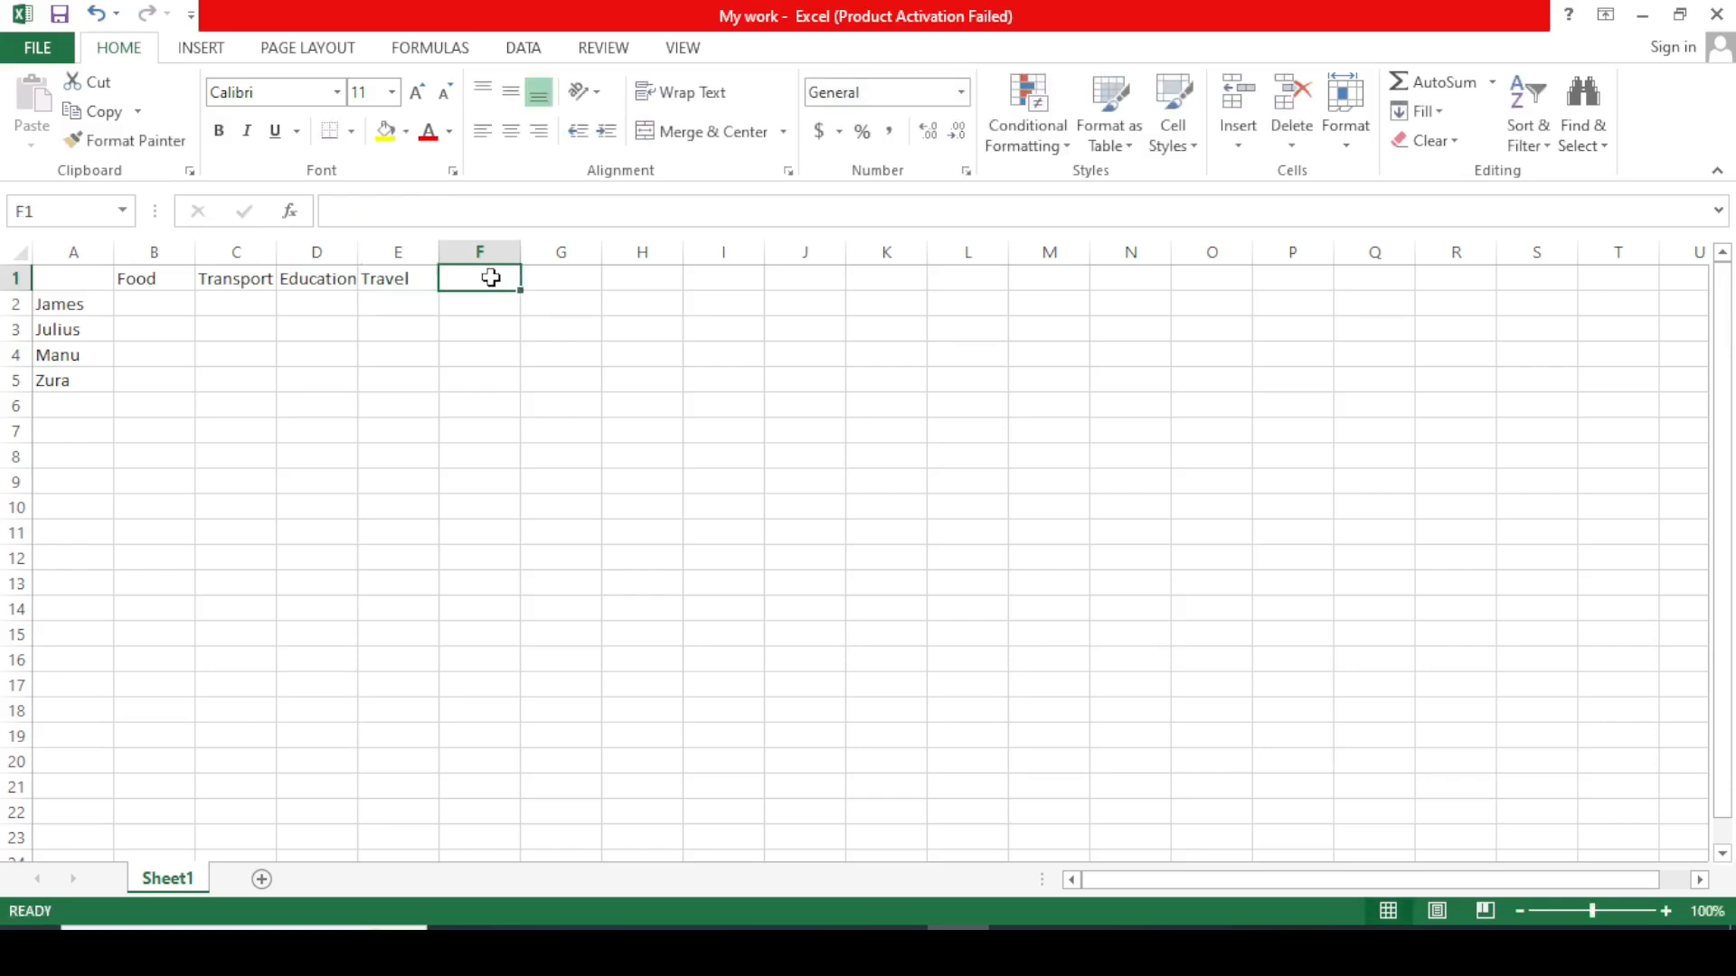
type("Lu")
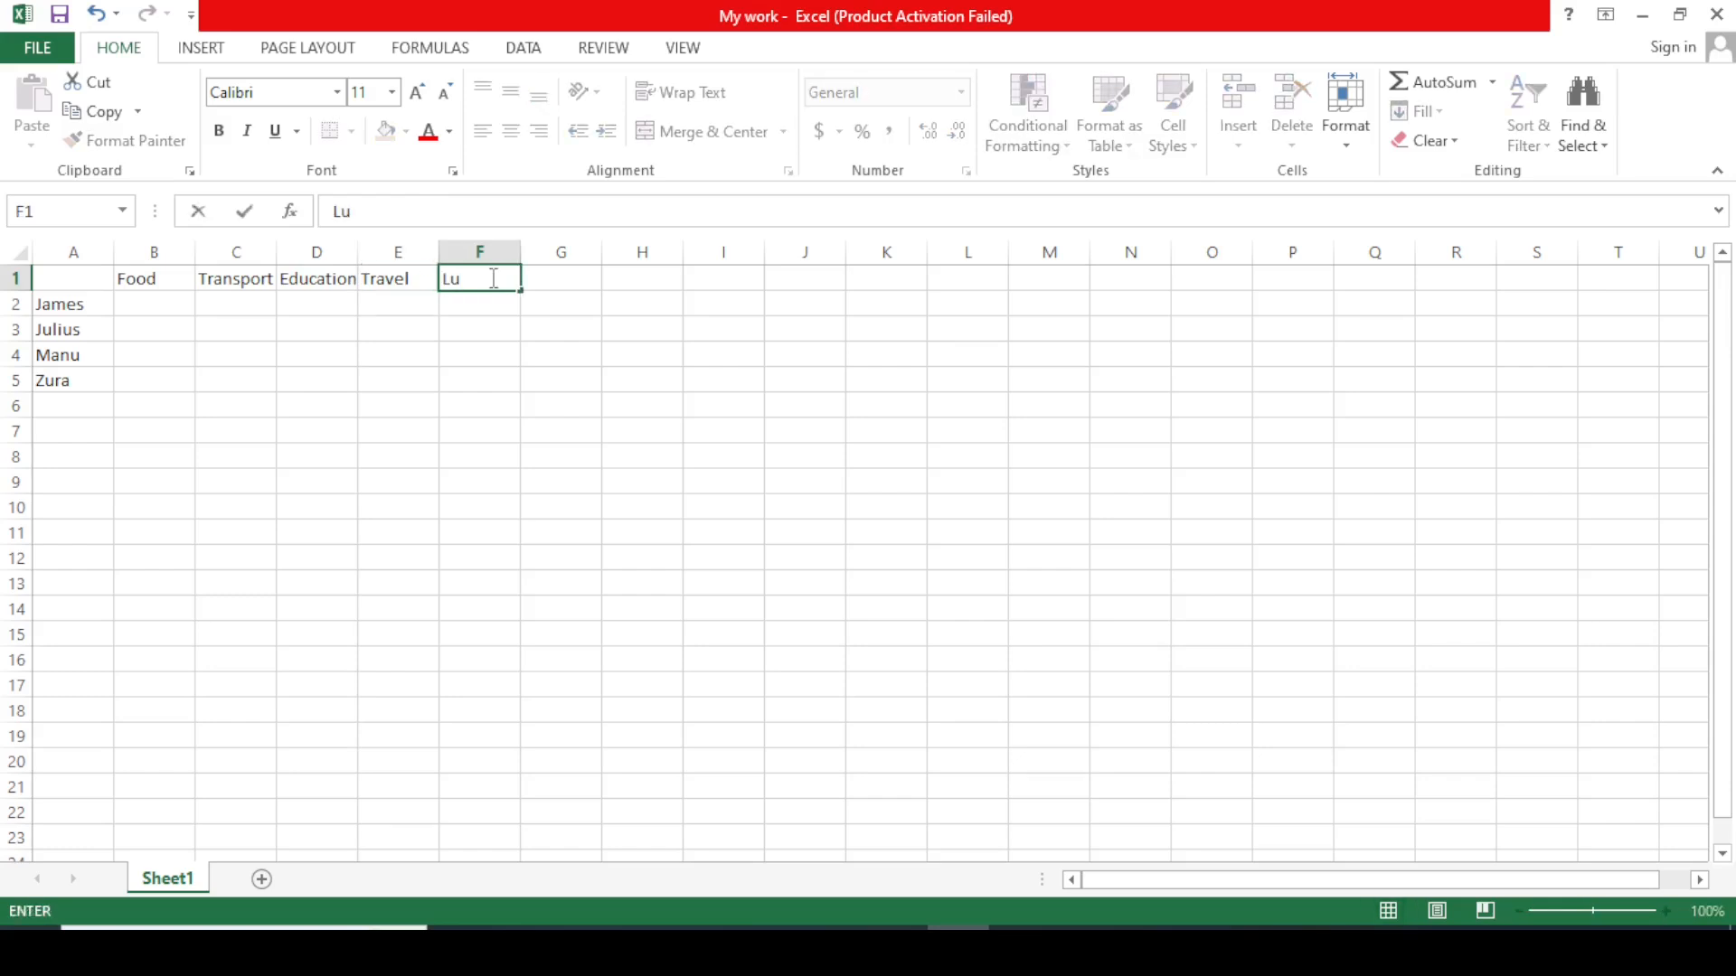
type("xary")
double_click(558, 281)
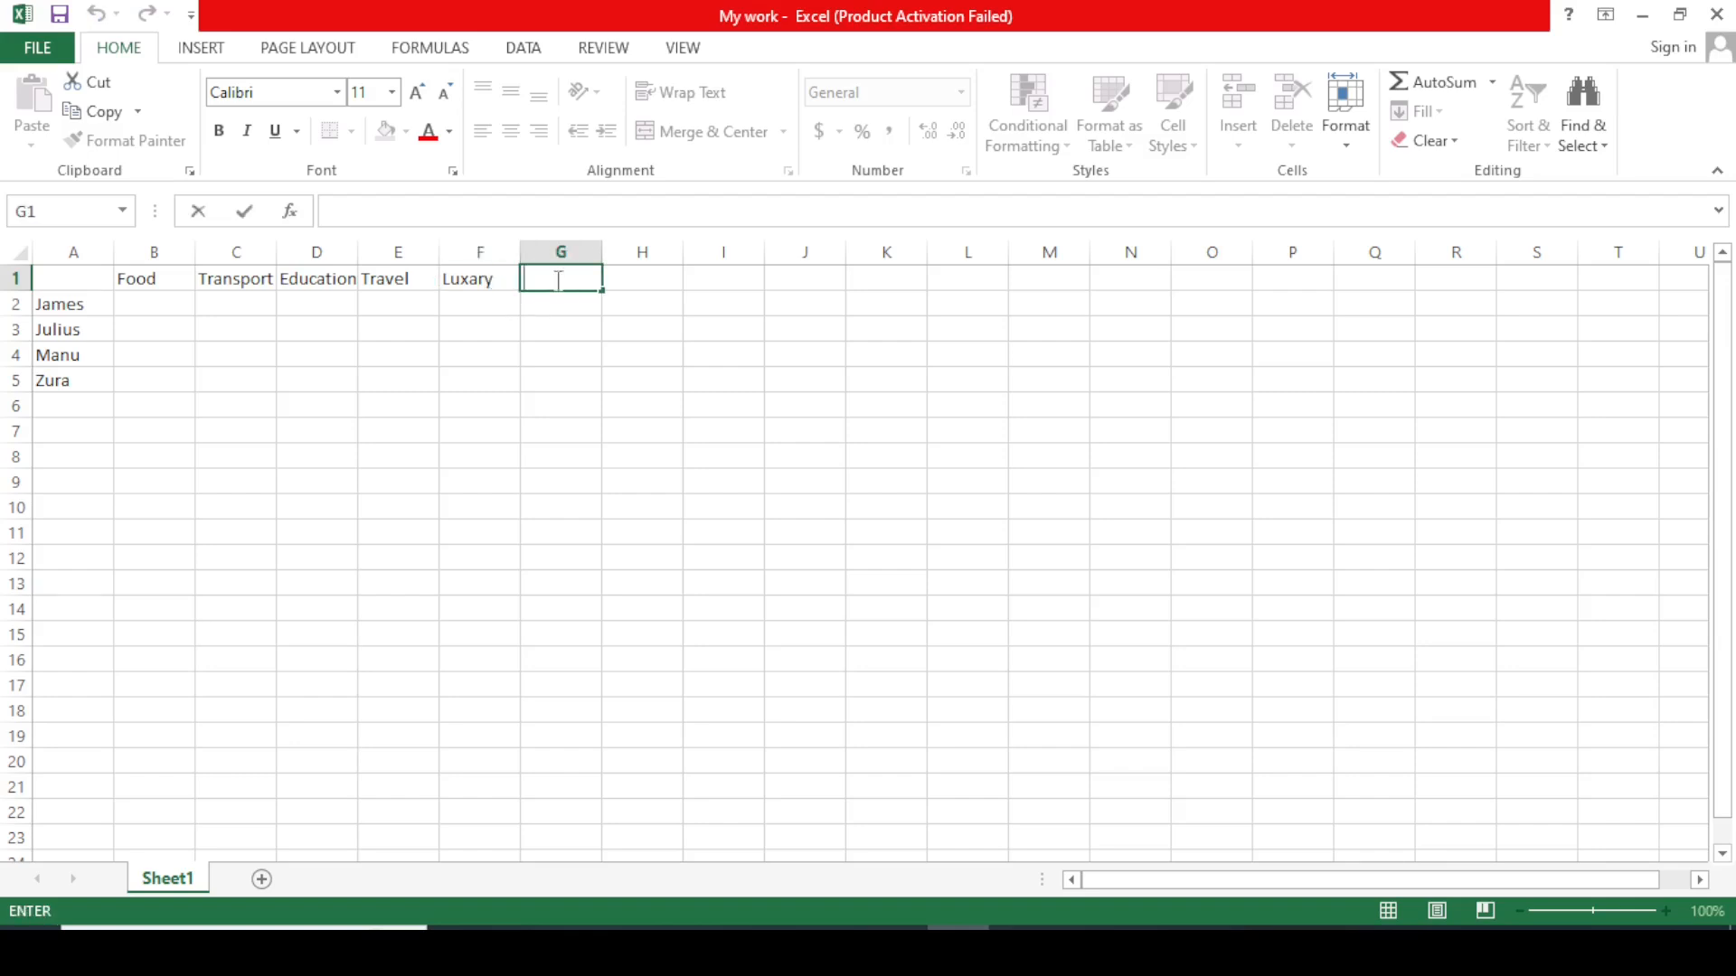
type("other")
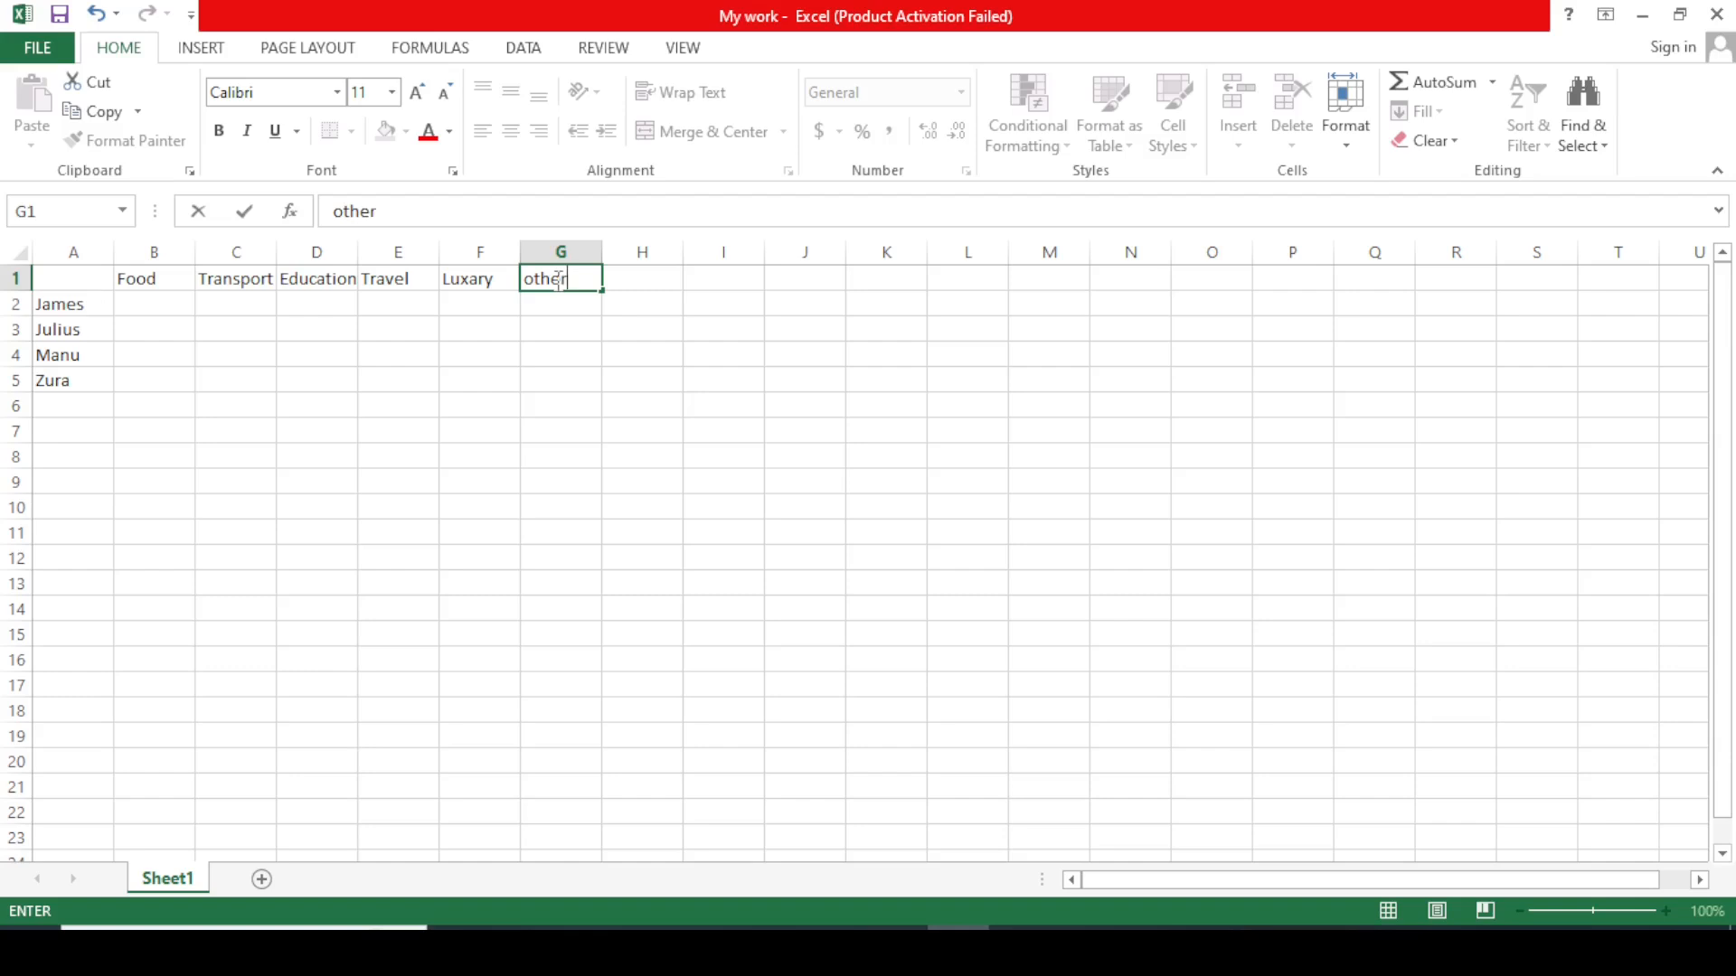
left_click(643, 284)
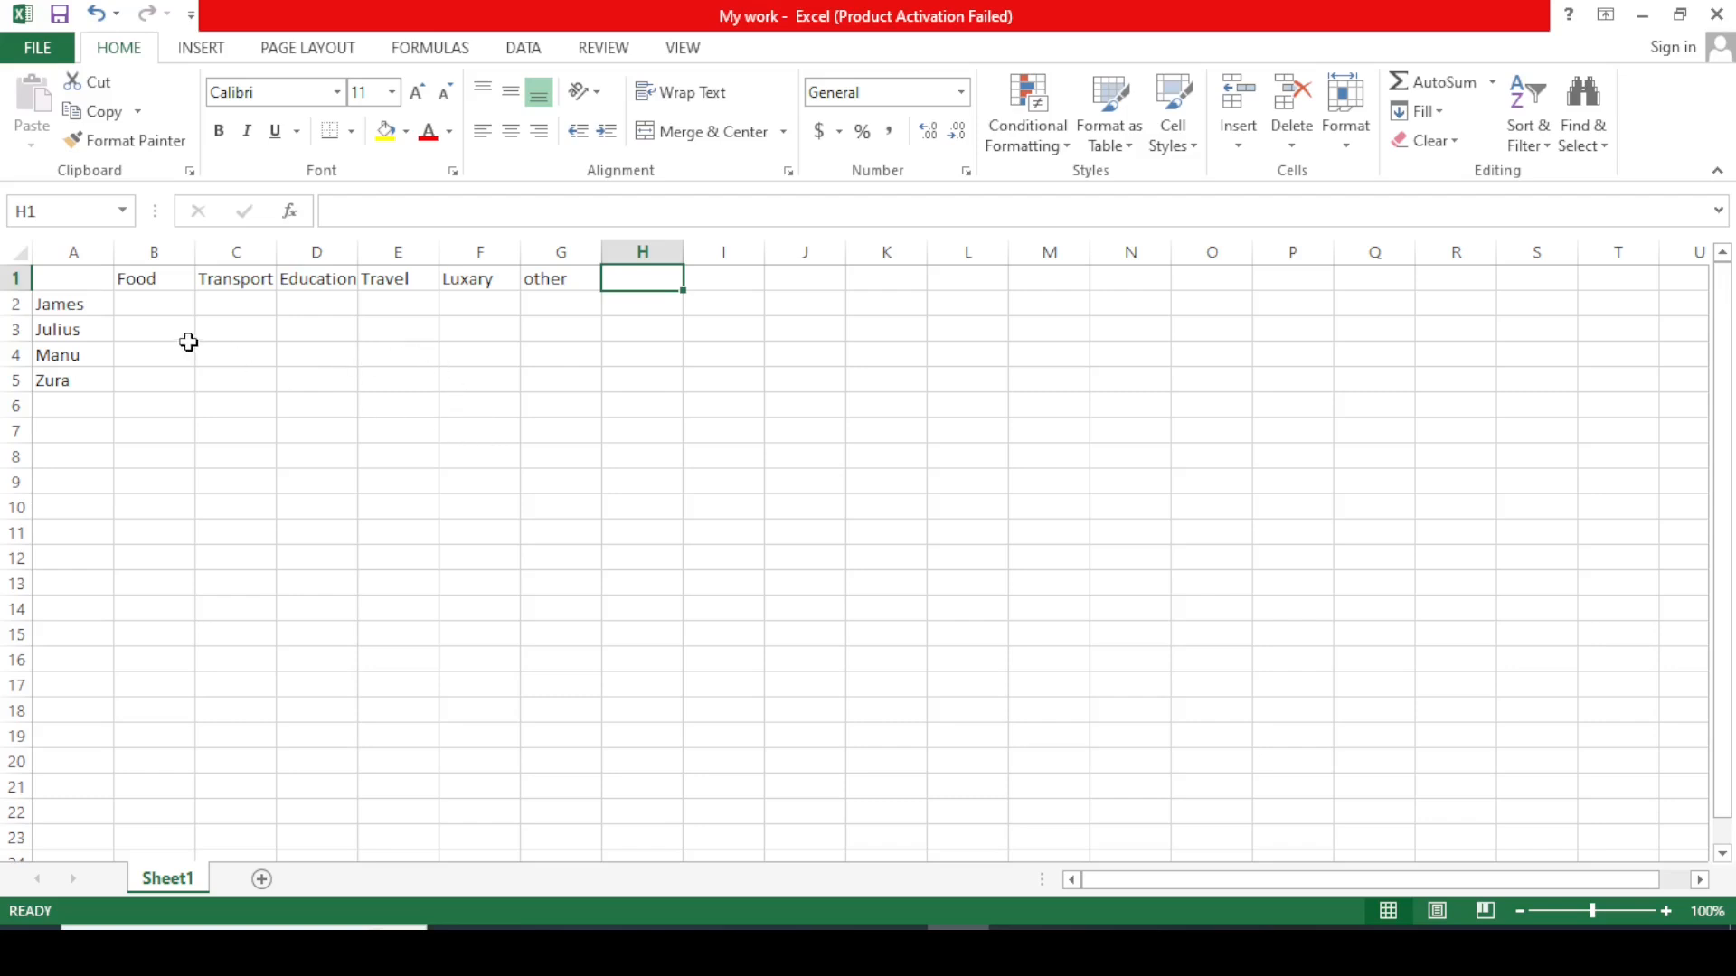
left_click(470, 283)
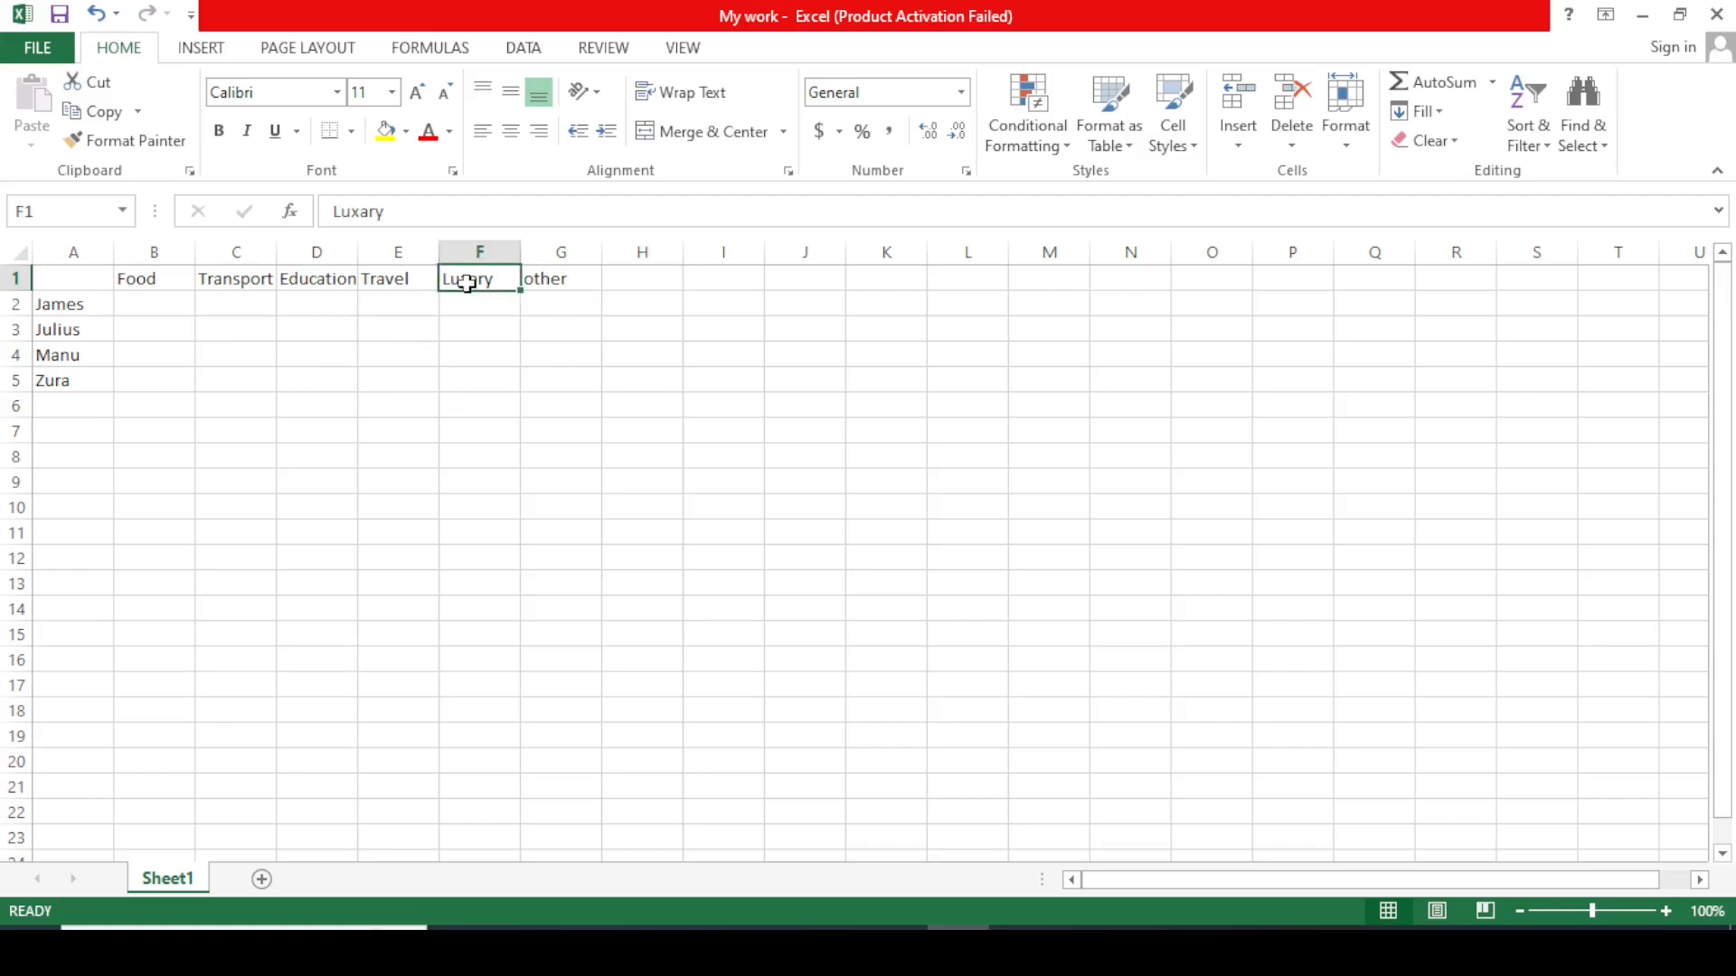
Enter 15000, 20000, 10000 and 12000 in Food cells B2 to B5.
left_click(181, 347)
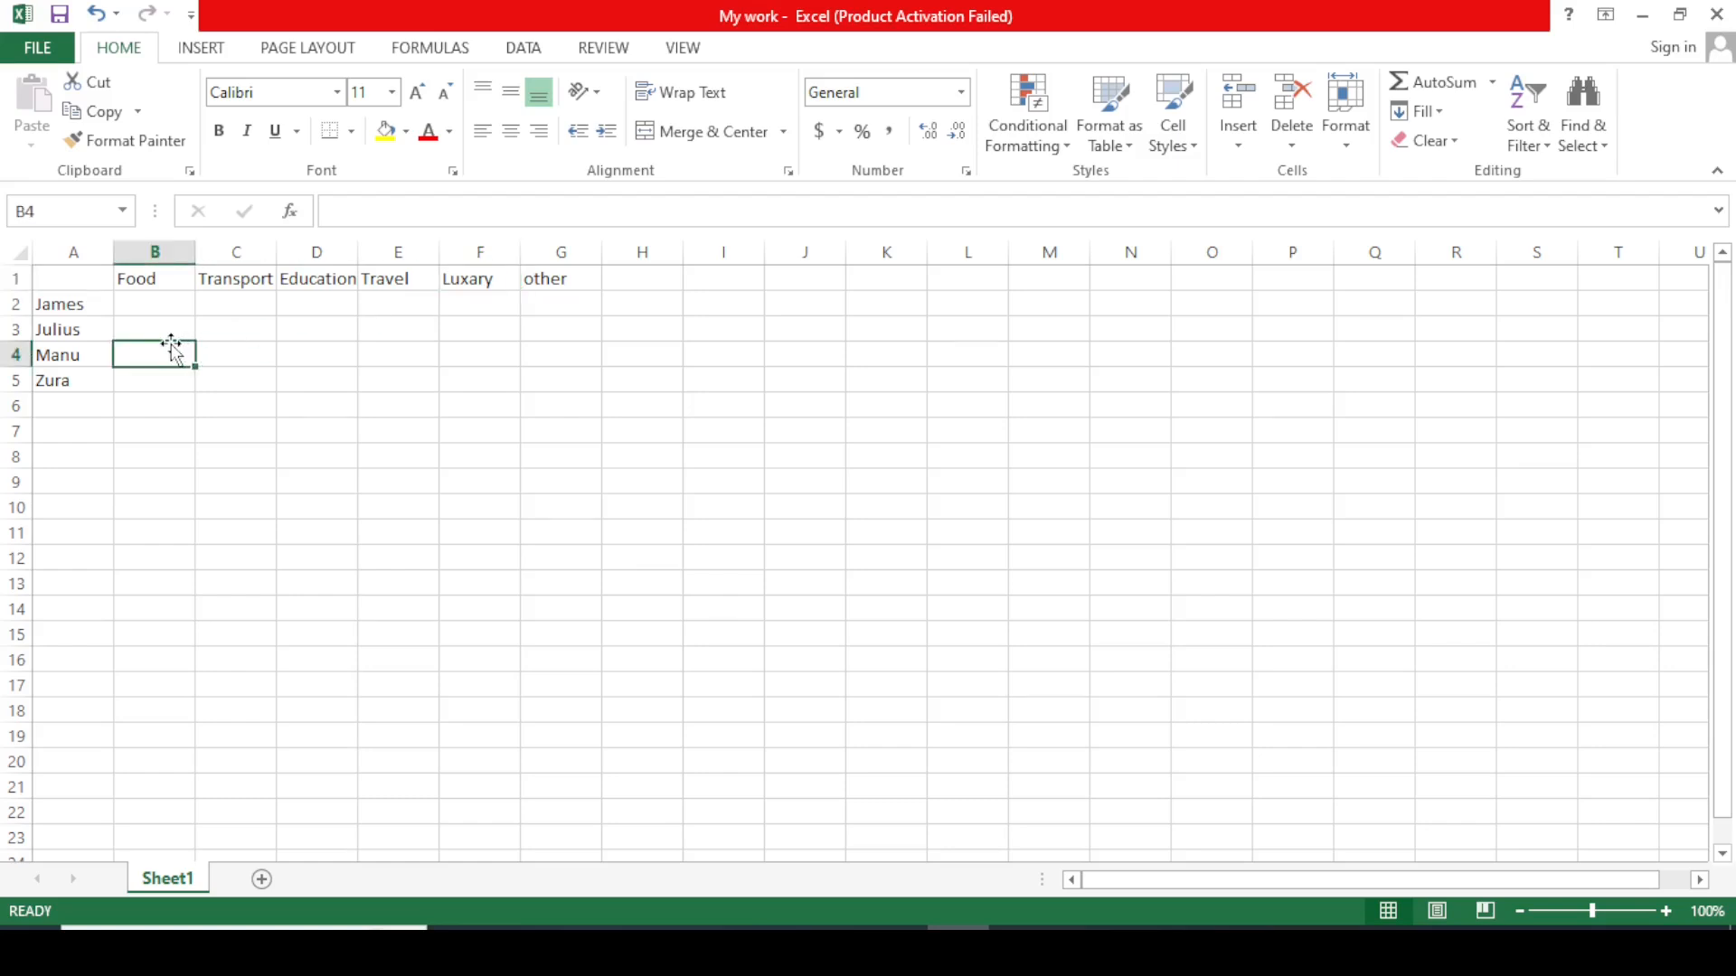
left_click(143, 304)
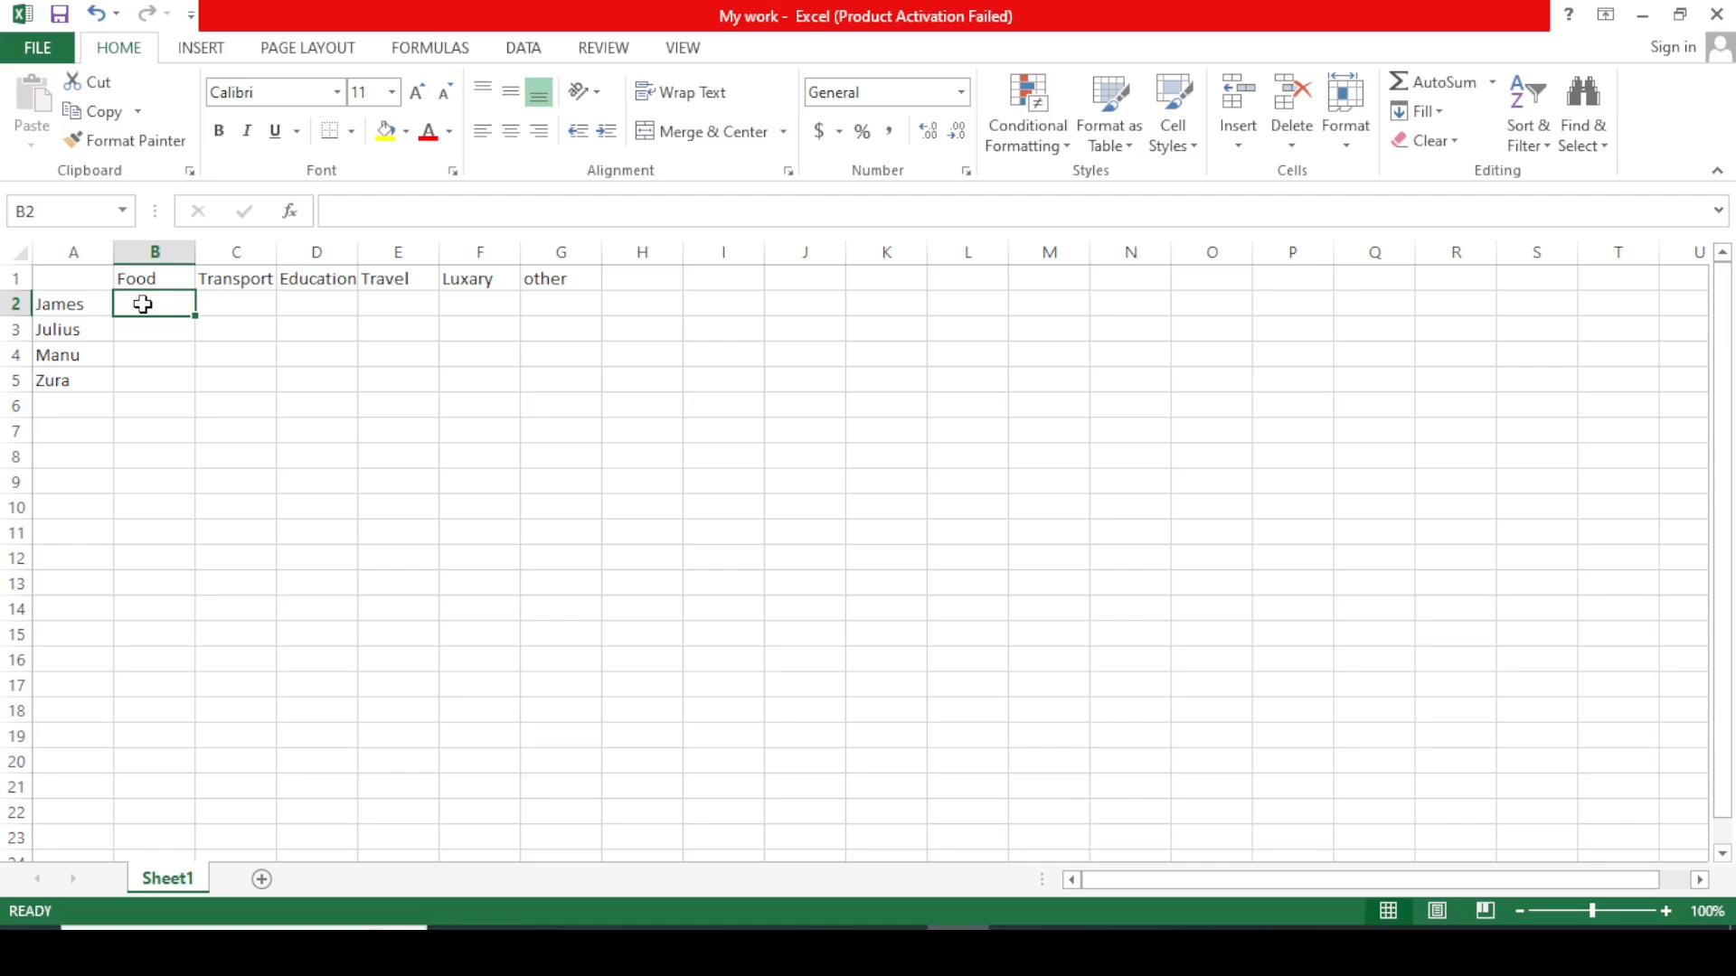
type("15000")
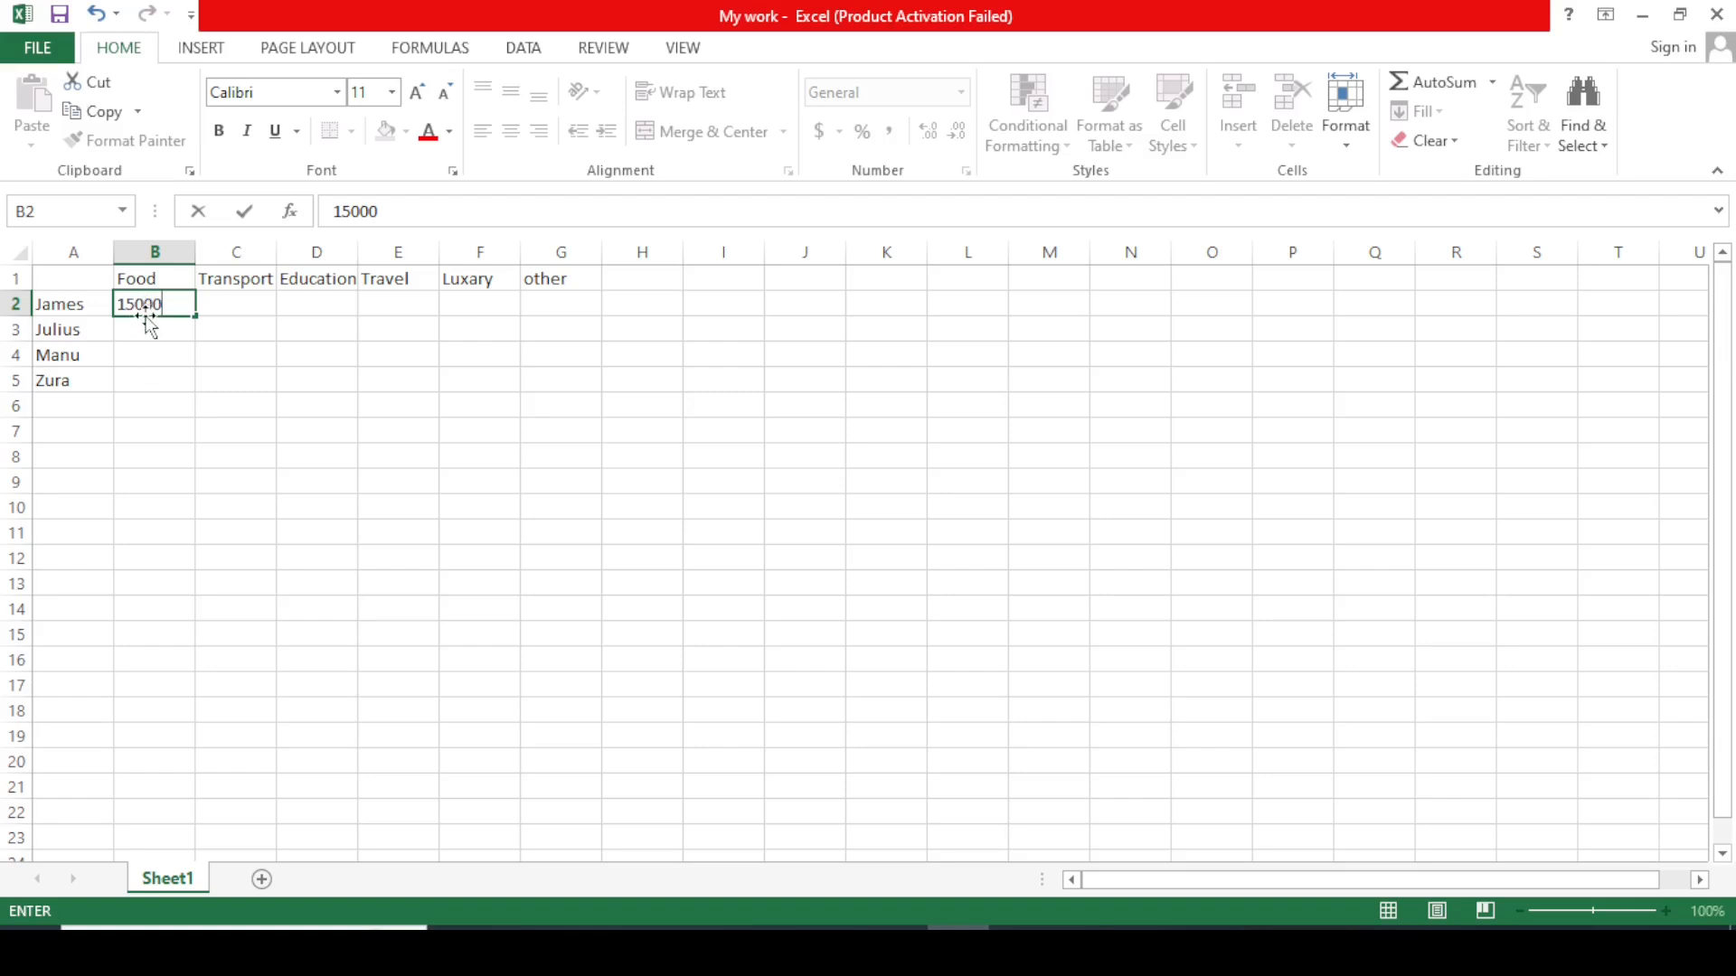
left_click(130, 328)
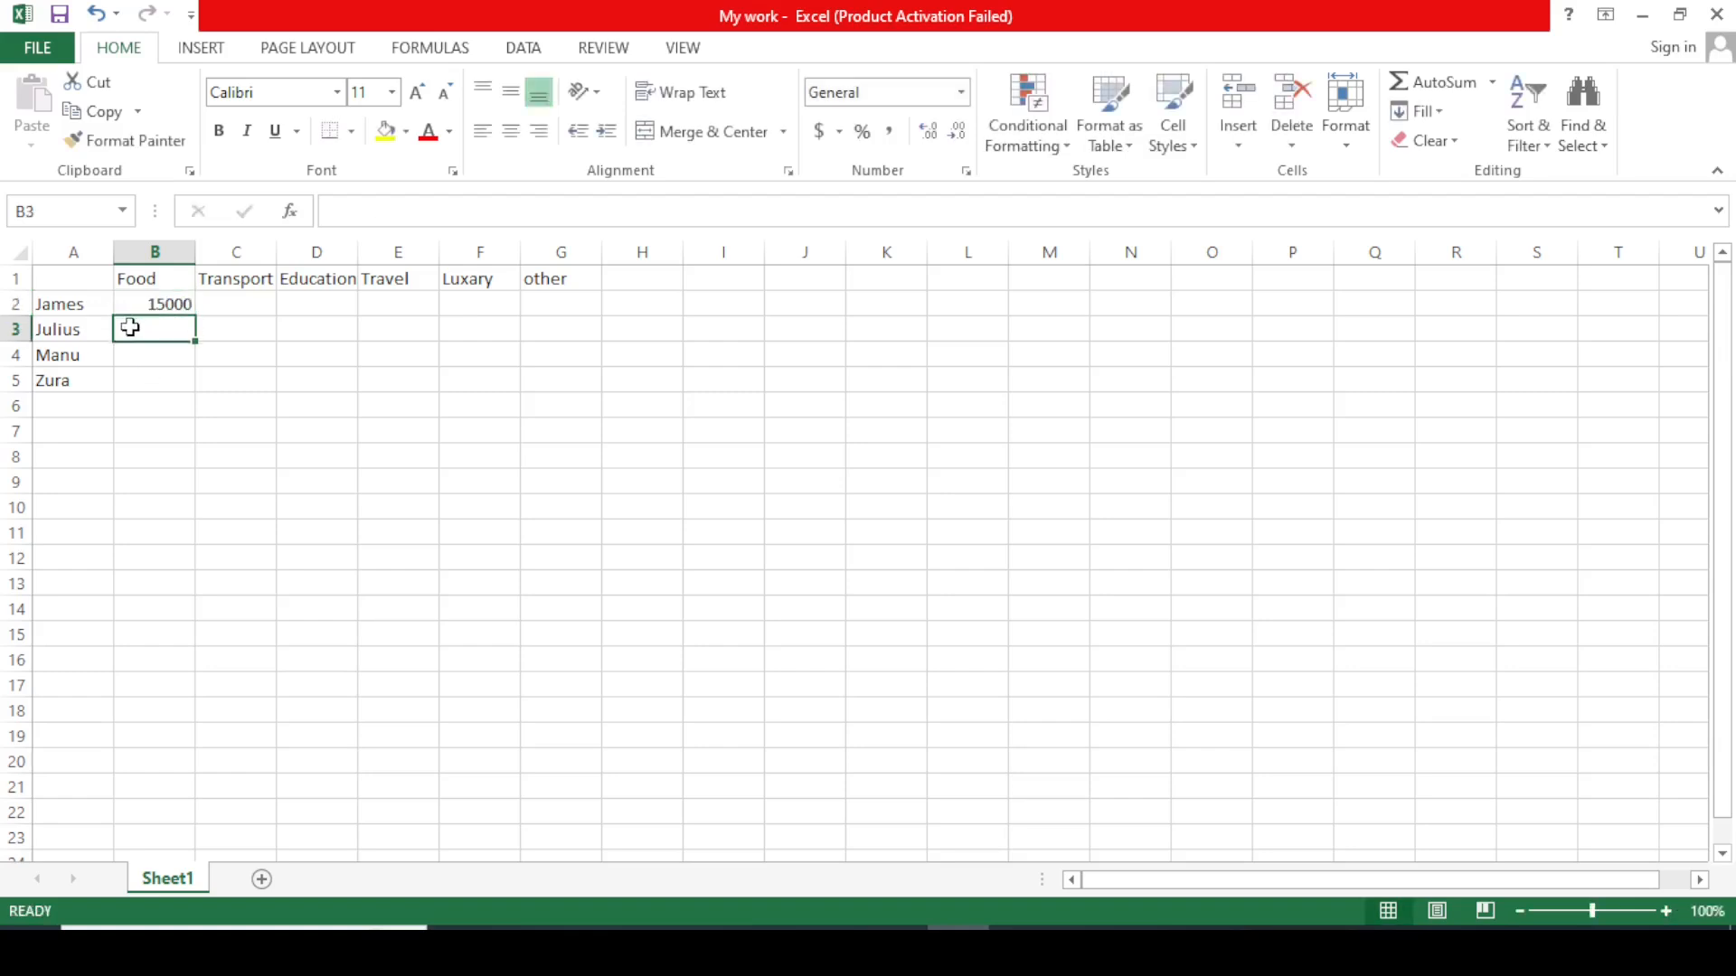
type("20000")
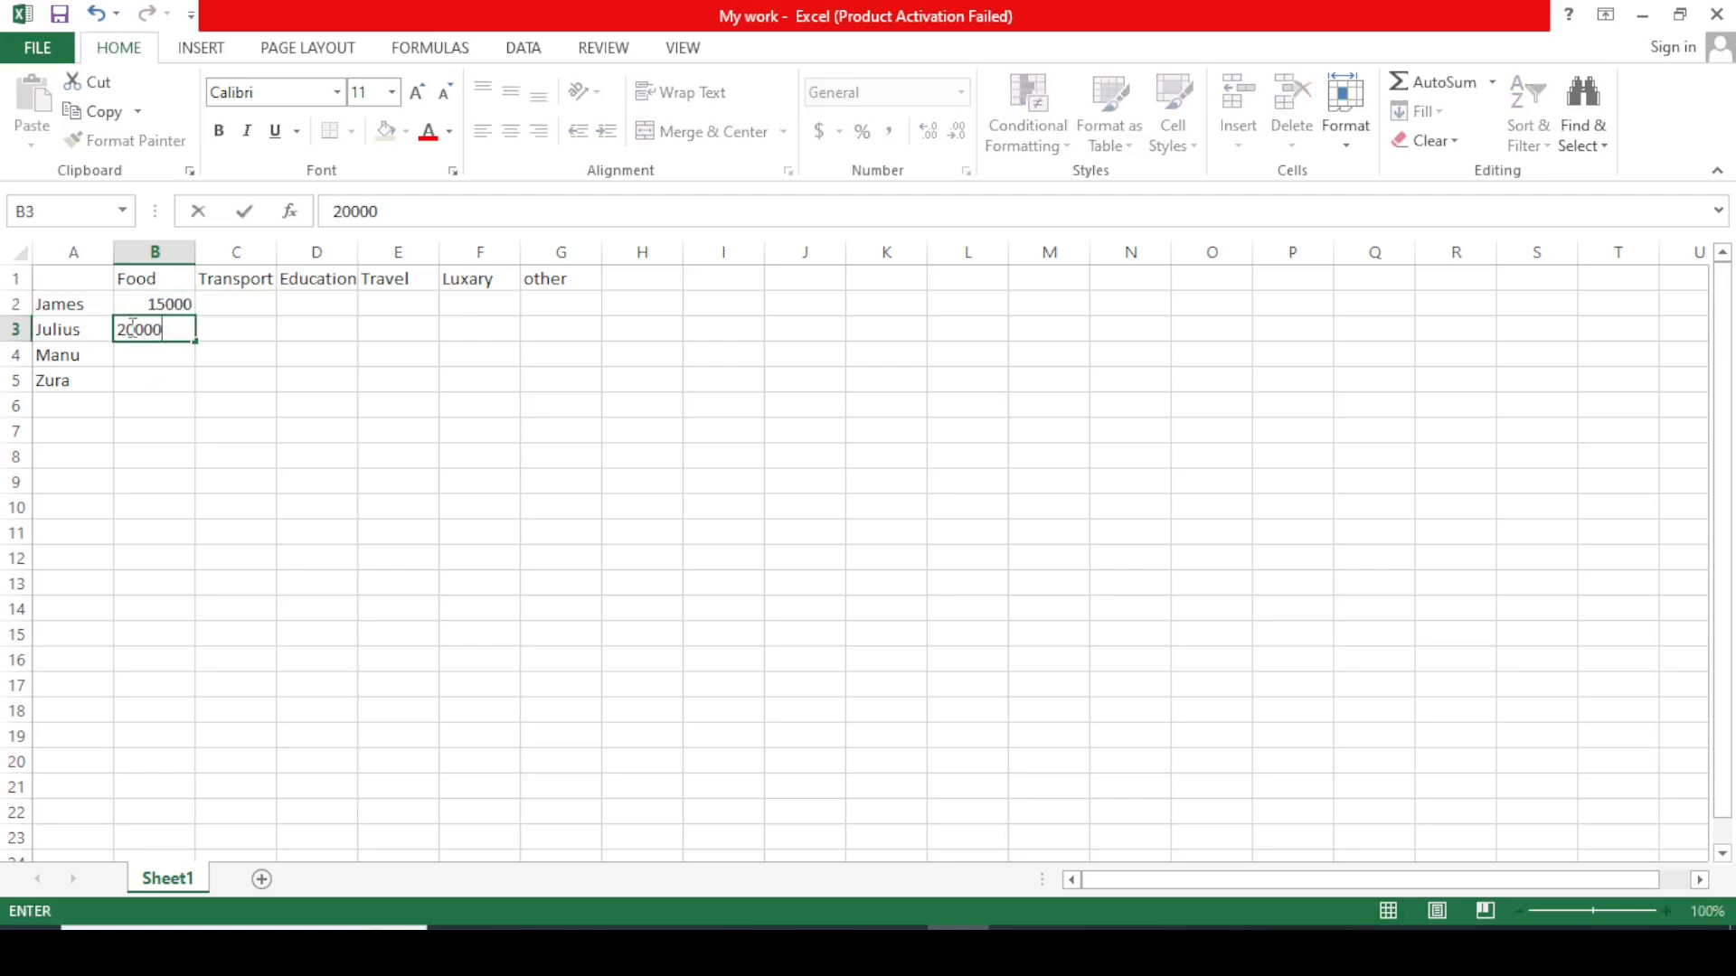
left_click(153, 353)
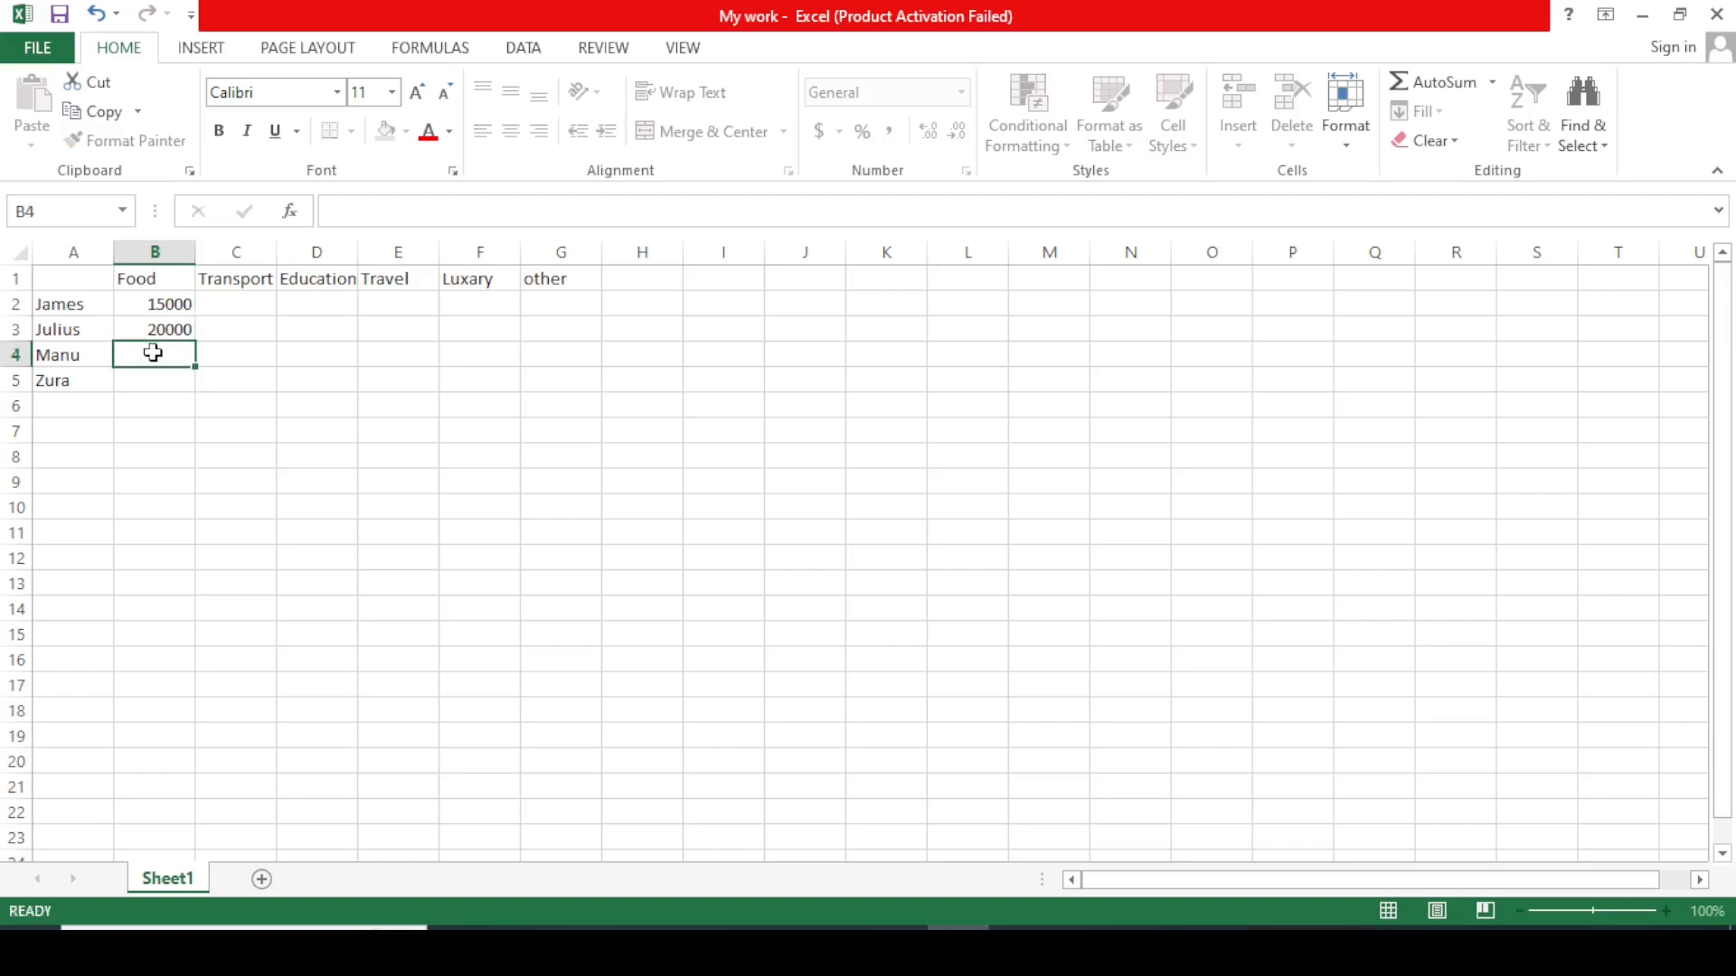
type("10000")
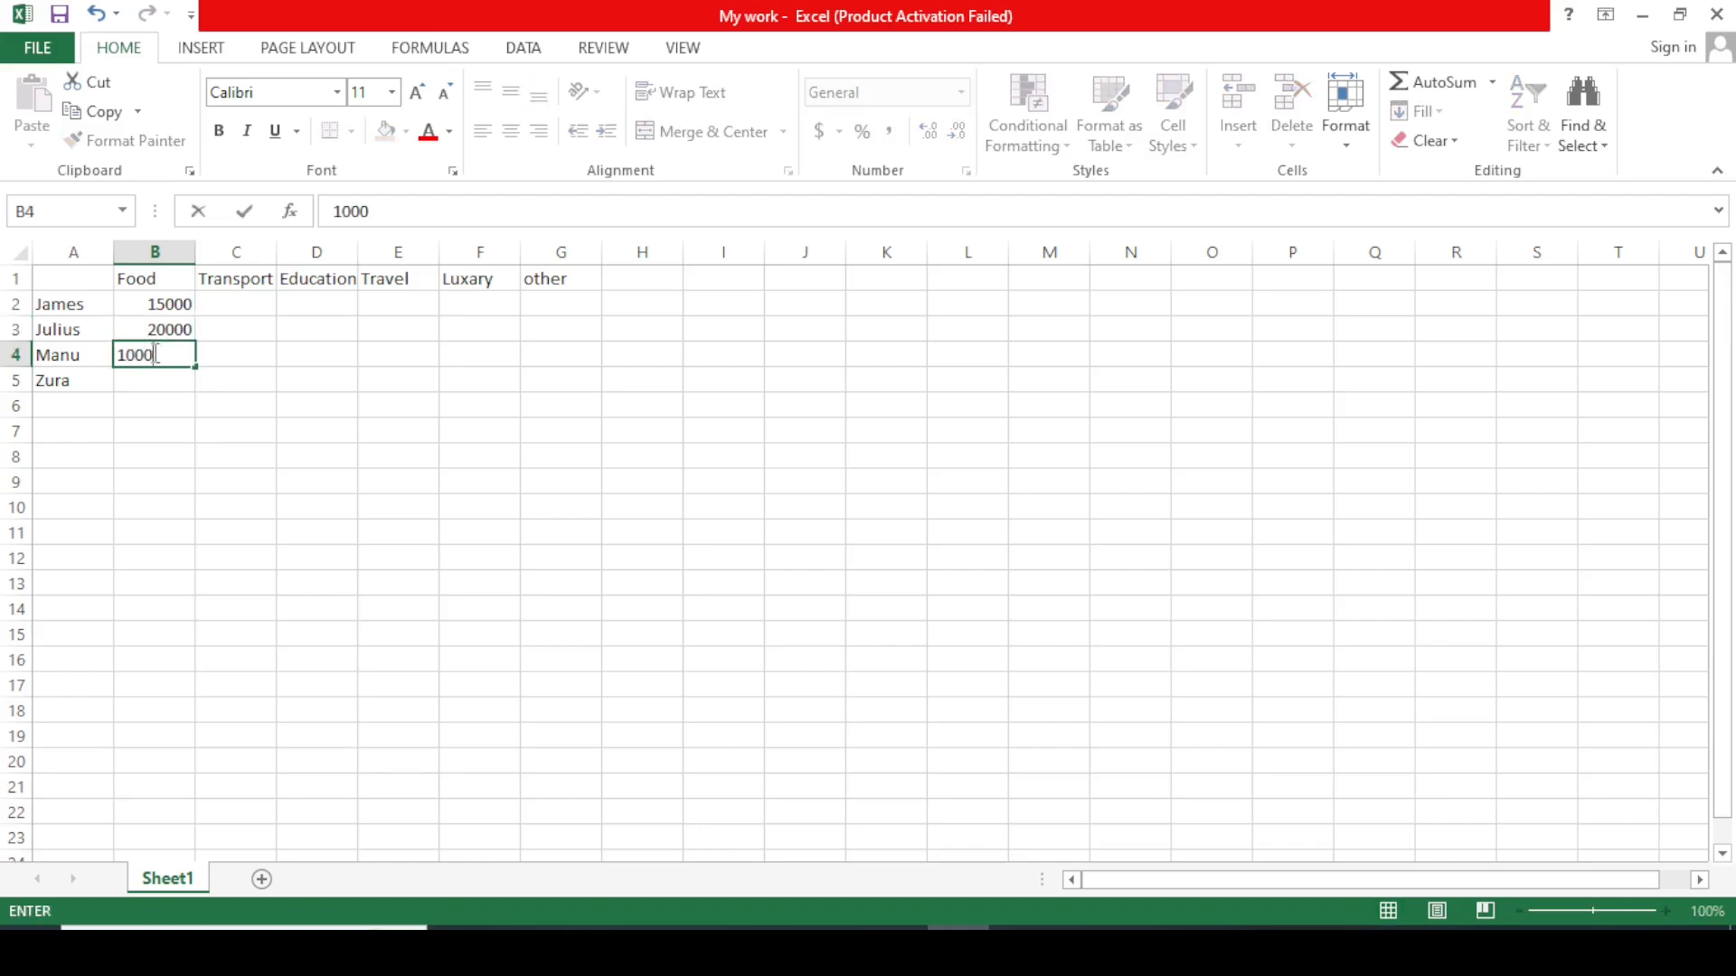
left_click(150, 383)
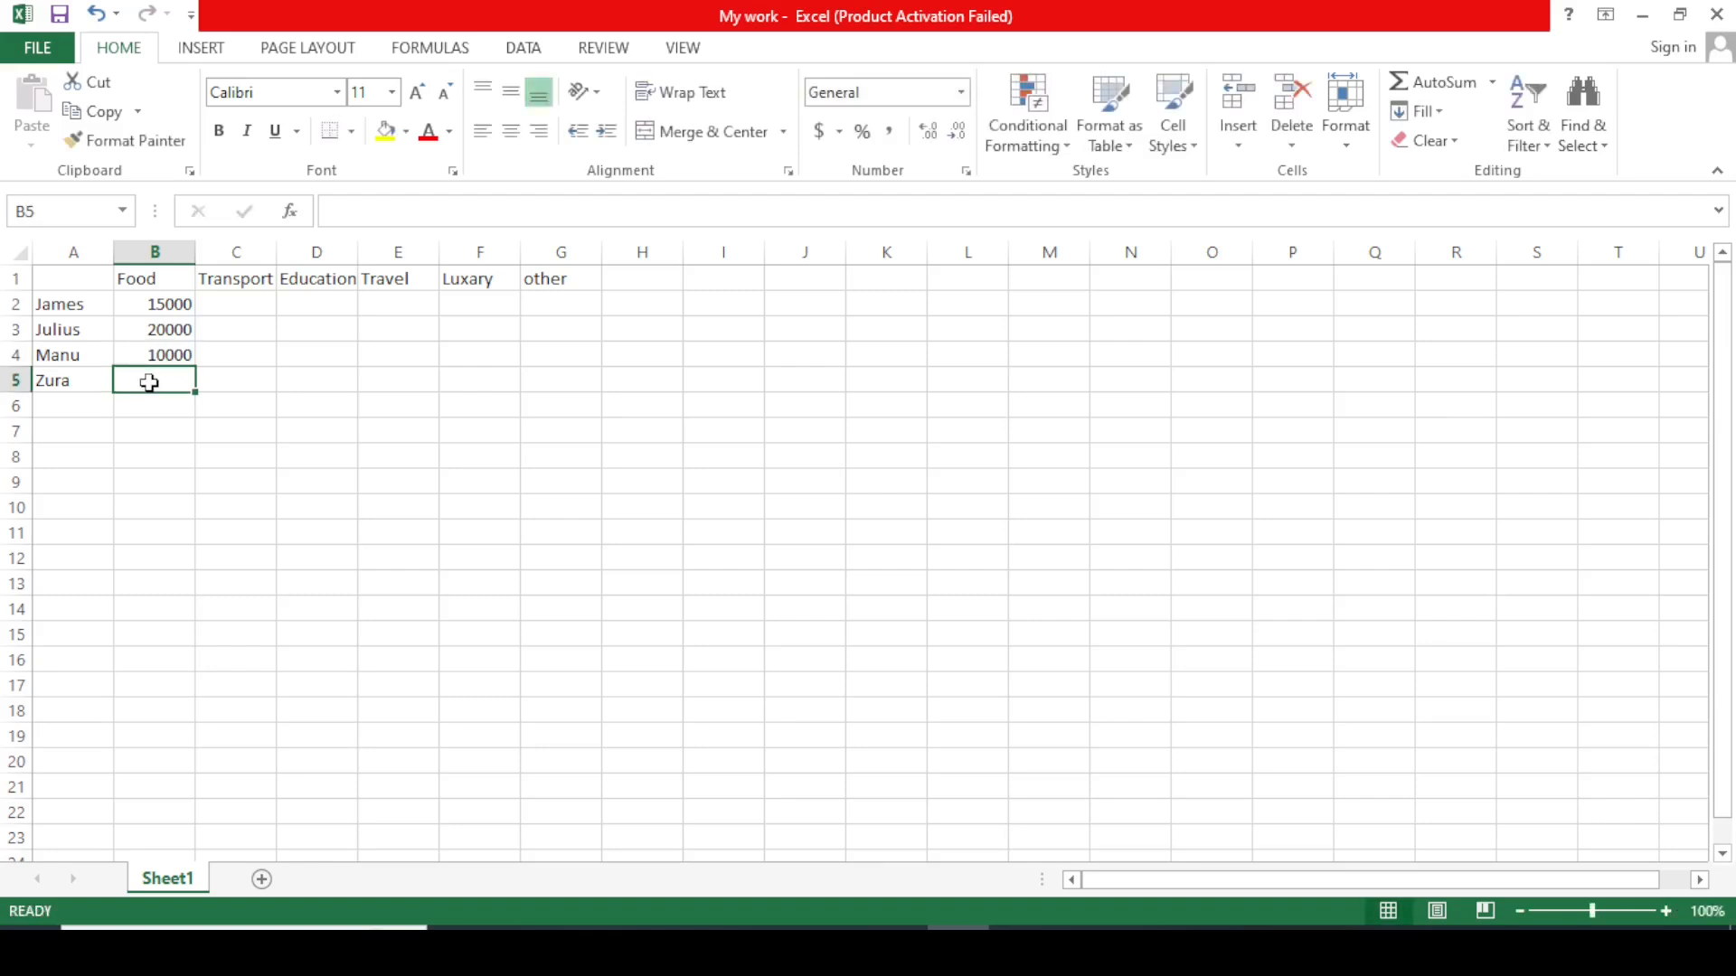
type("12000")
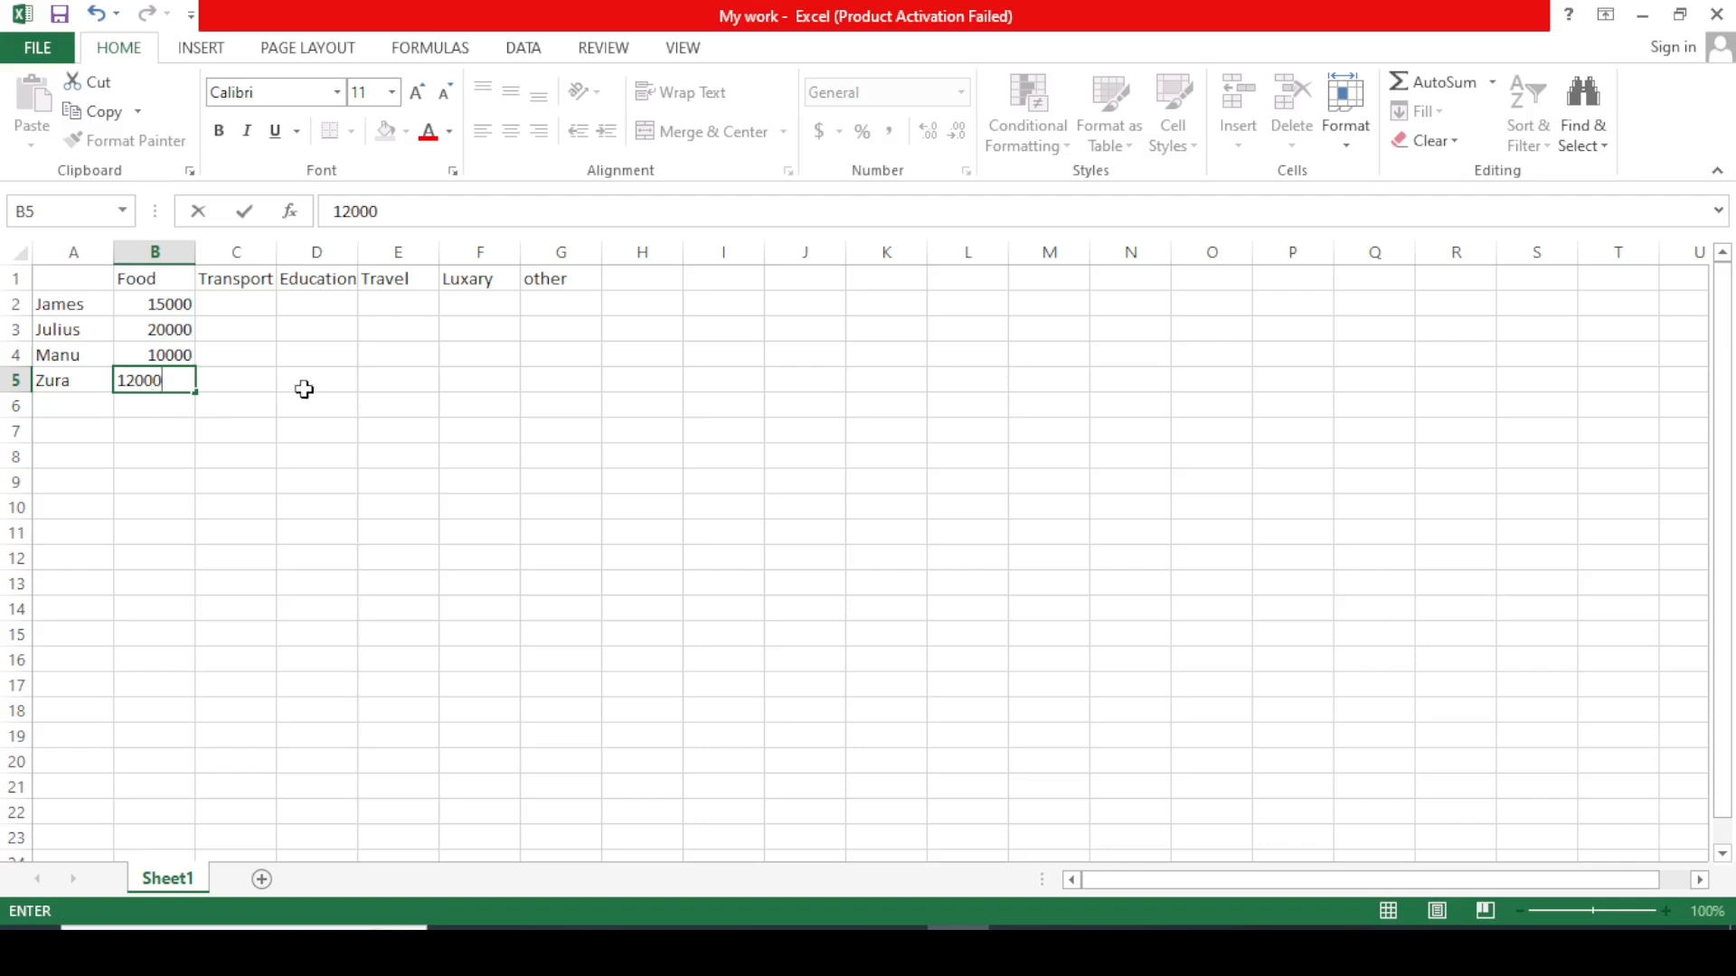
key("Tab")
Enter the Transport amounts 10000, 10000, 8000 and 9000 in C2 to C5.
left_click(239, 305)
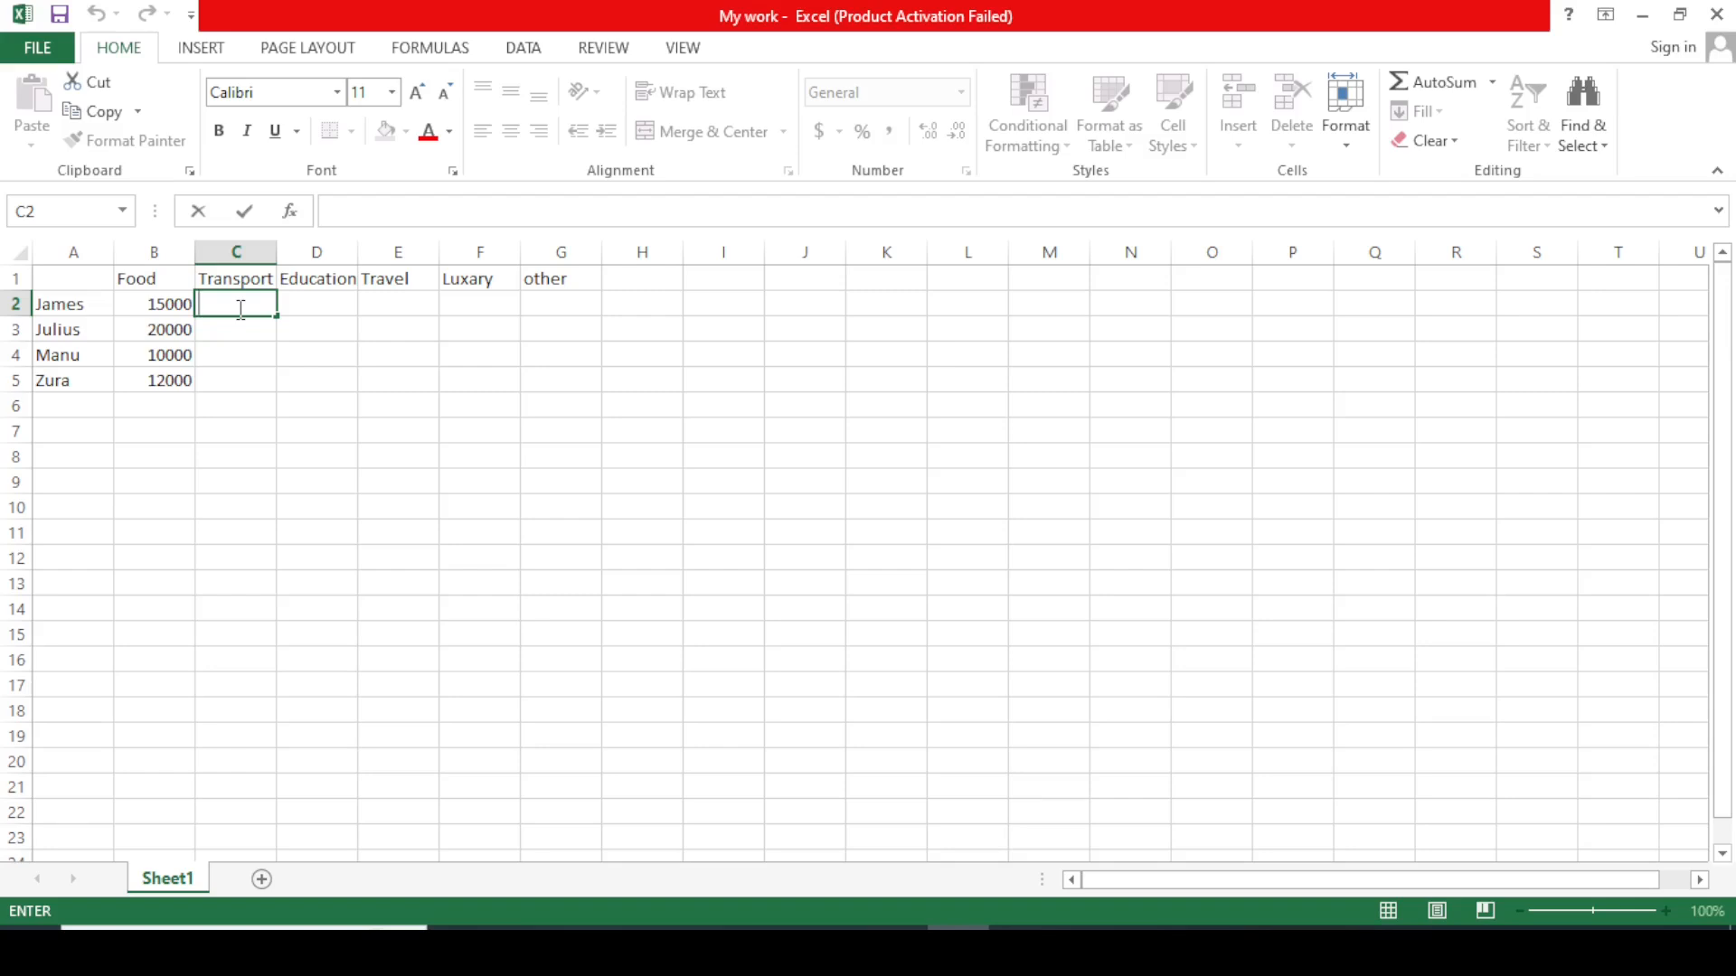
type("10000")
key("Return")
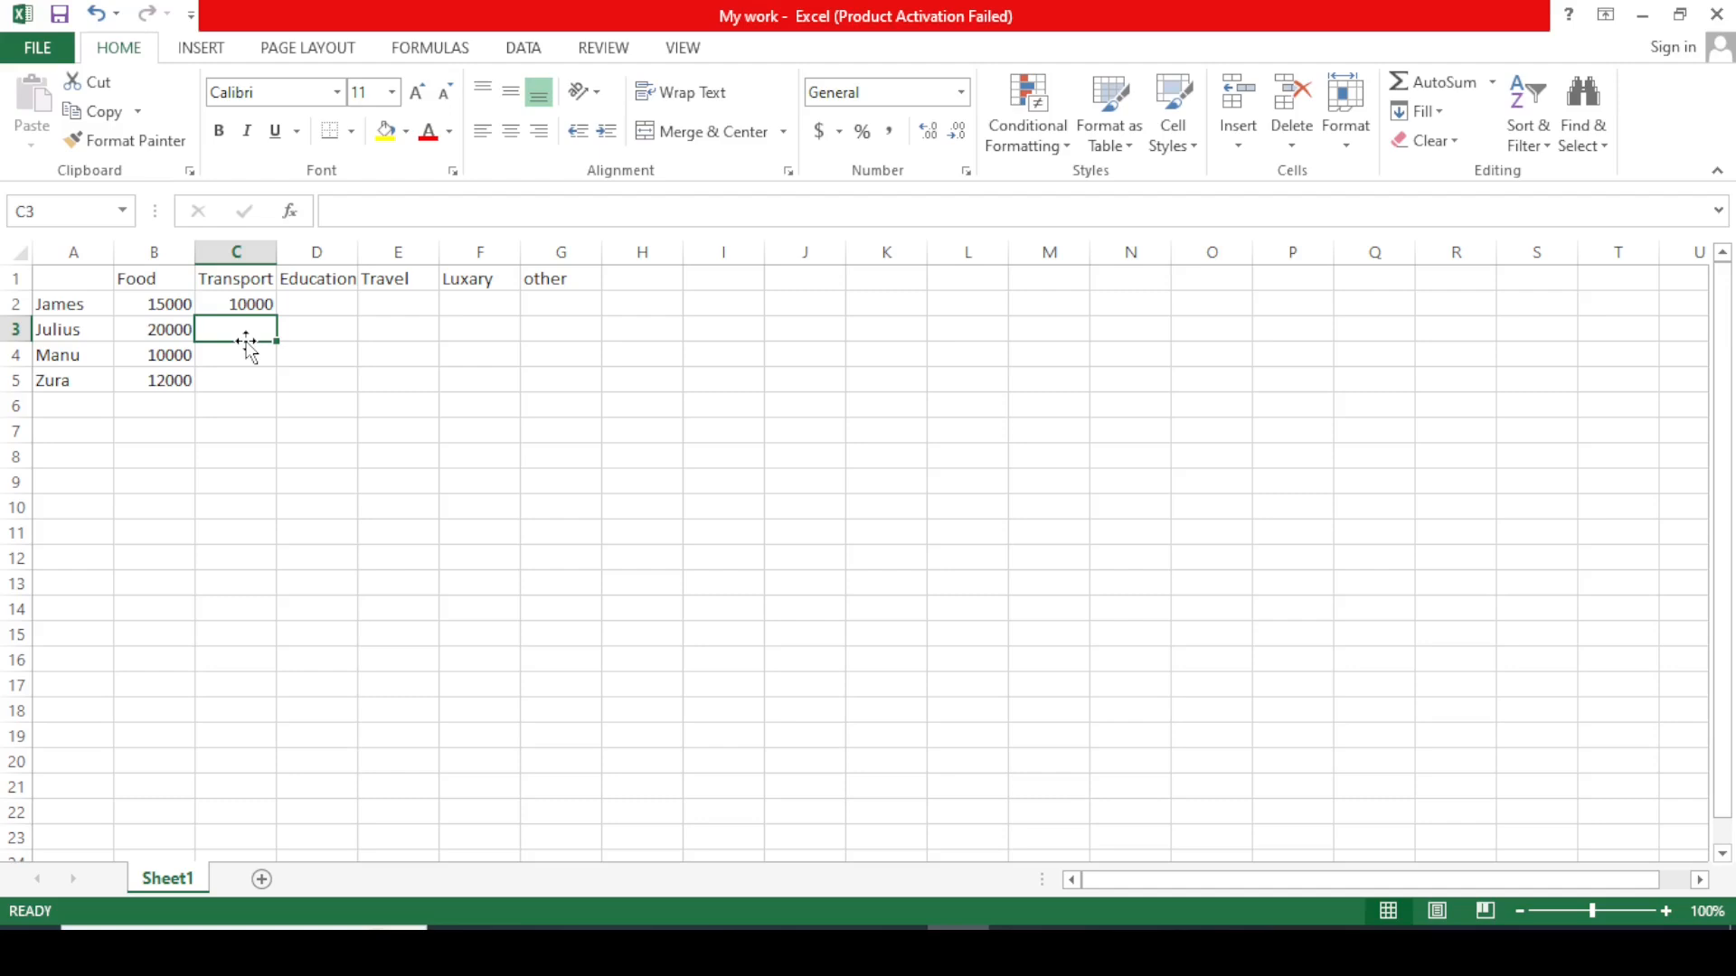
type("10000")
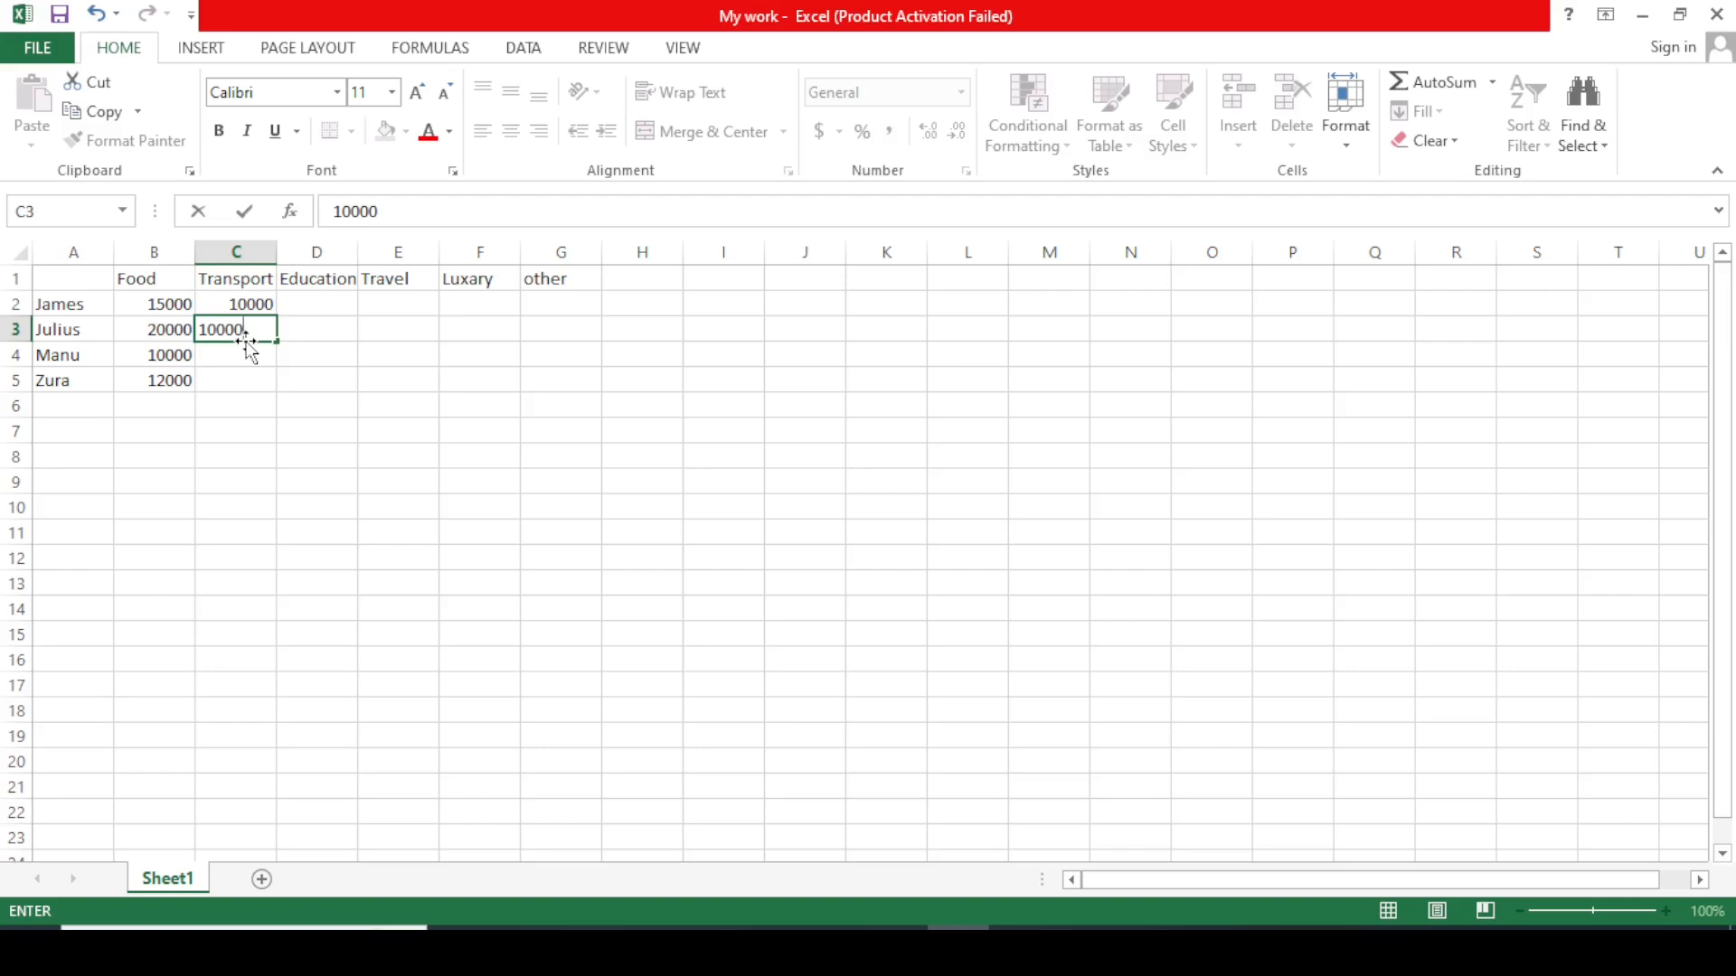
left_click(258, 358)
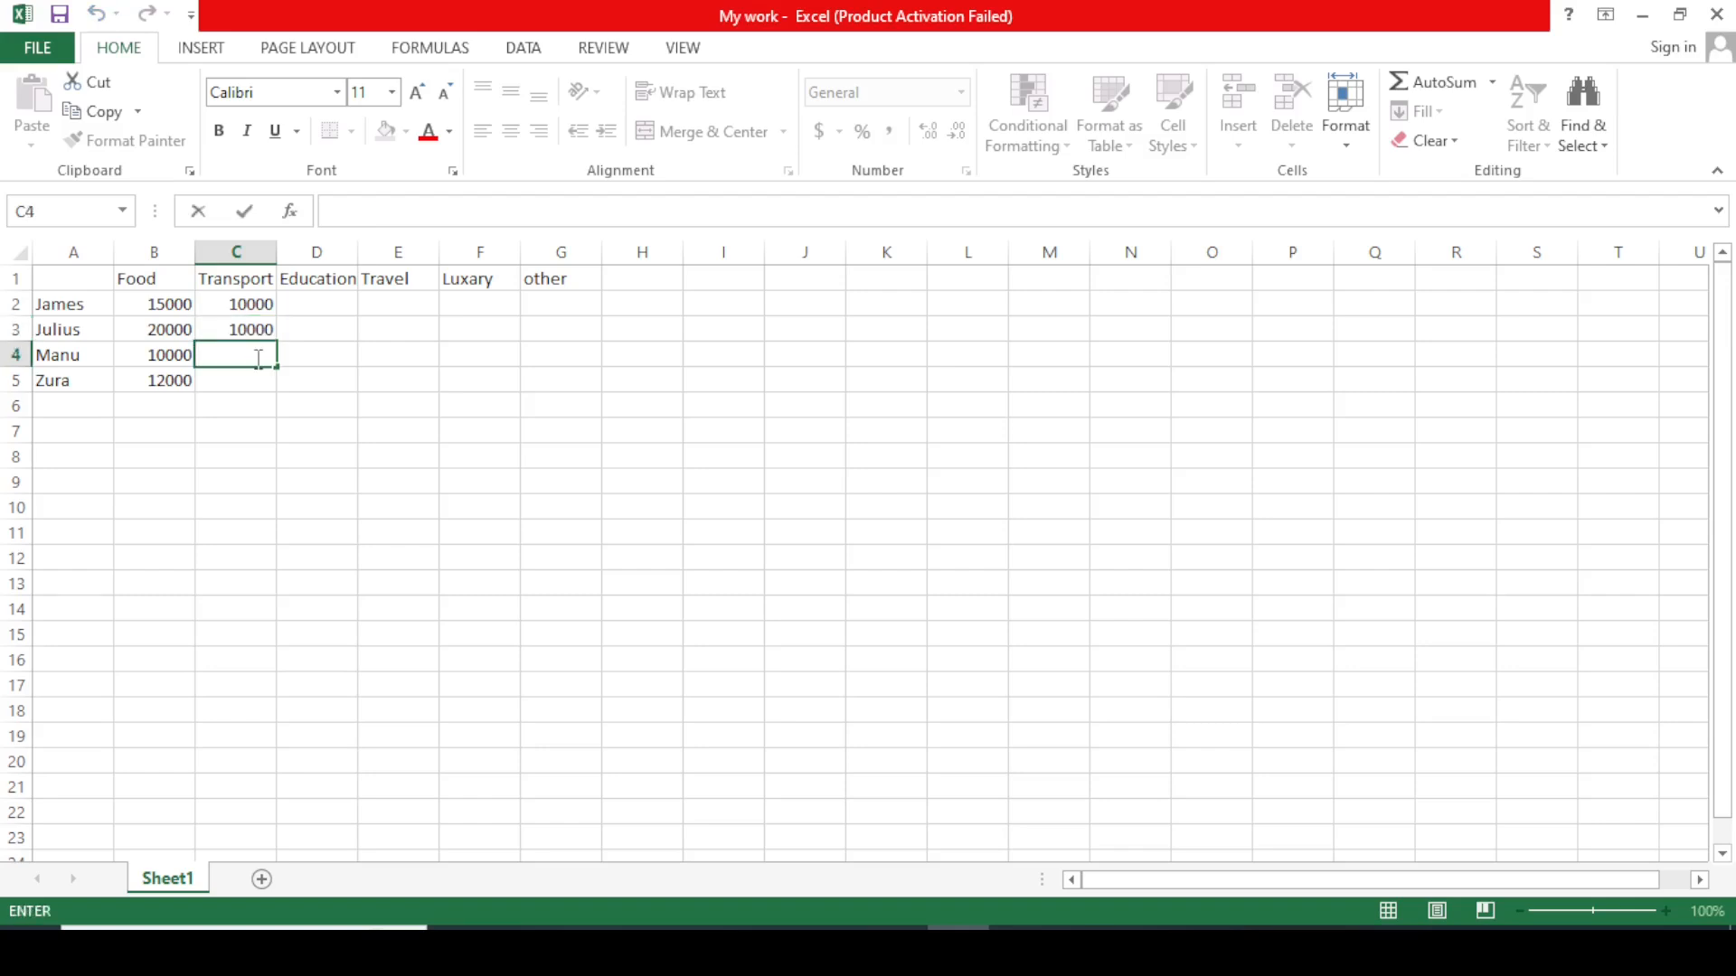
type("8000")
left_click(253, 388)
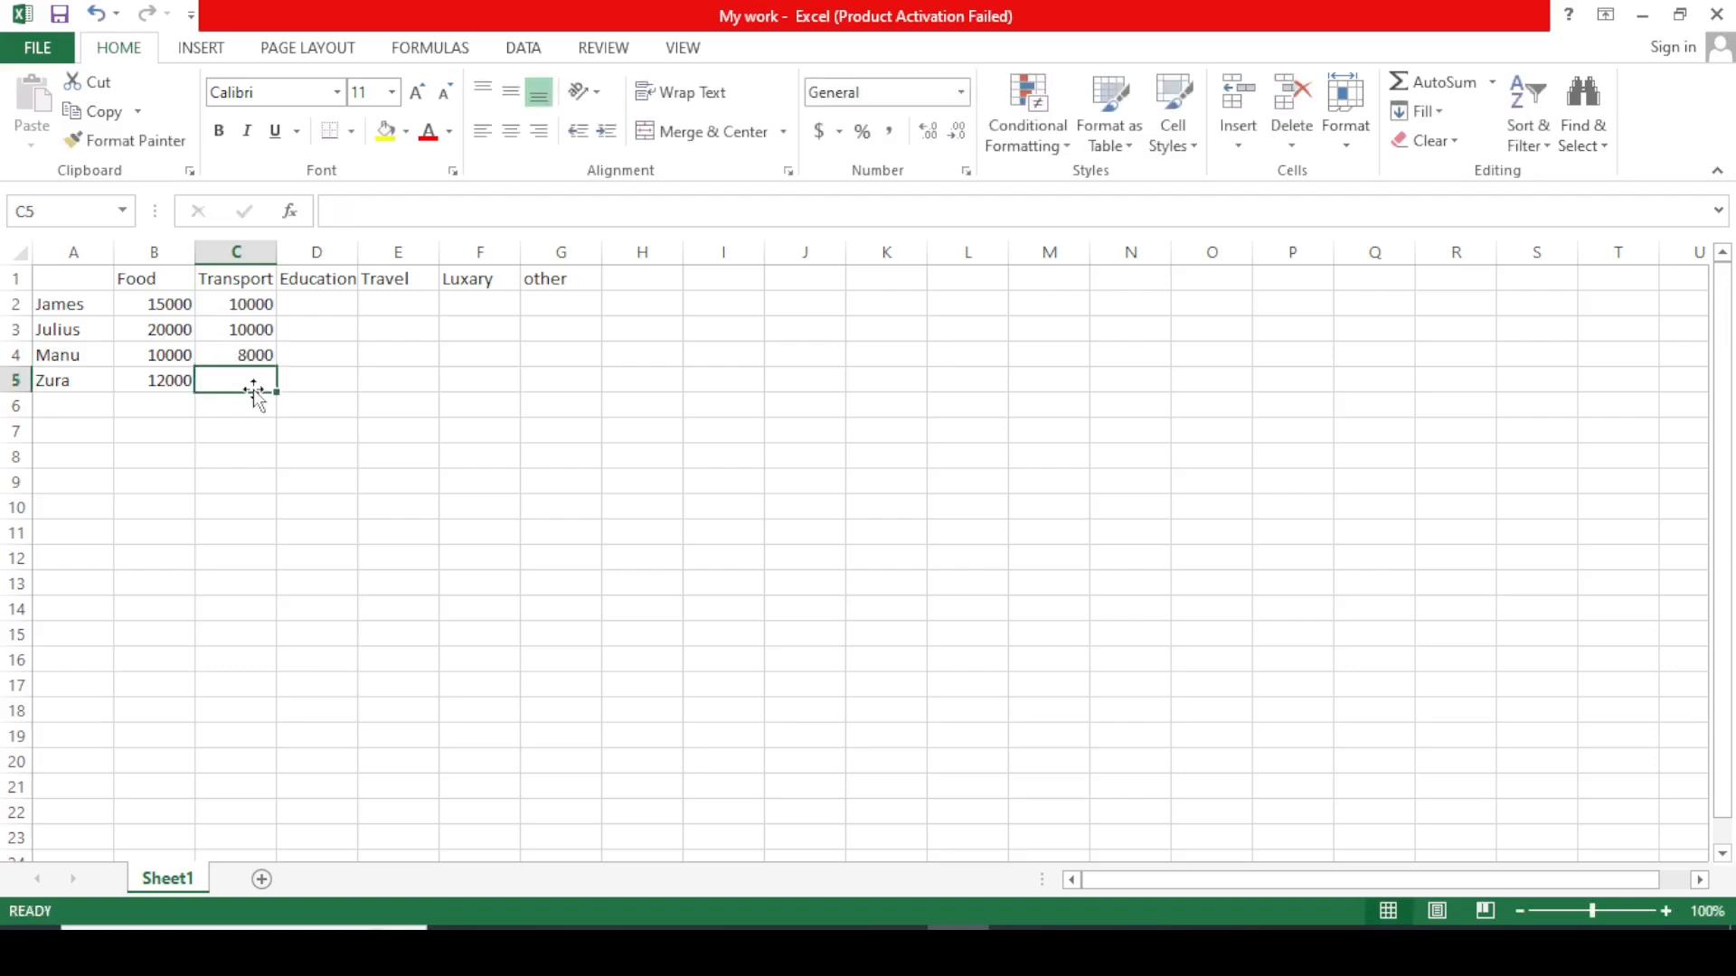
type("9000")
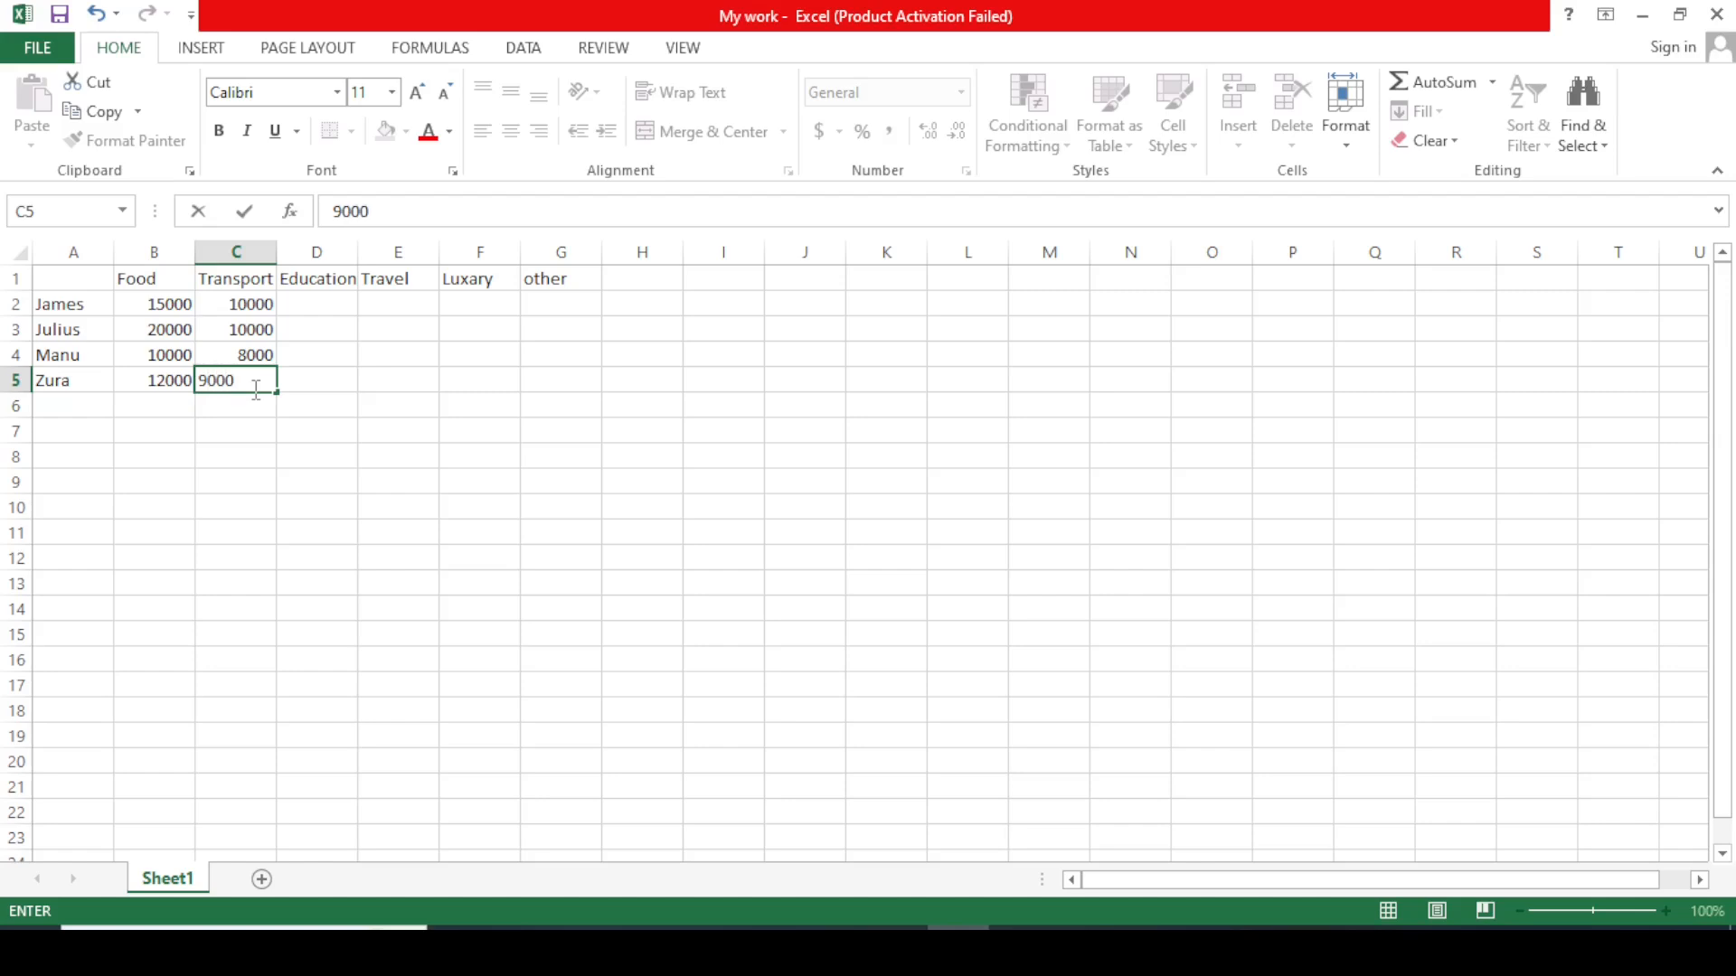
left_click(368, 390)
Enter the Education amounts 20000, 15000, 10000 and 13000 in D2 to D5.
left_click(313, 307)
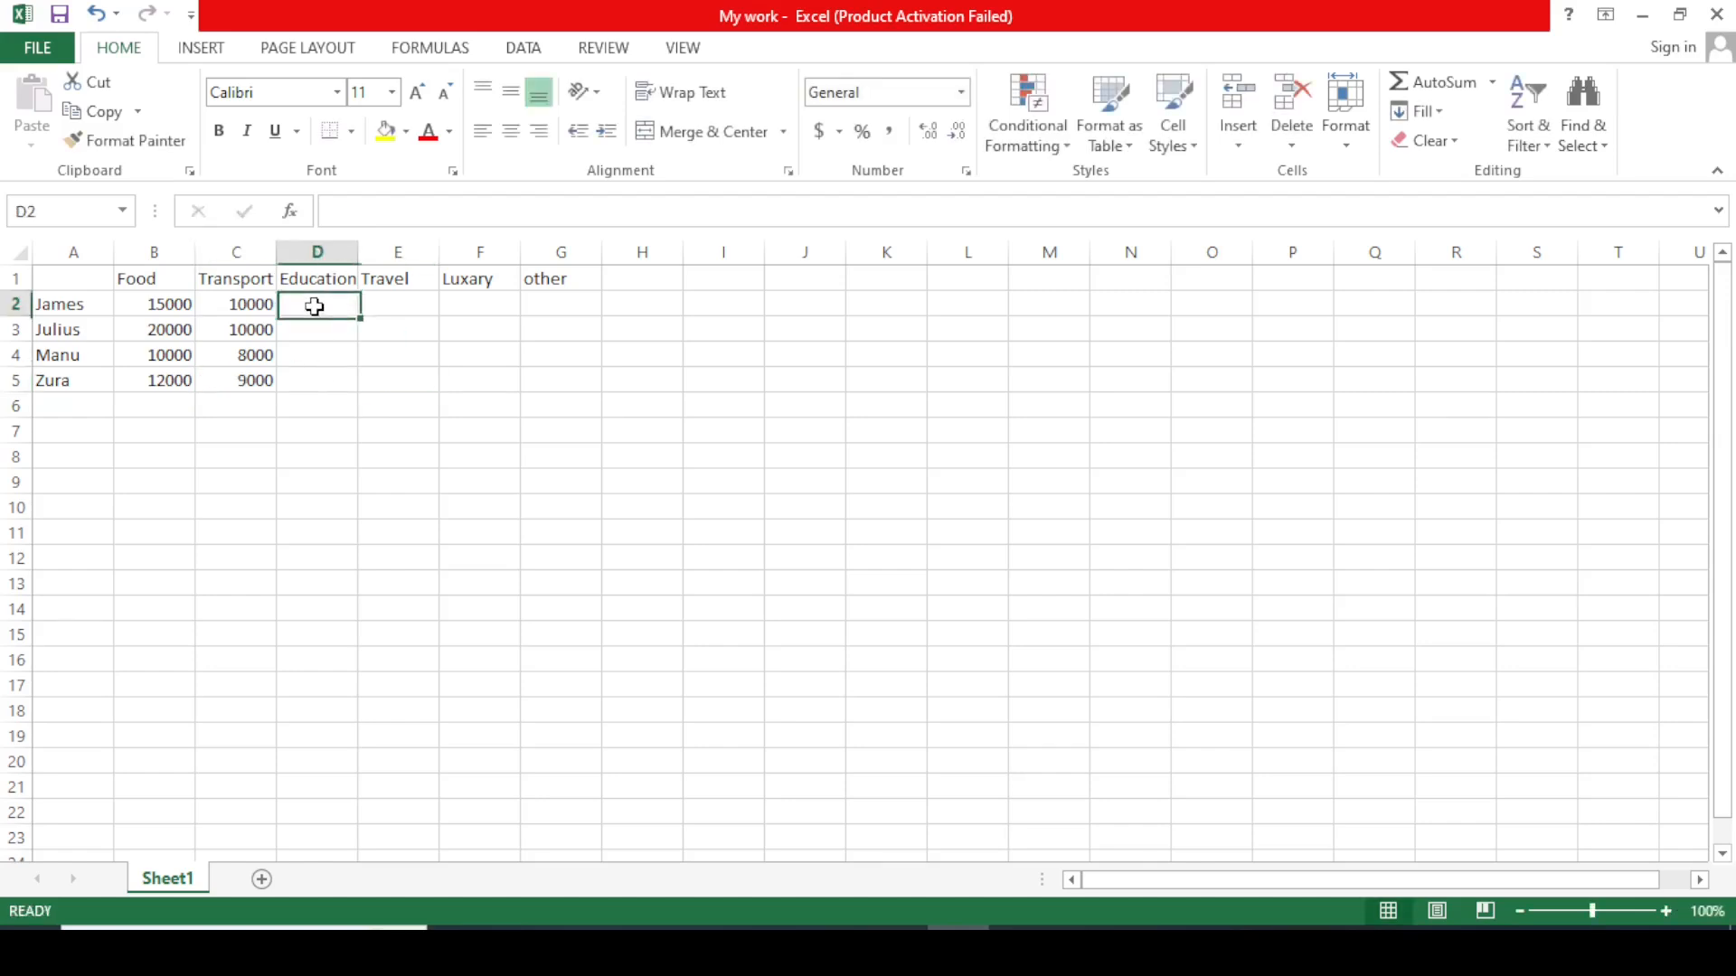
type("20000")
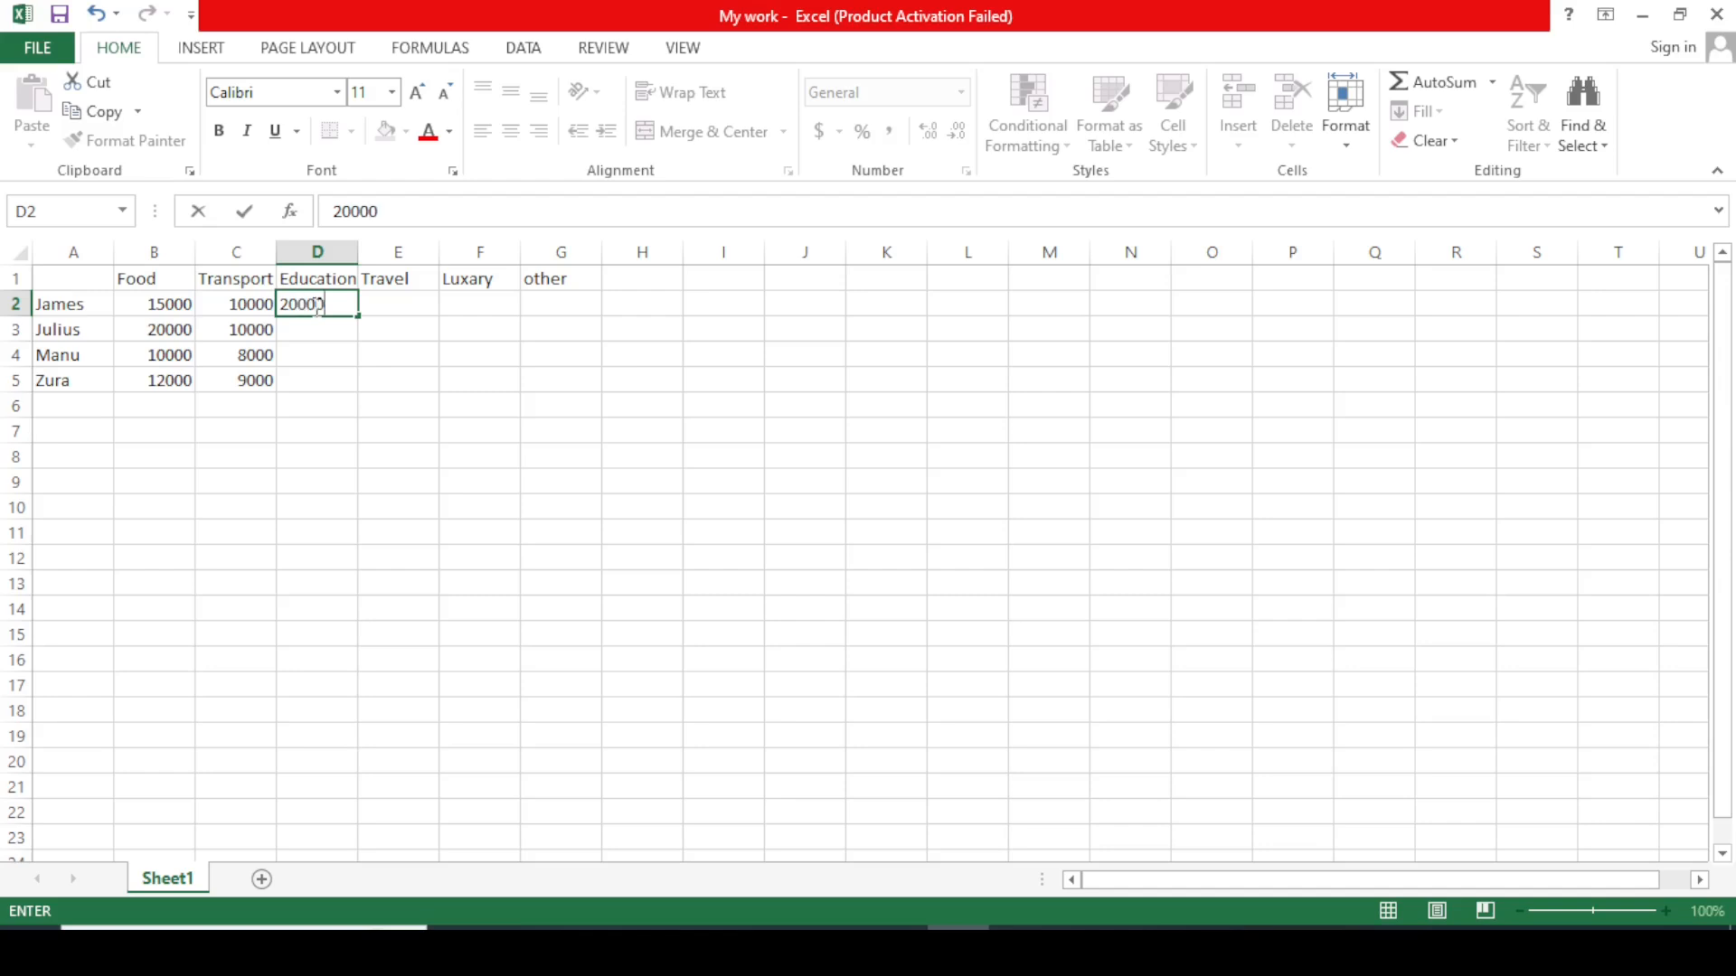
left_click(302, 331)
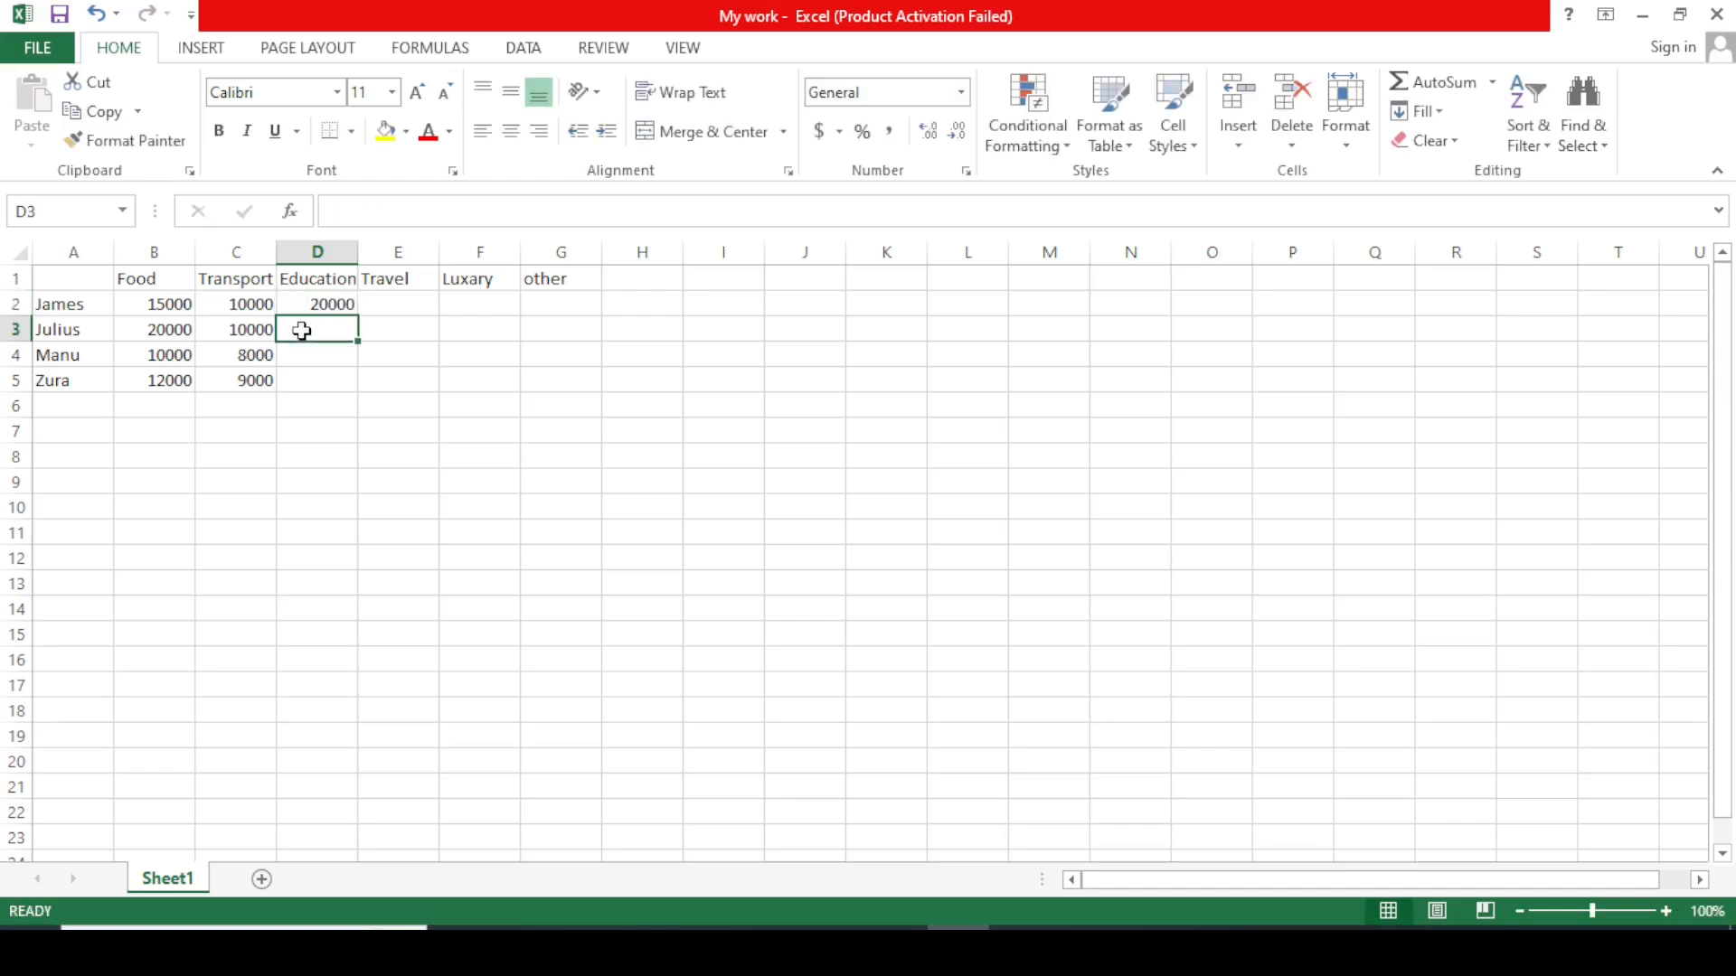
type("15")
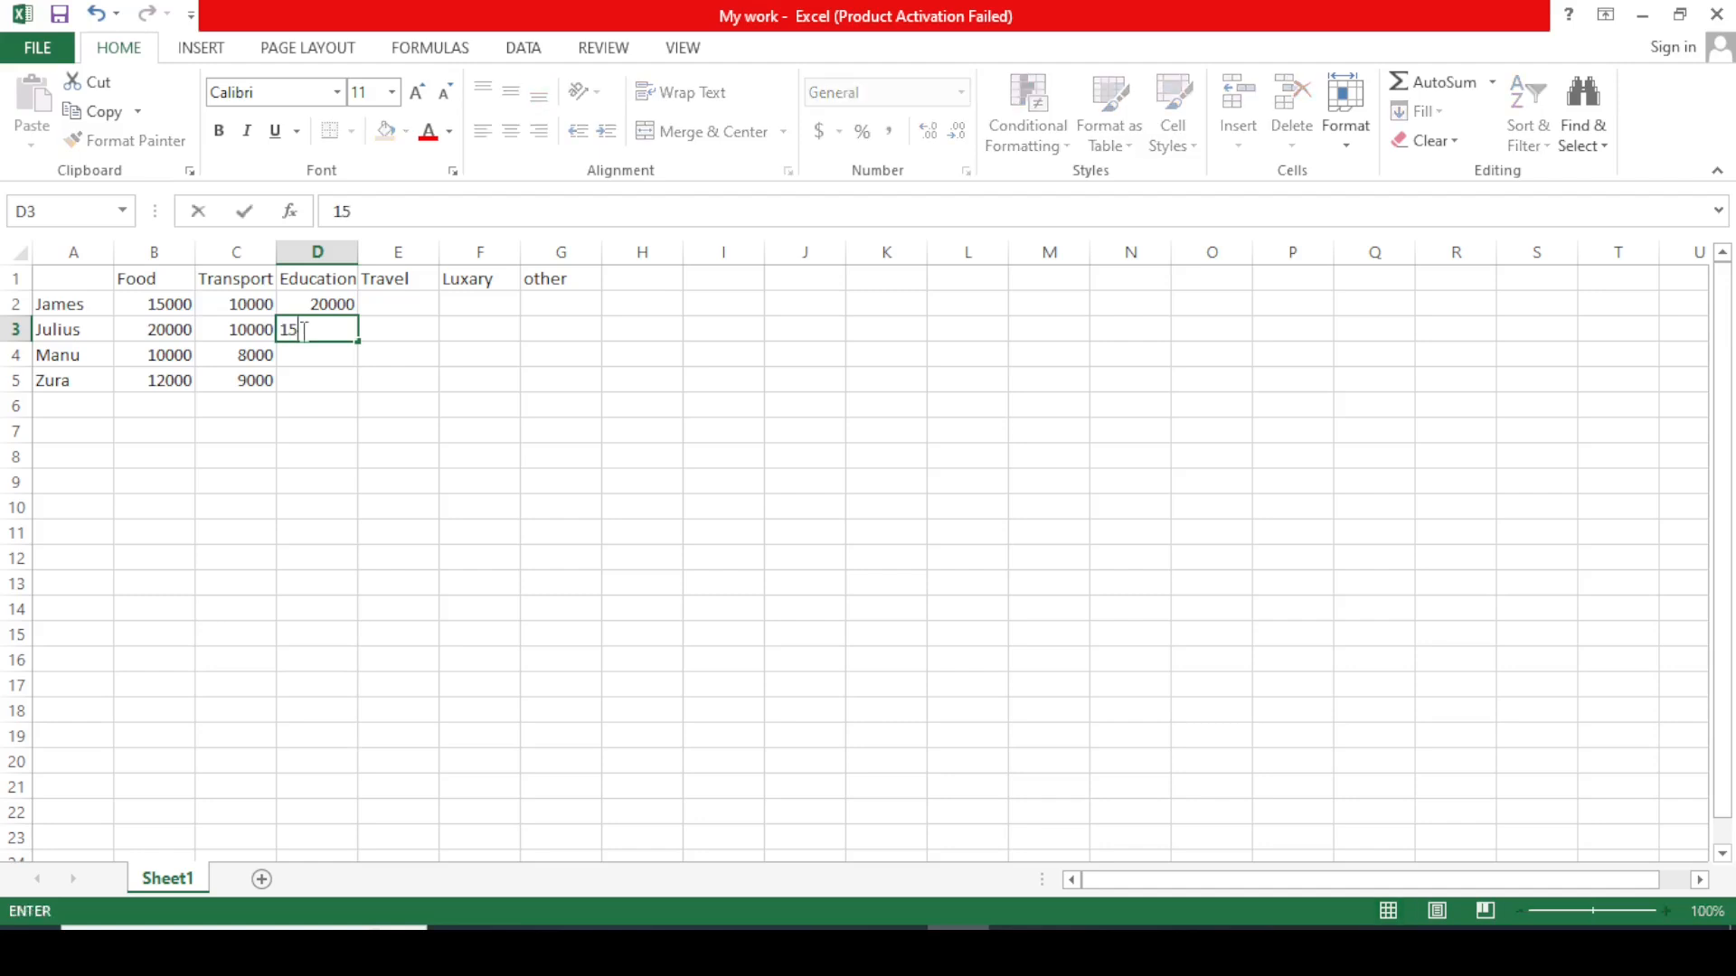
type("000")
left_click(311, 364)
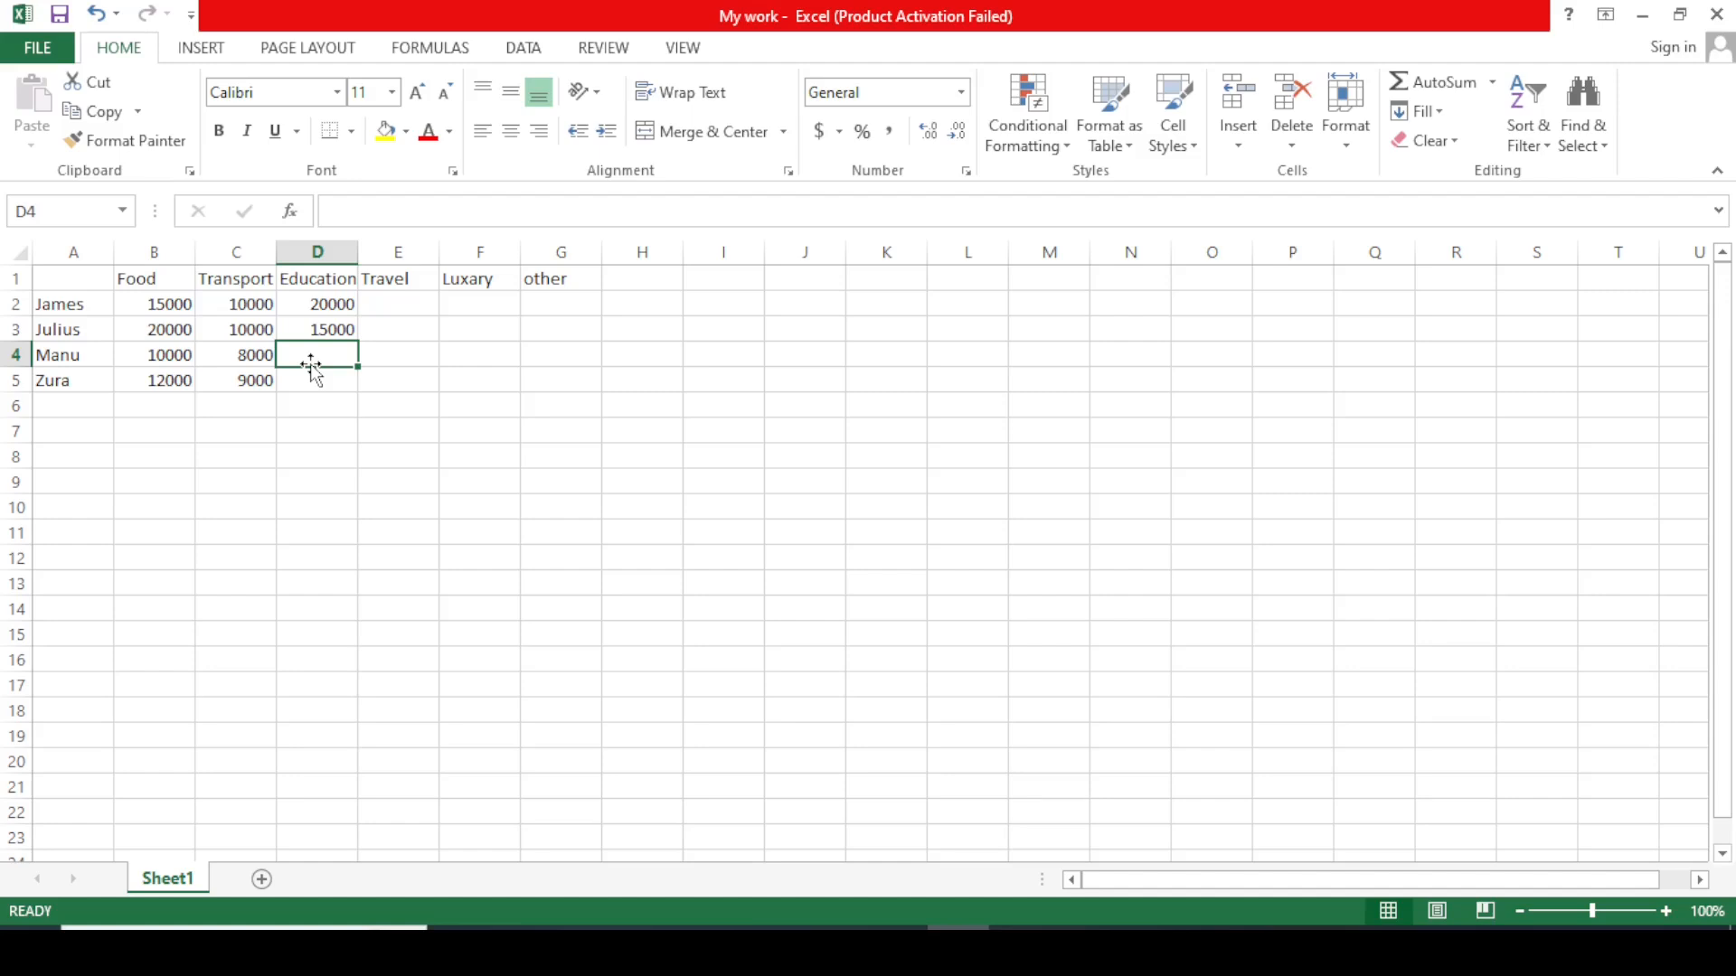
type("10000")
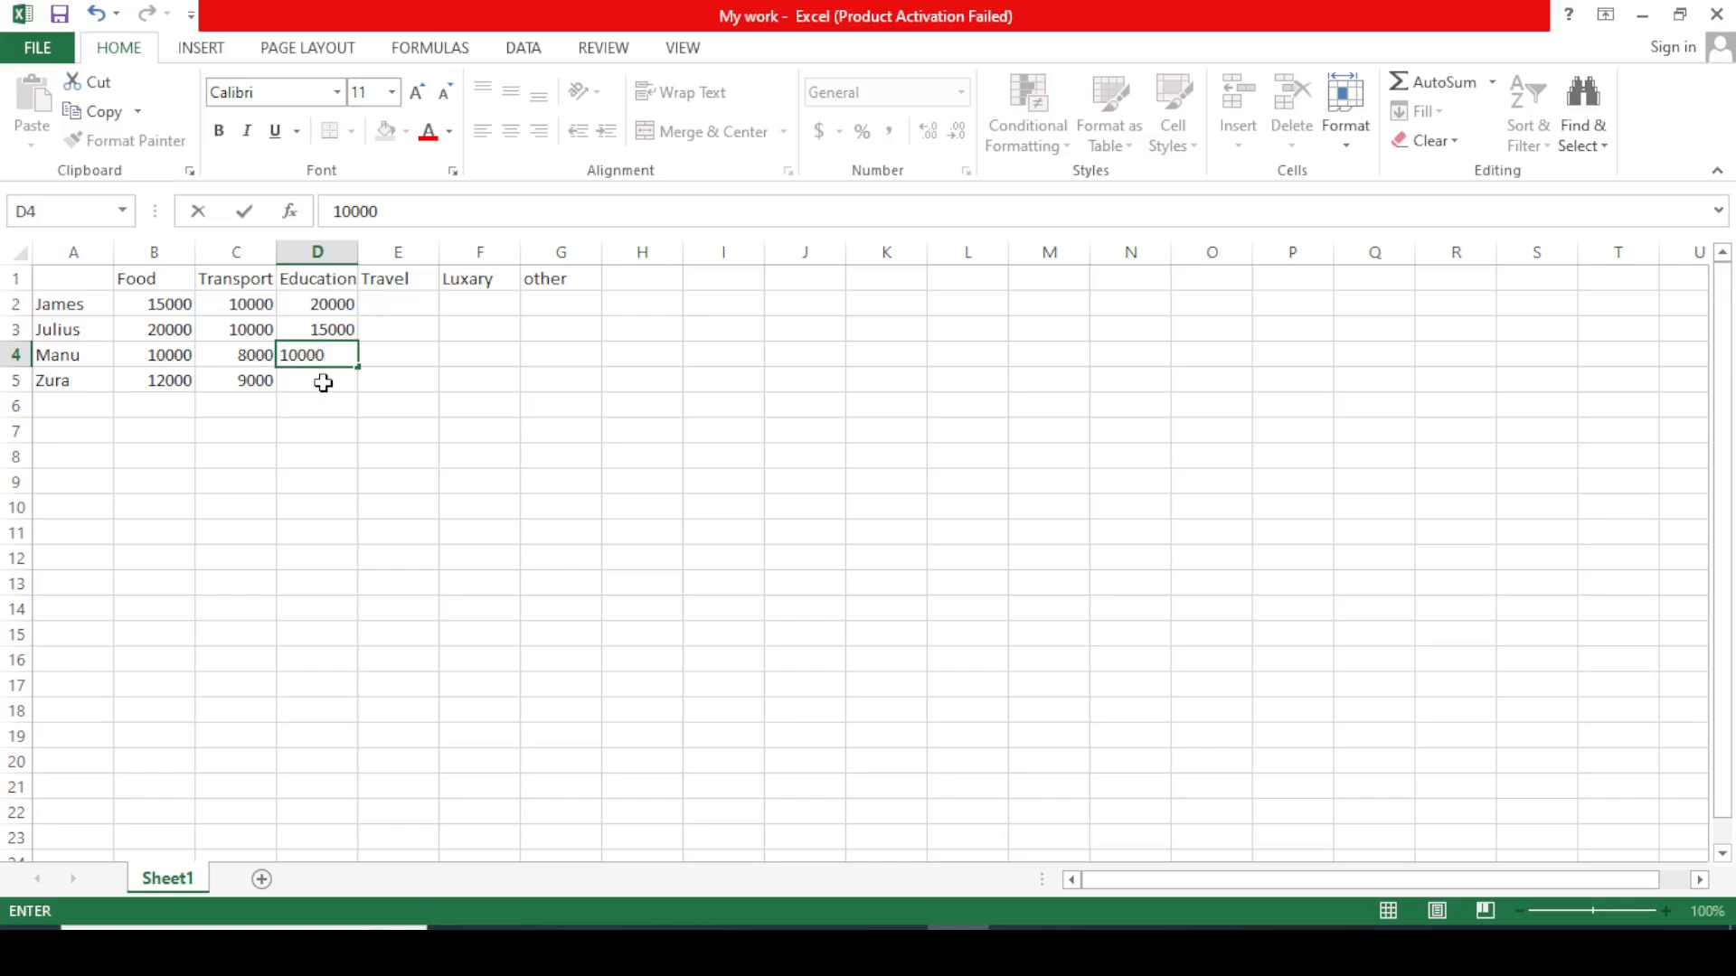
left_click(322, 383)
type("13000")
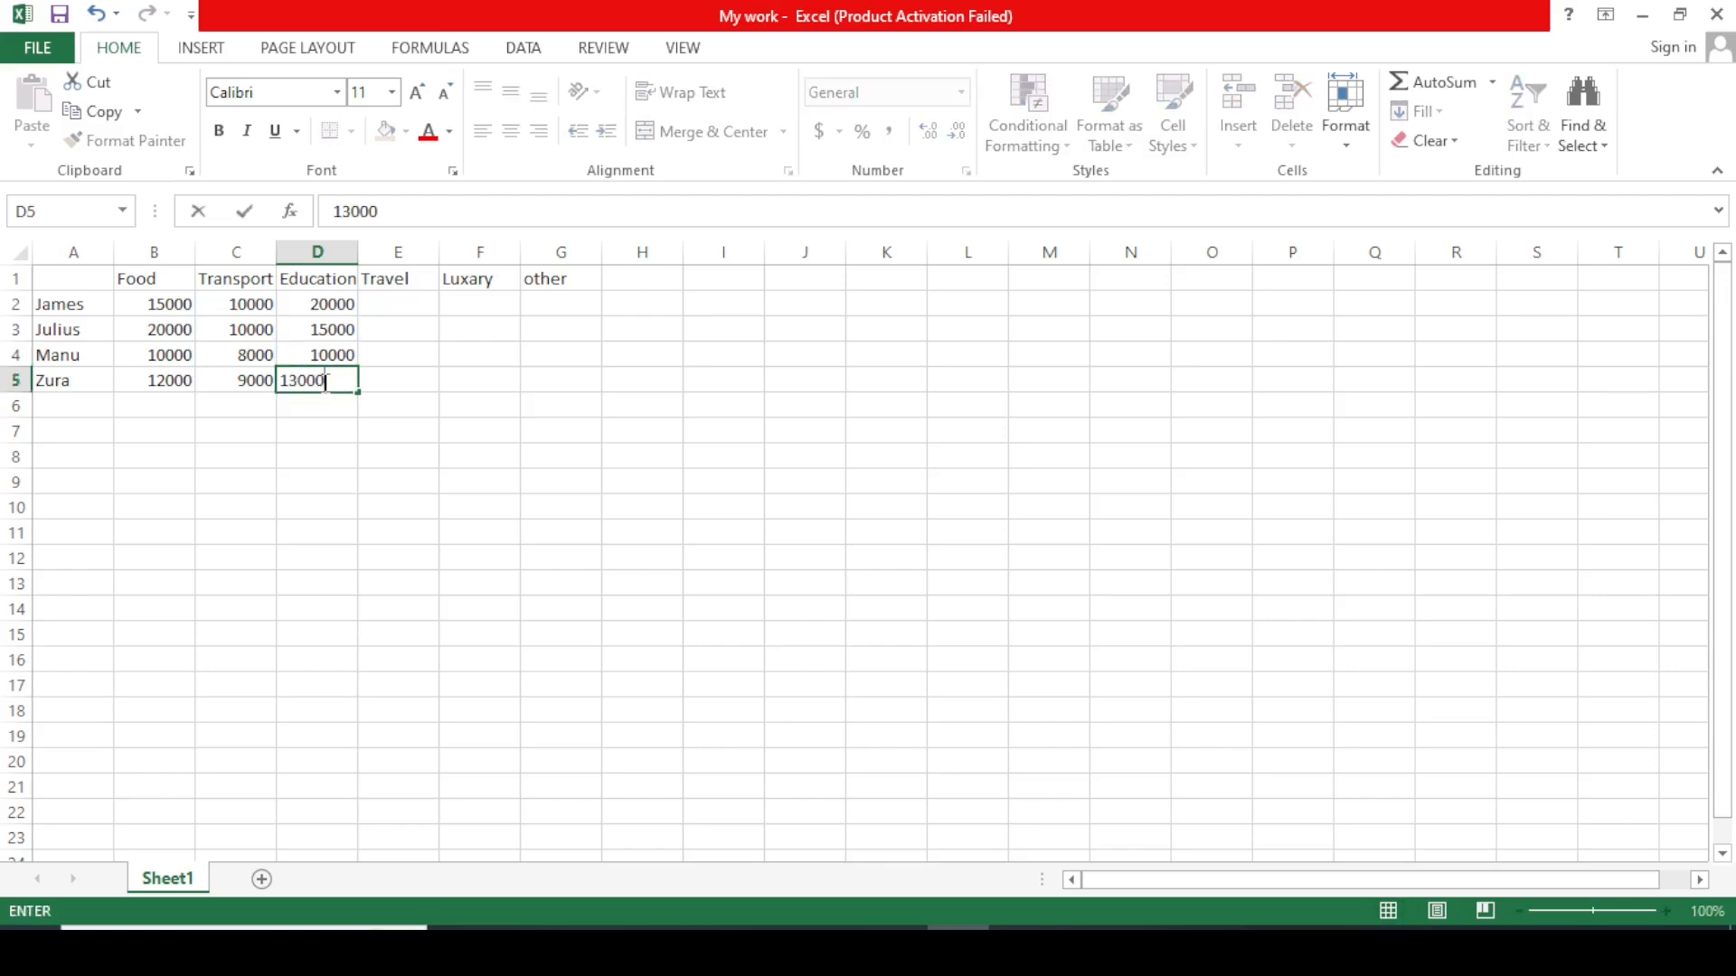
left_click(403, 398)
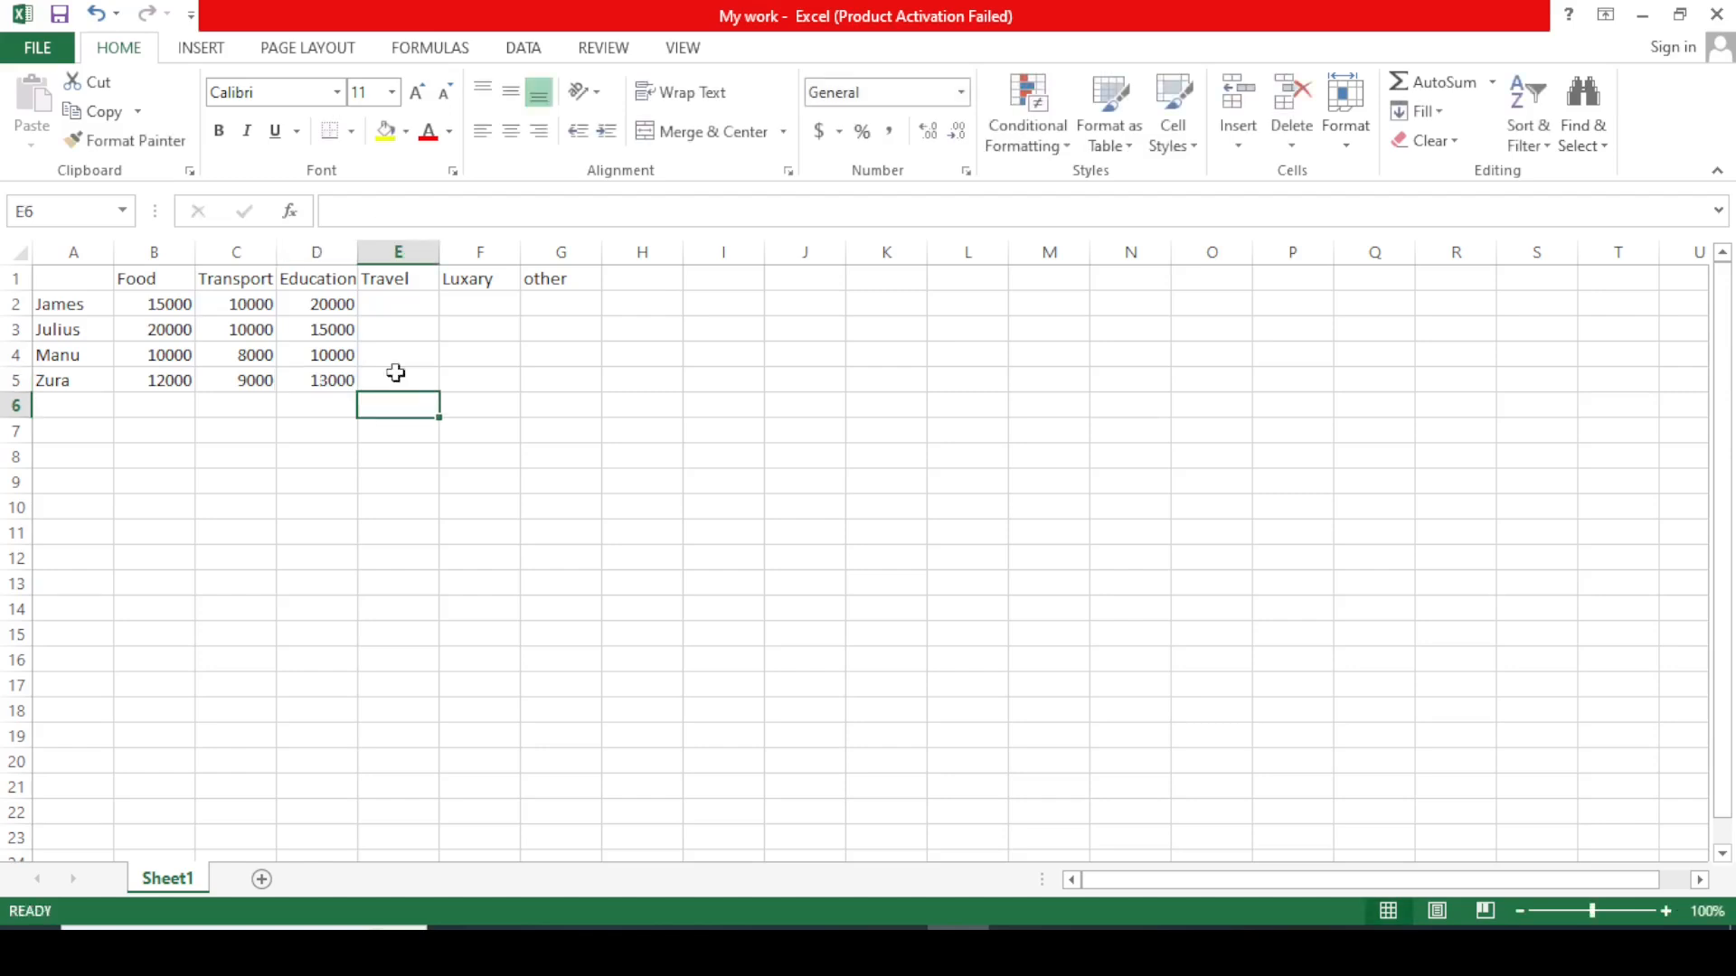
Enter the Travel amounts 8000, 7000, 8000 and 6000 in E2 to E5.
left_click(412, 298)
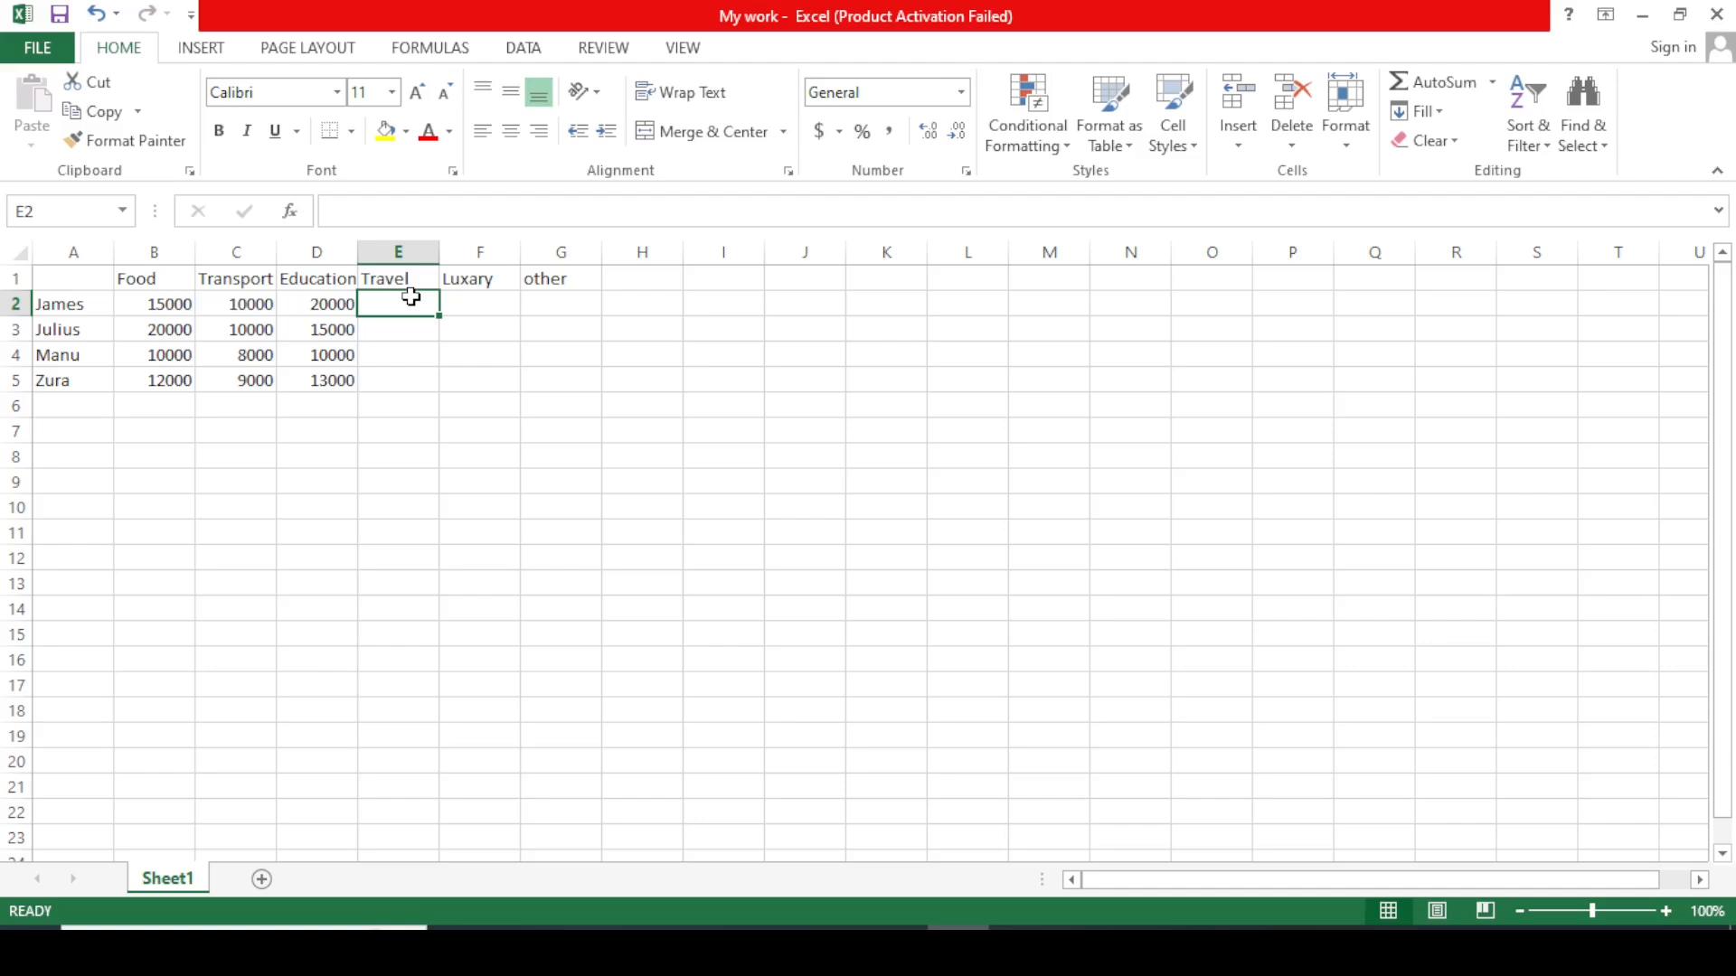
type("8")
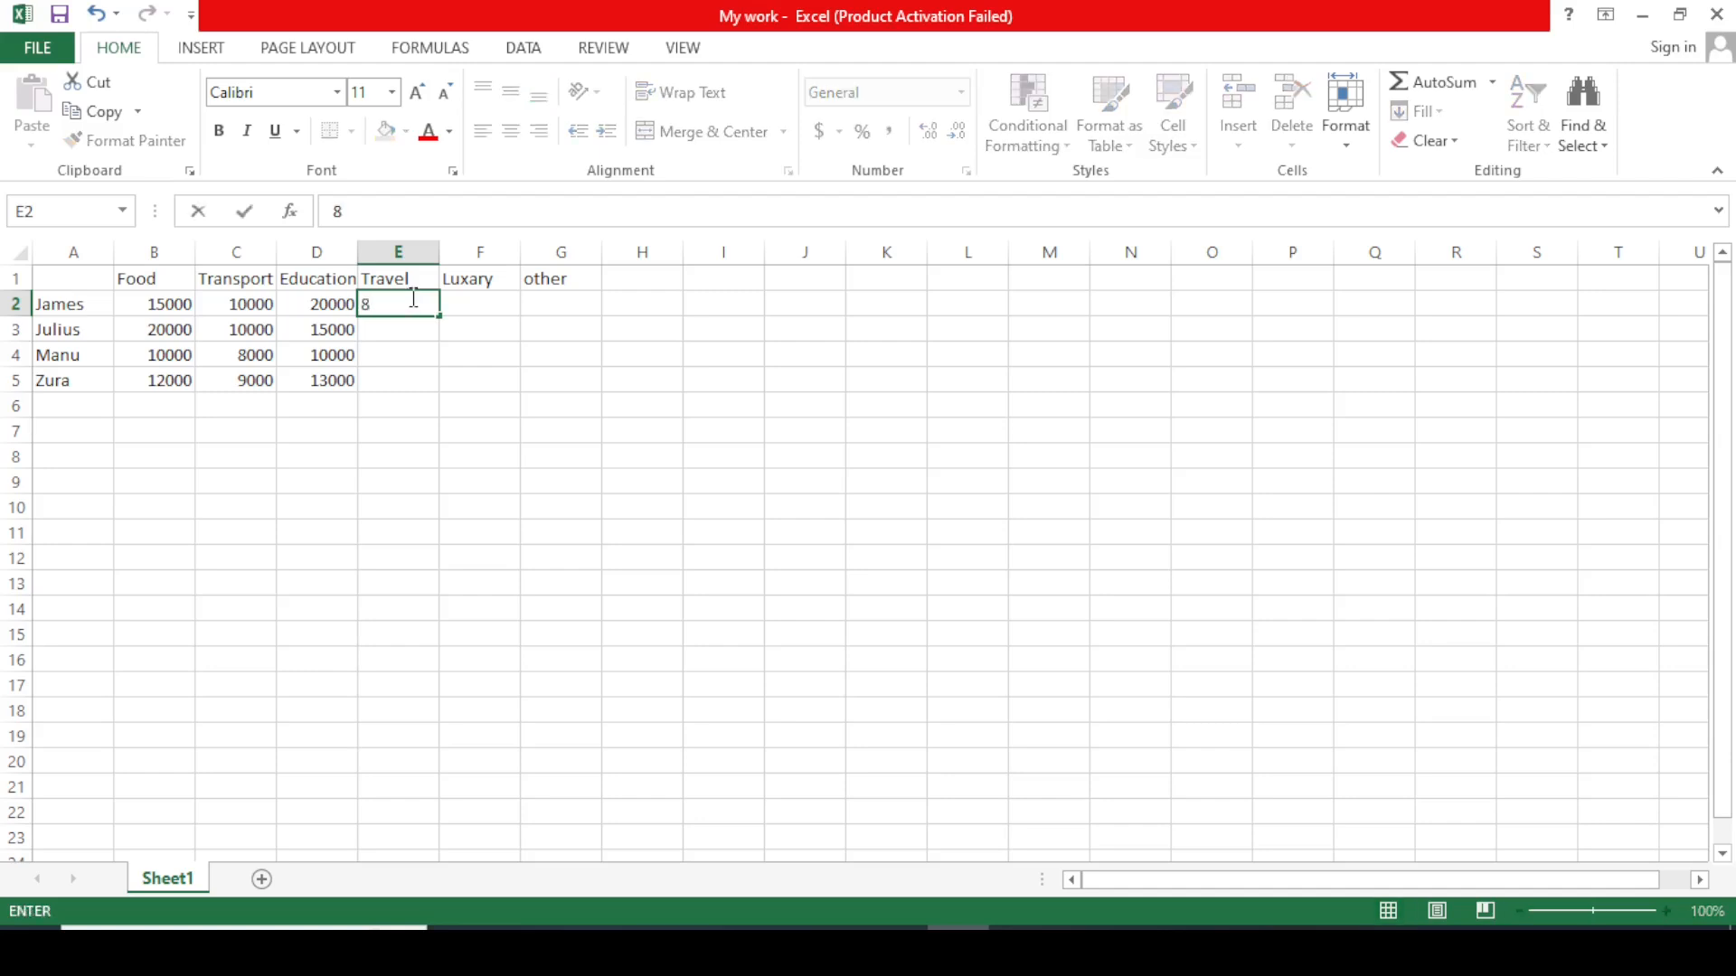
type("000")
left_click(401, 327)
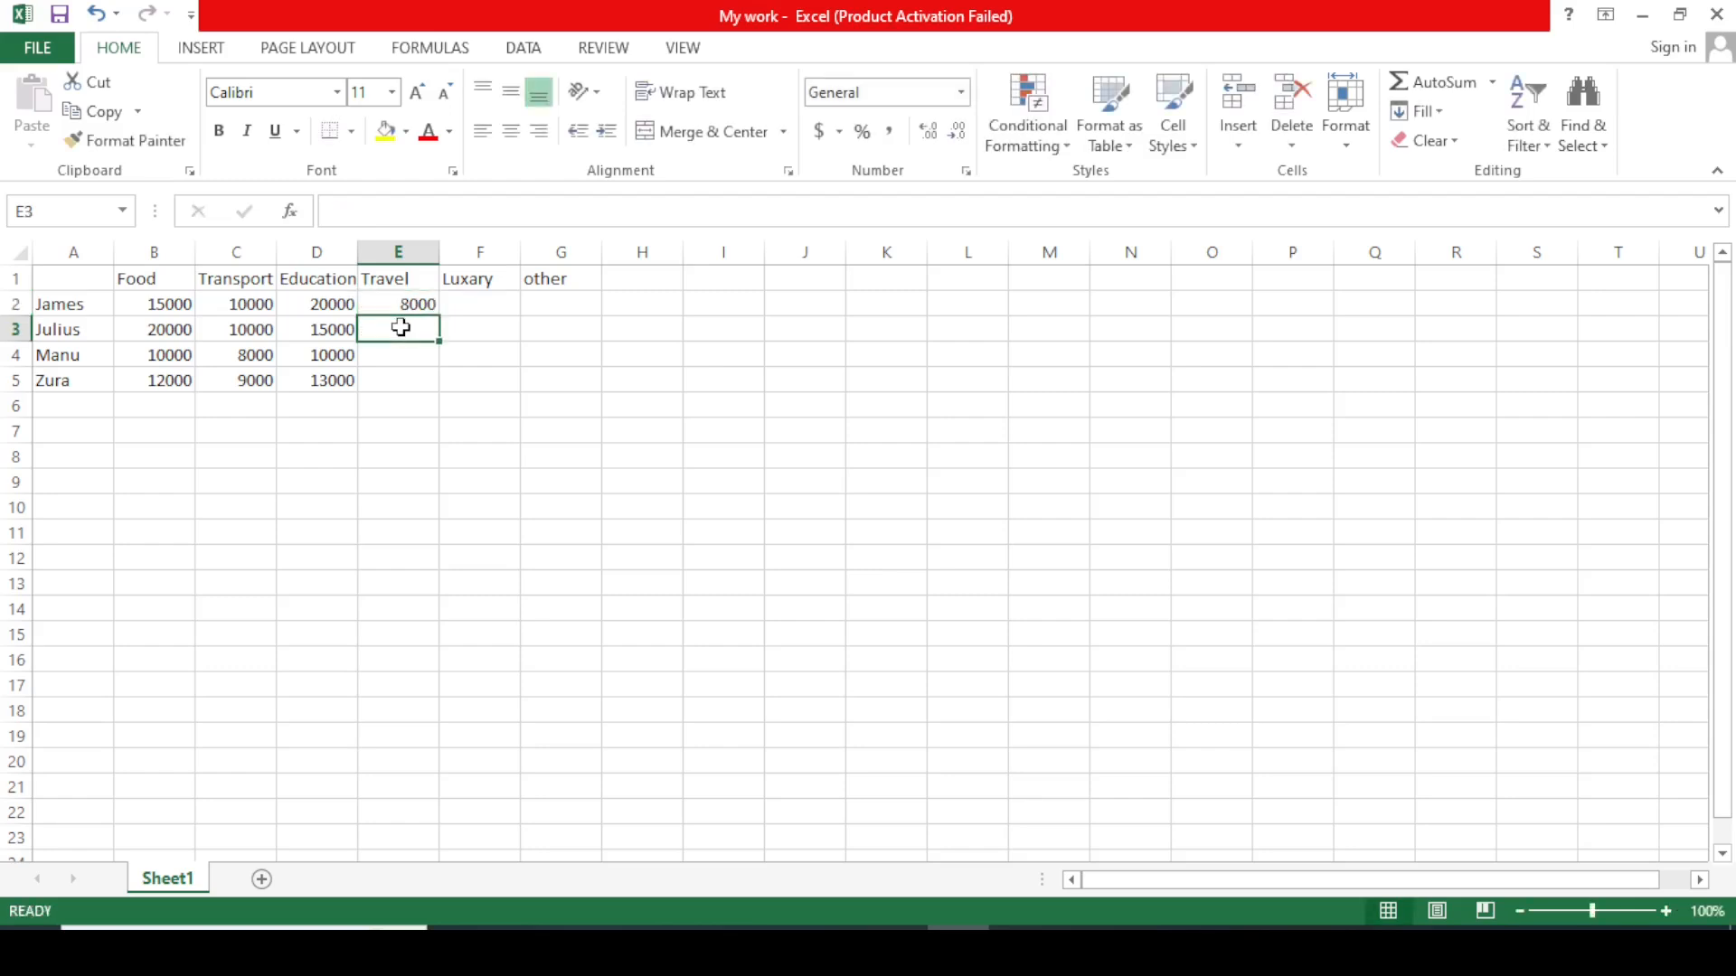
type("7000")
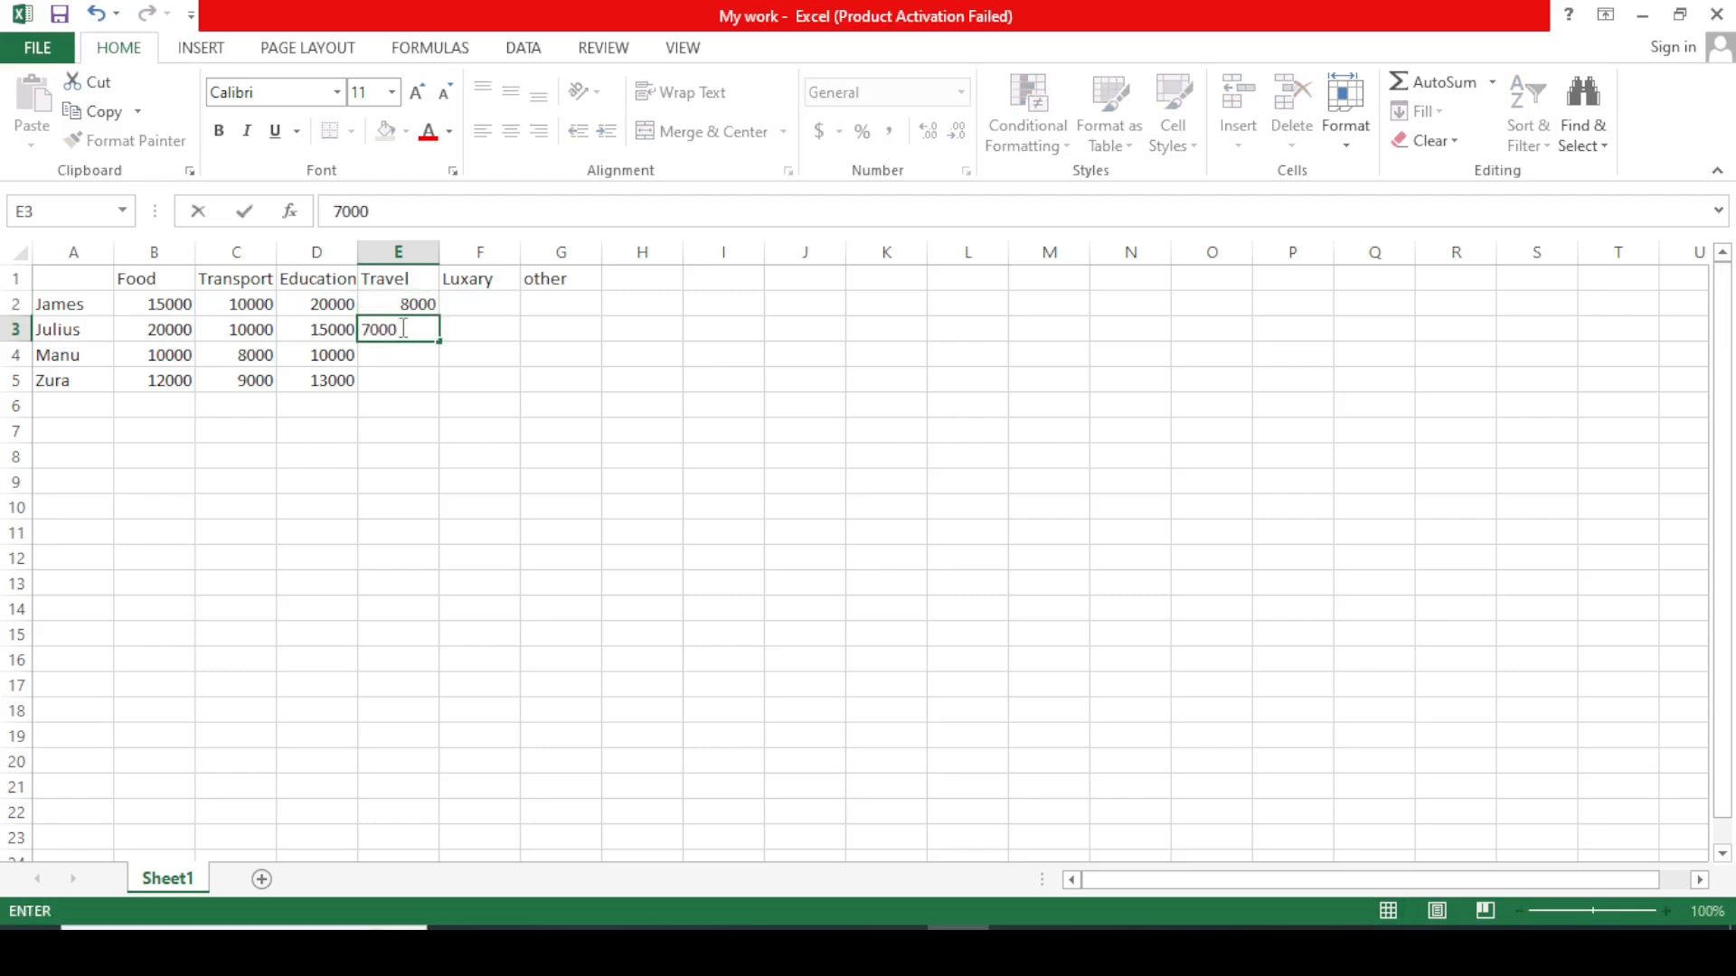
key("Return")
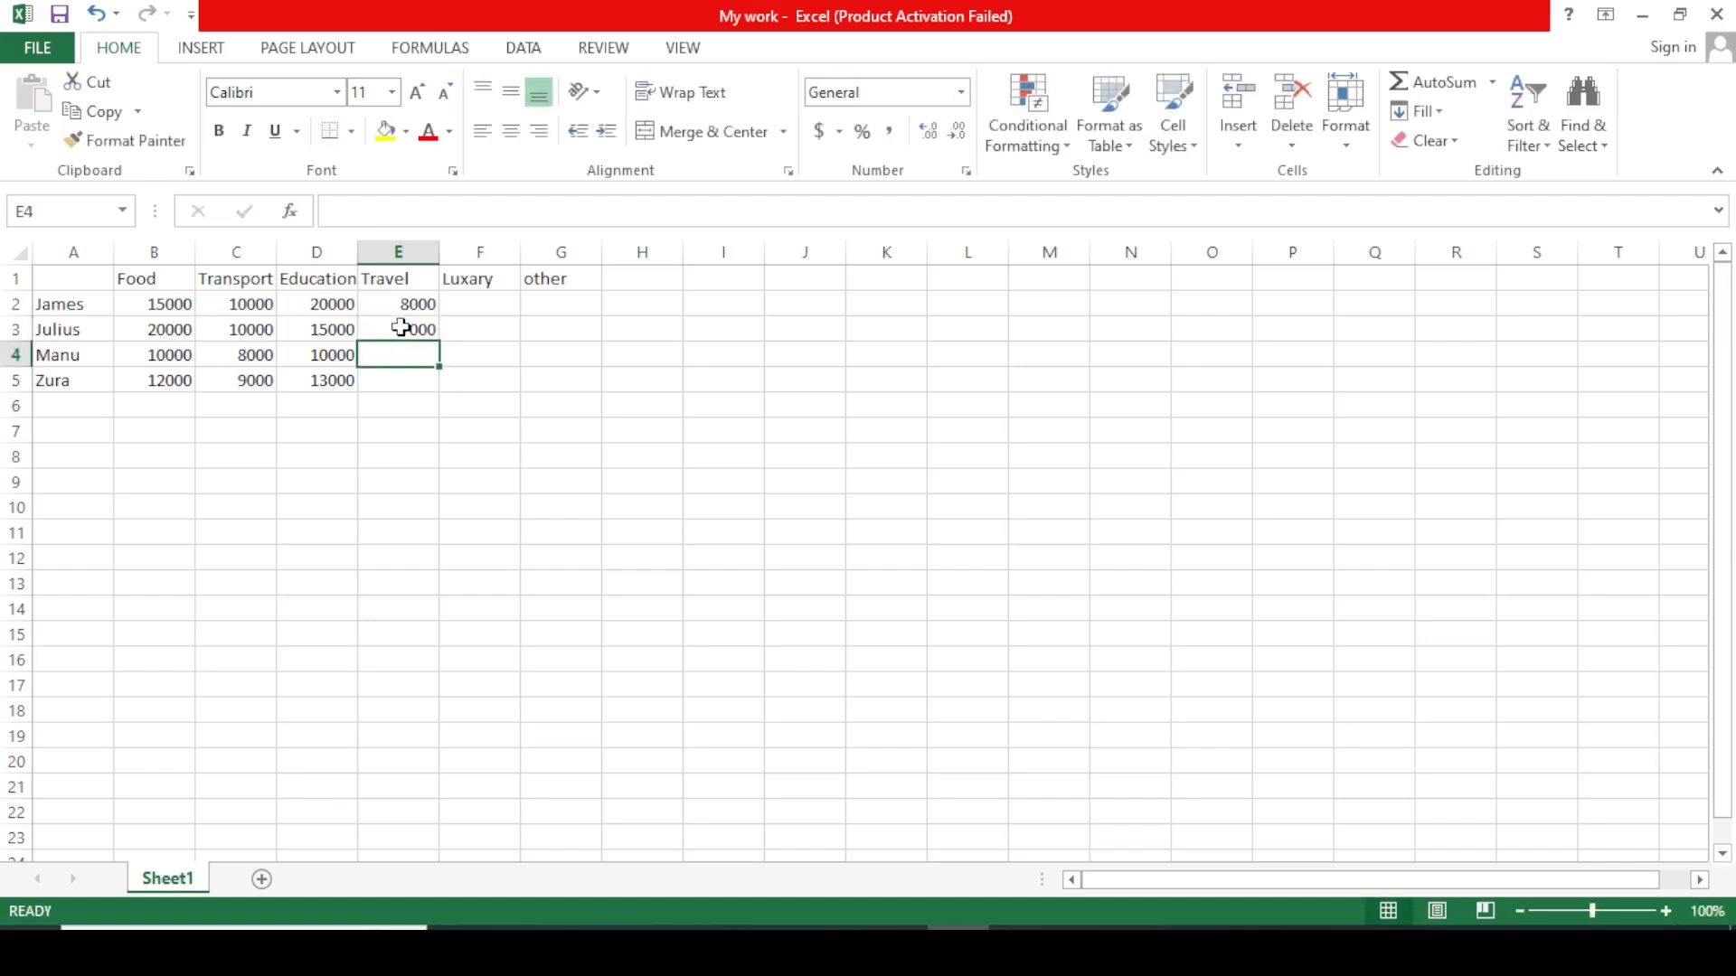
type("8")
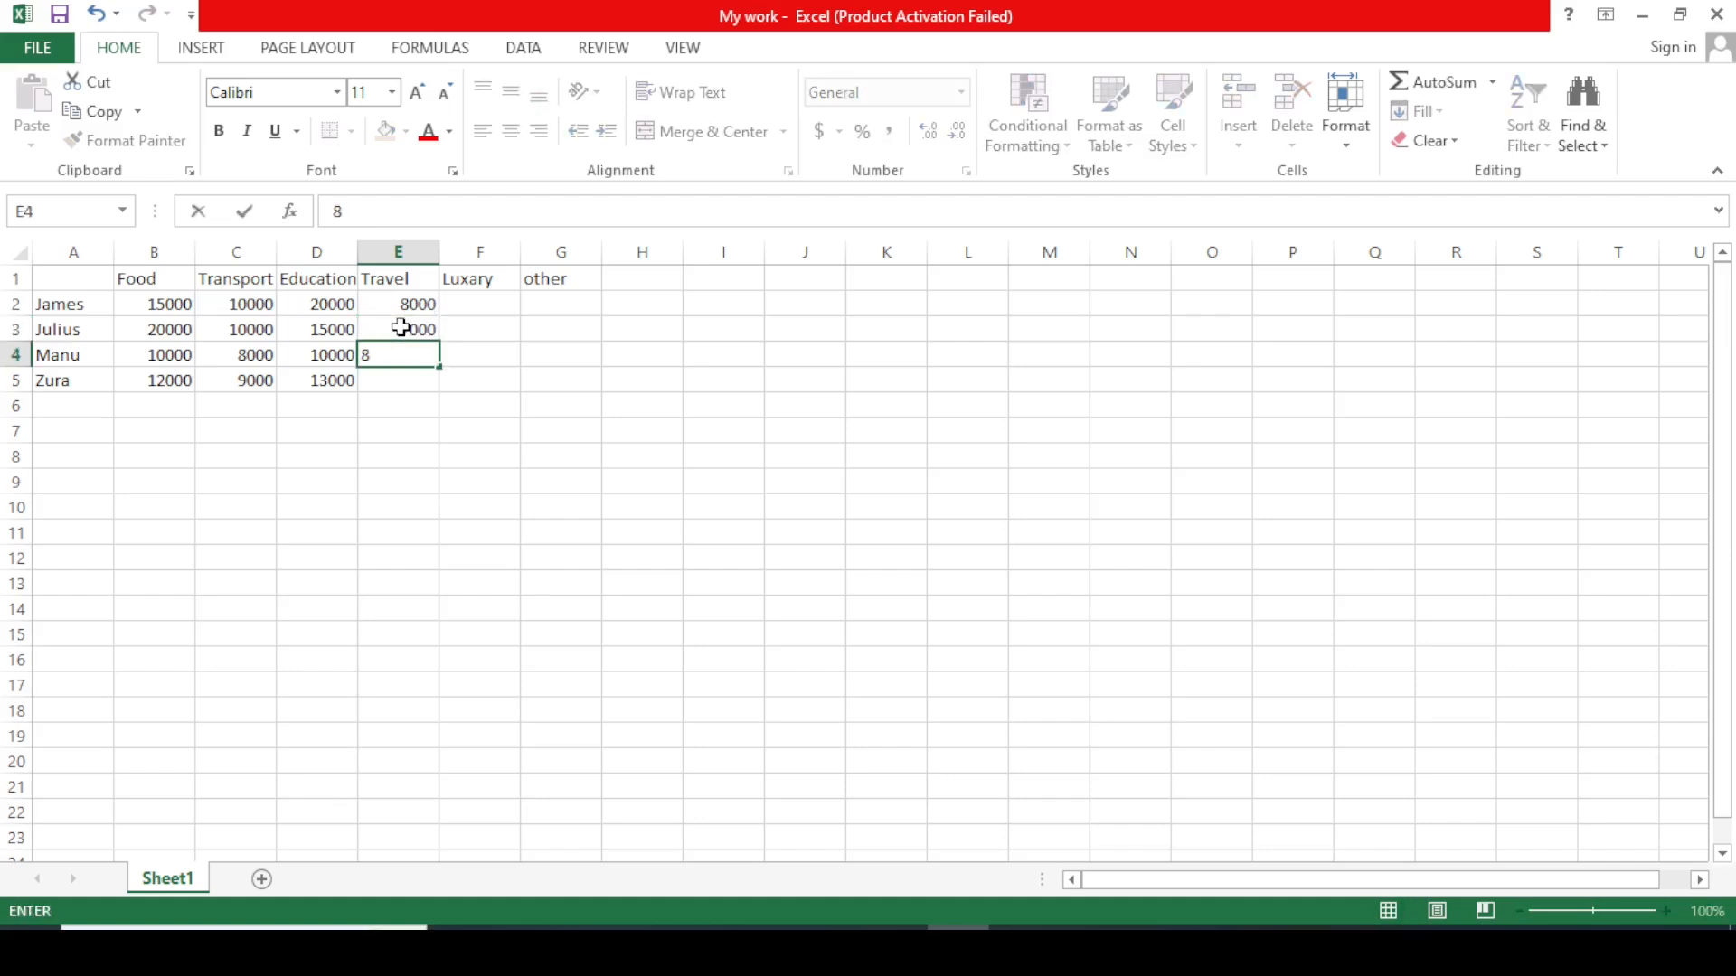
type("0000")
key("BackSpace")
left_click(388, 389)
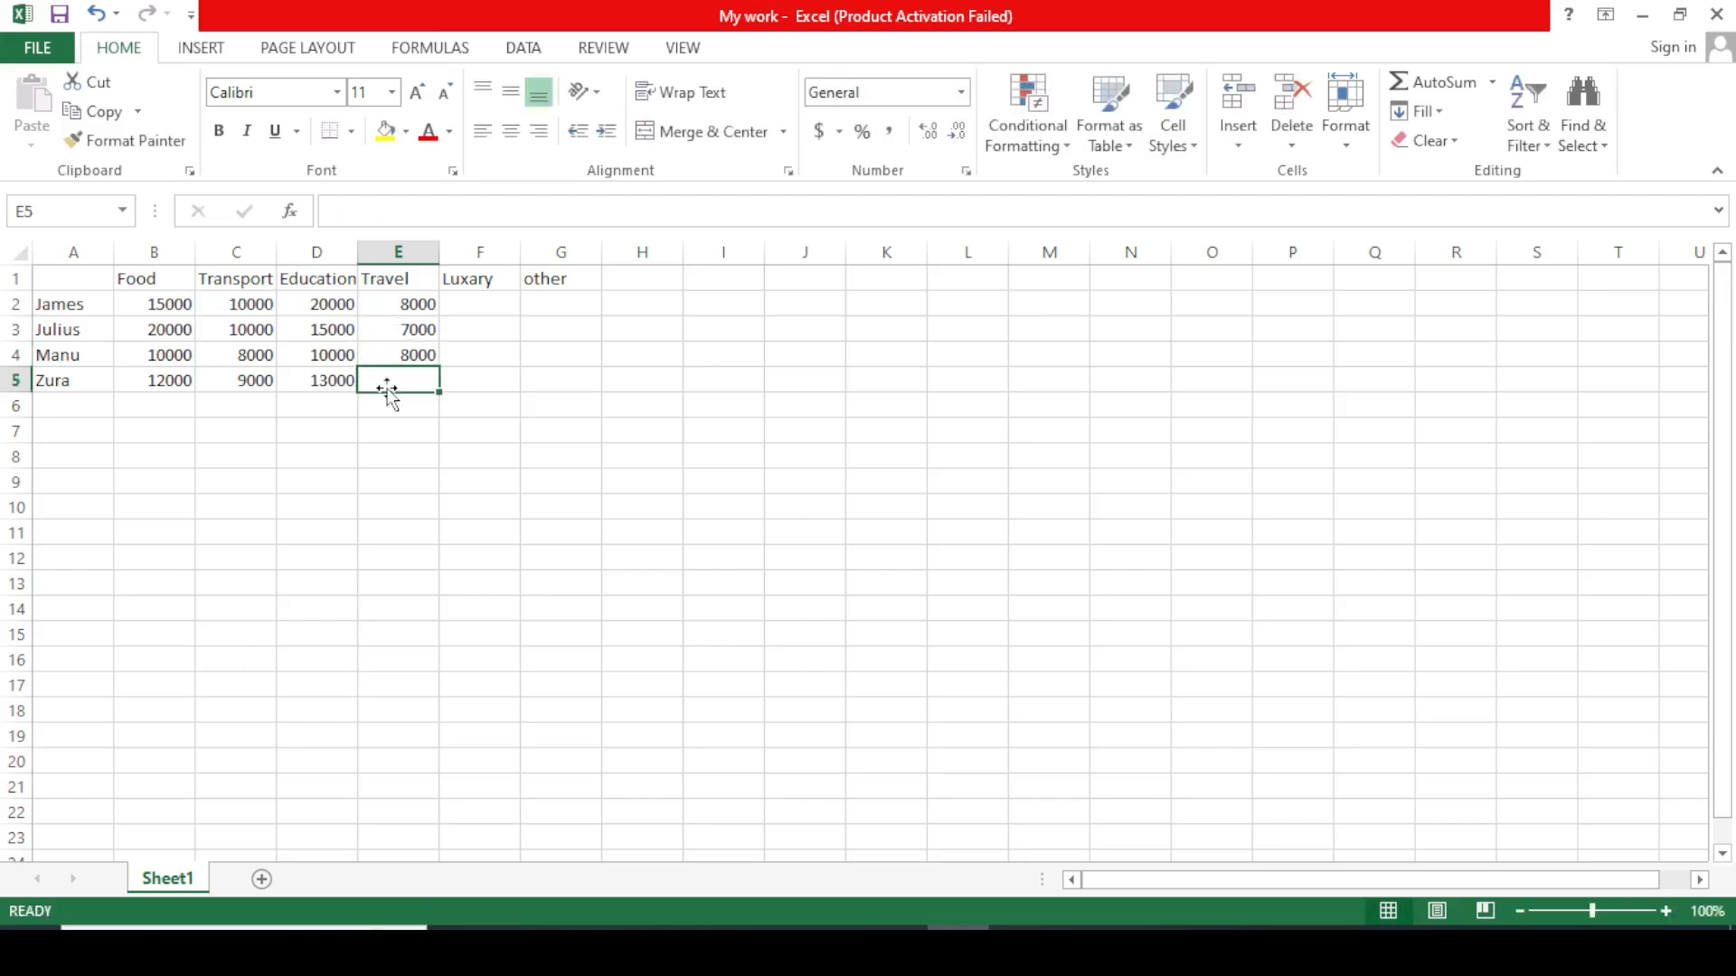
type("6000")
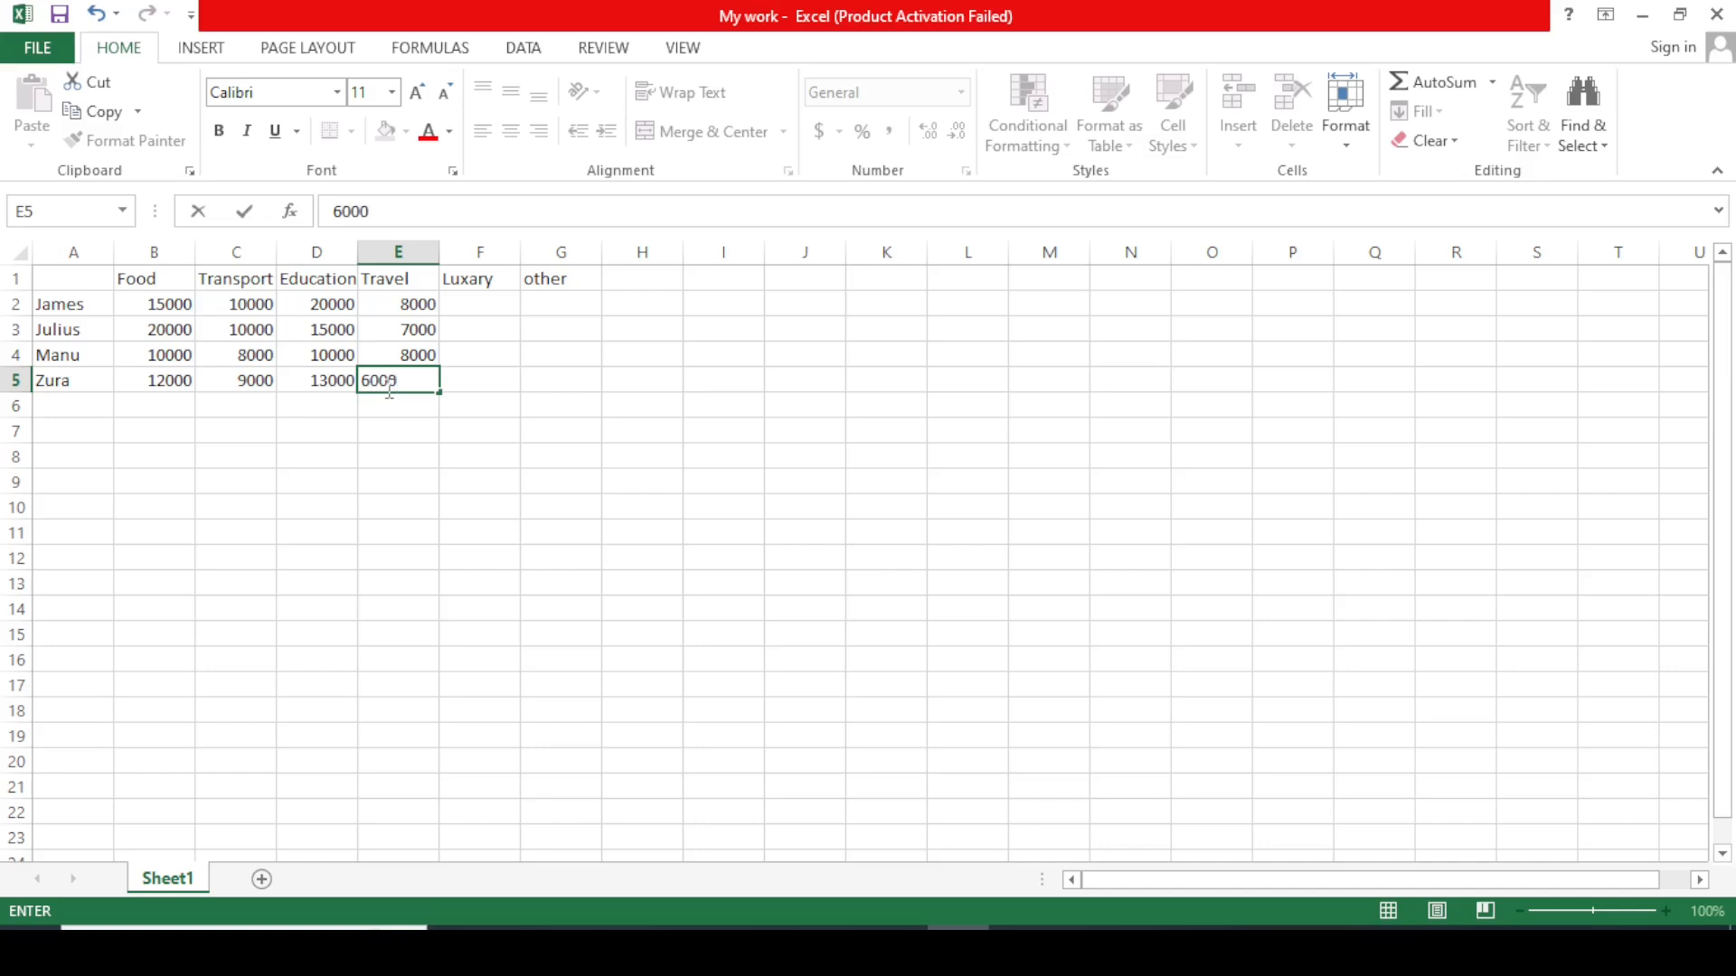
left_click(482, 304)
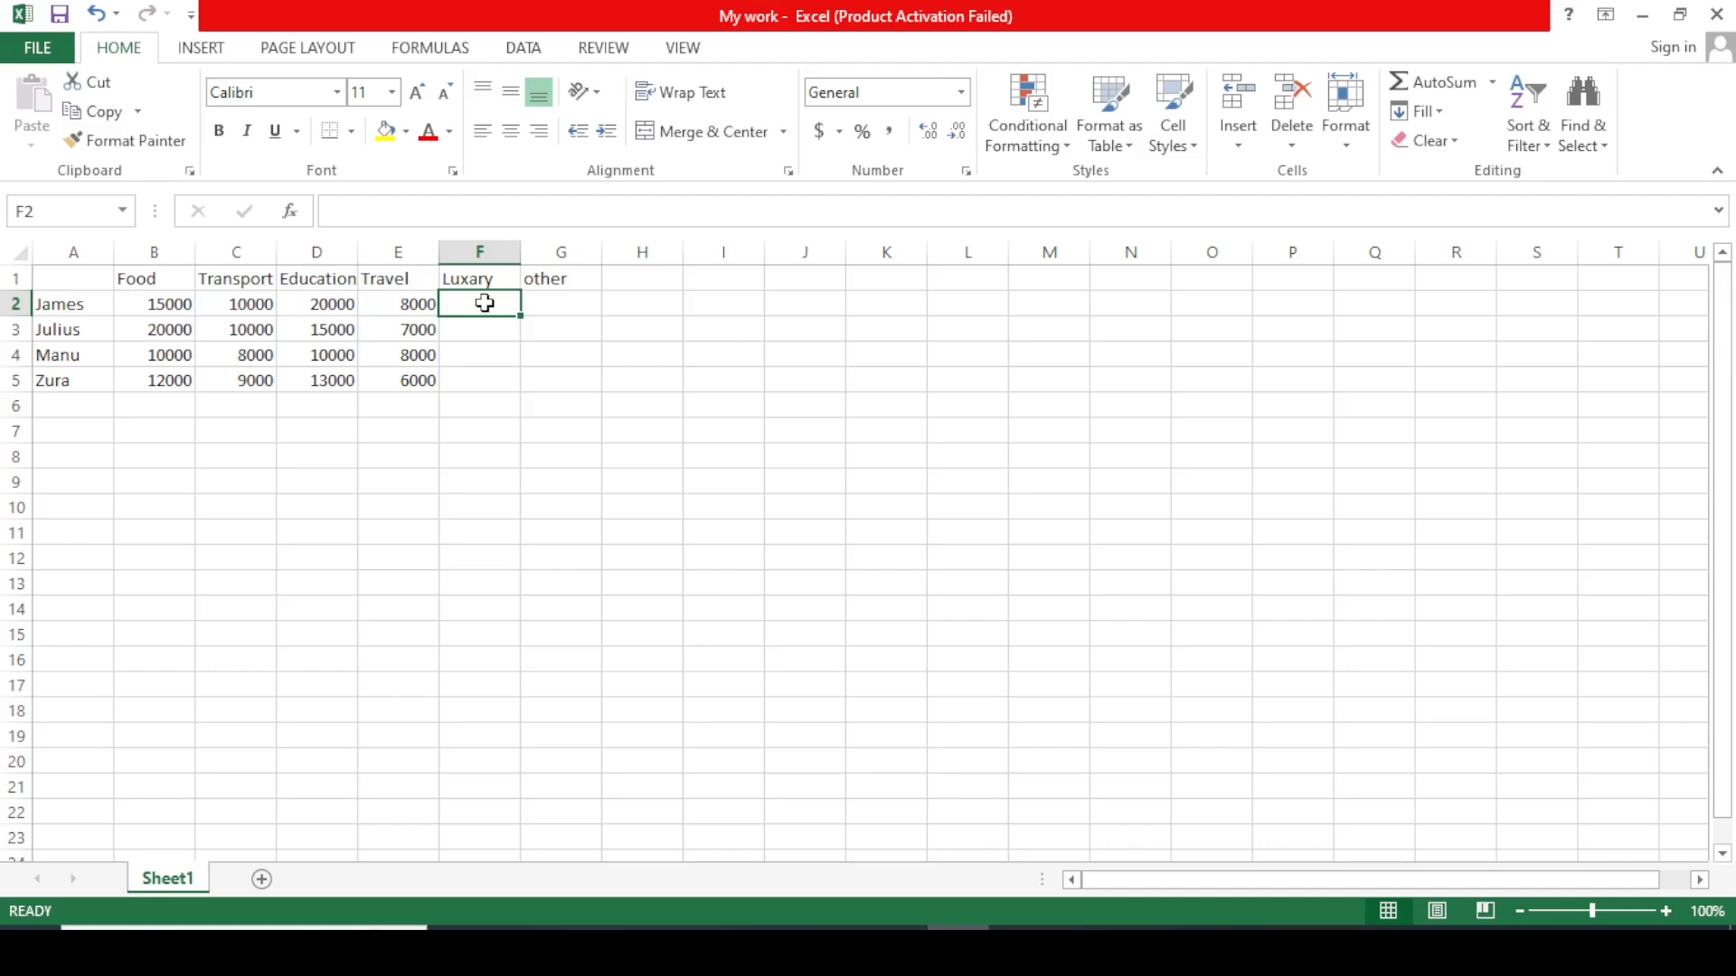
Enter the Luxary amounts 5000, 6000, 5000 and 3000 in F2 to F5.
type("100")
key("BackSpace")
key("BackSpace")
key("BackSpace")
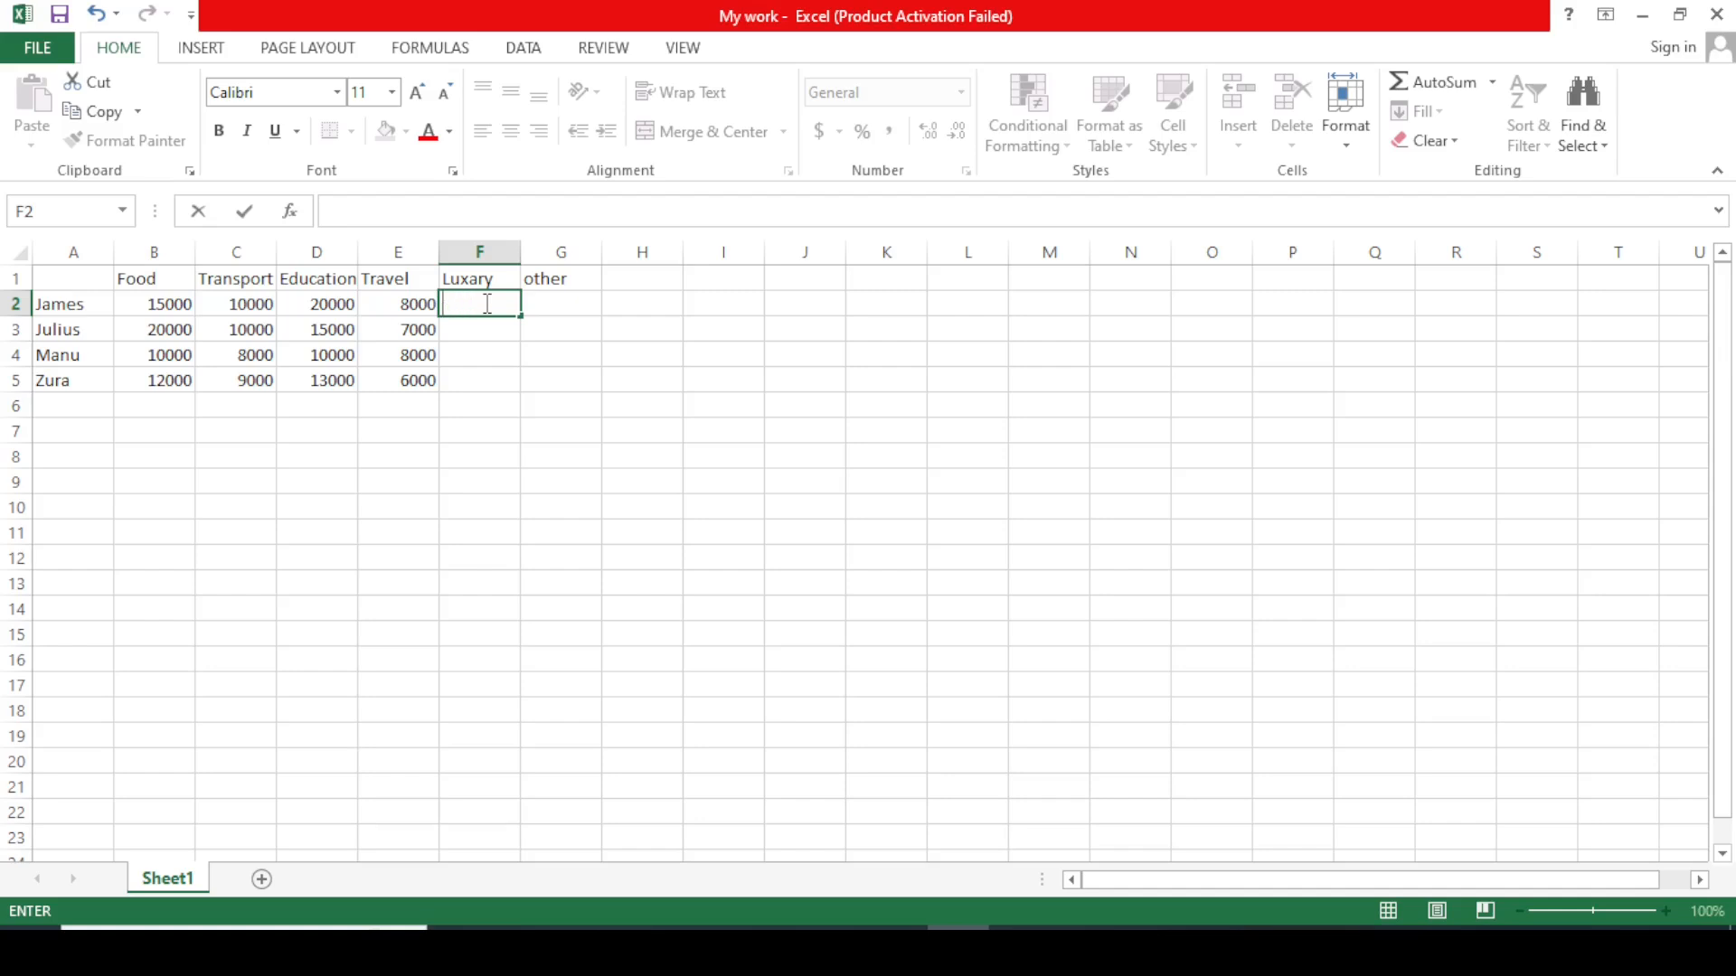
type("5000")
left_click(466, 330)
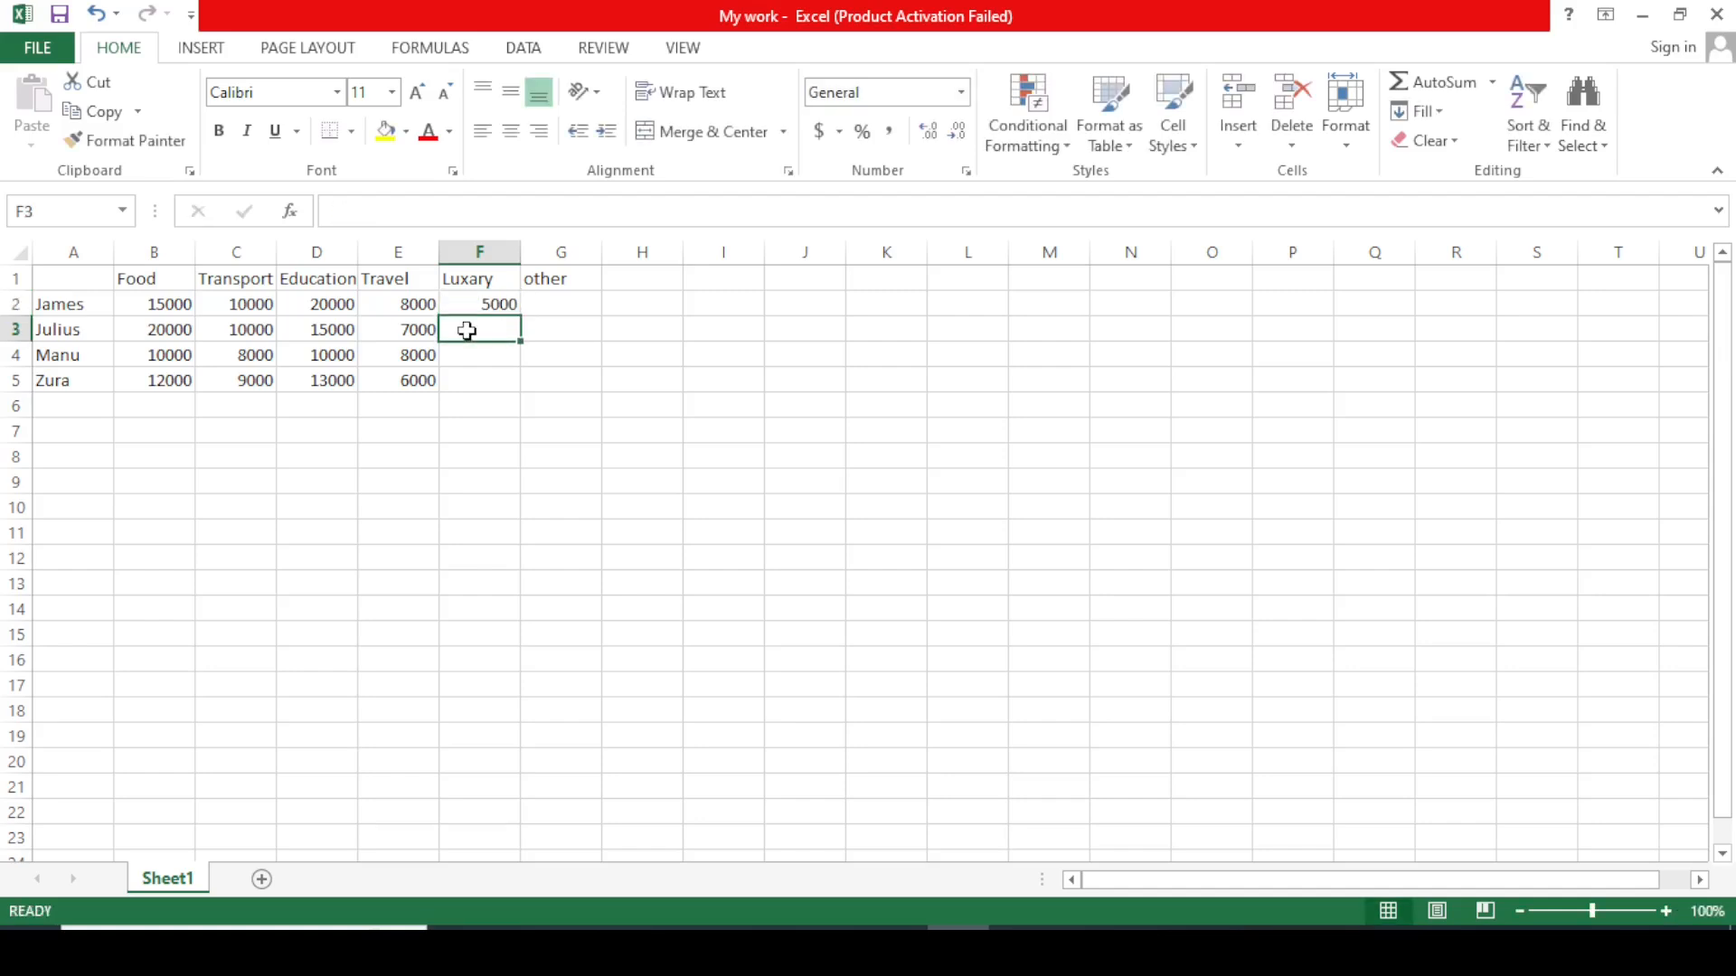
type("6")
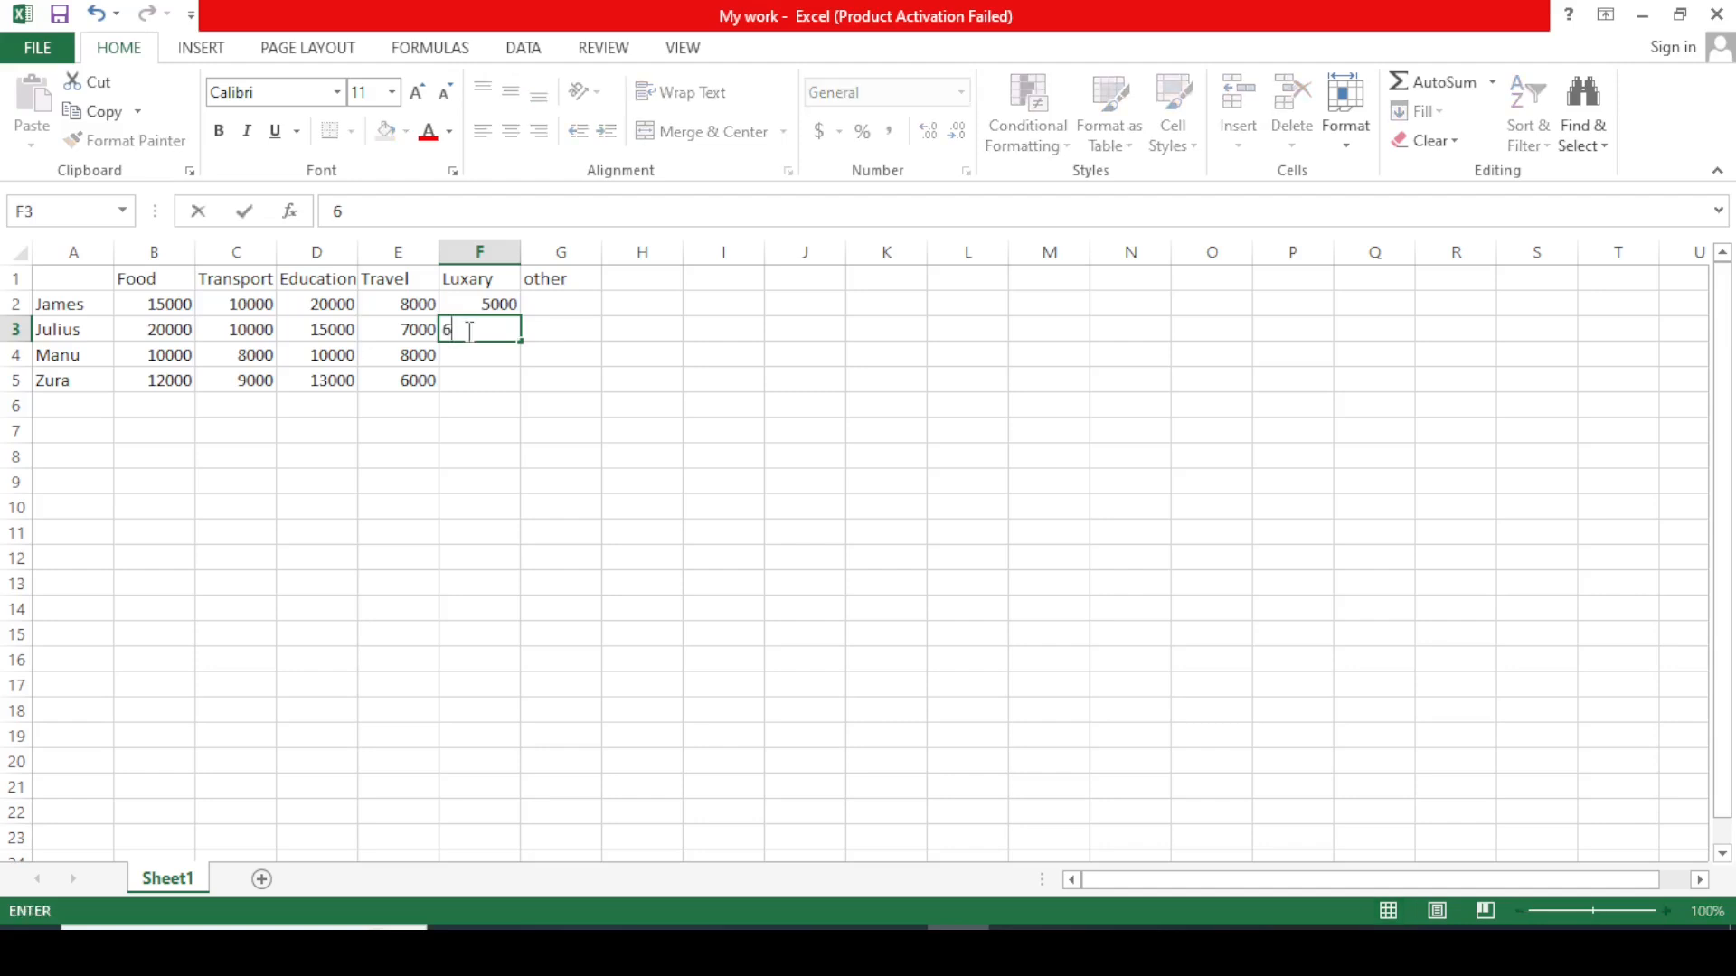
type("000")
key("Return")
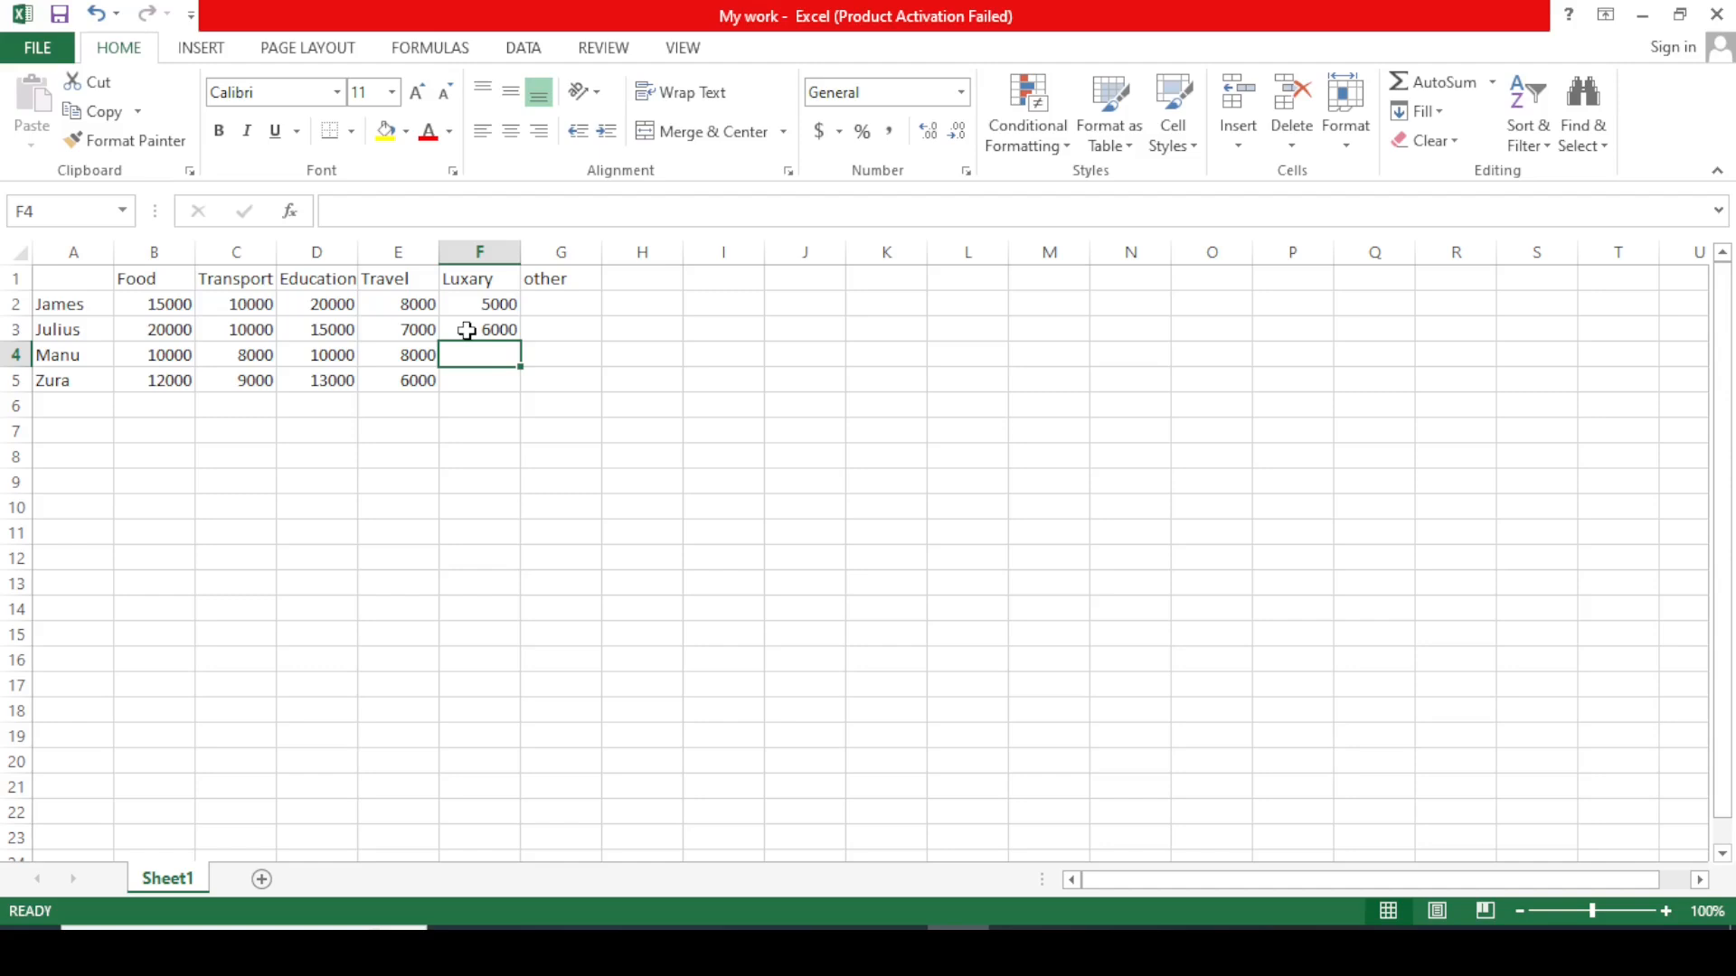
type("50000")
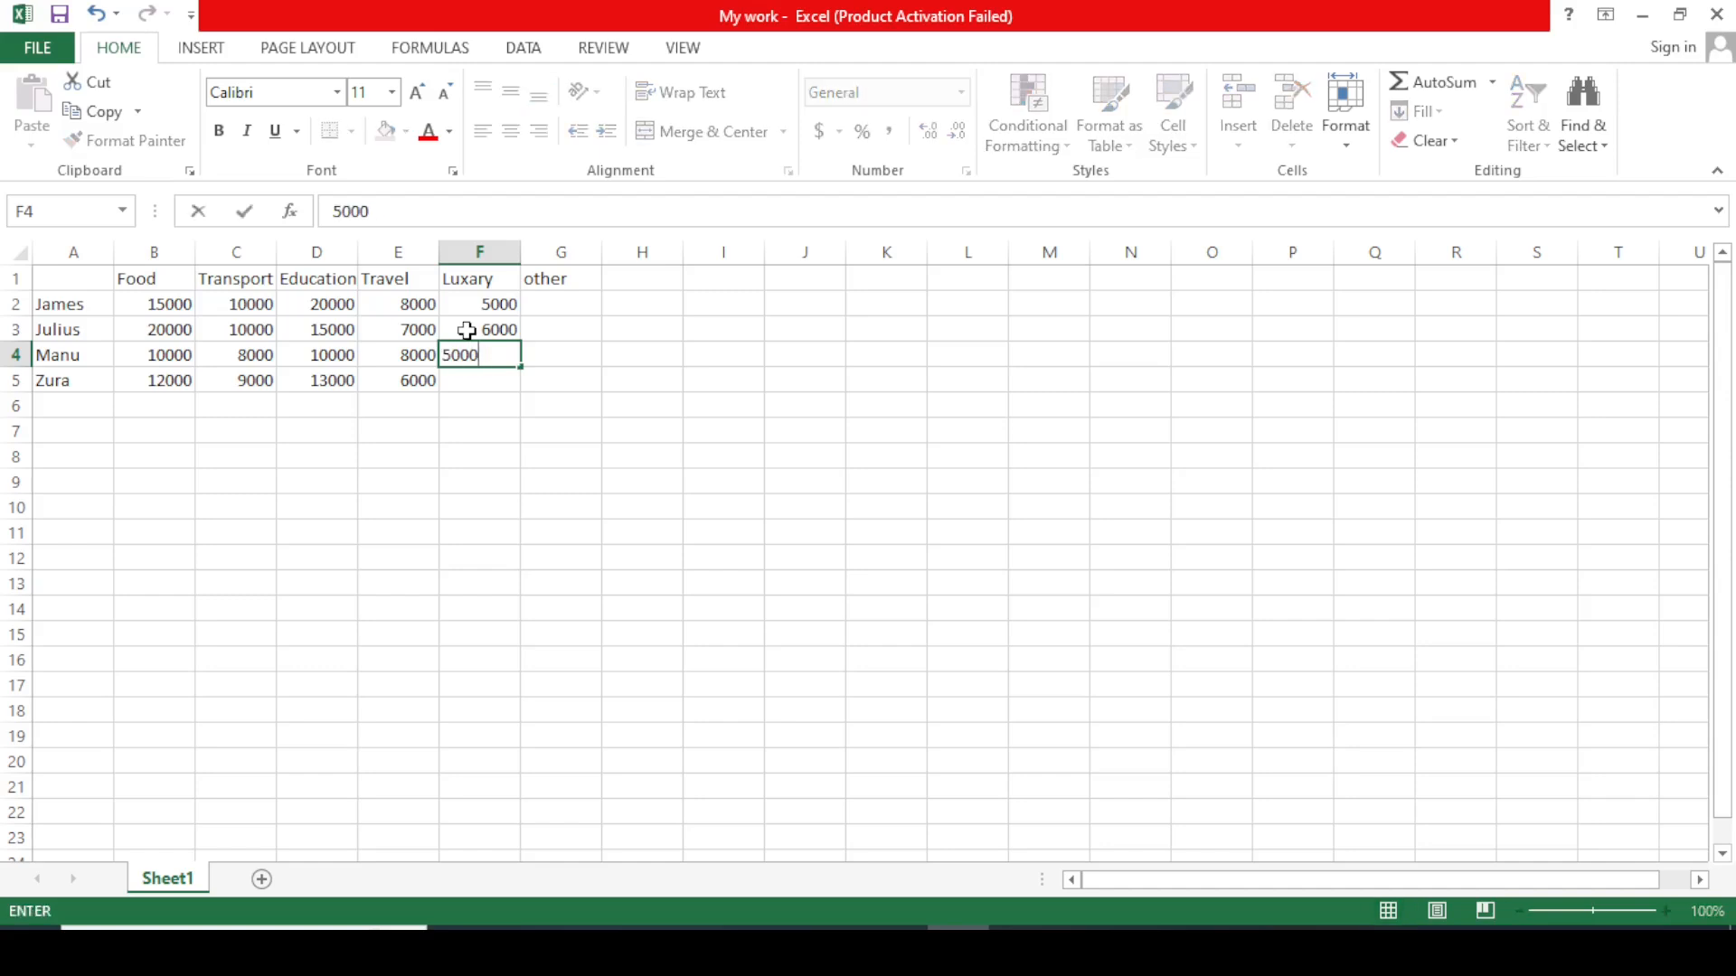
key("Tab")
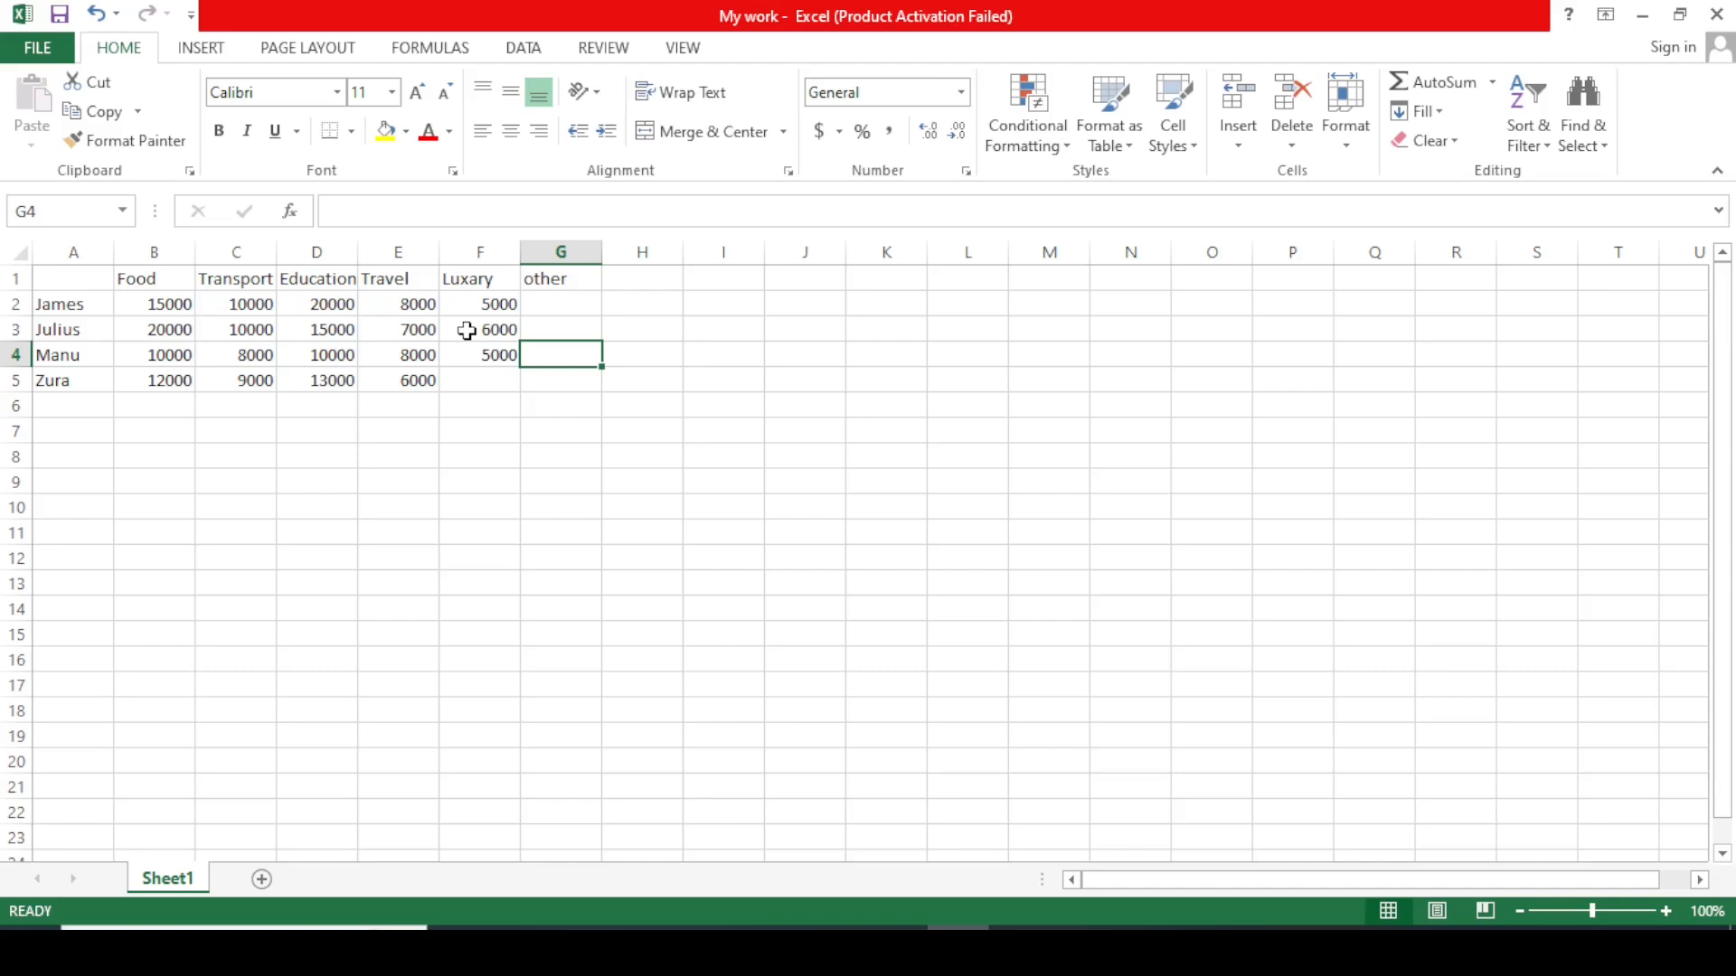
key("Return")
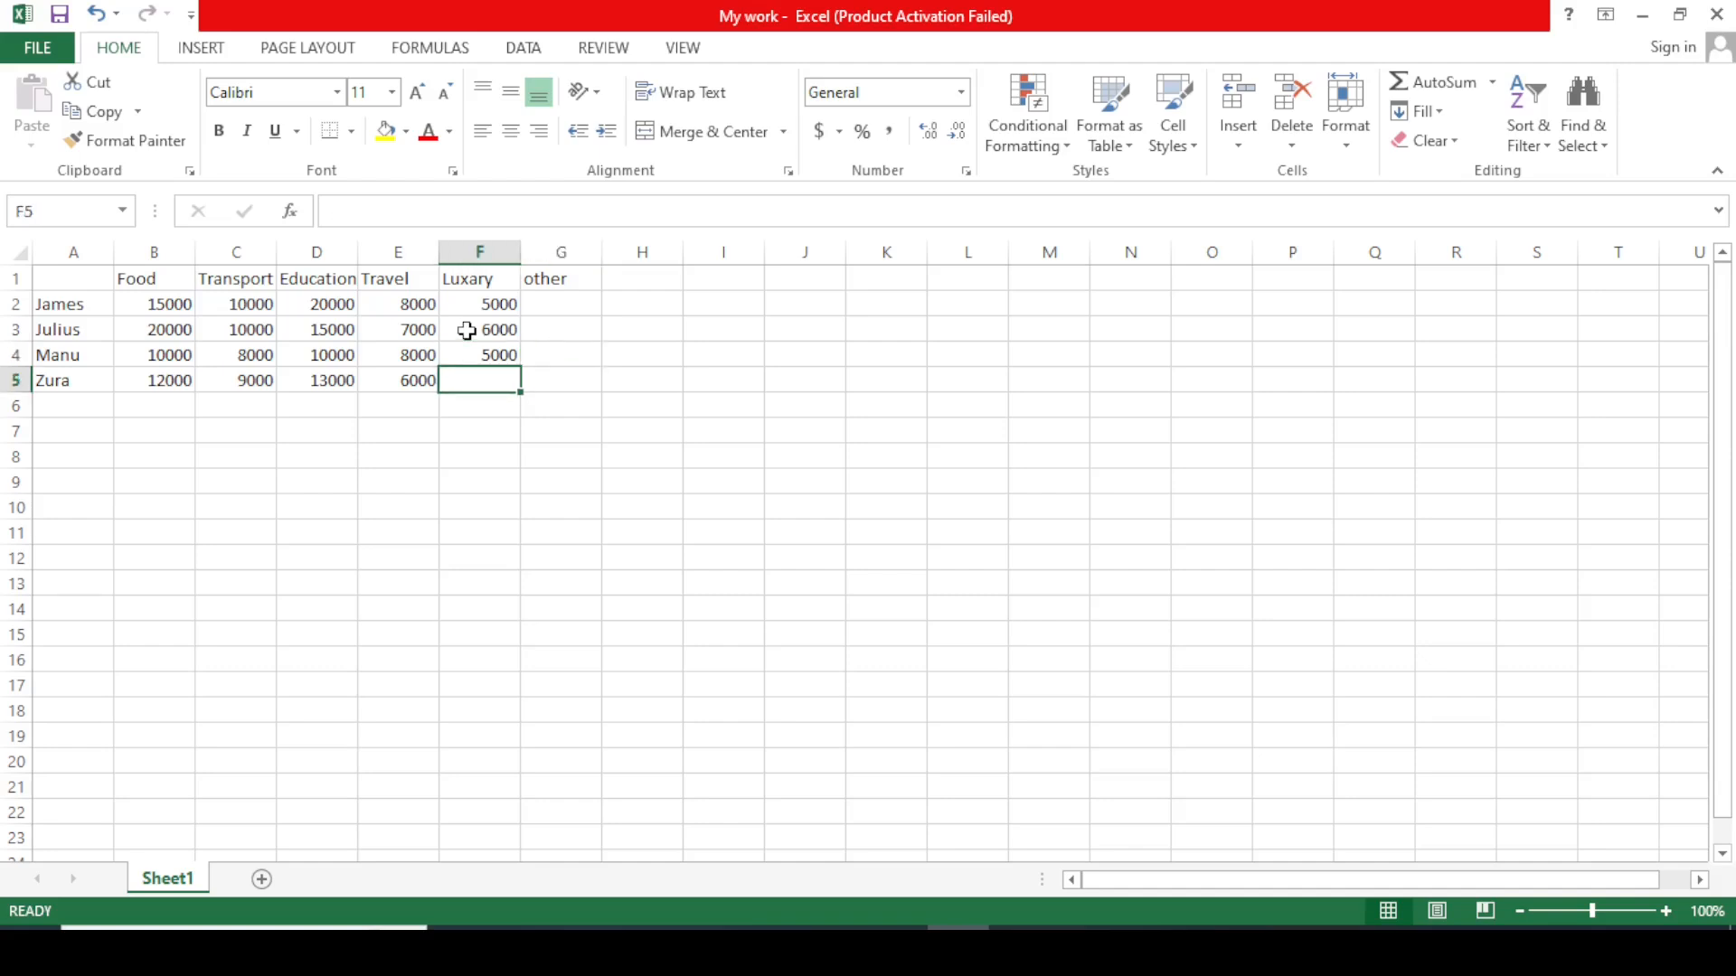
type("3000")
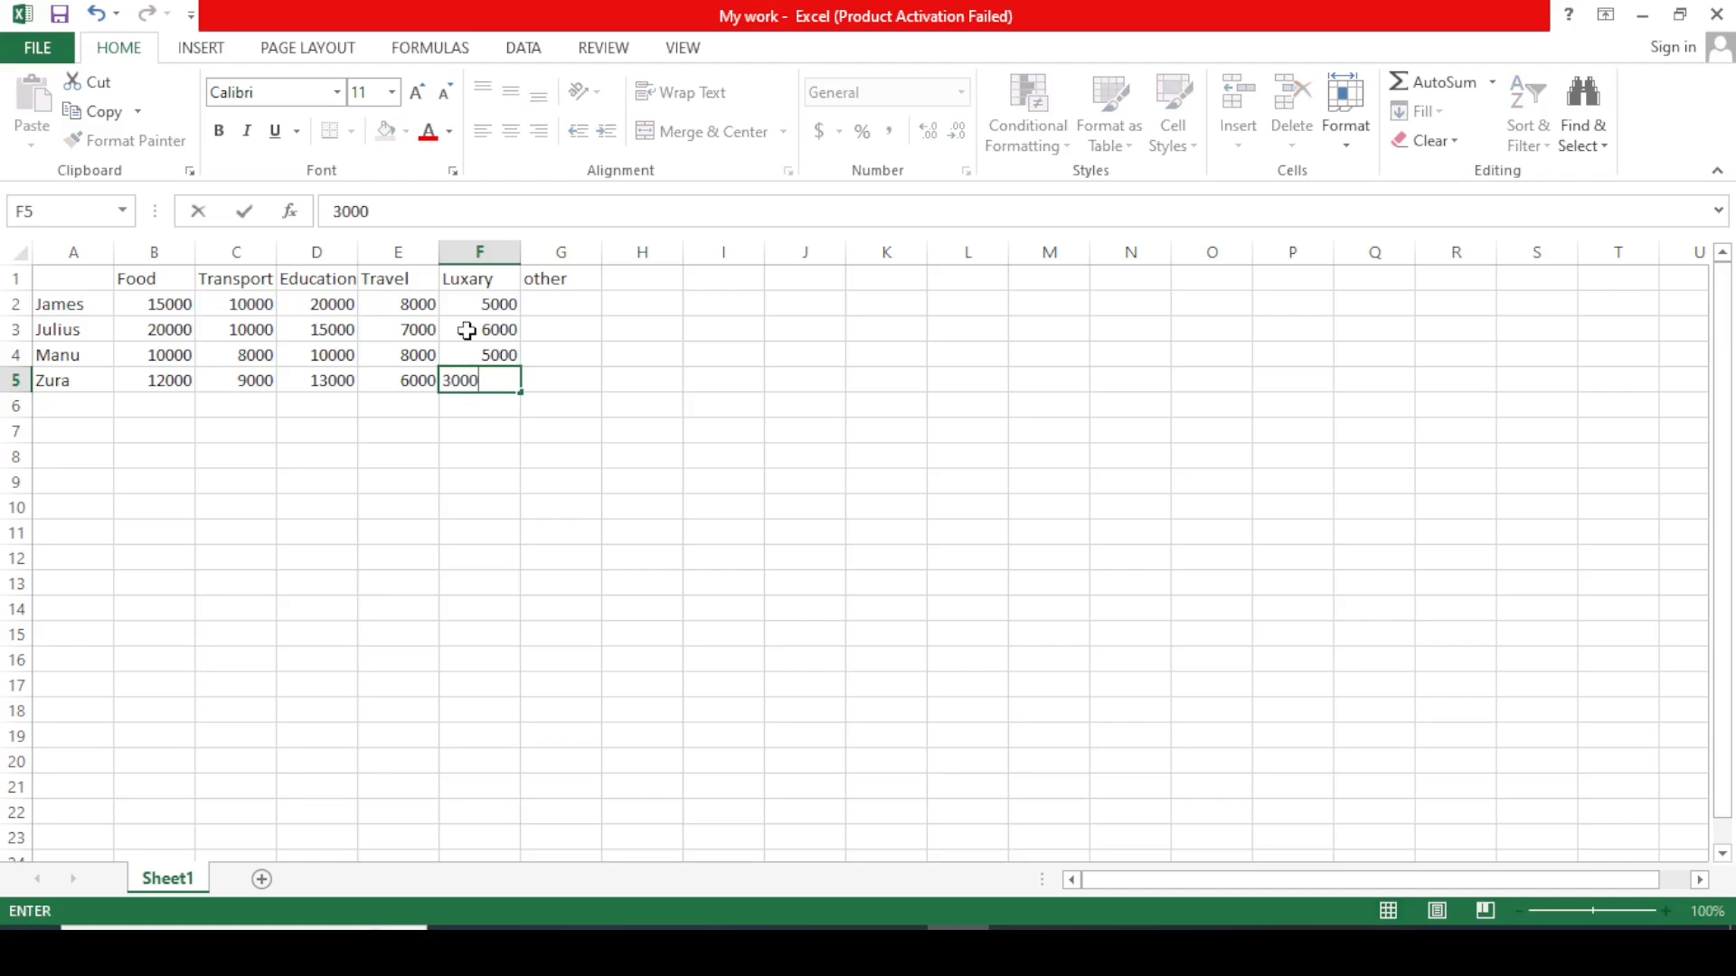
left_click(648, 298)
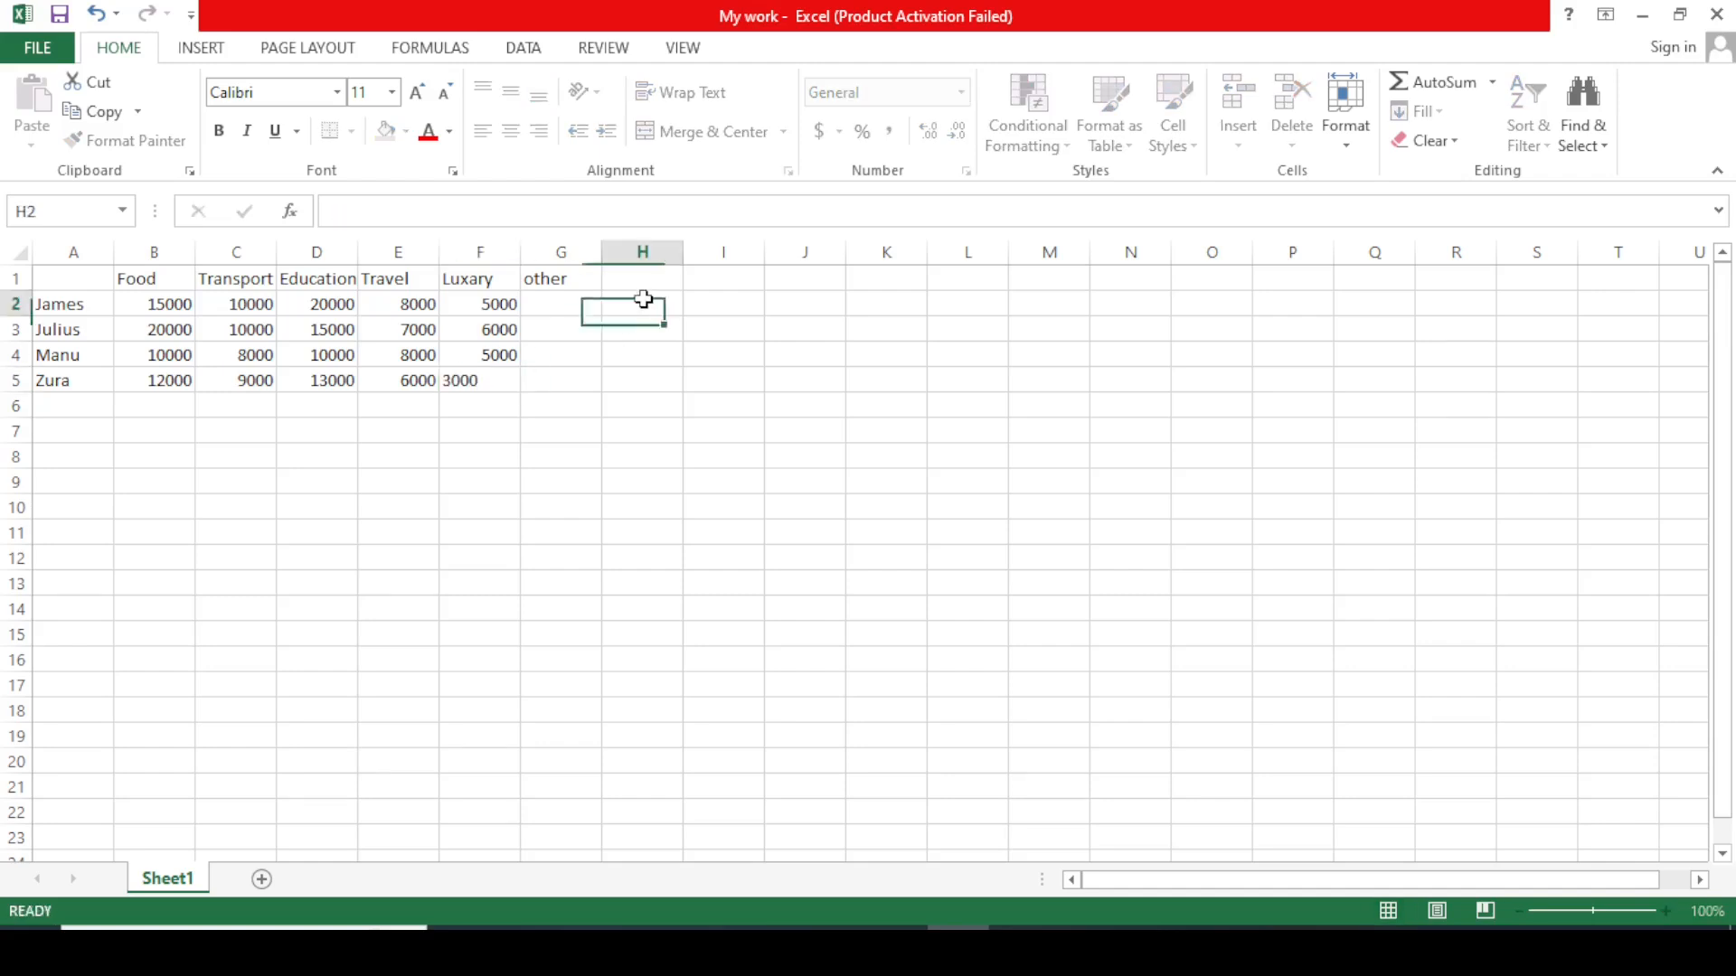
Enter 4000, 3000, 3000 and 2000 in the other column, G2 to G5.
left_click(566, 306)
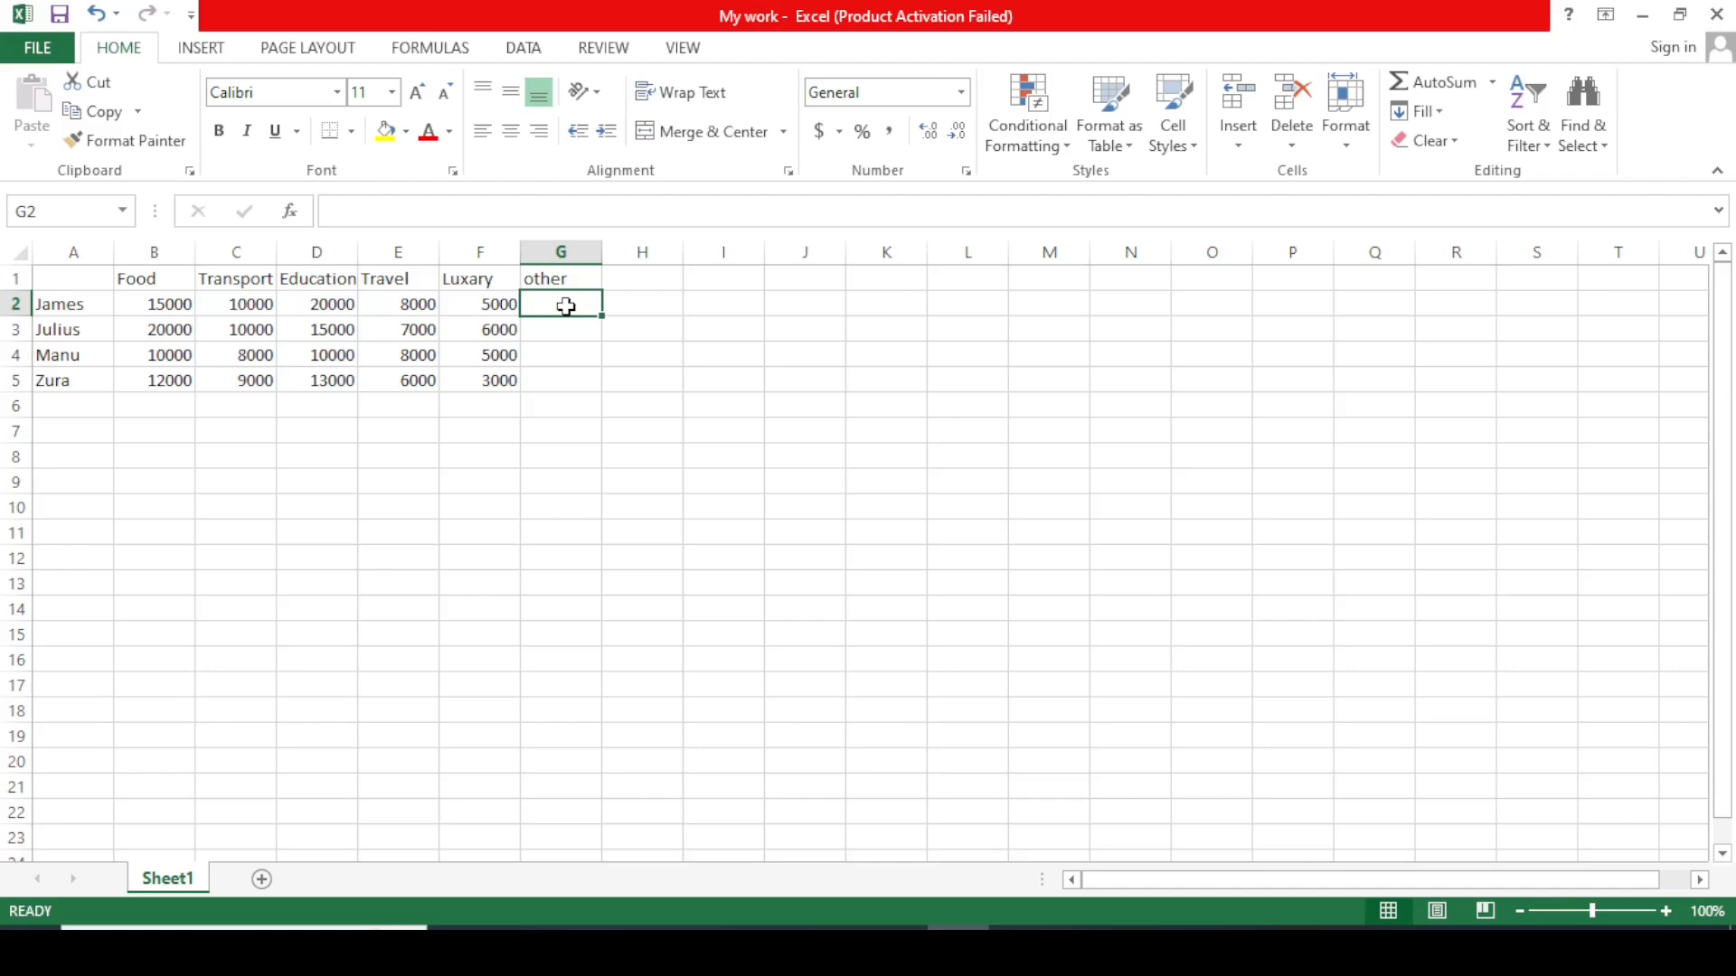
type("4000")
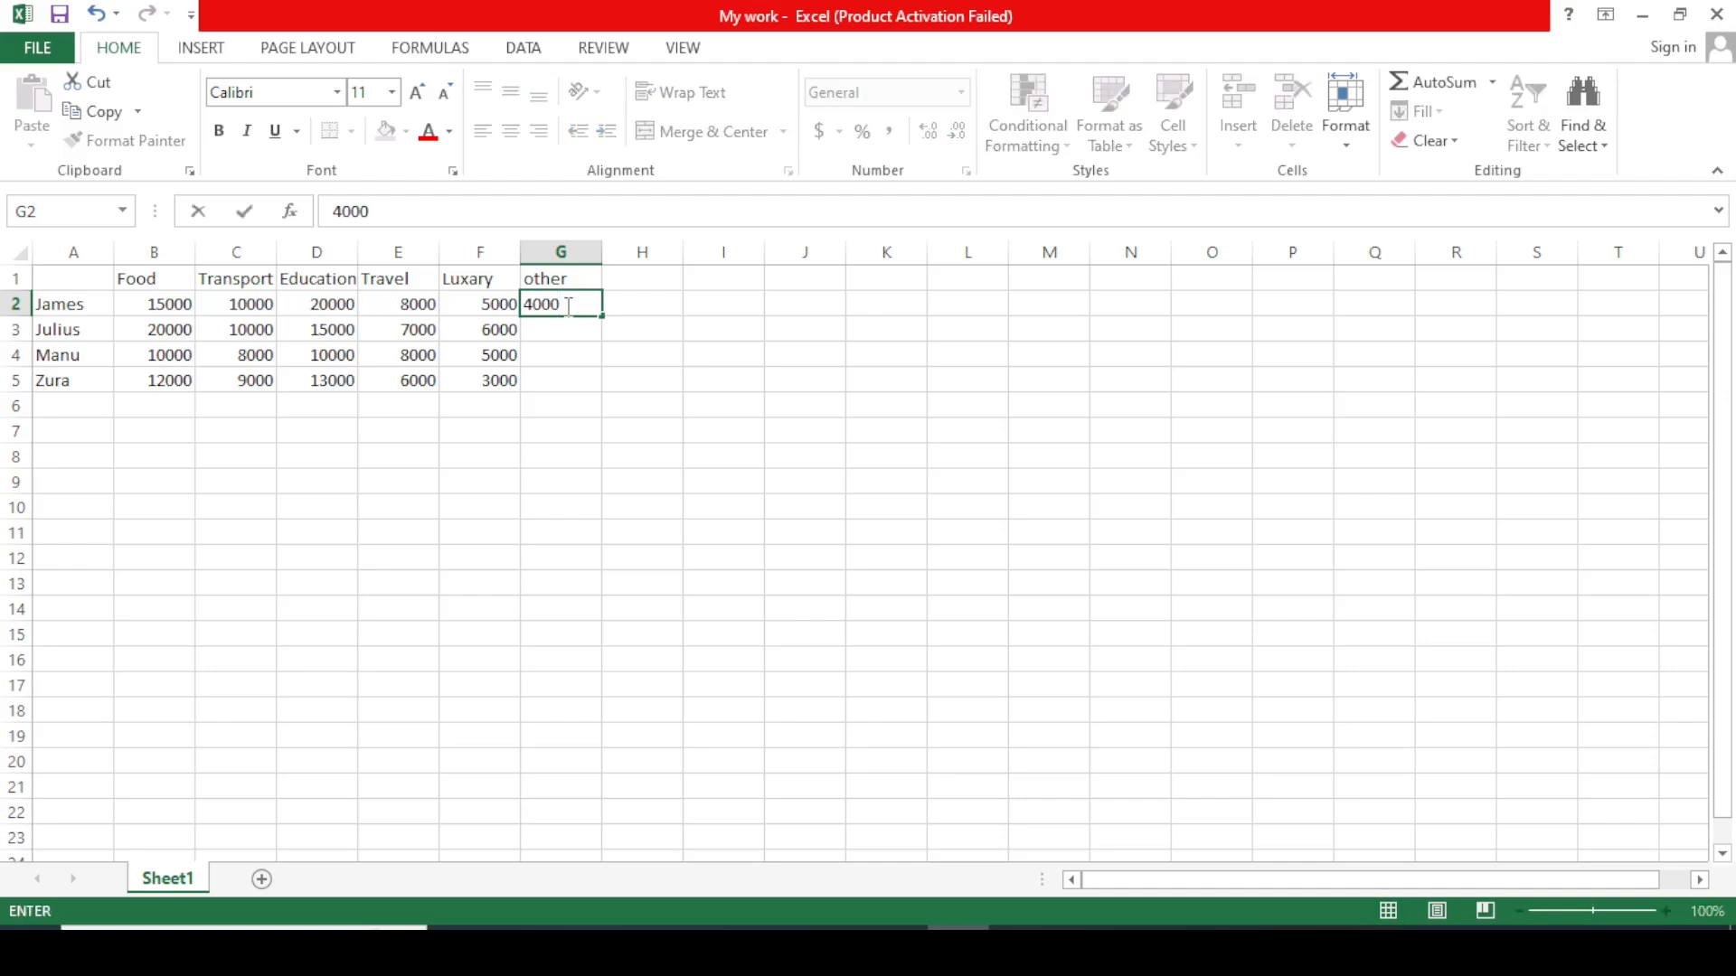
key("Return")
type("3000")
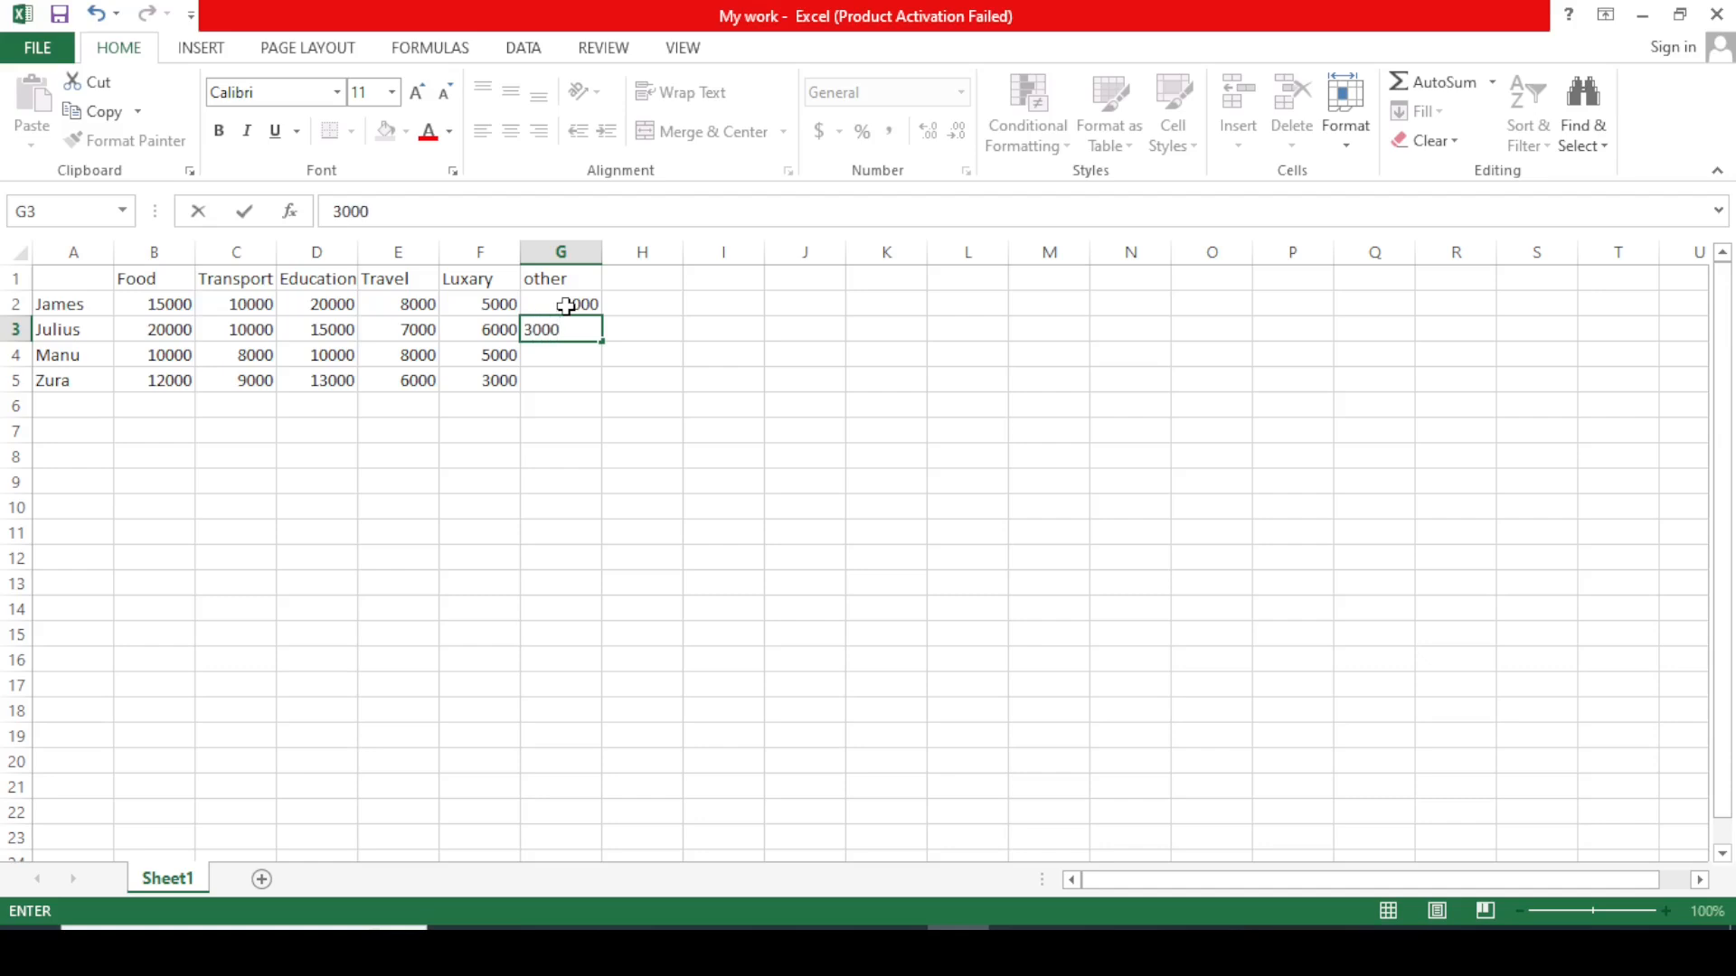
key("Return")
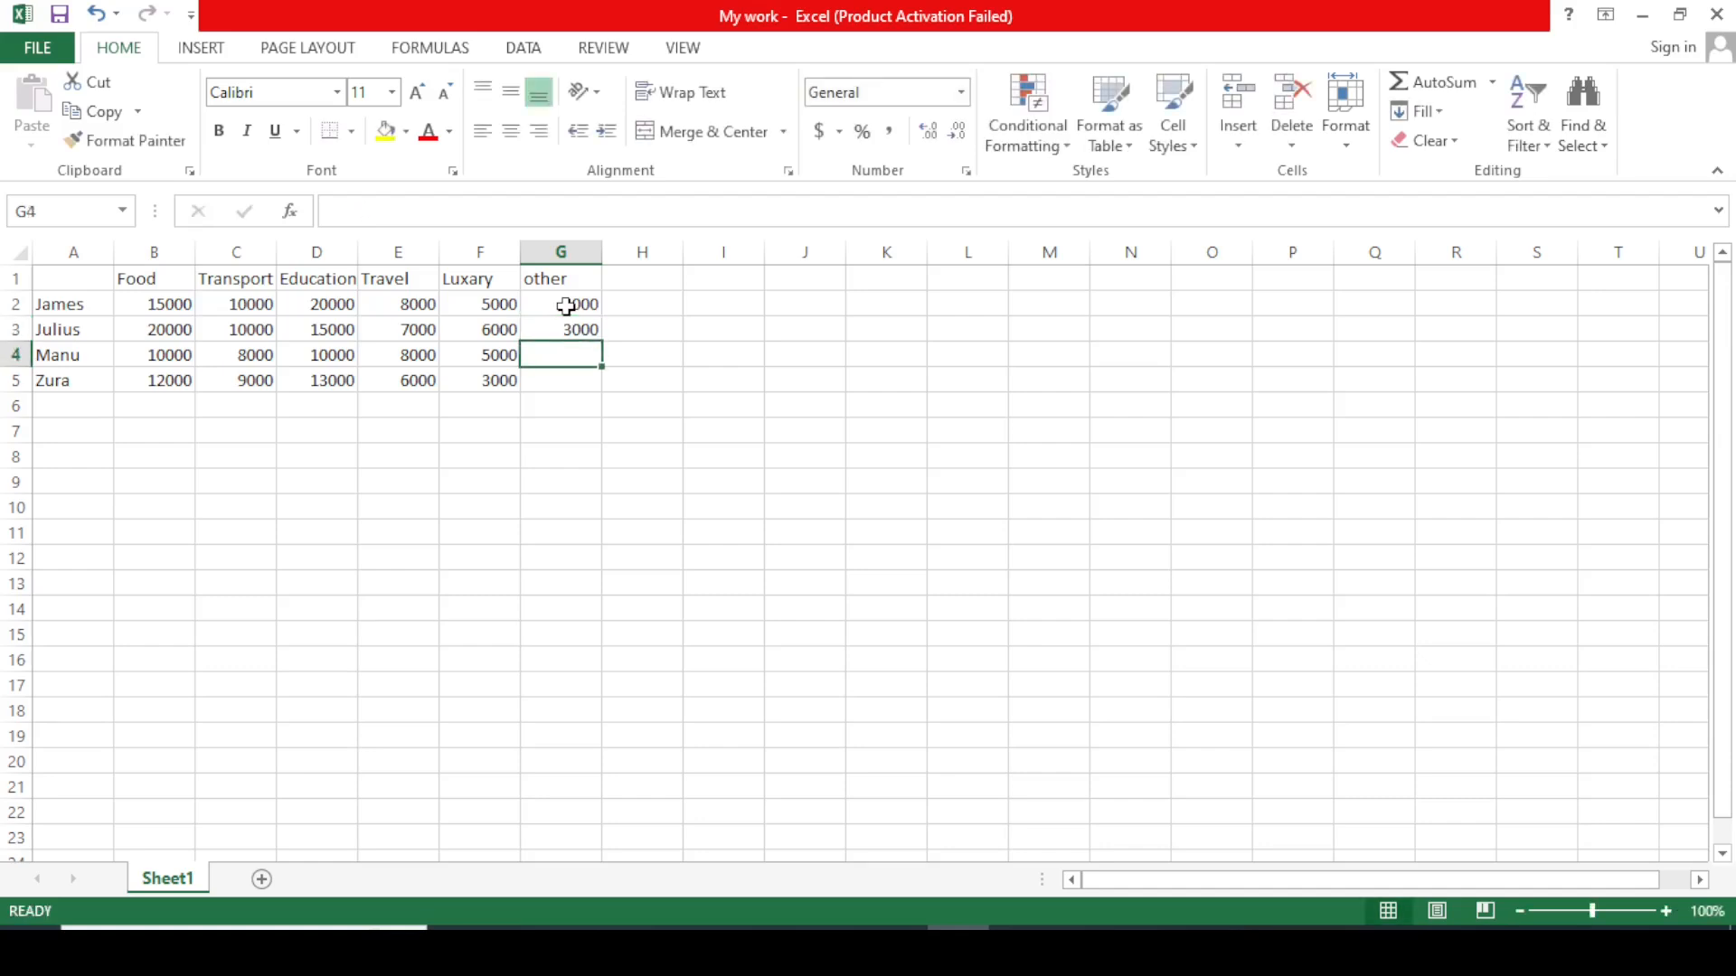
type("3000")
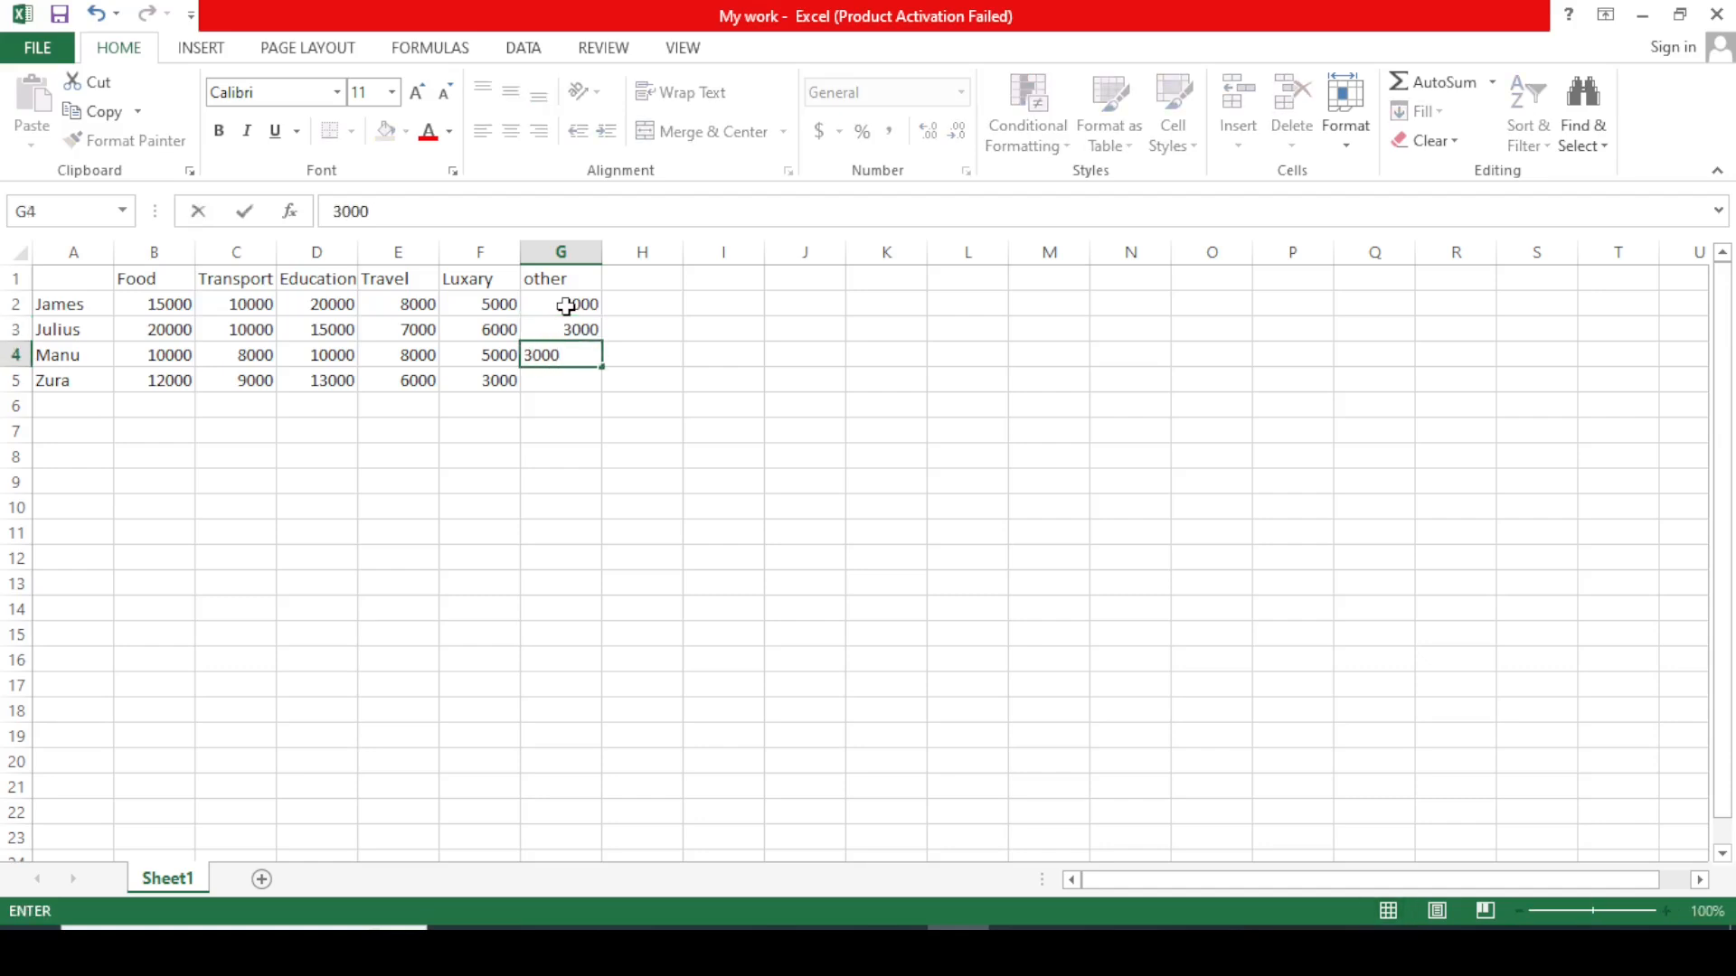
key("Return")
type("200")
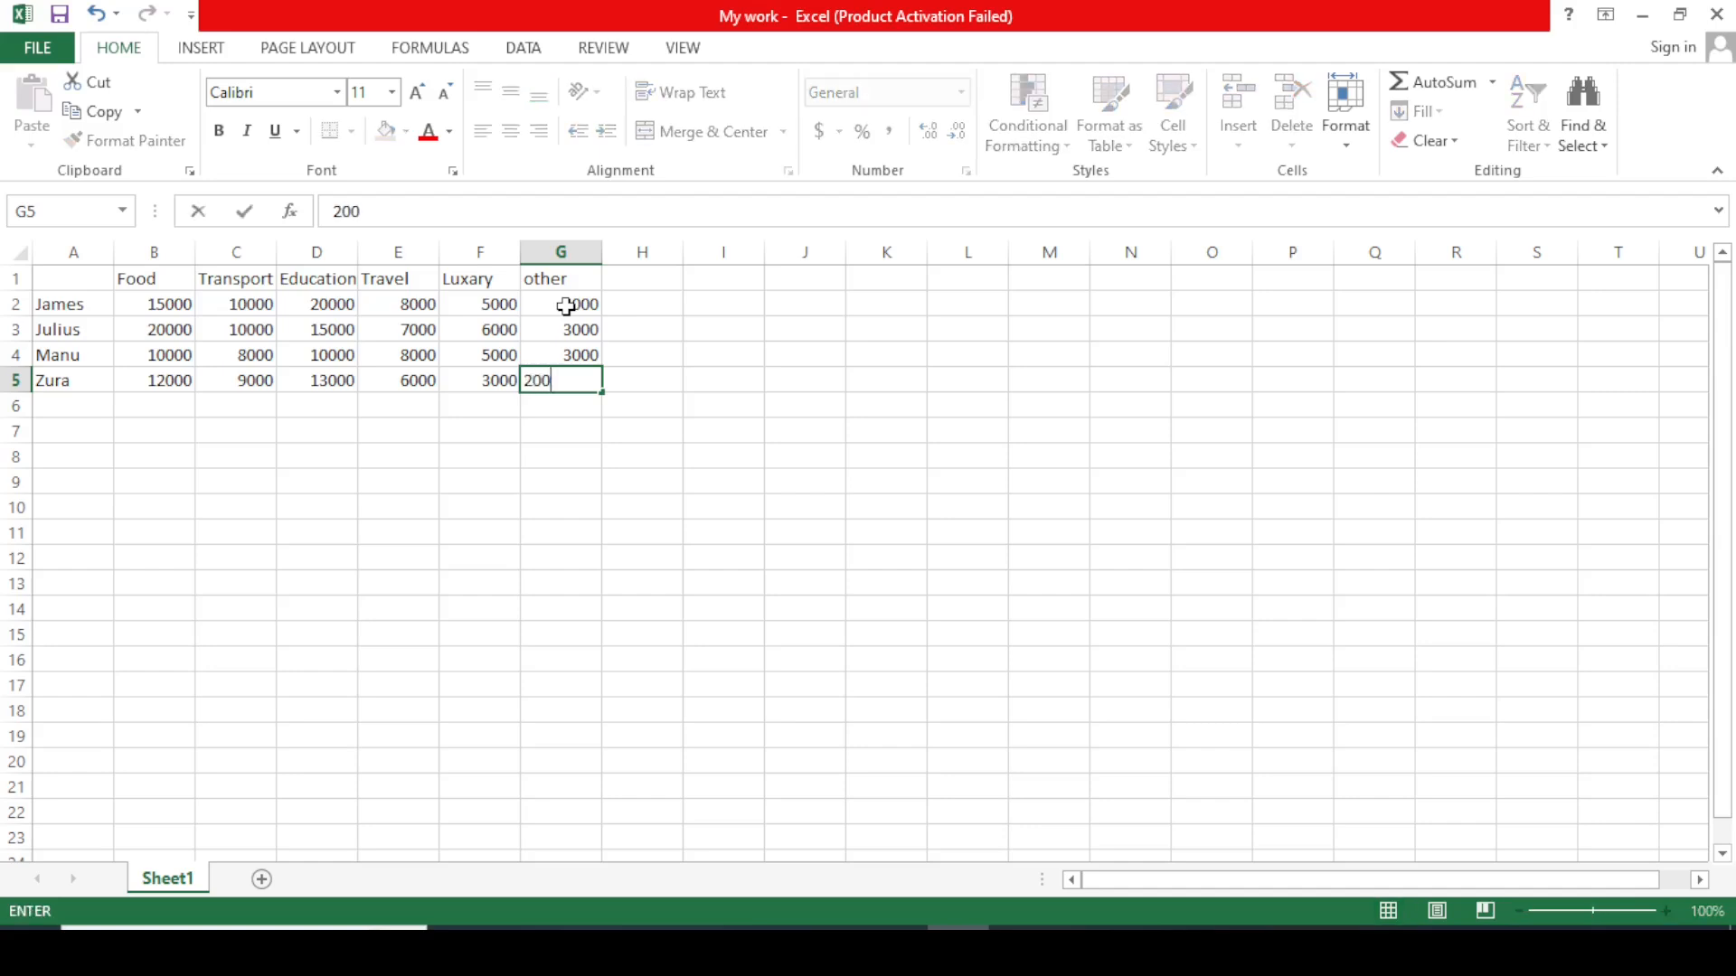
type("0")
left_click(697, 438)
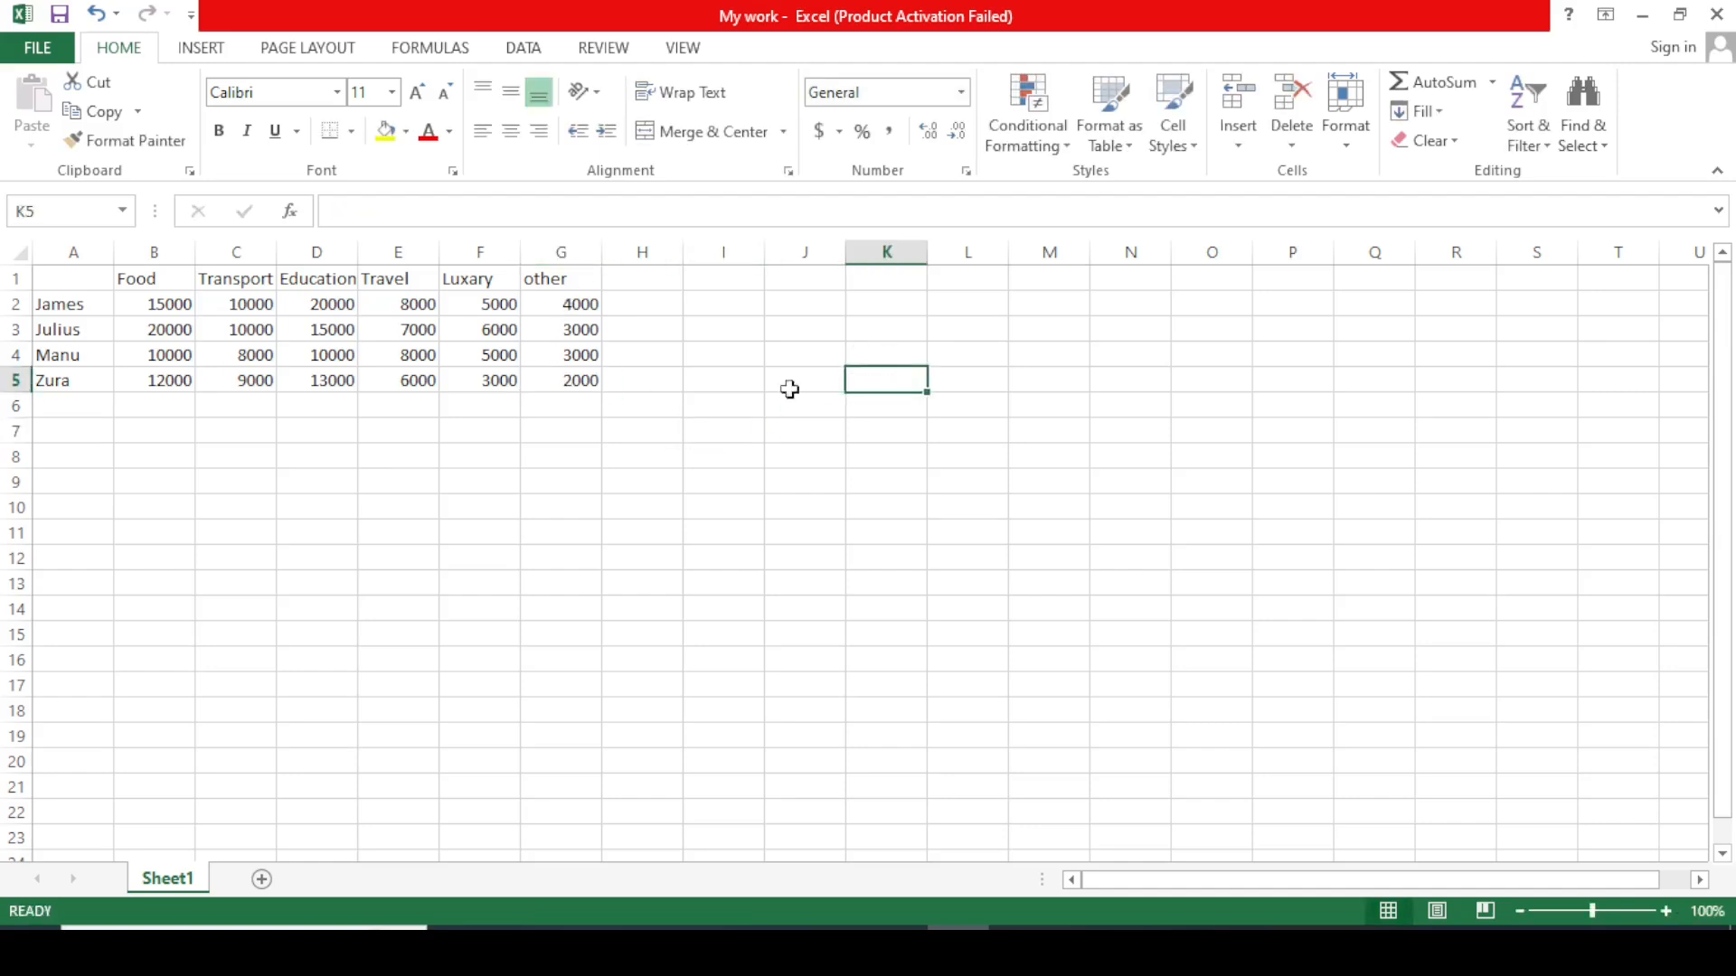
left_click(649, 281)
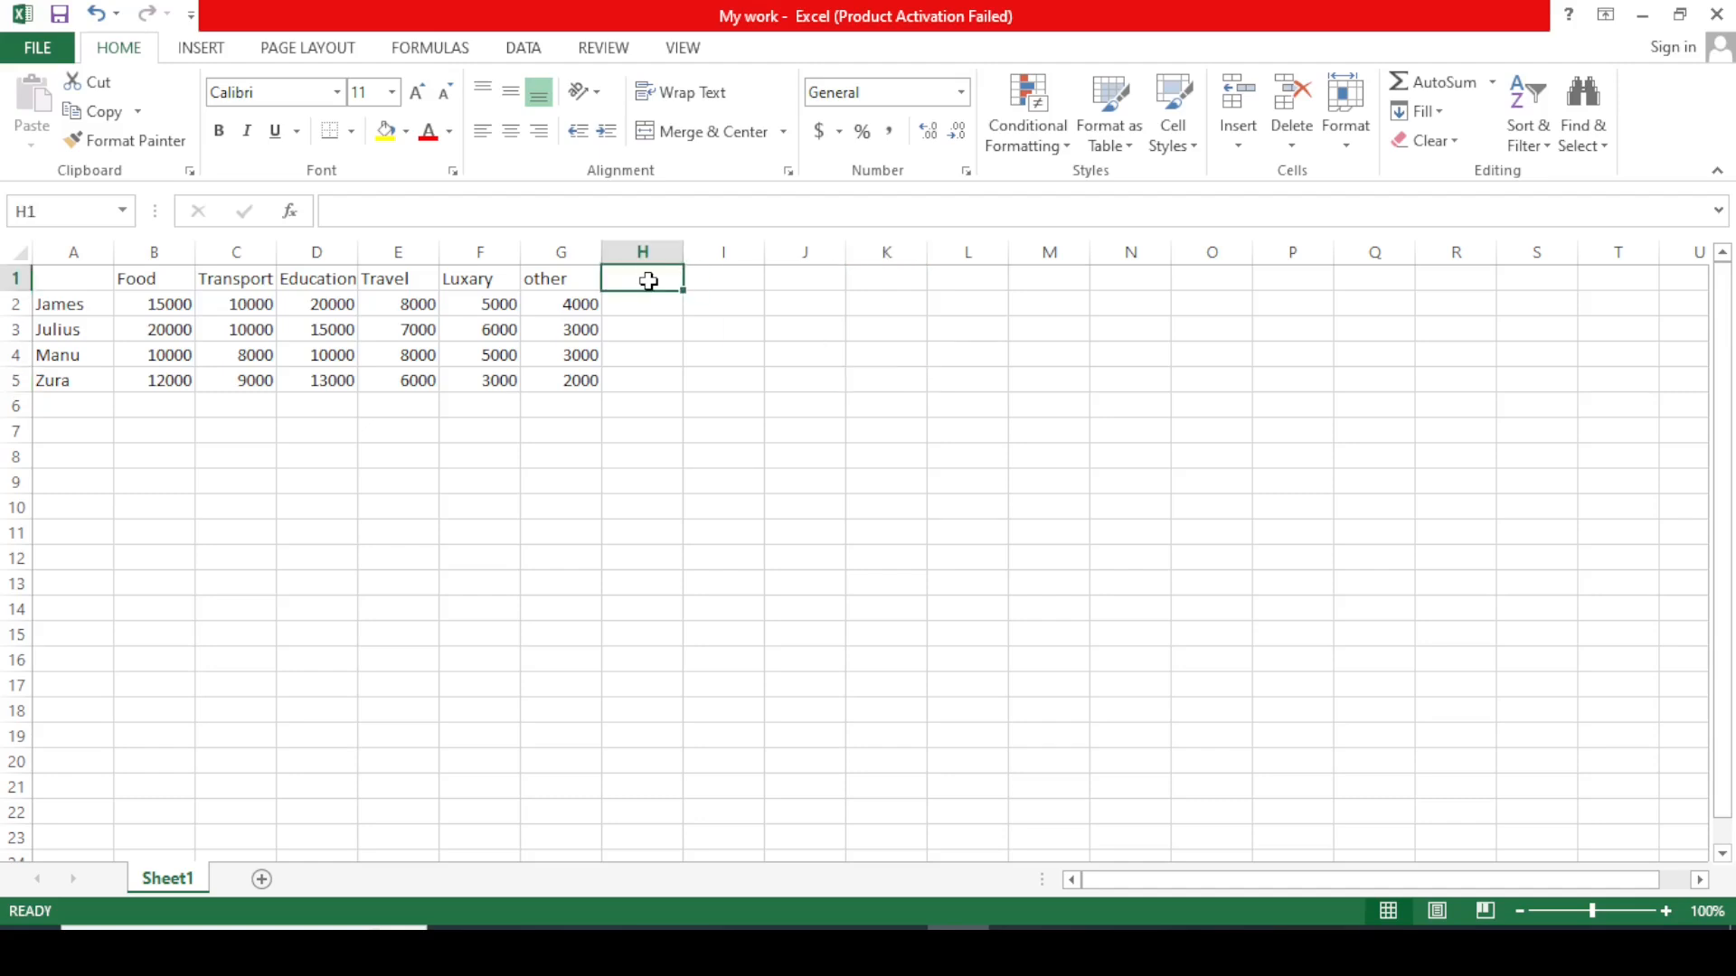
type("total")
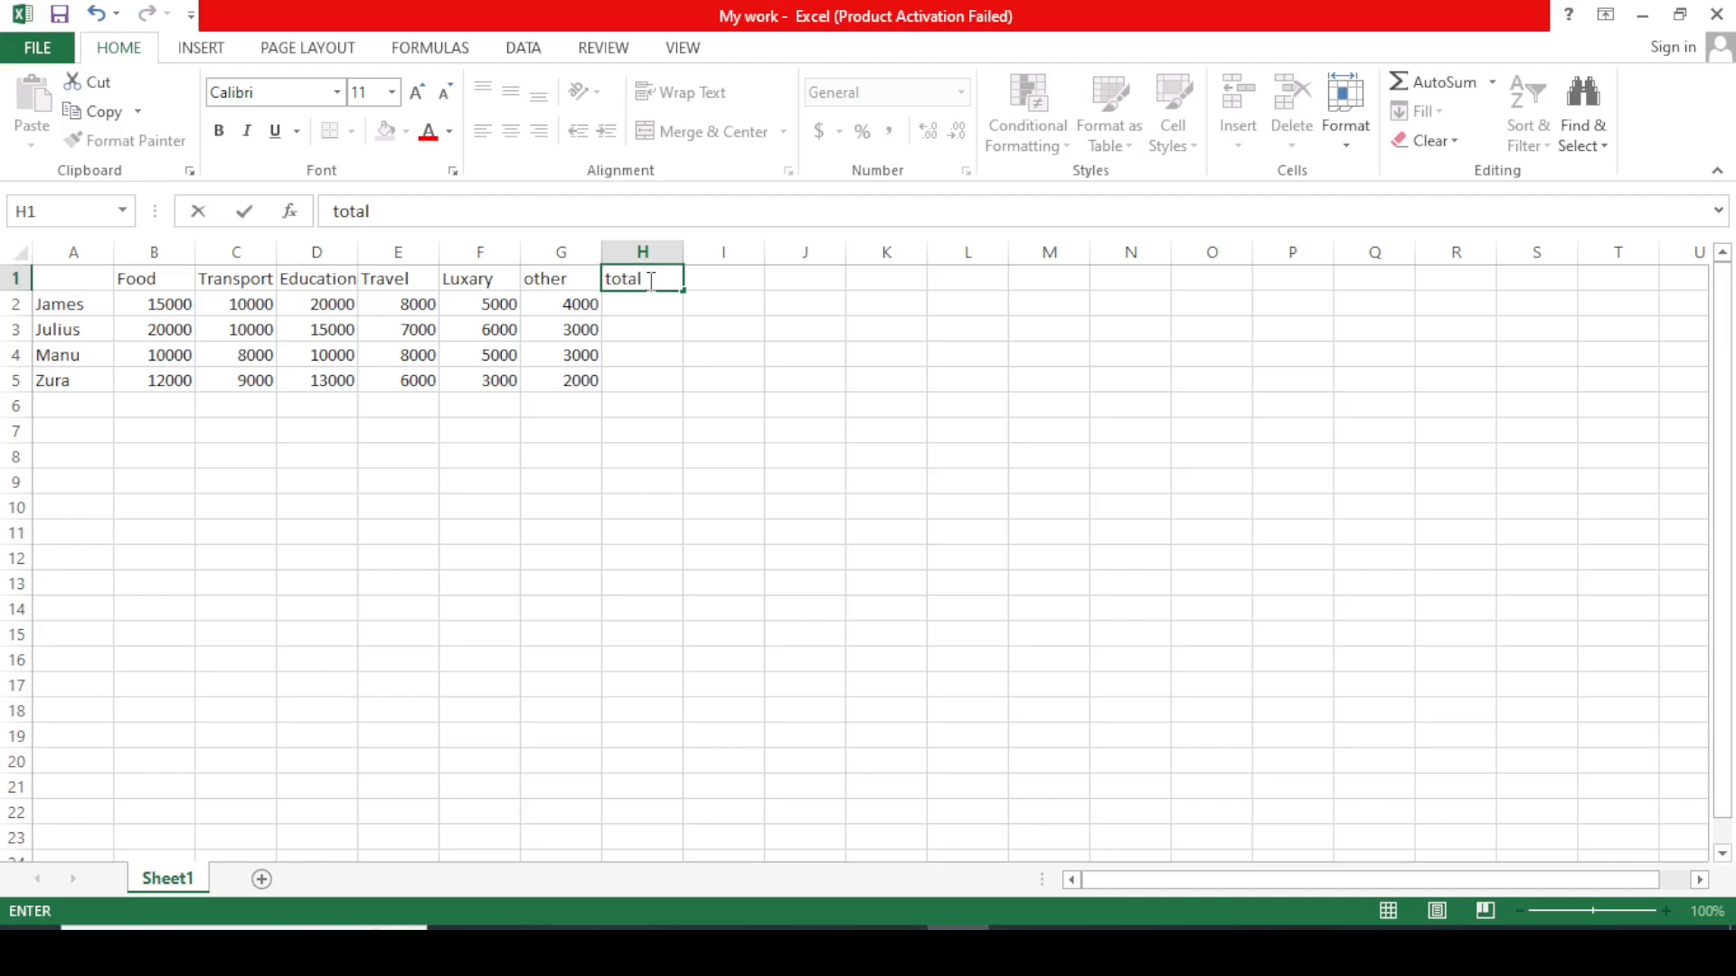
left_click(916, 353)
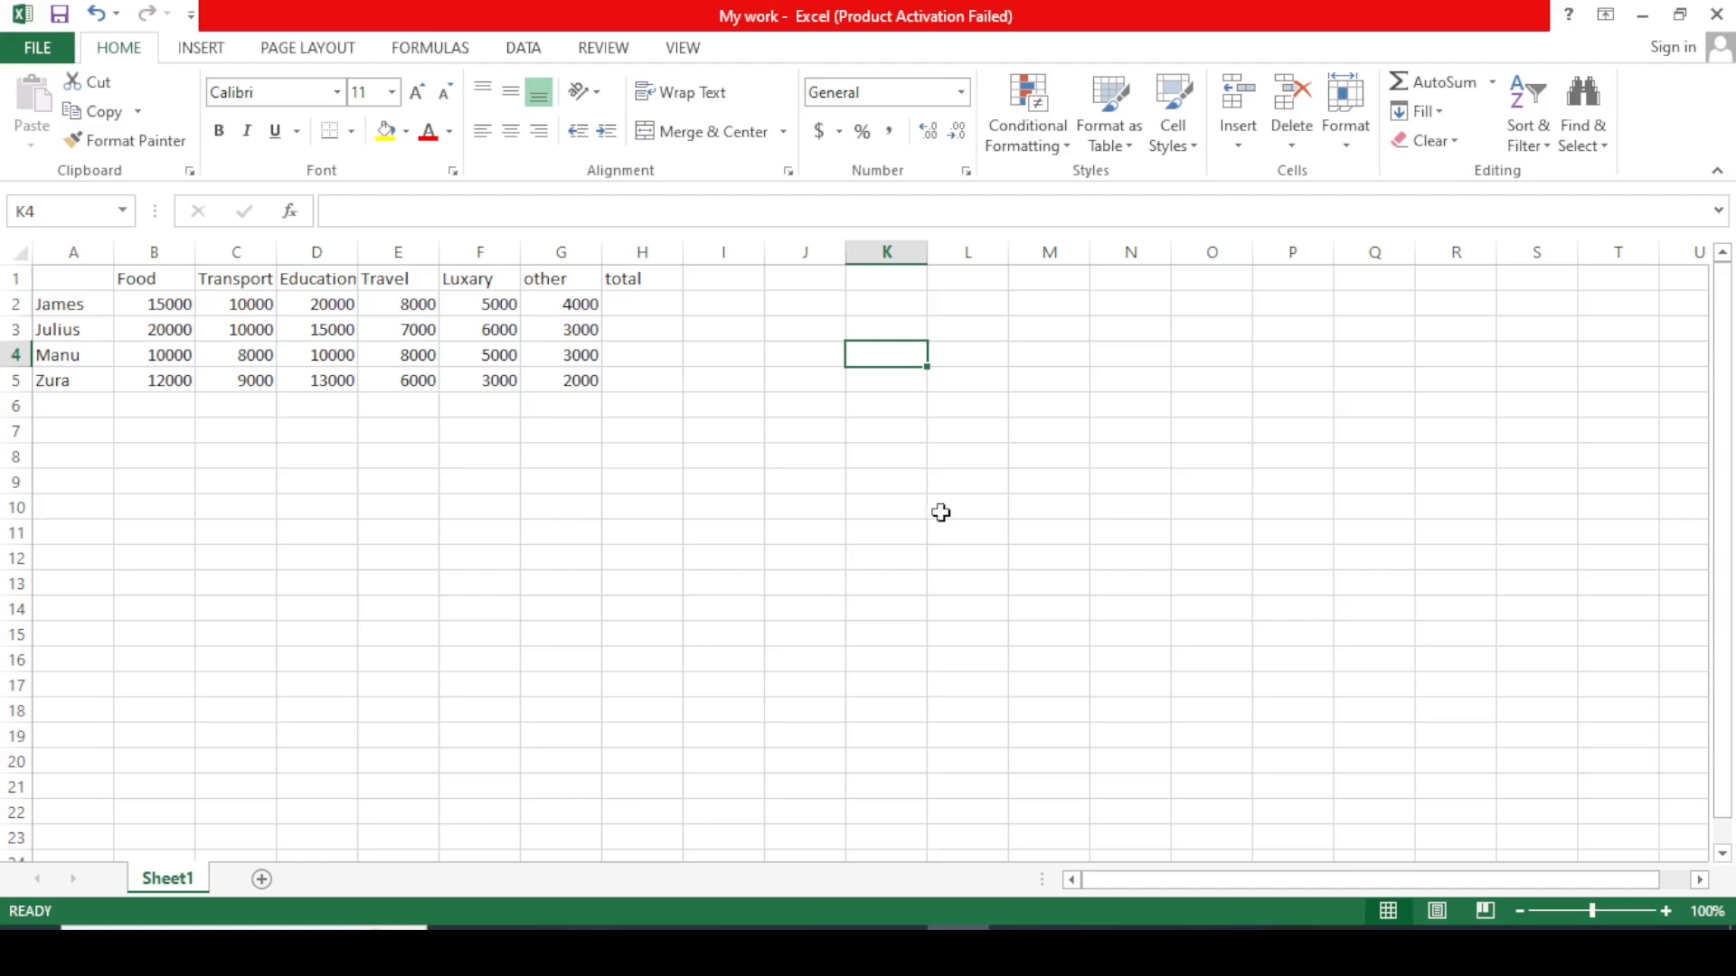
left_click(981, 506)
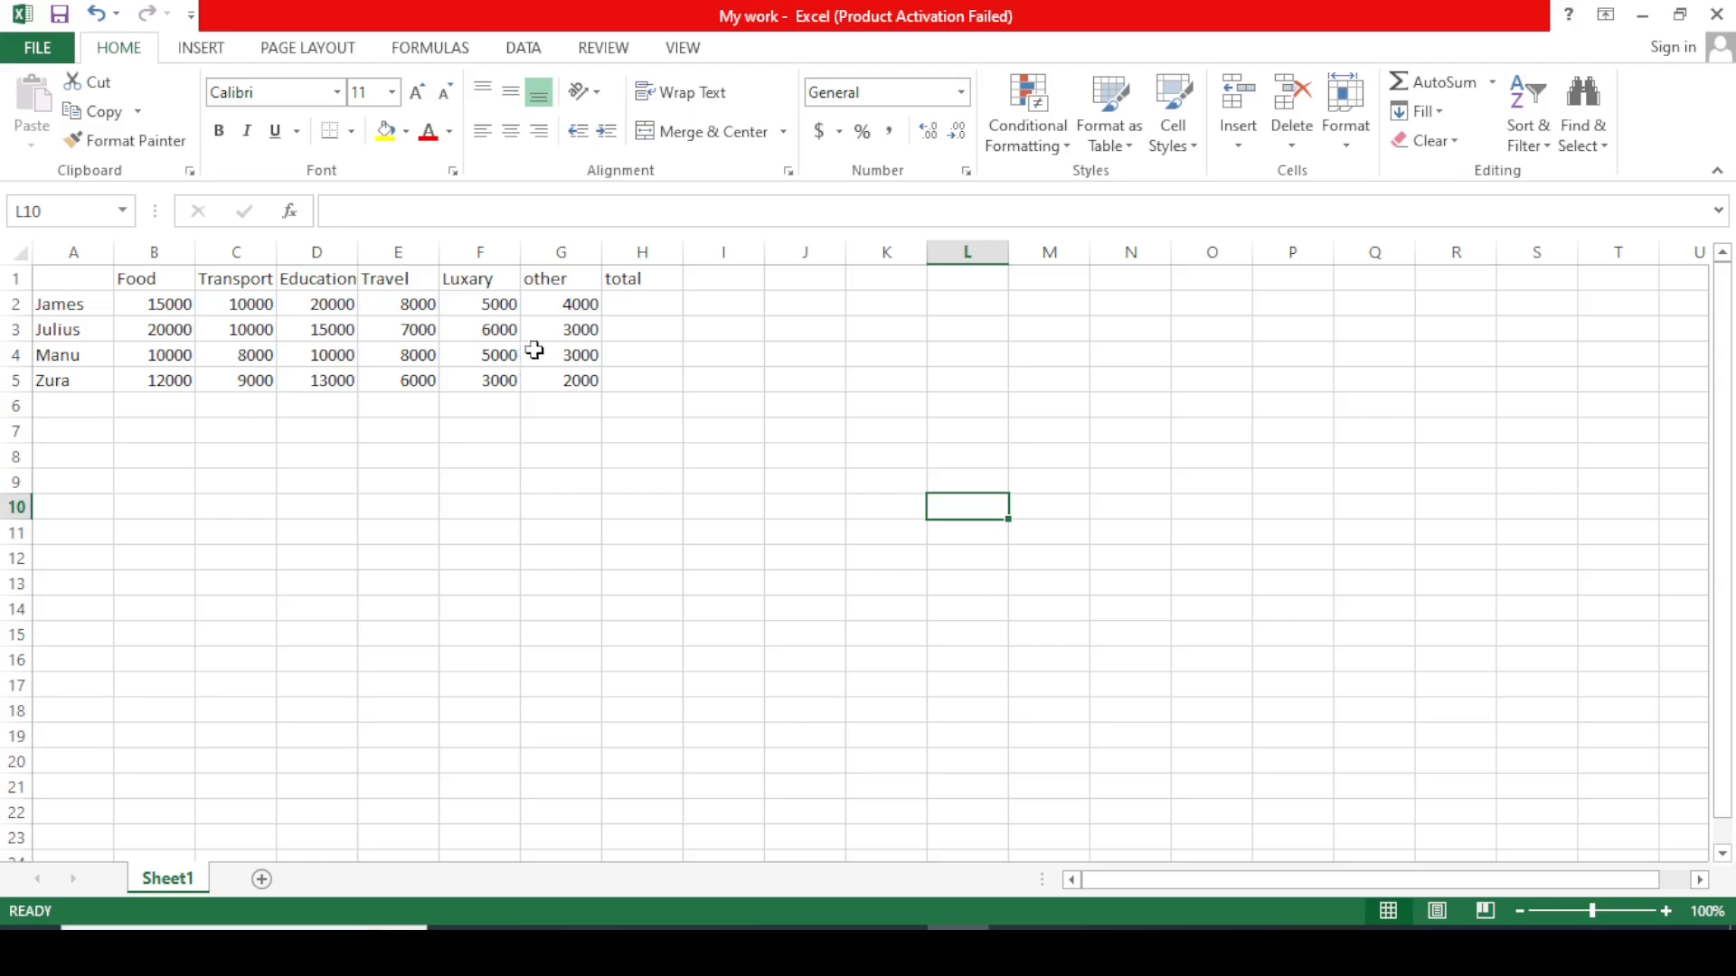
left_click(638, 306)
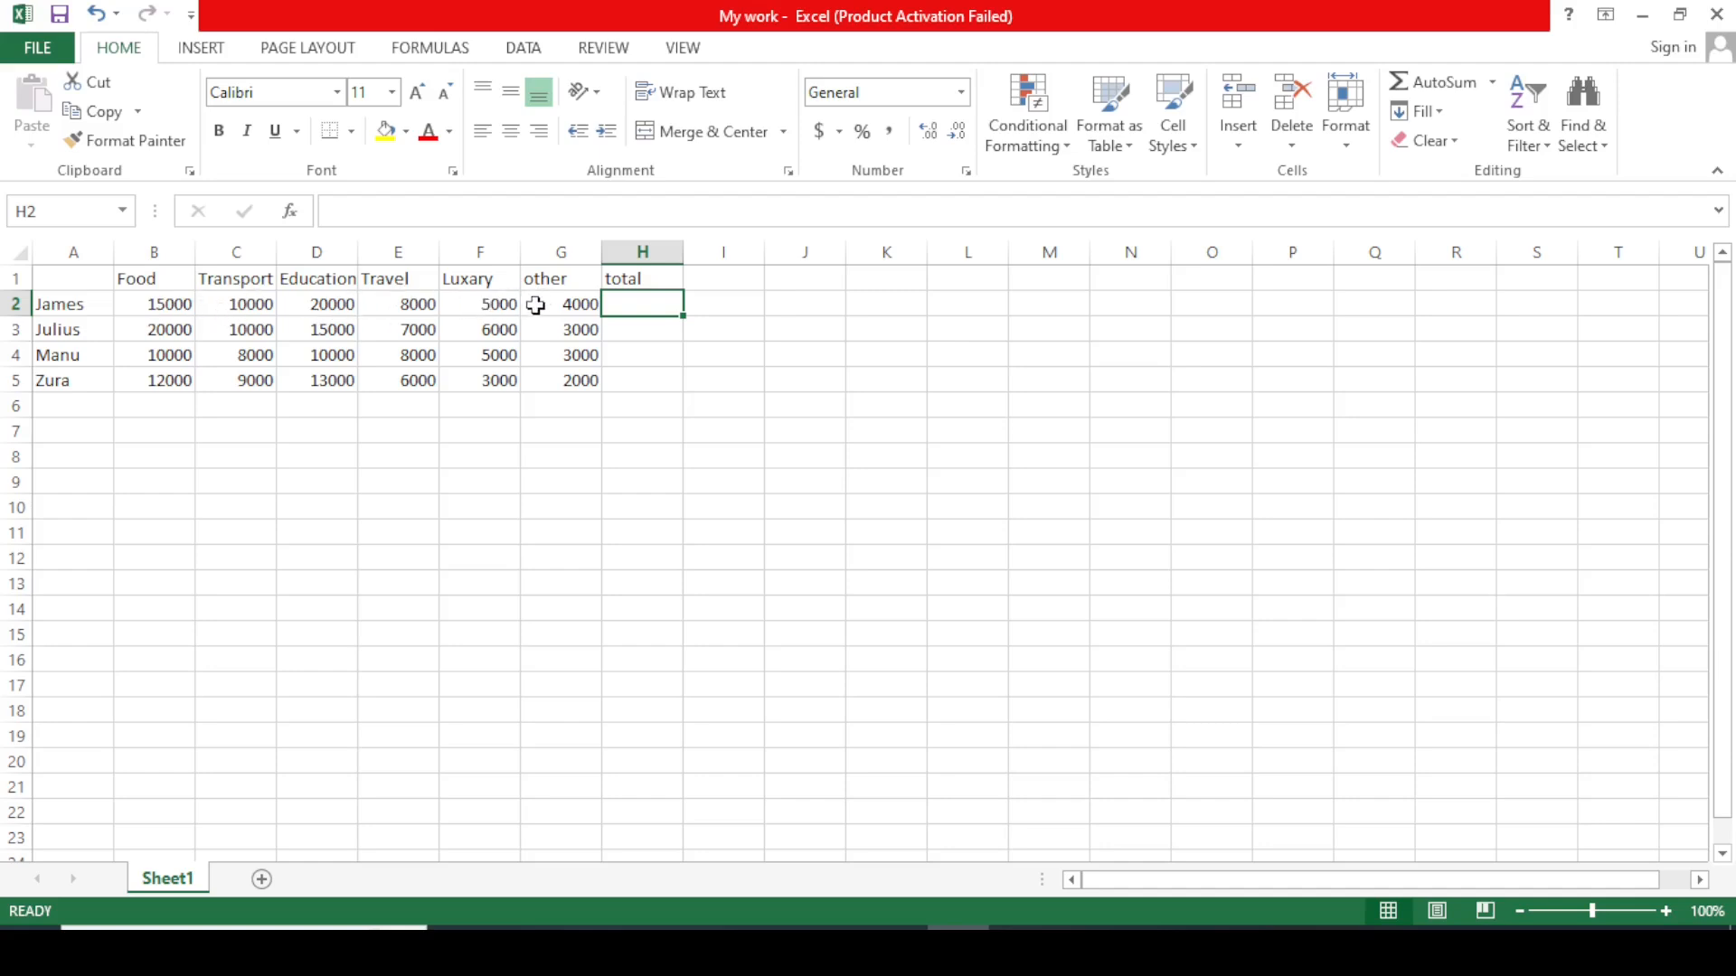
Enter =B2+C2+D2+E2+F2+G2 in H2 to total the first row as 62000.
left_click(732, 323)
left_click(620, 310)
type("=")
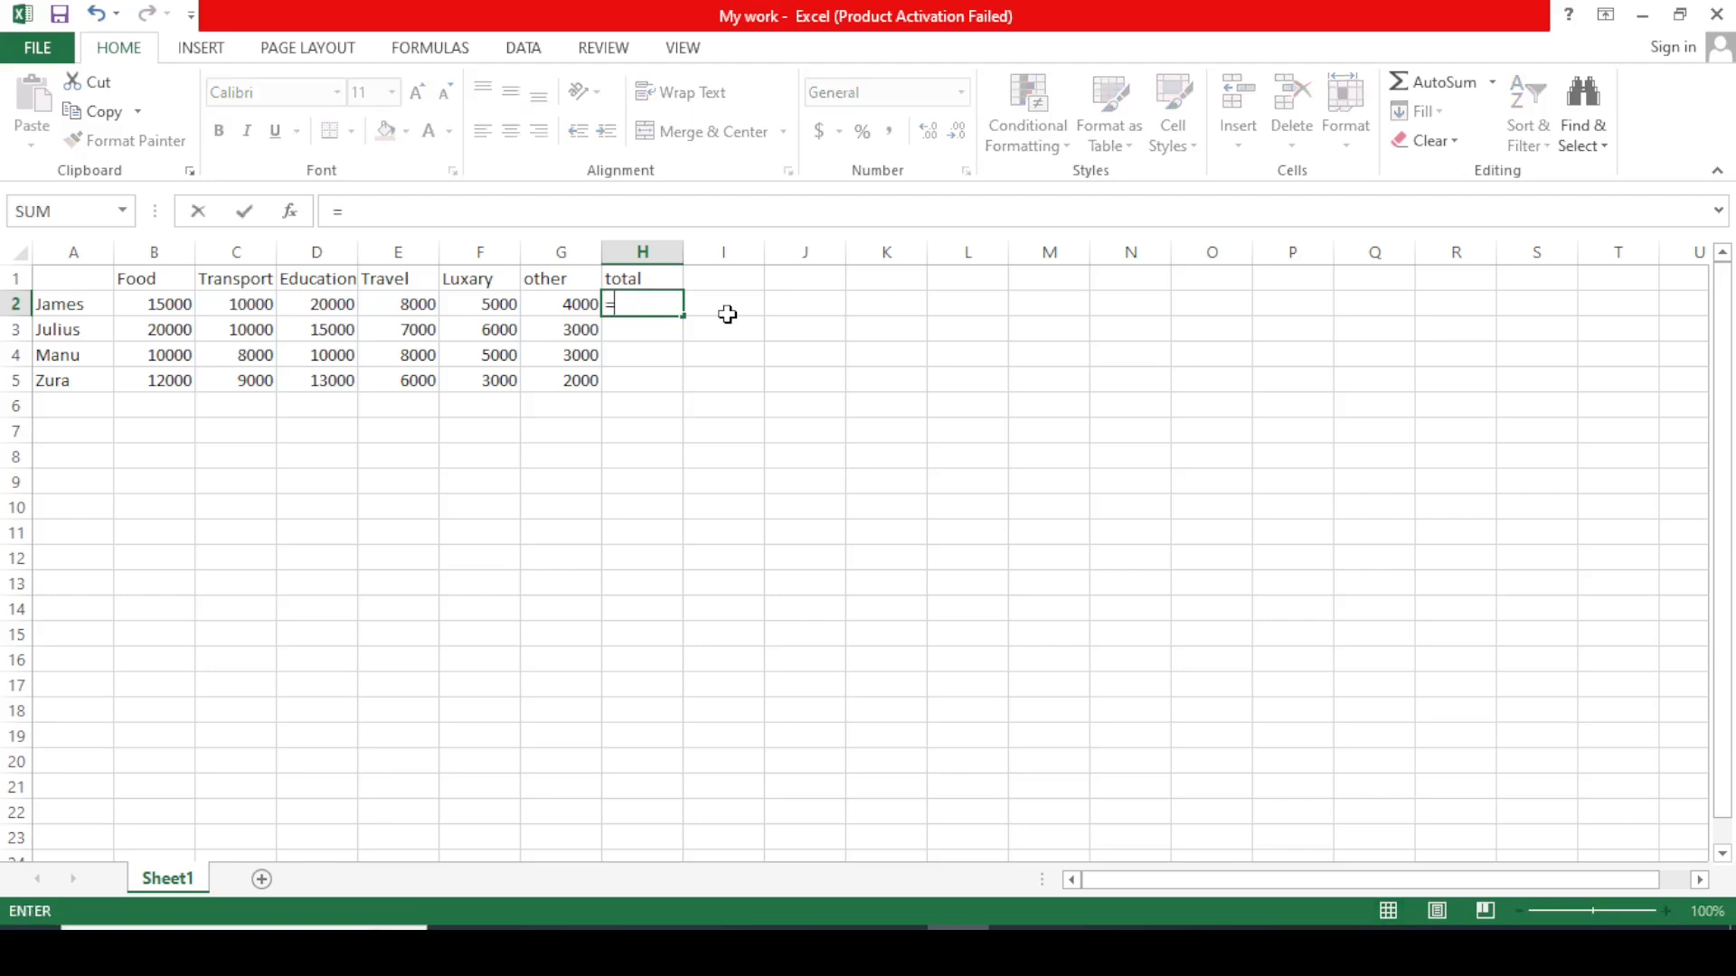
left_click(178, 308)
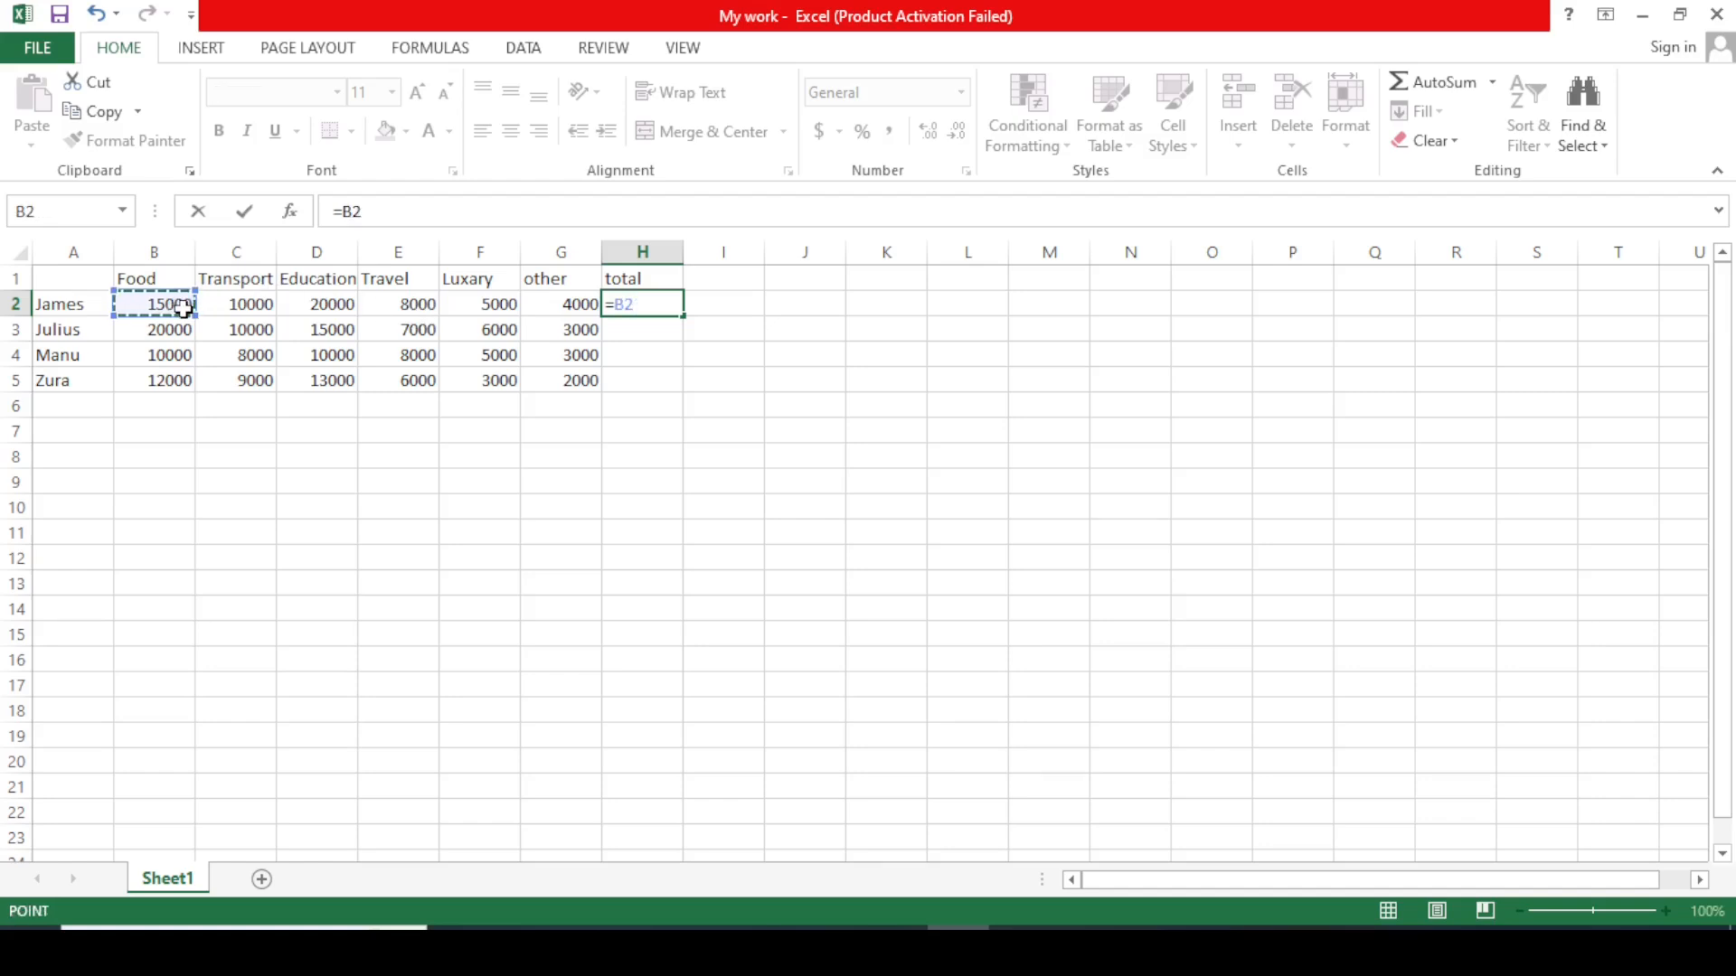
type("+")
left_click(224, 309)
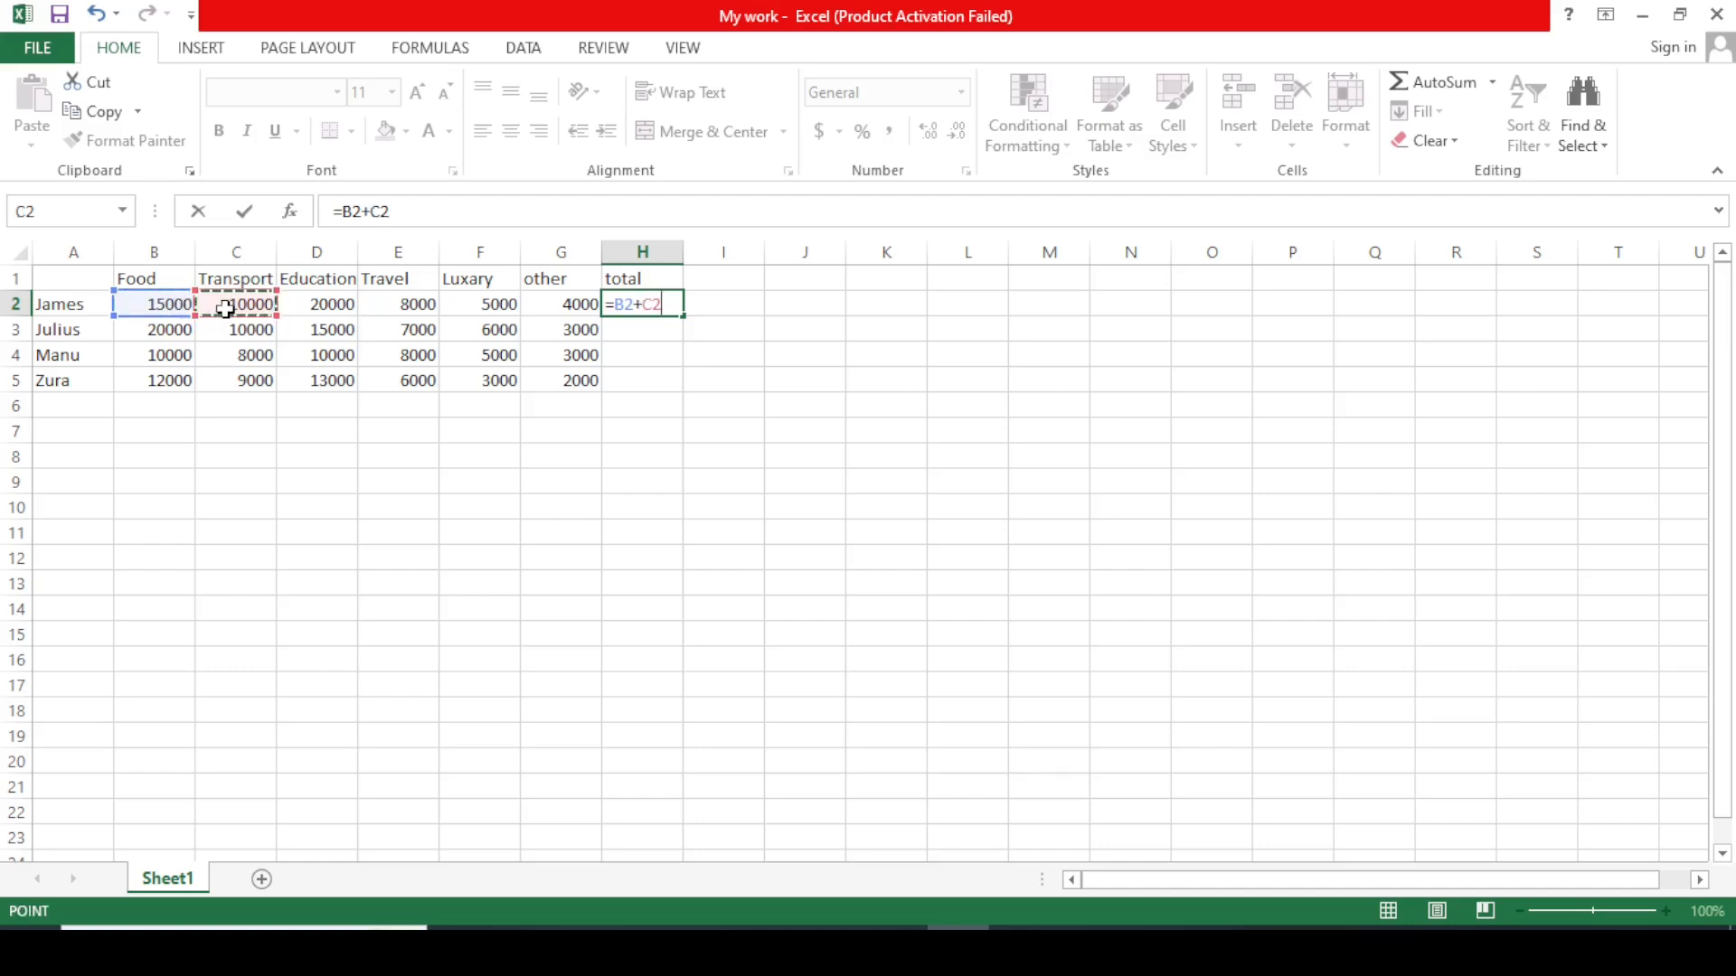
type("+")
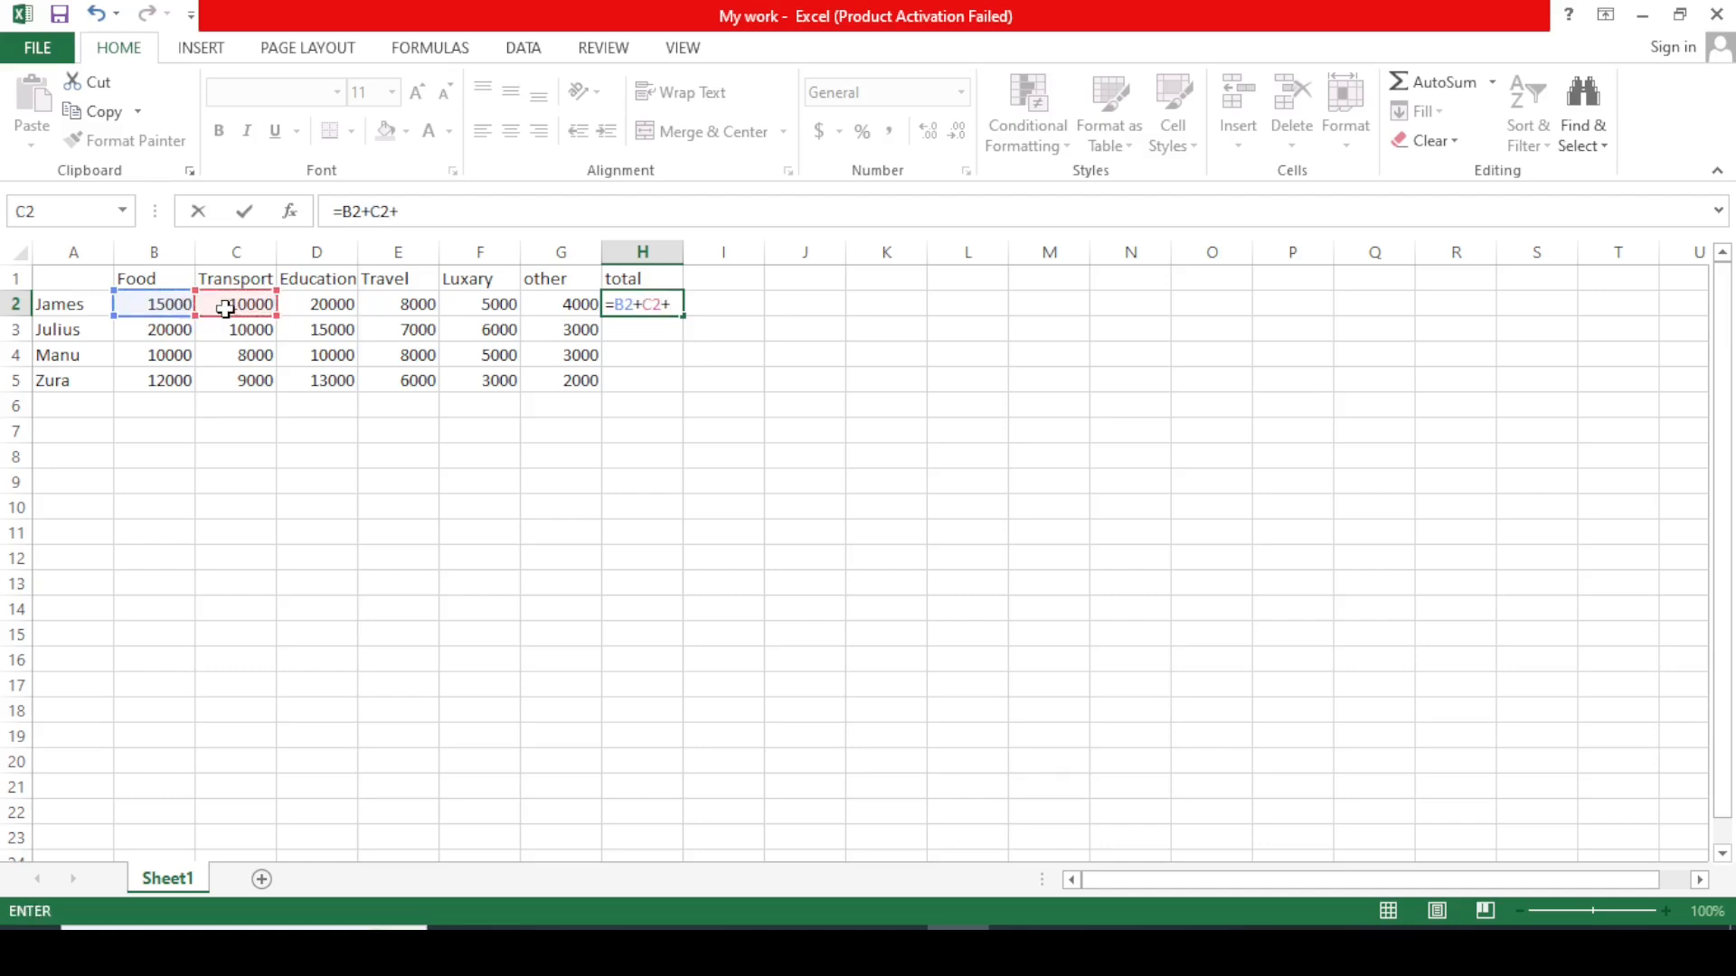
left_click(330, 305)
type("+")
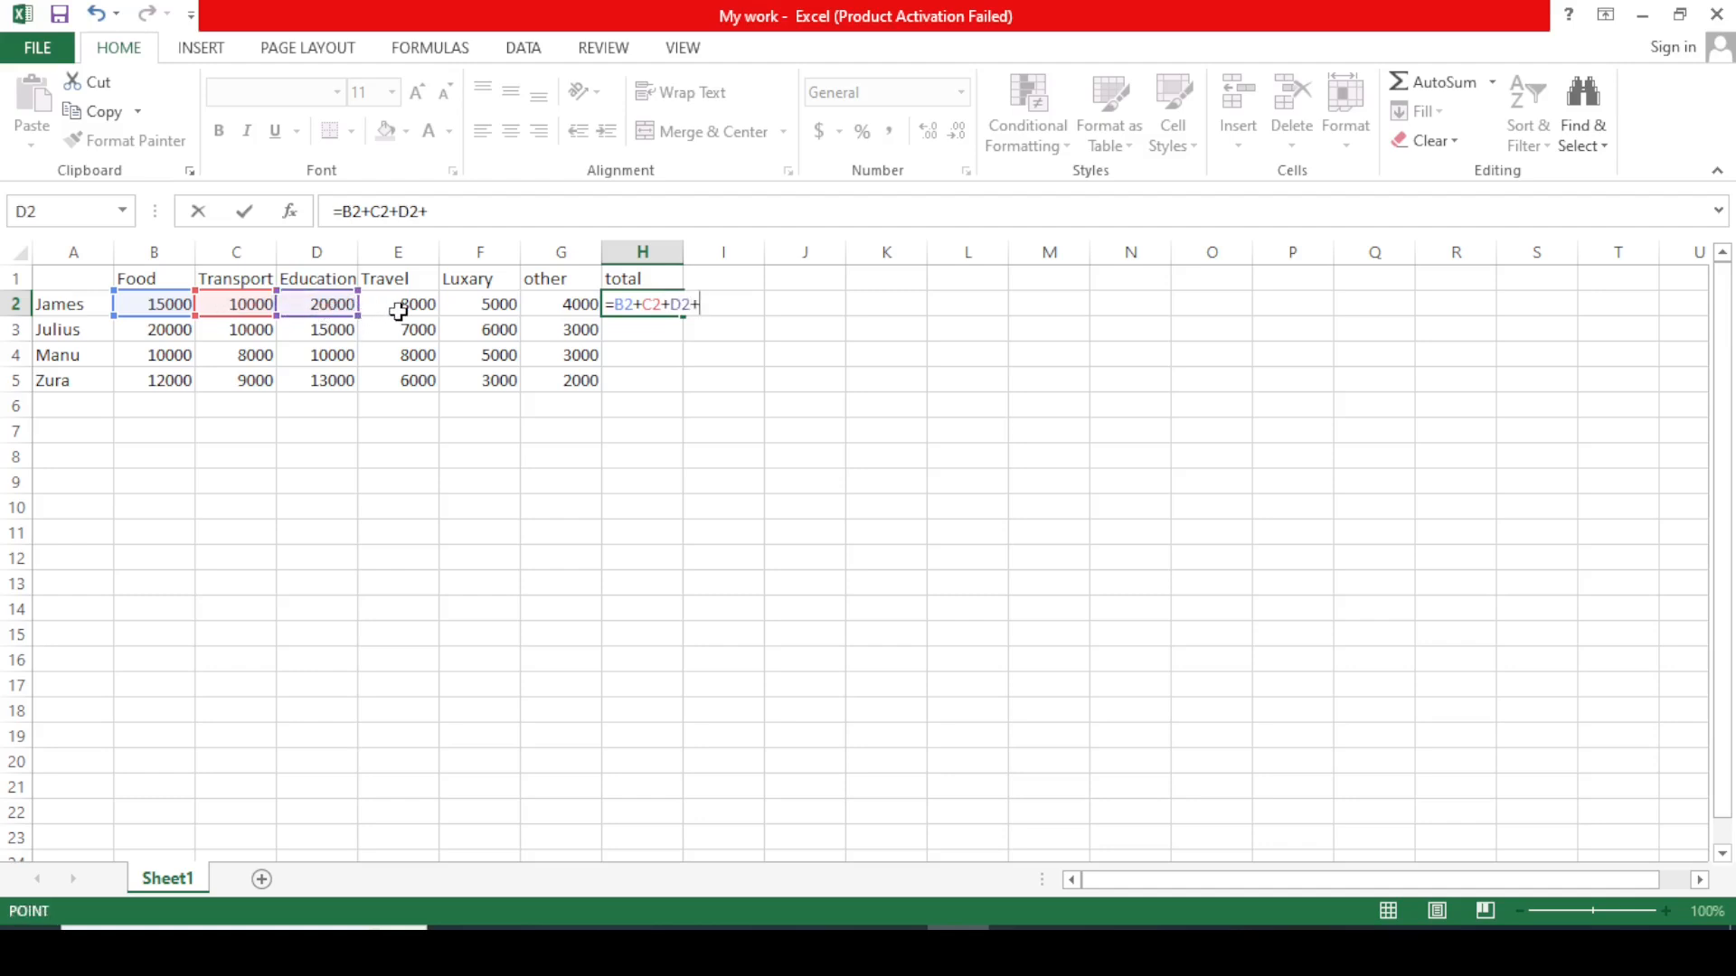
left_click(401, 307)
type("+")
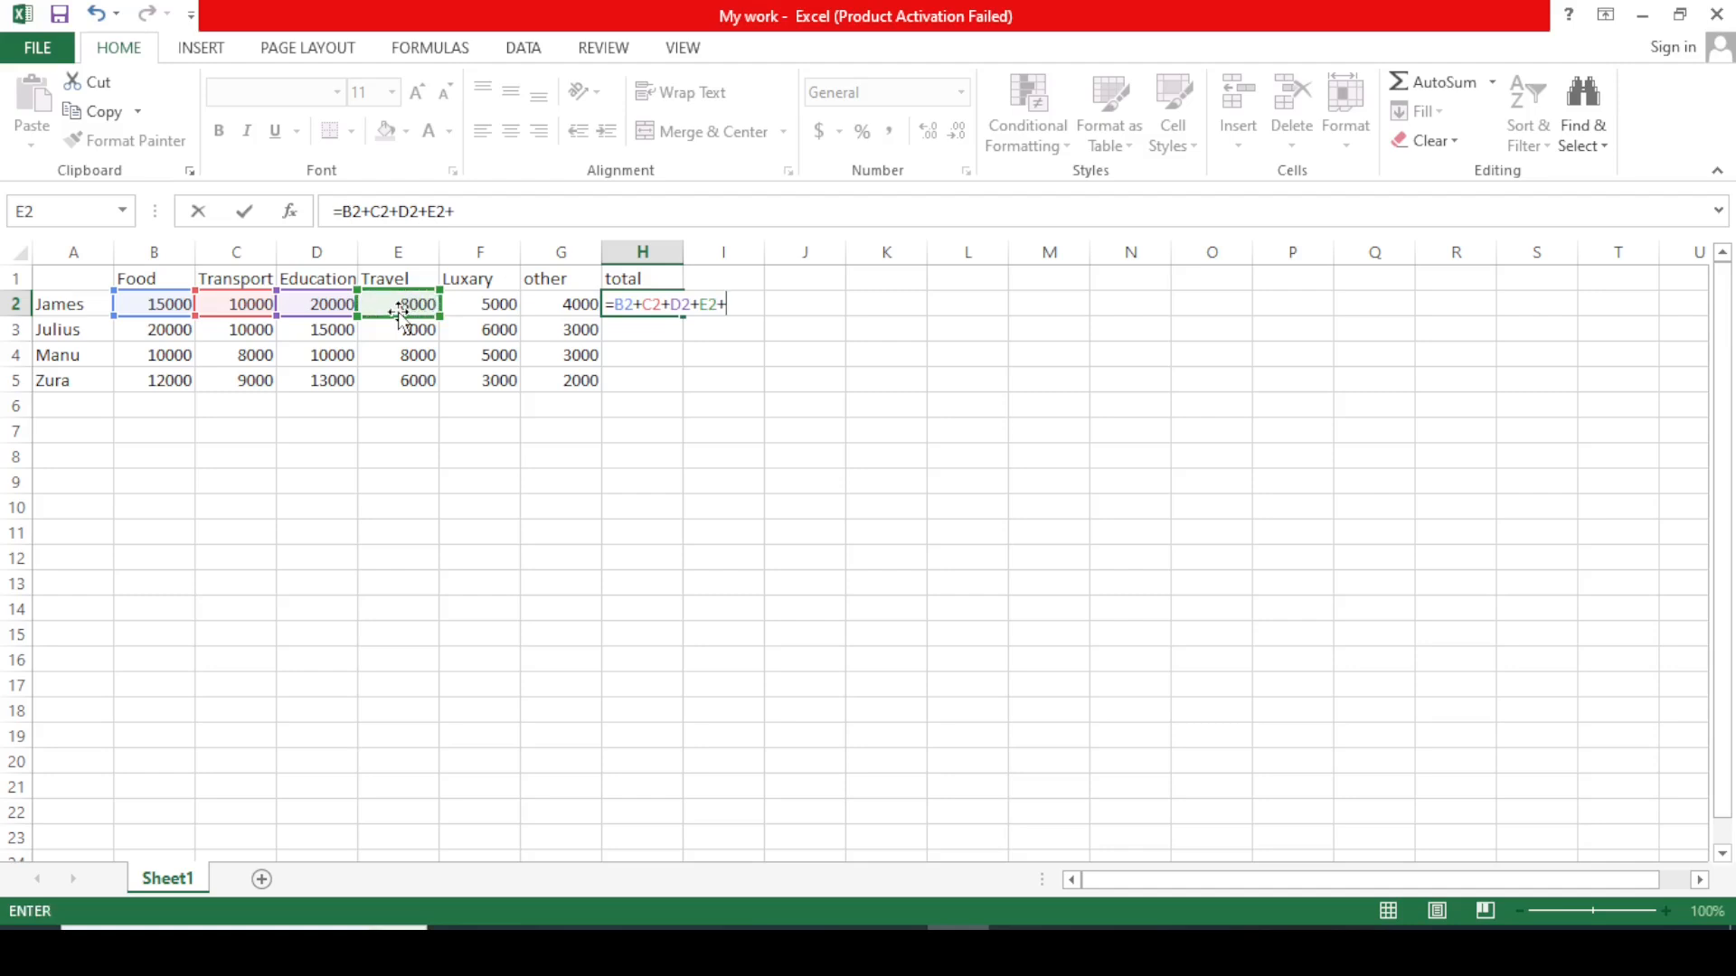
left_click(495, 303)
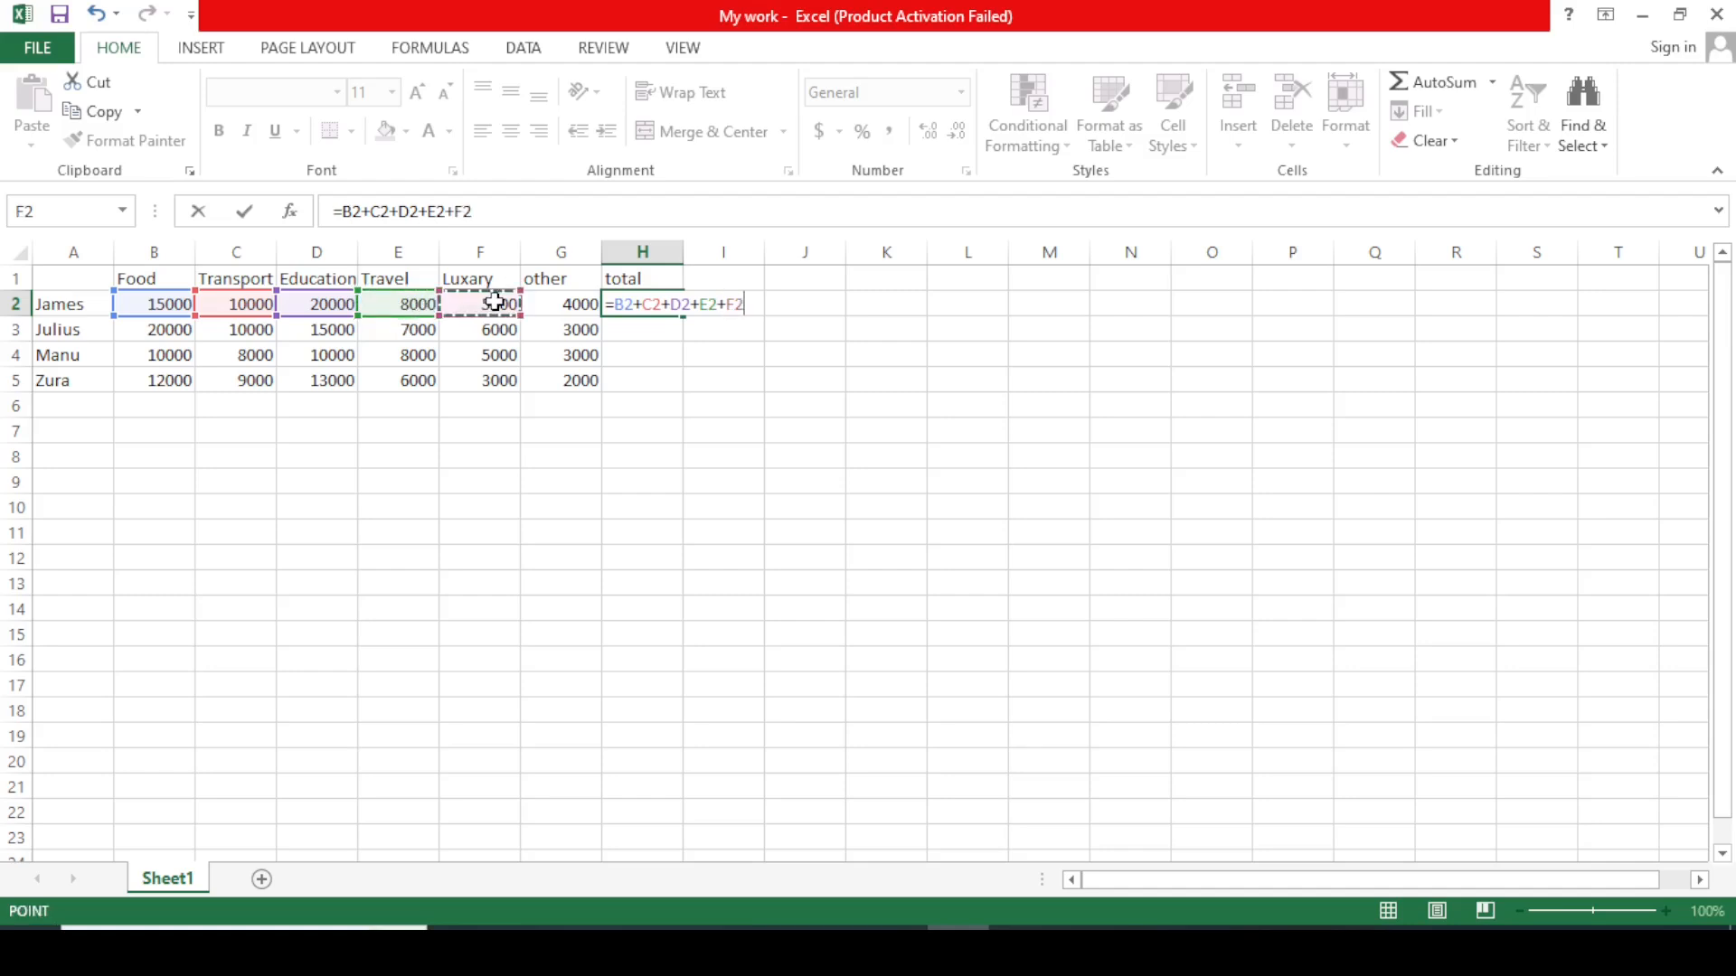
type("+")
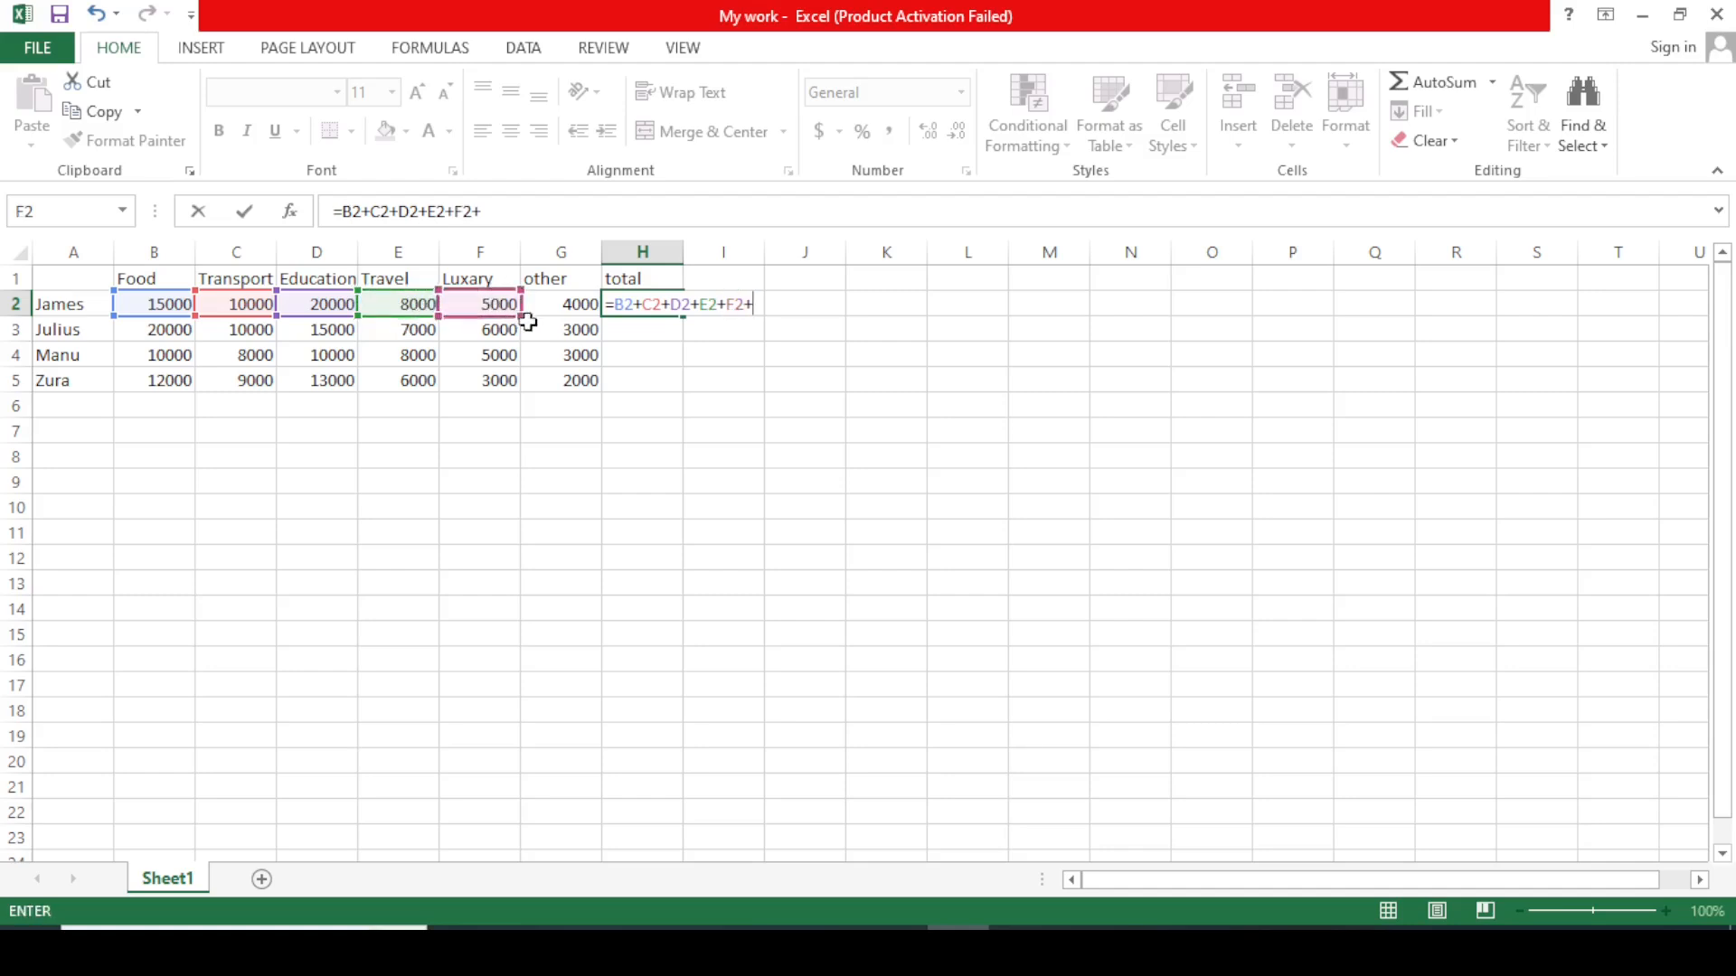
left_click(563, 306)
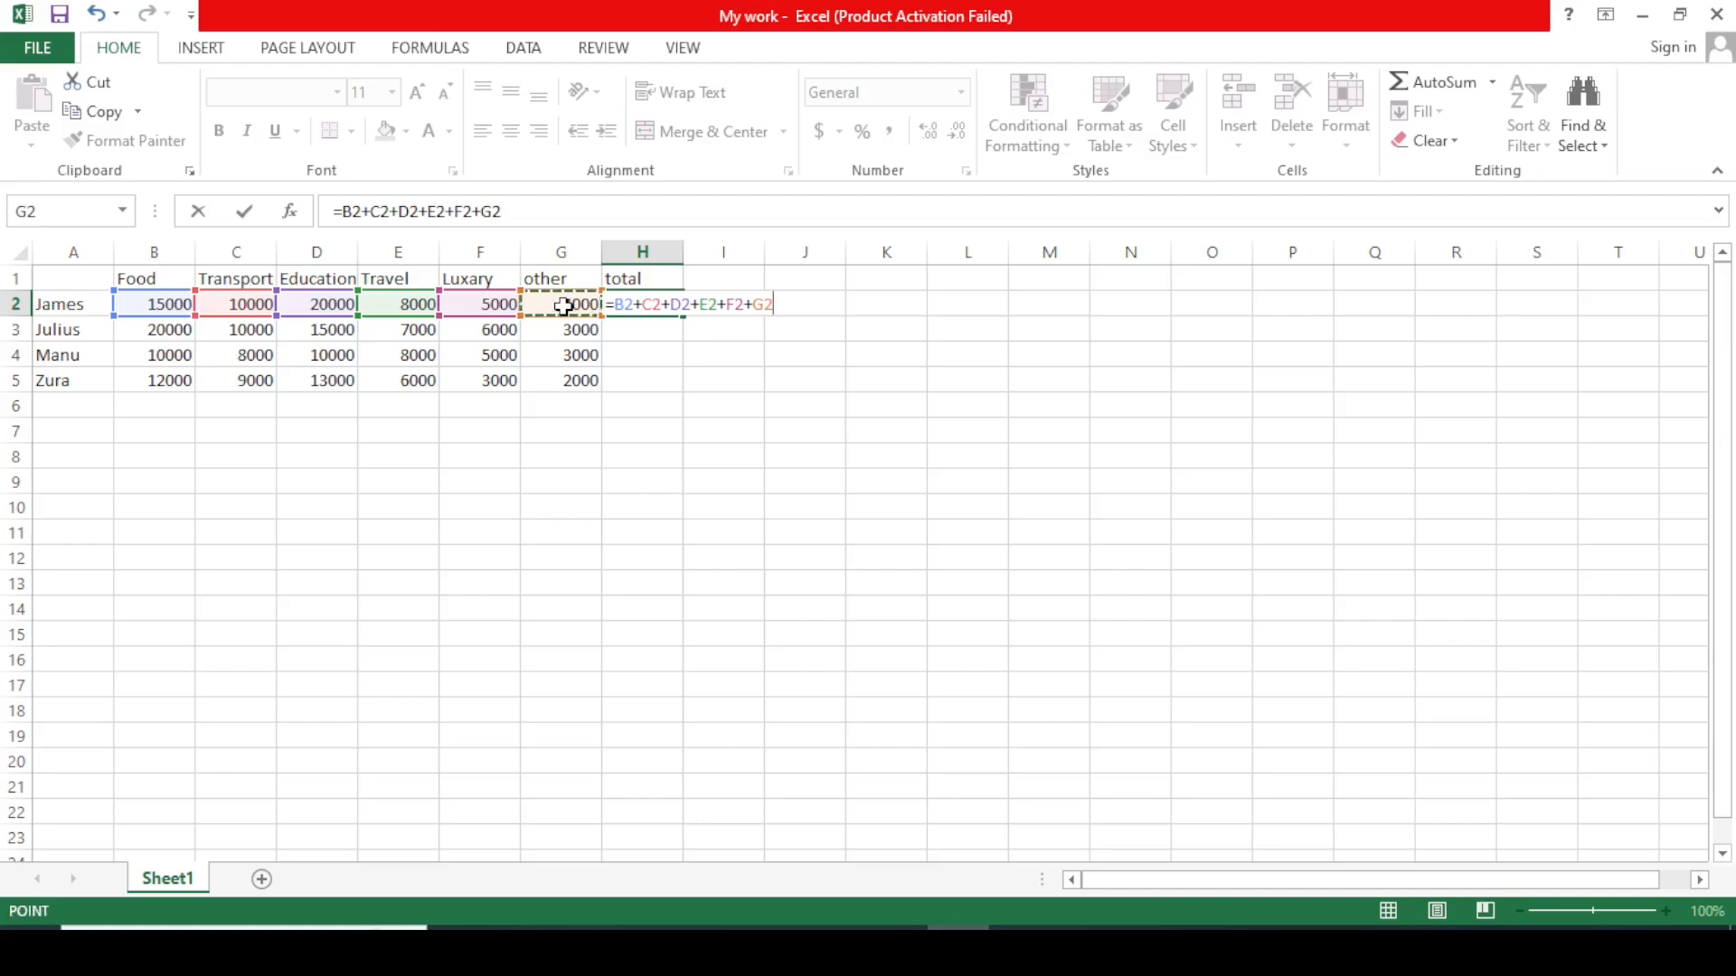
key("Return")
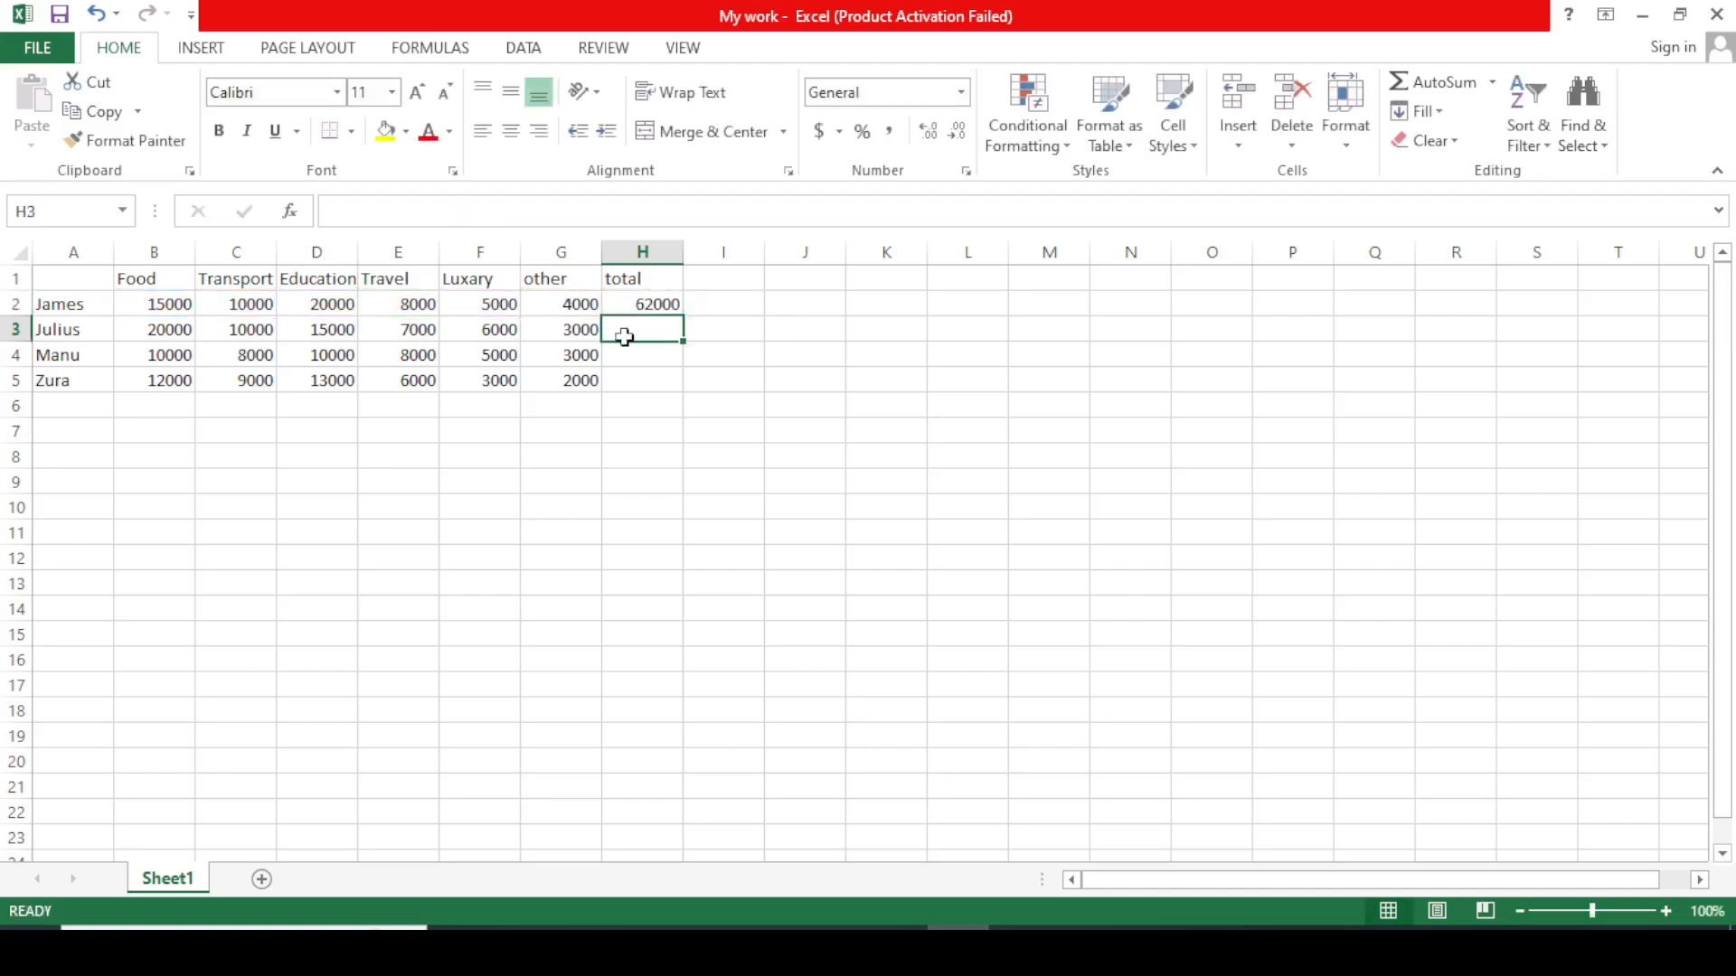
Enter =B3+C3+D3+E3+F3+G3 in H3, giving the second-row total 61000.
left_click(752, 307)
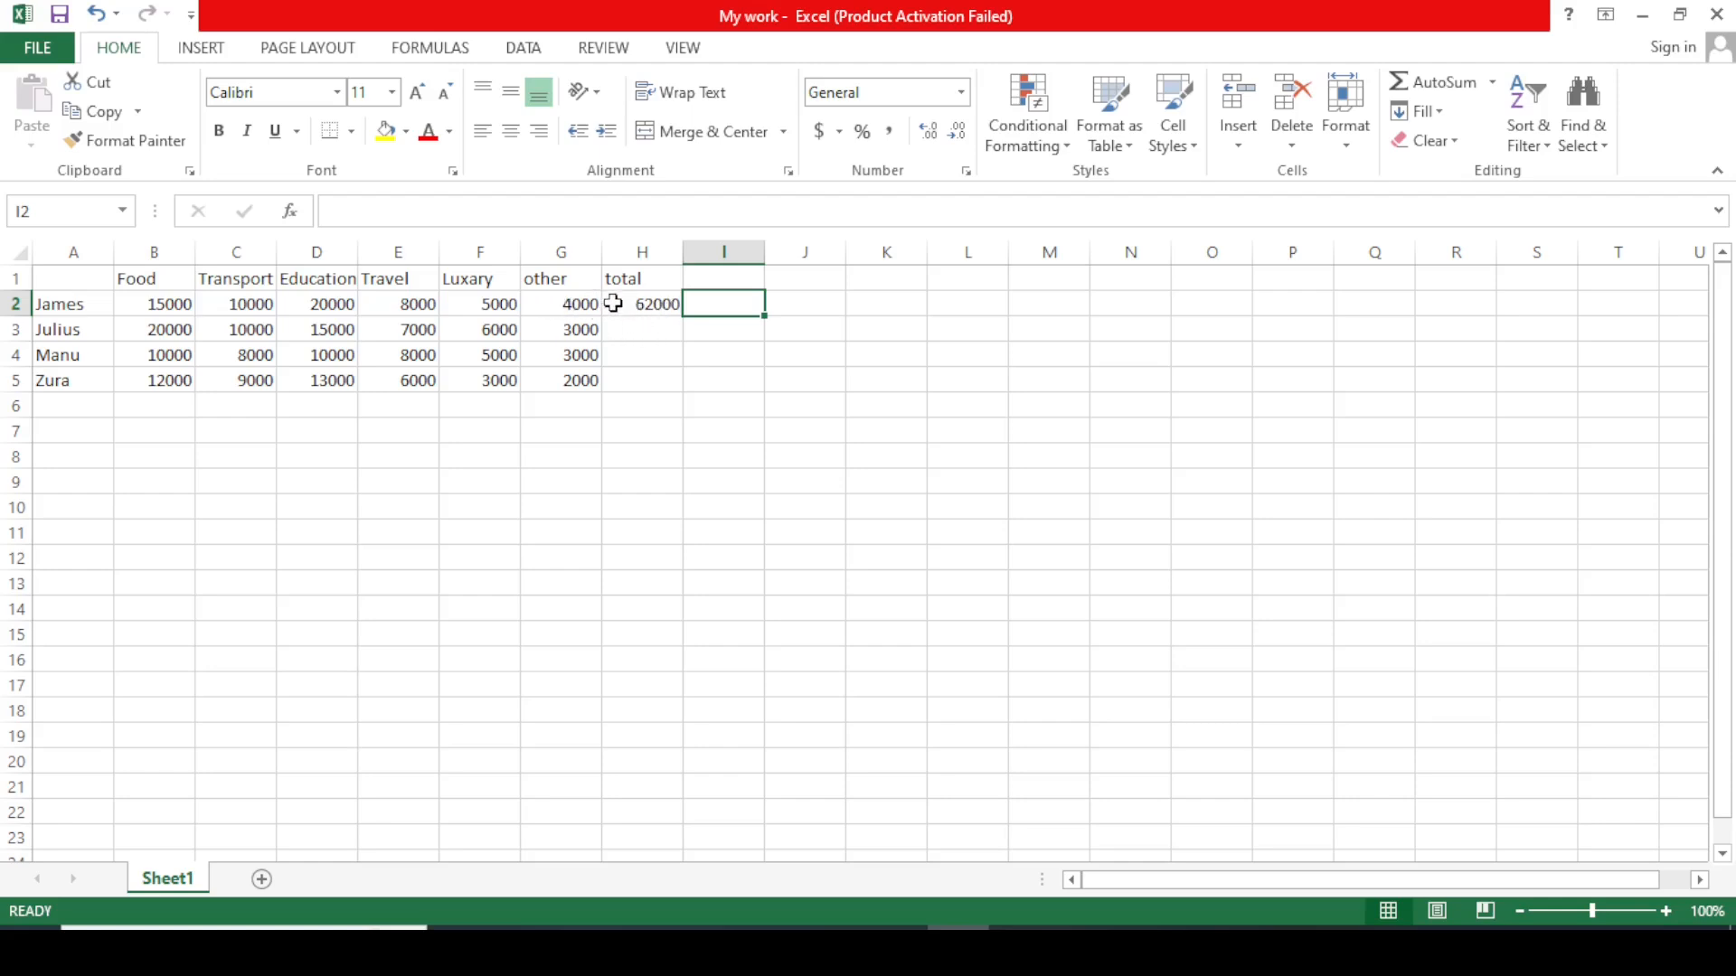
double_click(647, 334)
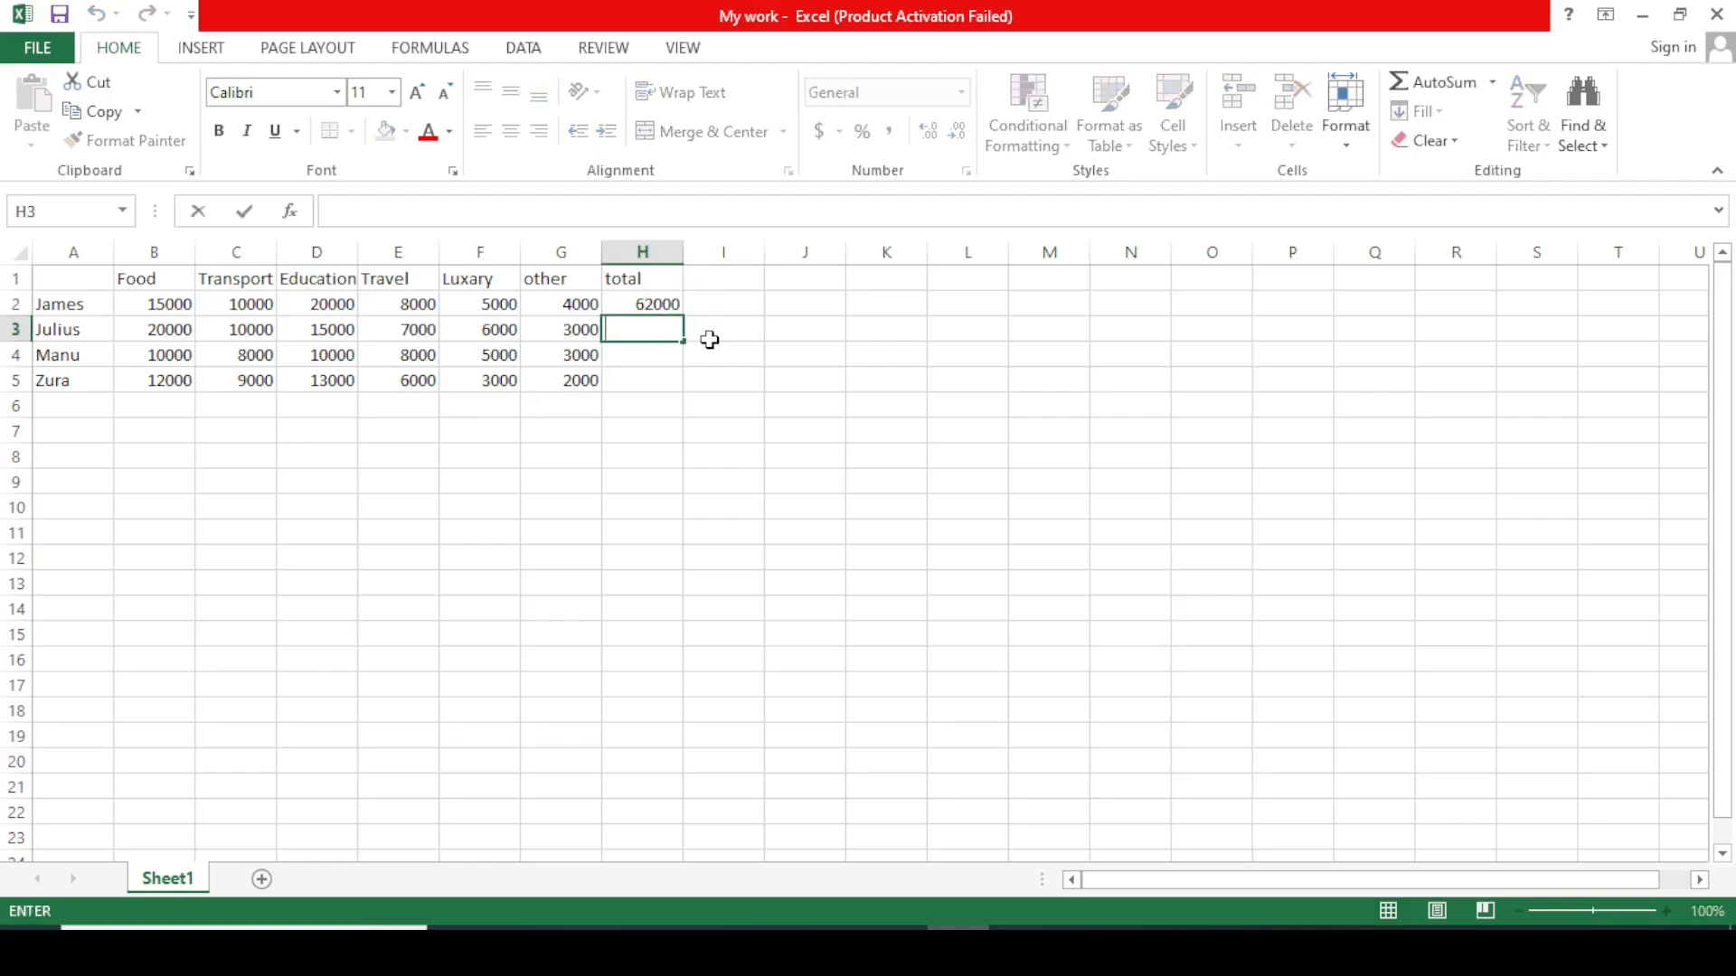
type("=")
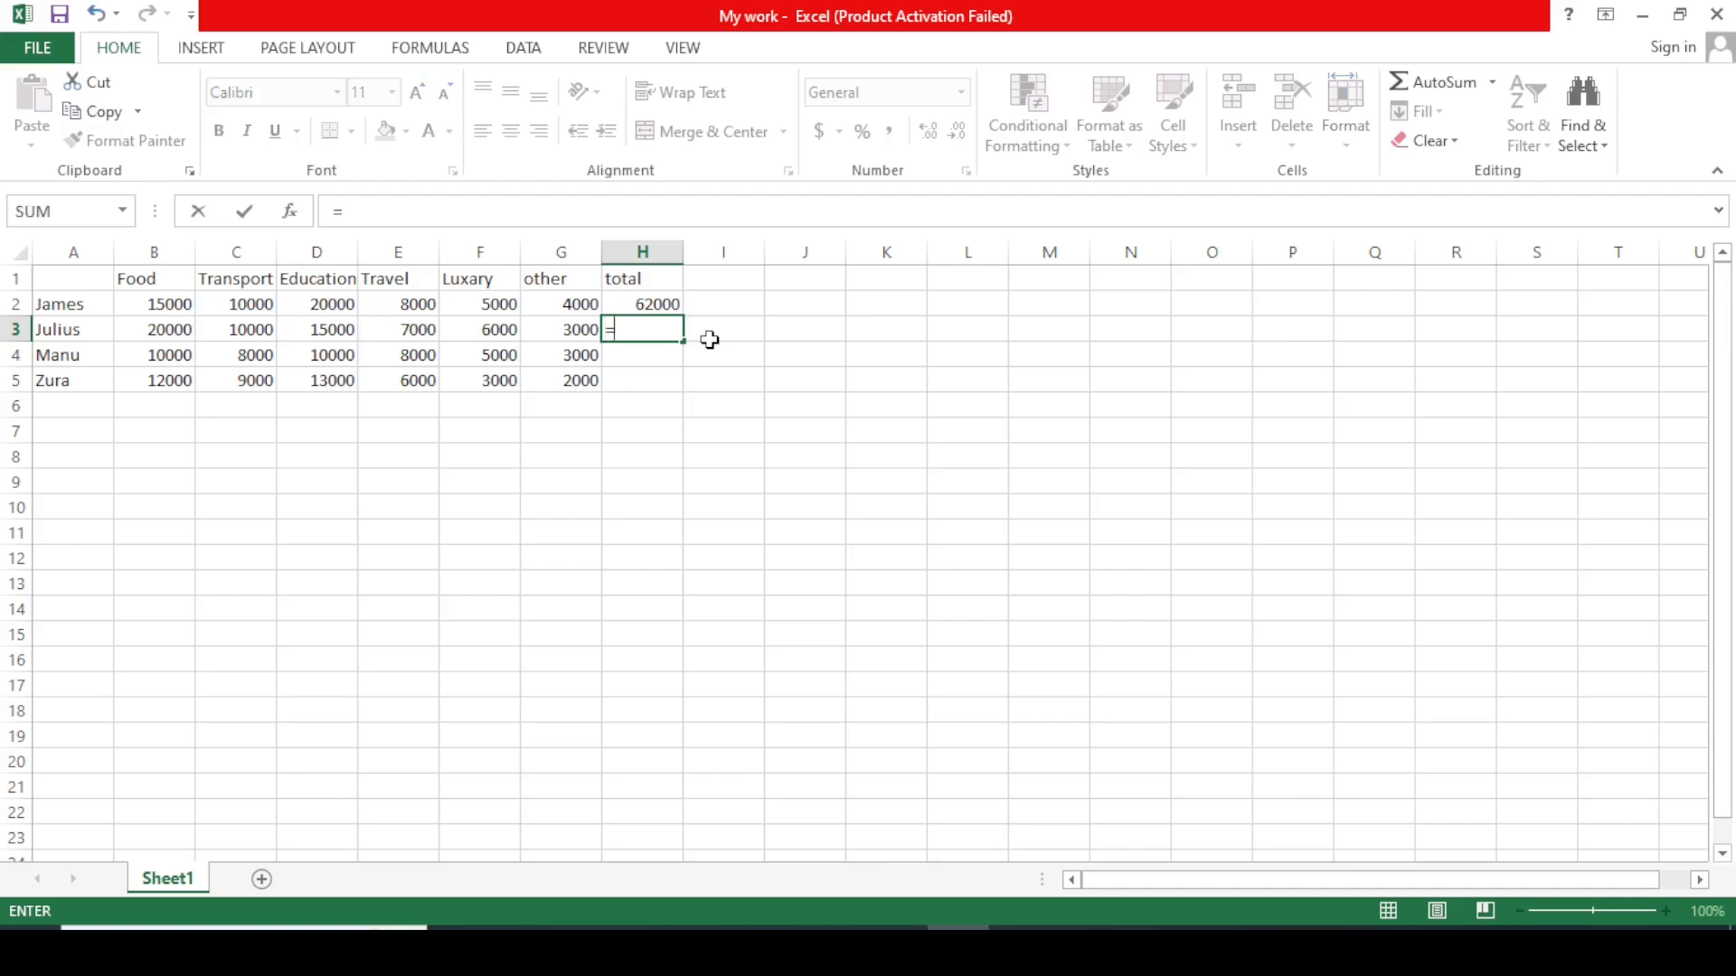
left_click(176, 331)
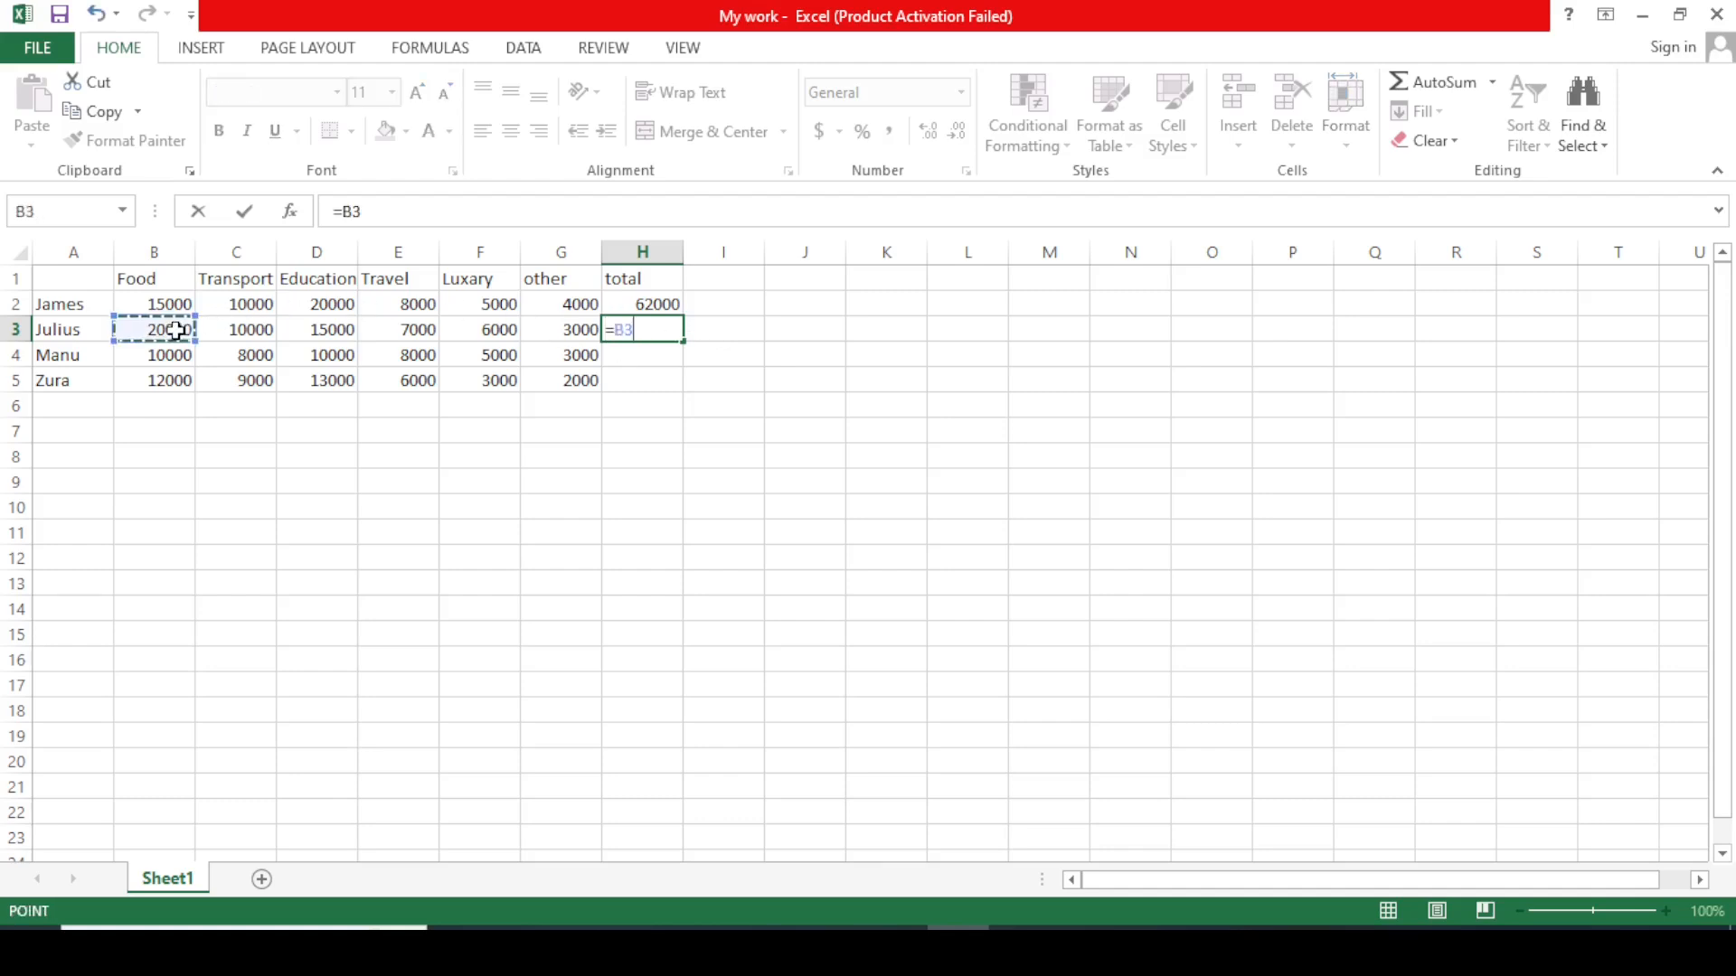
type("+")
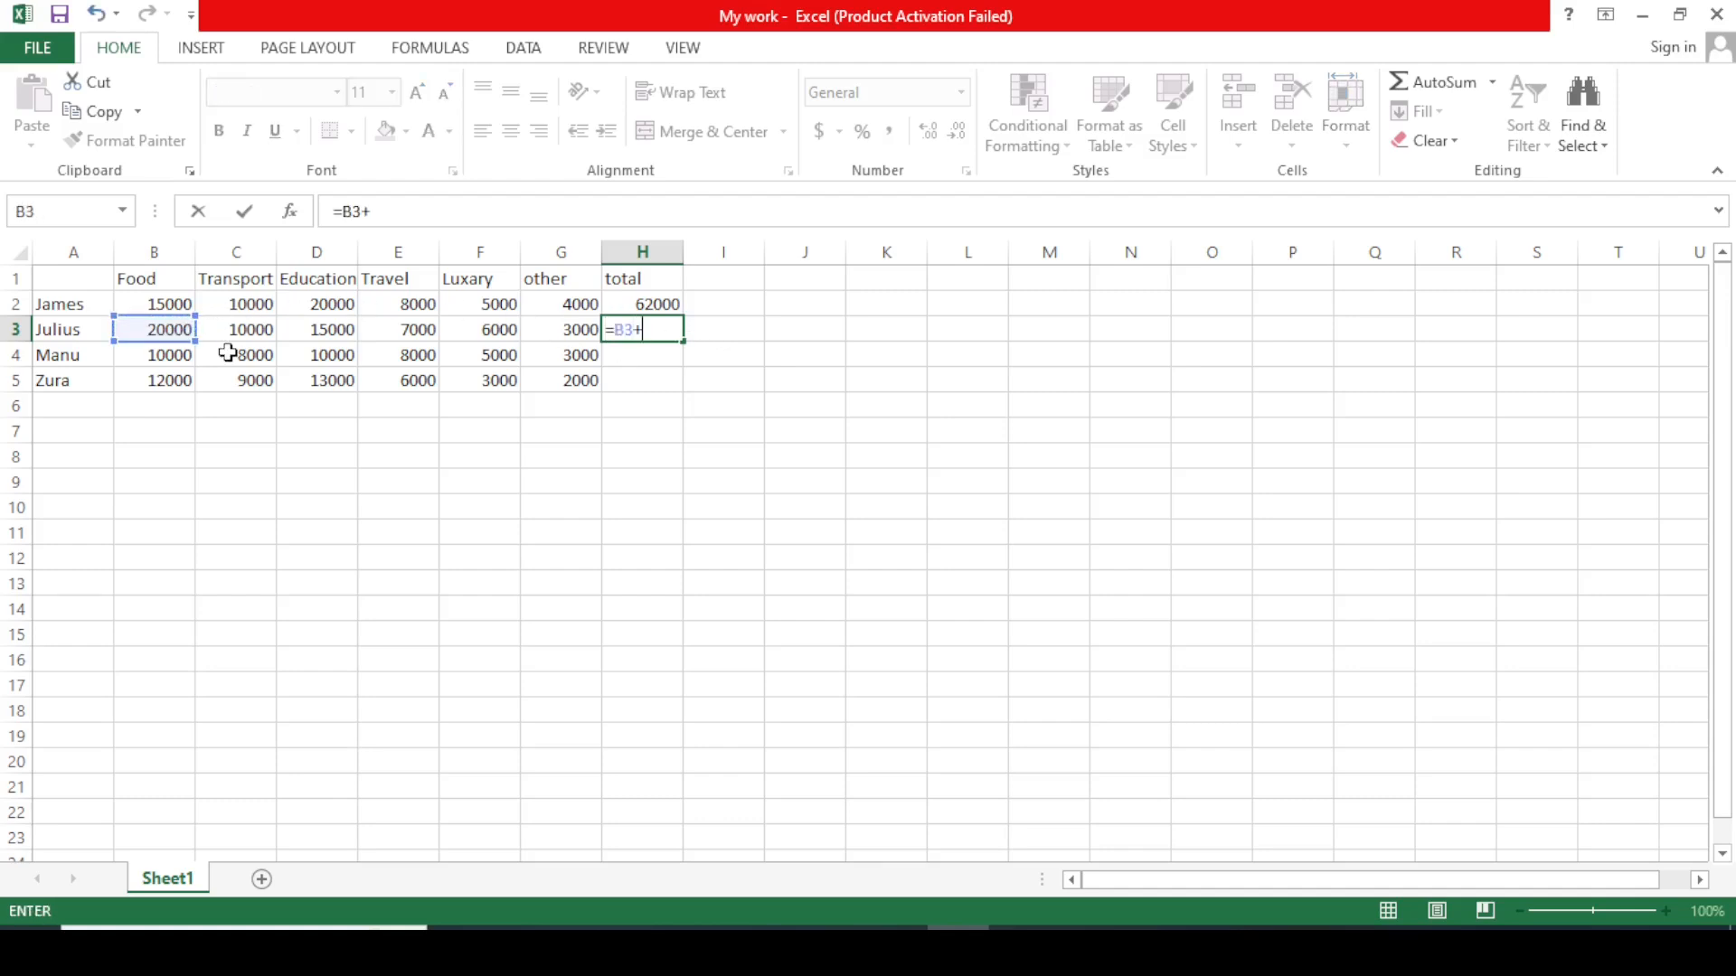
left_click(251, 330)
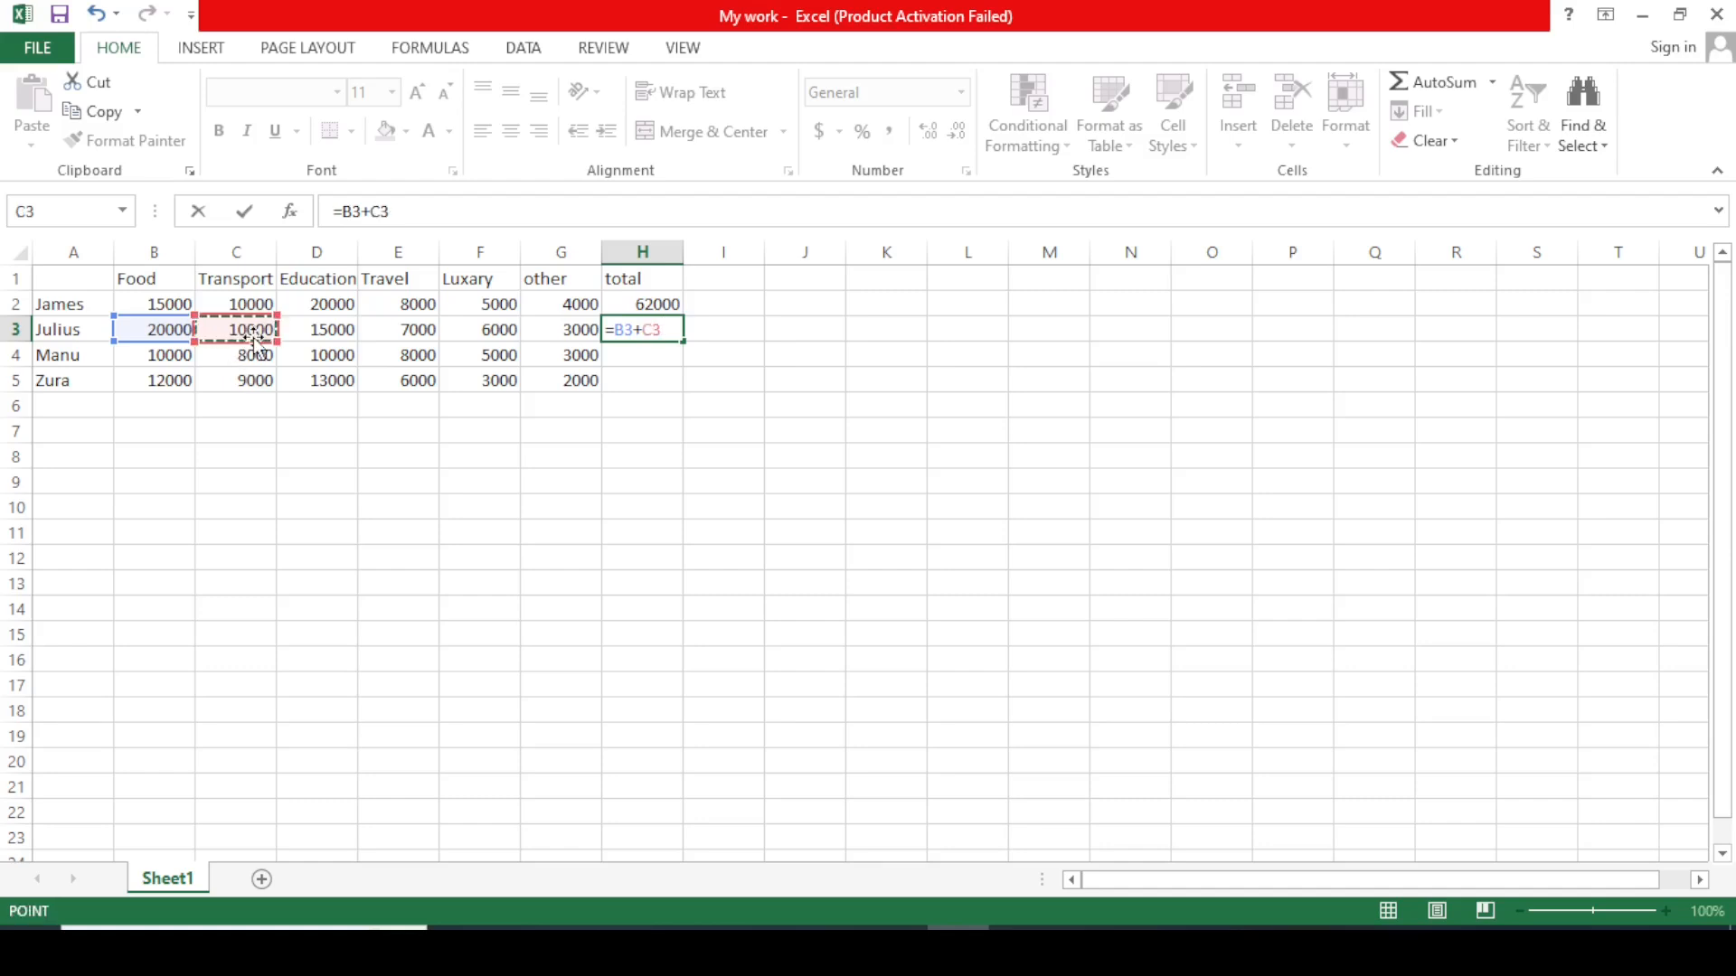
type("+")
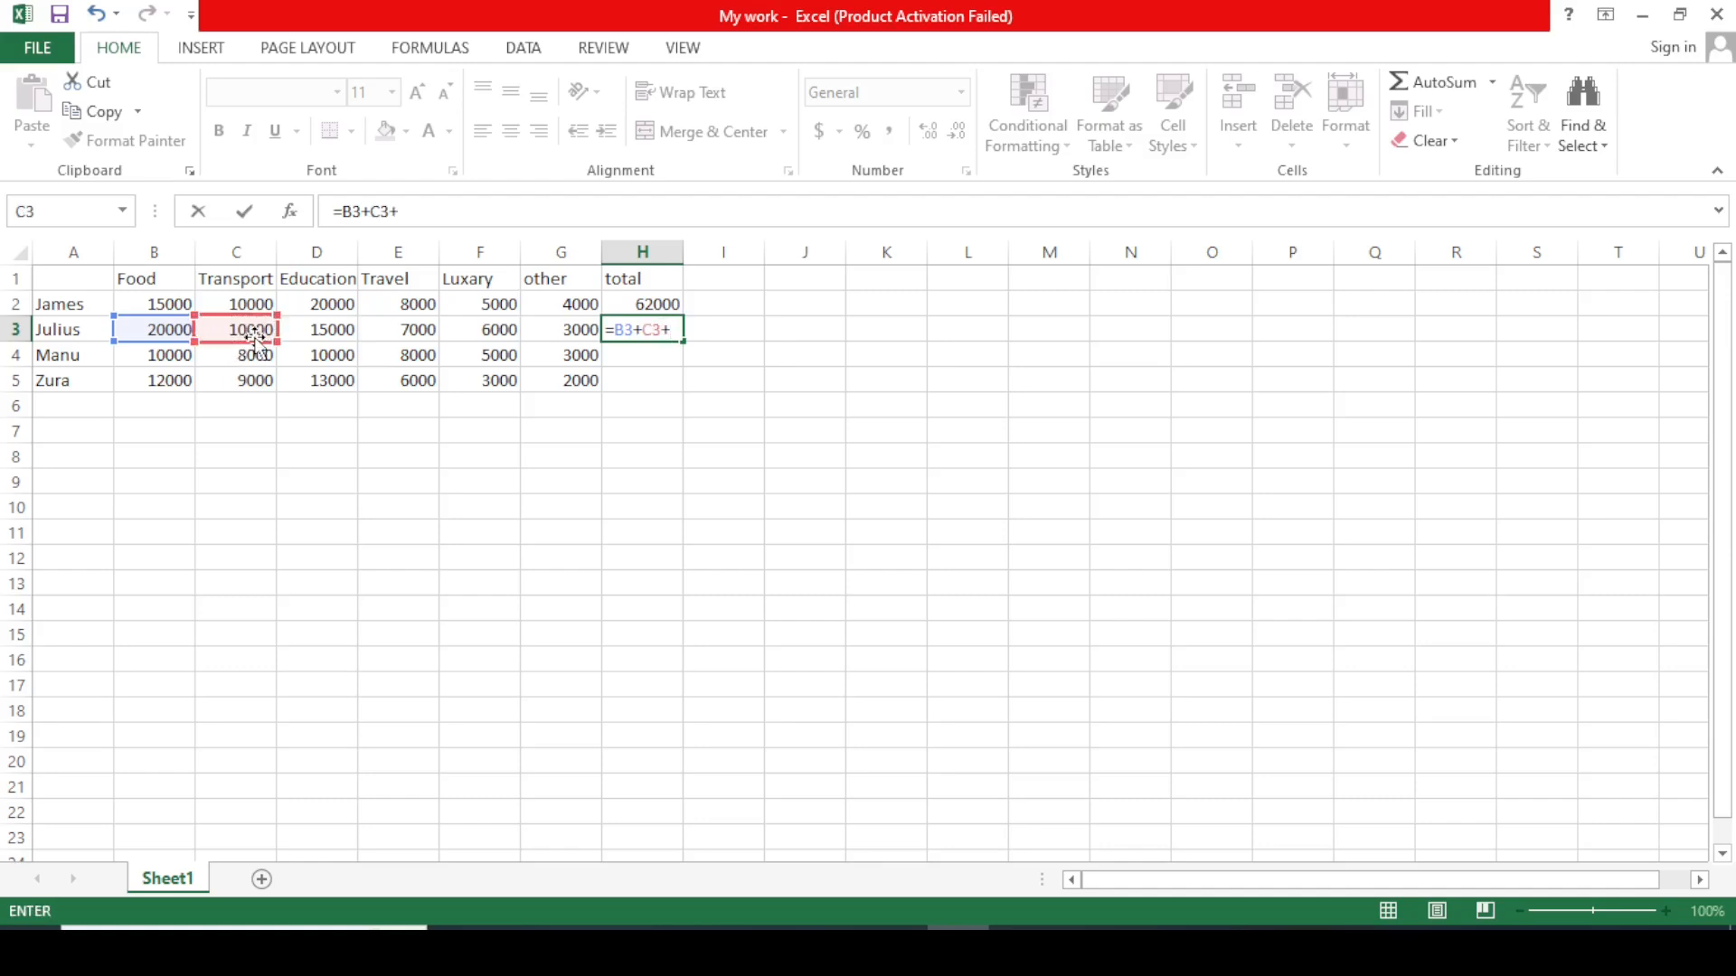
left_click(305, 329)
type("+")
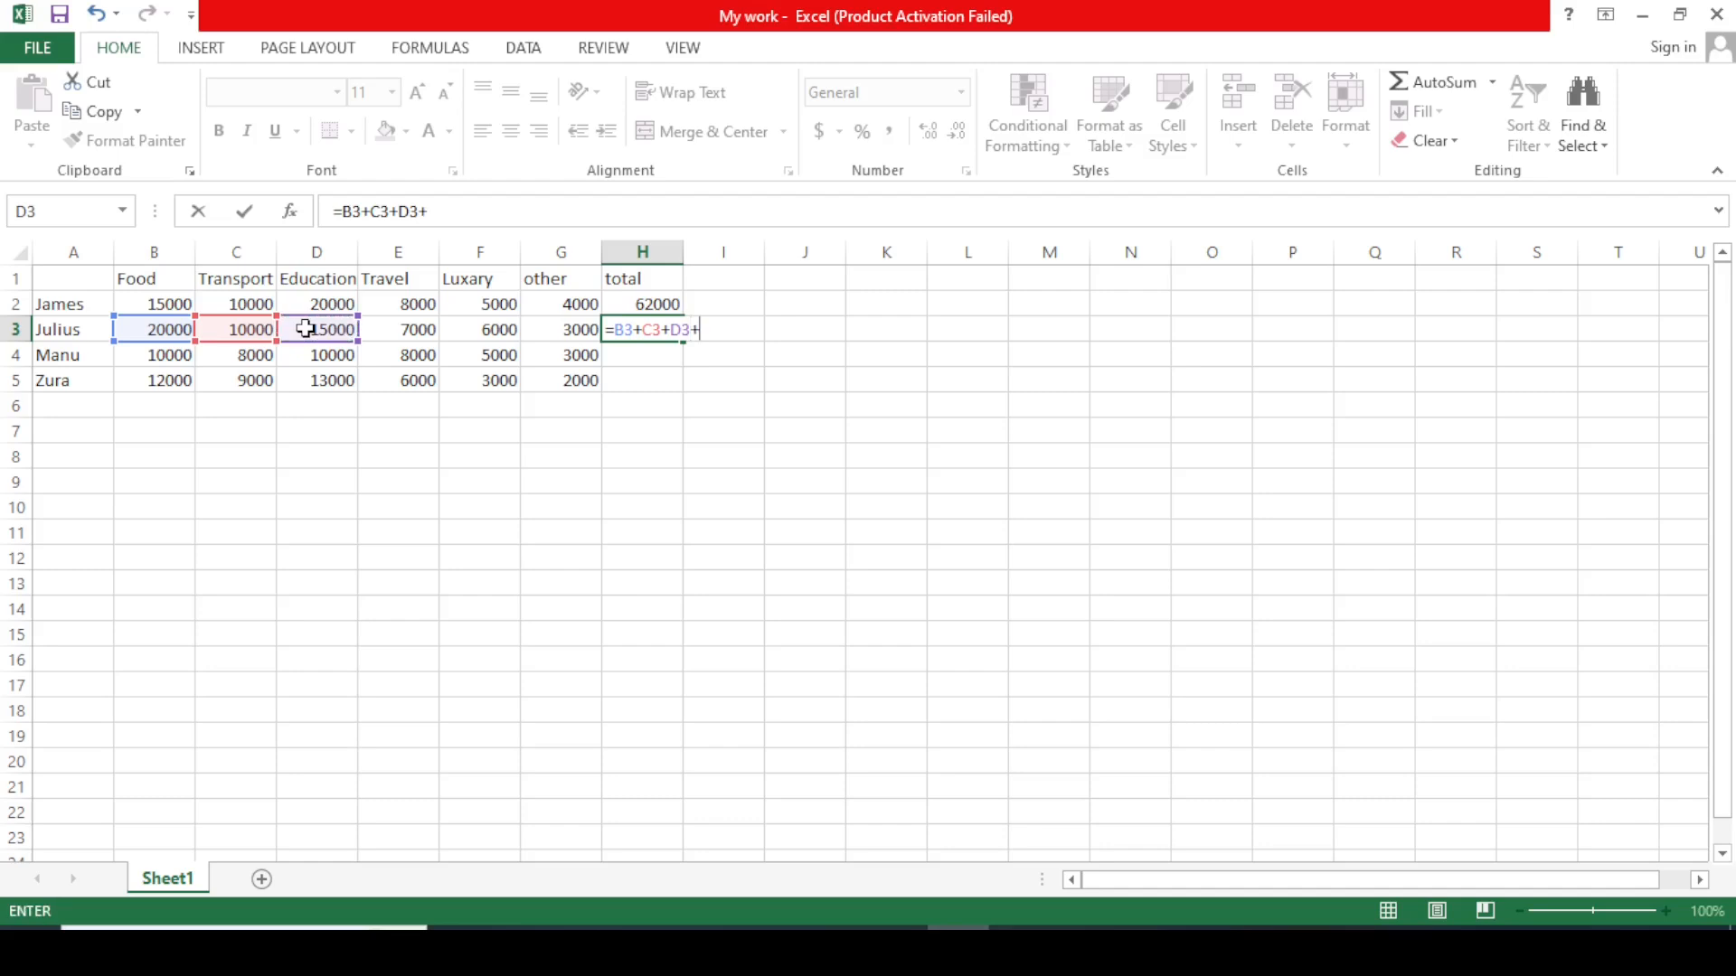
left_click(411, 329)
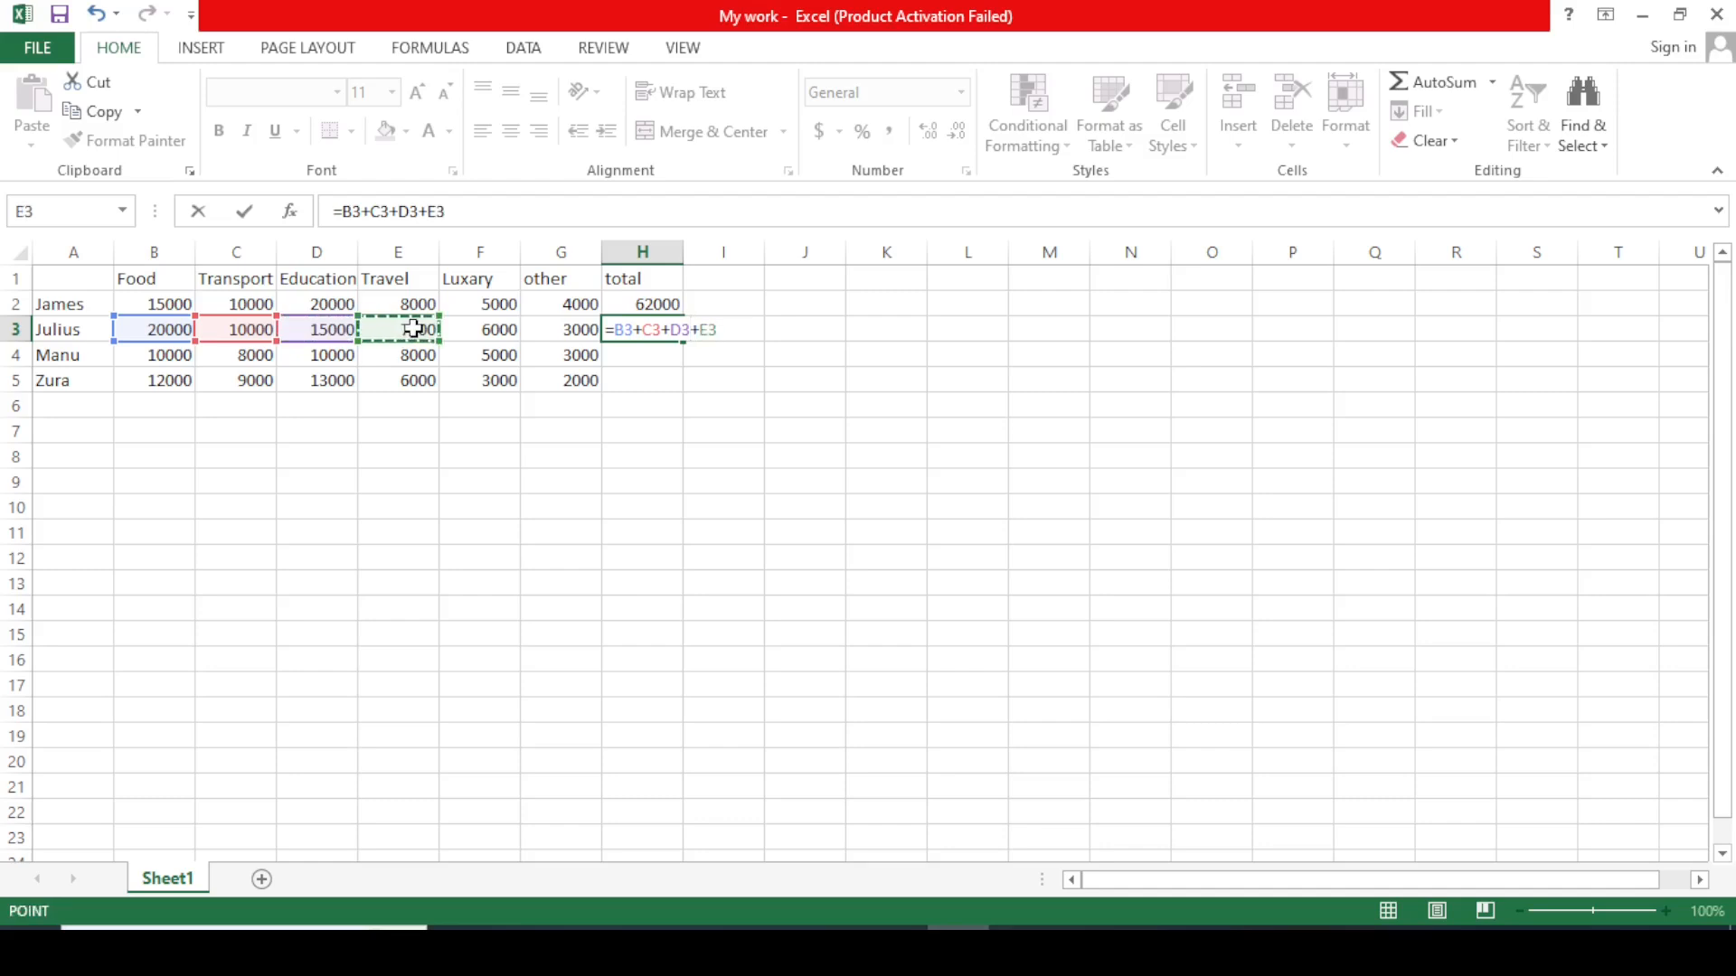
type("+")
left_click(488, 330)
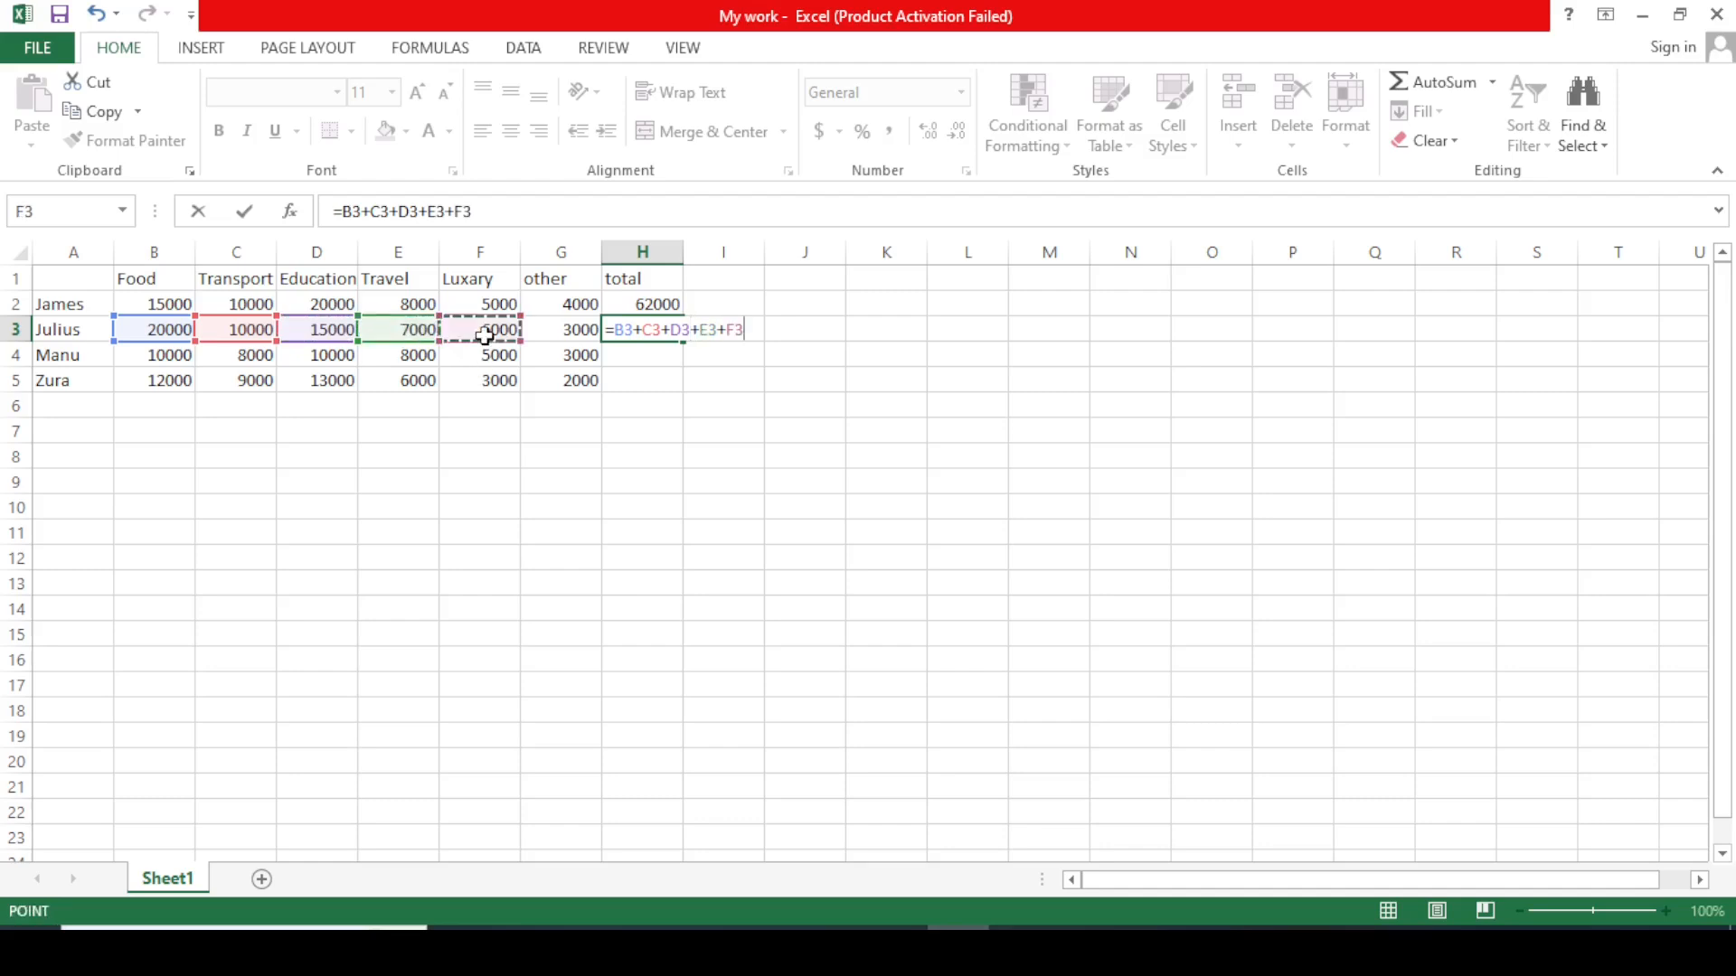
type("+")
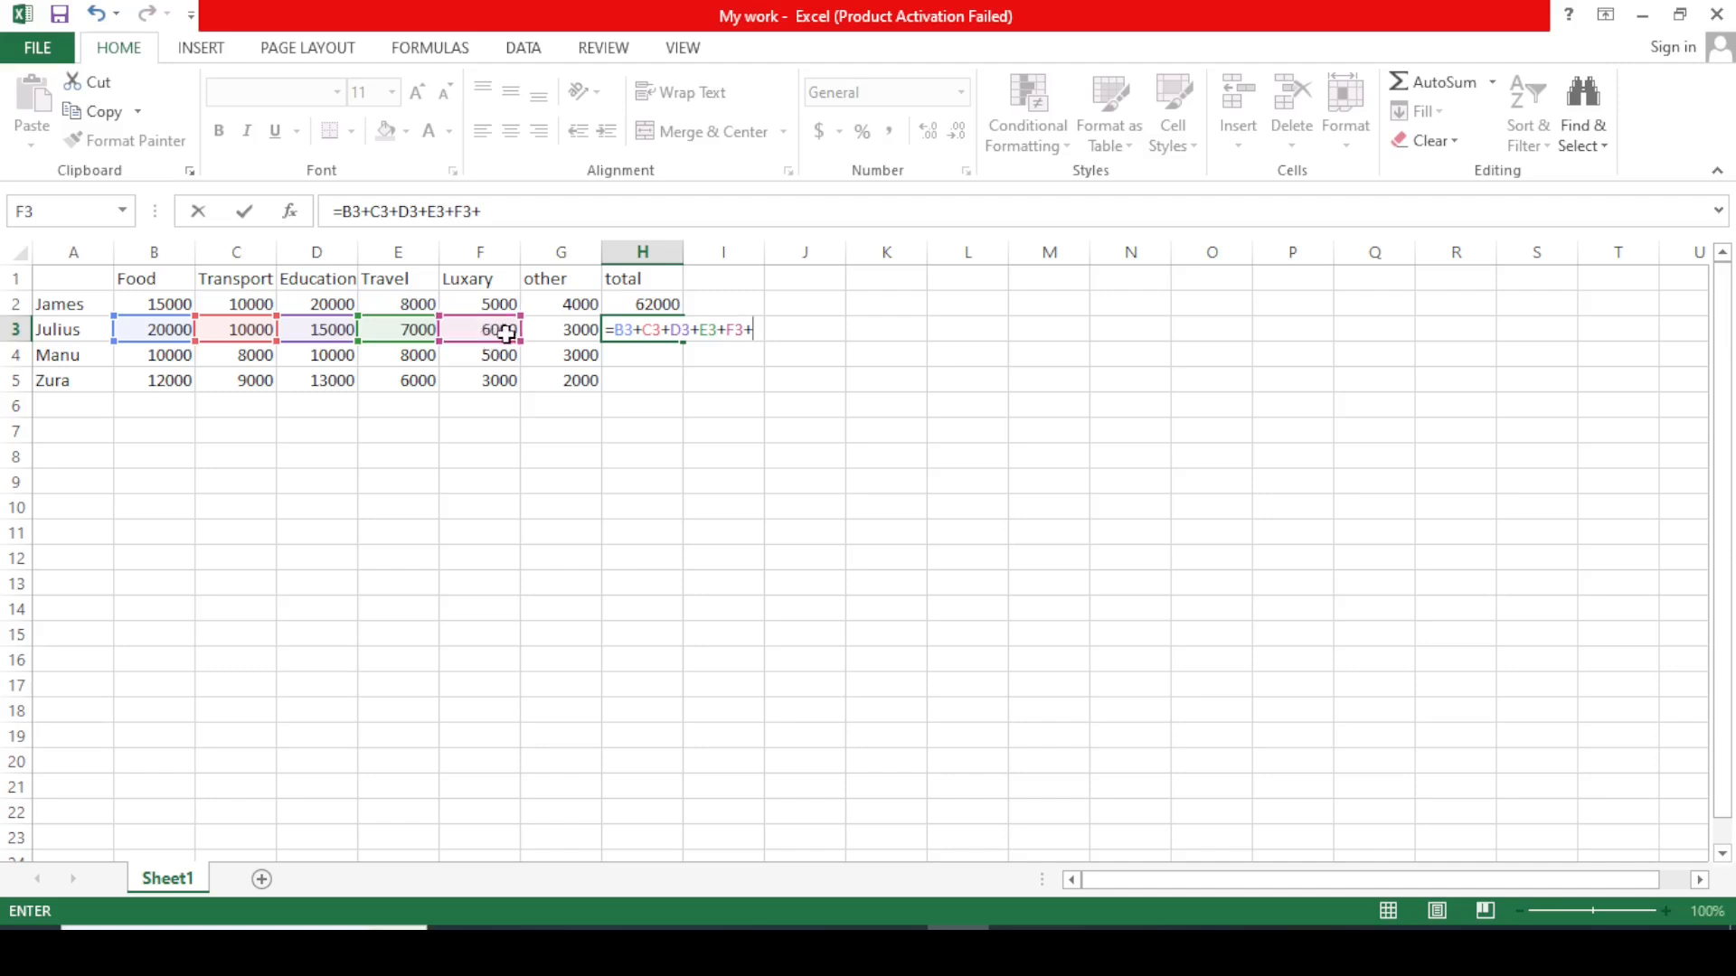
left_click(567, 335)
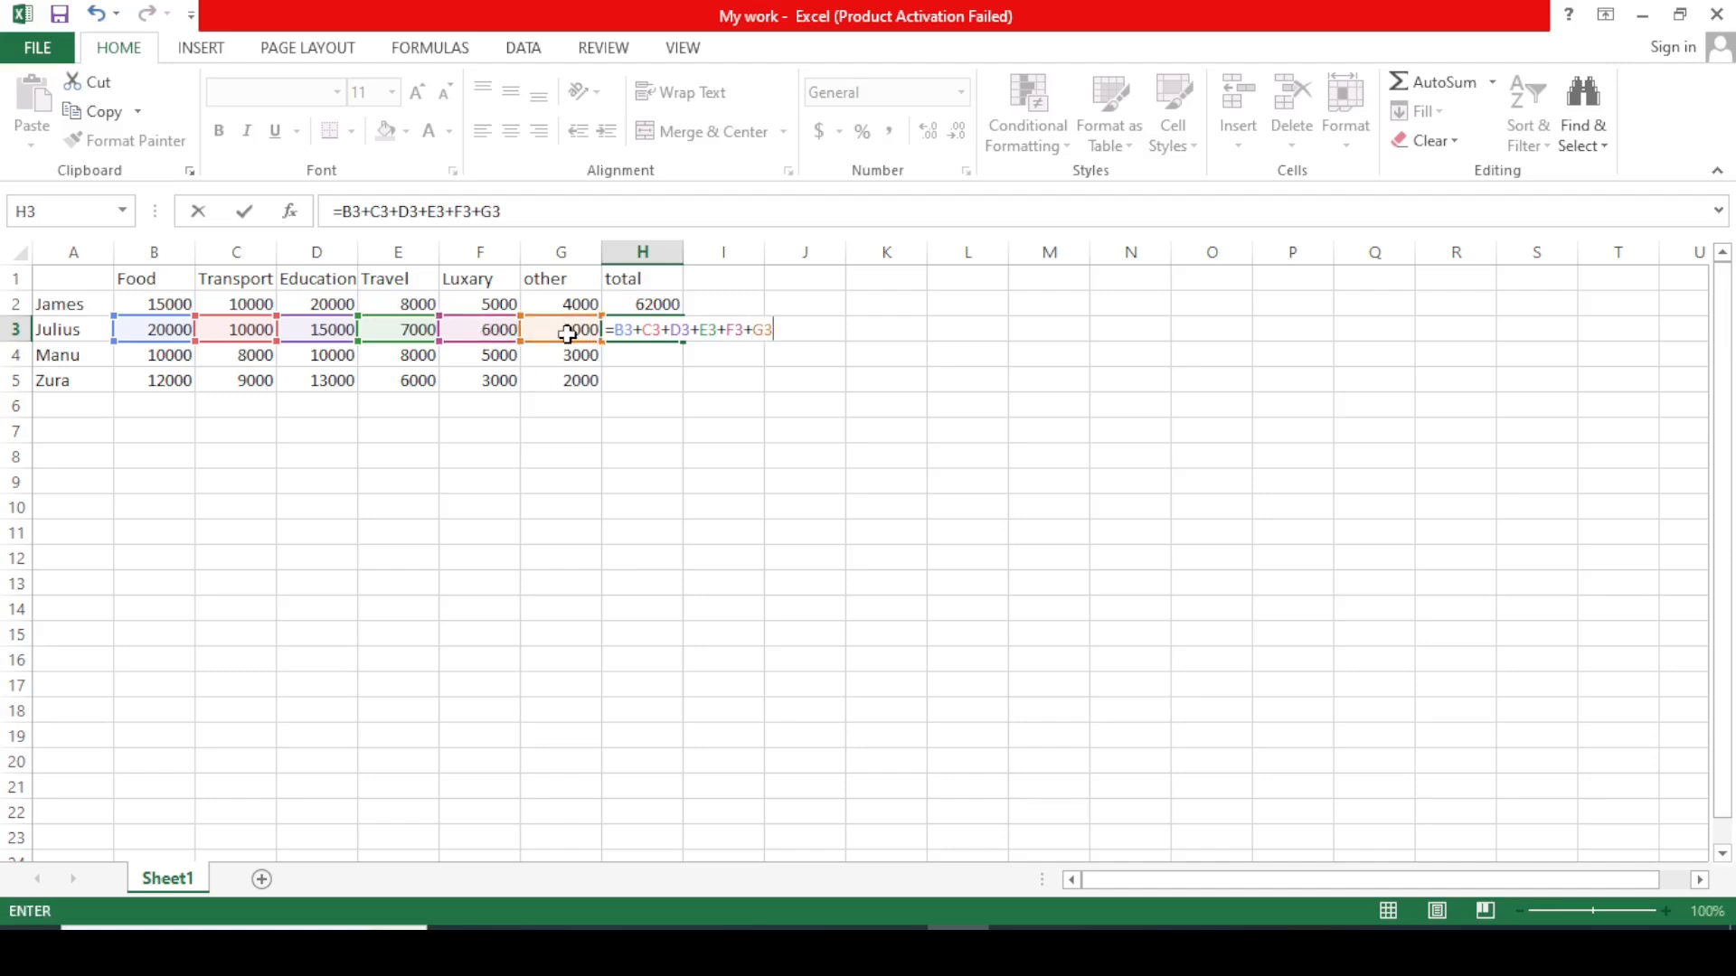
key("Return")
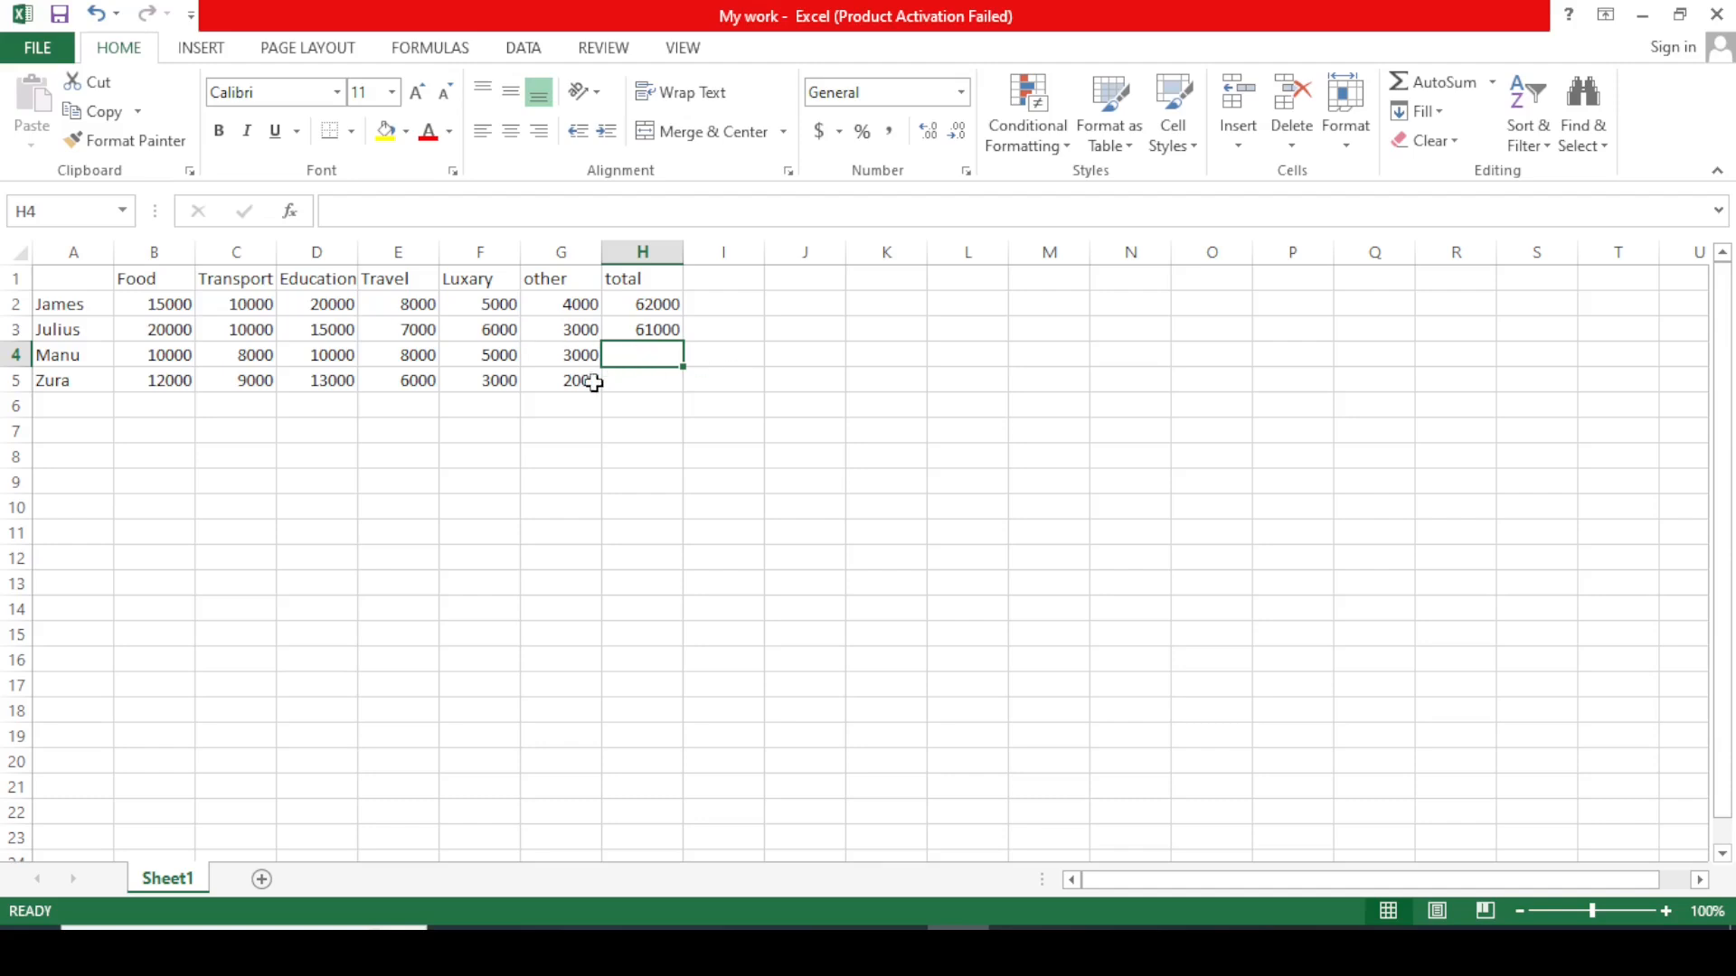
Enter =B4+C4+D4+E4+F4+G4 in H4 so row 4 totals 44000.
type("=")
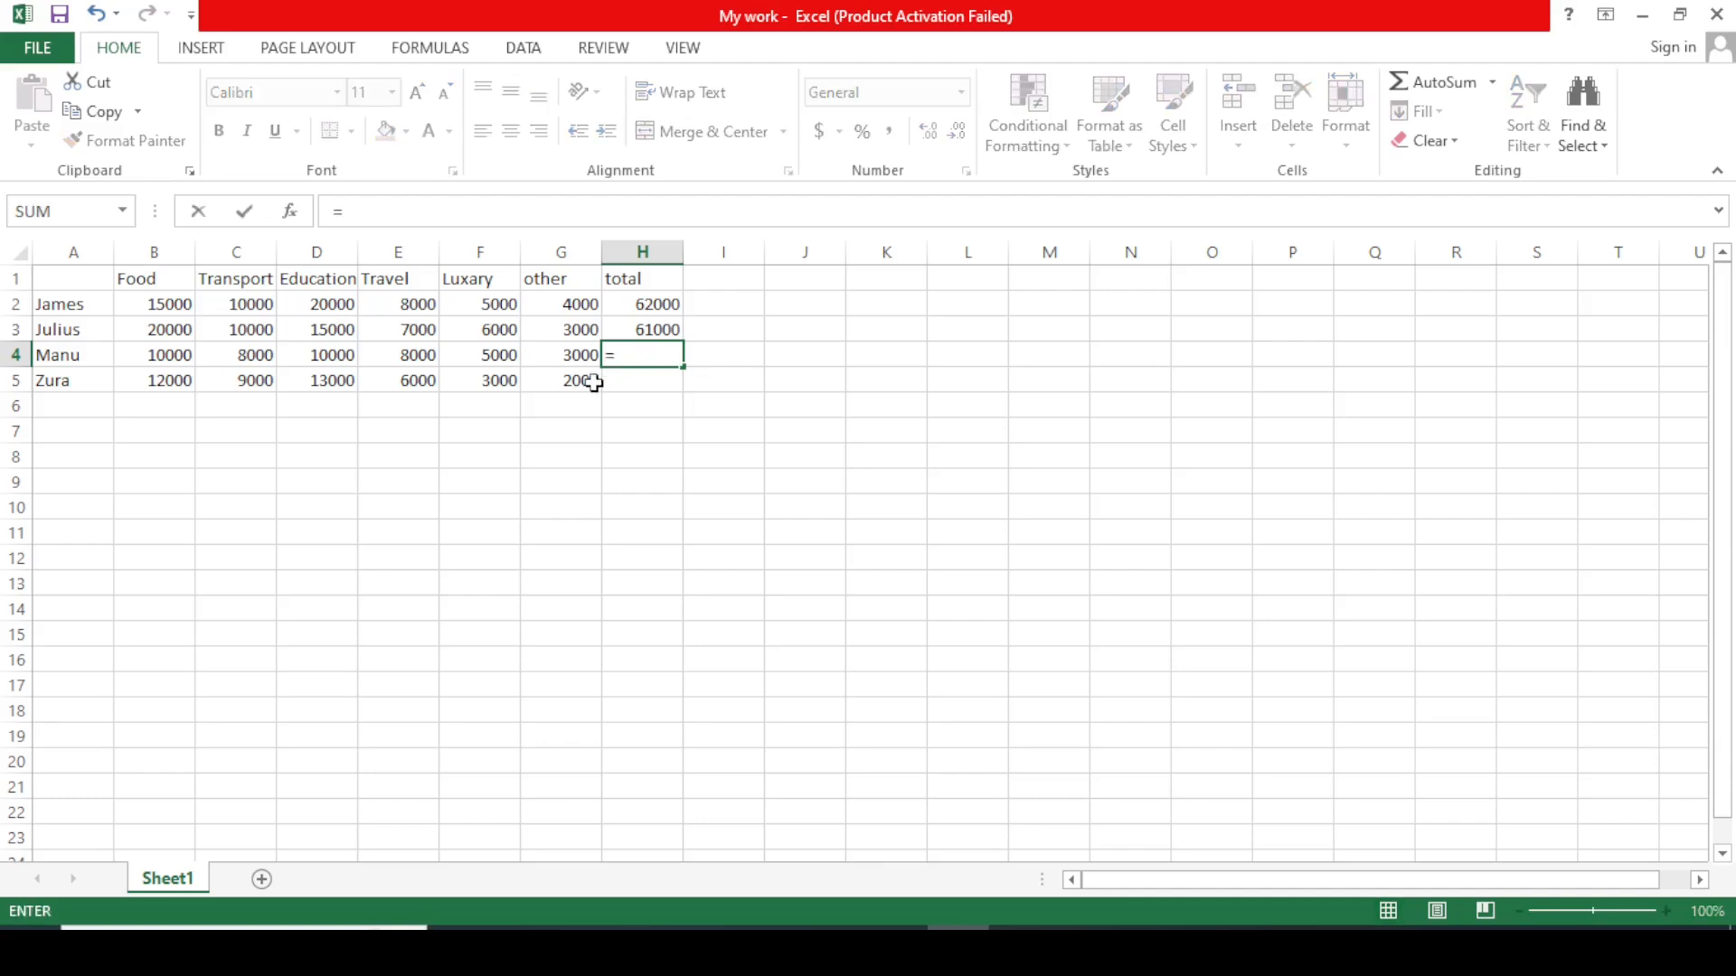
left_click(163, 358)
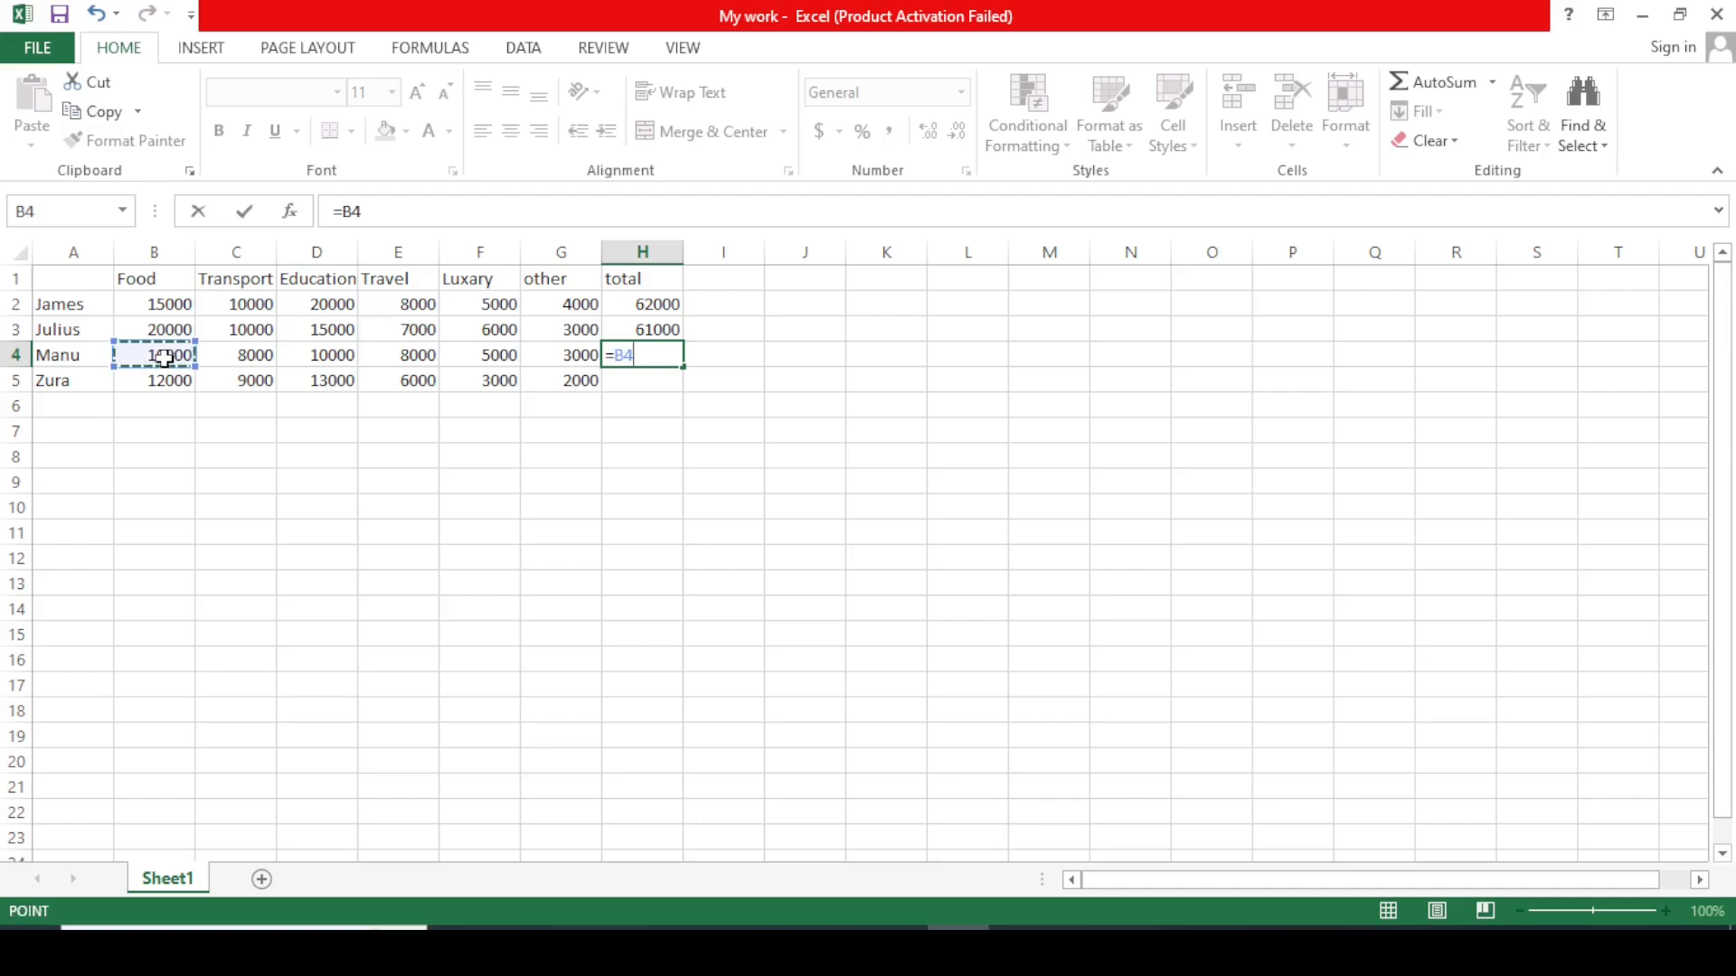
type("+")
left_click(240, 366)
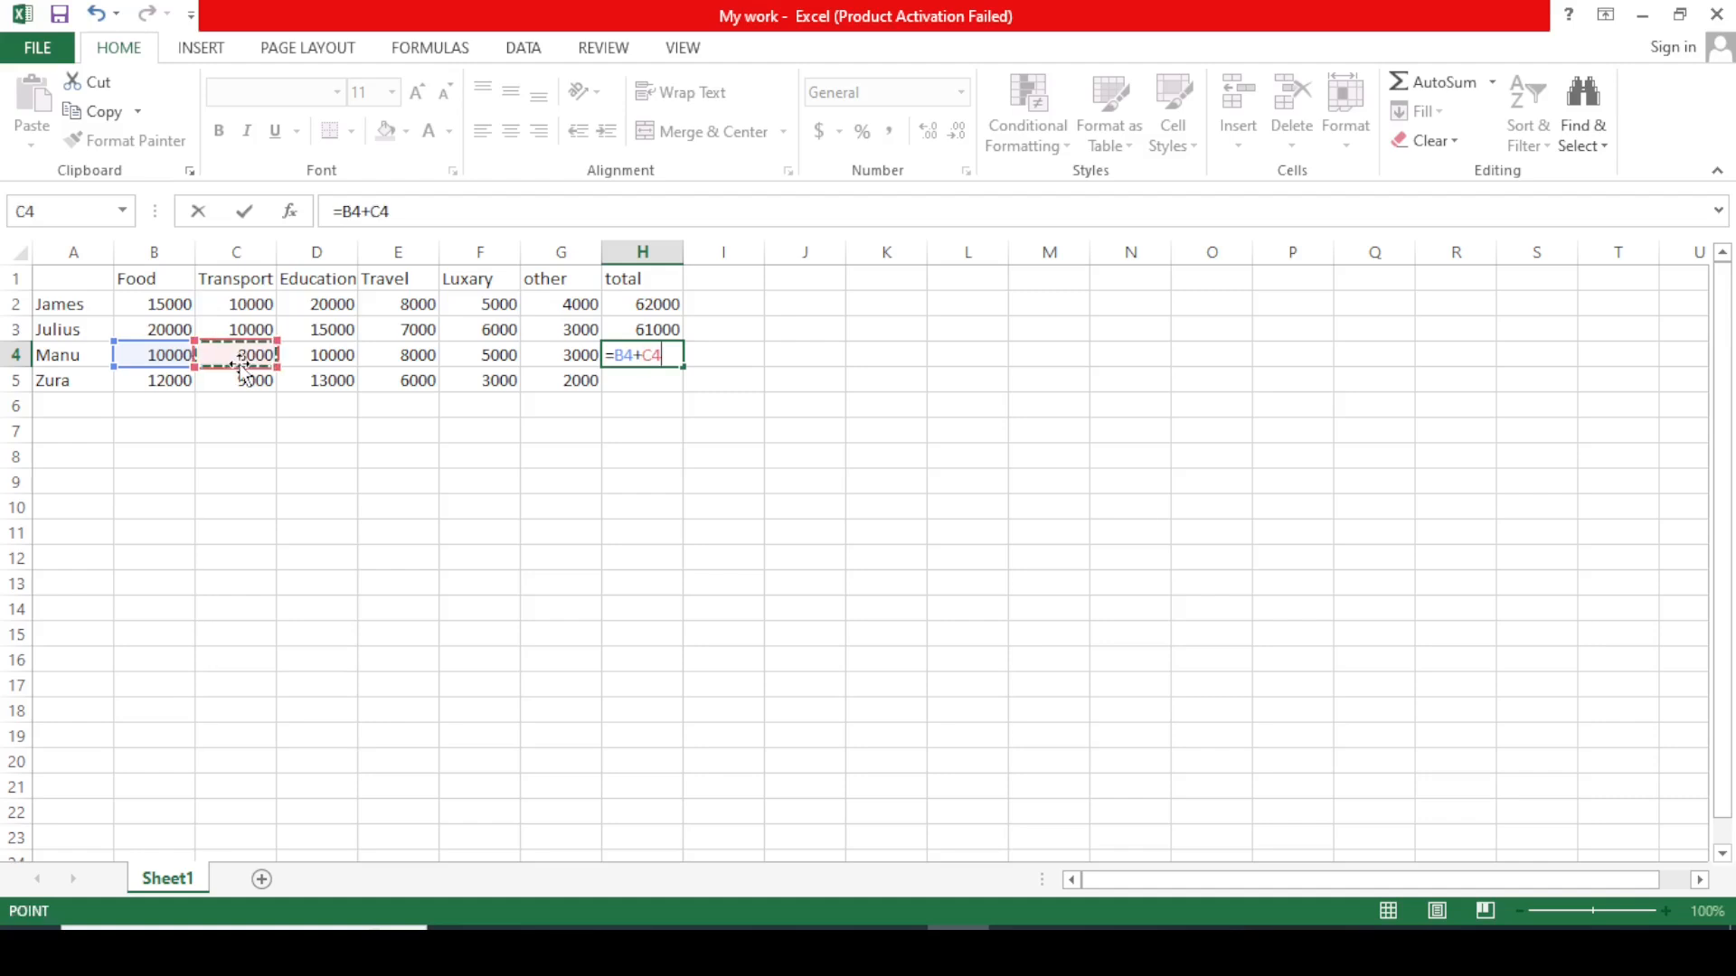
type("+")
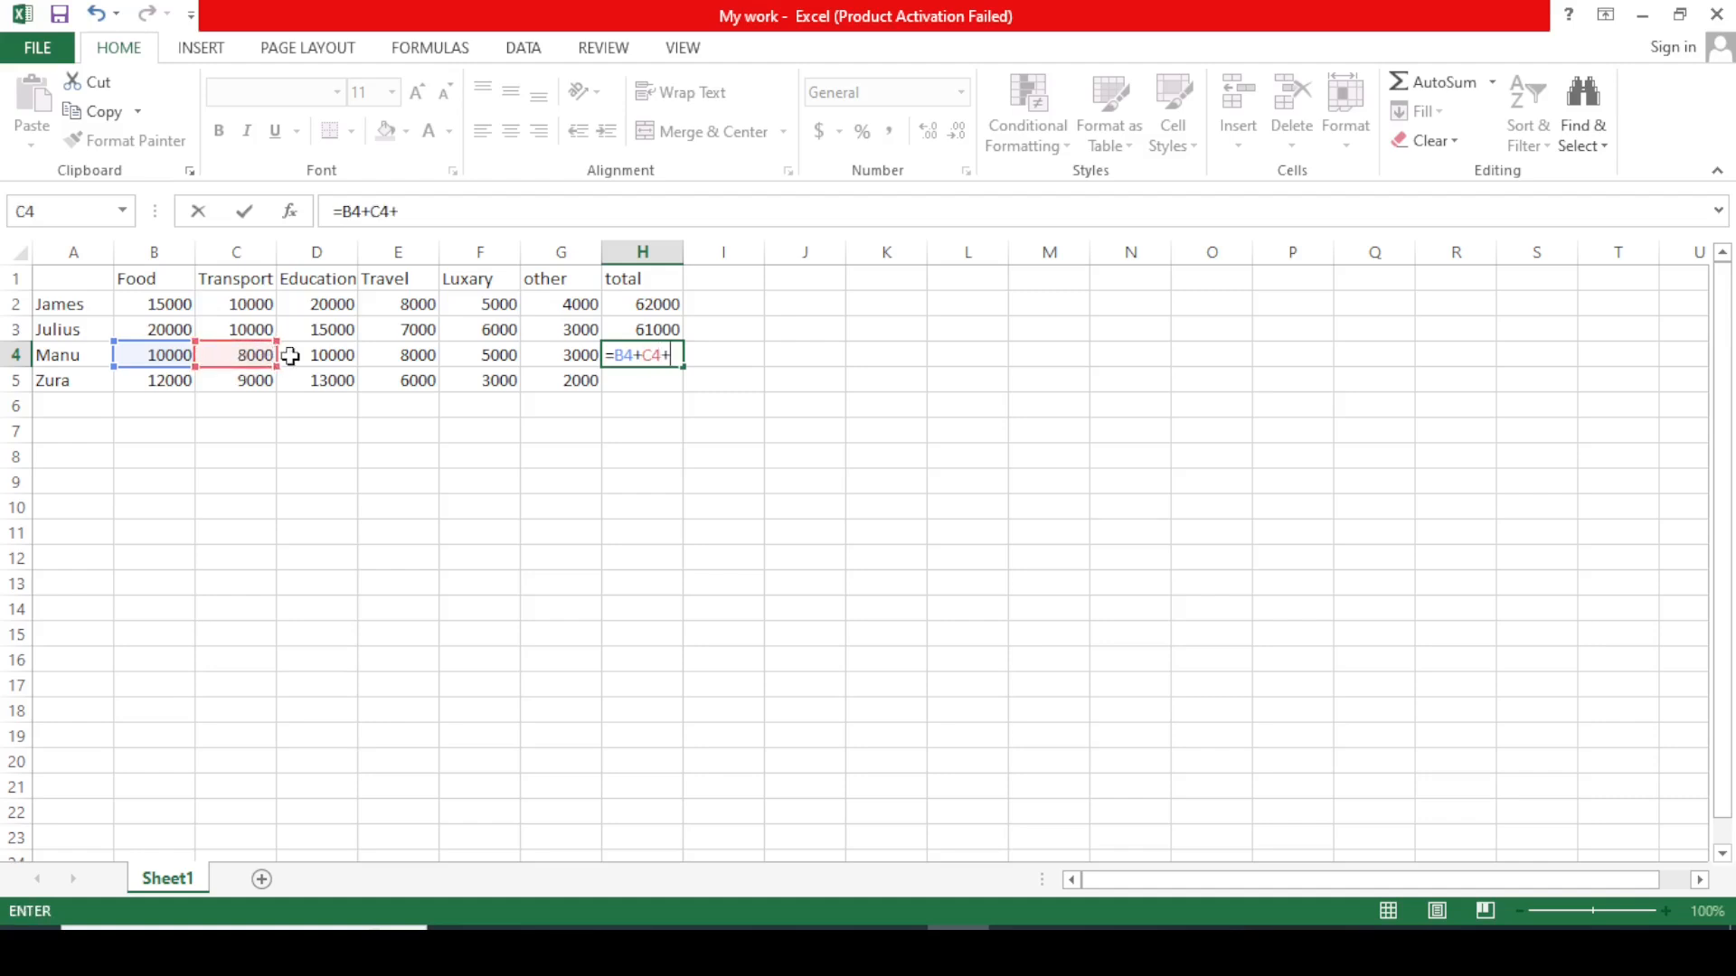
left_click(321, 357)
type("+")
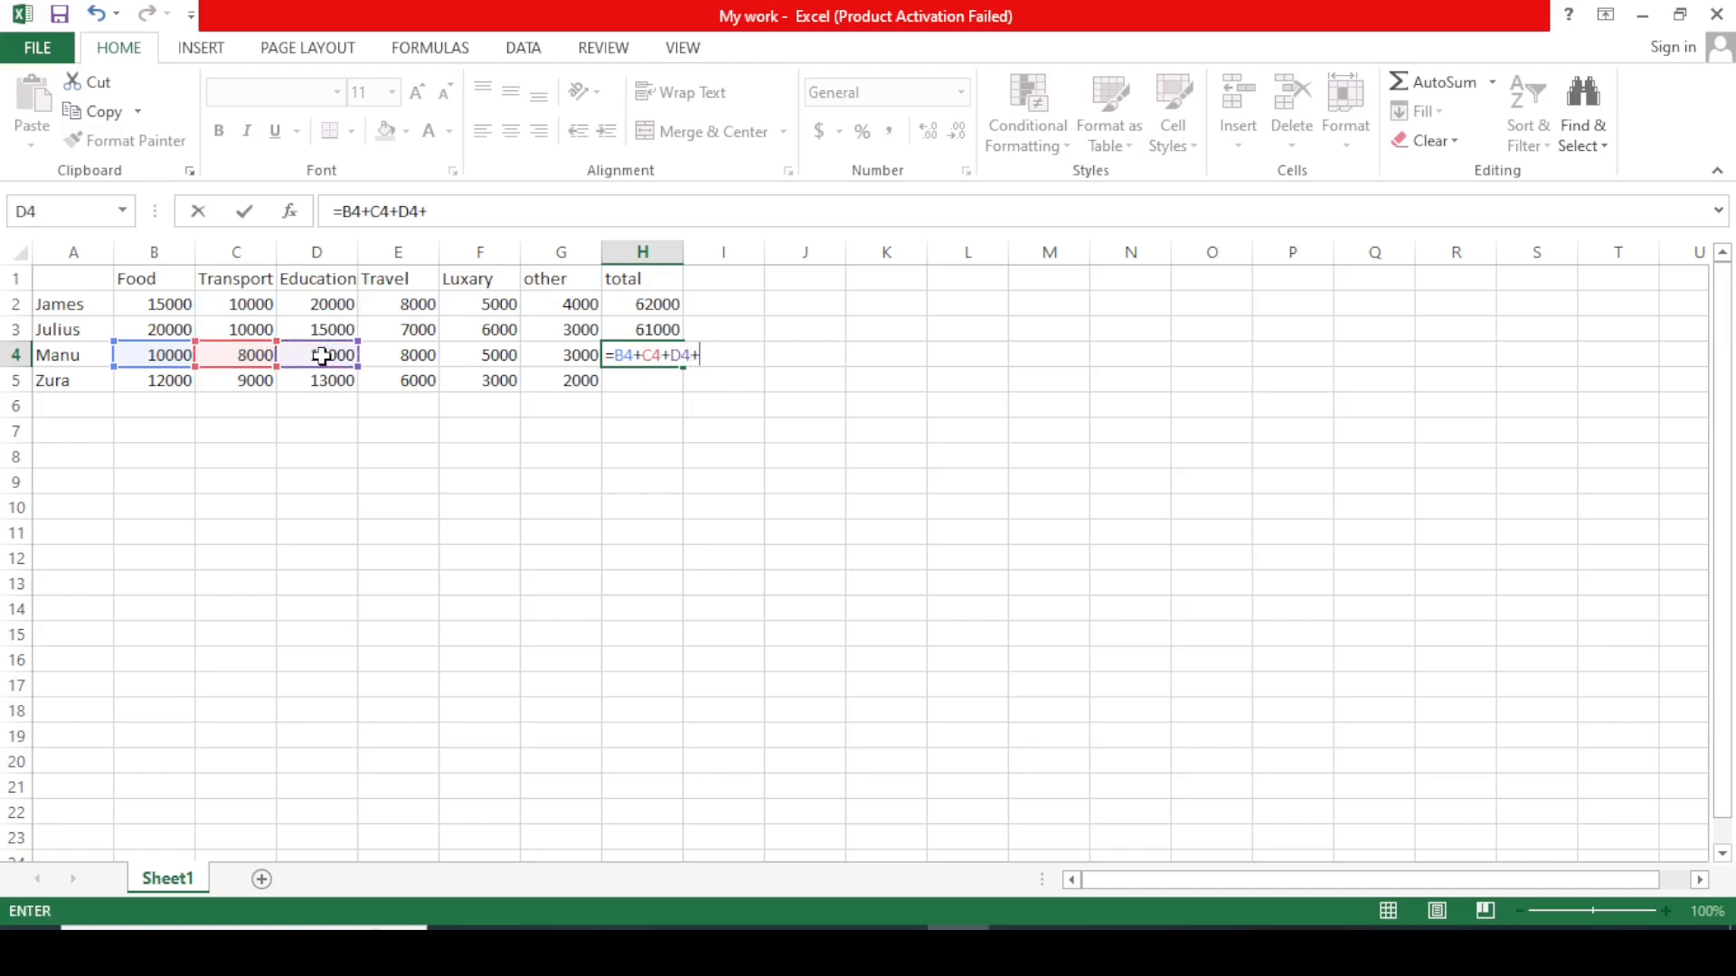
left_click(401, 357)
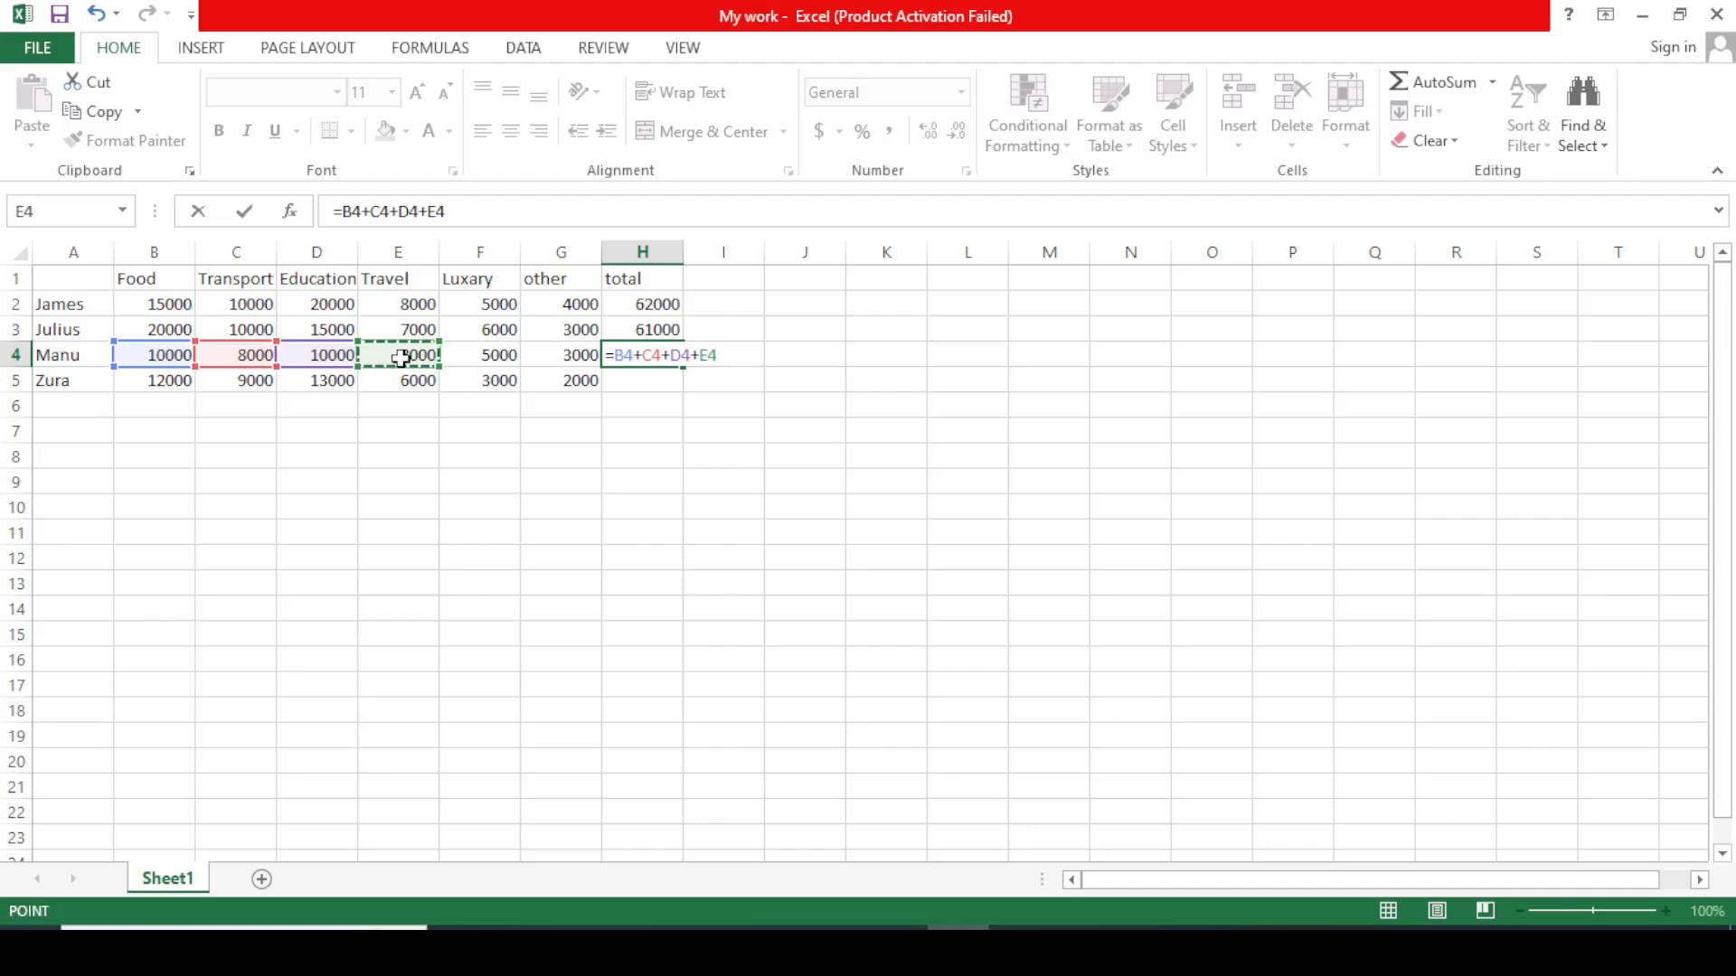
type("+")
left_click(503, 358)
type("+")
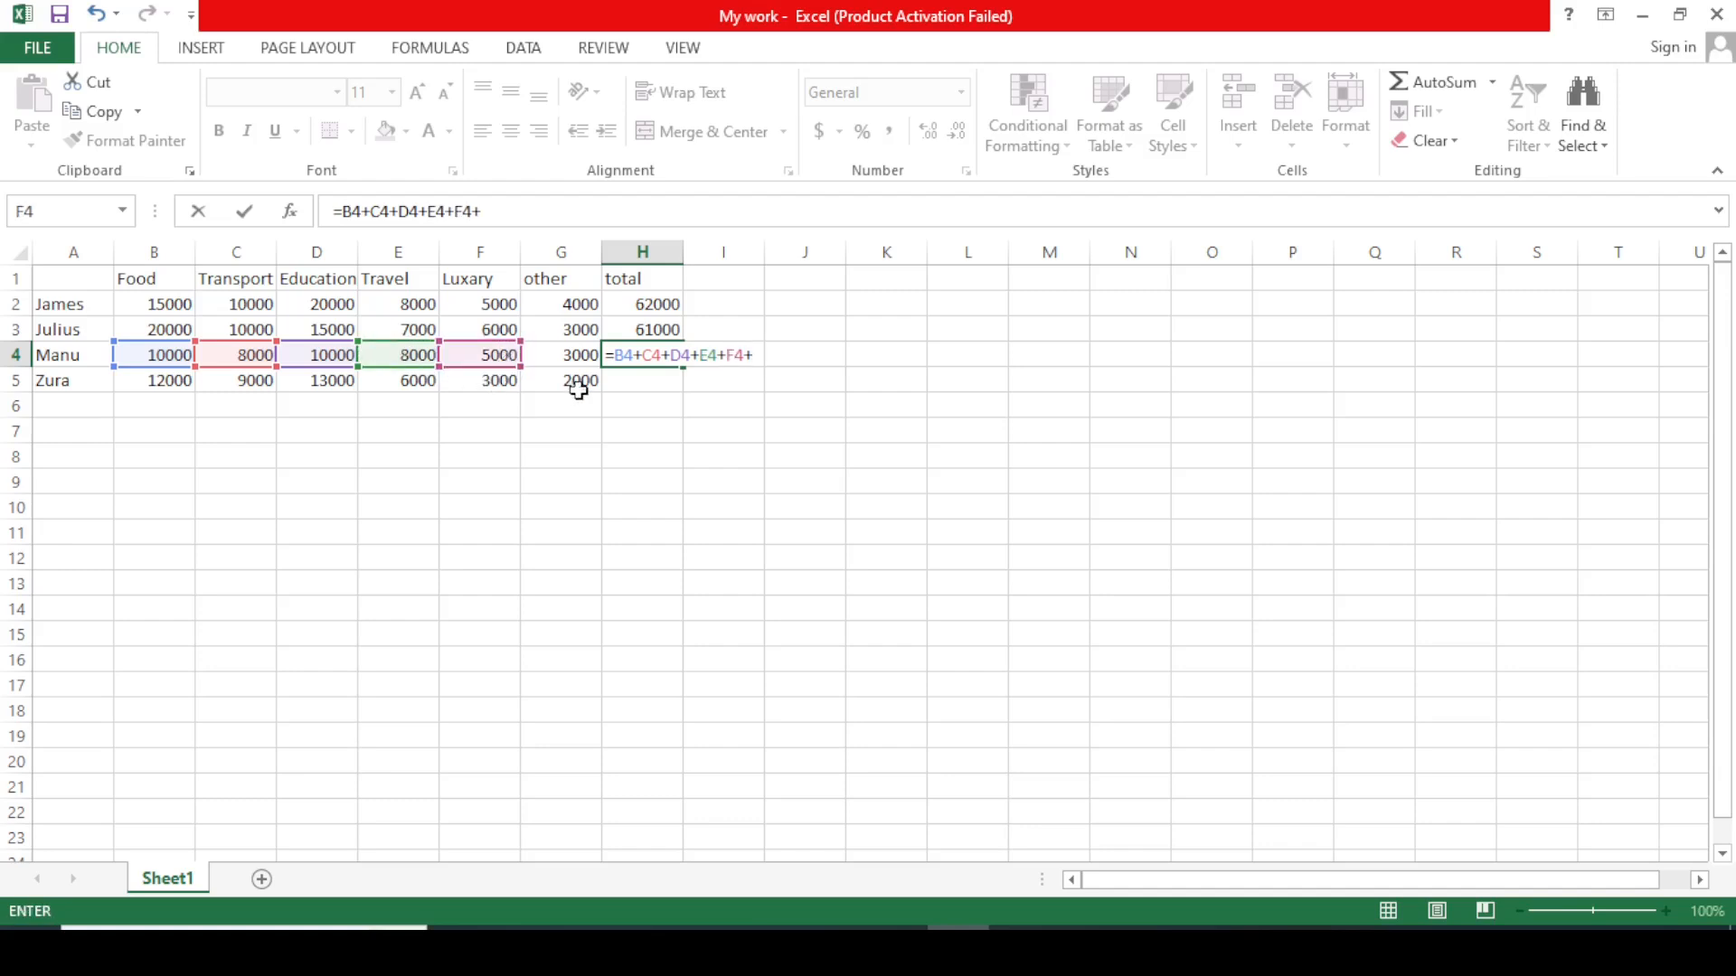
left_click(568, 359)
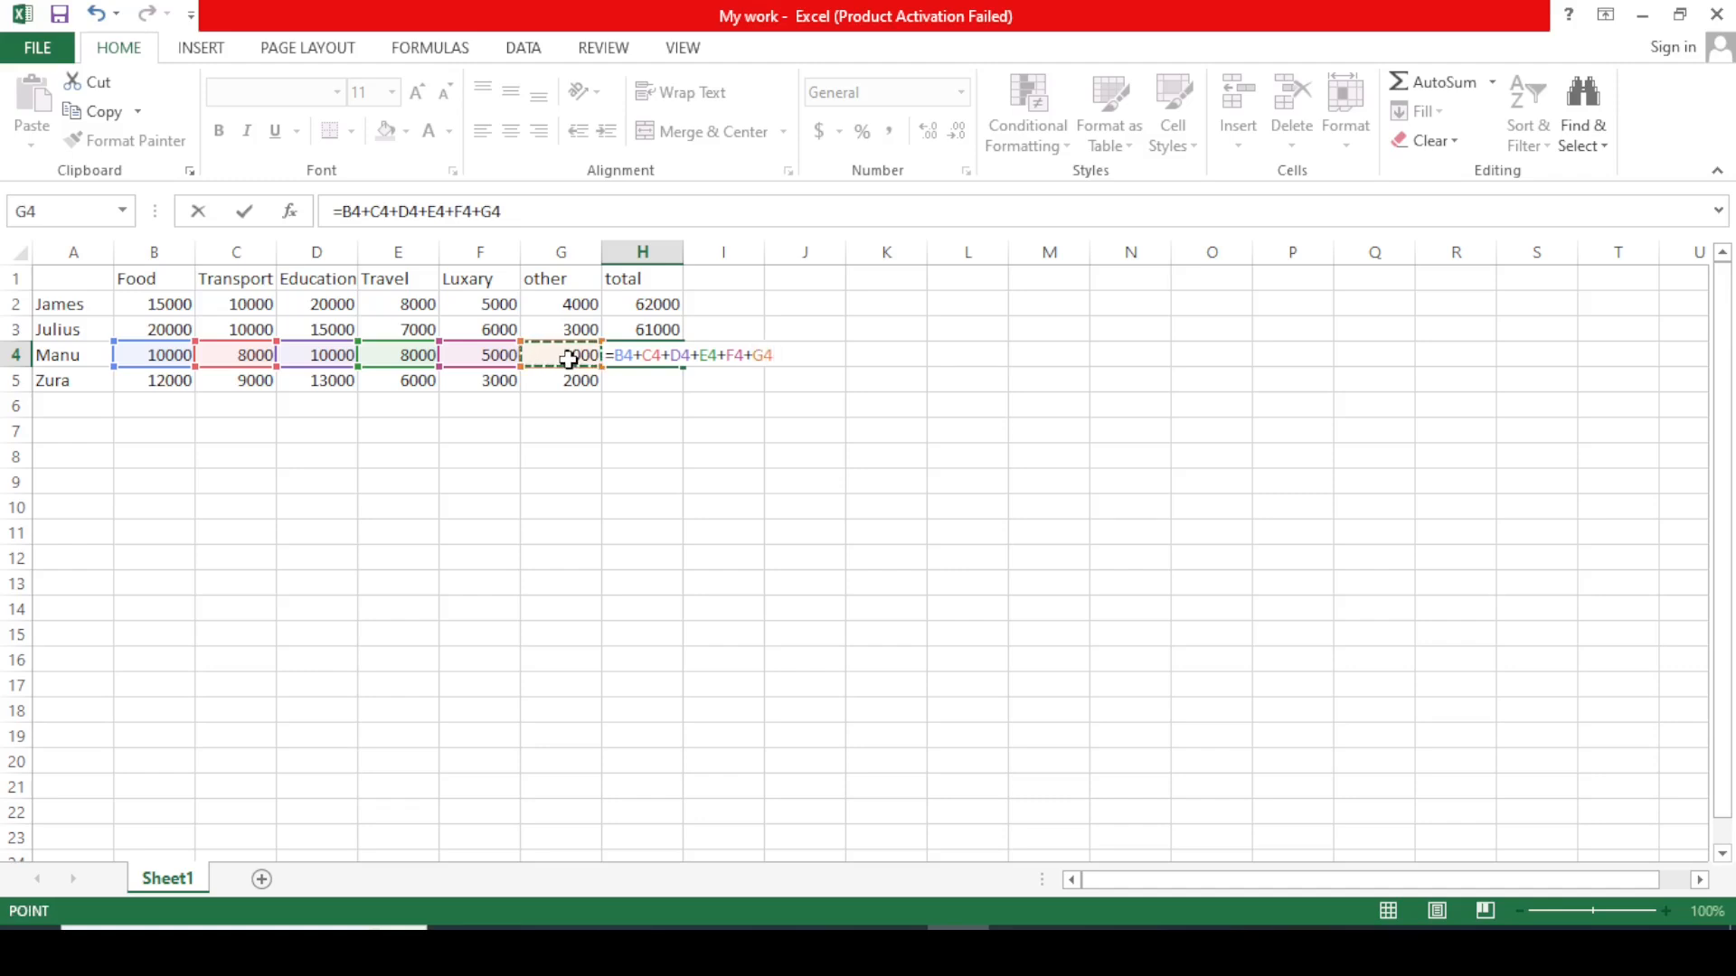
key("Return")
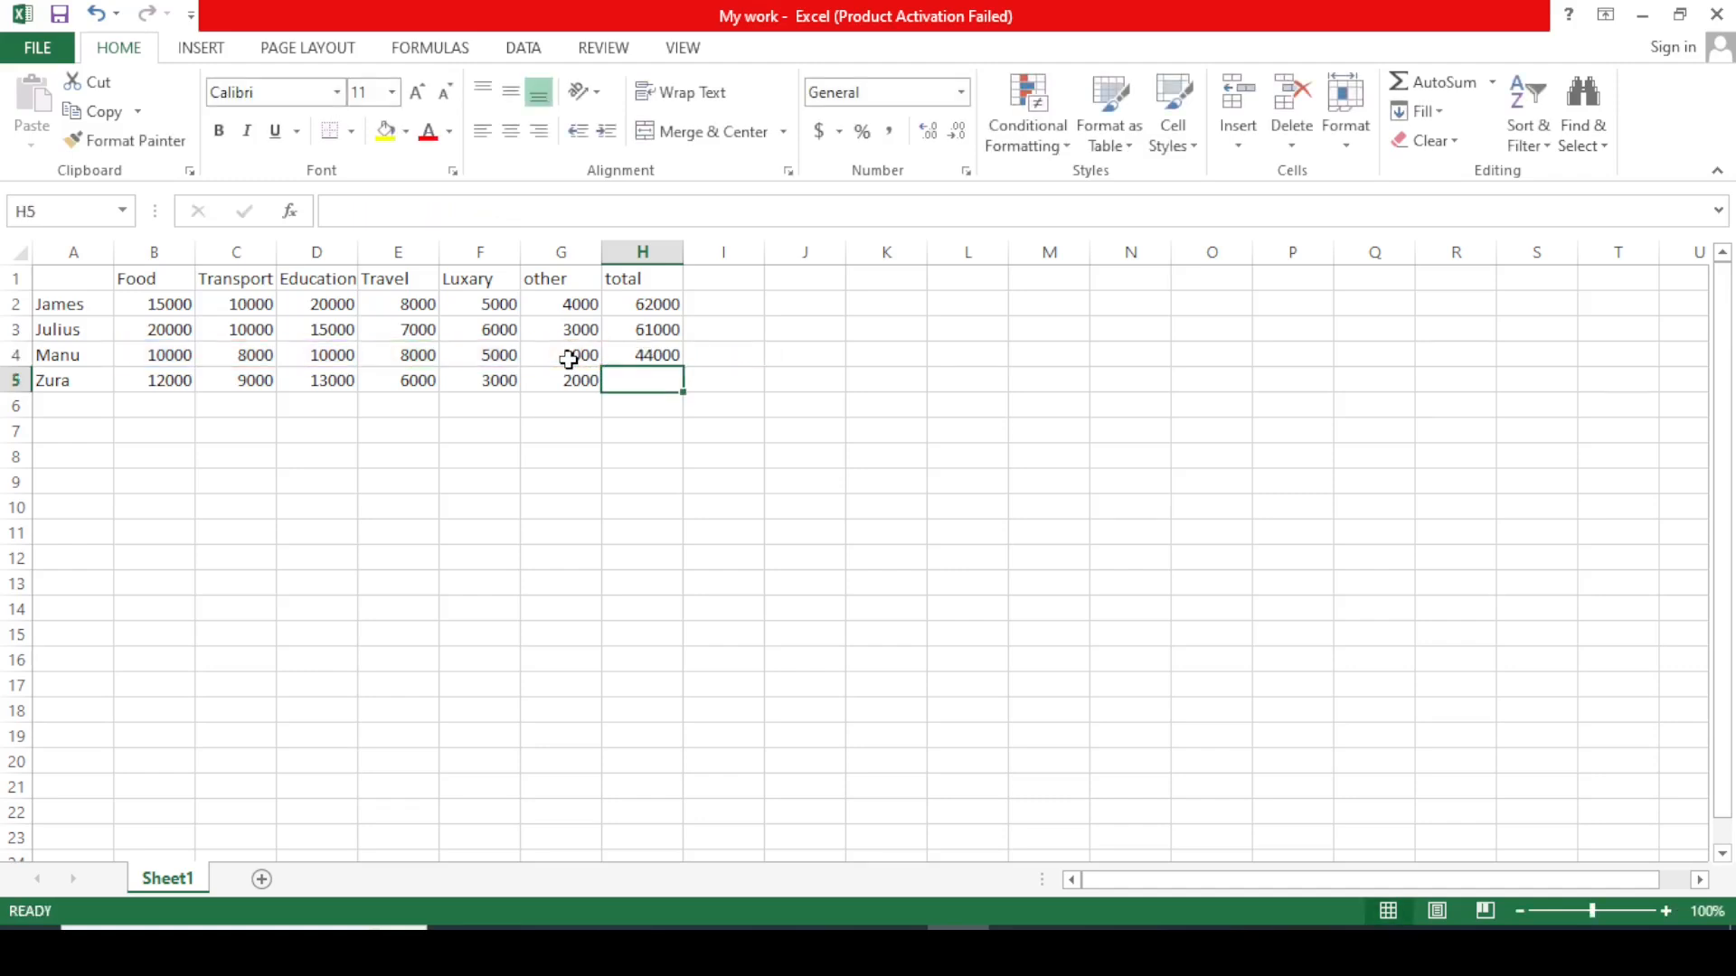
Enter =B5+C5+D5+E5+F5+G5 in H5 so row 5 totals 45000.
type("=")
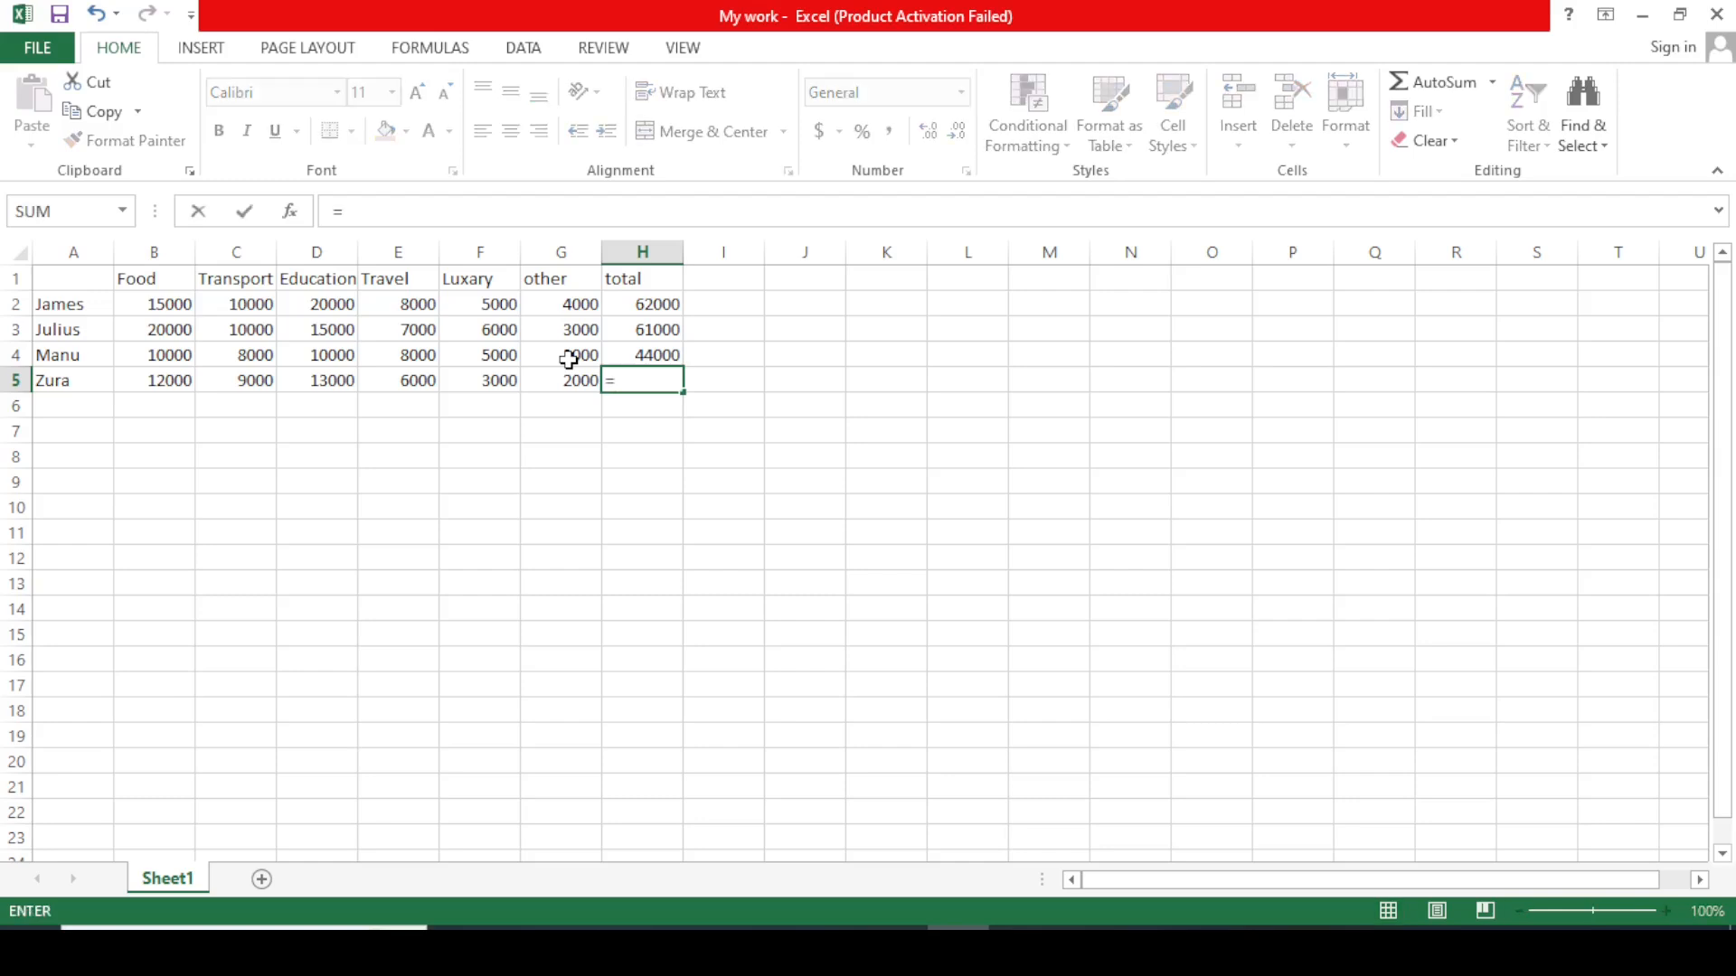
left_click(169, 383)
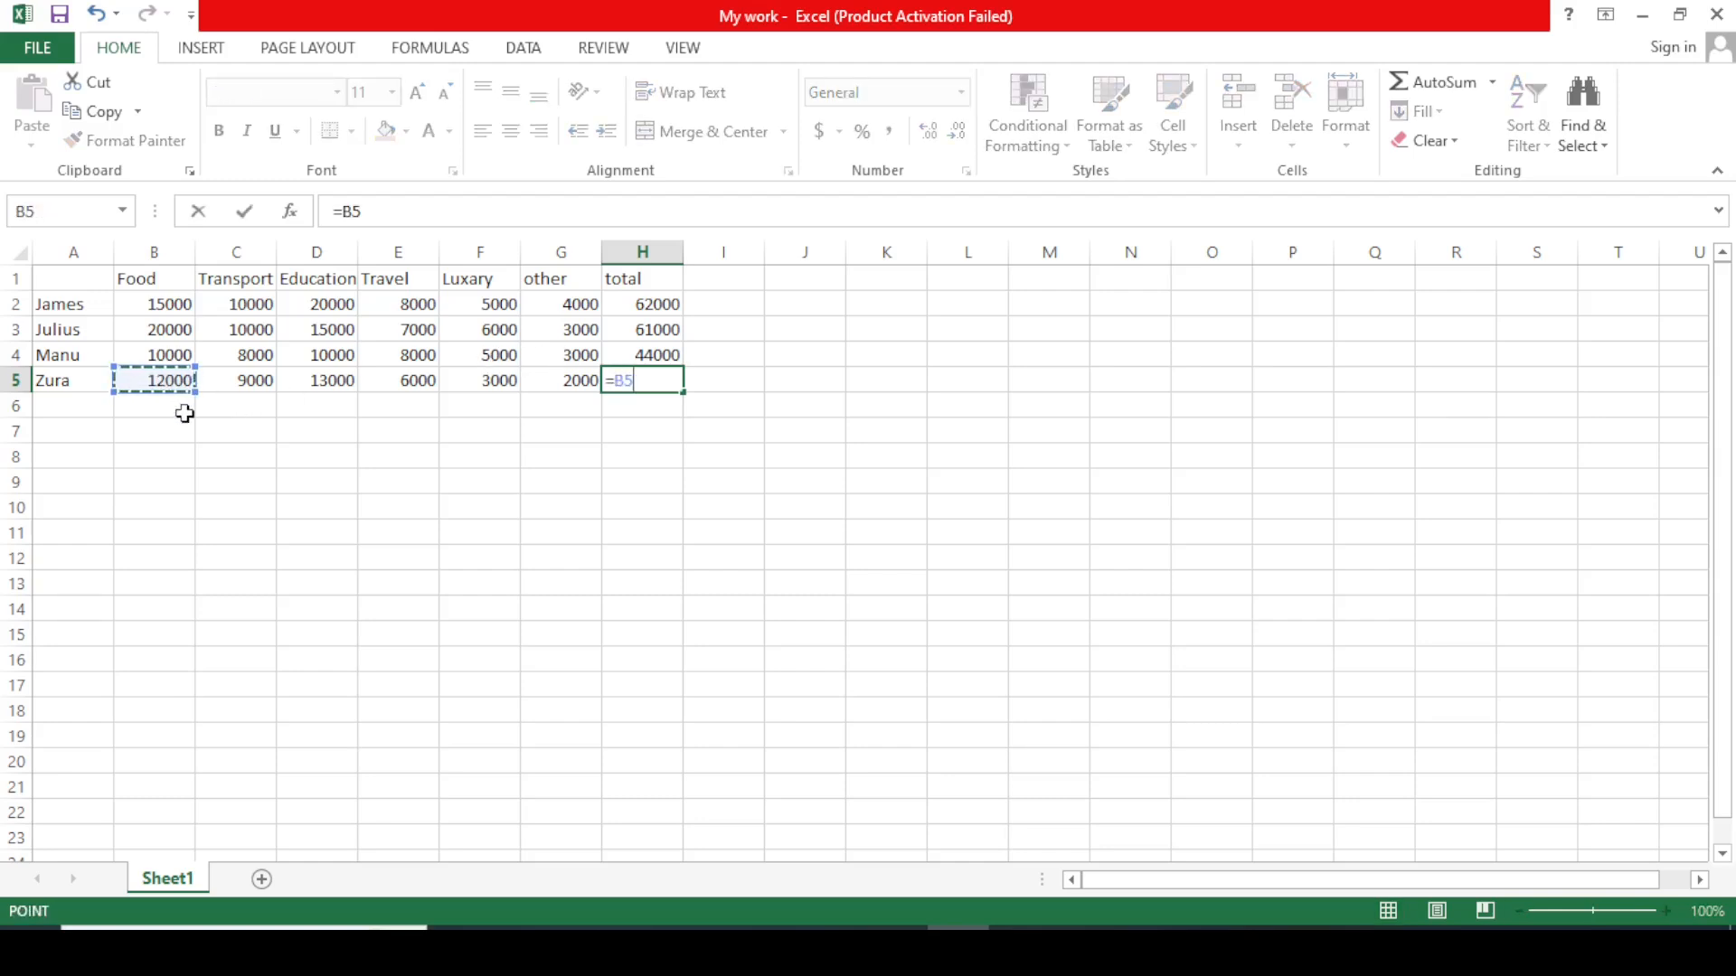
type("+")
left_click(242, 389)
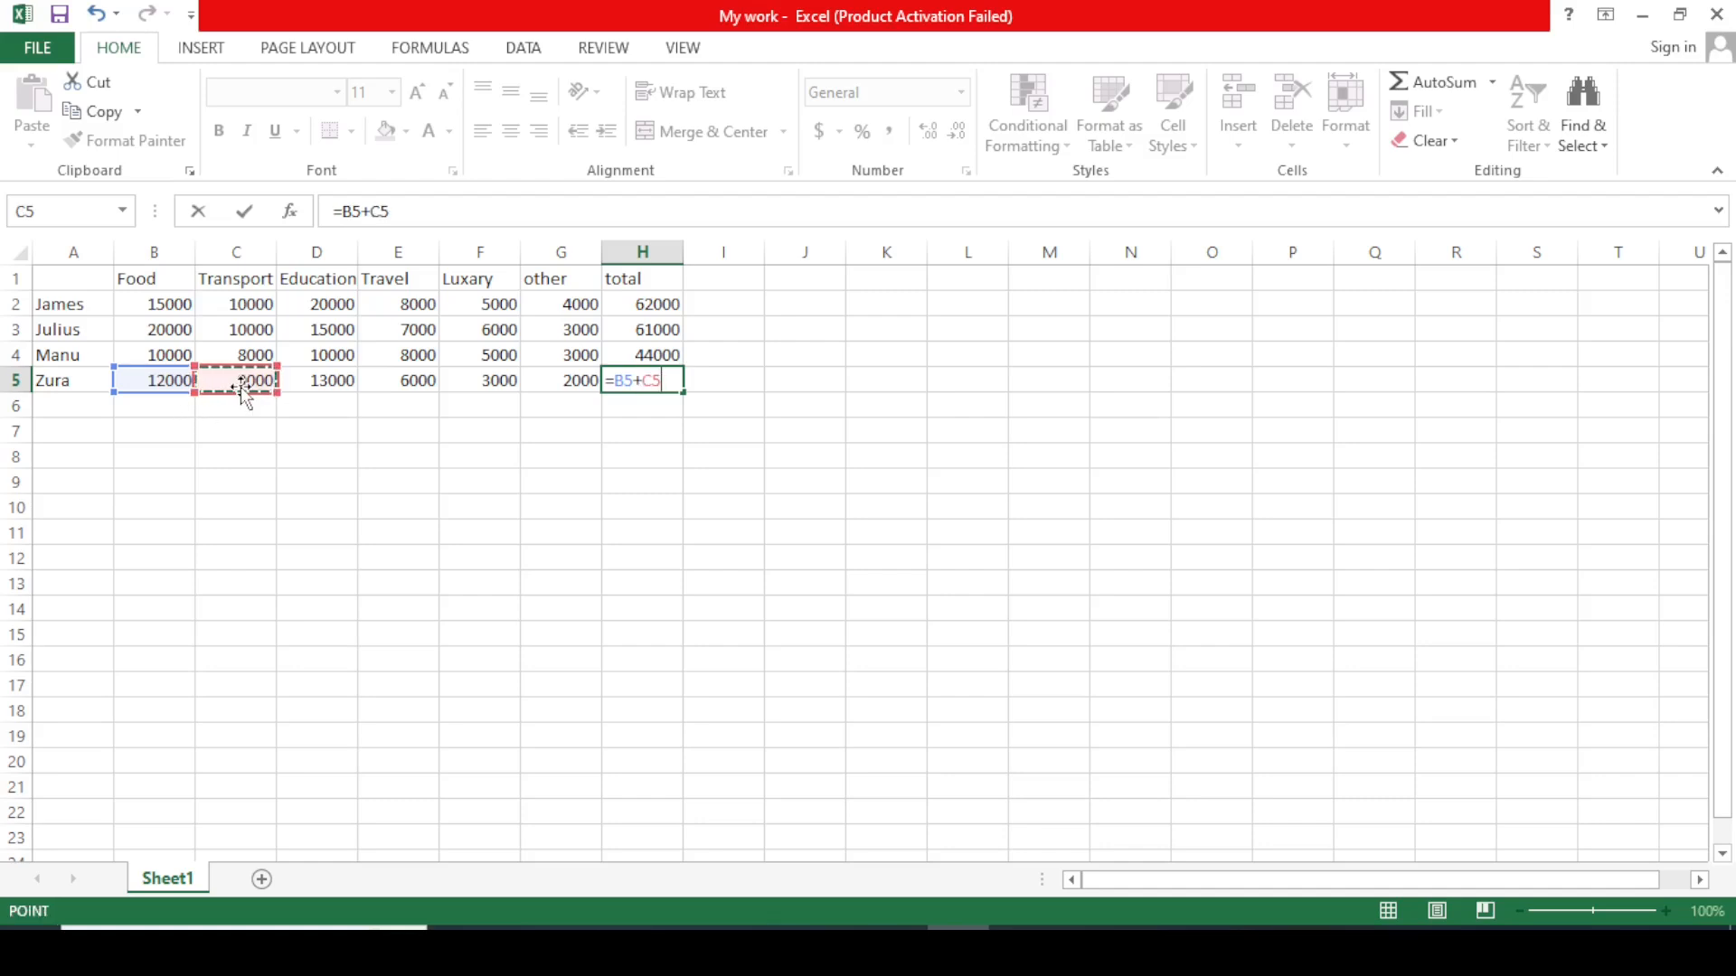
type("+")
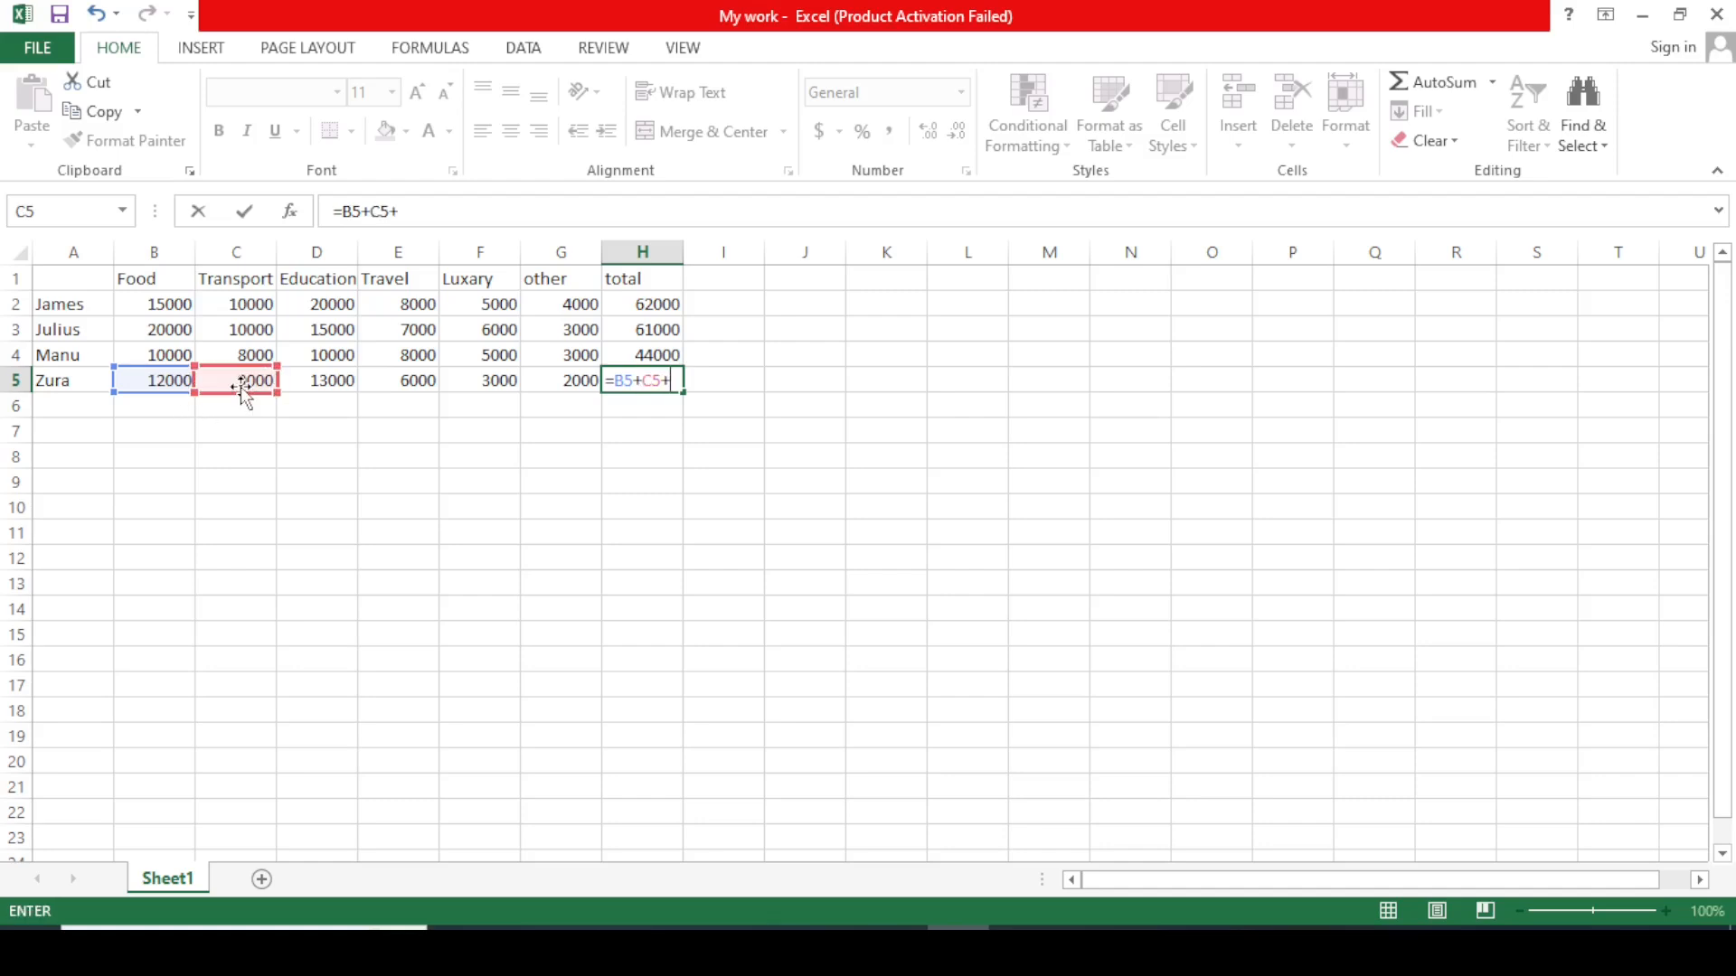
left_click(331, 380)
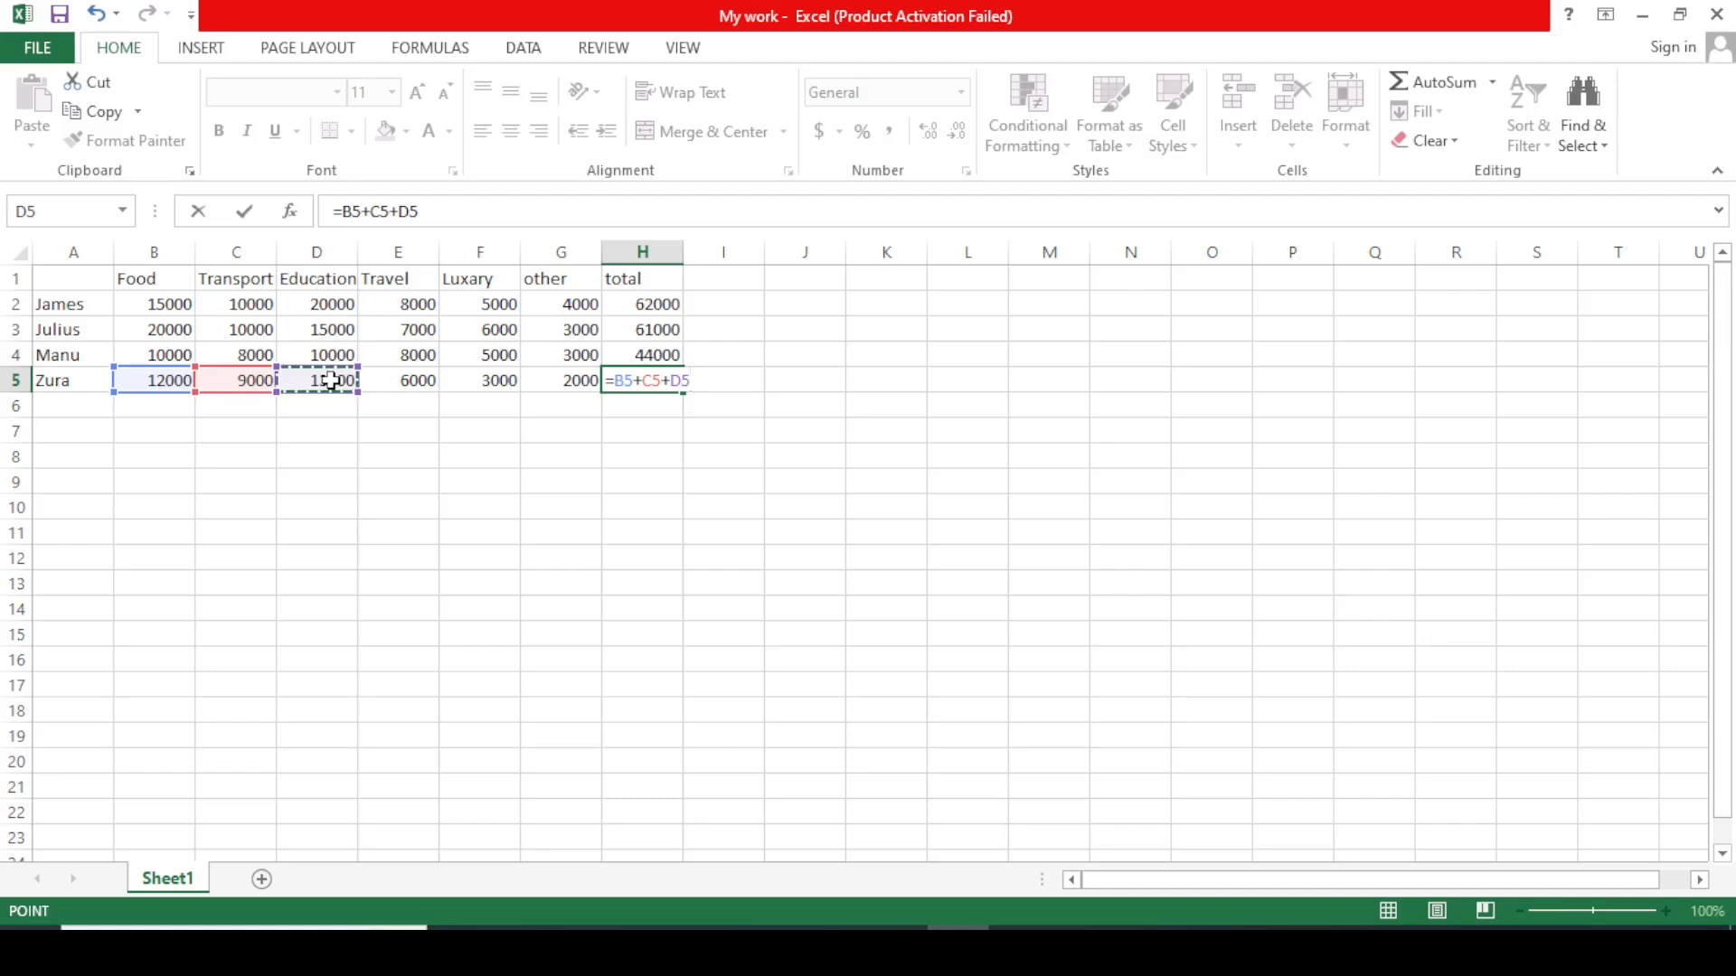
type("+")
left_click(434, 381)
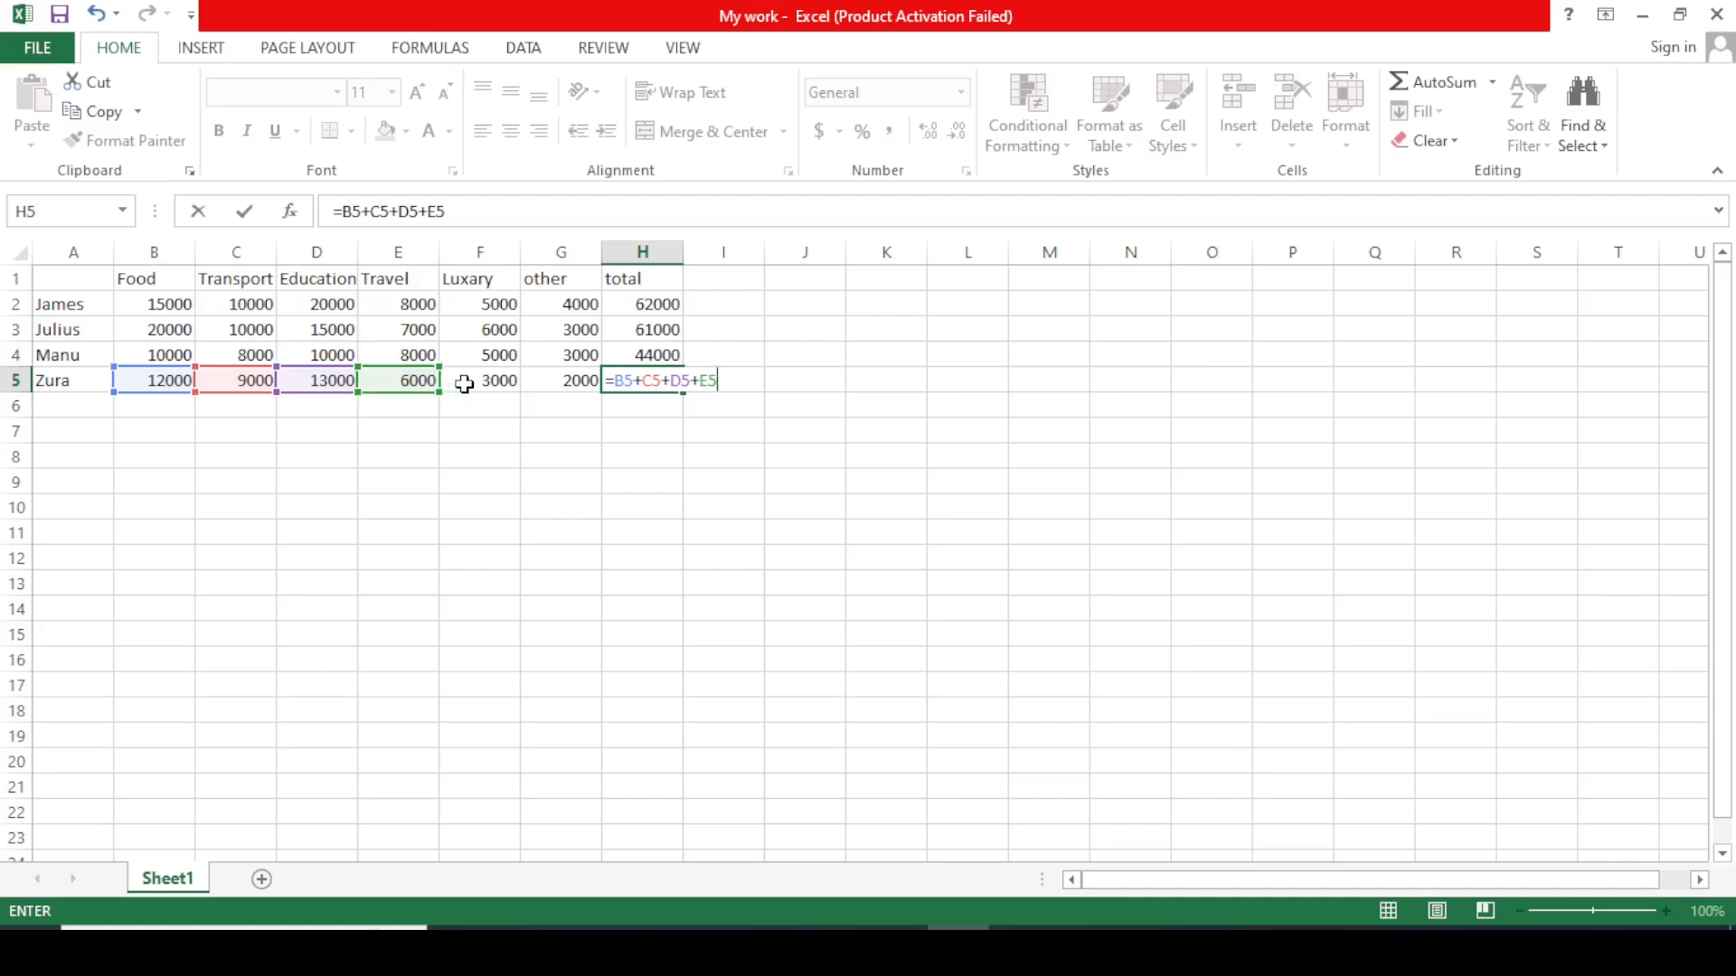
type("+")
left_click(502, 384)
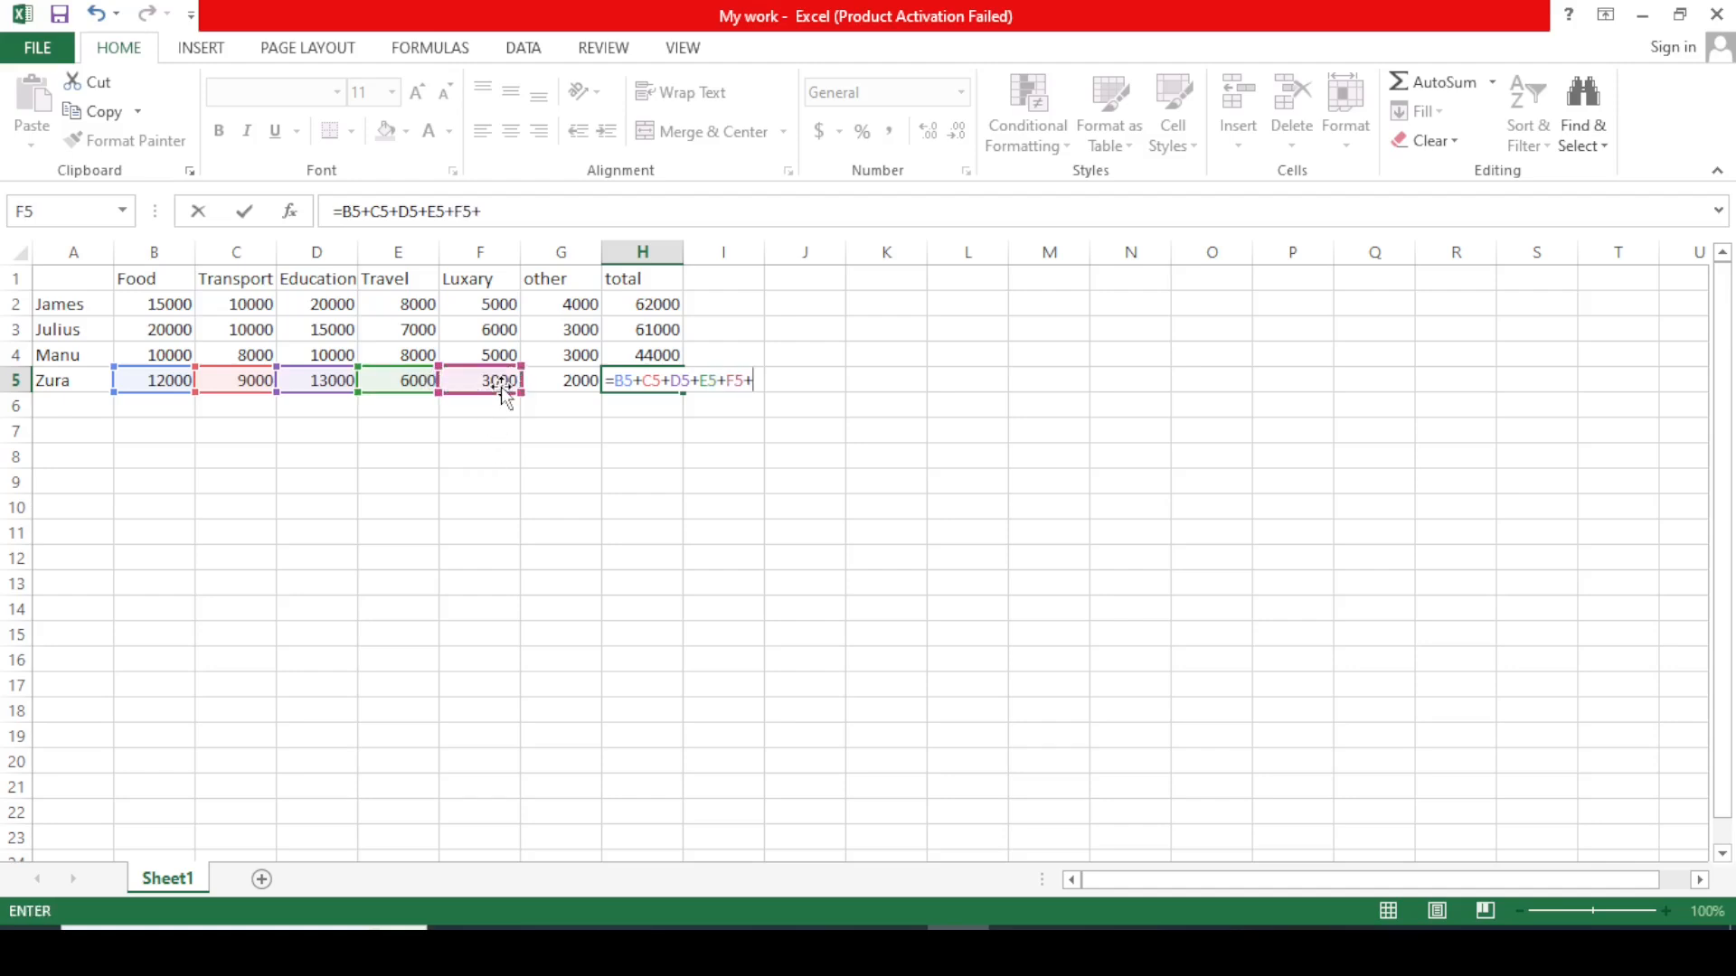
left_click(562, 386)
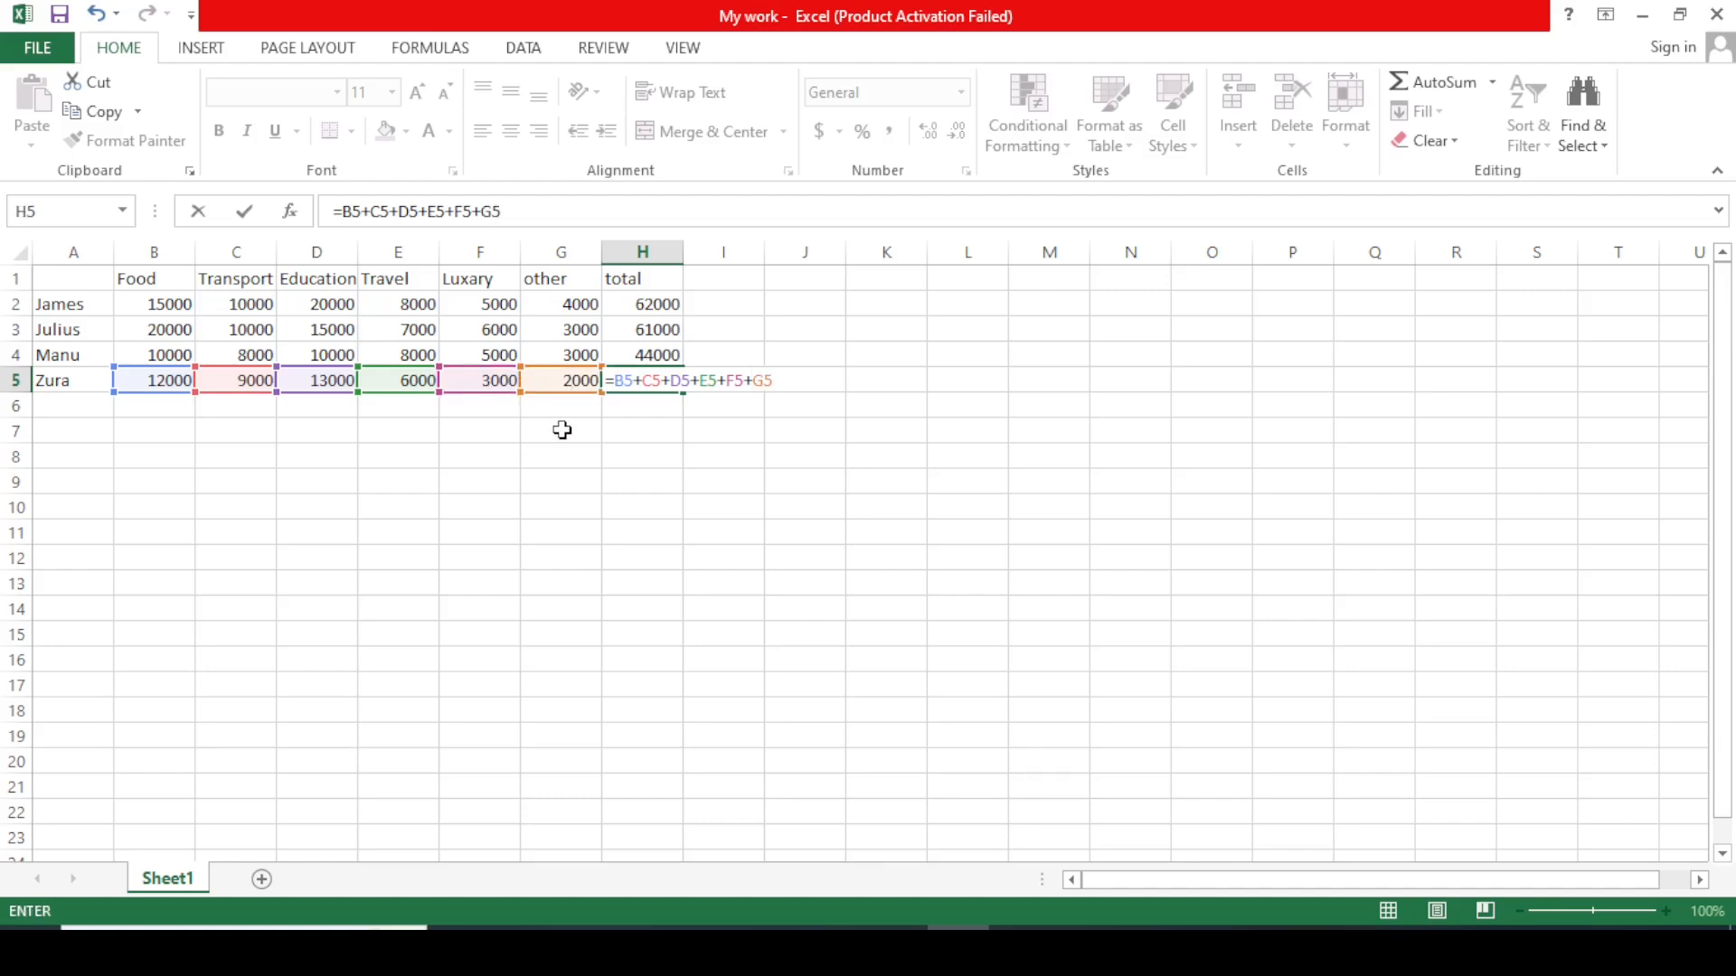
key("Return")
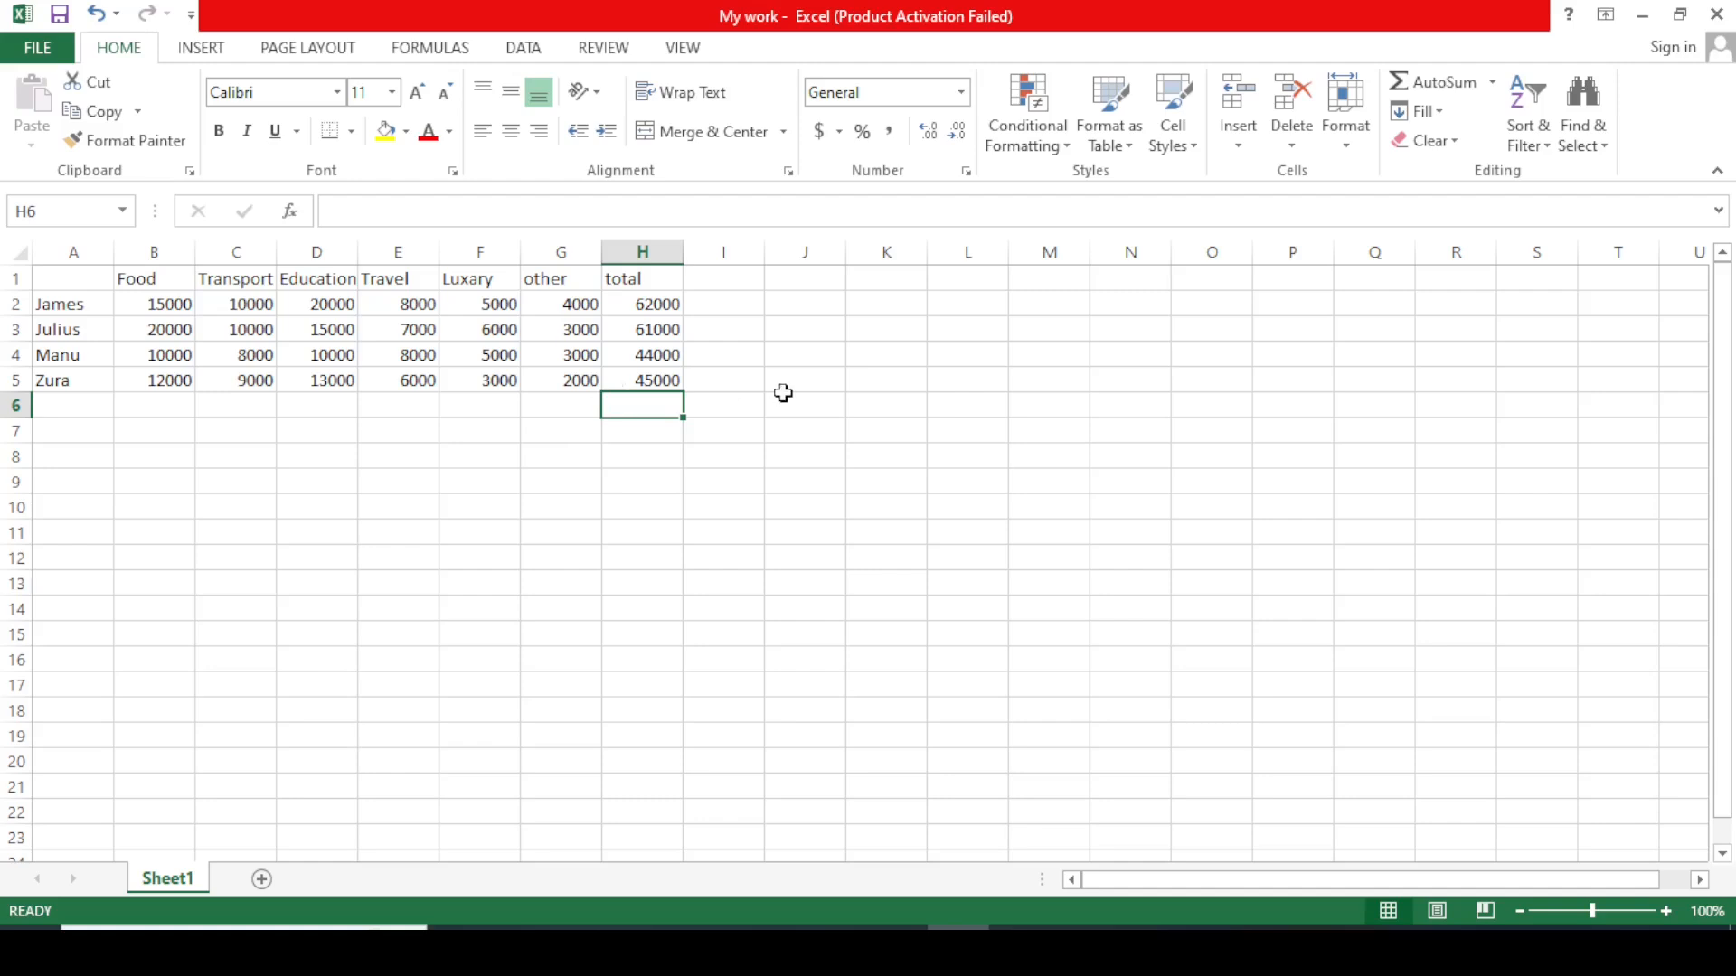
double_click(900, 447)
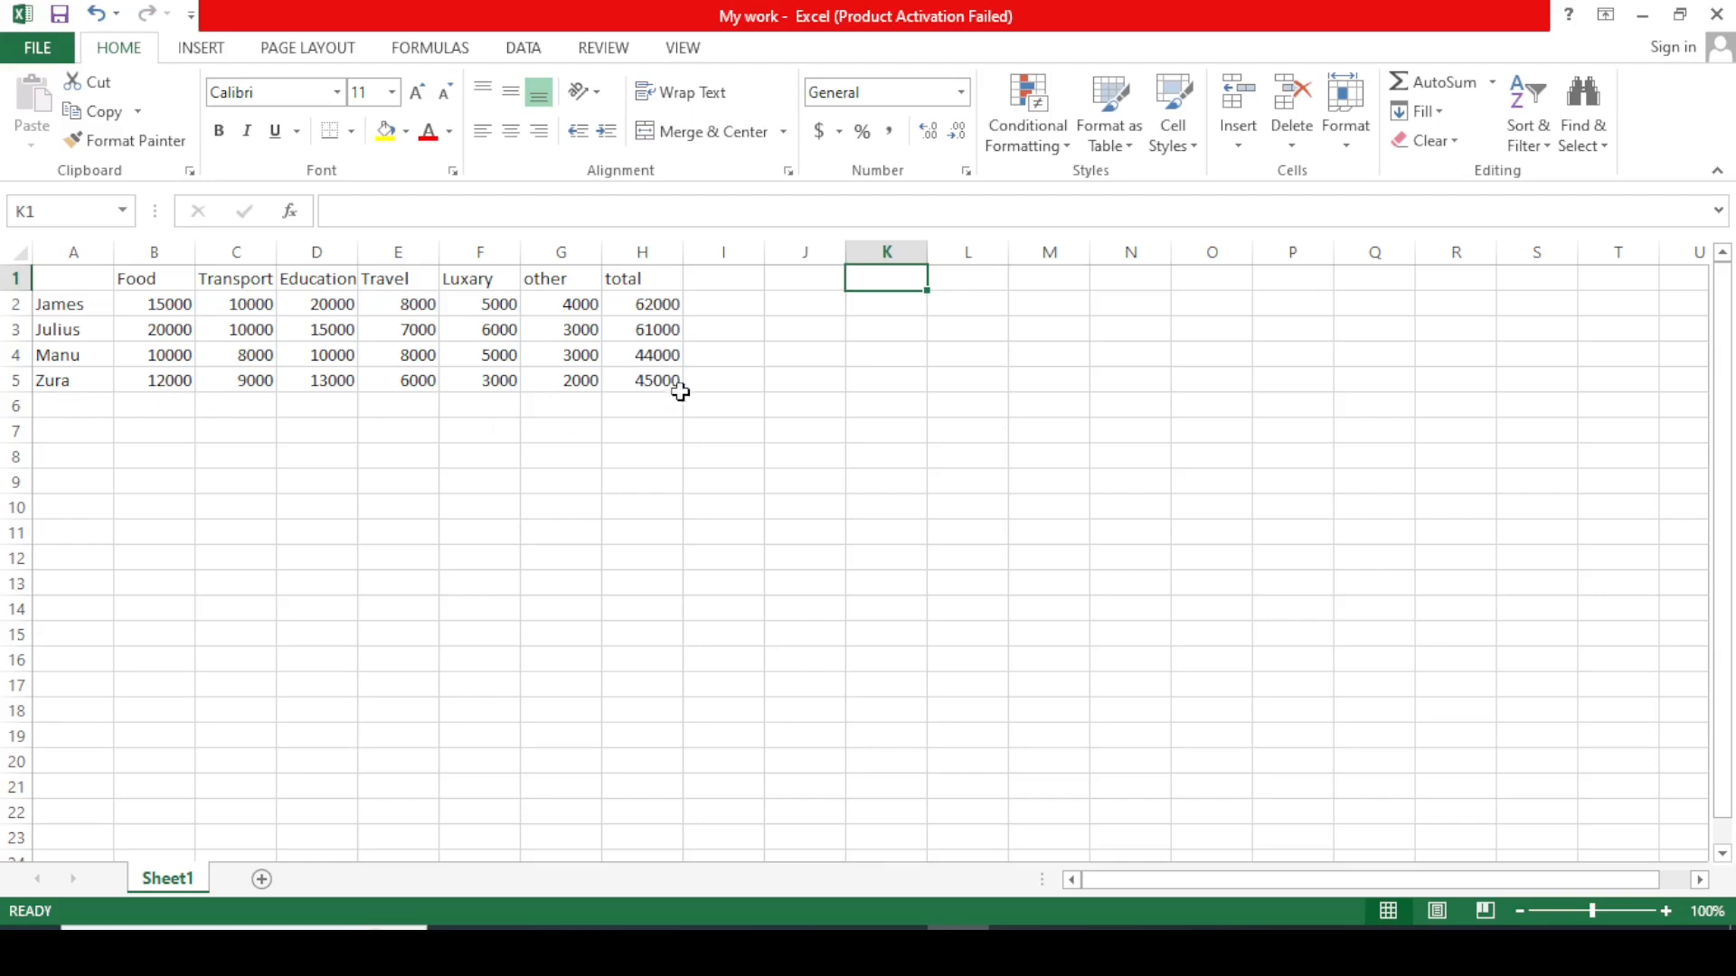
left_click(1090, 512)
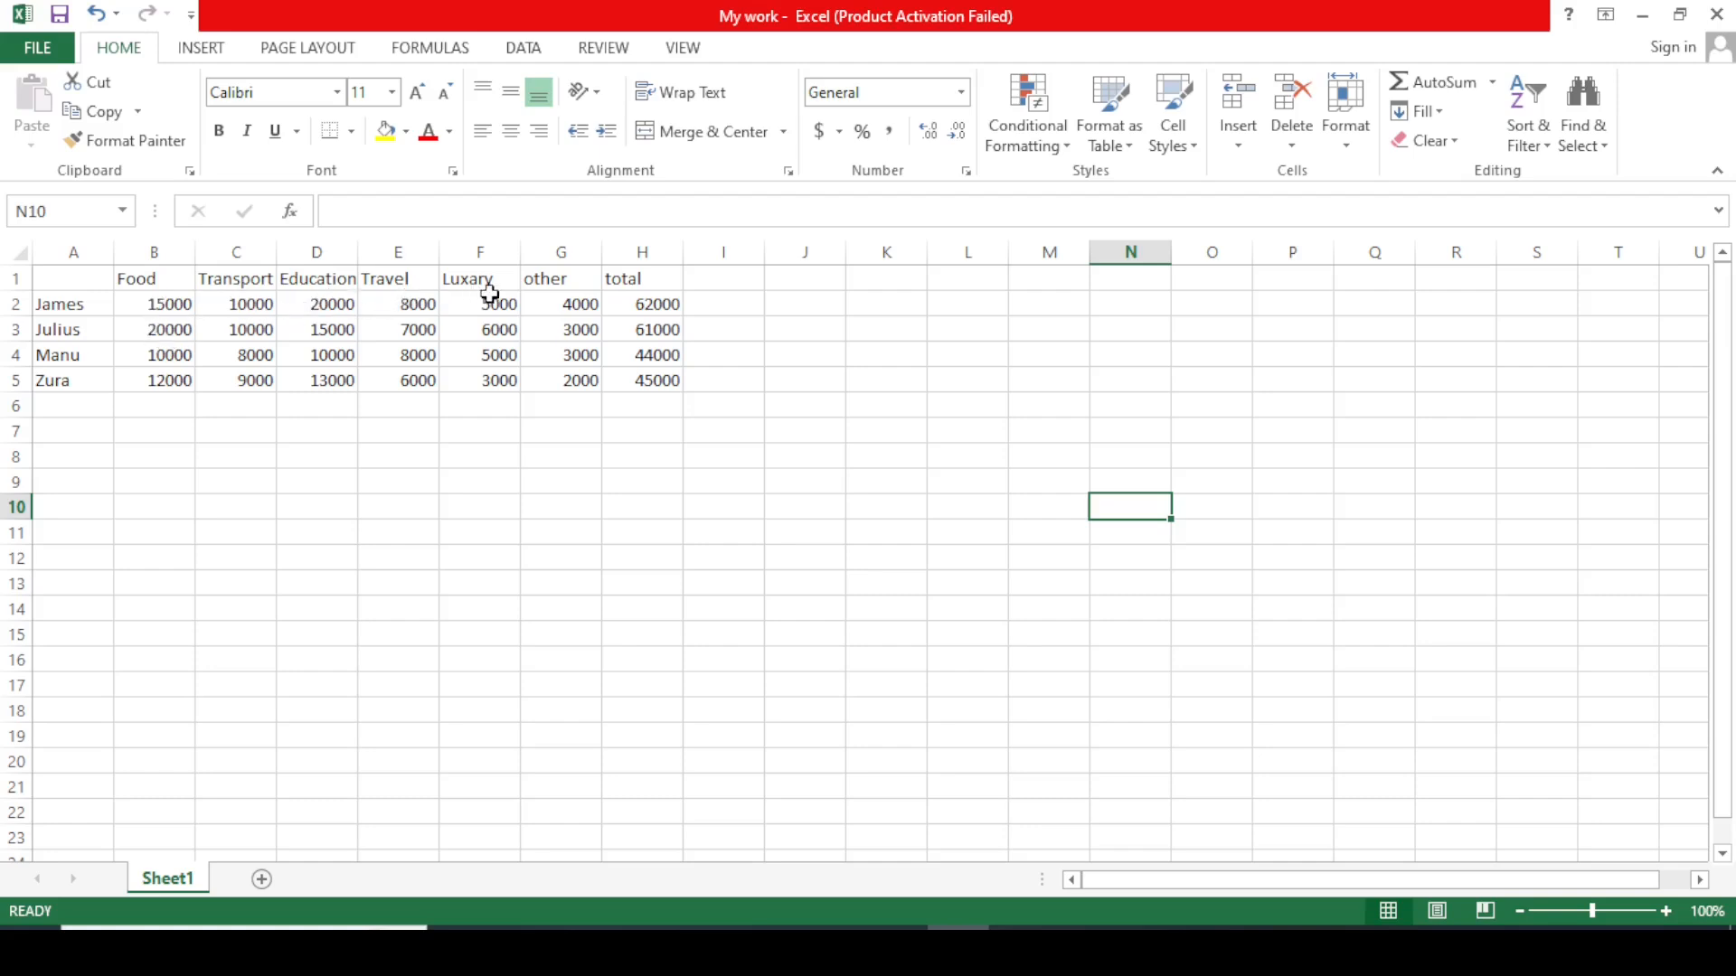
left_click(716, 286)
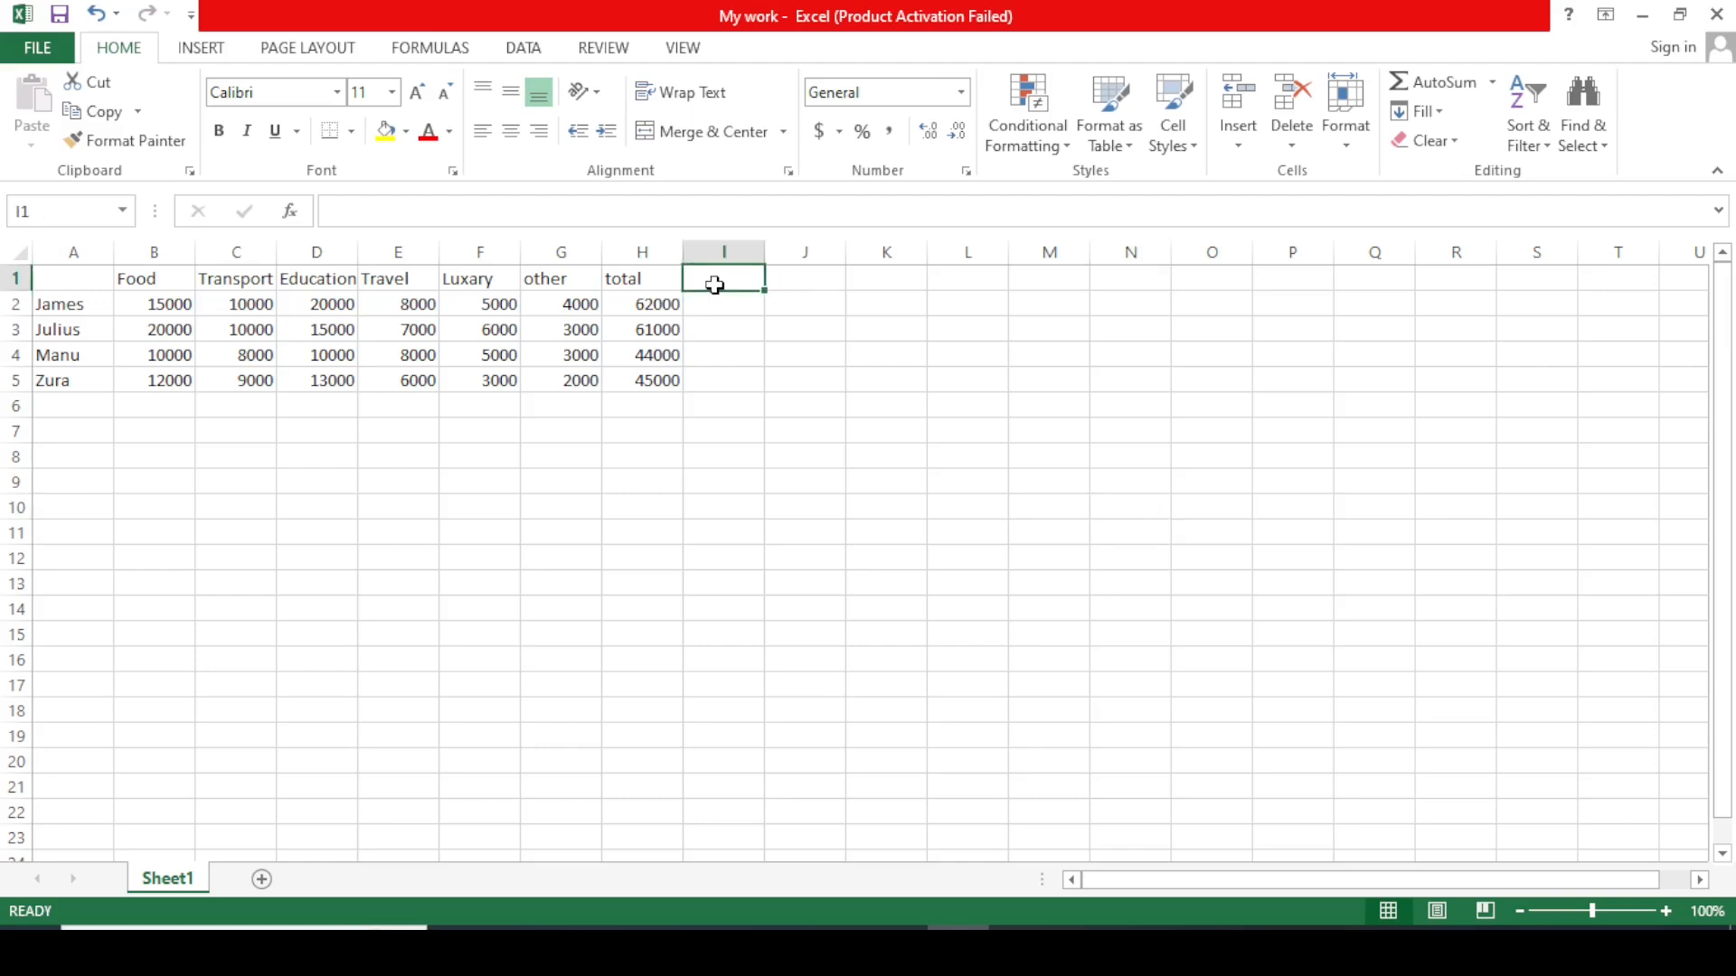
Add the headers %Food in I1 and %Transport in J1.
type("%f")
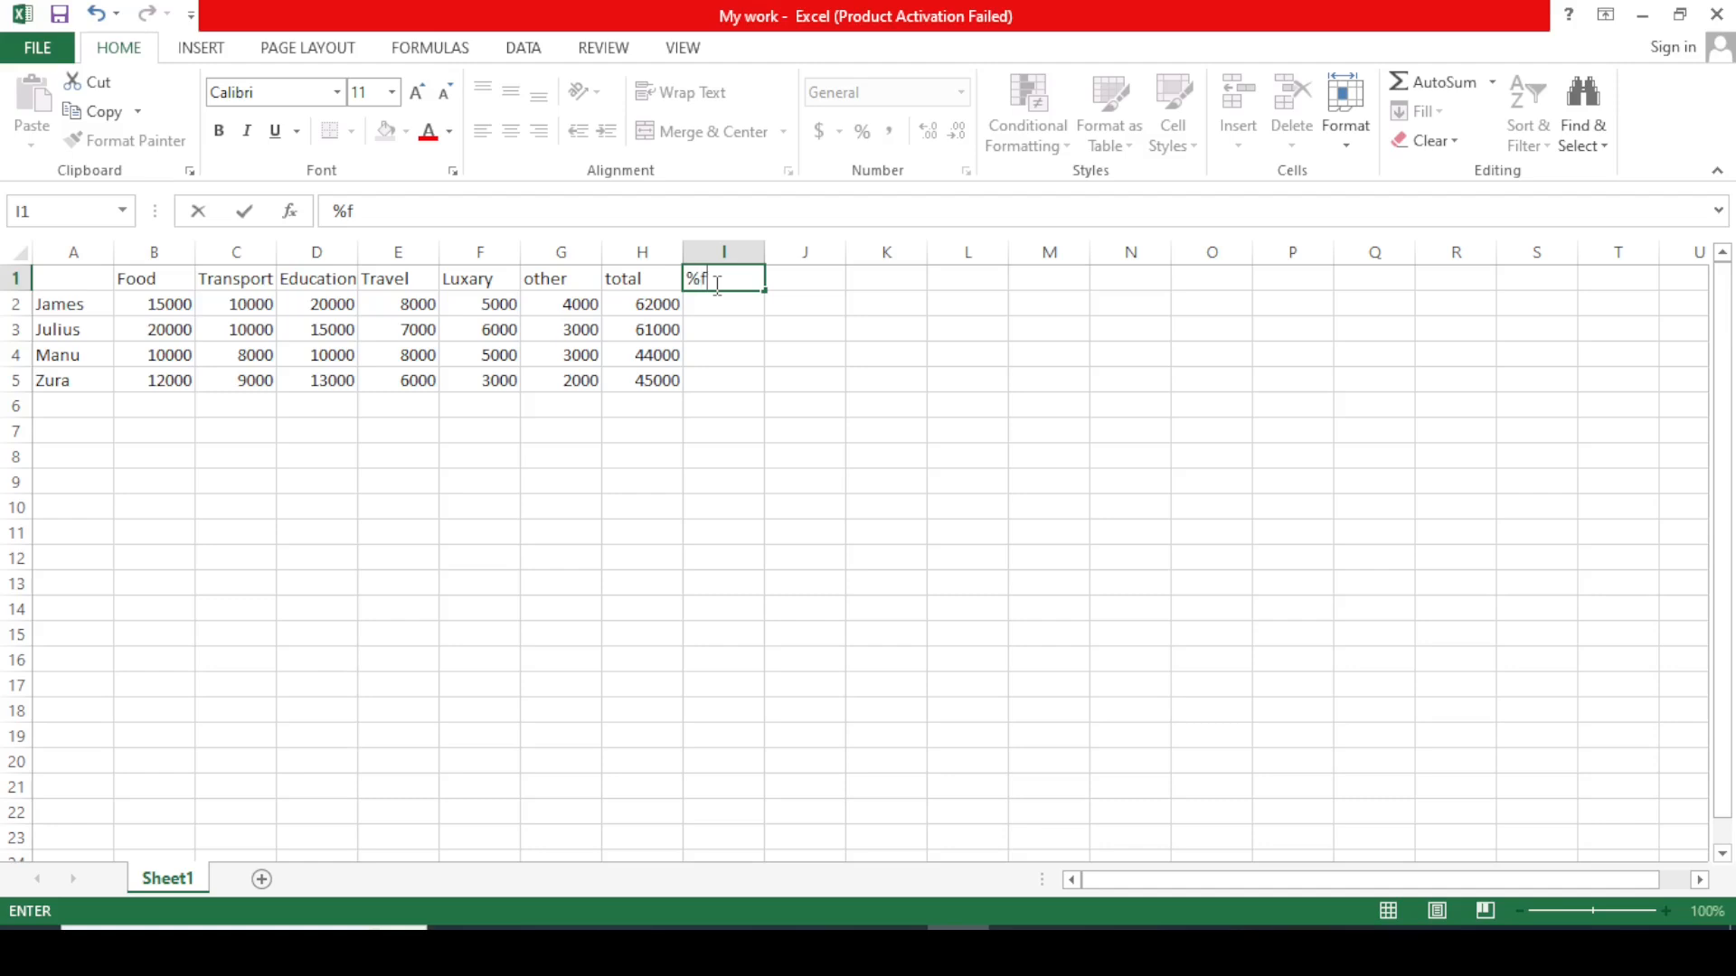
key("BackSpace")
type("Food")
left_click(801, 281)
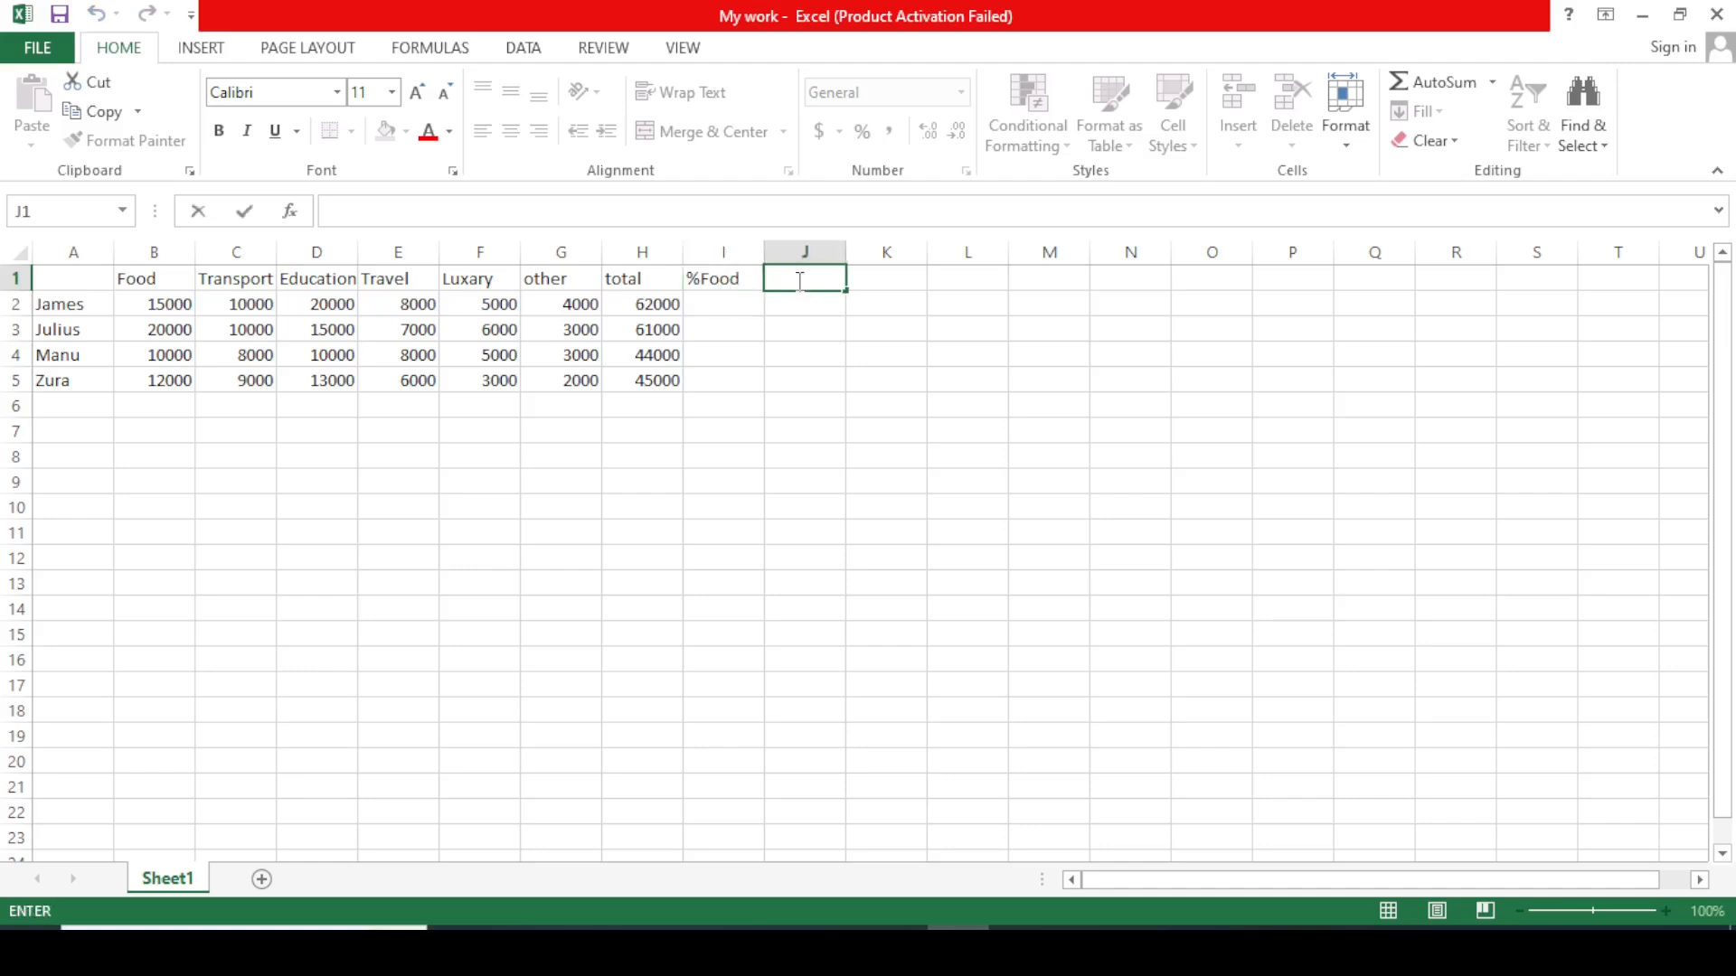
type("%t")
key("BackSpace")
type("R")
key("BackSpace")
type("Transport")
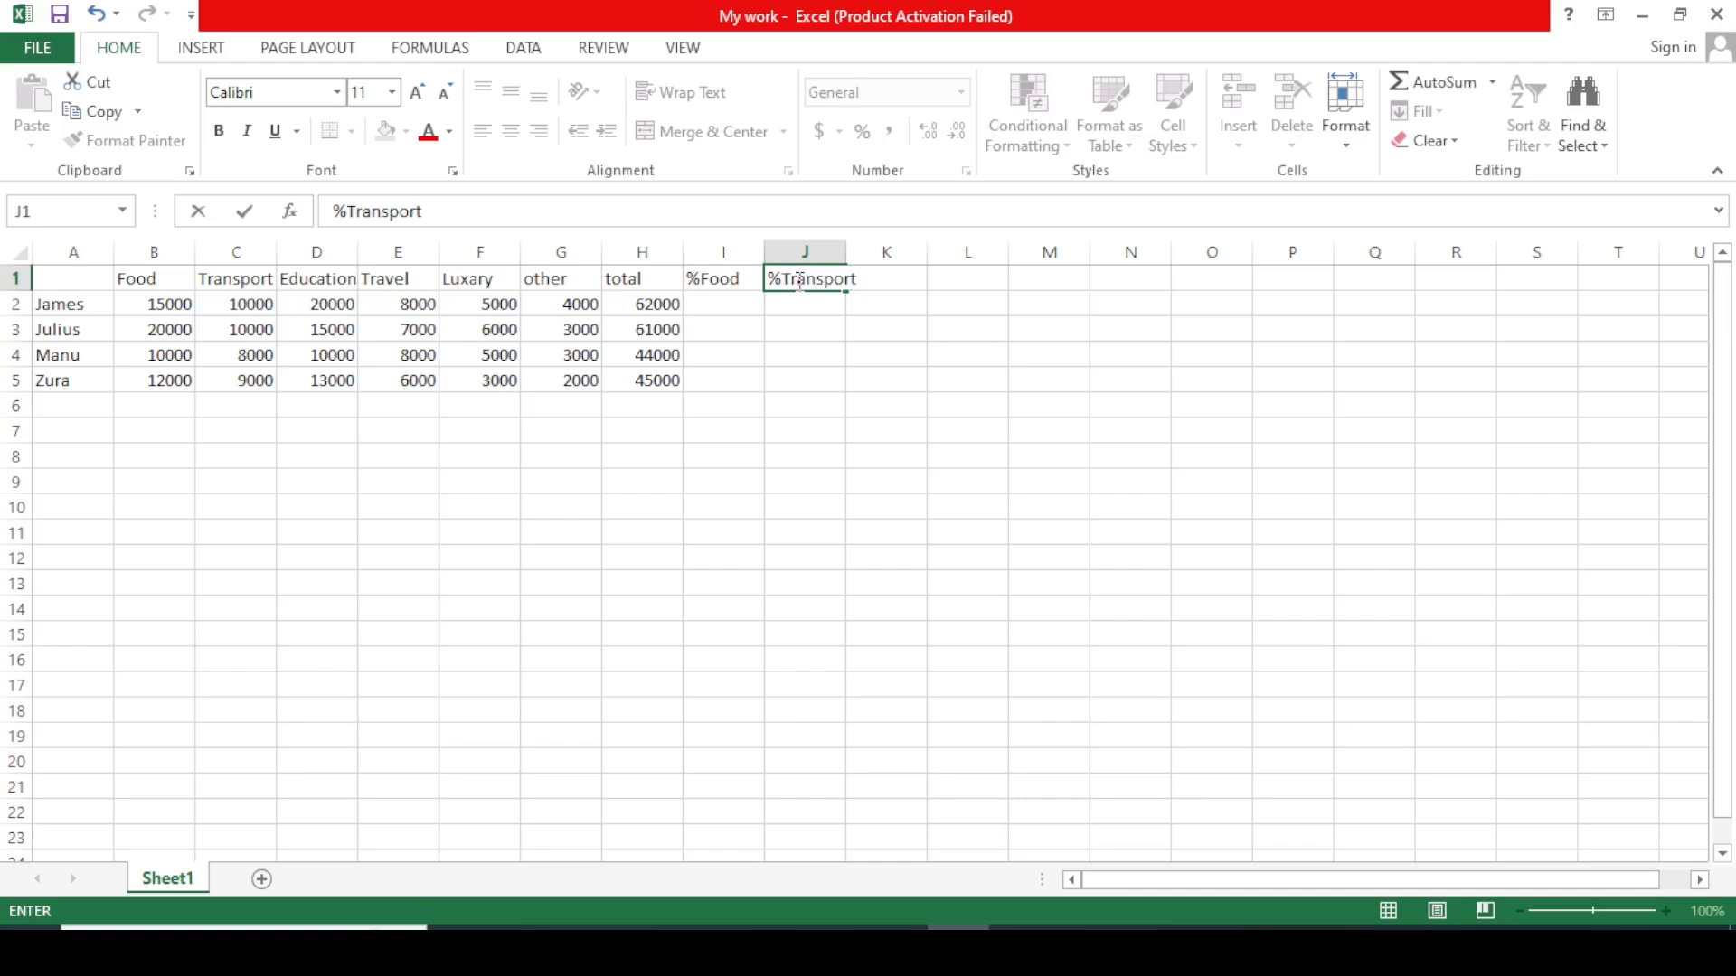
left_click(931, 302)
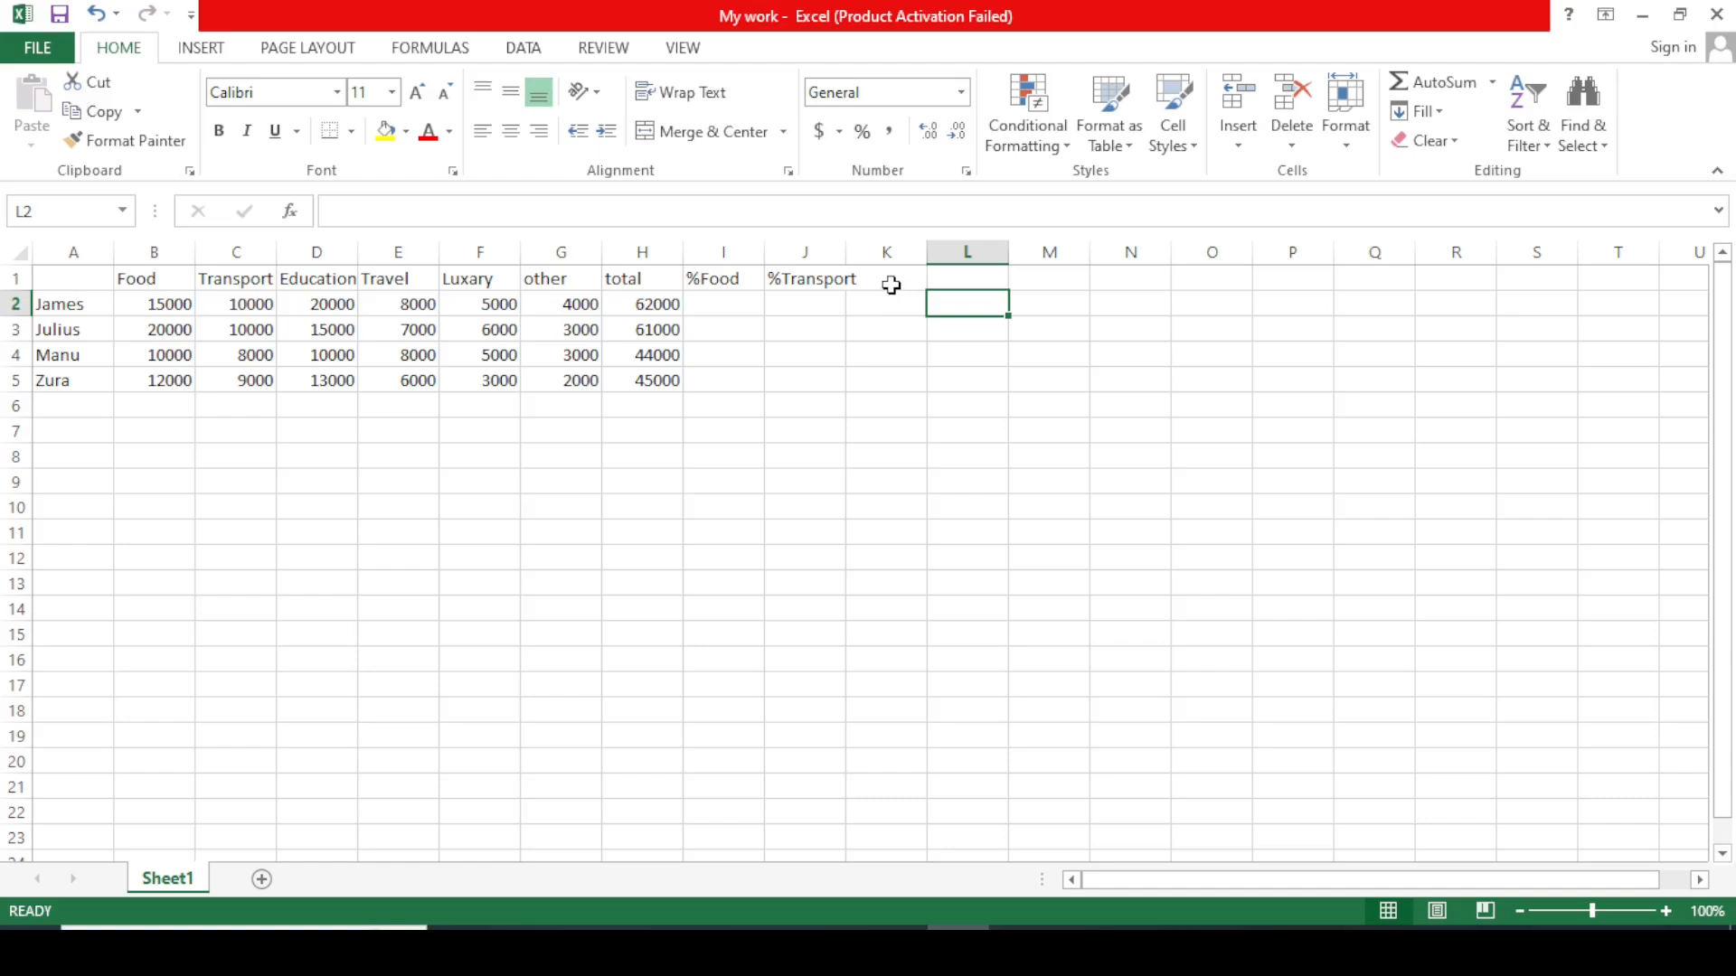
Enter %luxury as the header in K1.
double_click(892, 284)
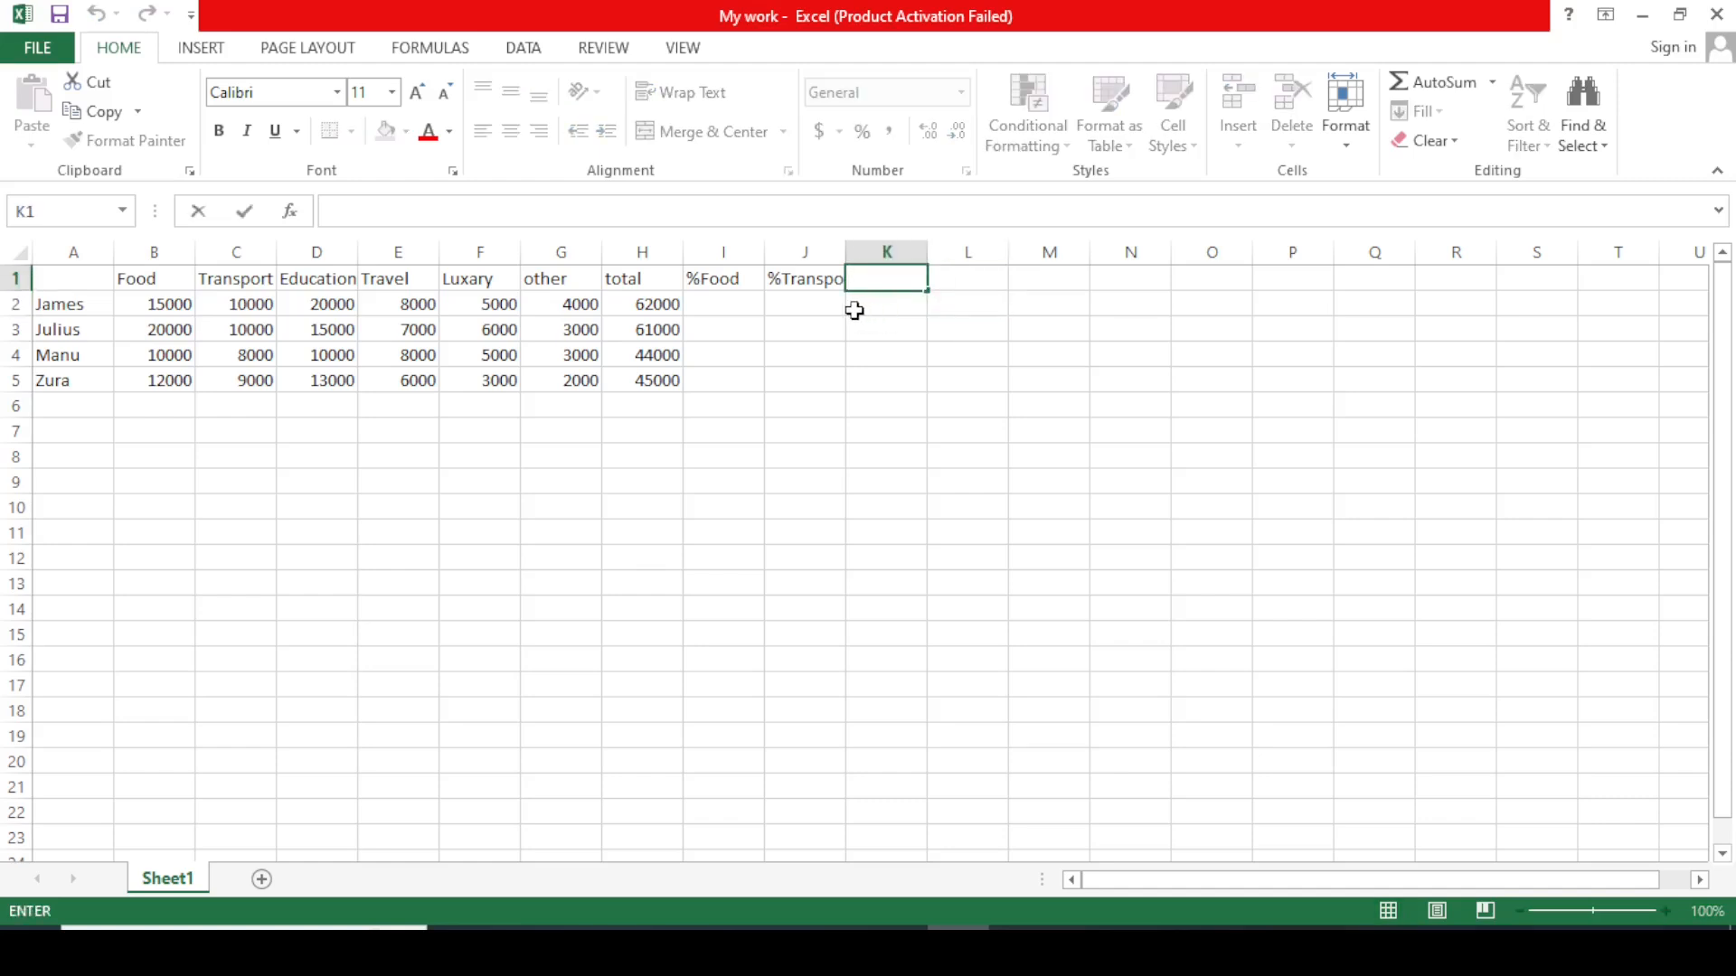
type("+")
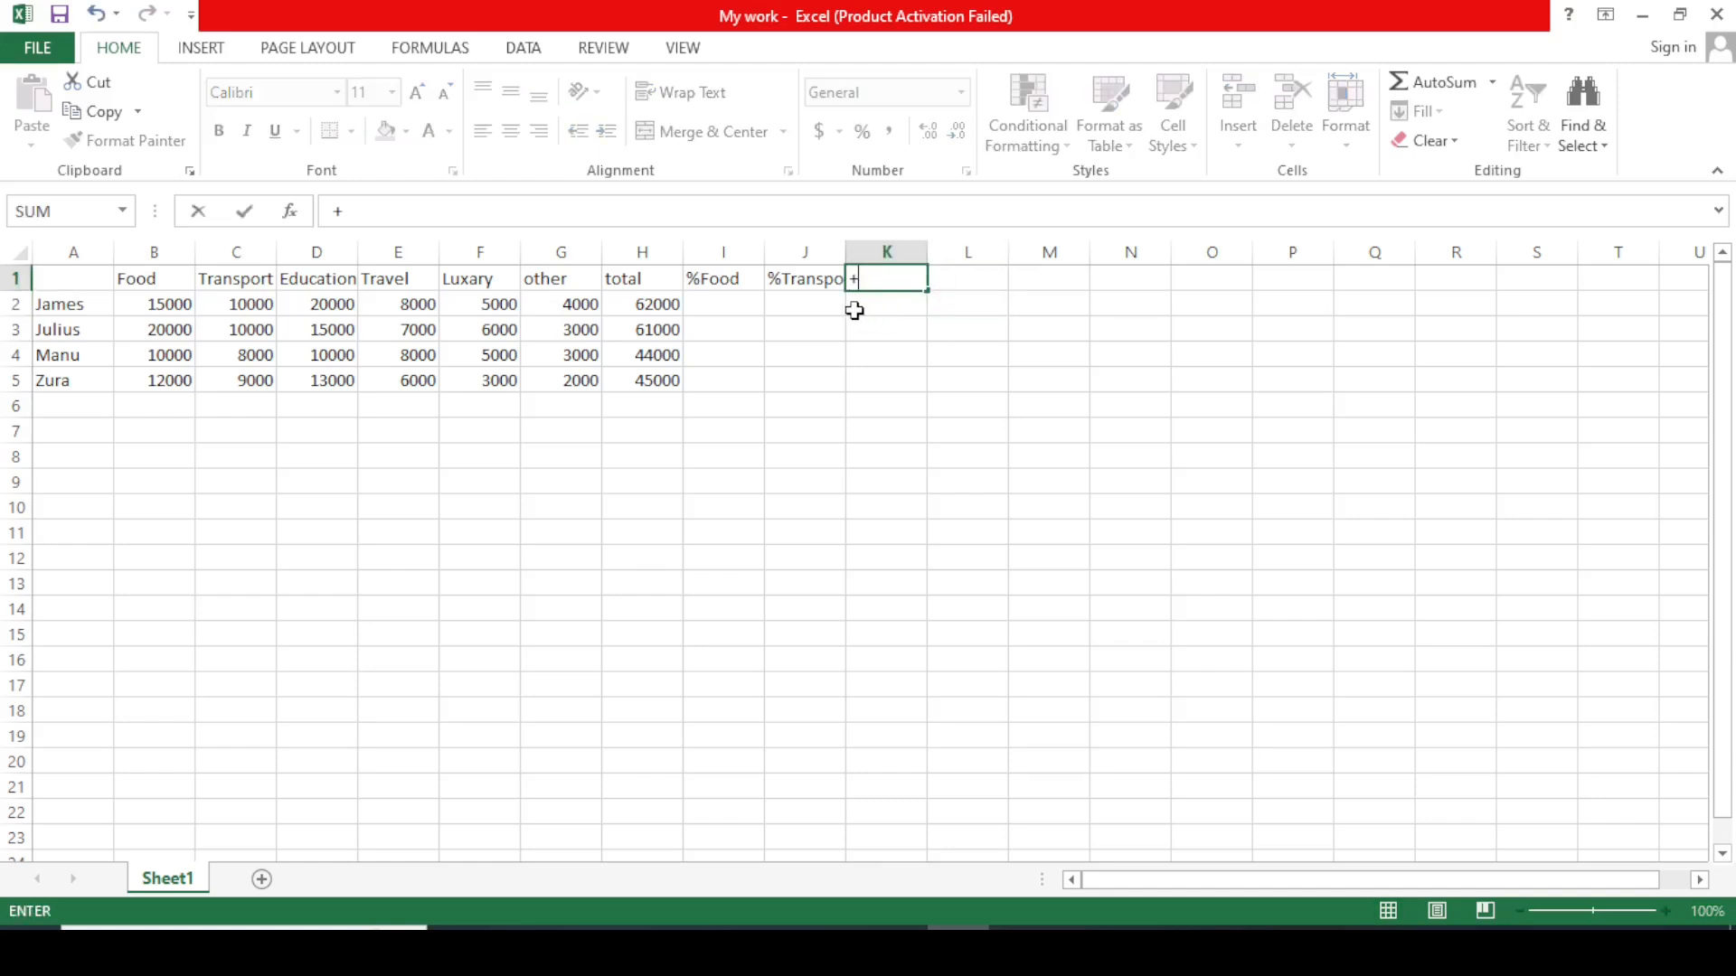
key("BackSpace")
type("%")
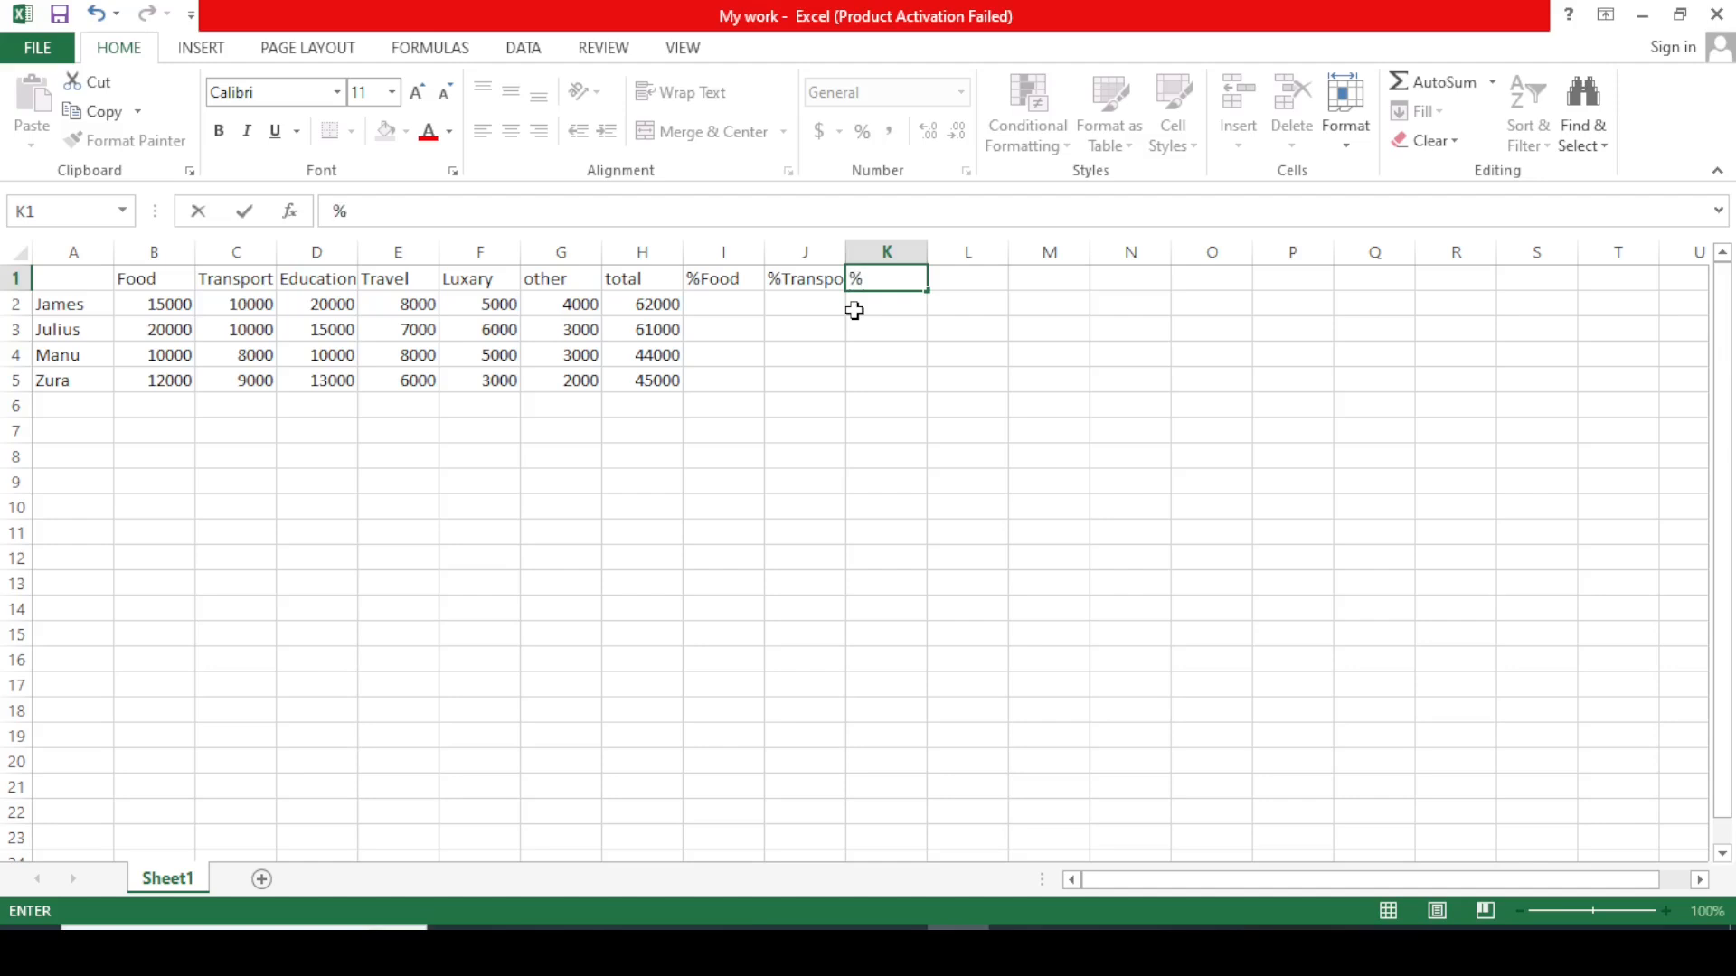
type("luy")
key("BackSpace")
type("xury")
Replace the misspelled Luxary heading in F1 with Luxury.
left_click(462, 279)
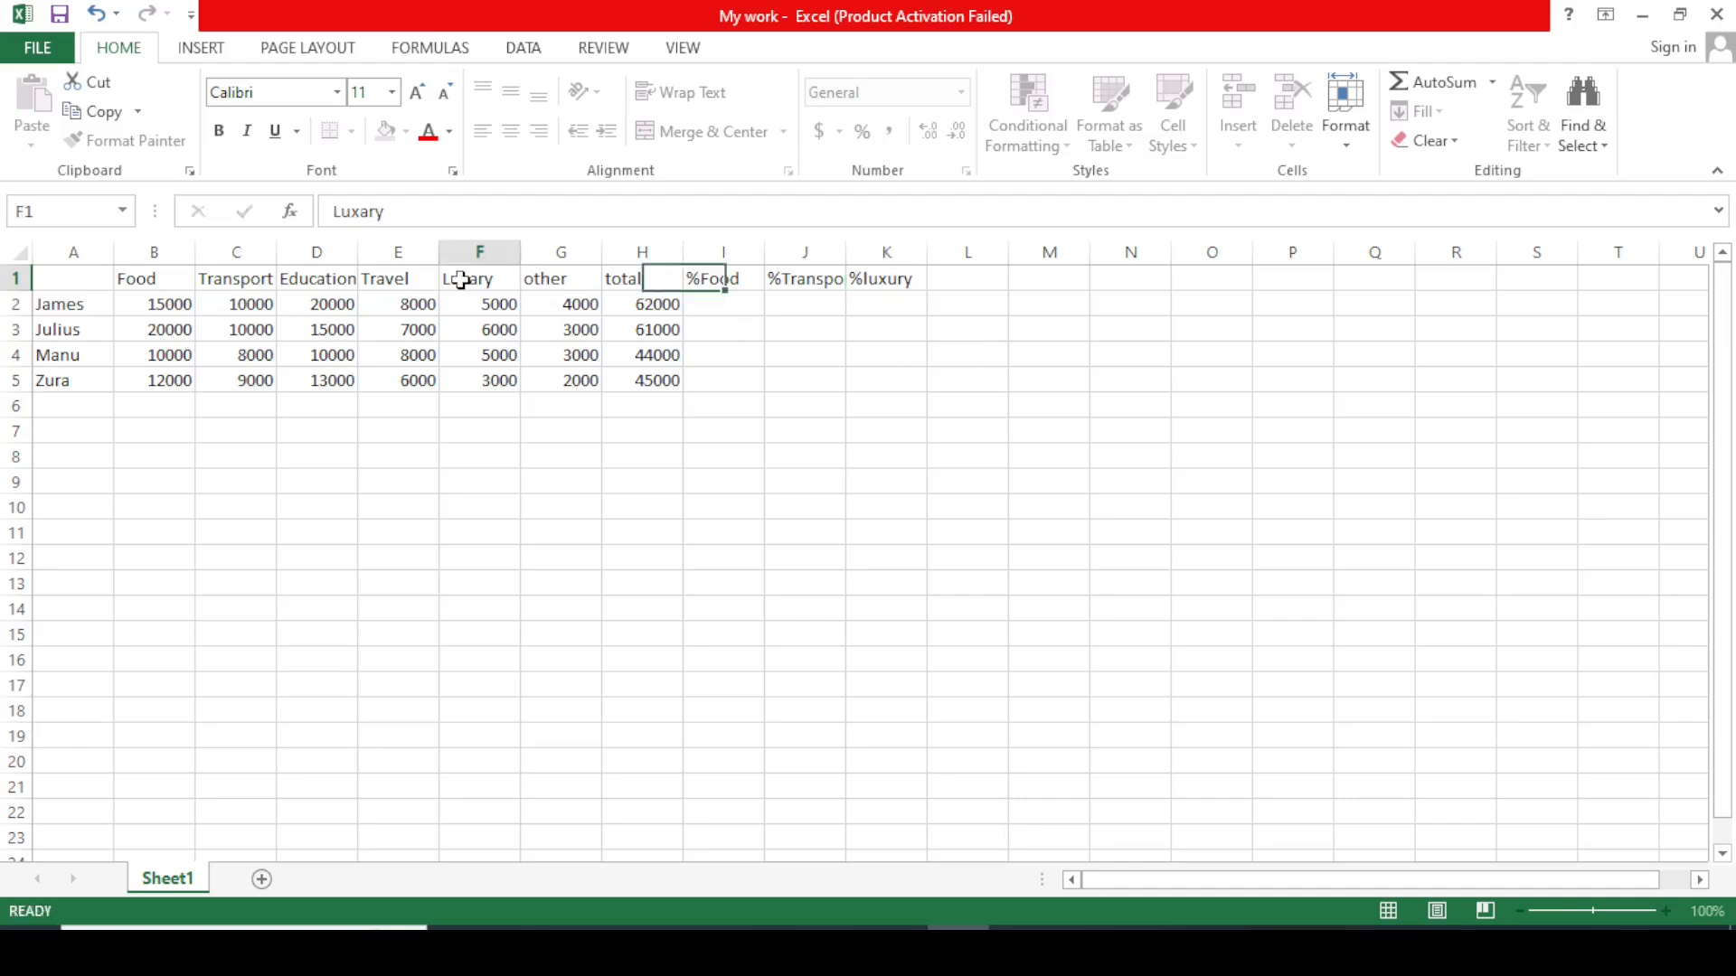
double_click(366, 212)
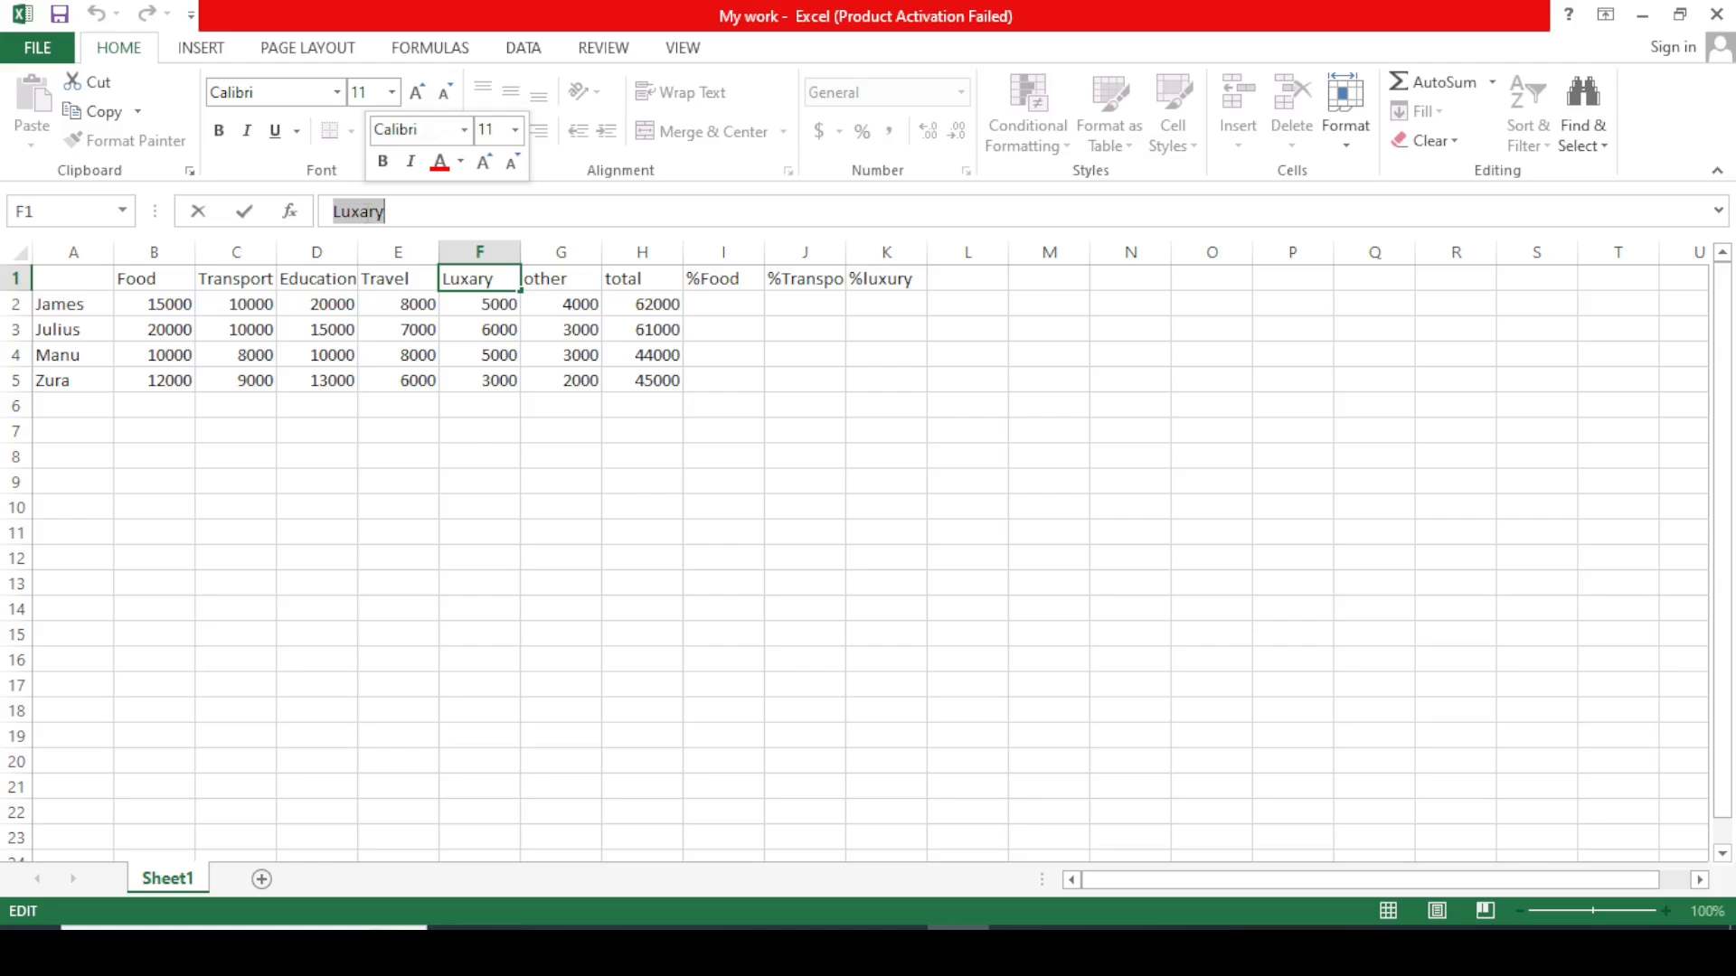
key("BackSpace")
type("L")
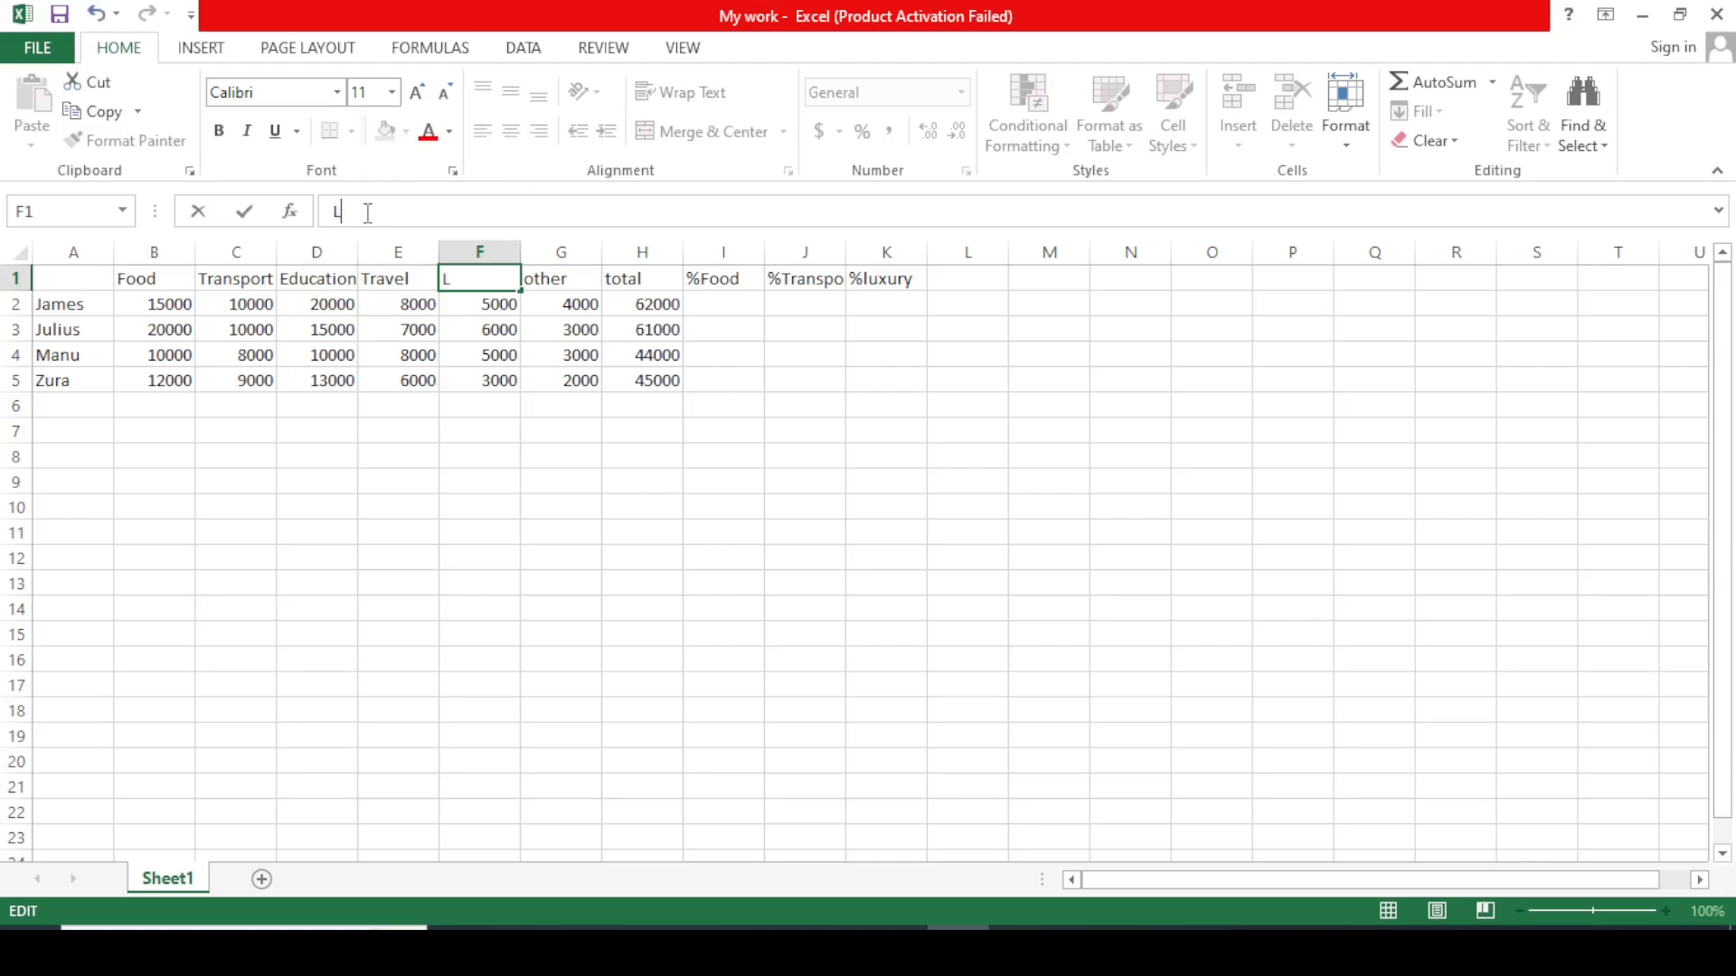
type("u")
key("BackSpace")
type("uxury")
left_click(977, 286)
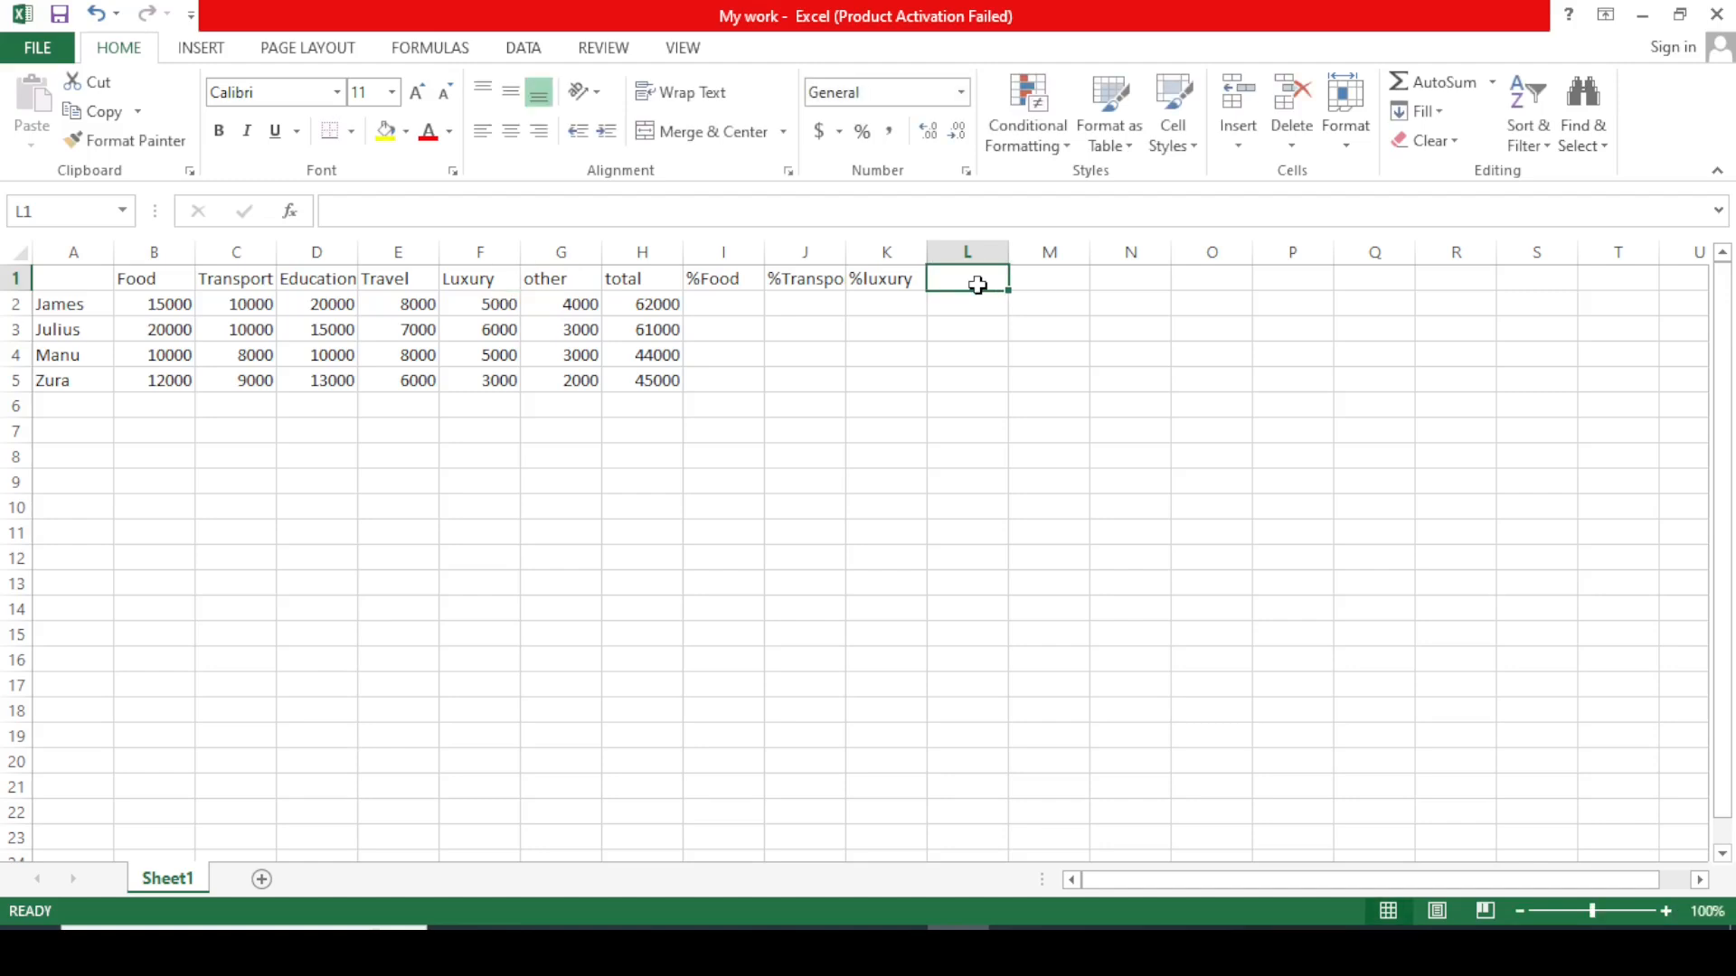
Change the K1 header from %luxury to %Education.
double_click(900, 285)
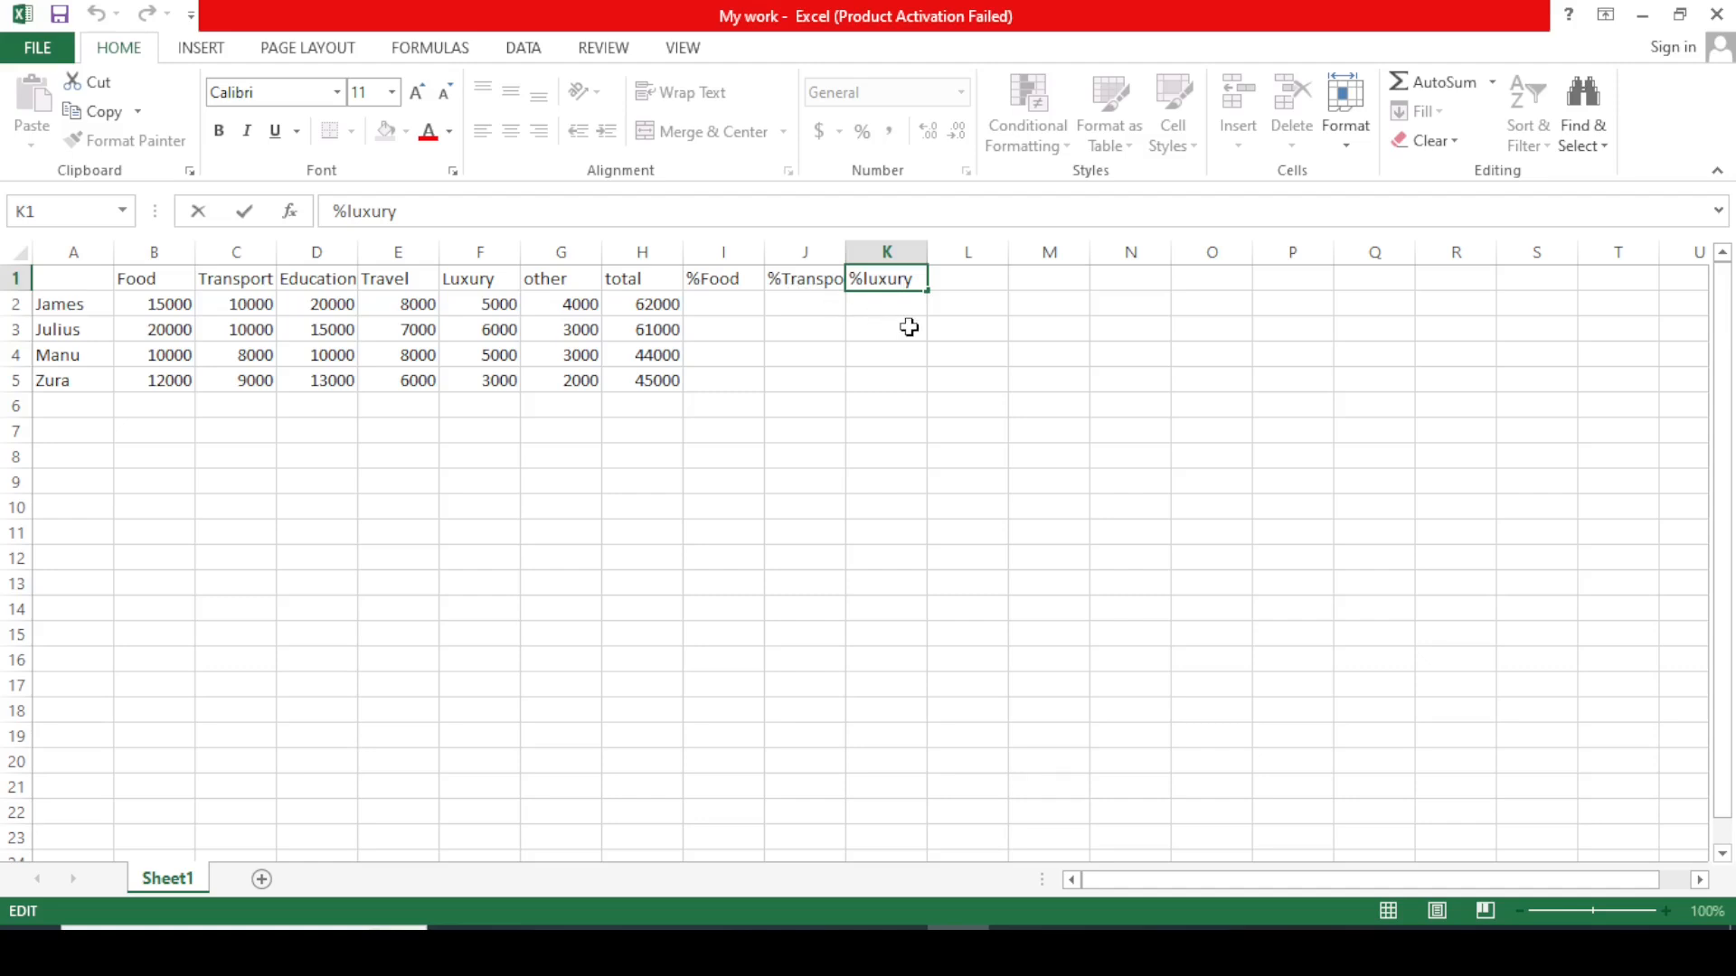
key("BackSpace")
key("BackSpace")
key("BackSpace")
key("BackSpace")
key("BackSpace")
key("BackSpace")
type("Education")
left_click(1100, 306)
Add the headers %Travel, %Luxury and %Other in L1, M1 and N1.
left_click(969, 282)
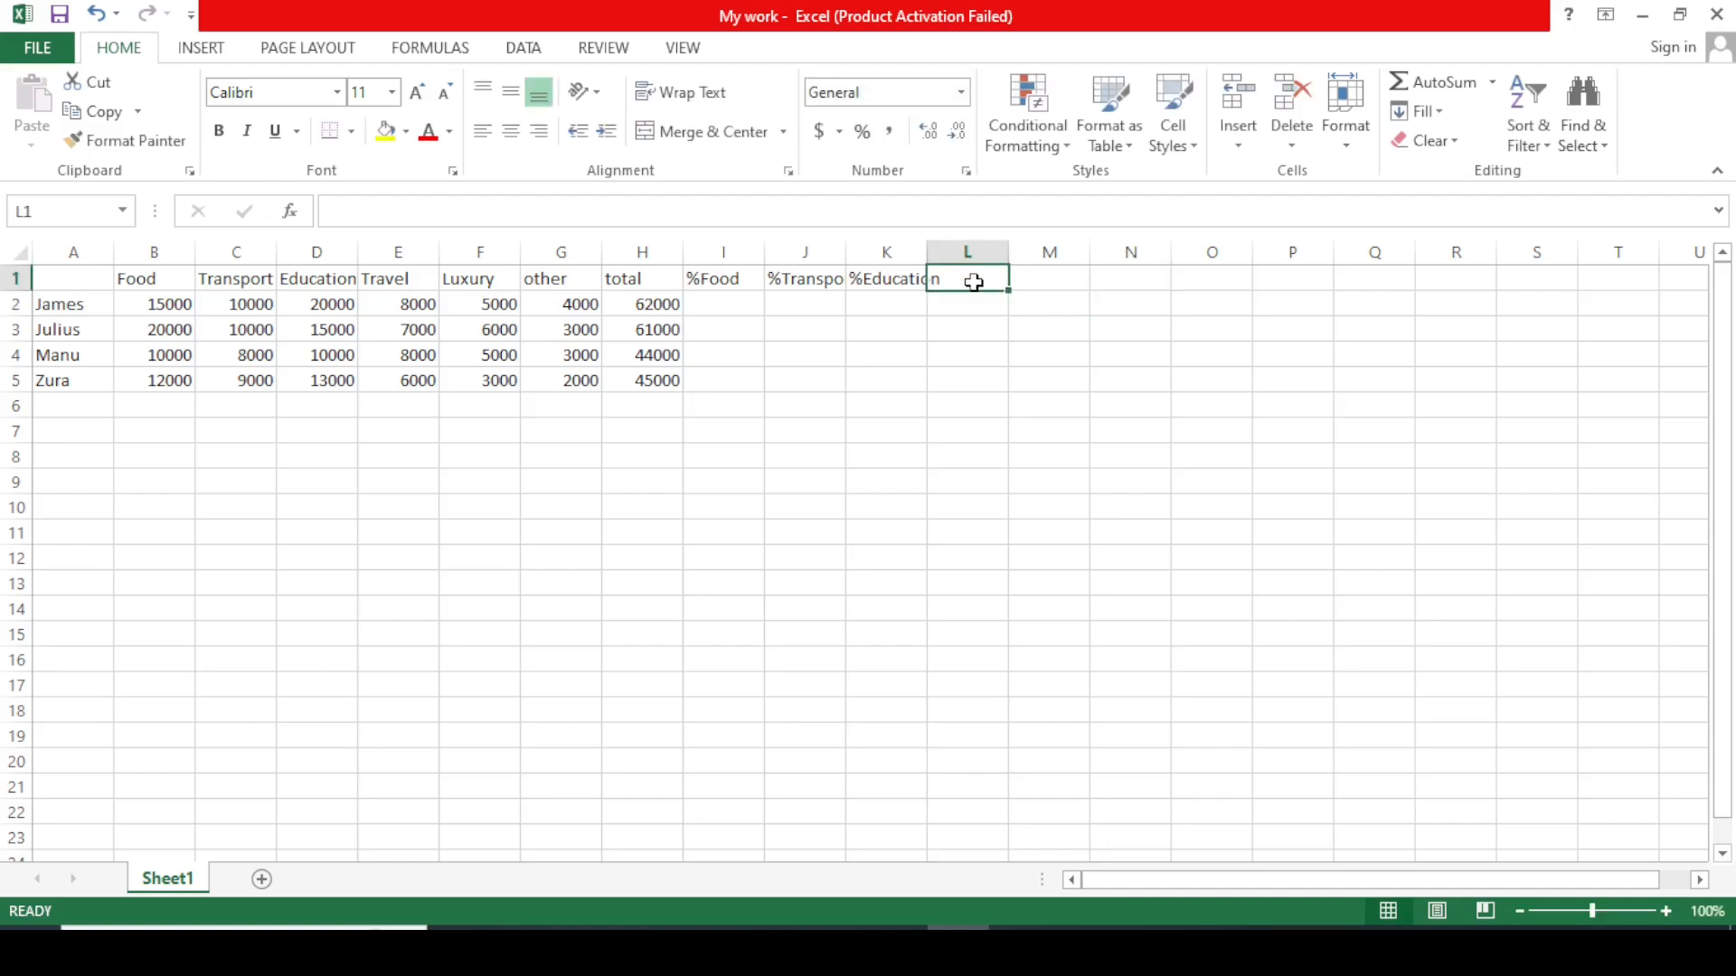
type("%")
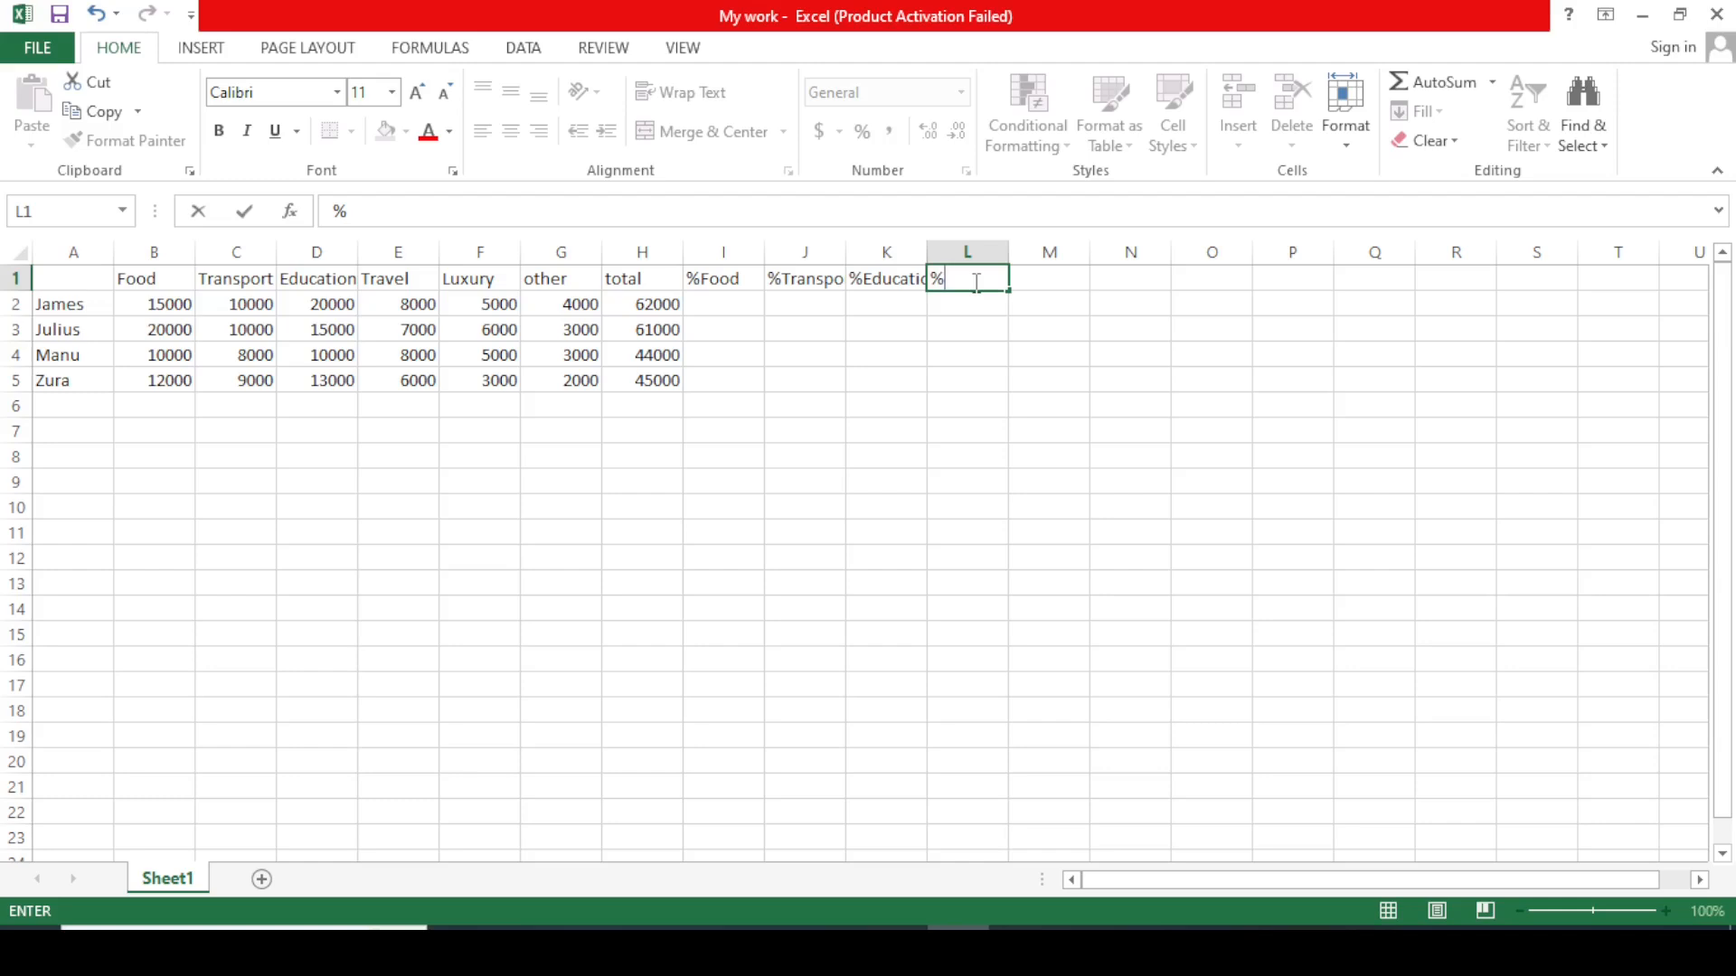
type("Travel")
left_click(1123, 286)
double_click(1045, 277)
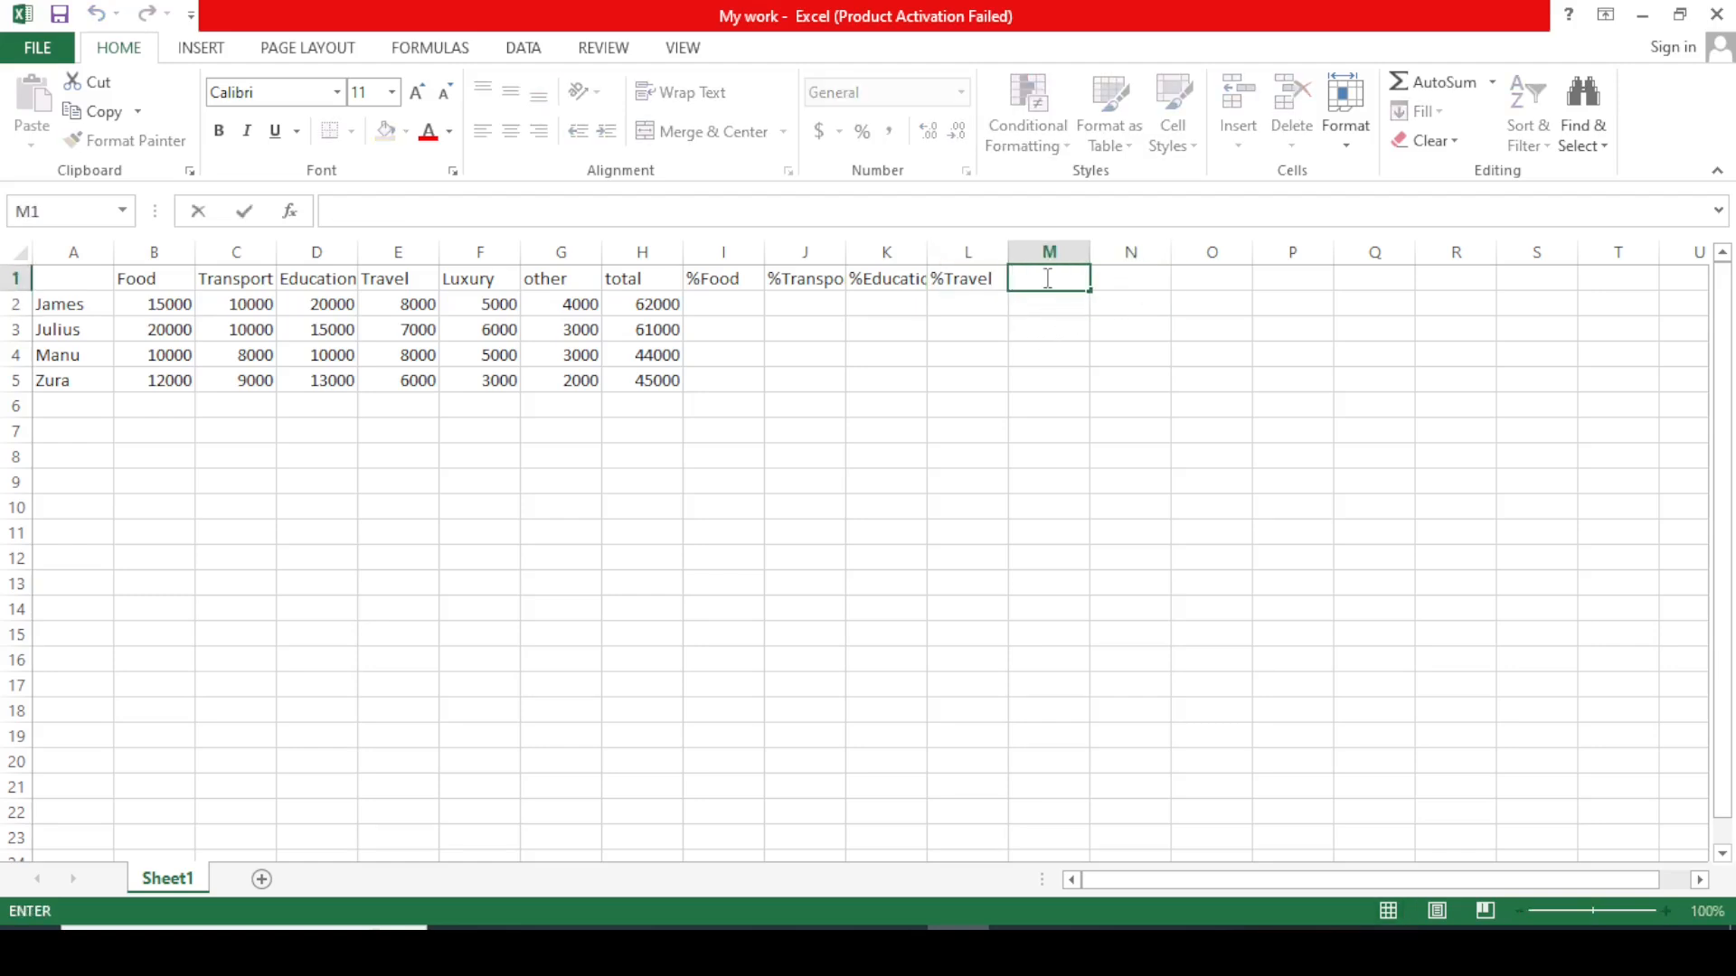
type("%l")
key("BackSpace")
type("Luxury")
left_click(1129, 284)
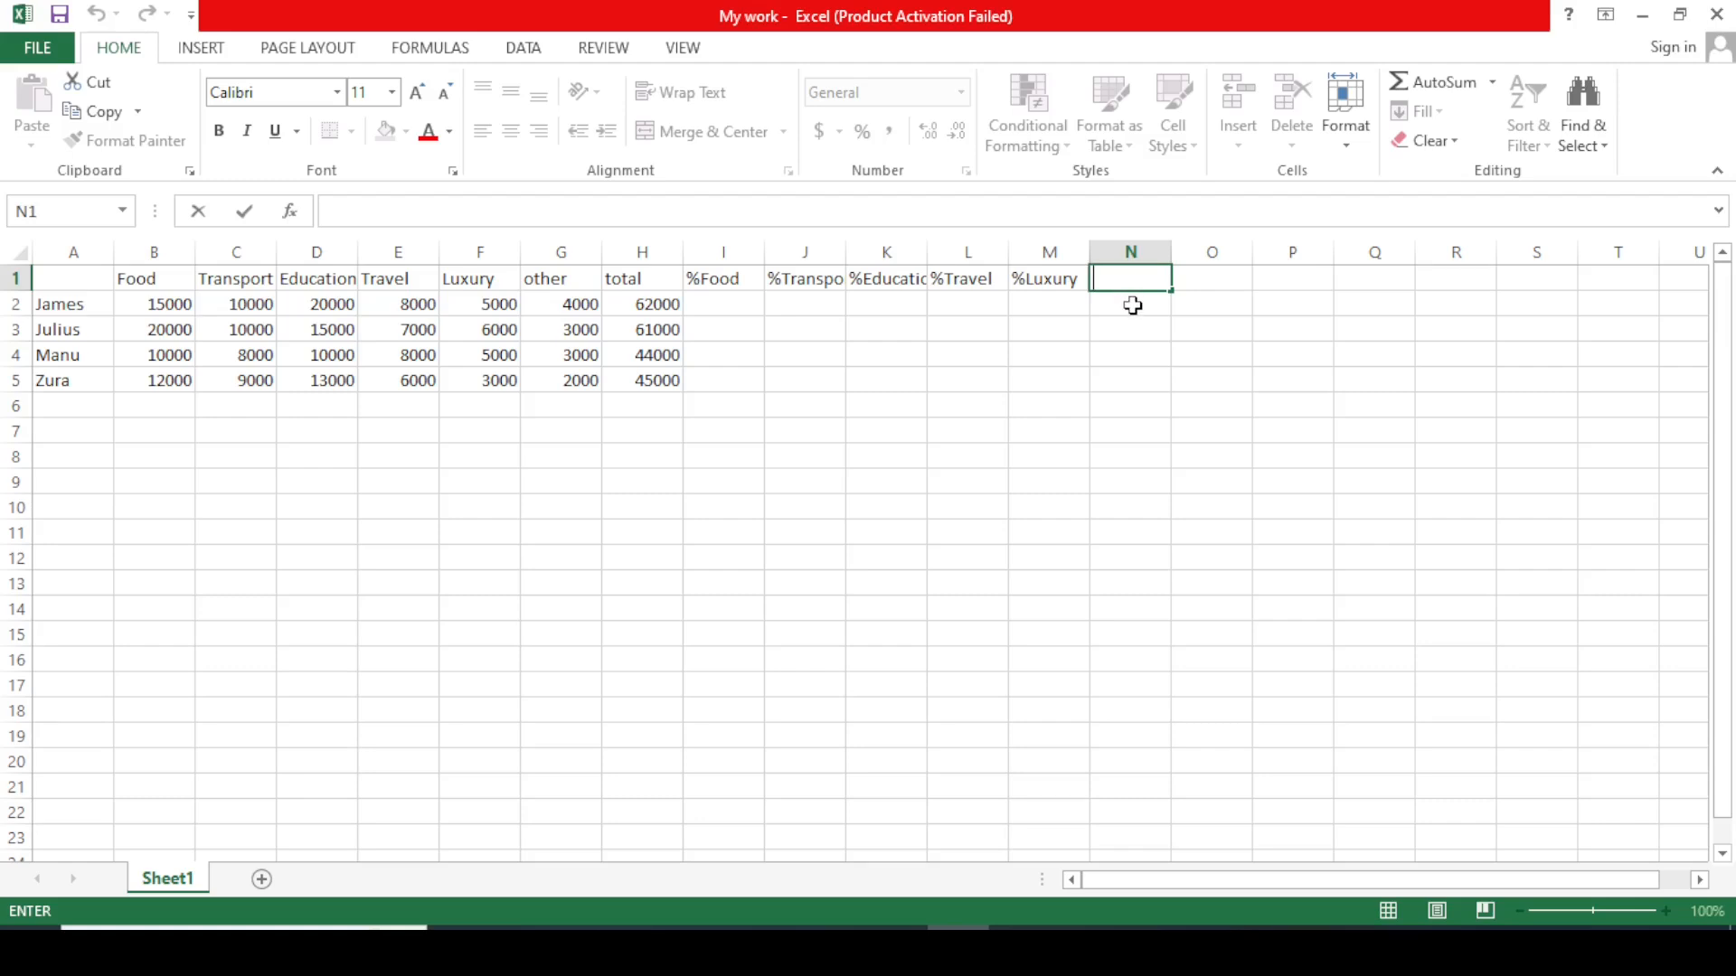
type("%Other")
left_click(1186, 409)
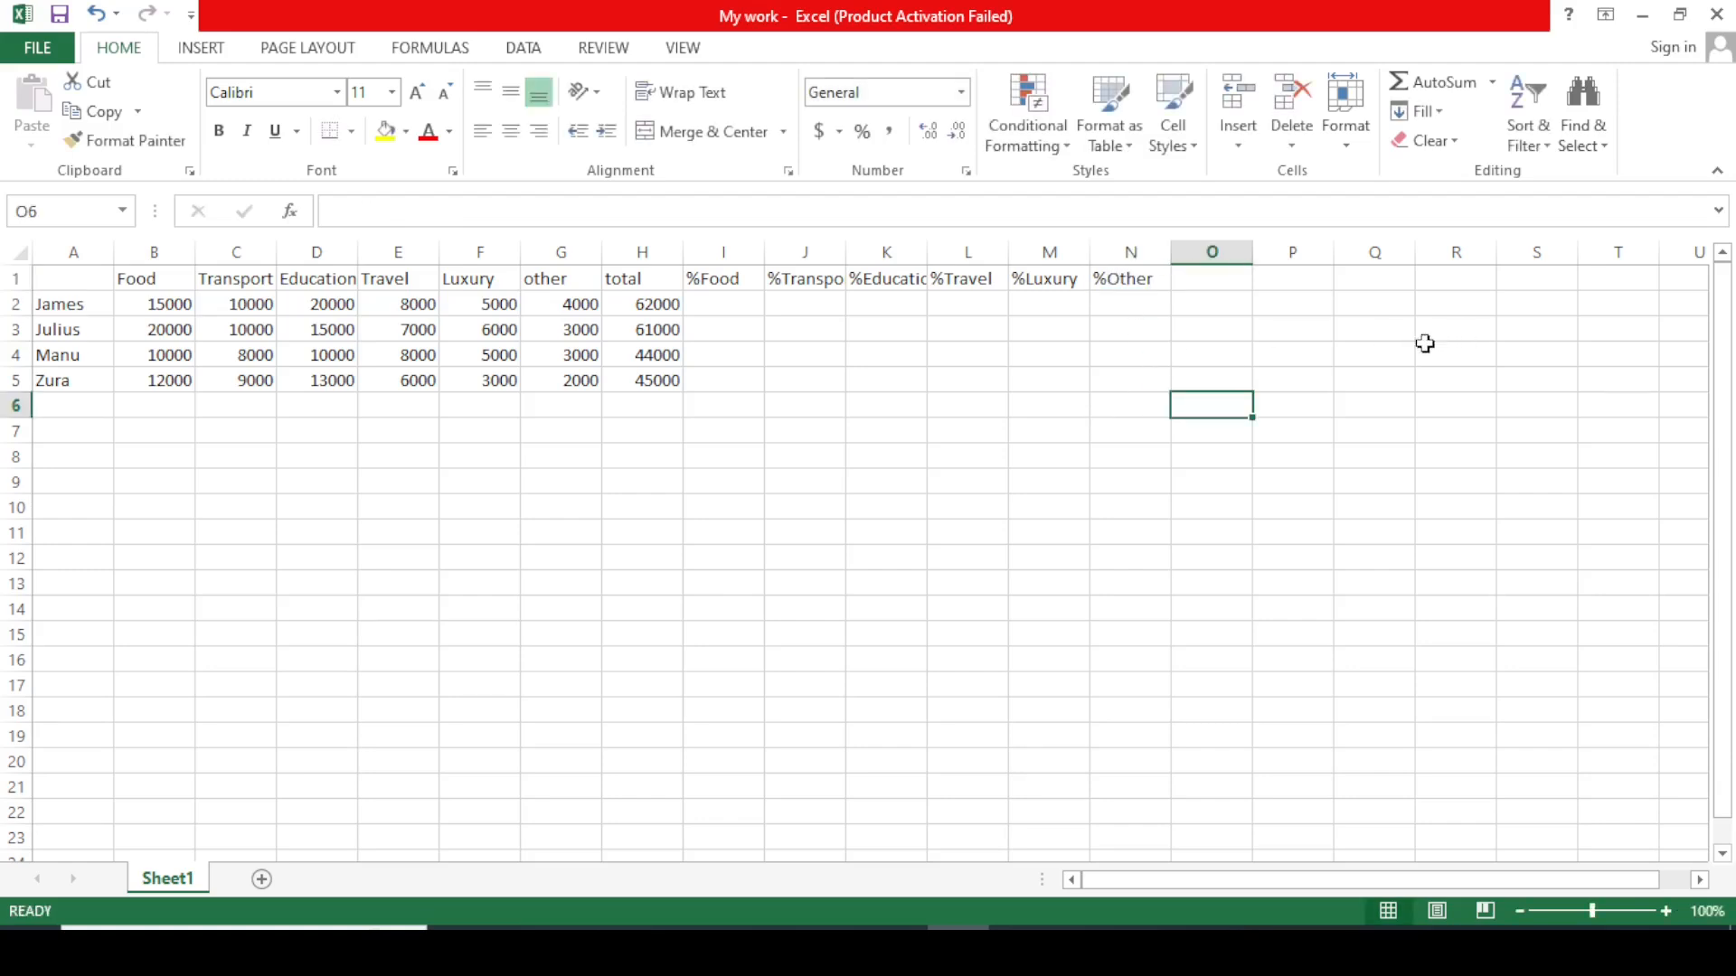
left_click(1383, 360)
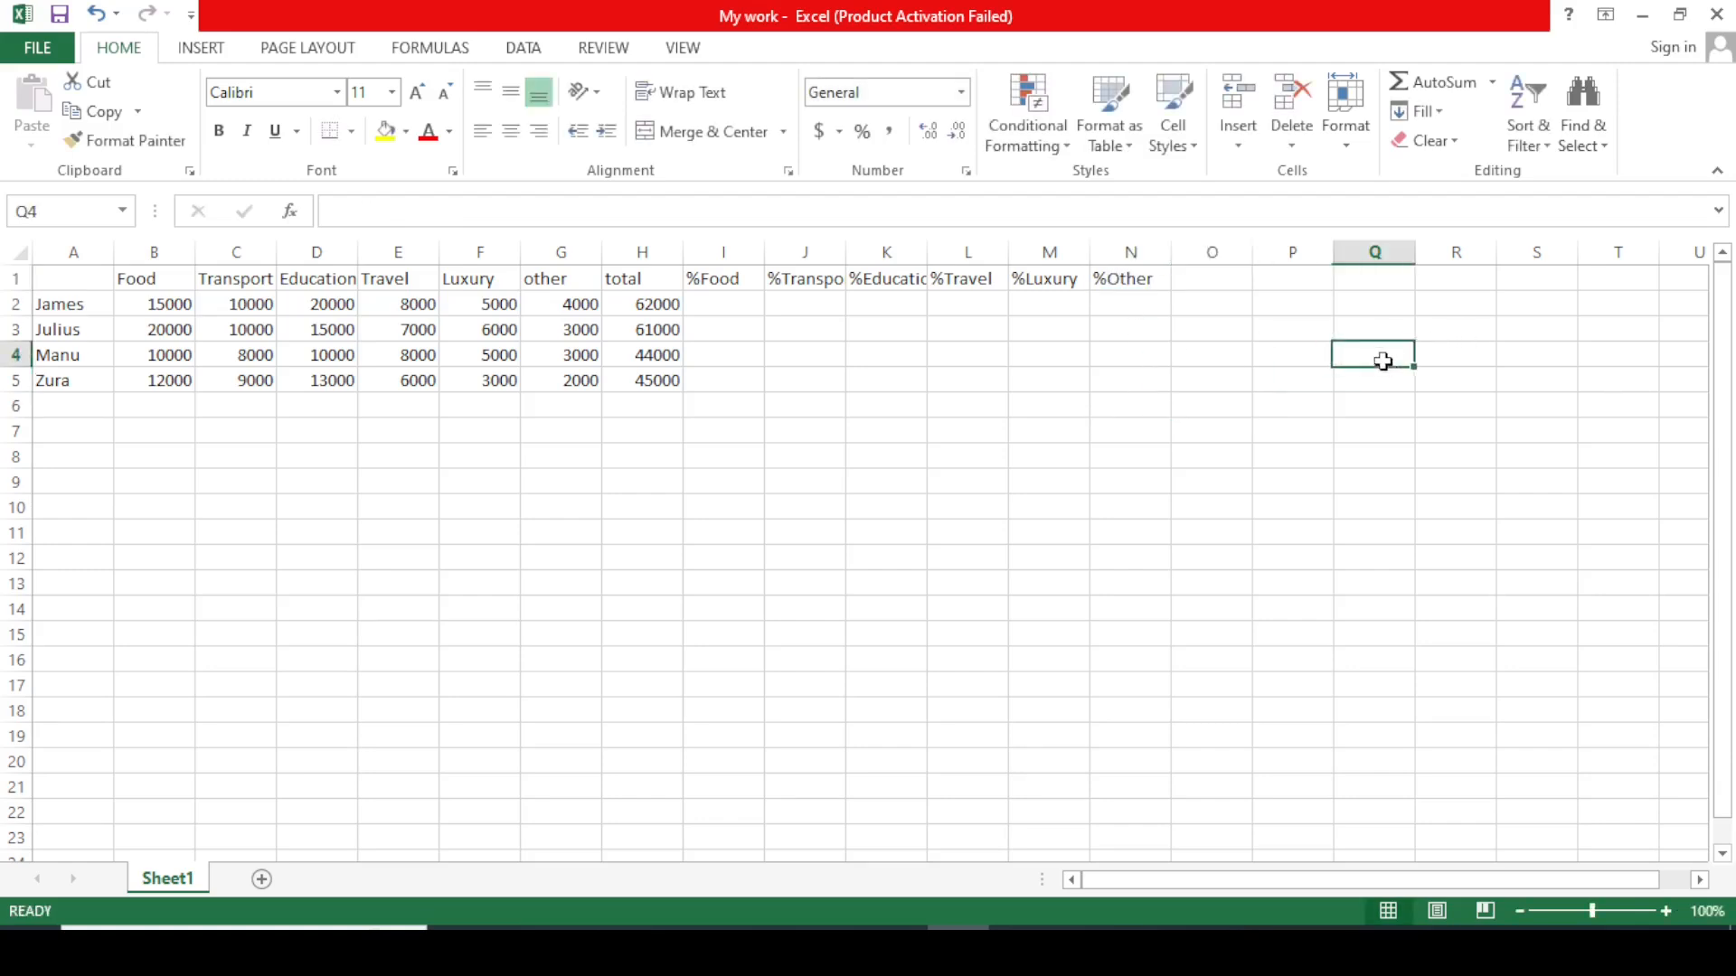
left_click(714, 308)
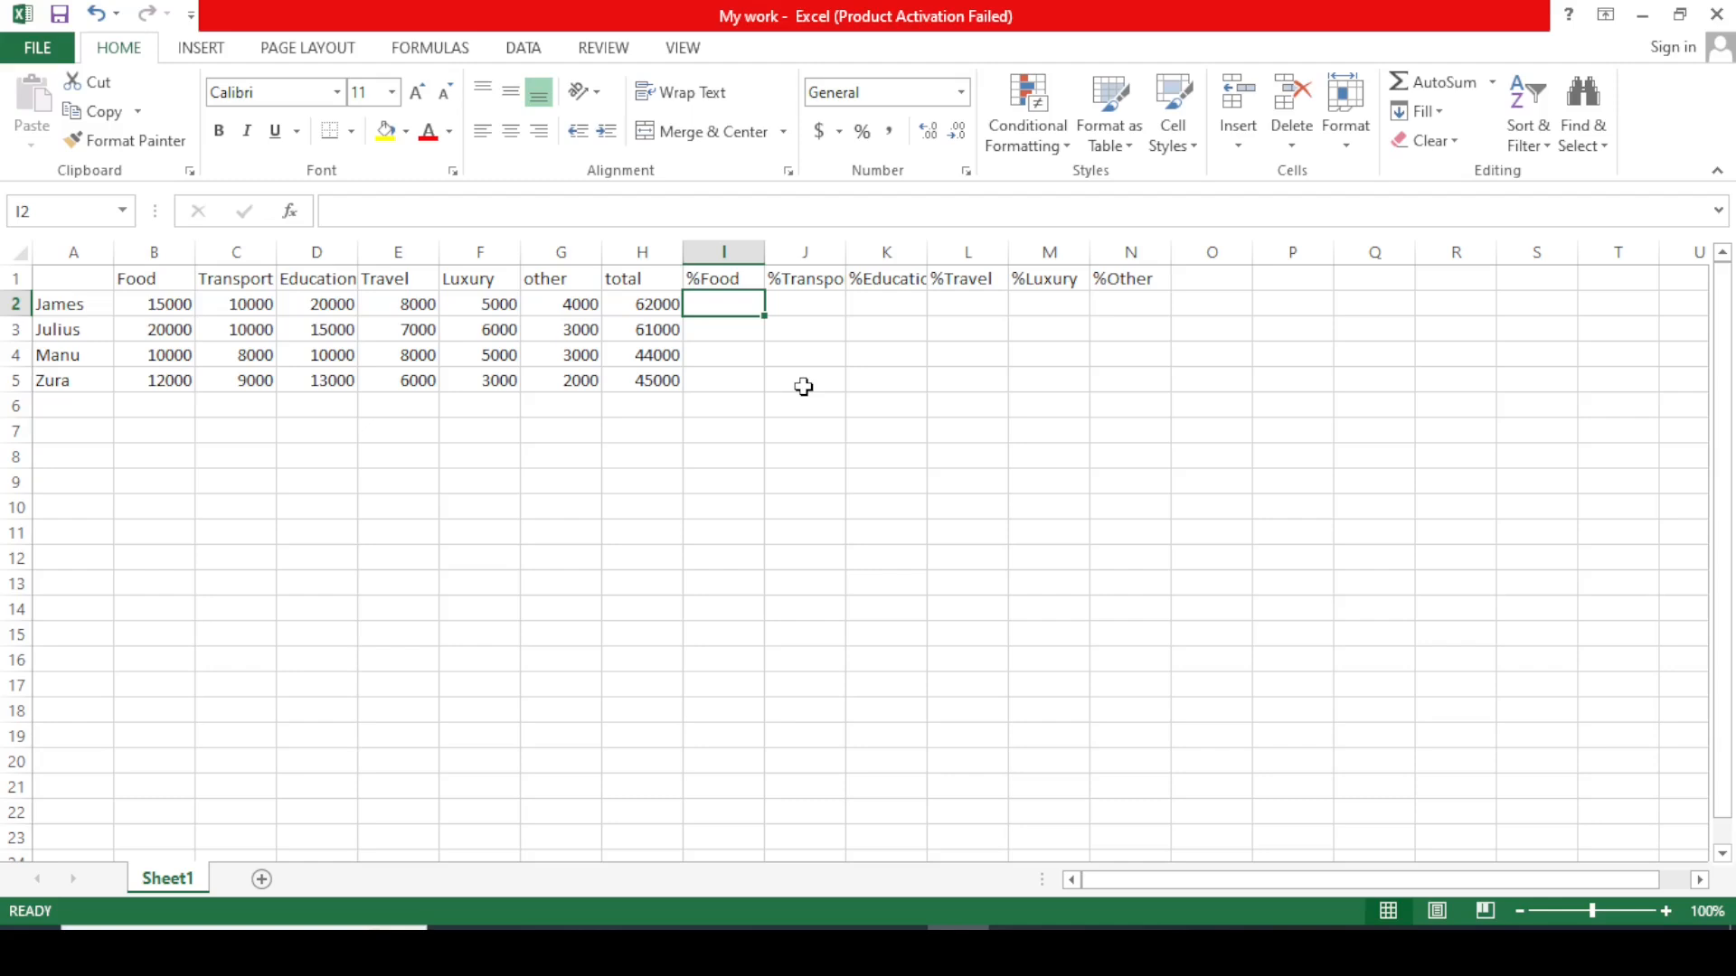
Enter =B2/H2 *100 in I2, showing 24.19355, after removing a stray J4 reference.
type("=")
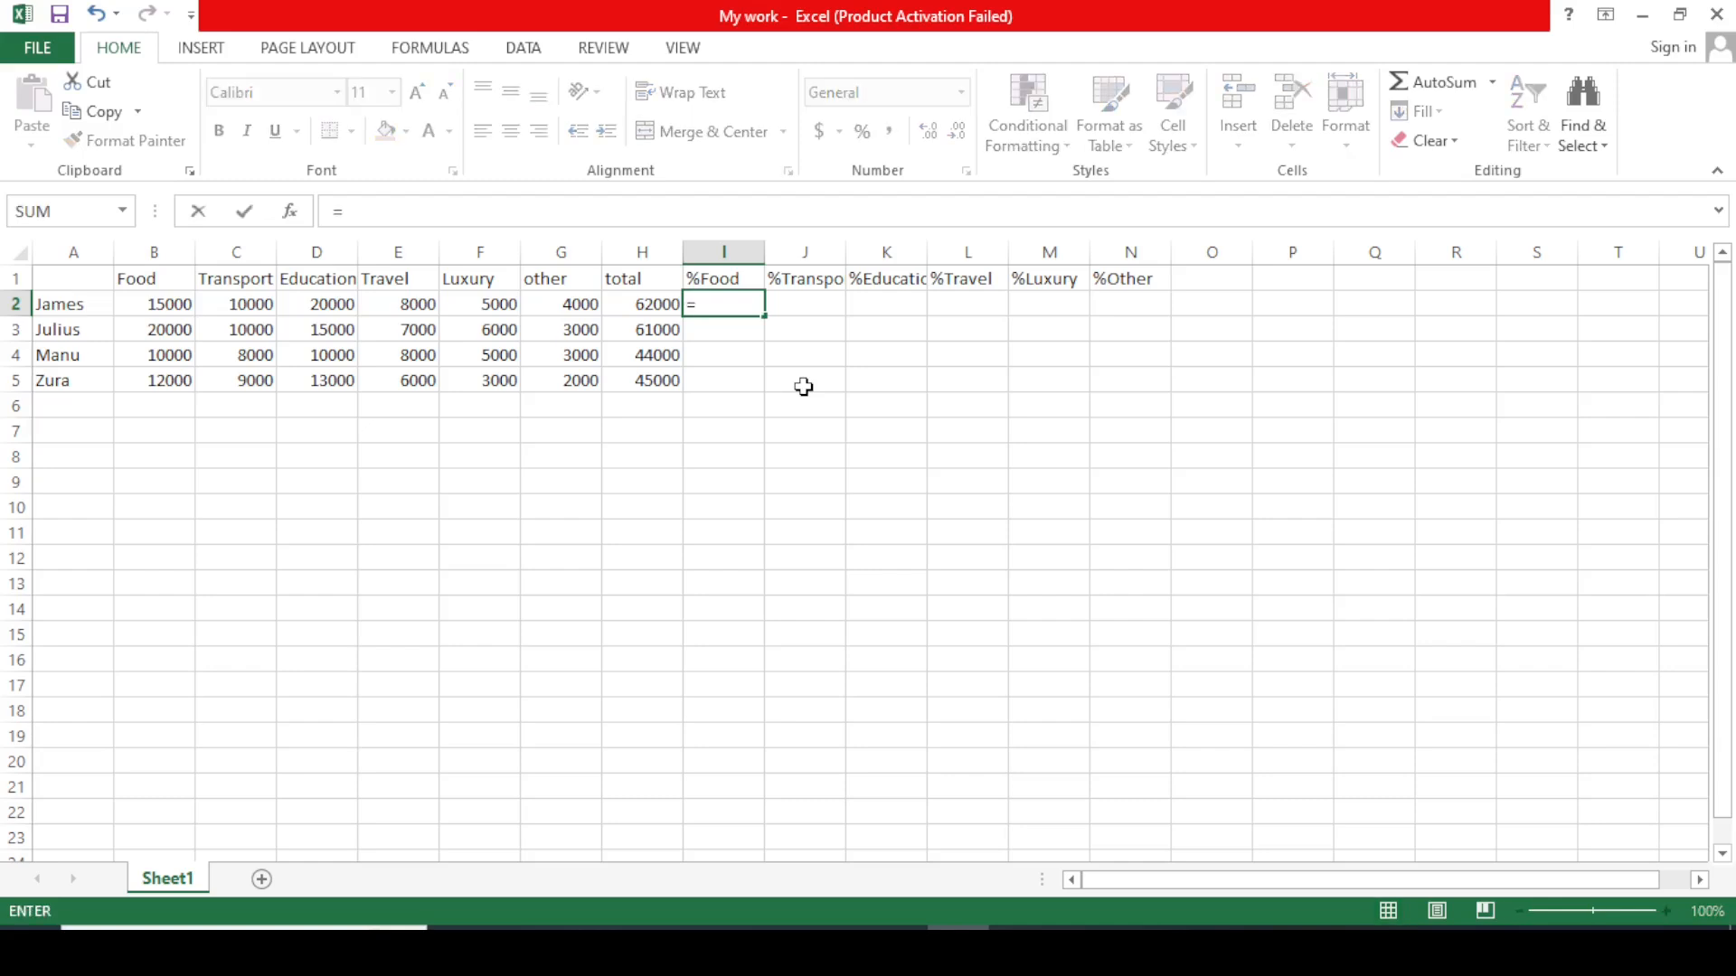
left_click(186, 308)
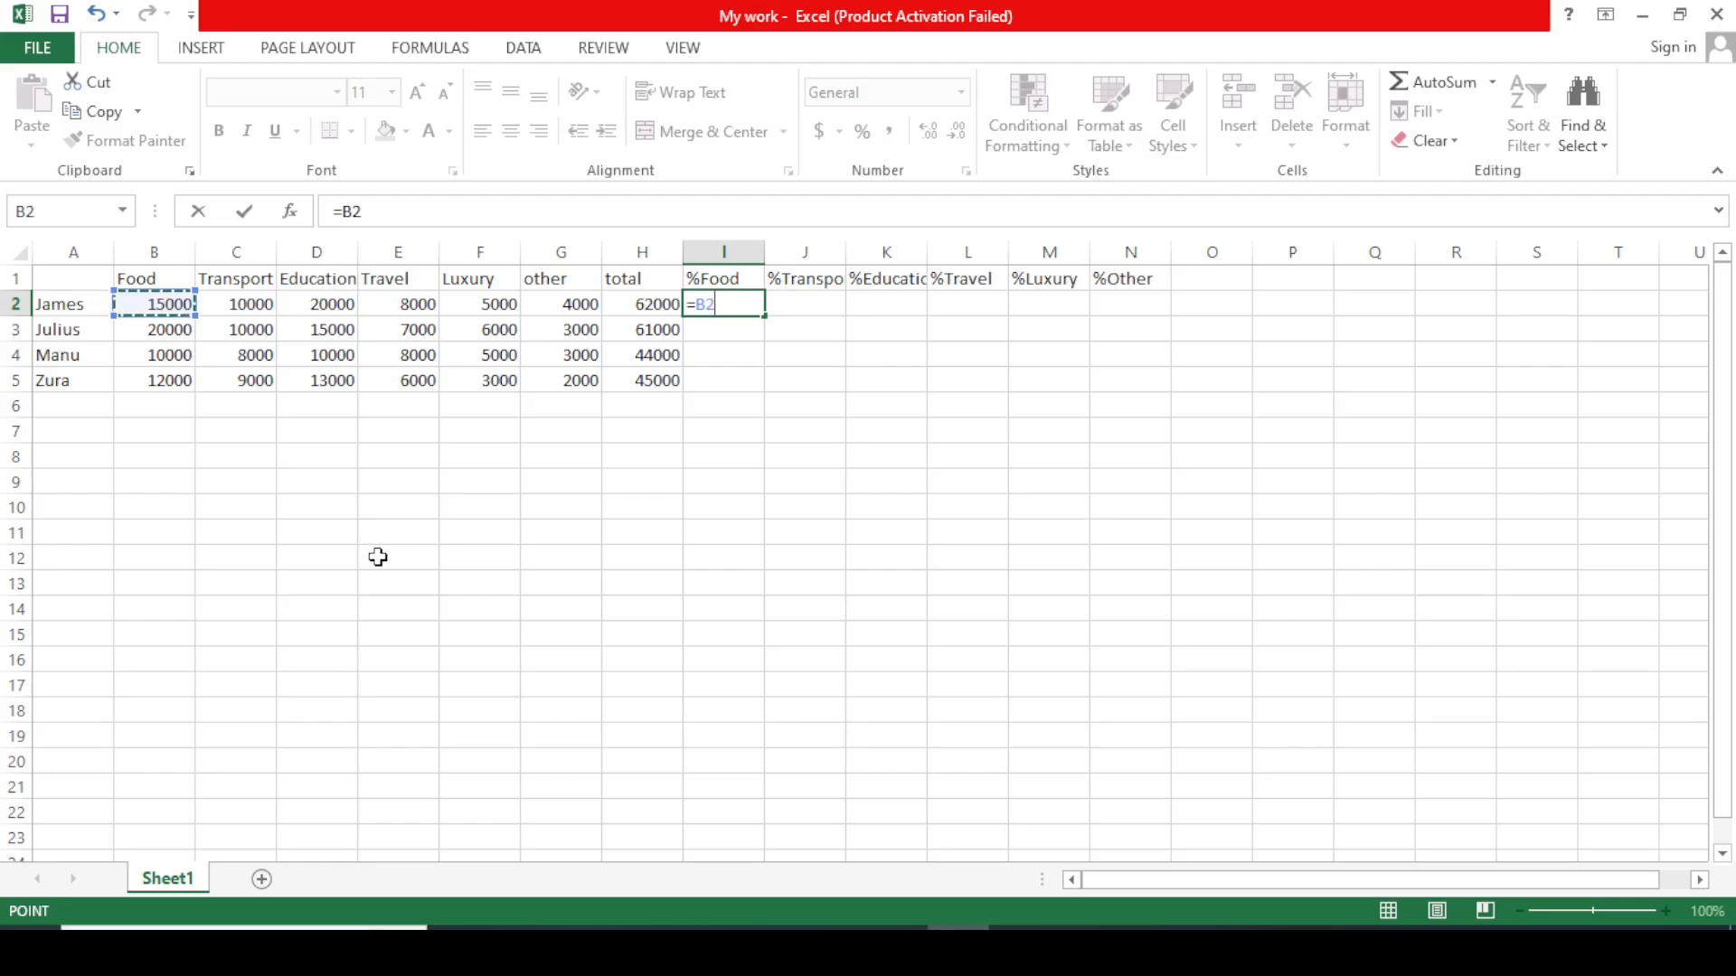
type("/")
left_click(648, 312)
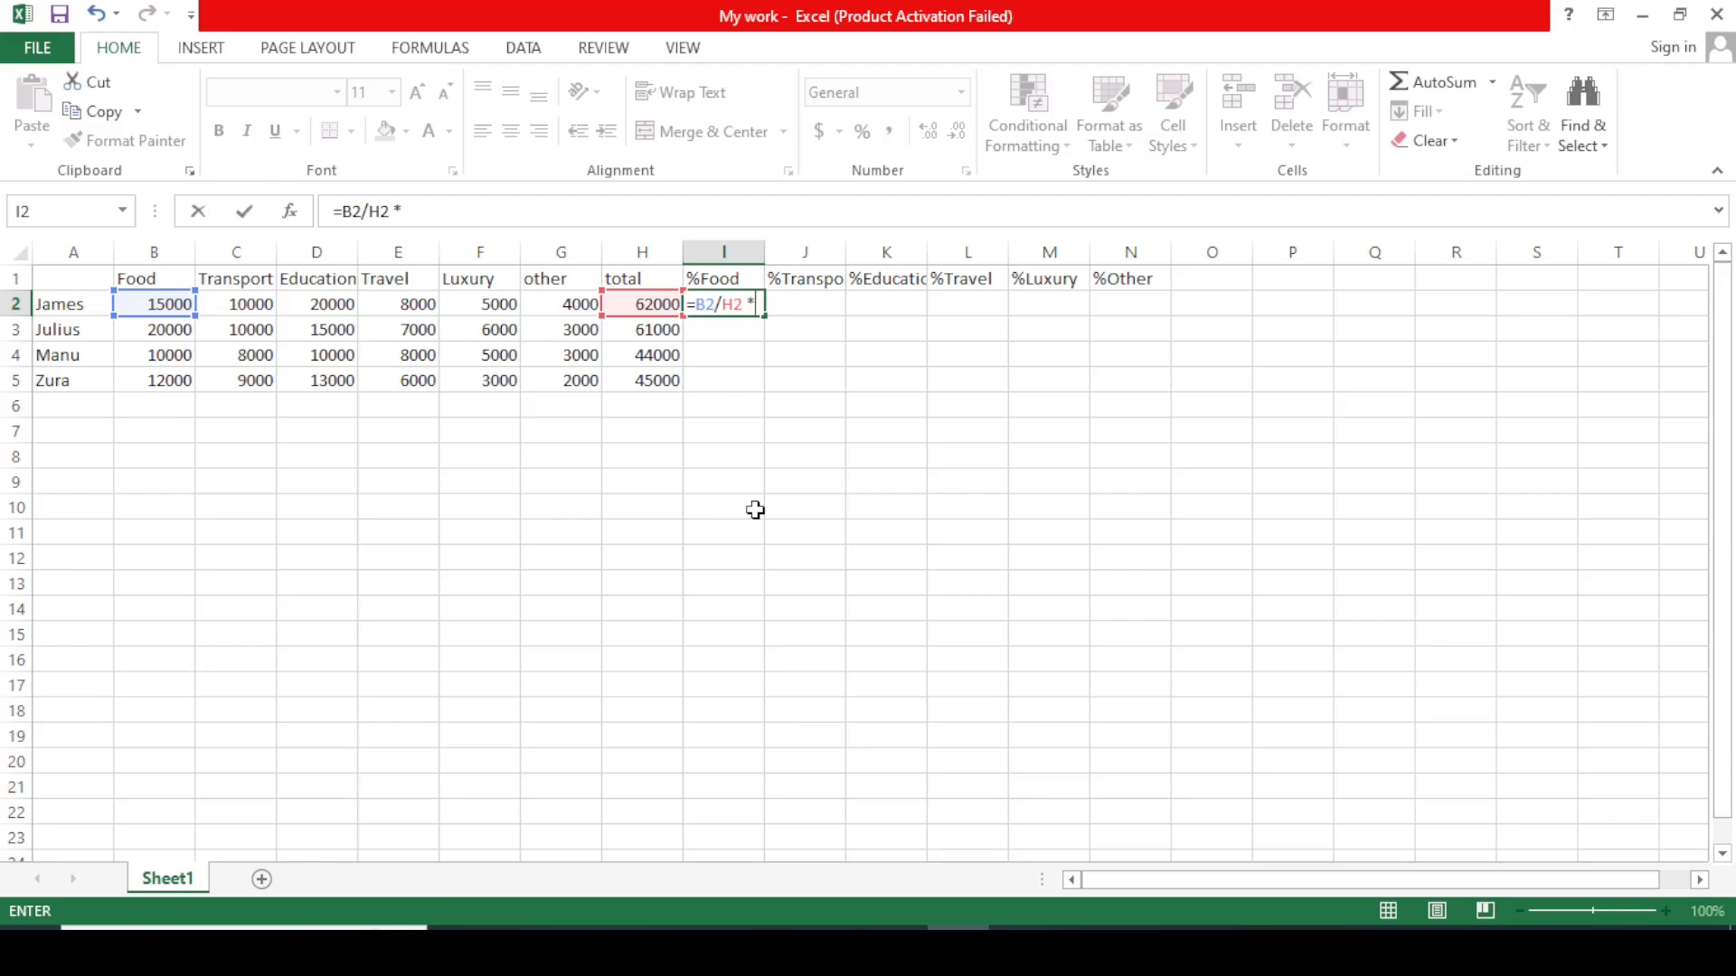
type("100")
key("Return")
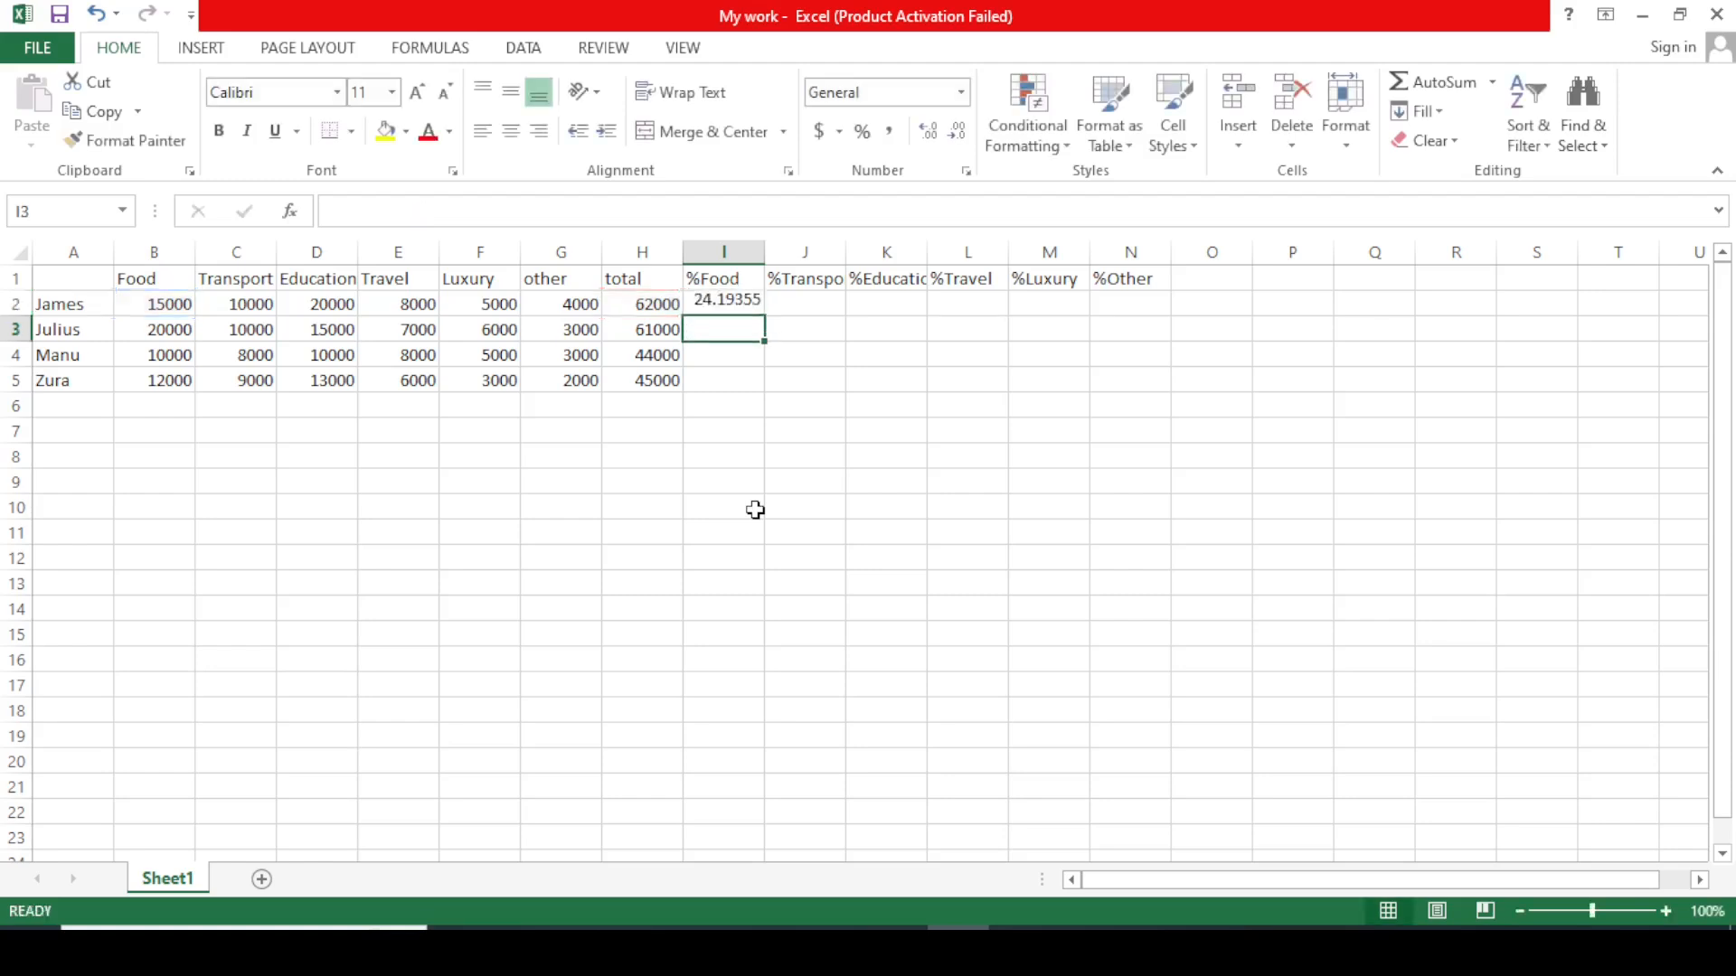
double_click(724, 303)
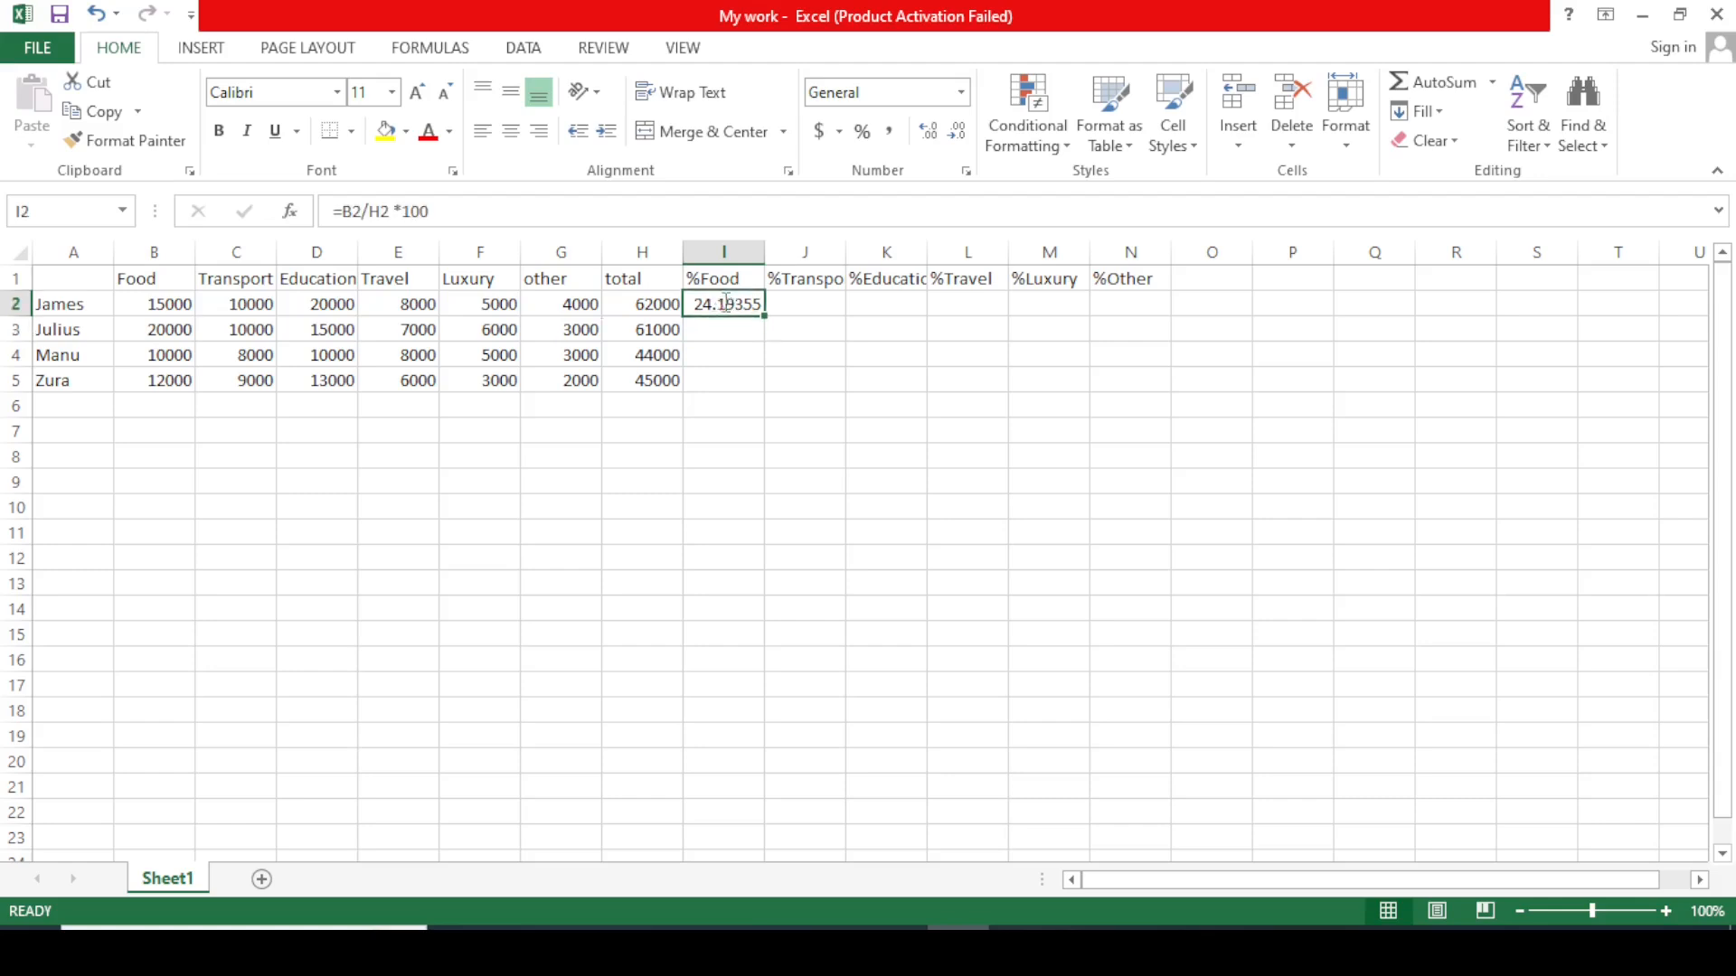
left_click(783, 345)
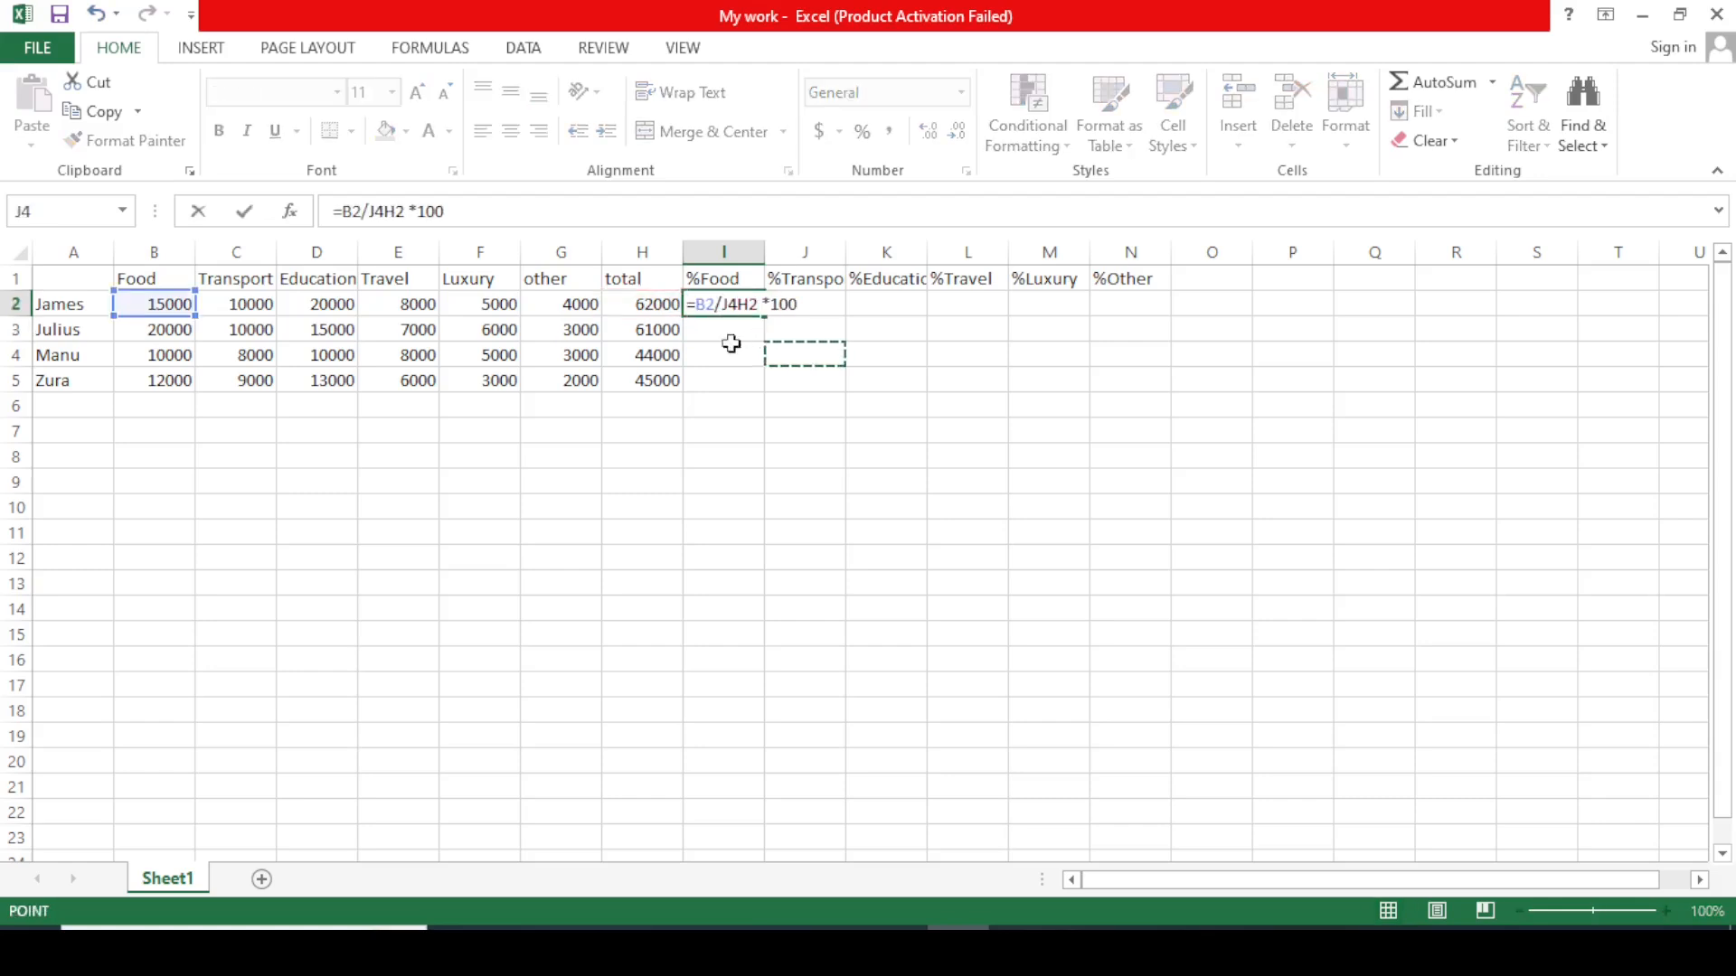
left_click(96, 15)
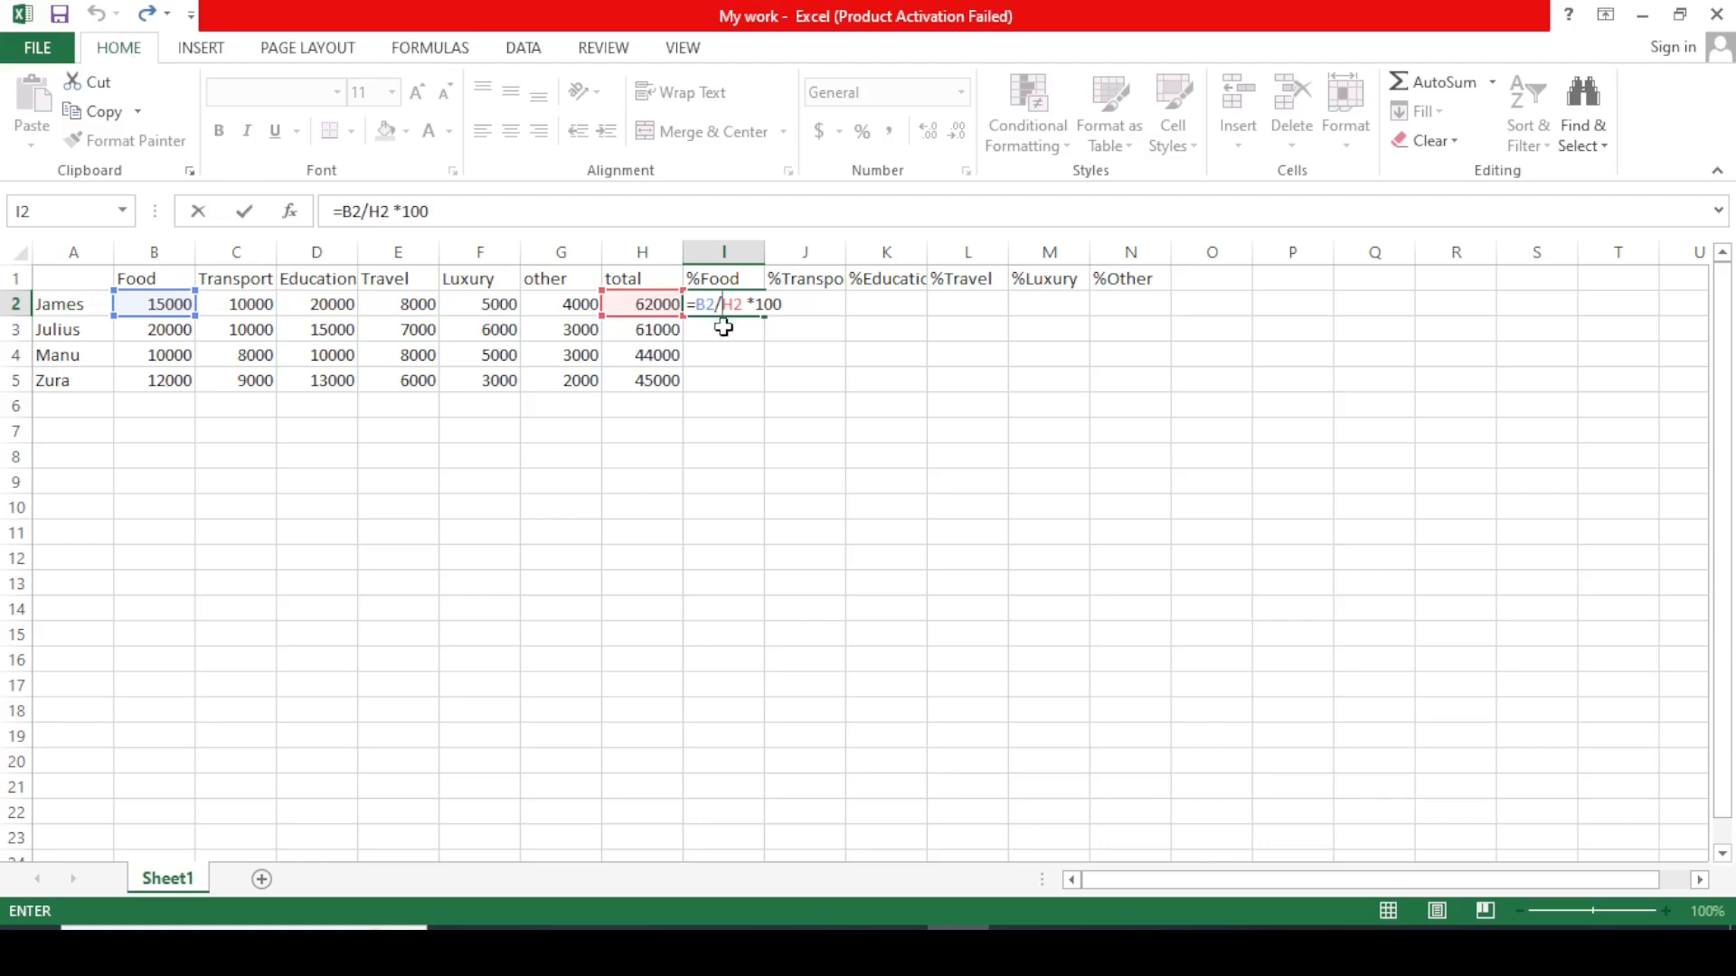
left_click(779, 305)
key("Return")
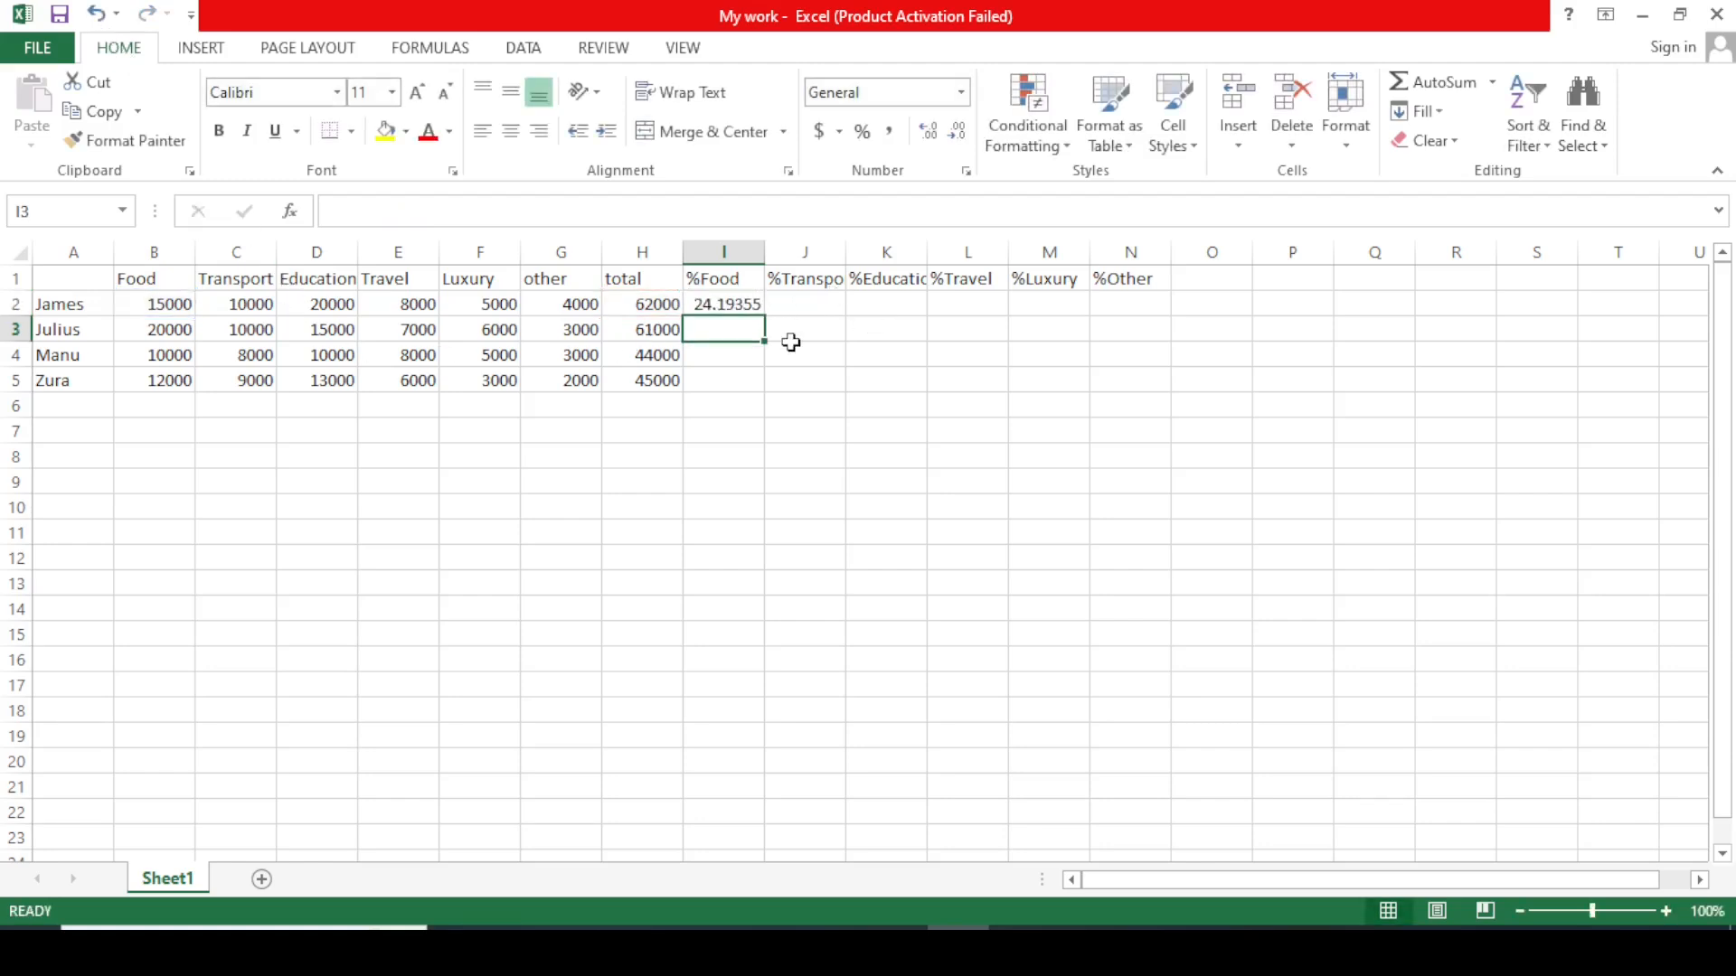
left_click(745, 305)
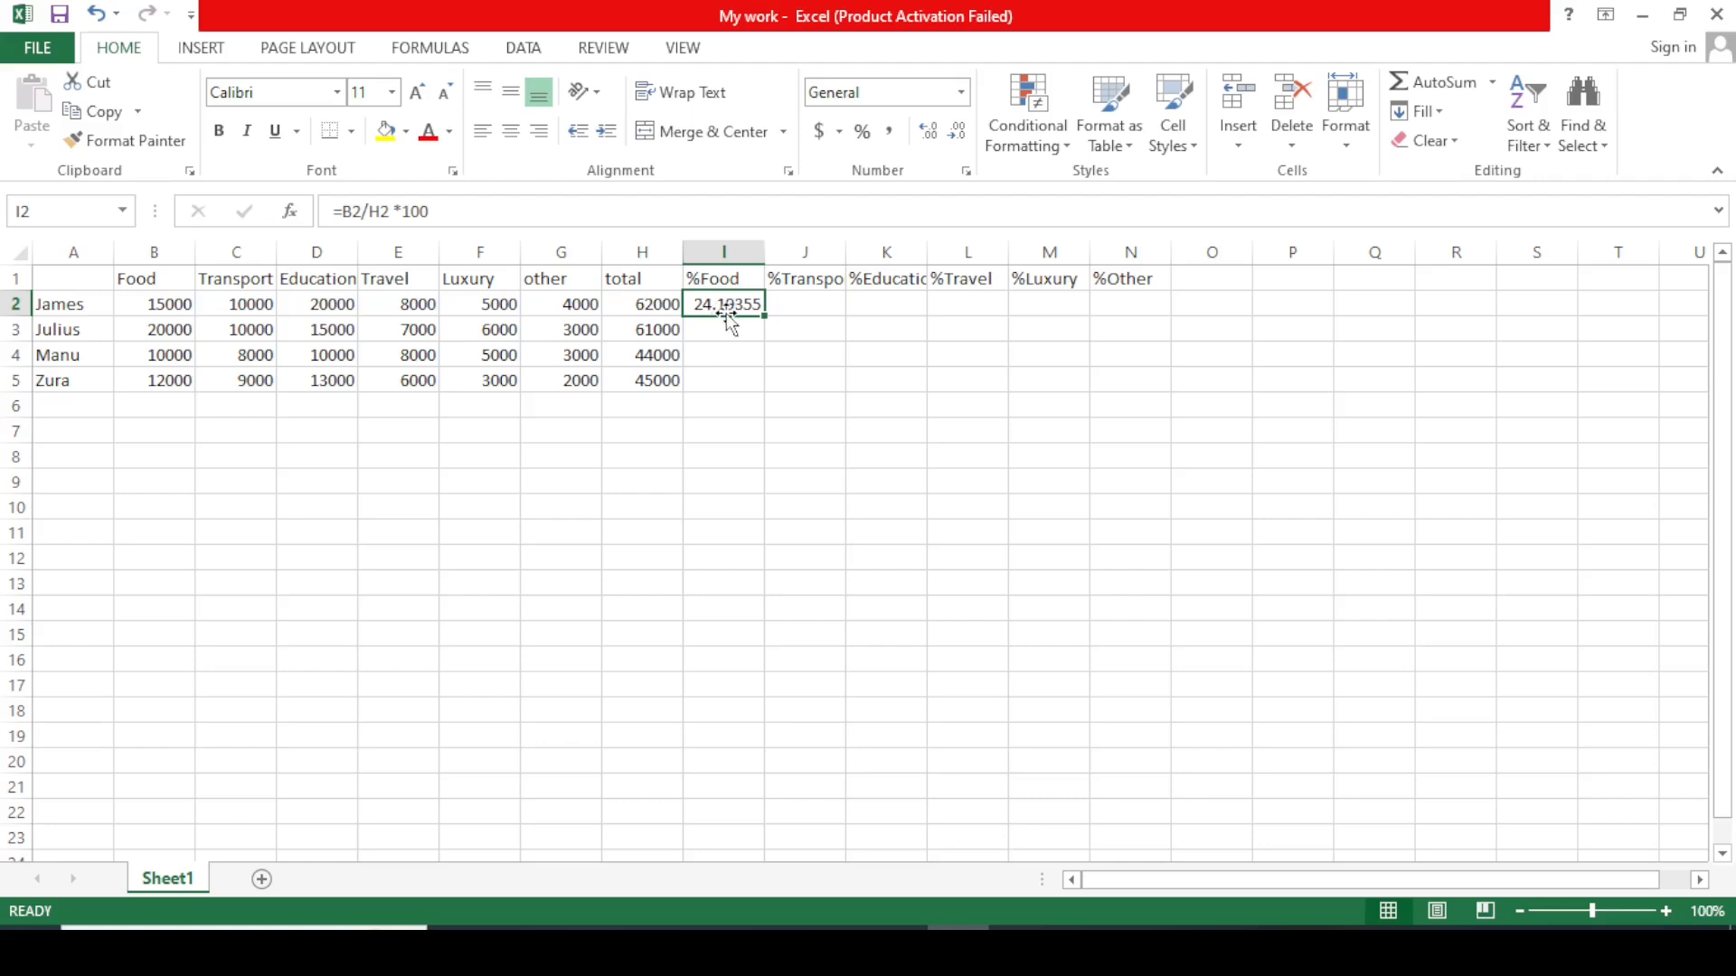
Adjust I2's decimal places until the %Food value displays 24.19.
left_click(929, 131)
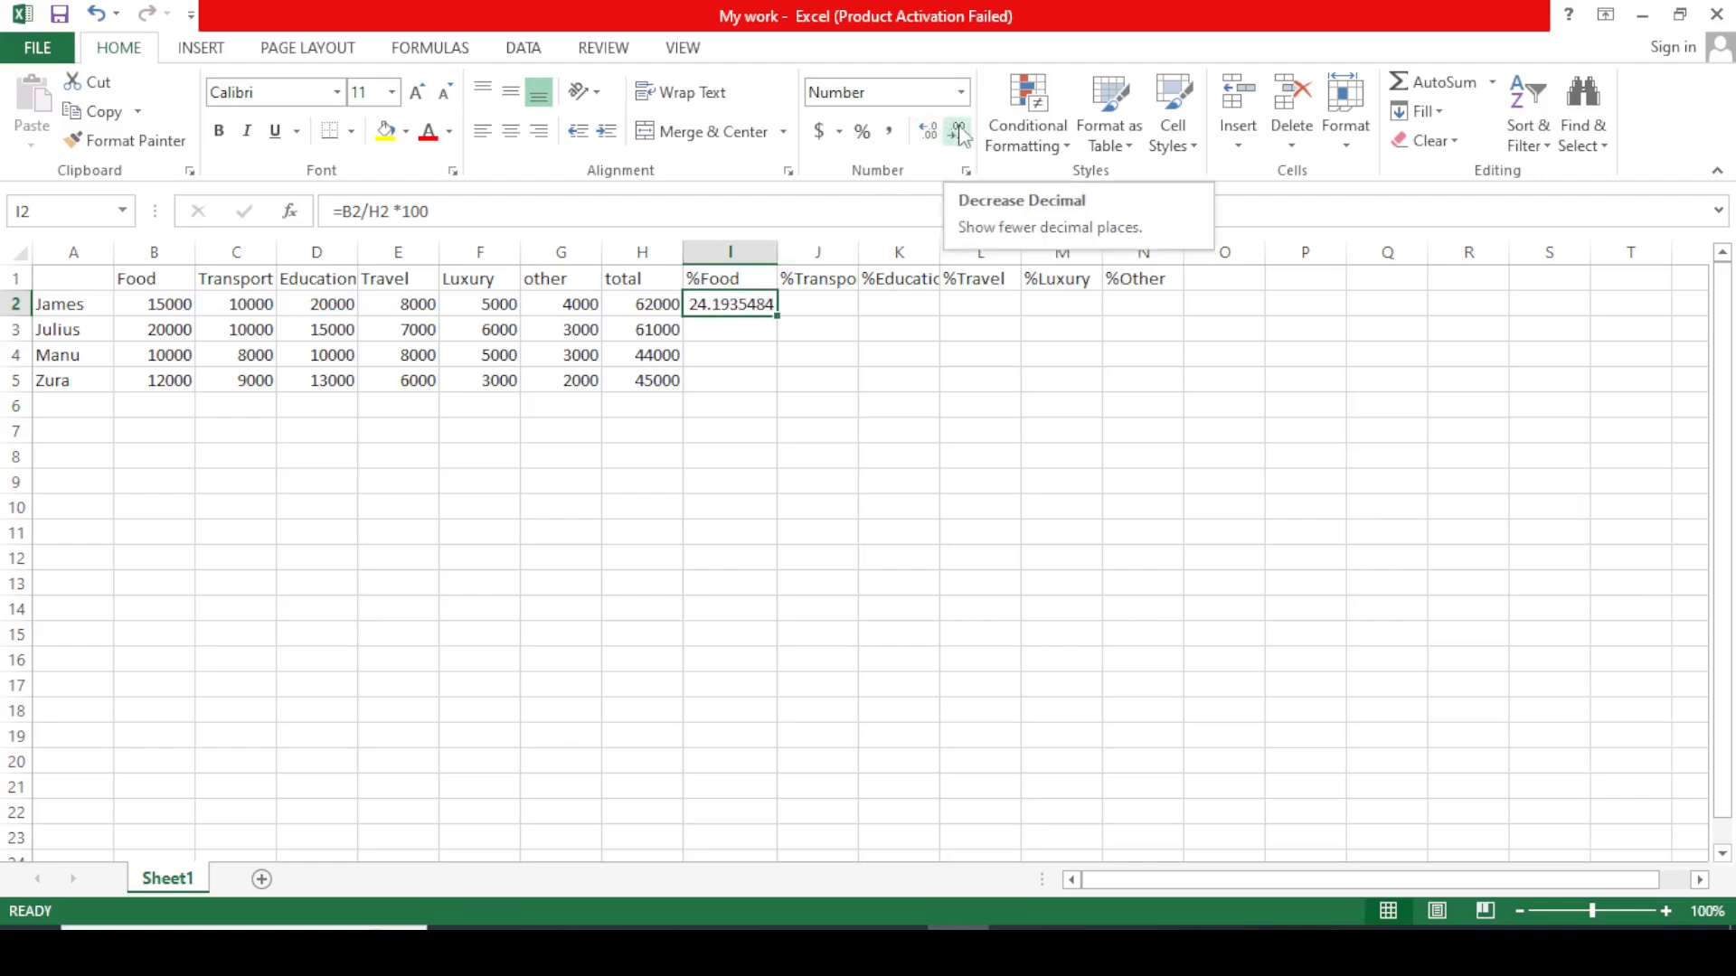
left_click(960, 131)
left_click(959, 131)
left_click(959, 131)
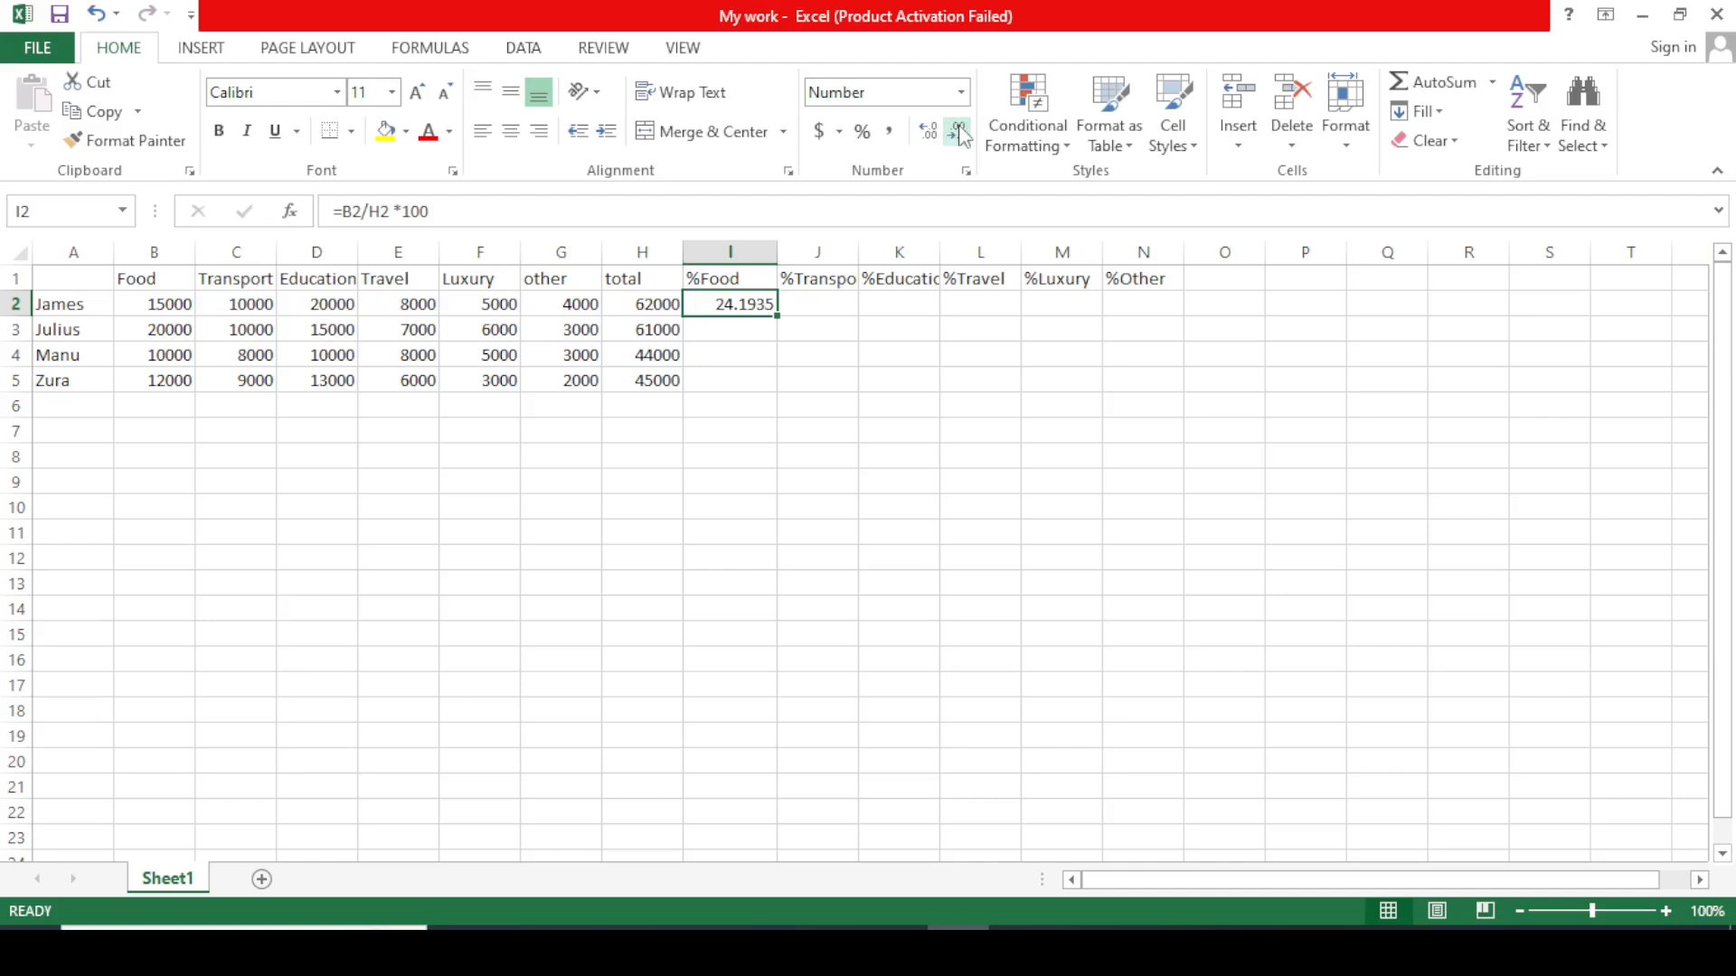
left_click(959, 131)
left_click(959, 131)
left_click(928, 131)
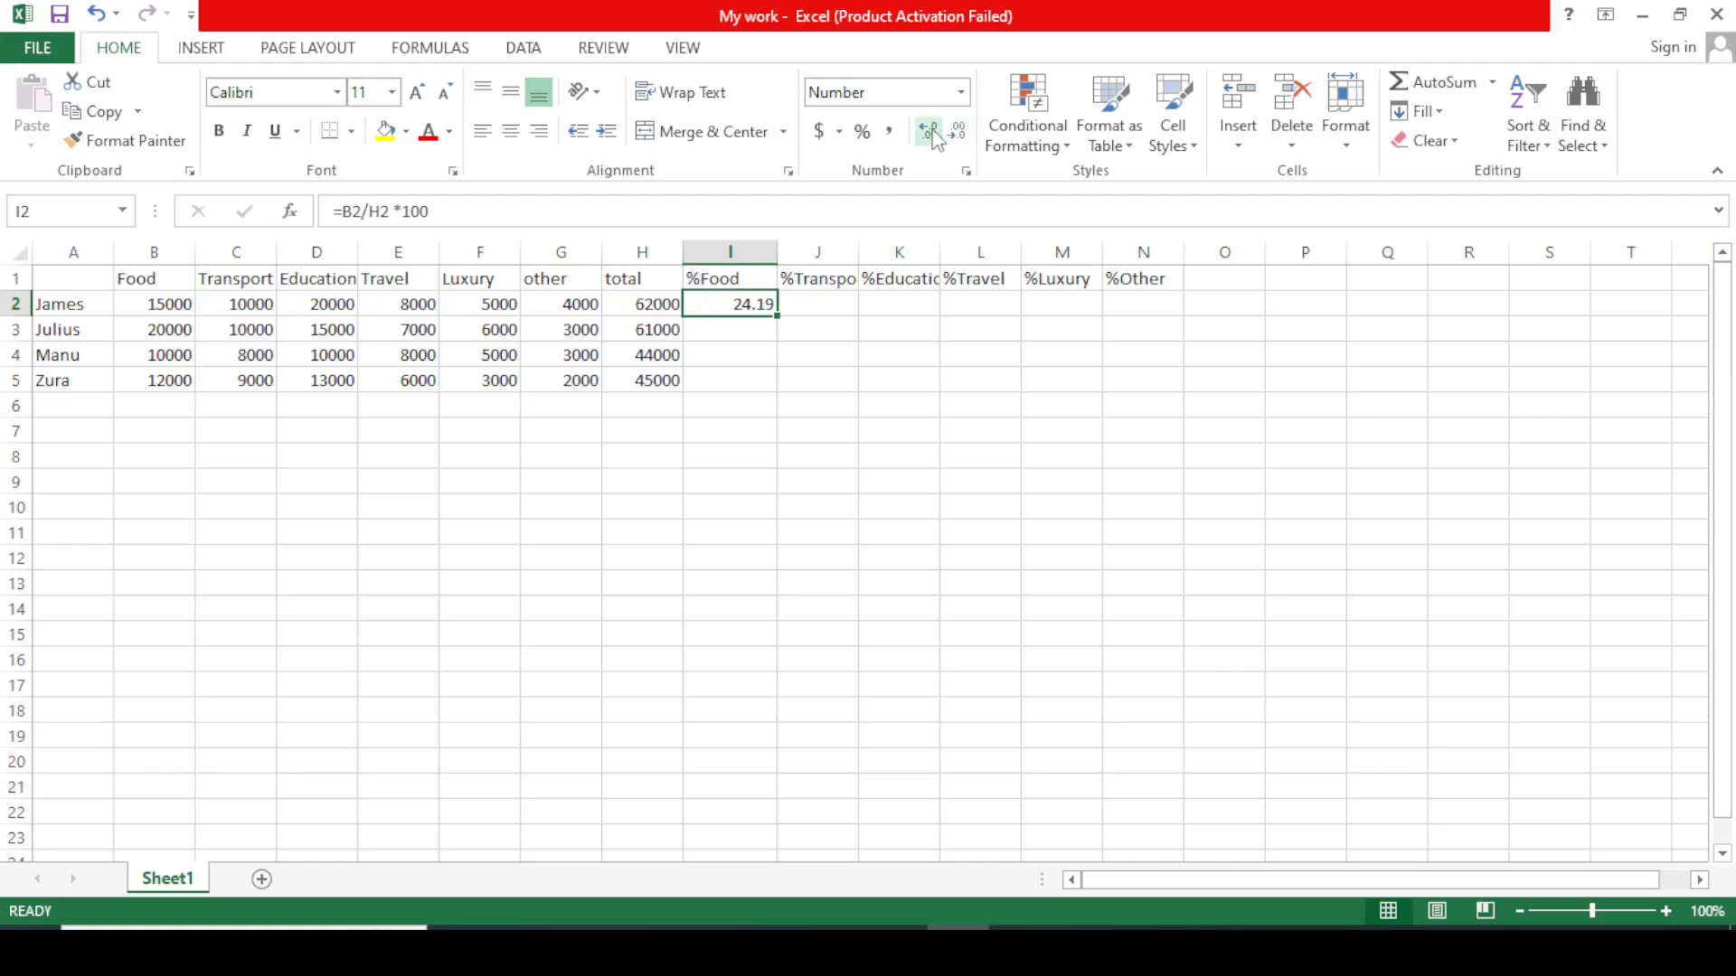
left_click(883, 381)
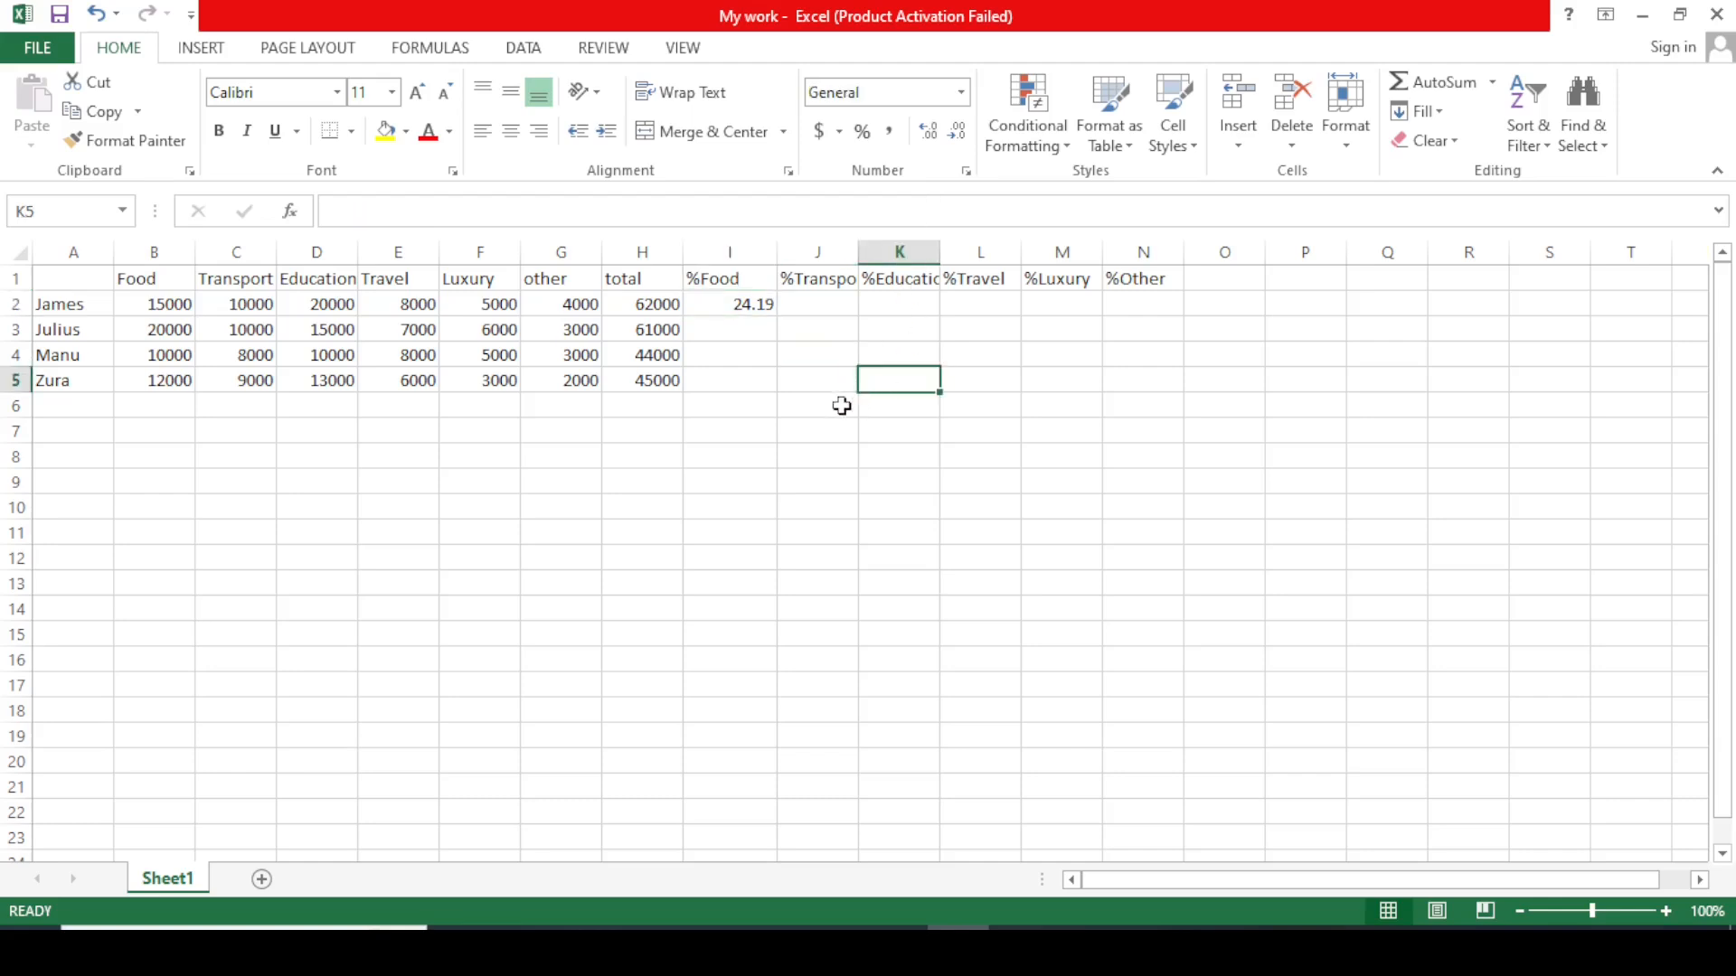
left_click(733, 331)
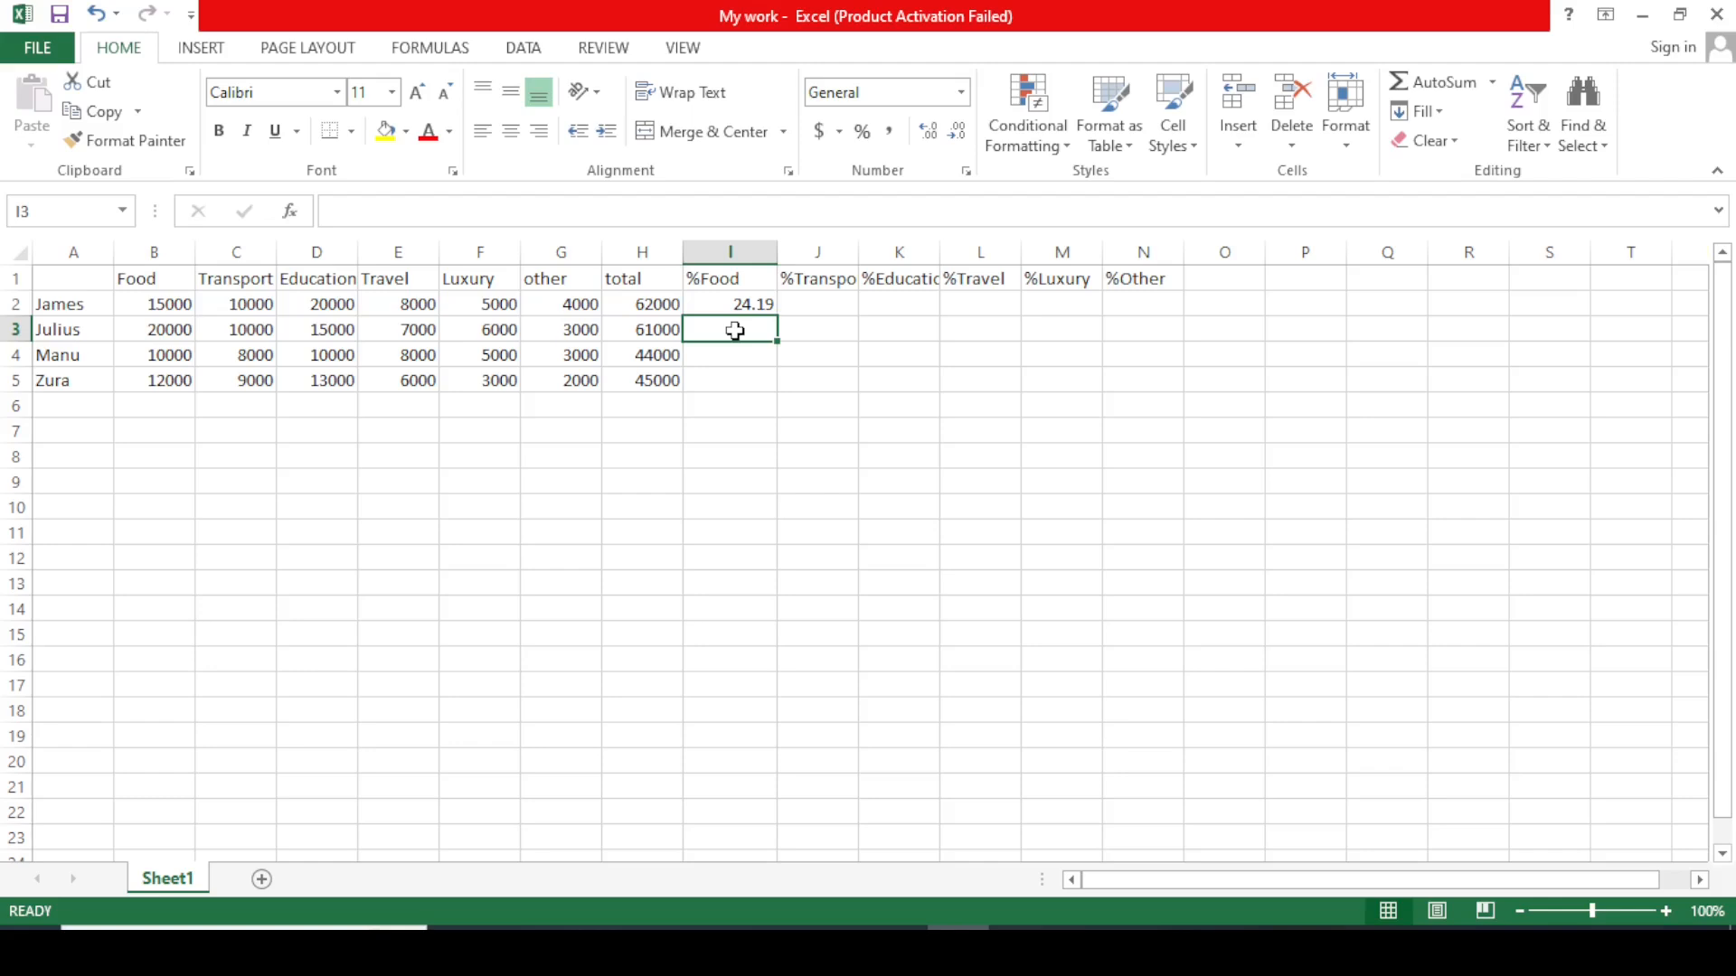
left_click(736, 303)
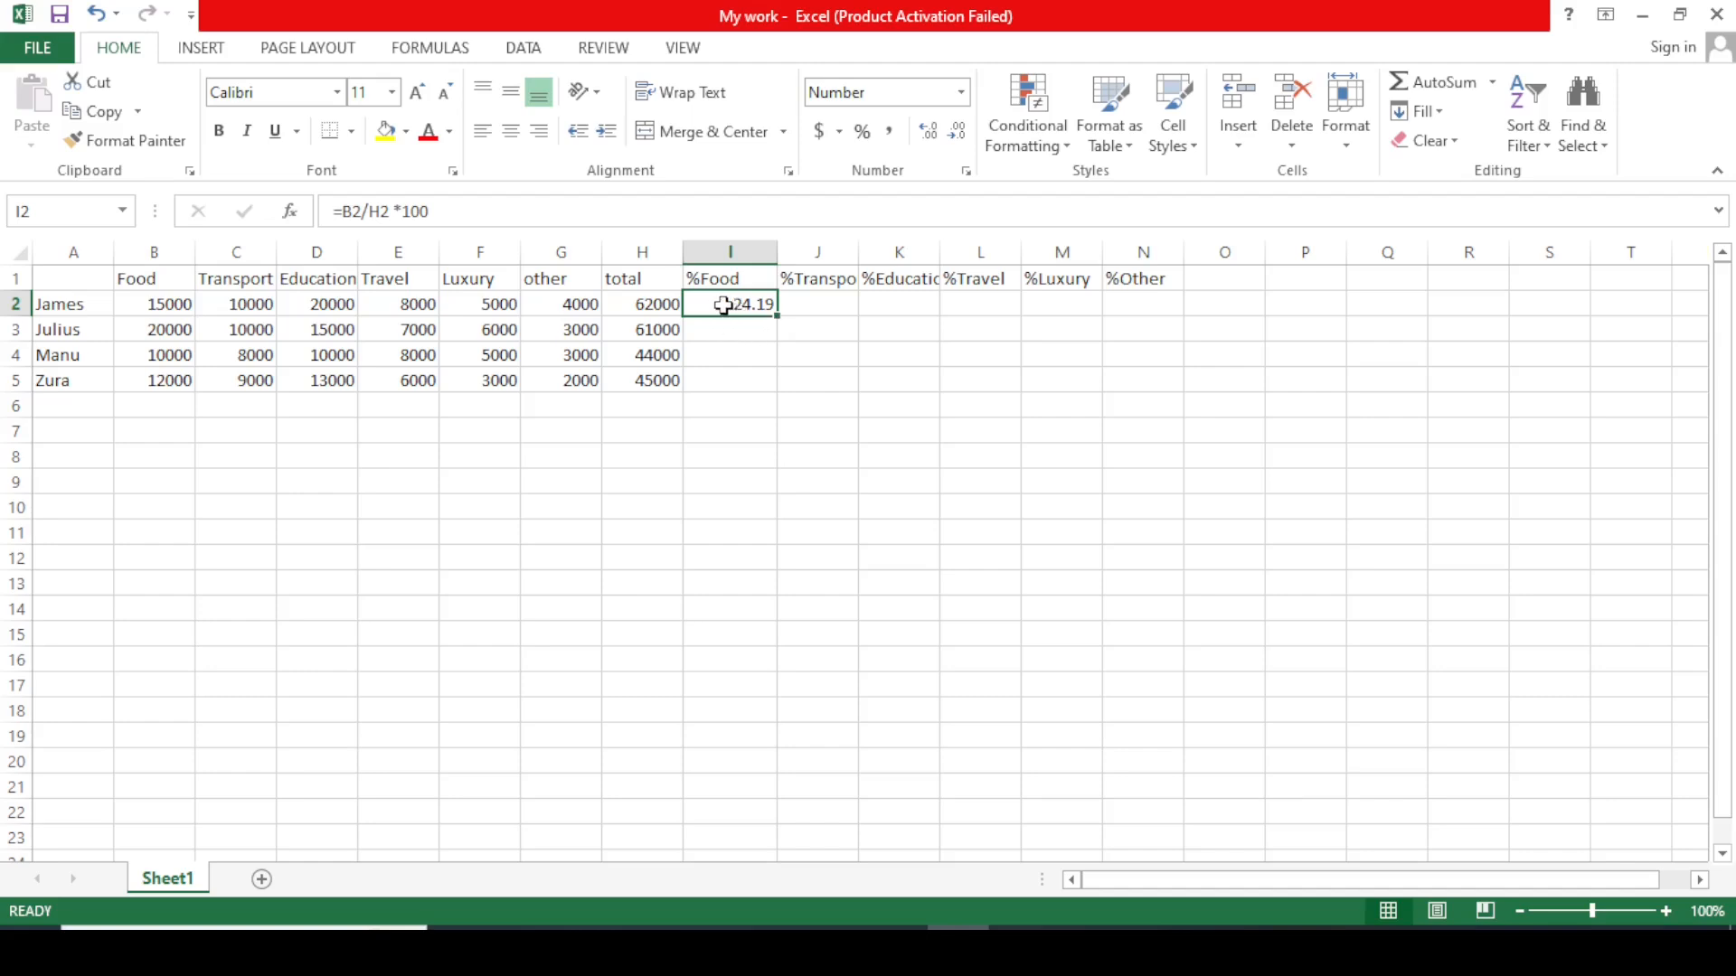
Fill the %Food formula down to I5 (32.79, 22.73, 26.67) and begin a formula in J2.
left_click(818, 329)
left_click(744, 307)
left_click_drag(777, 319, 776, 382)
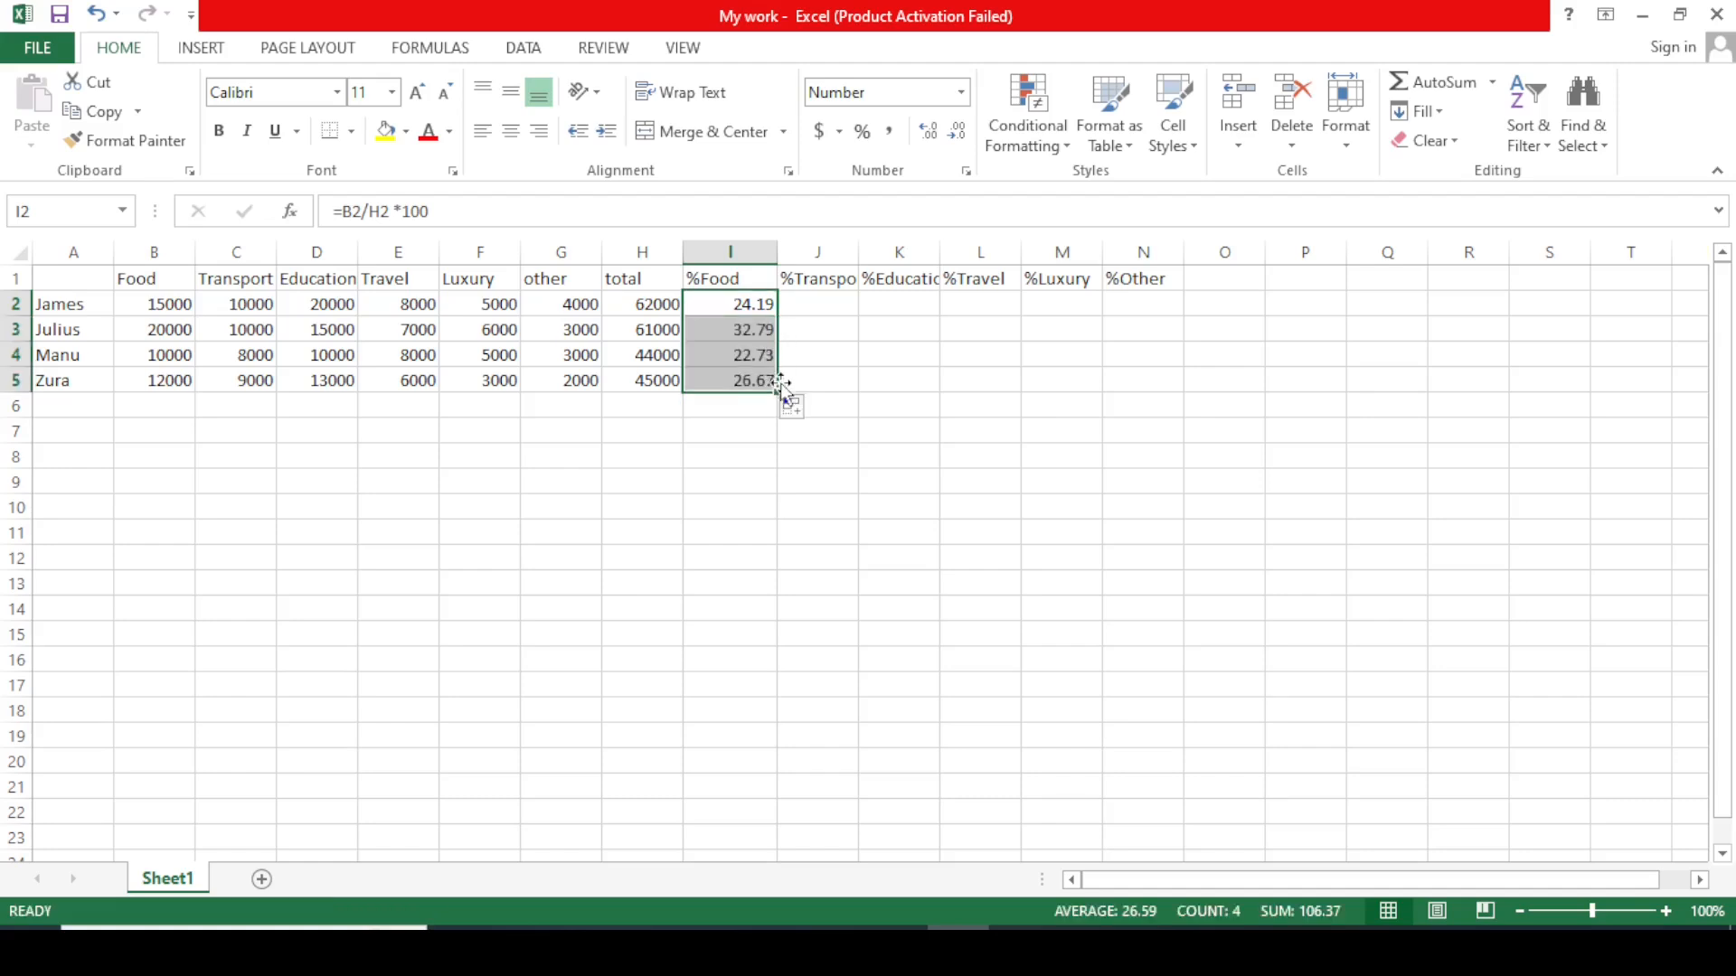
left_click(840, 371)
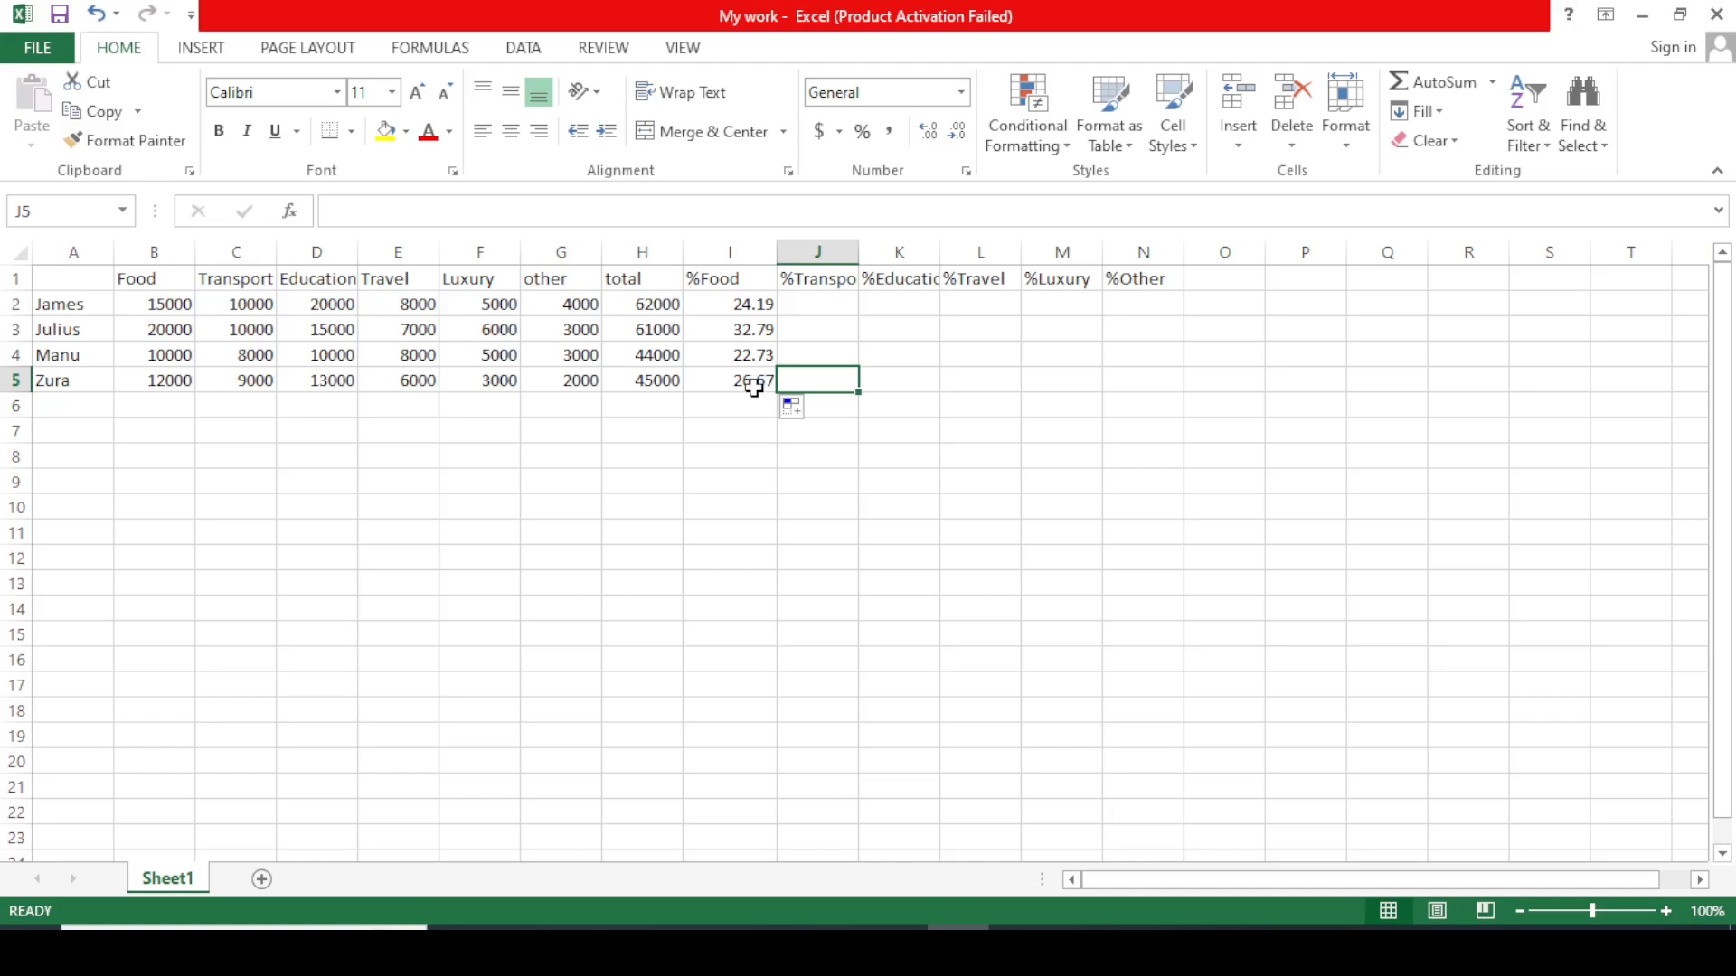
left_click(924, 352)
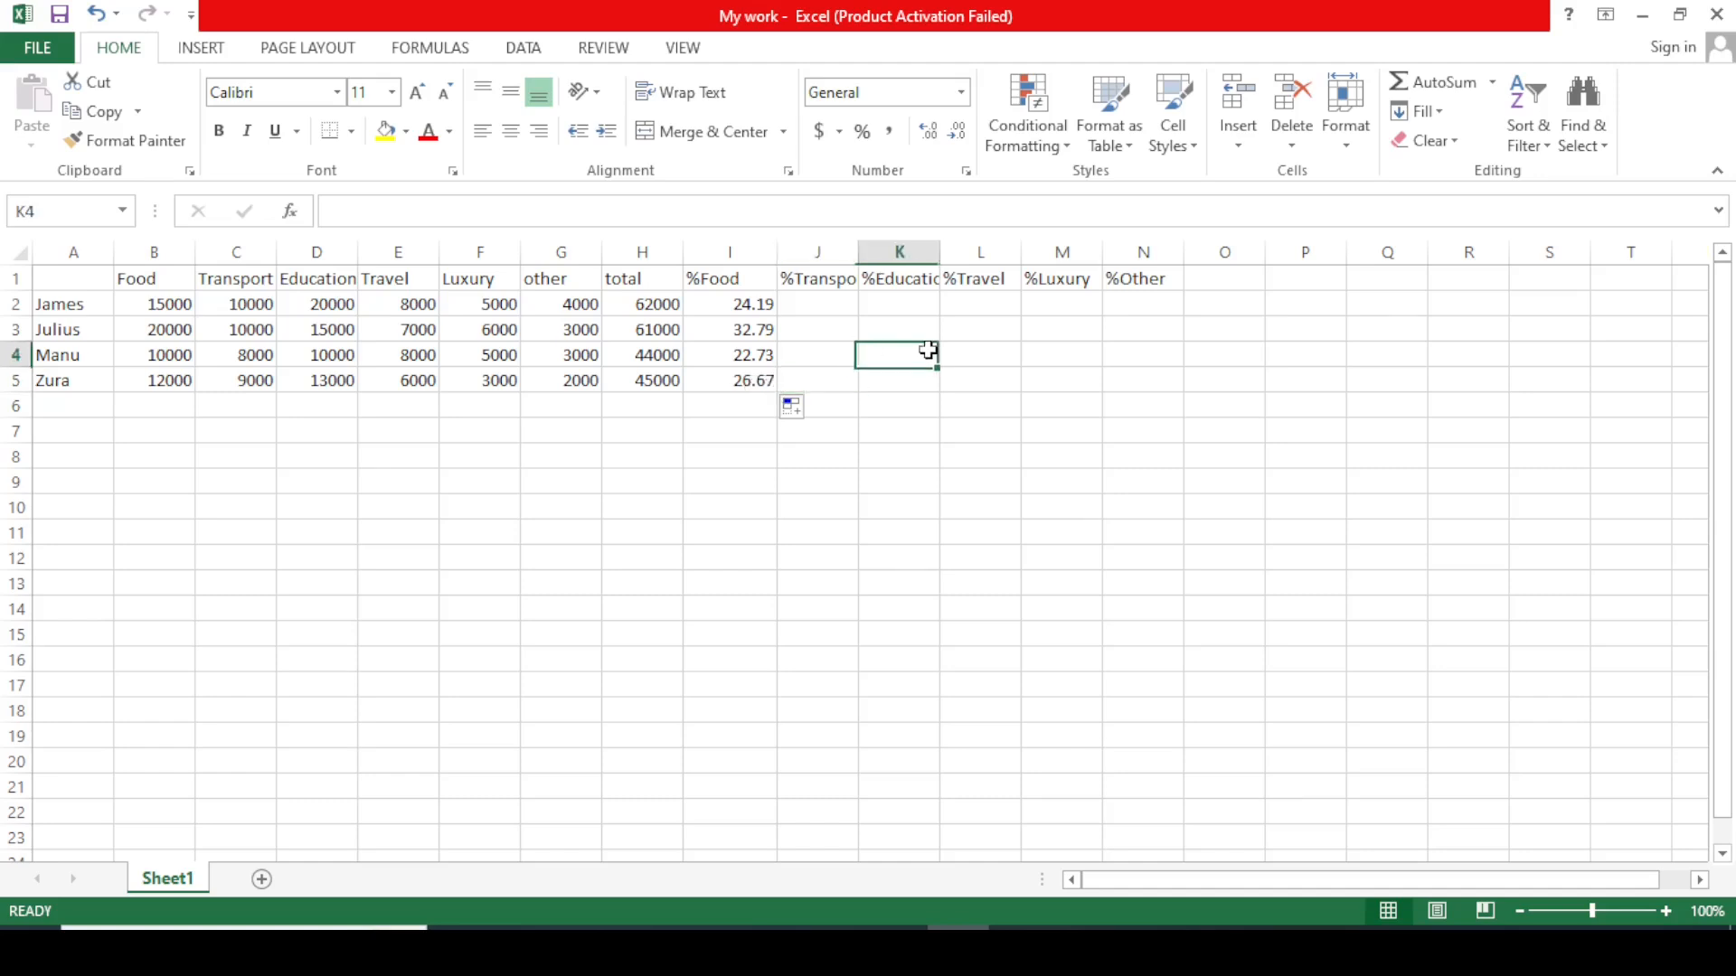
left_click(837, 309)
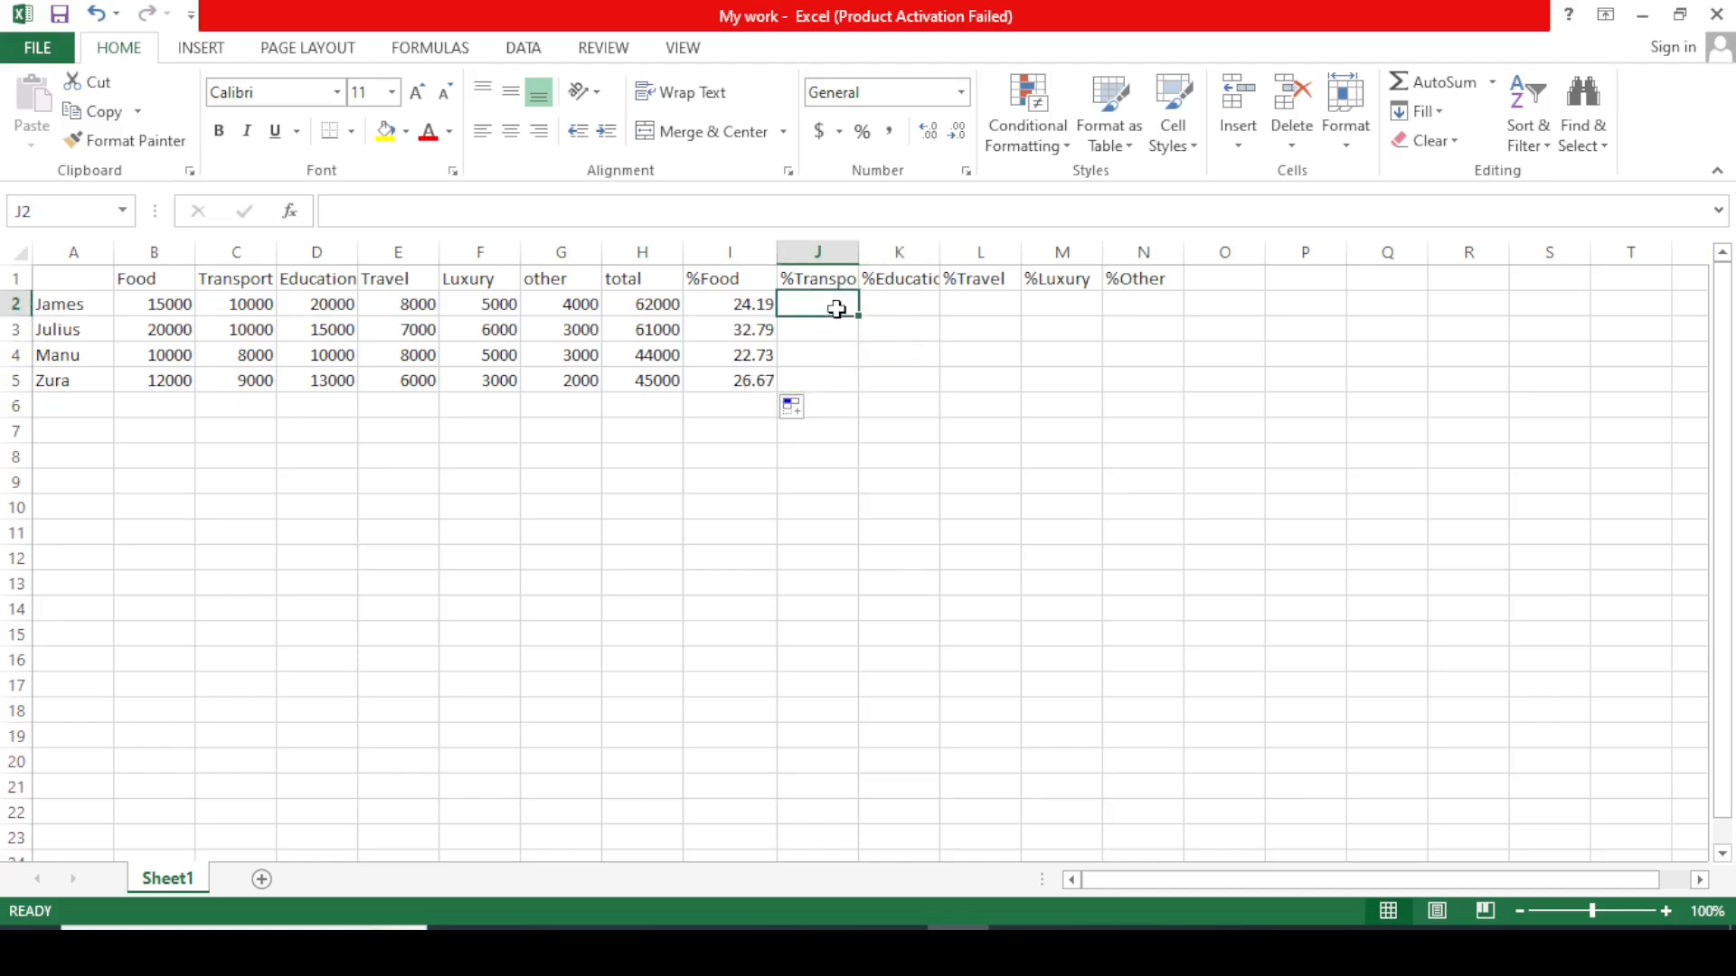
type("=")
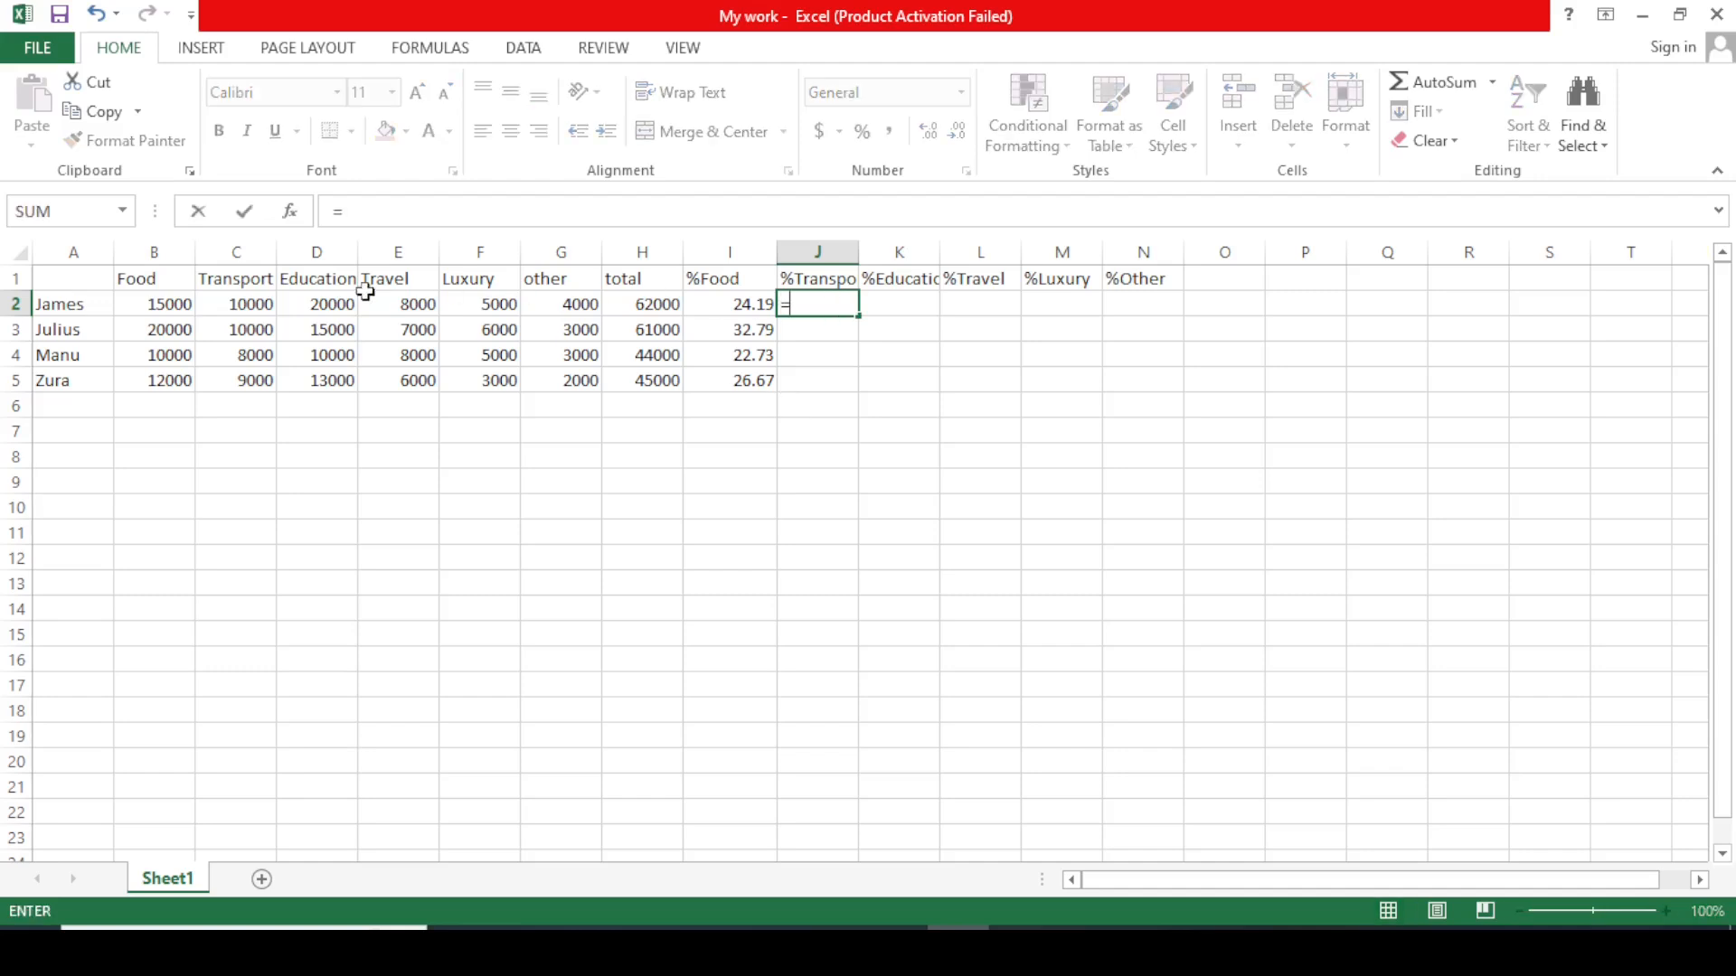
Complete J2 as =C2/H2*100 for the first %Transport share.
left_click(258, 306)
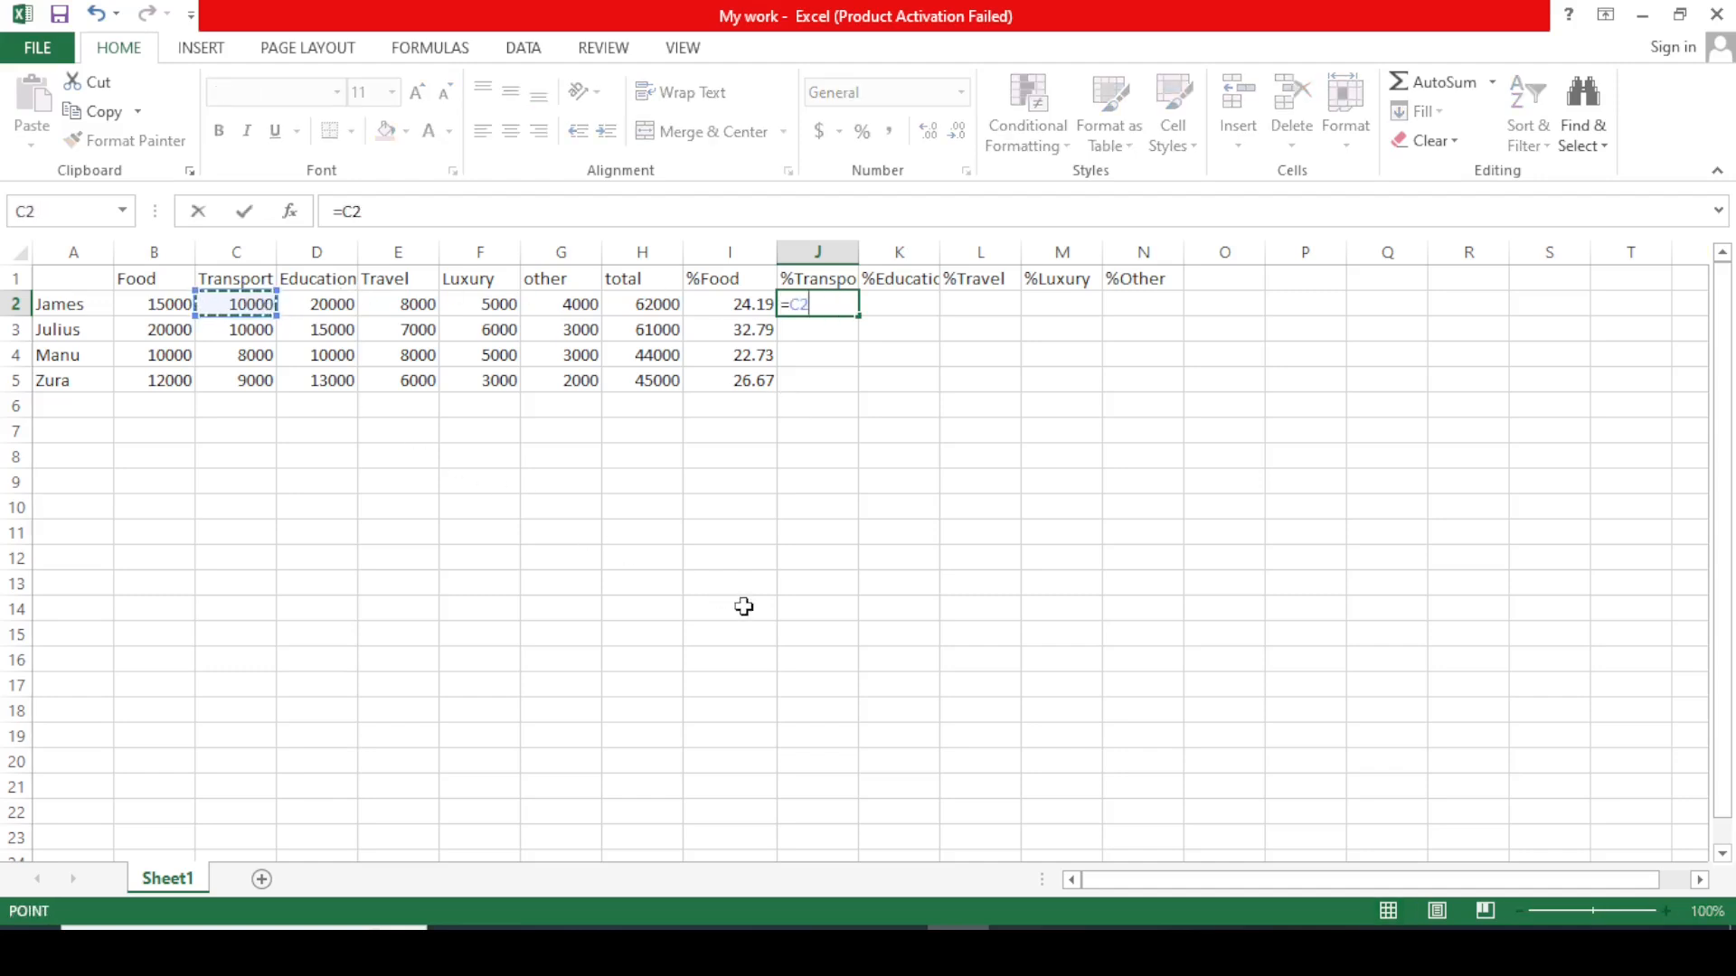
type("/")
left_click(661, 306)
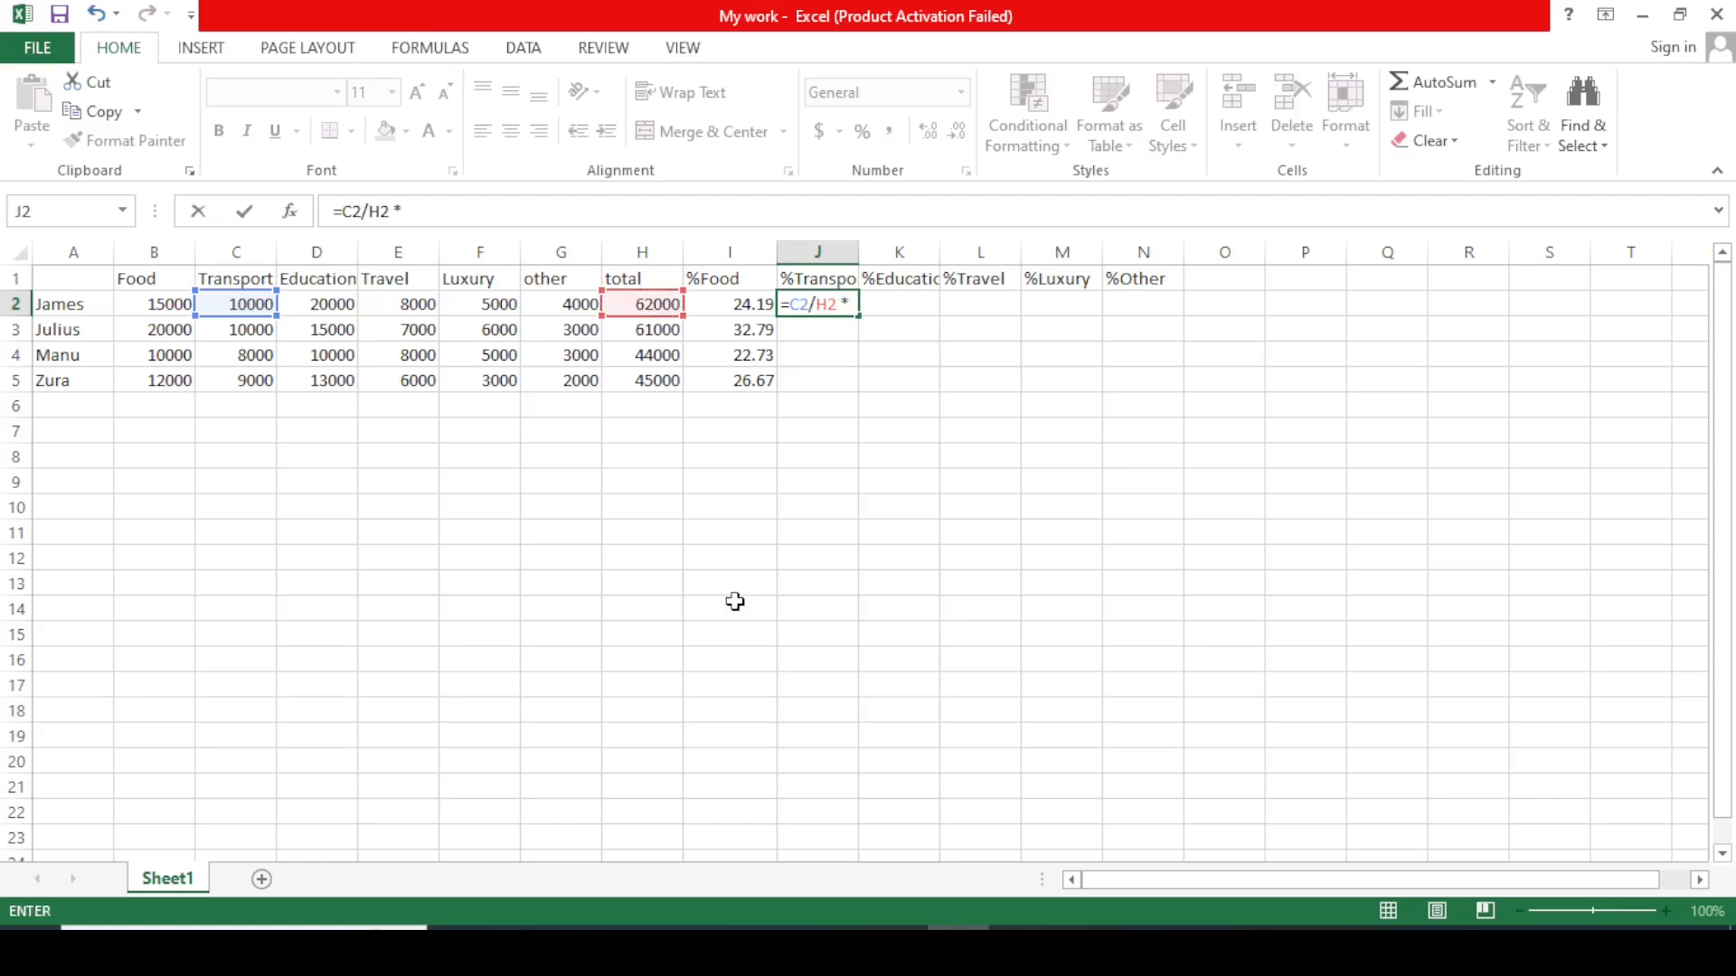
type("*100")
key("Return")
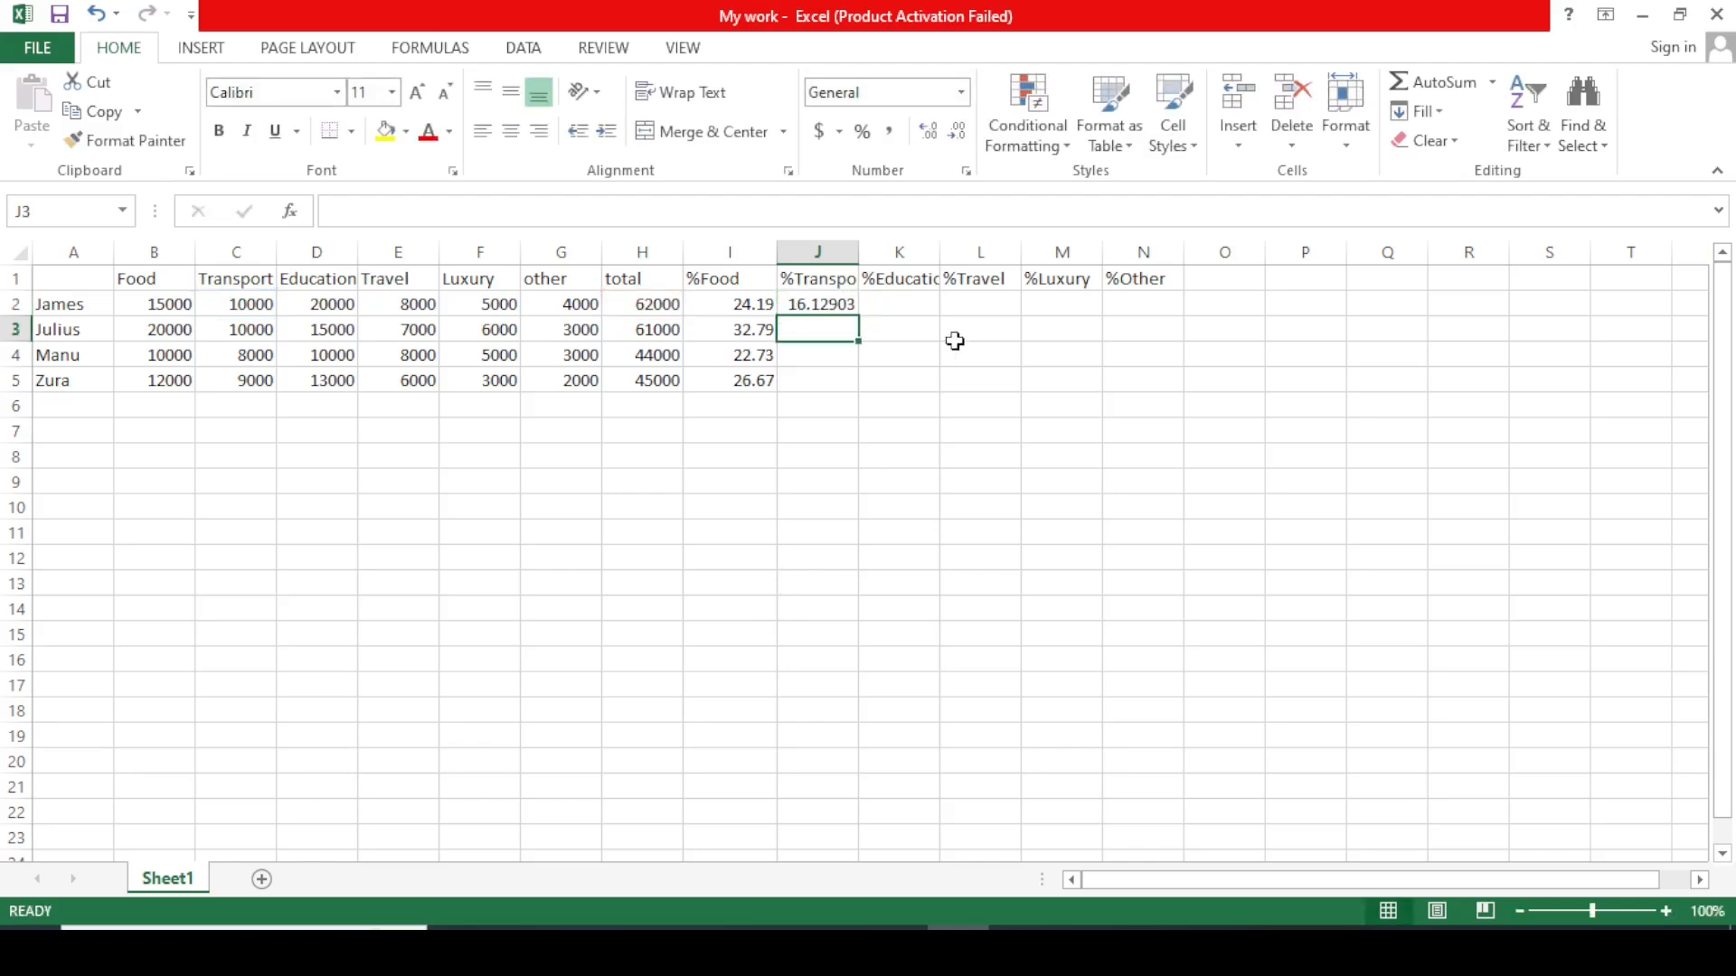
Round J2 to two decimals and fill it down to J5 (16.13, 16.39, 18.18, 20.00).
left_click(844, 305)
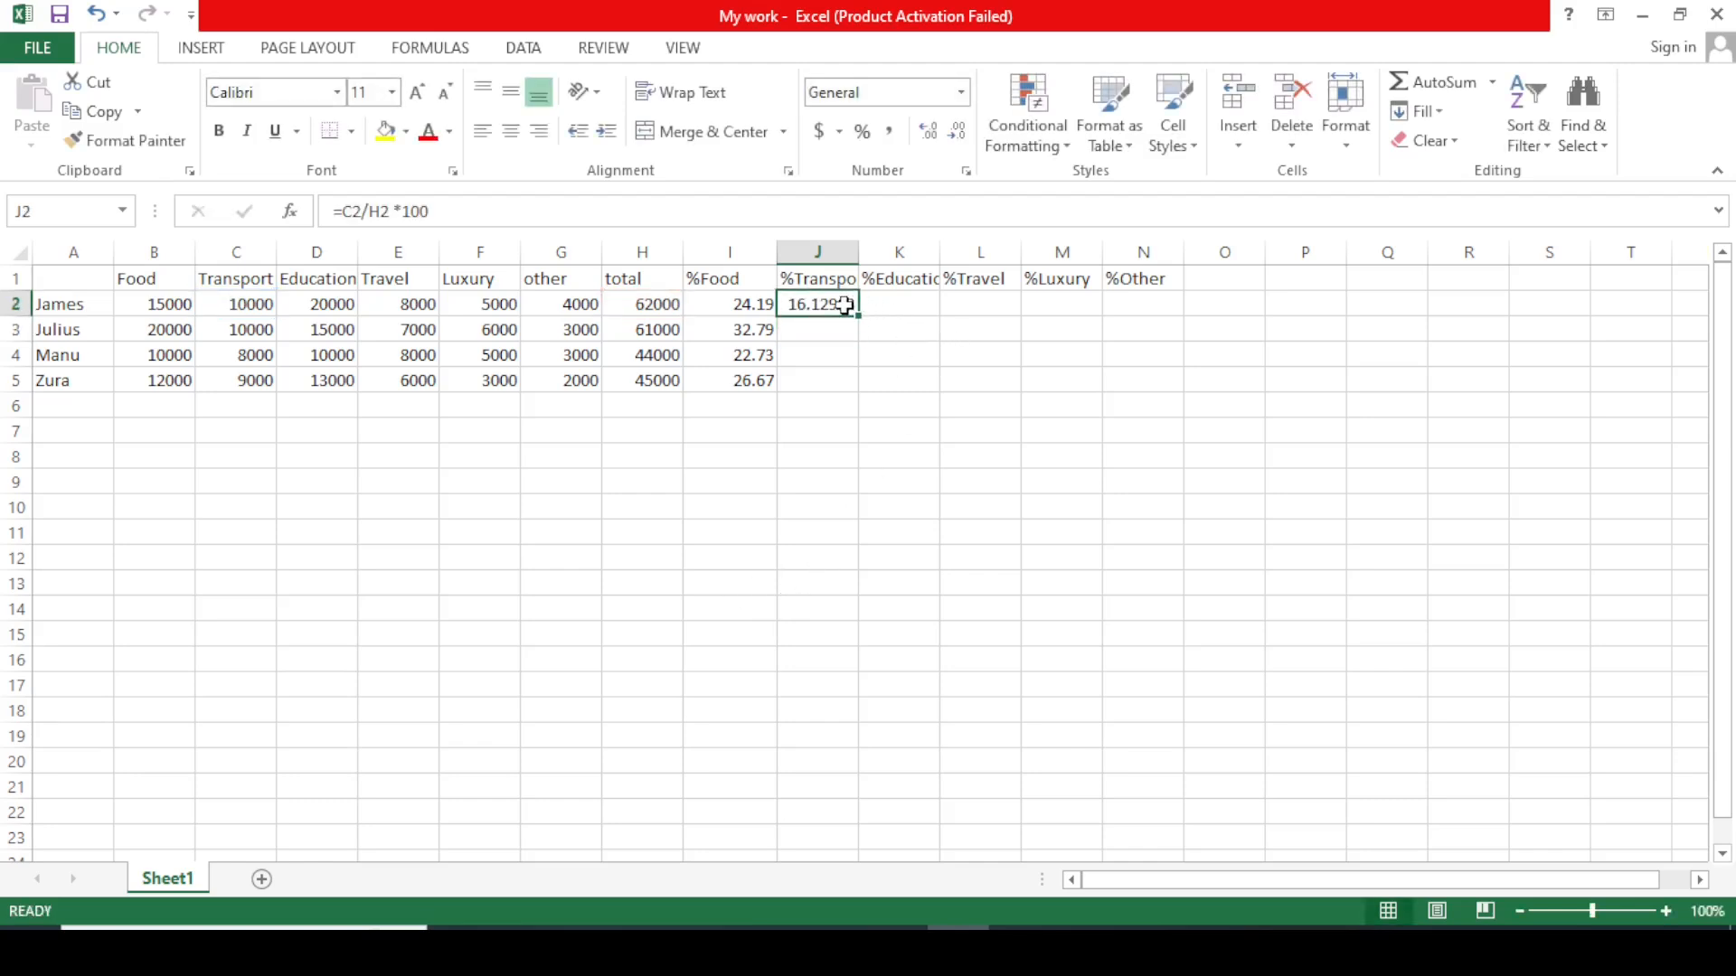
left_click(958, 133)
left_click(958, 133)
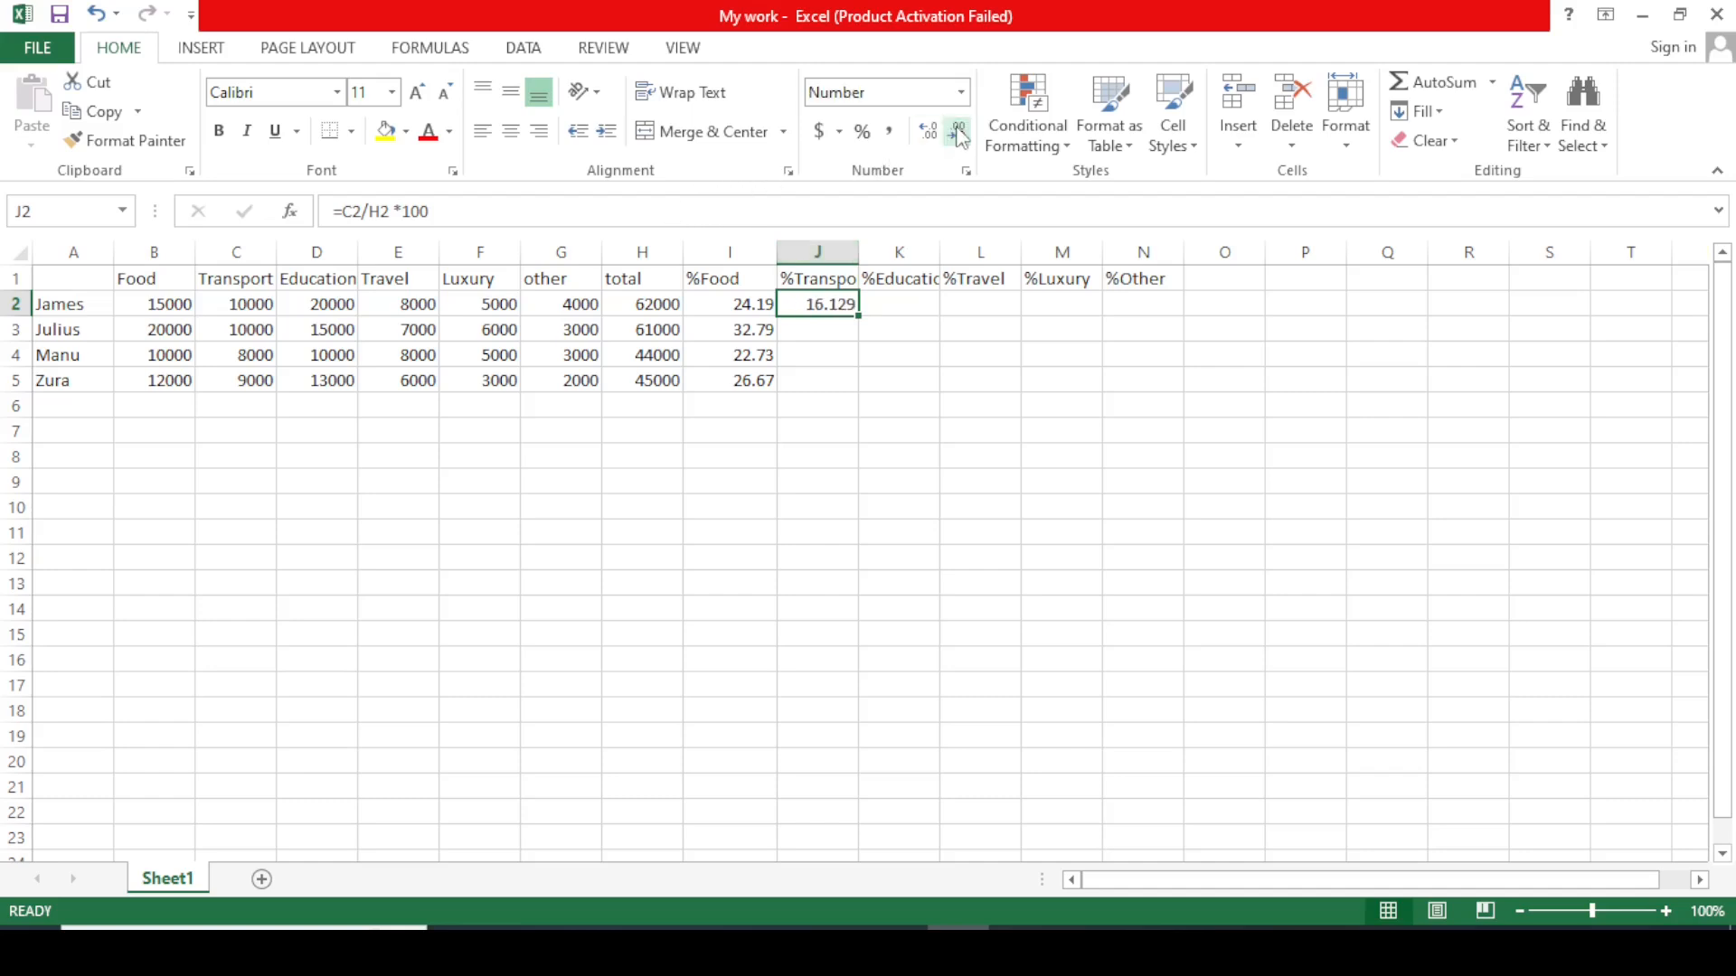
left_click(959, 133)
left_click_drag(857, 322, 863, 389)
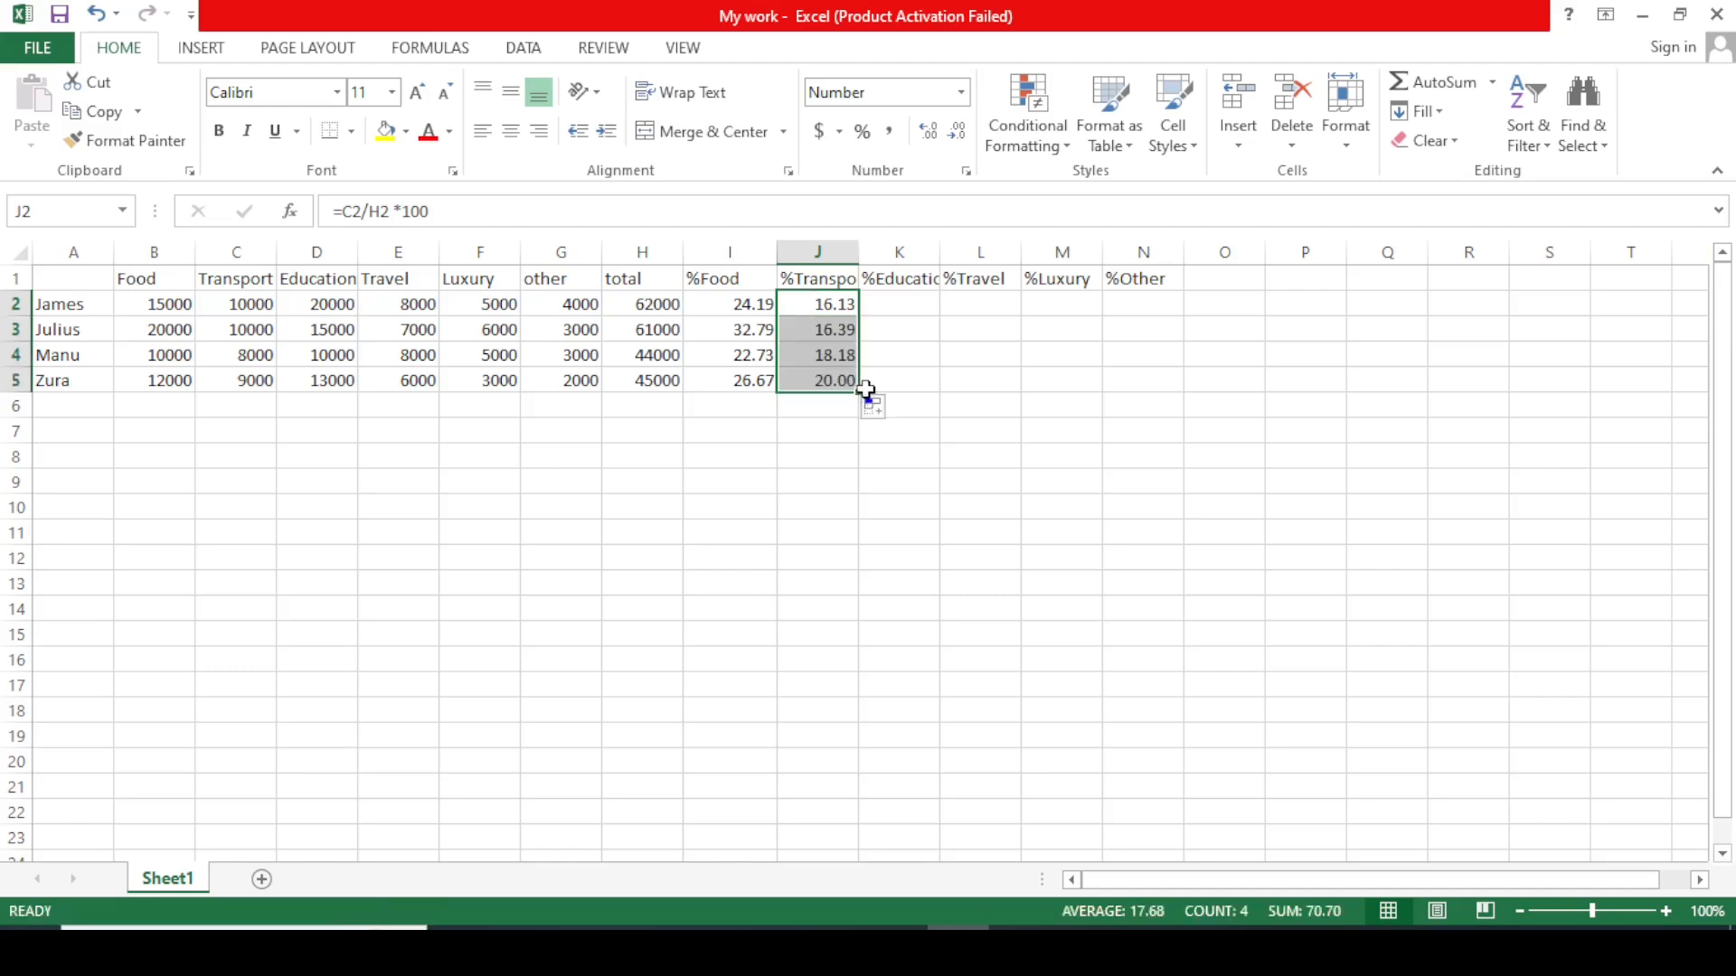
left_click(936, 380)
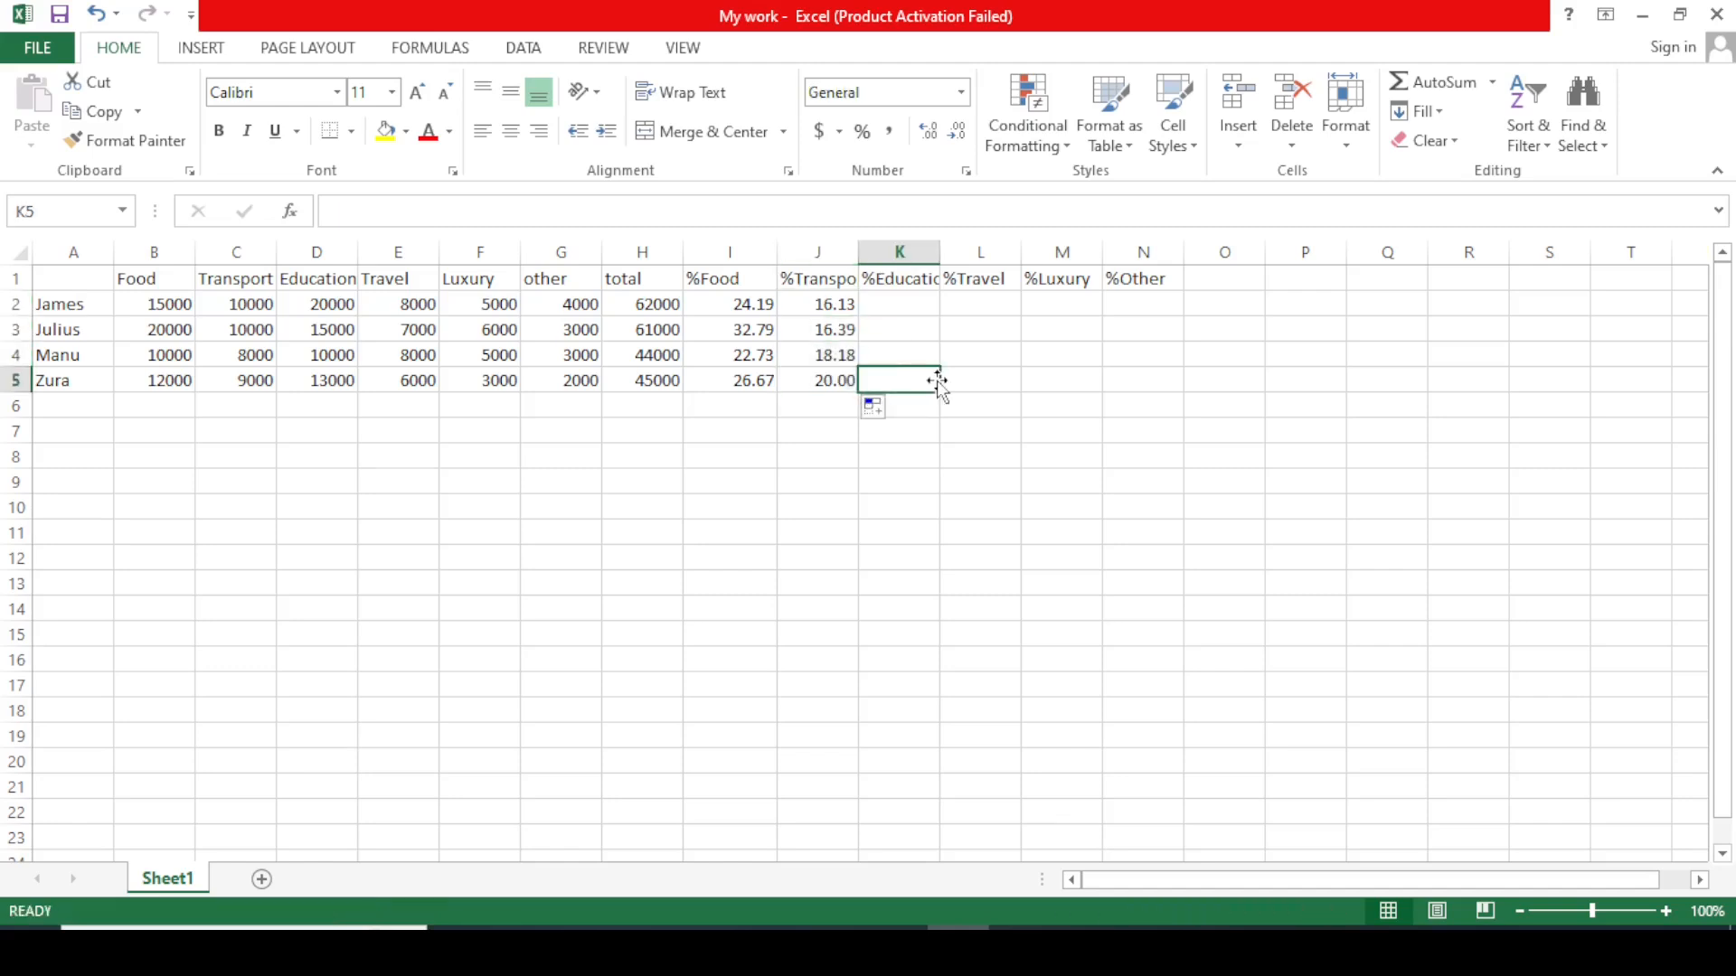
Enter =D2/H2*100 in K2 for the first %Education share.
left_click(921, 302)
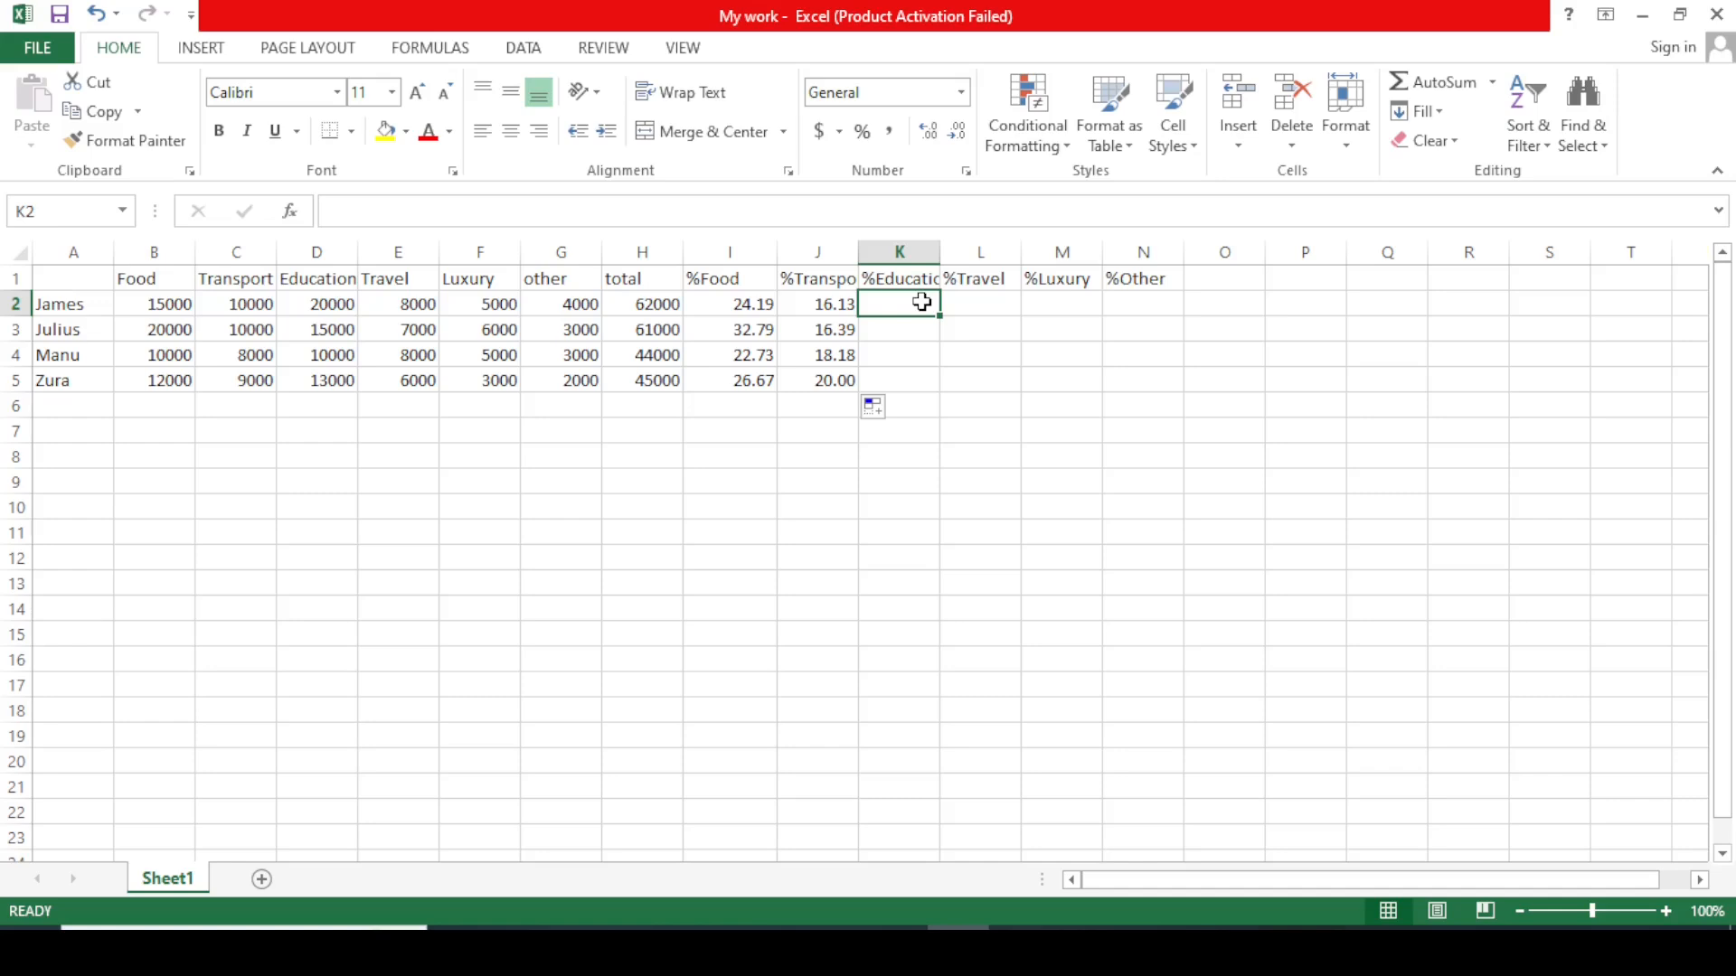
type("=")
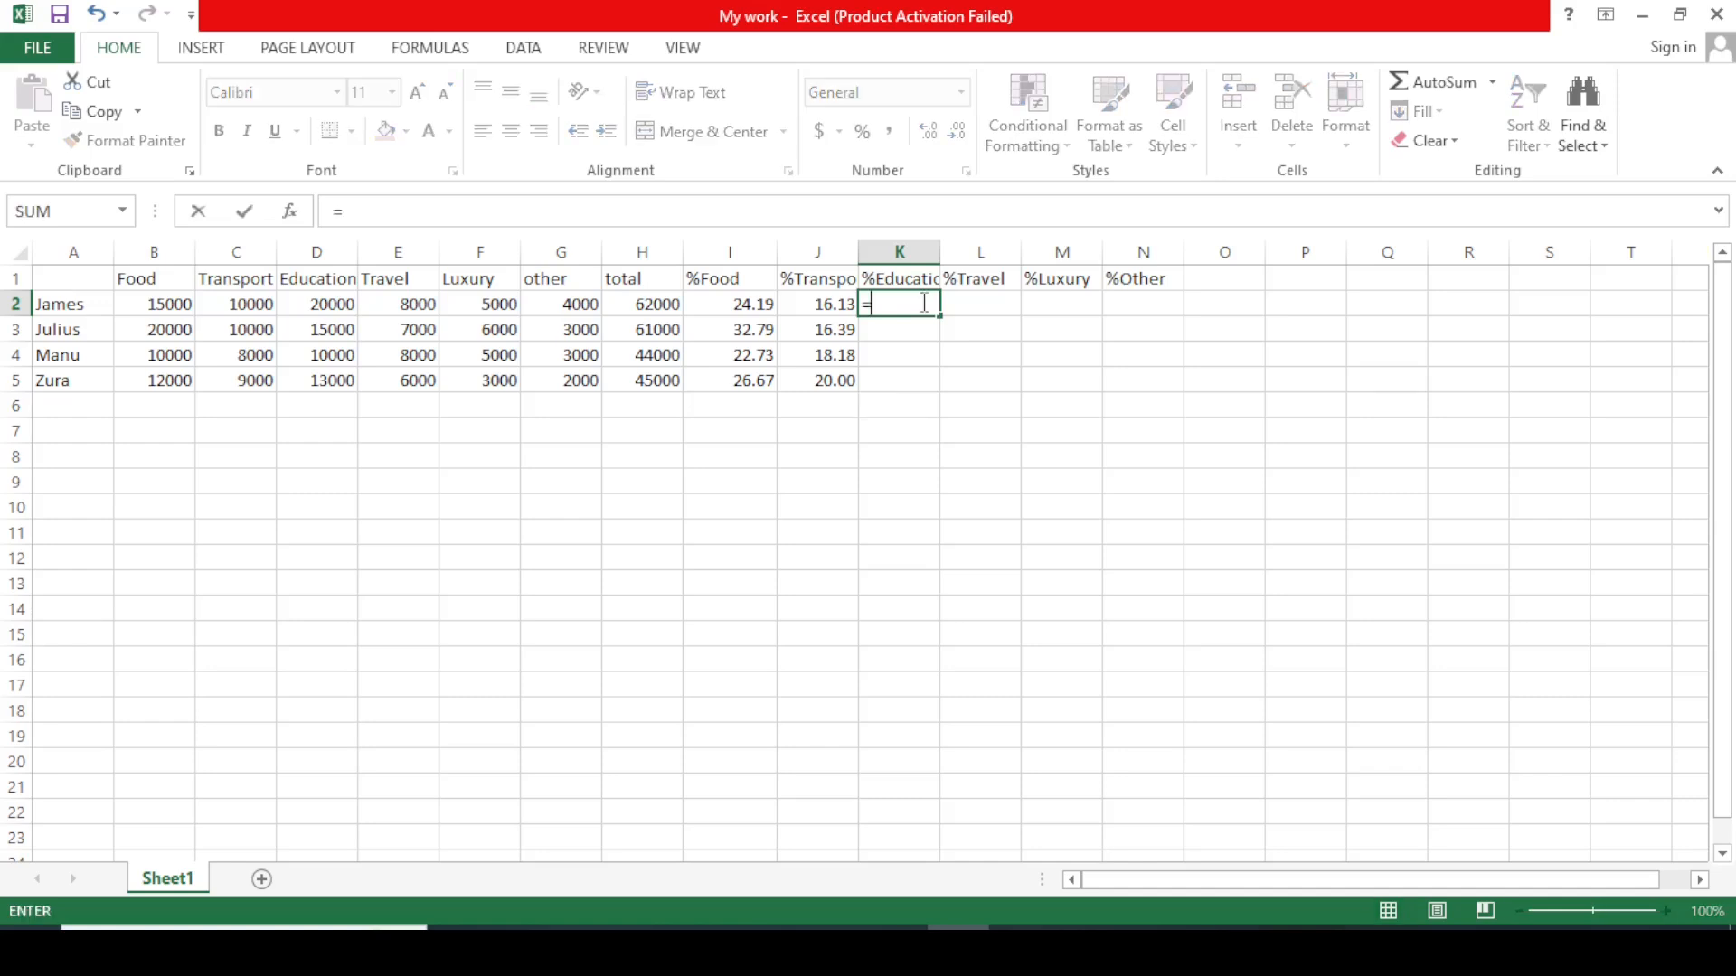
left_click(347, 308)
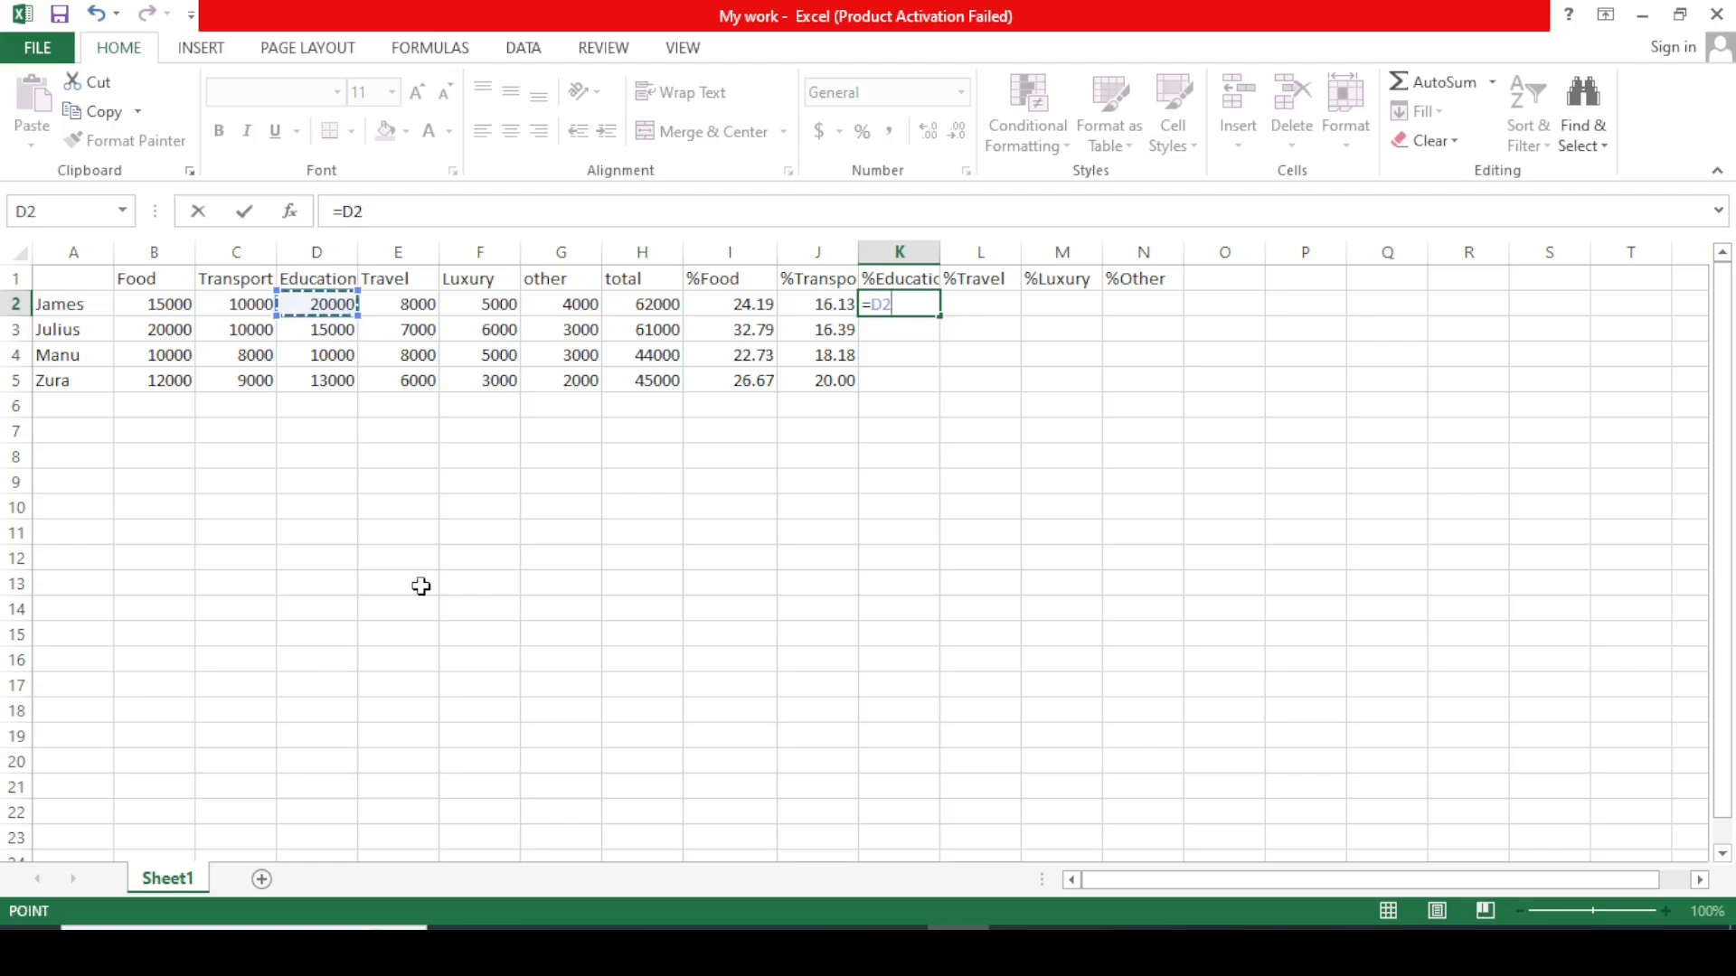
type("/")
left_click(655, 308)
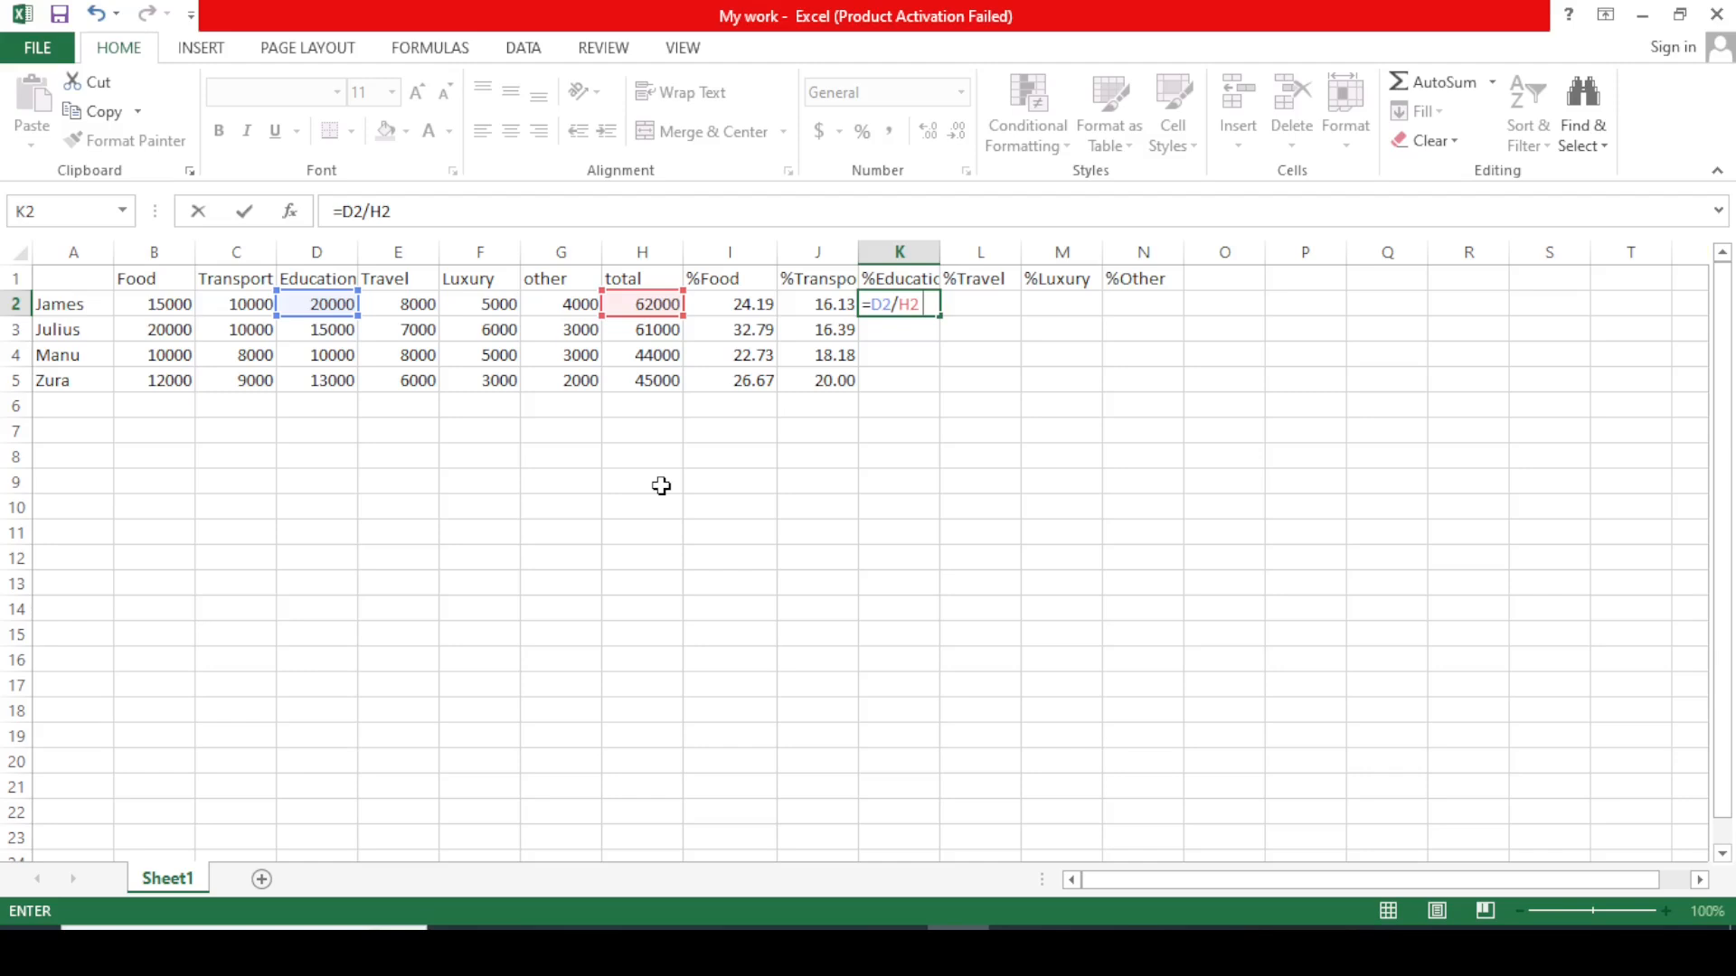
type("100")
key("BackSpace")
key("BackSpace")
key("BackSpace")
key("BackSpace")
type("*100")
key("Return")
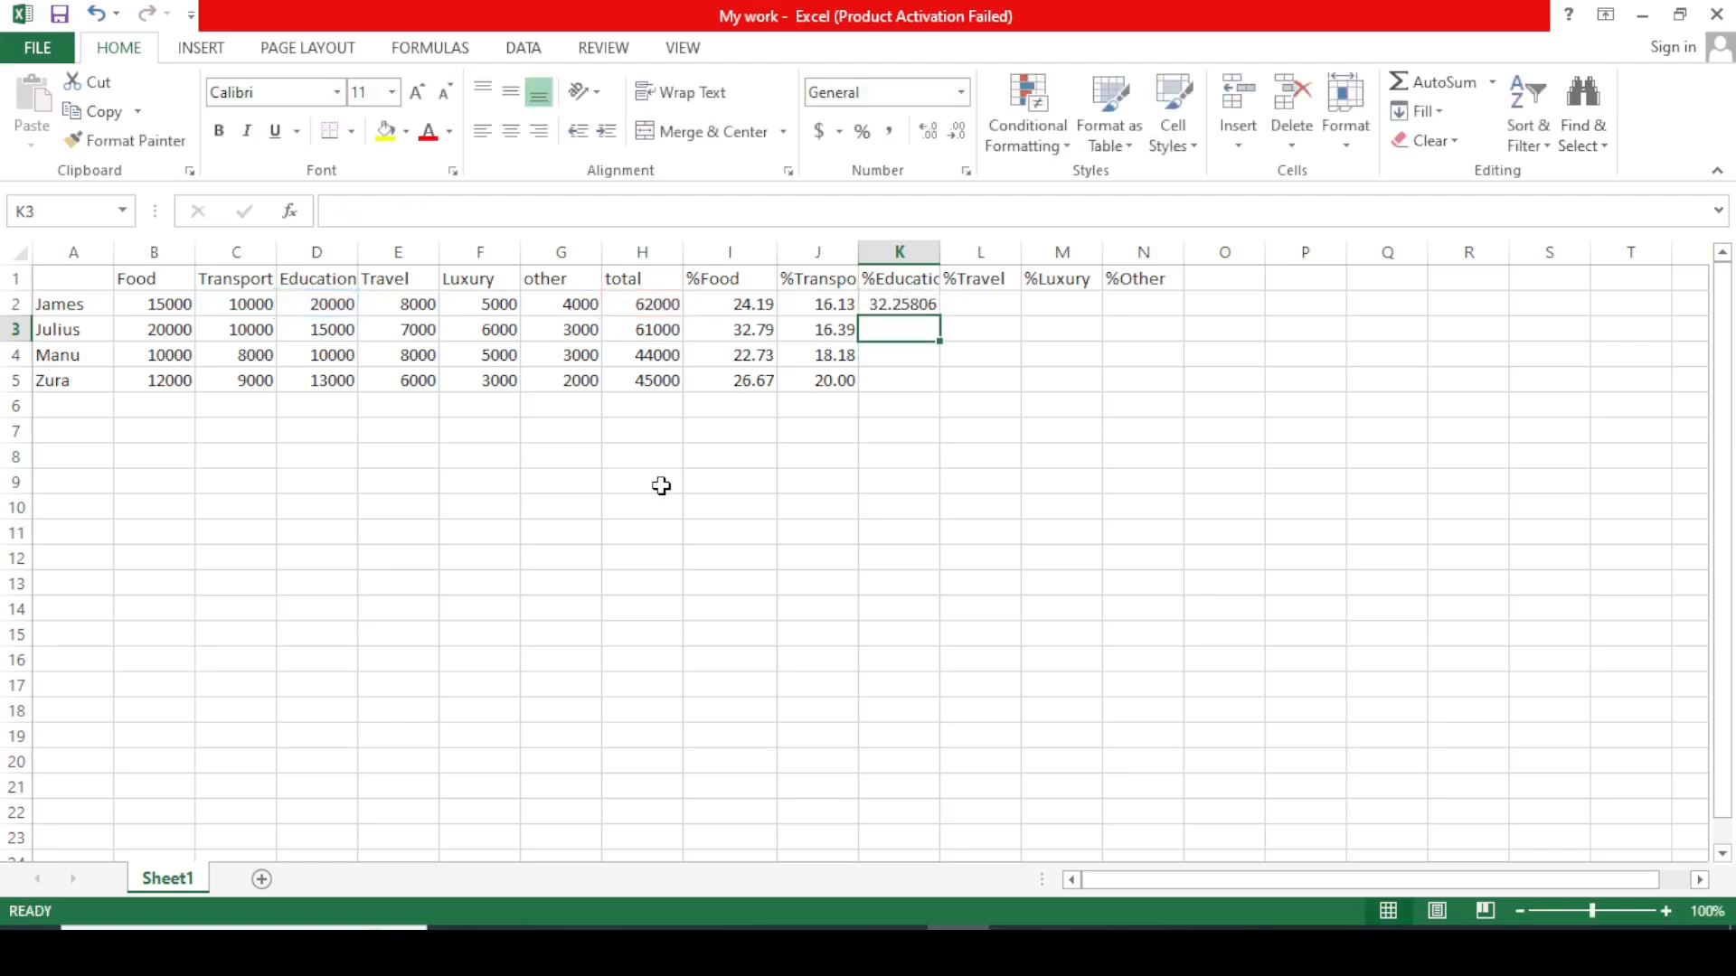
Round K2 to two decimals and fill it down to K5 (32.26, 24.59, 22.73, 28.89).
left_click(921, 304)
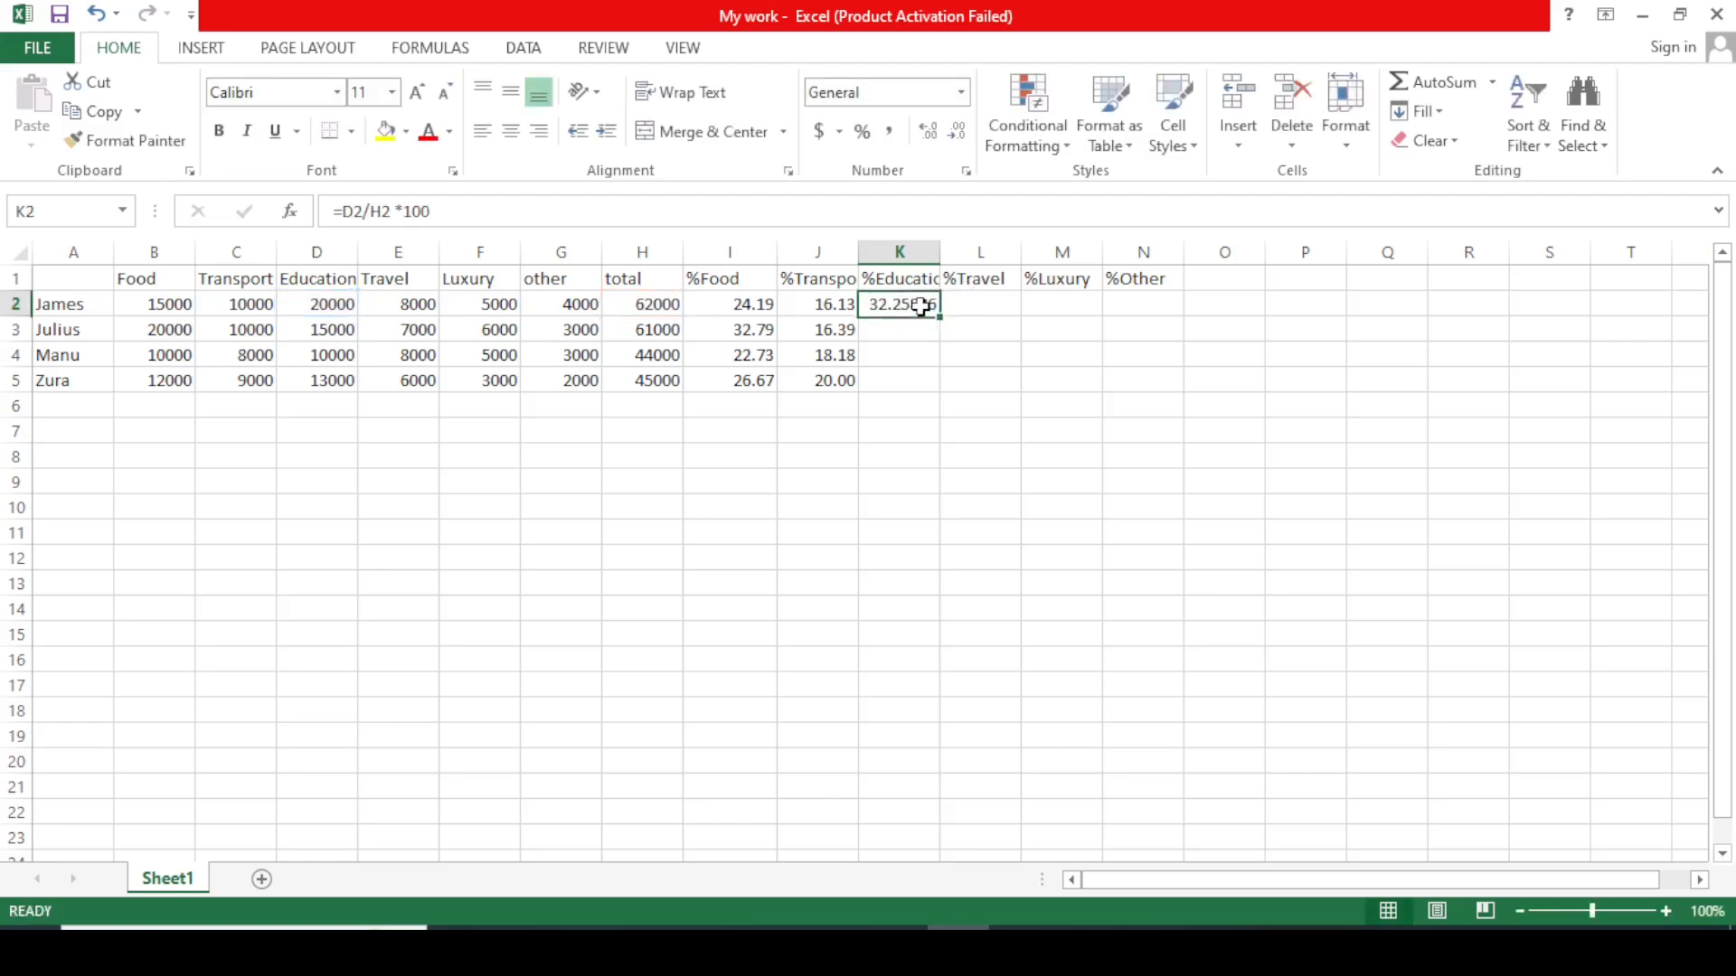
left_click(958, 133)
left_click(957, 133)
left_click(958, 133)
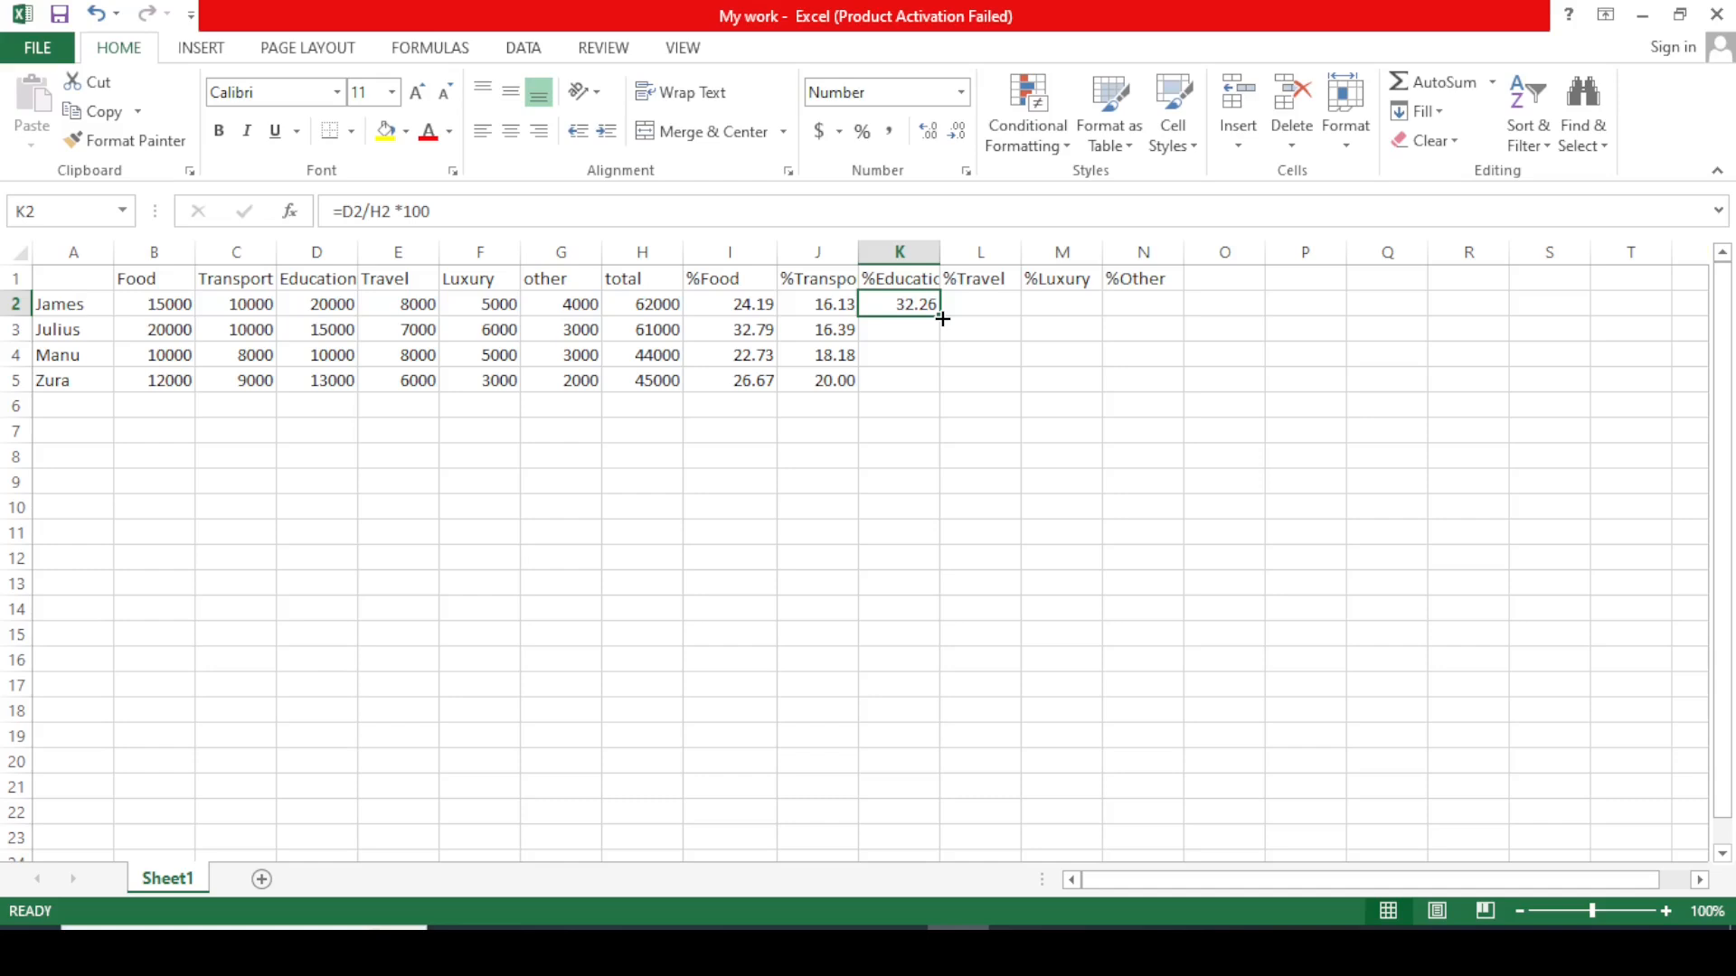
left_click_drag(942, 319, 942, 384)
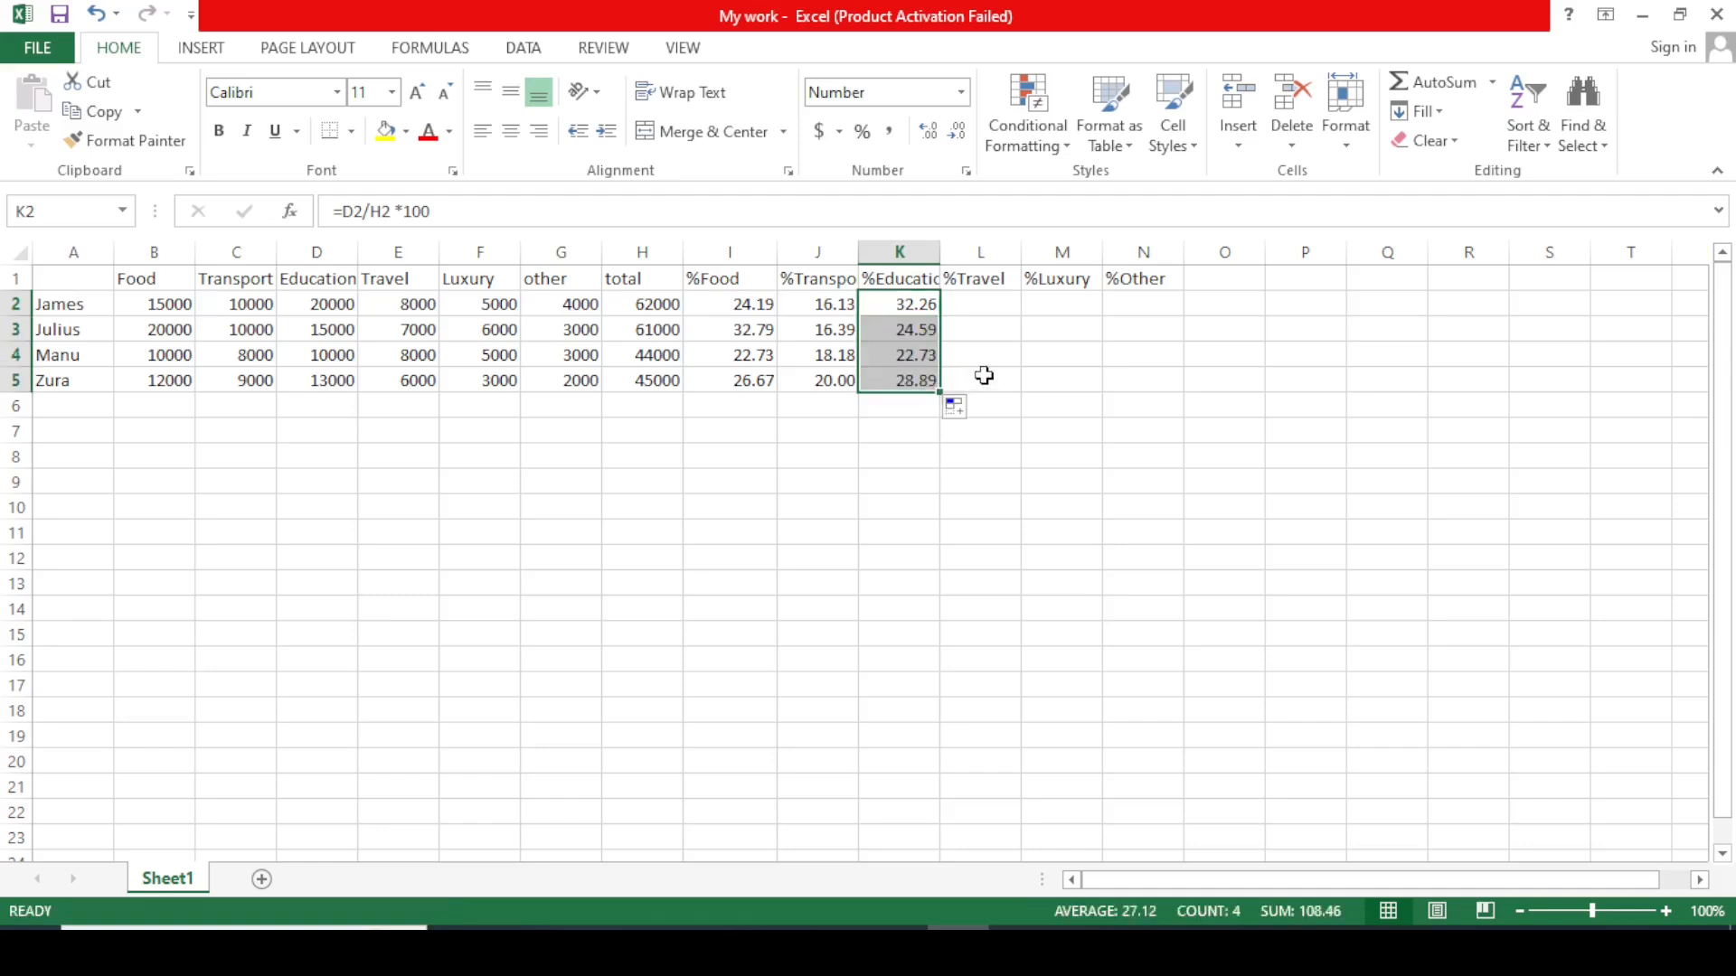
left_click(1004, 355)
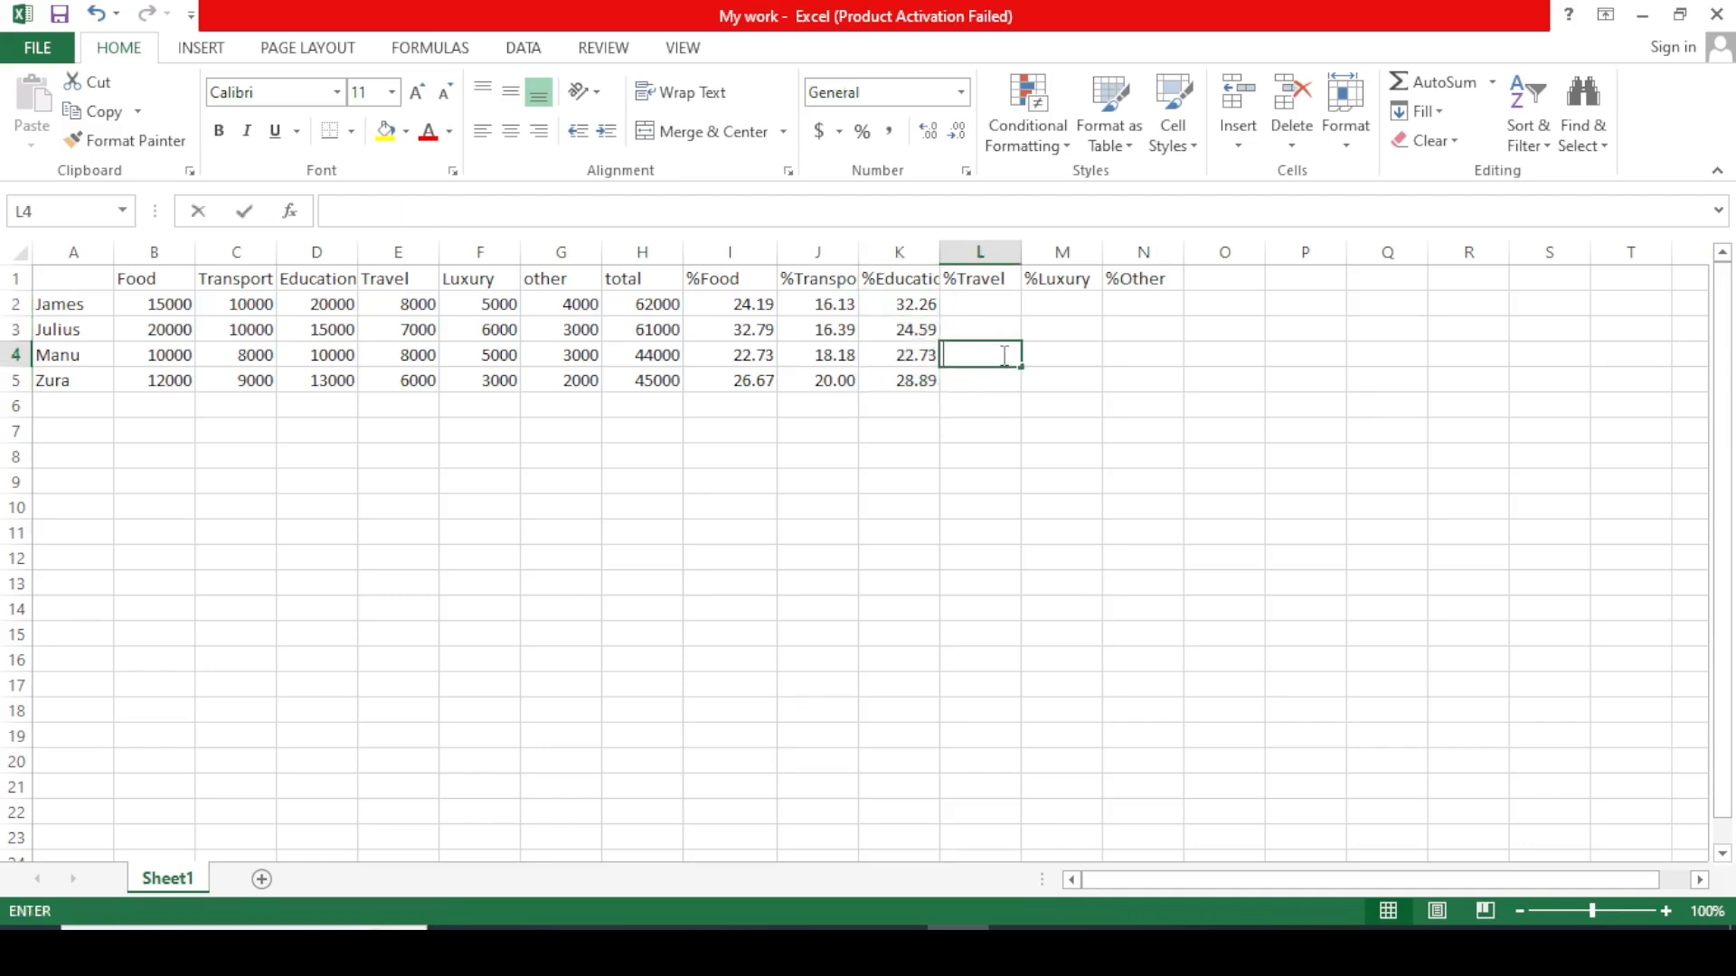
Enter =E2/H2*100 in L2 to get the first row's Travel percentage.
left_click(983, 303)
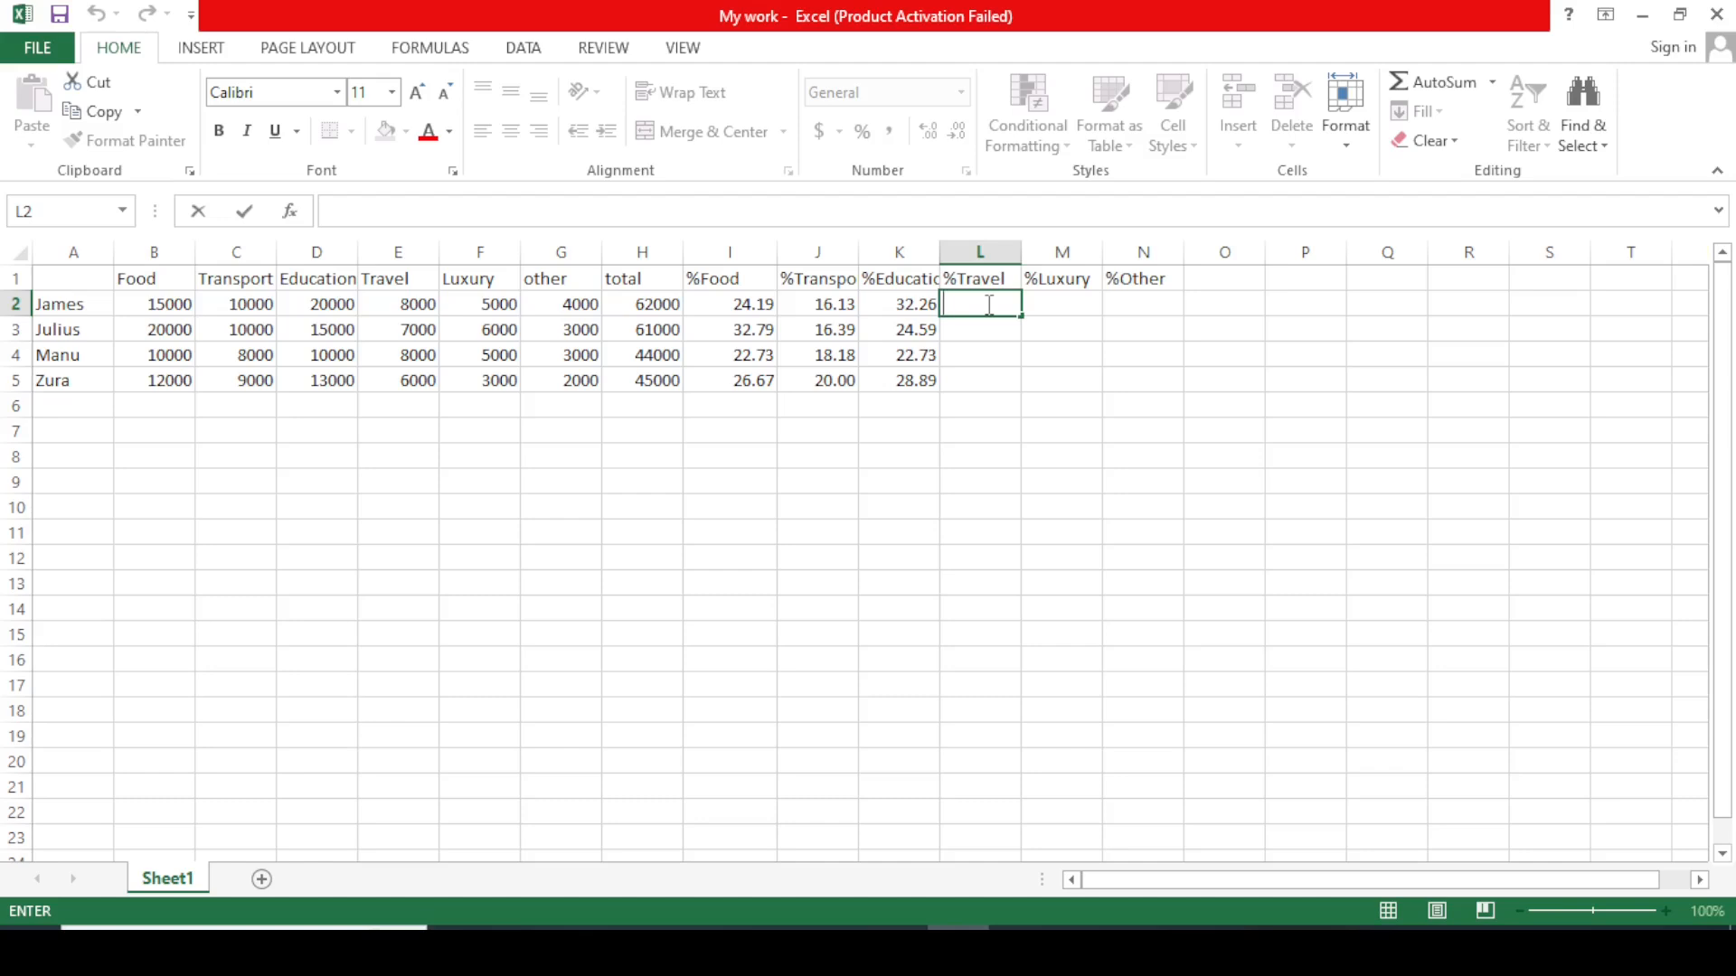
type("=")
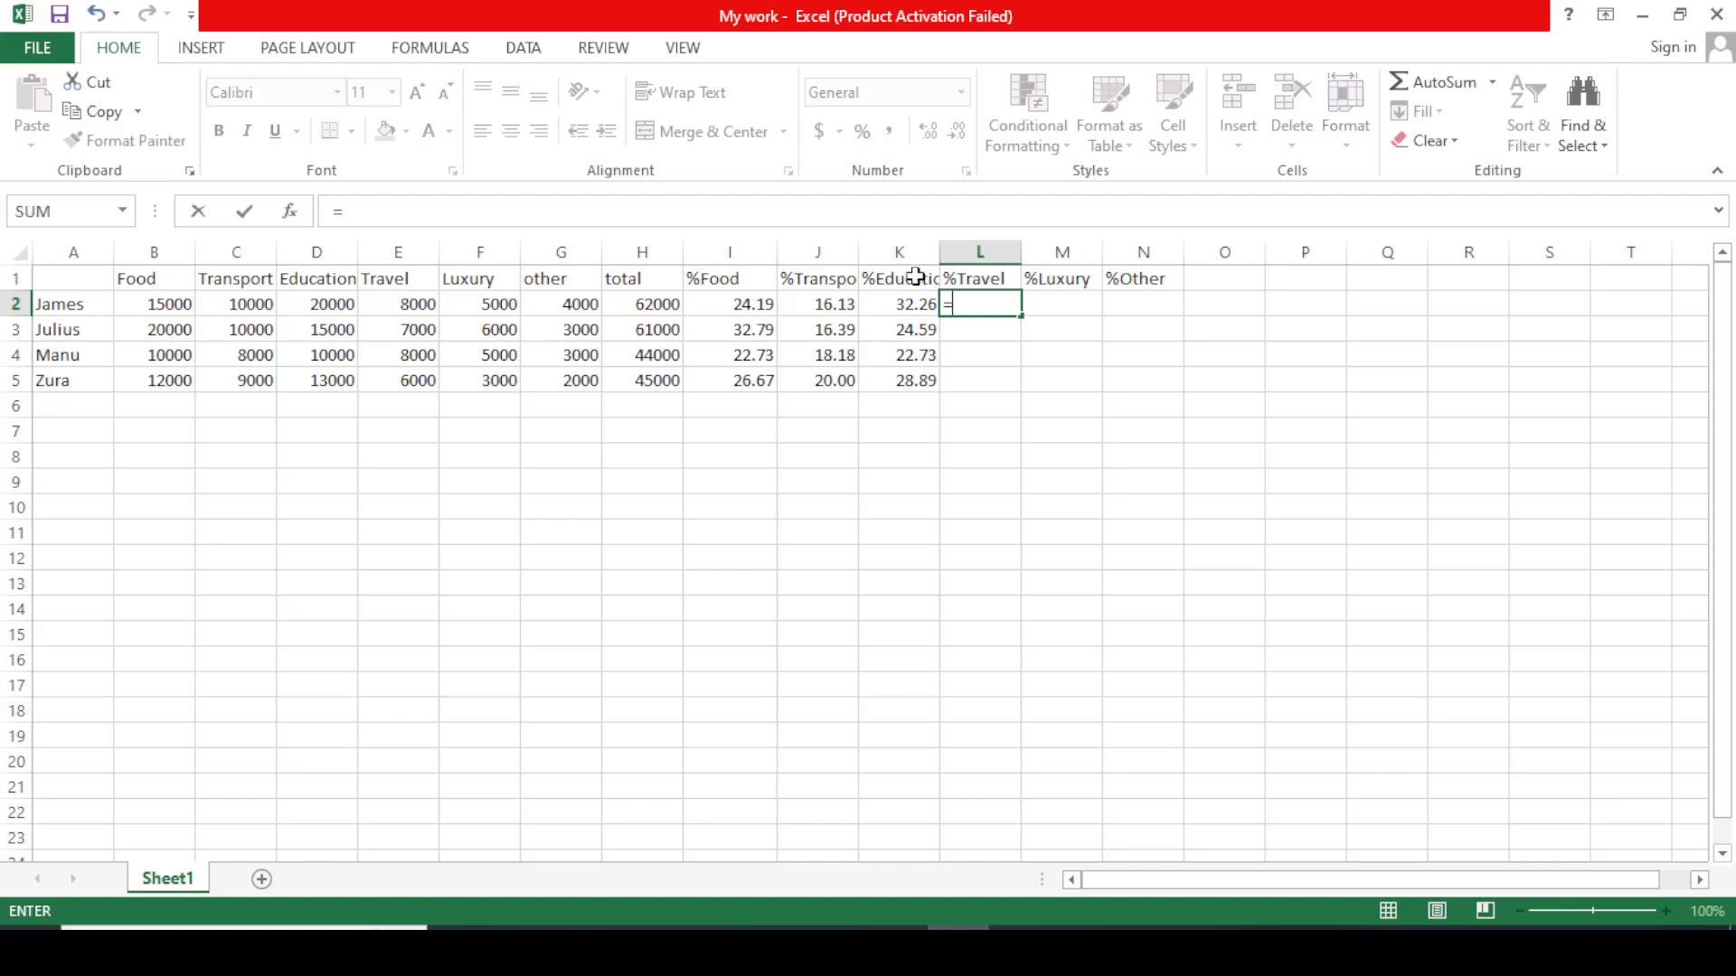
left_click(415, 305)
type("/")
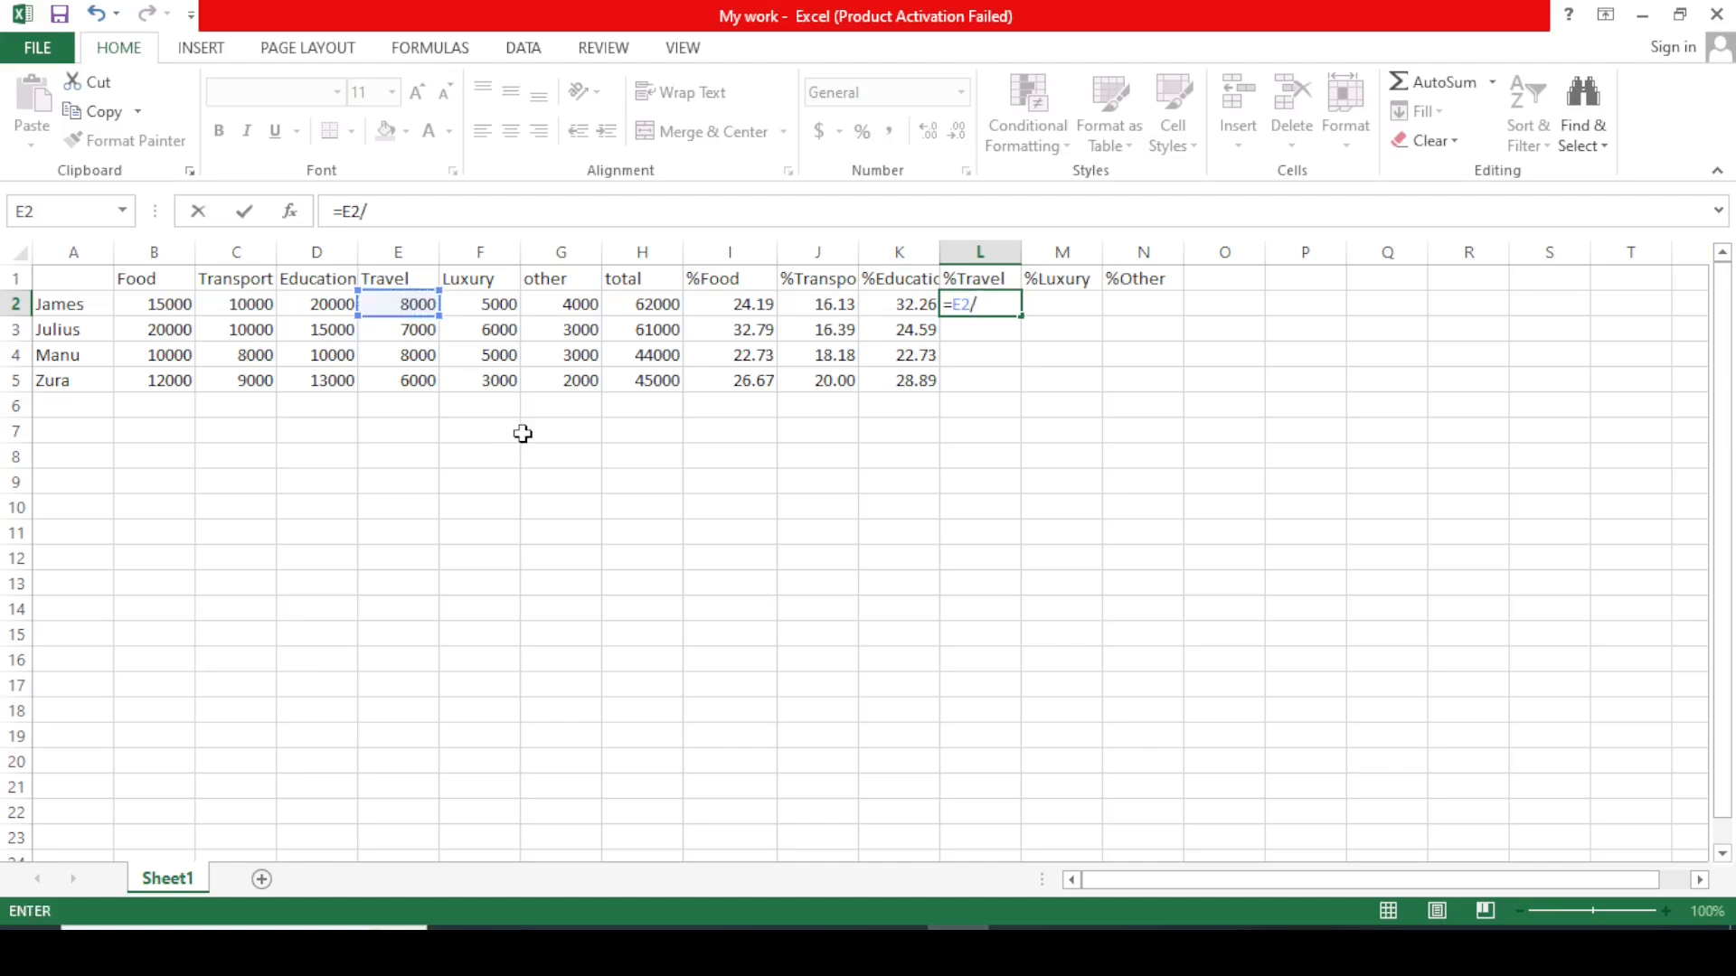
left_click(654, 306)
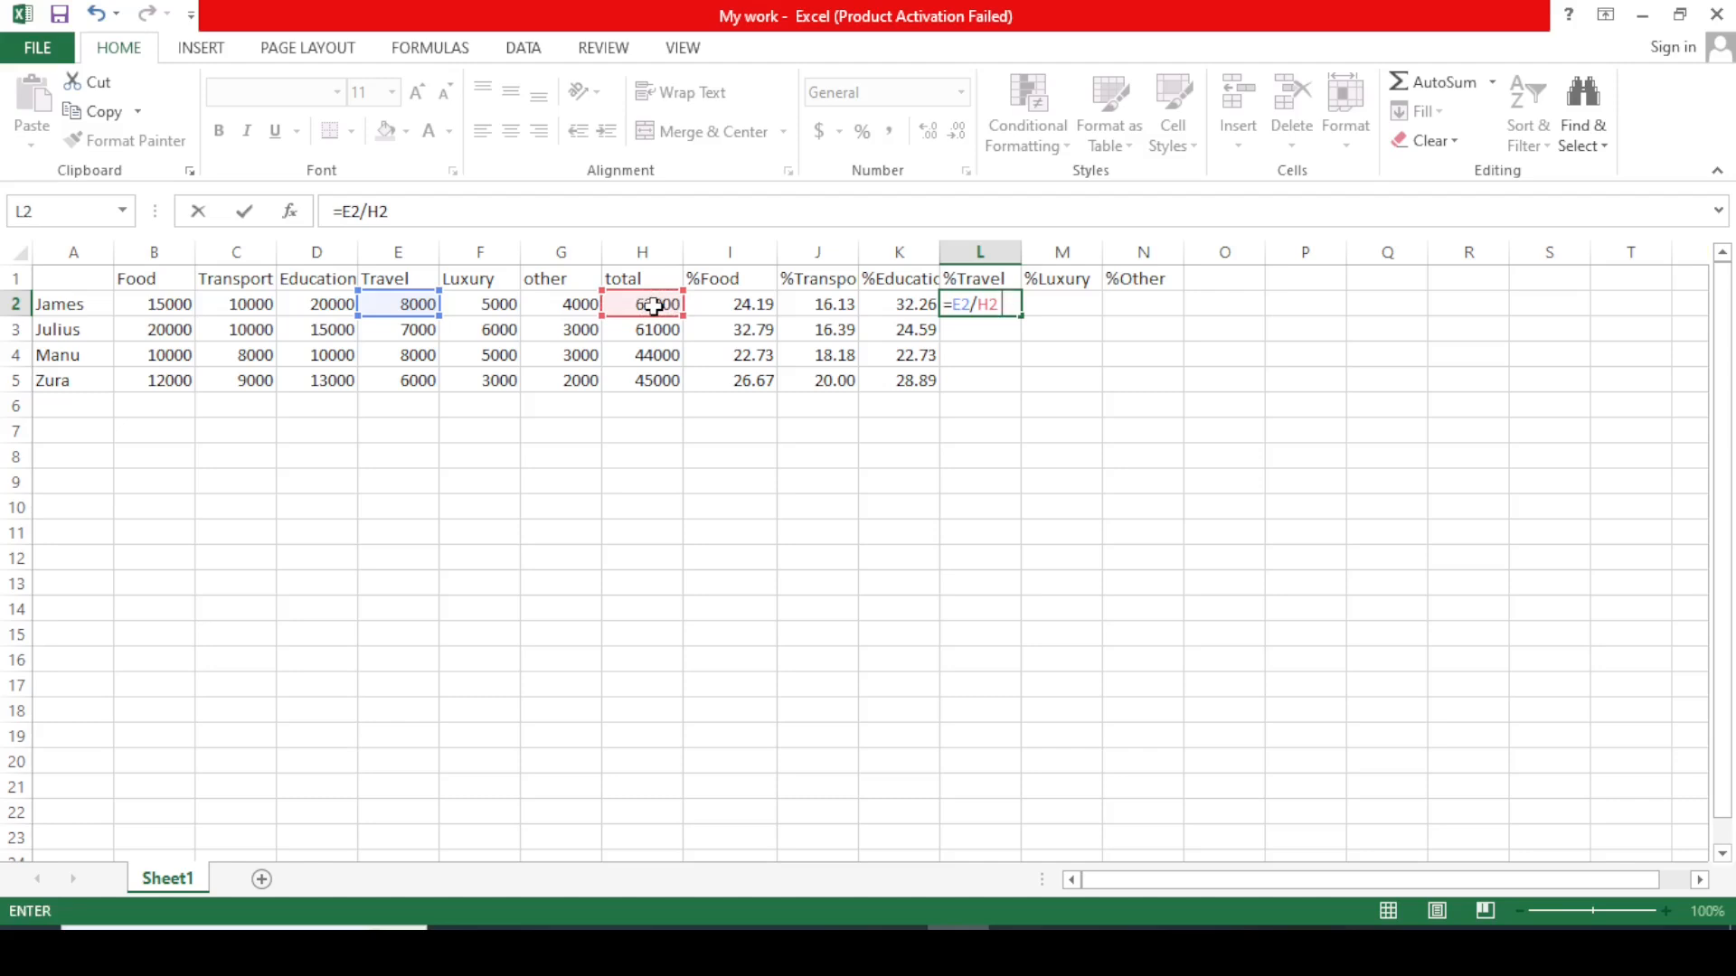
type("*100")
key("Return")
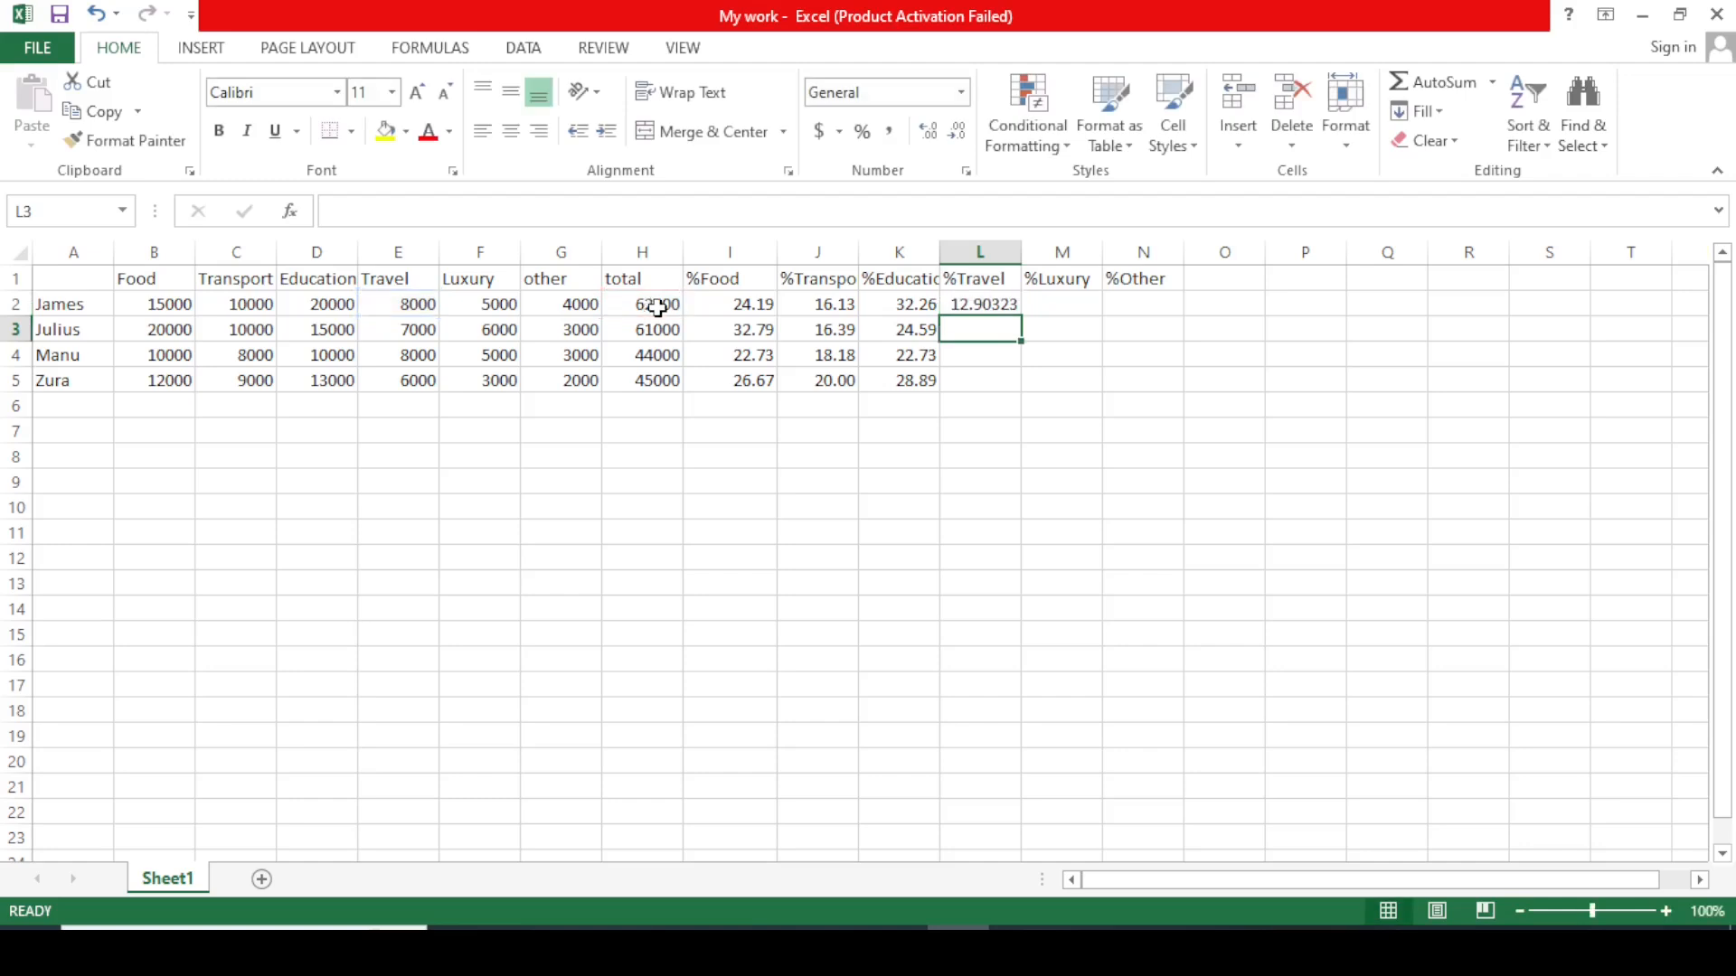
Show L2 at two decimals and fill it down to L5 (12.90, 11.48, 18.18, 13.33).
left_click(983, 304)
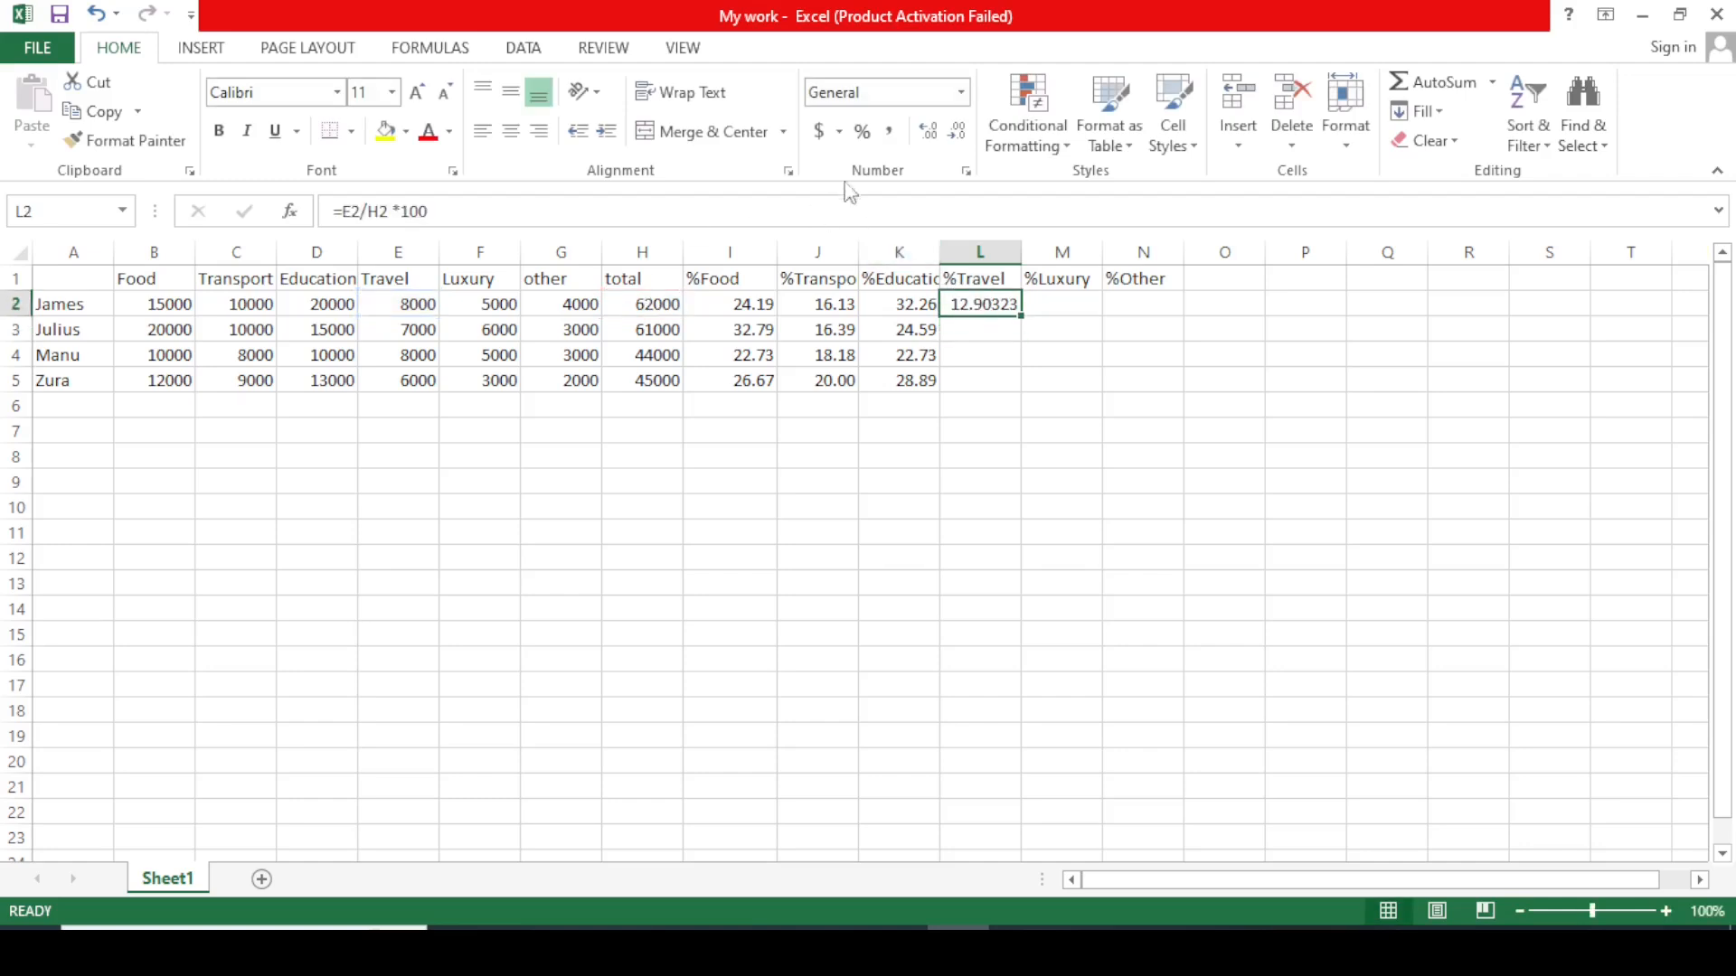
left_click(959, 135)
left_click_drag(1020, 315, 1023, 386)
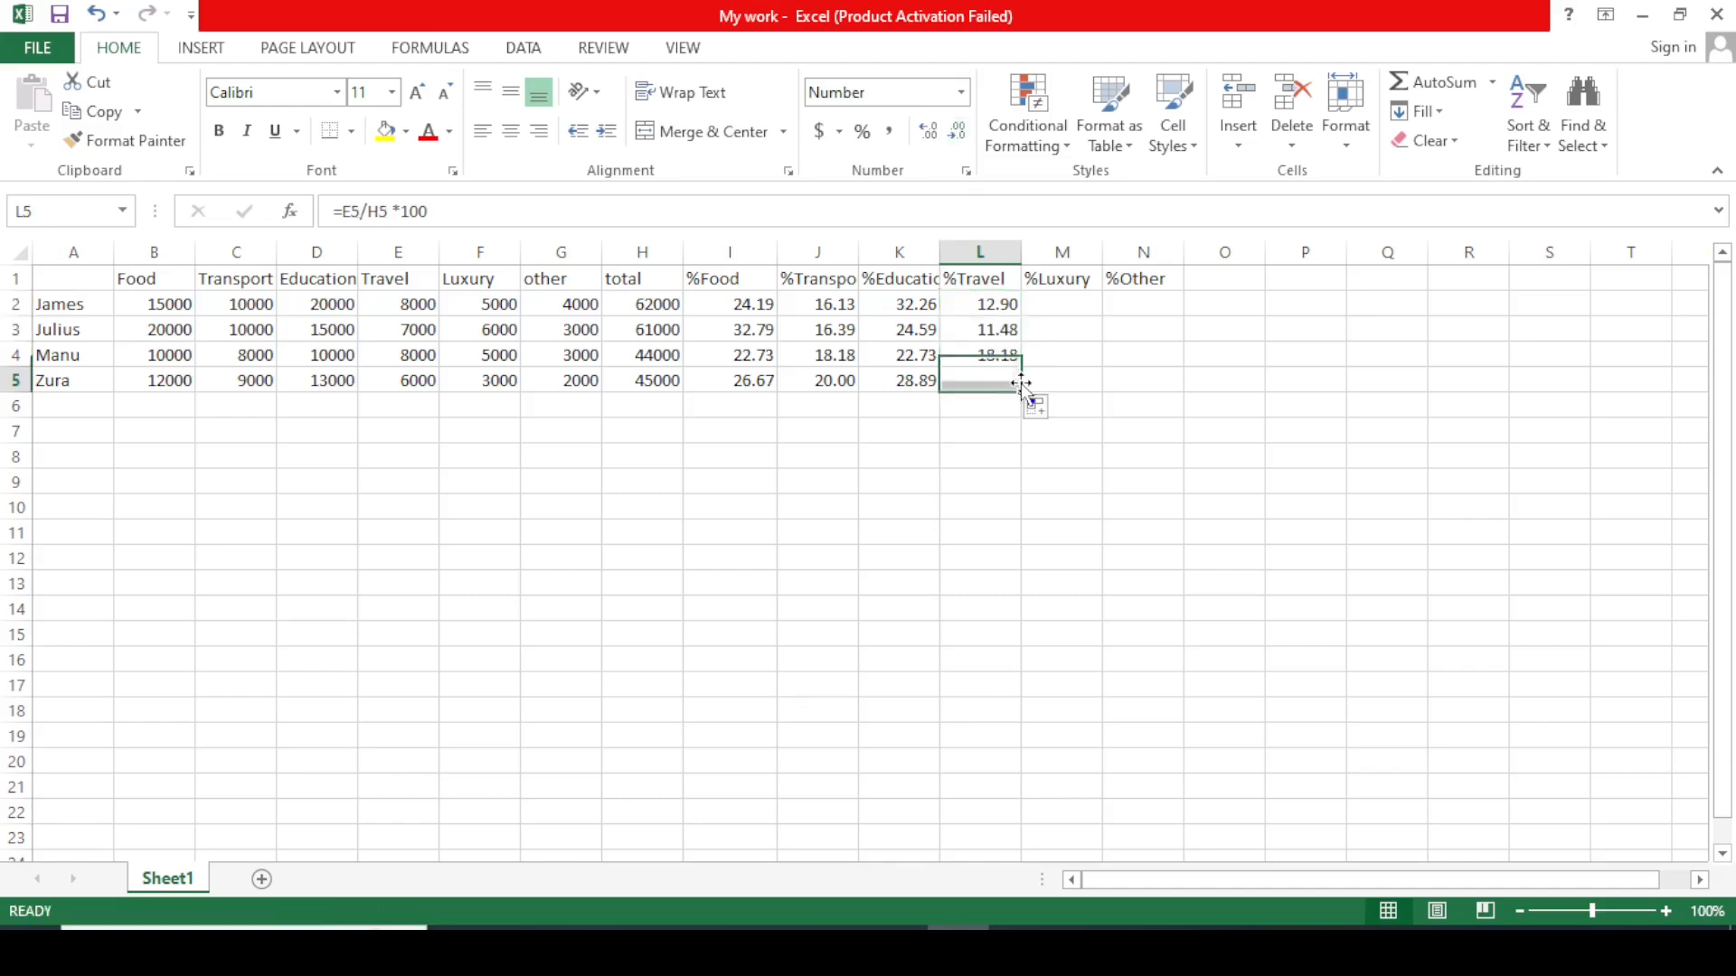
left_click(1090, 356)
left_click(1059, 298)
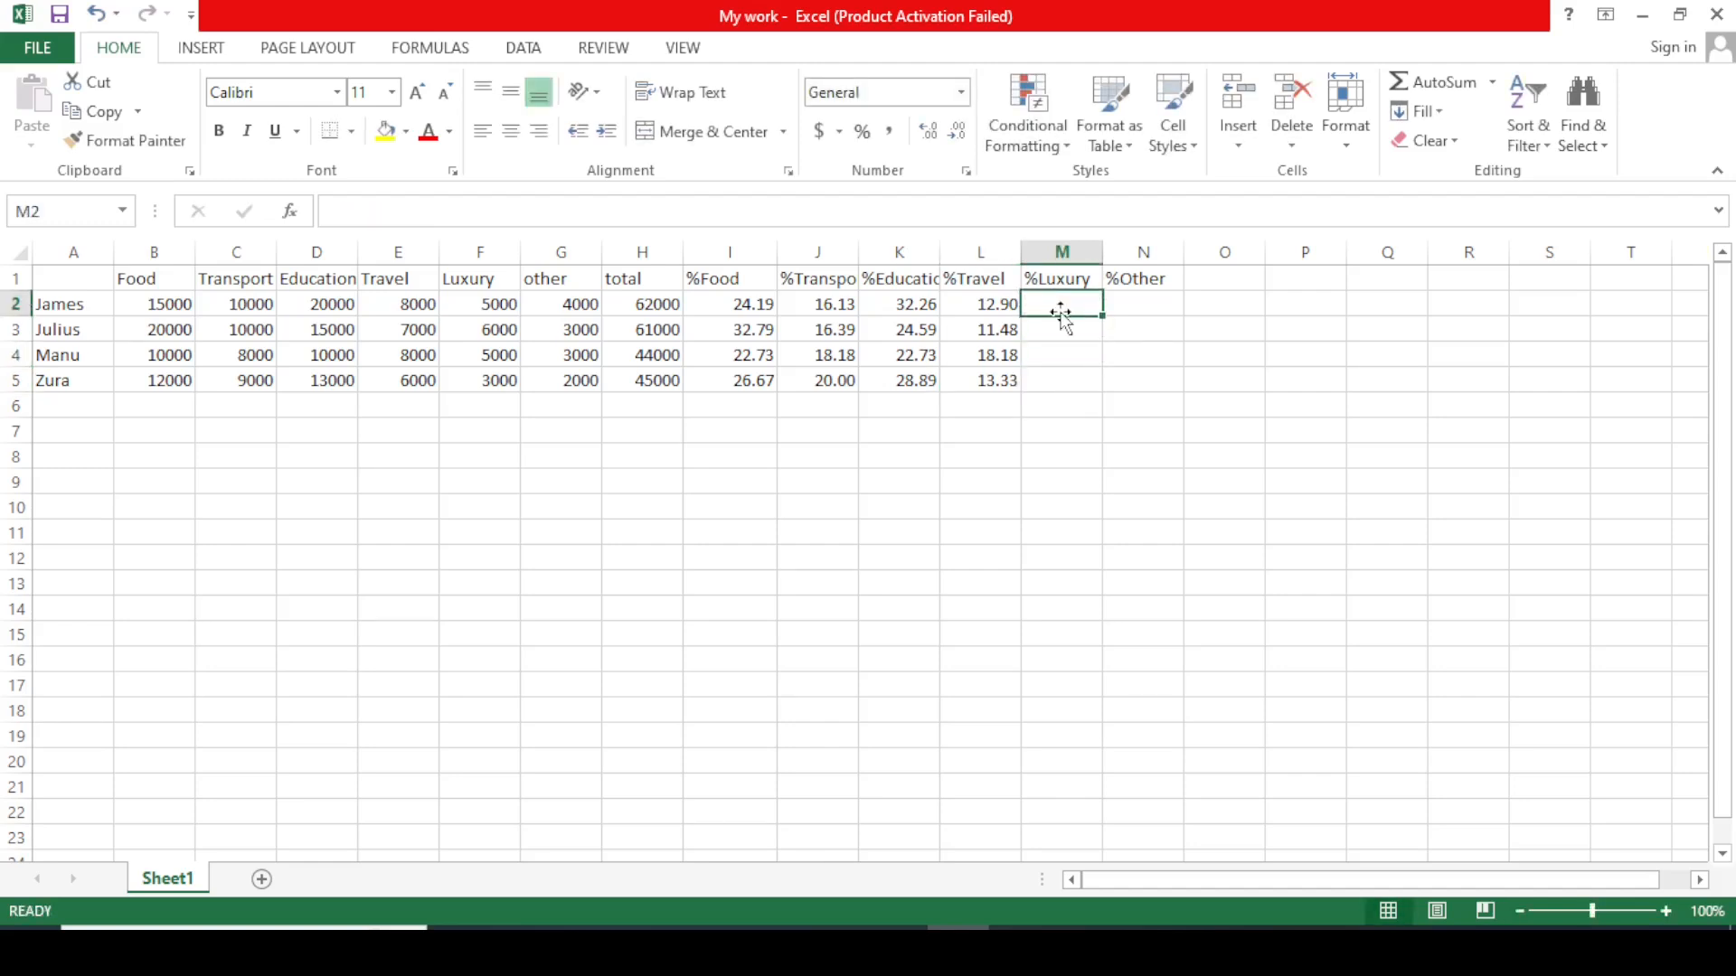
Enter =F2/H2*100 in M2 for the first row's Luxury percentage.
type("=")
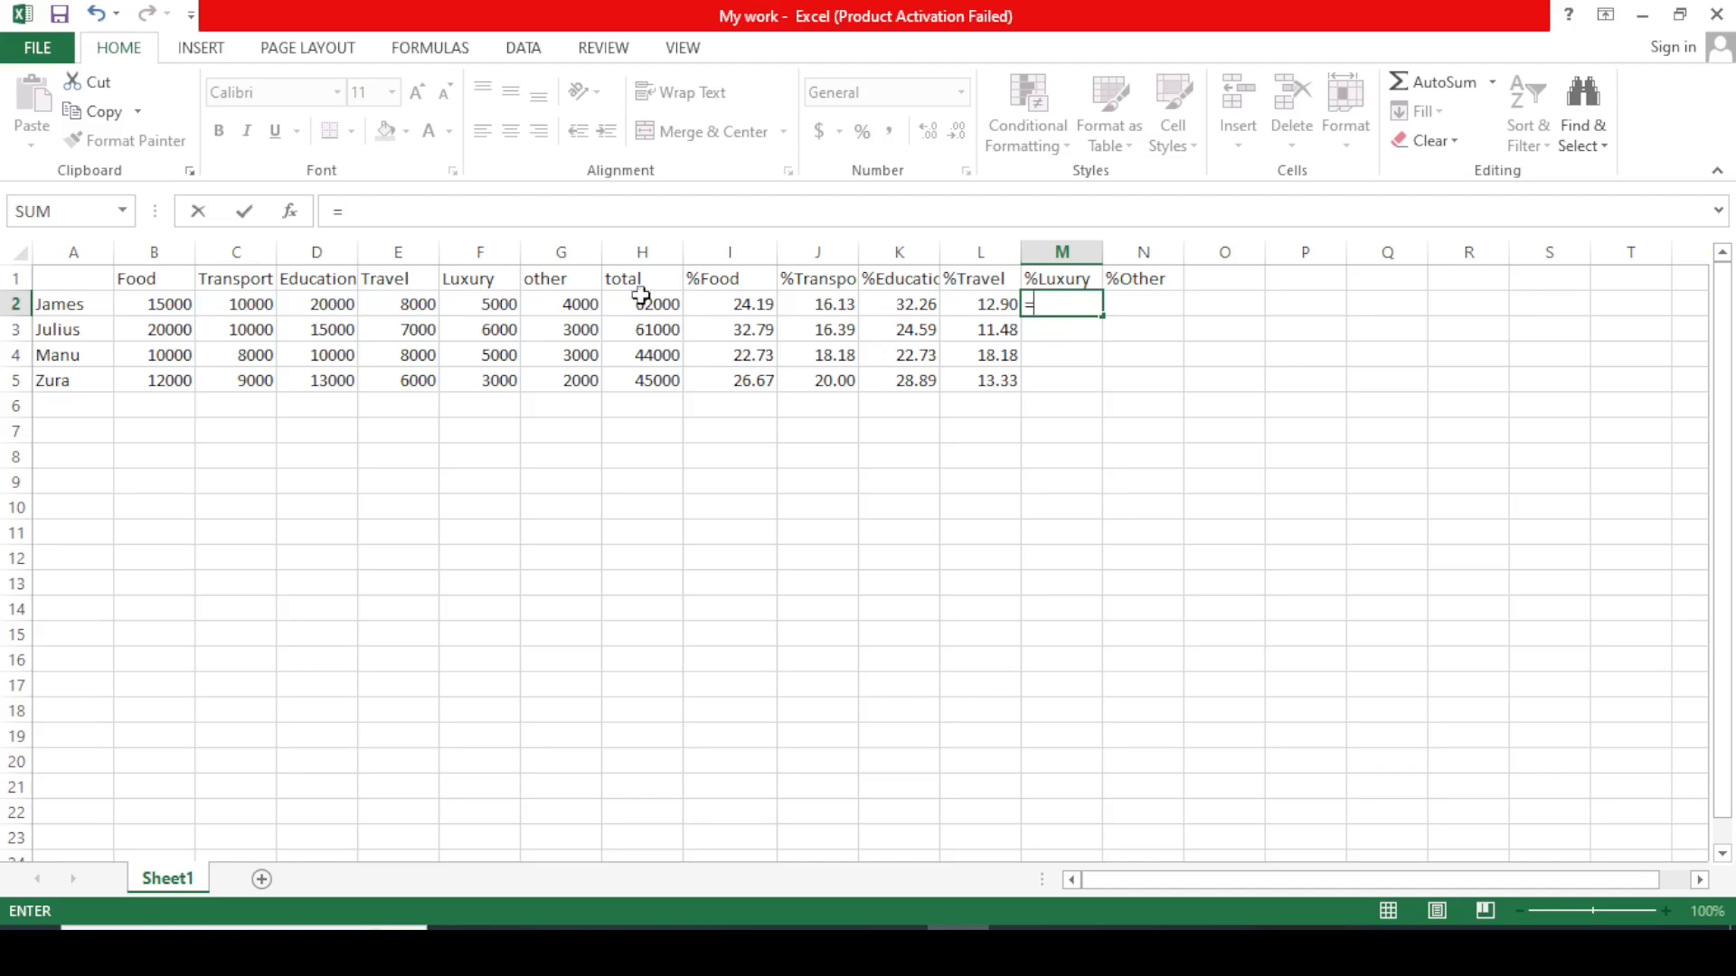
left_click(487, 308)
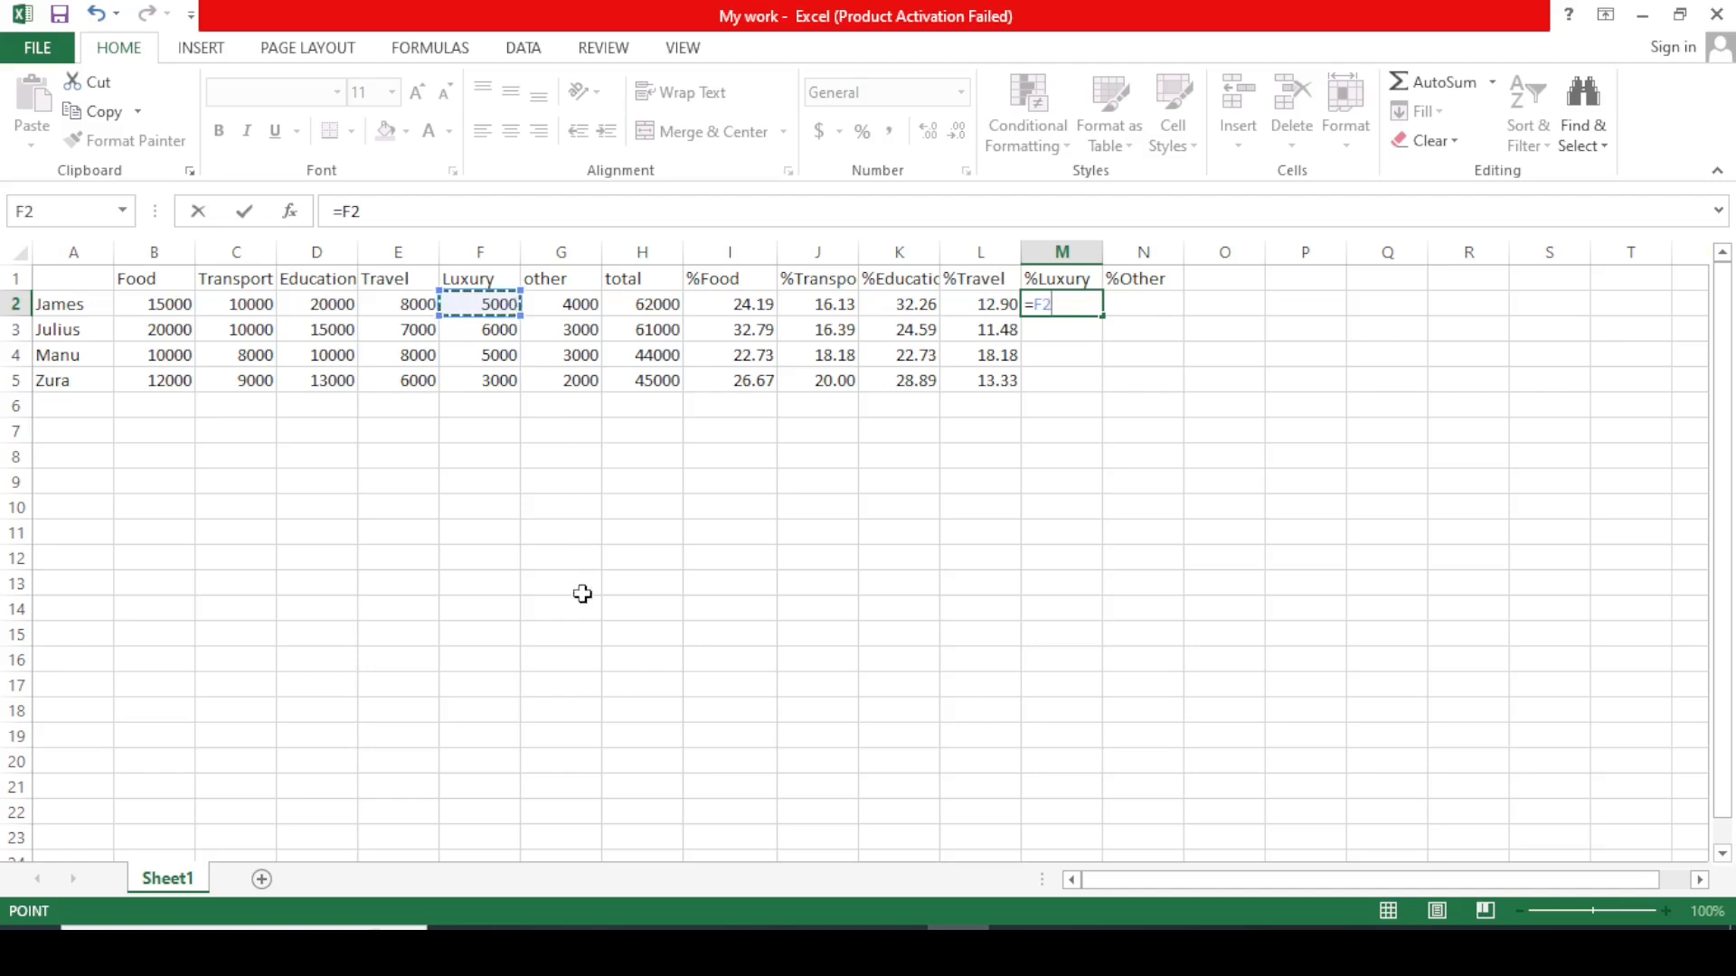
type("/")
left_click(659, 311)
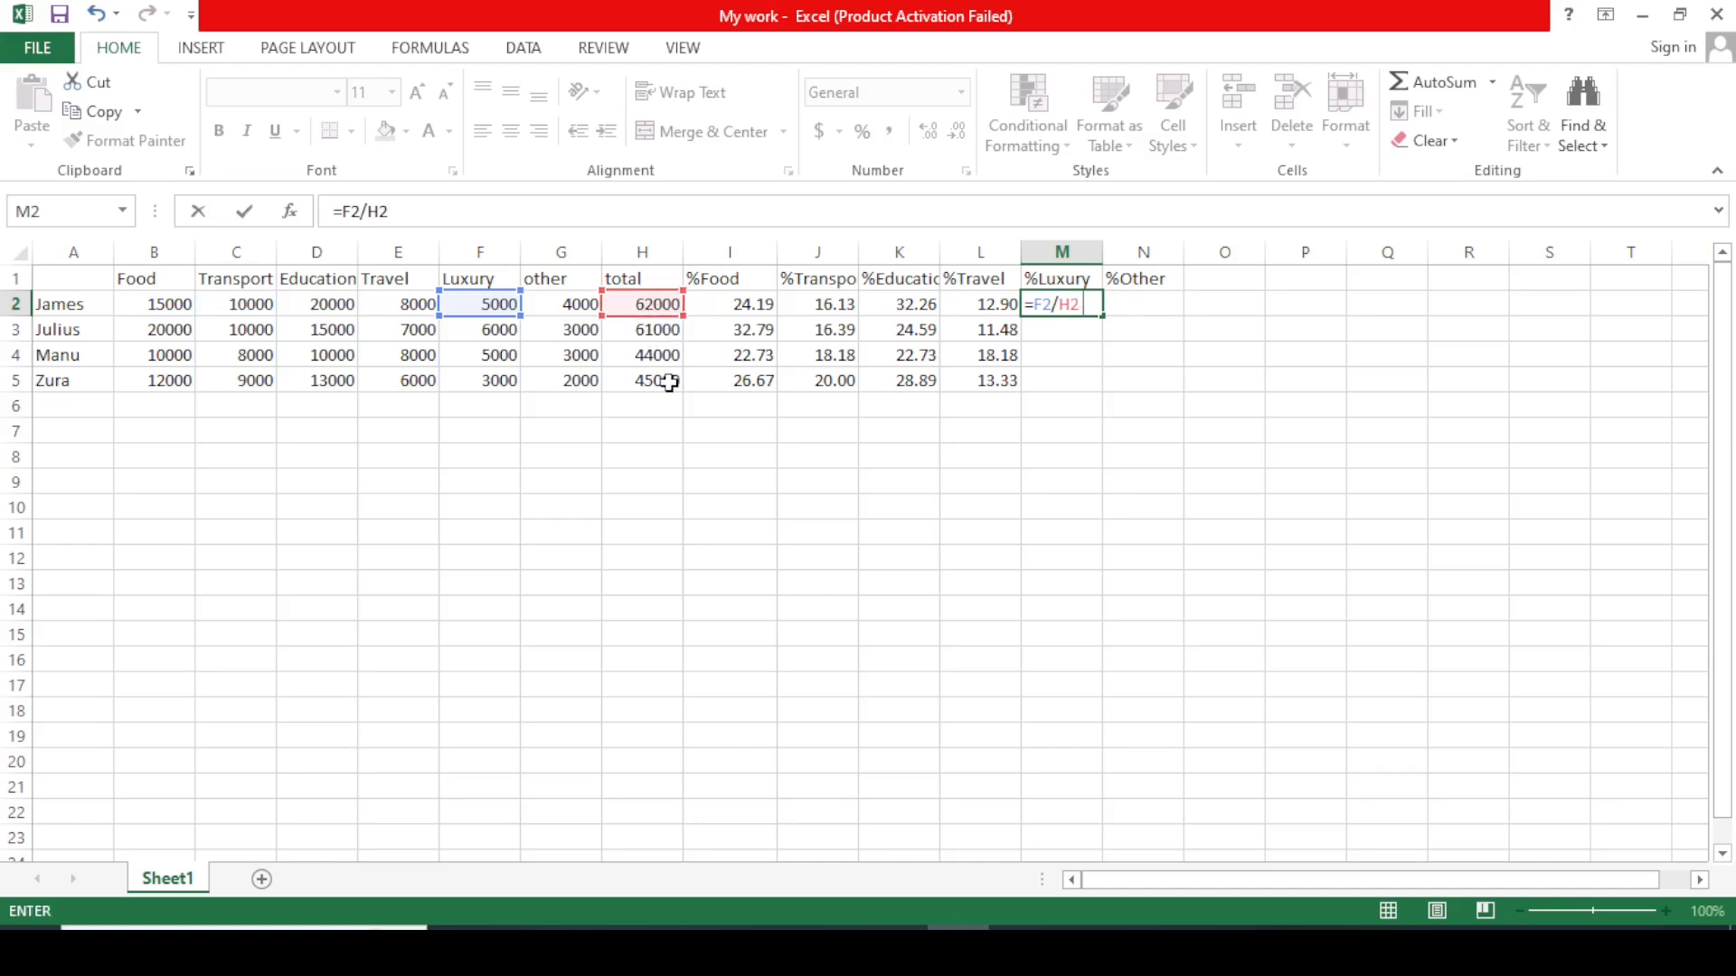
type("*100")
key("Return")
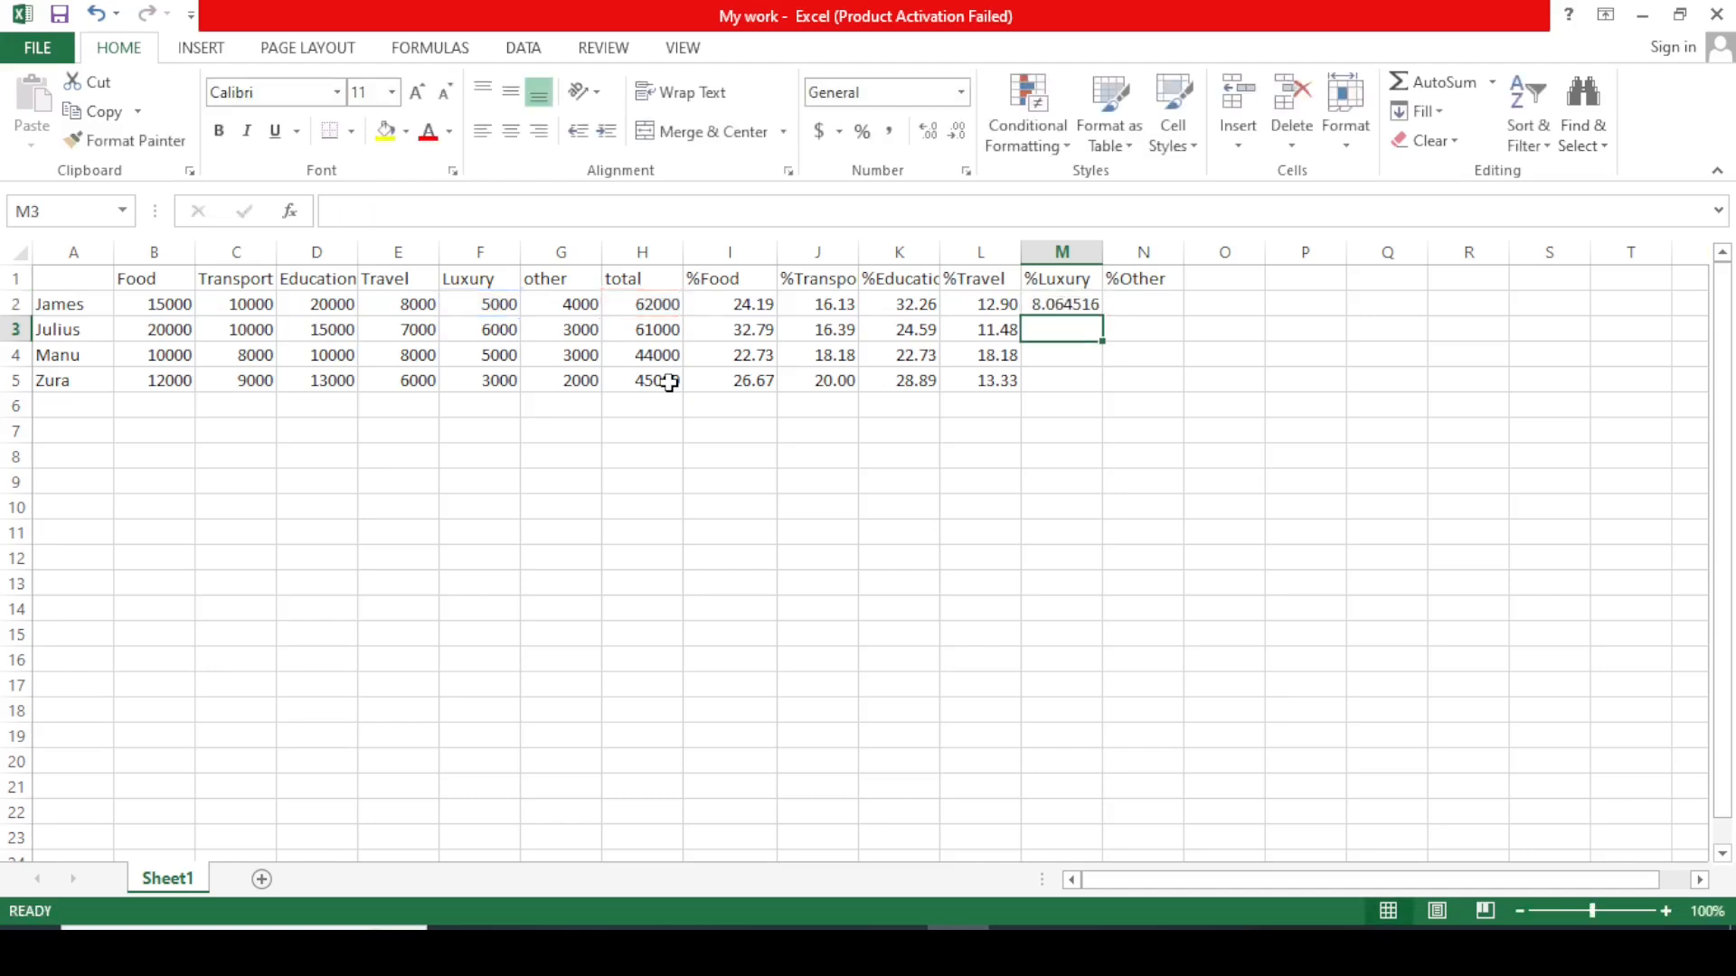
Format M2 to two decimals (8.06) and fill the formula down to M5.
left_click(1080, 308)
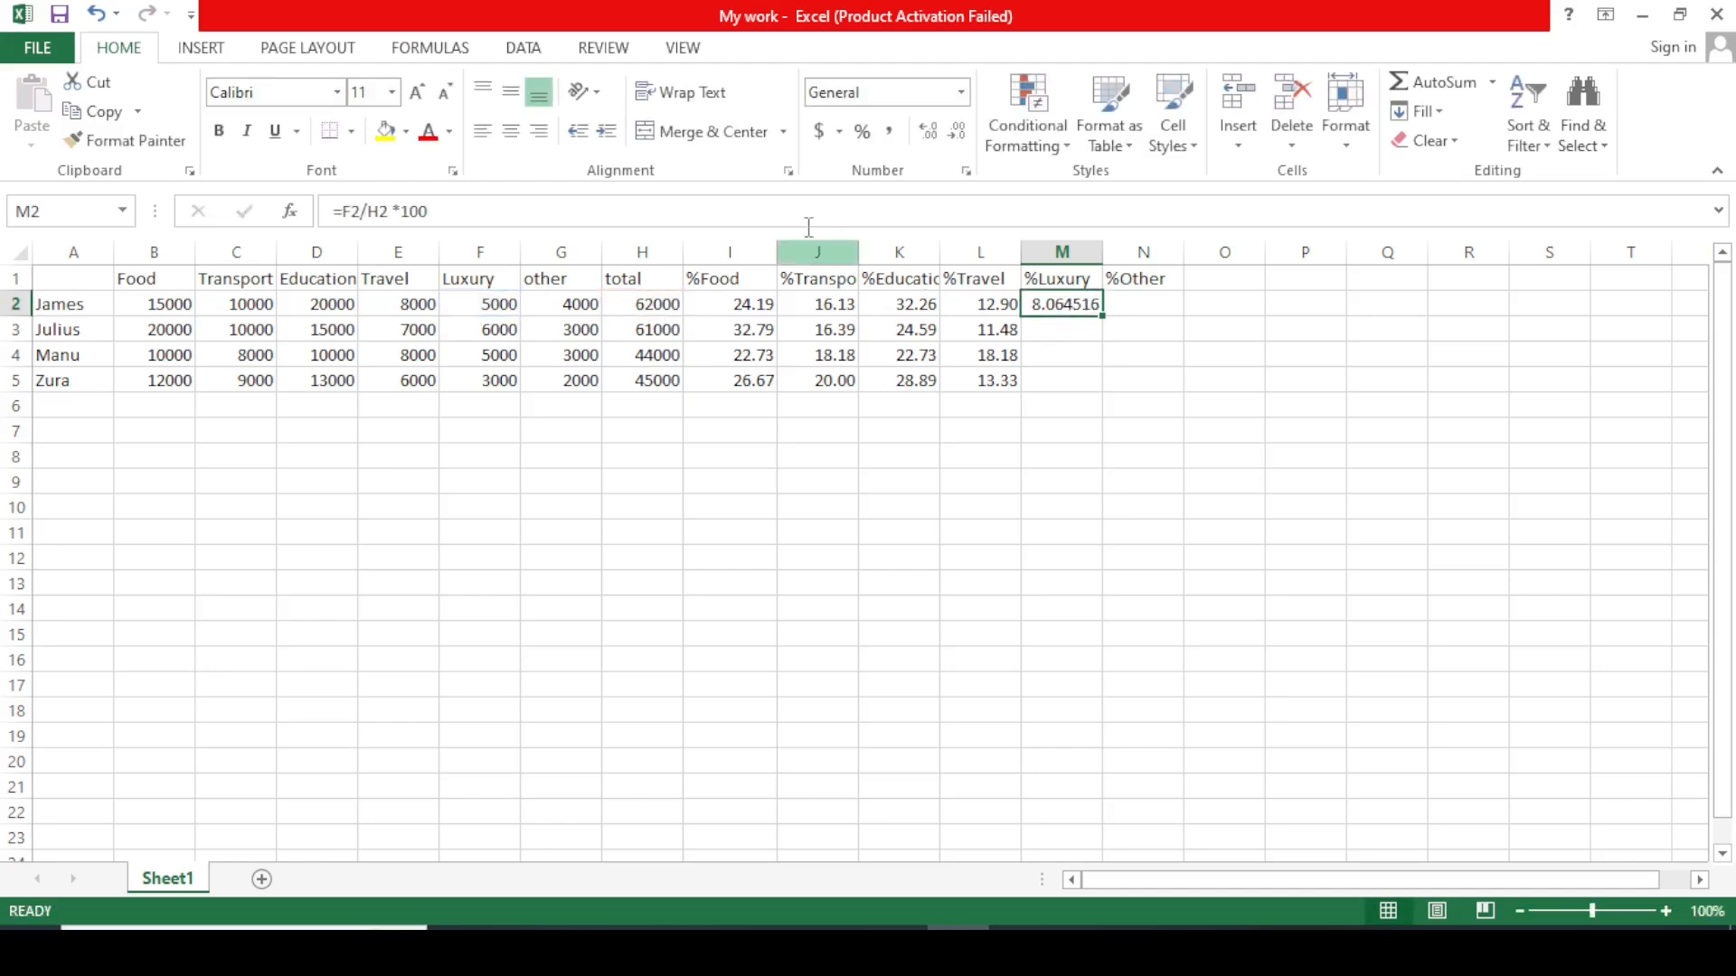
left_click(959, 136)
left_click(960, 136)
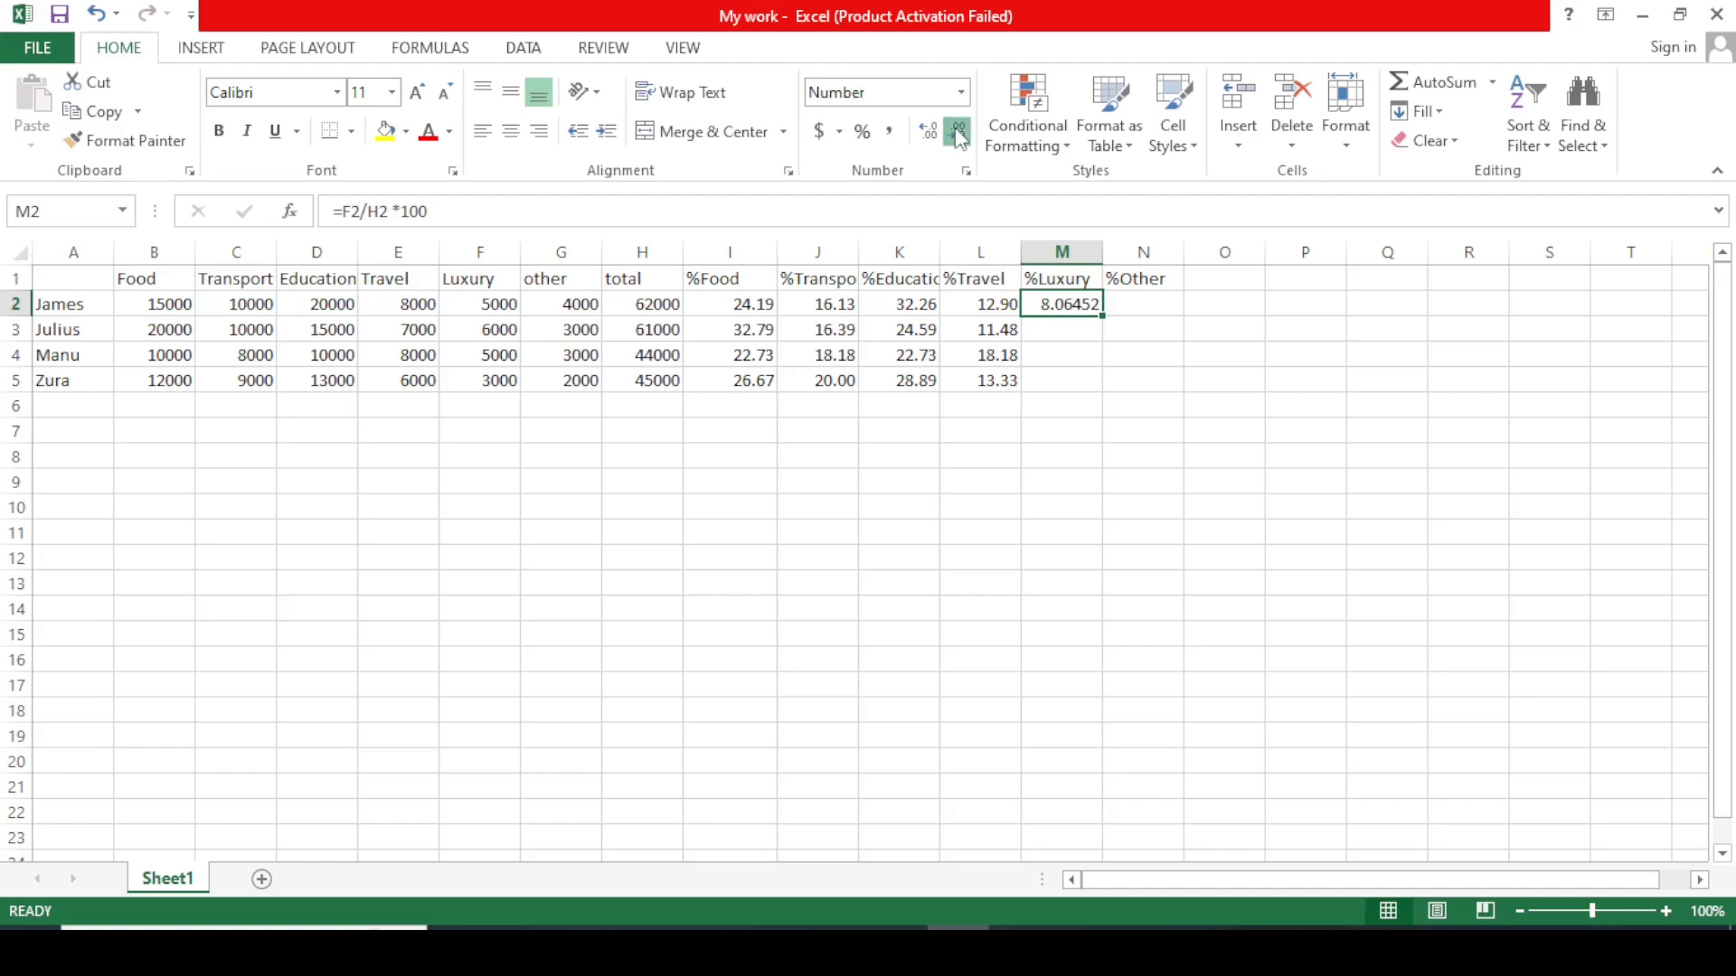
left_click(959, 136)
left_click(959, 135)
left_click(959, 136)
left_click(937, 134)
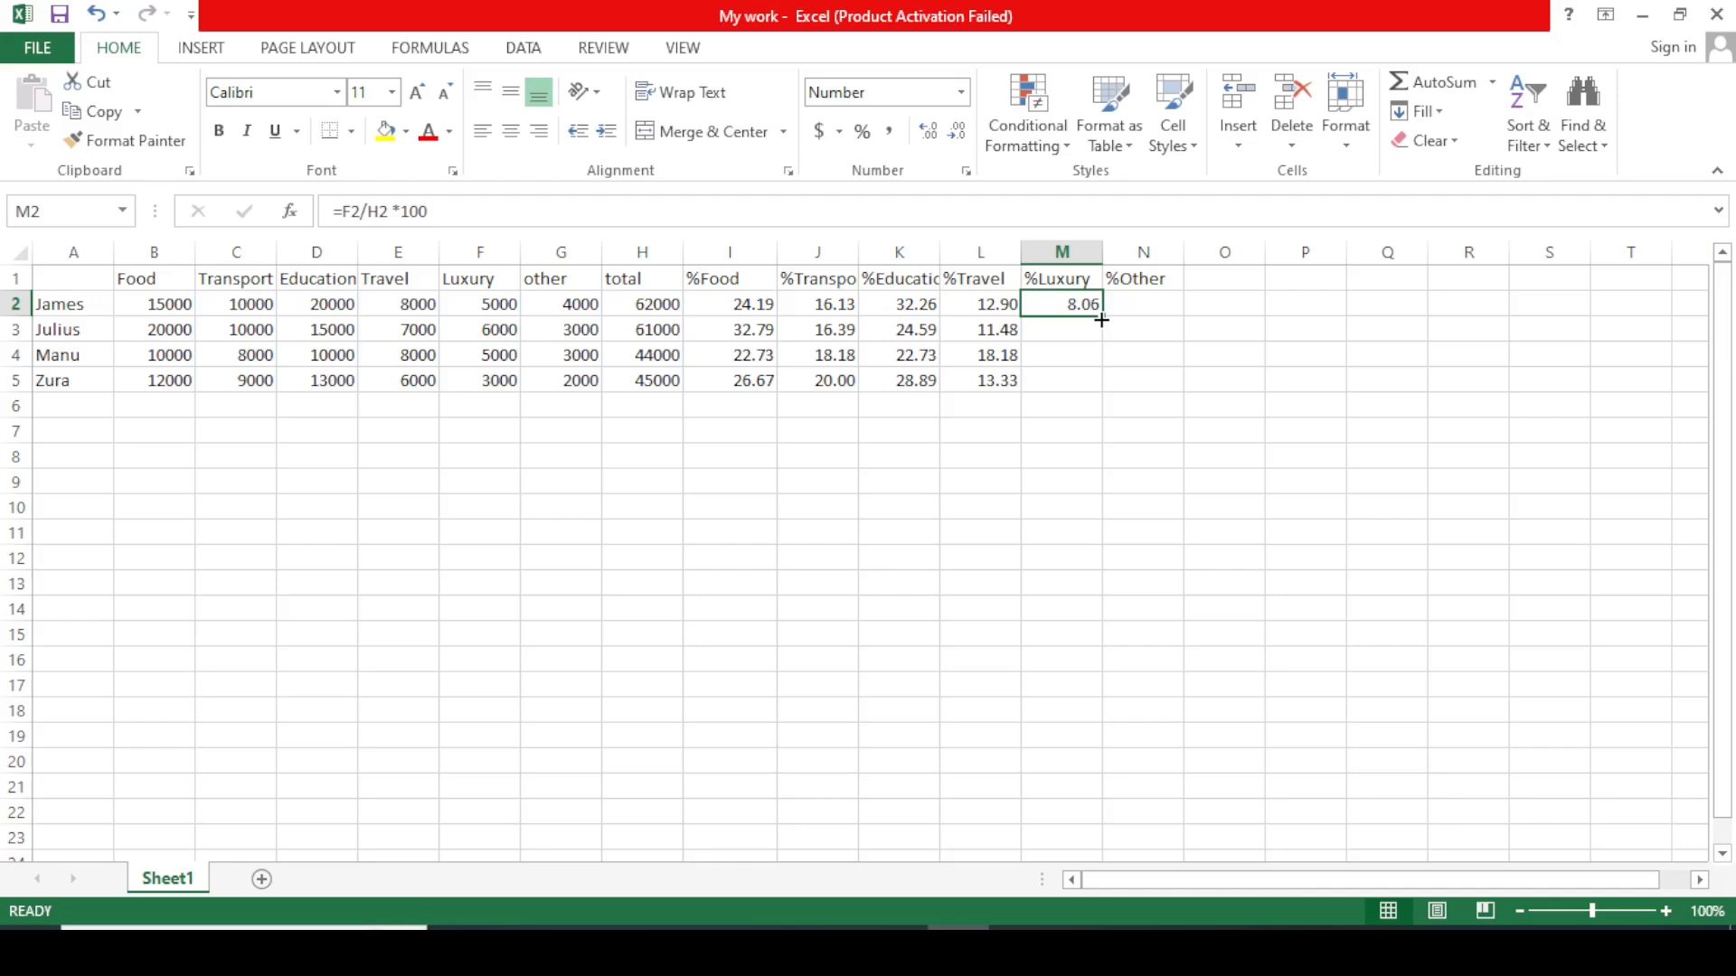
left_click_drag(1101, 320, 1103, 387)
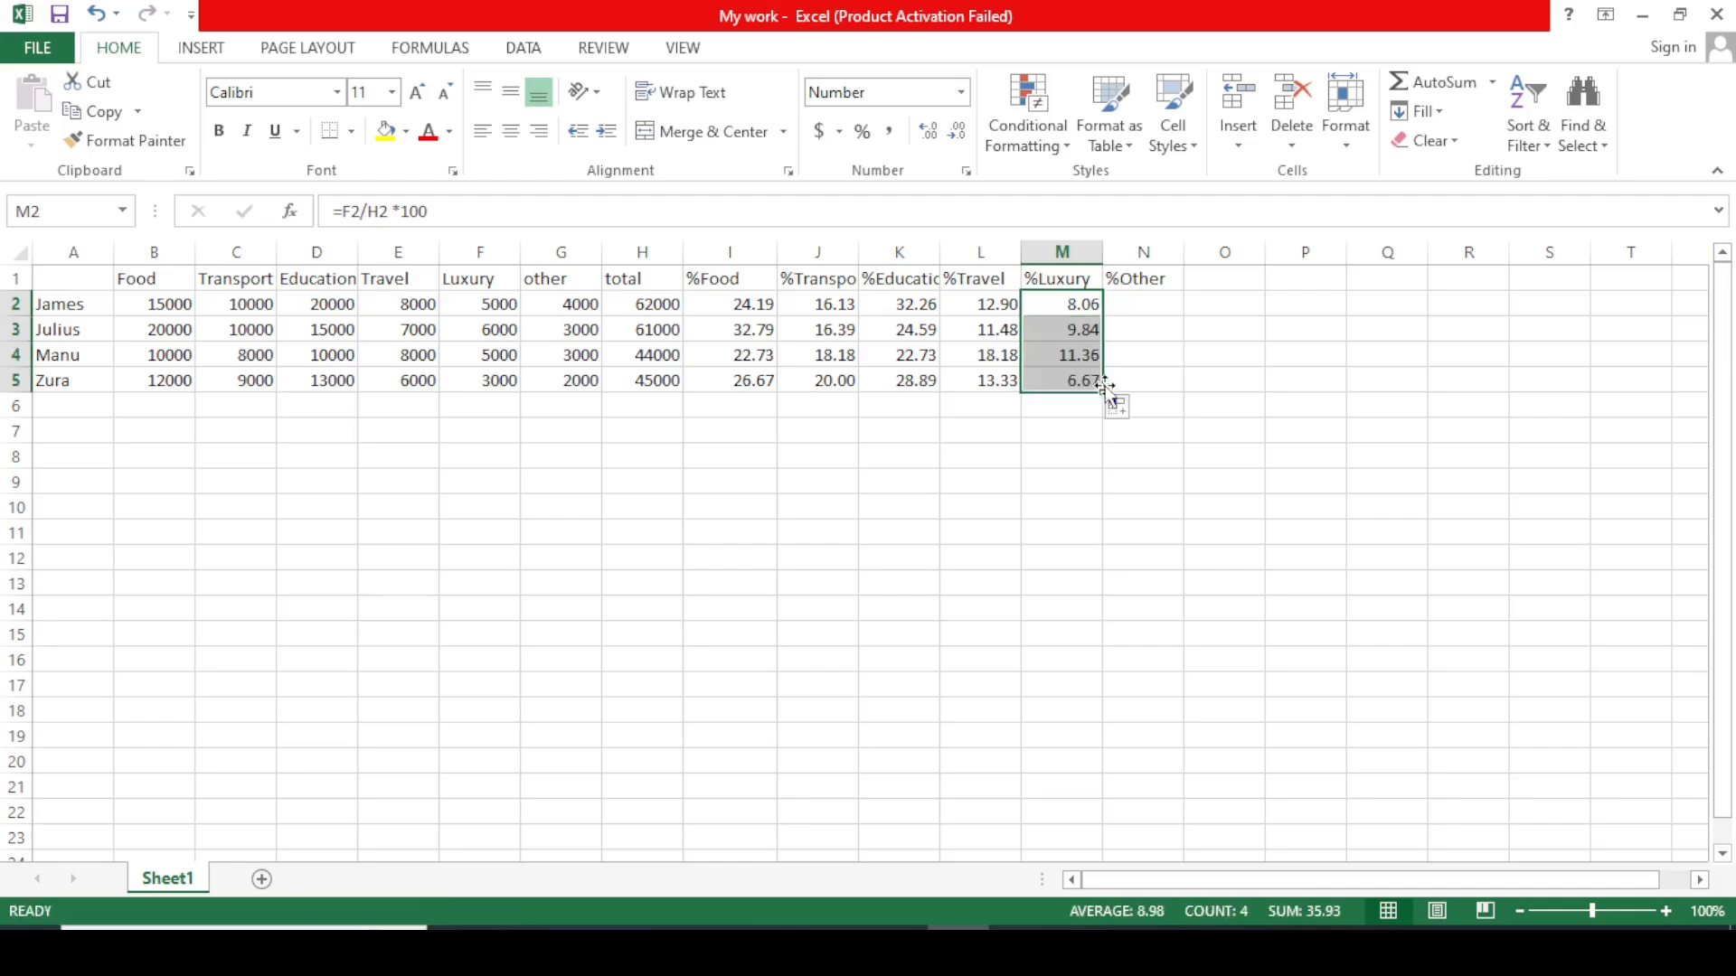
Enter =G2/H2*100 in N2 for the first row's Other percentage.
left_click(1134, 302)
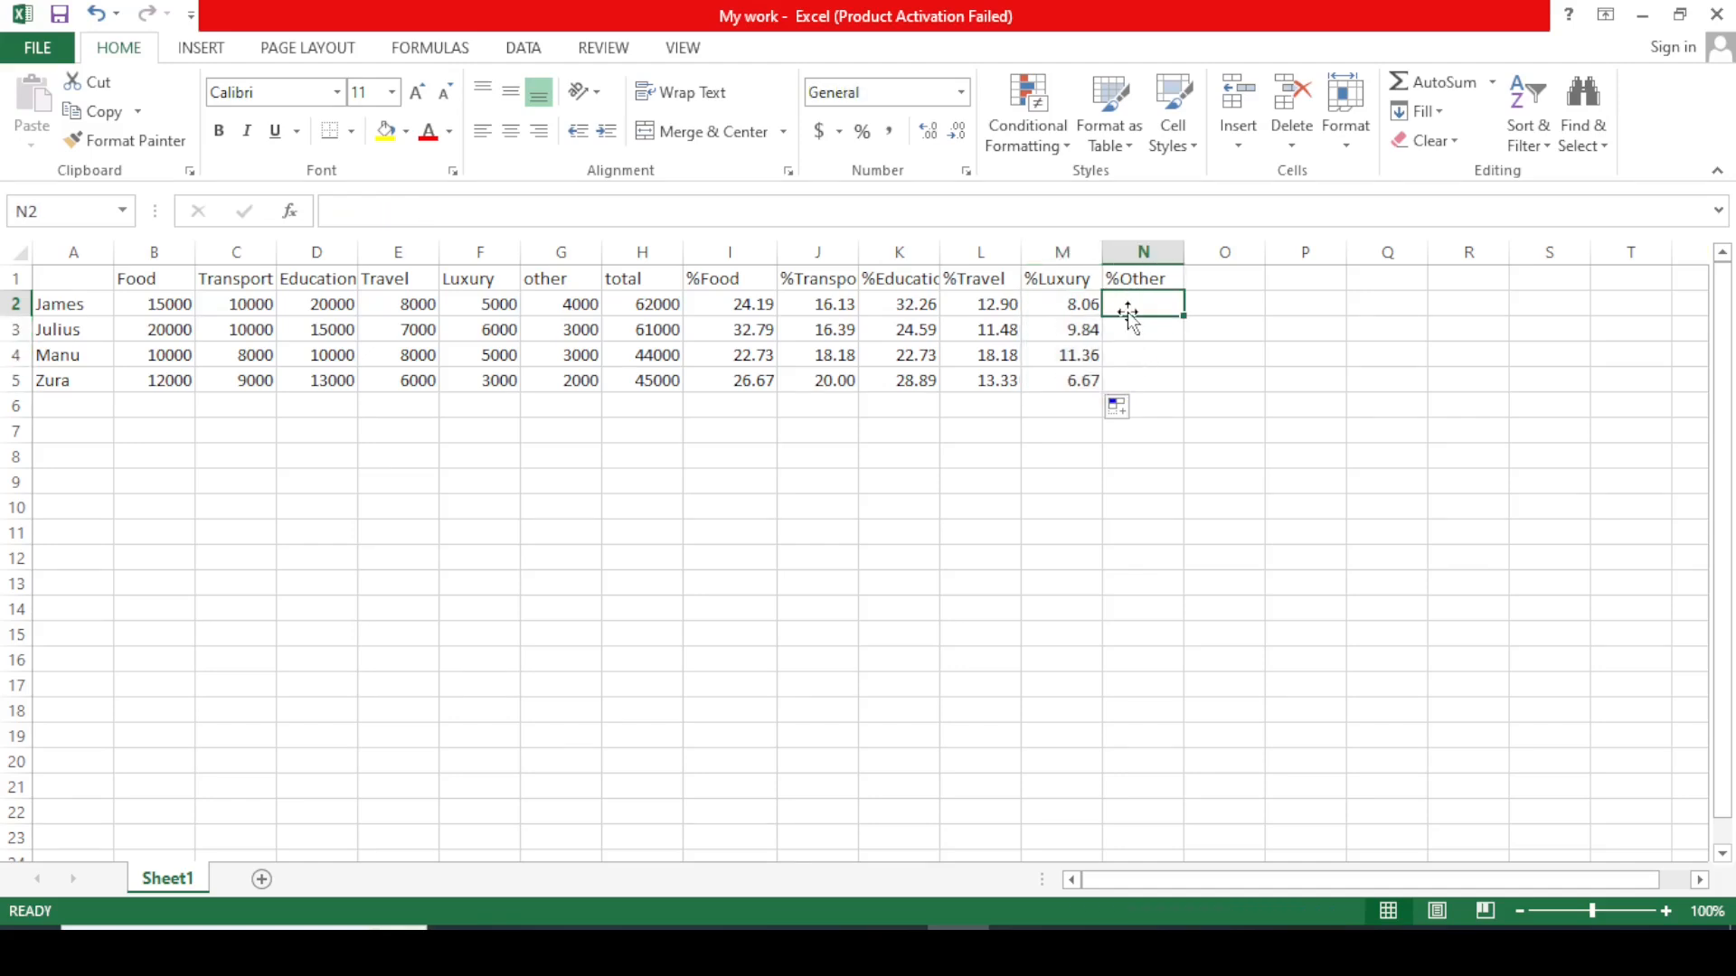
type("=")
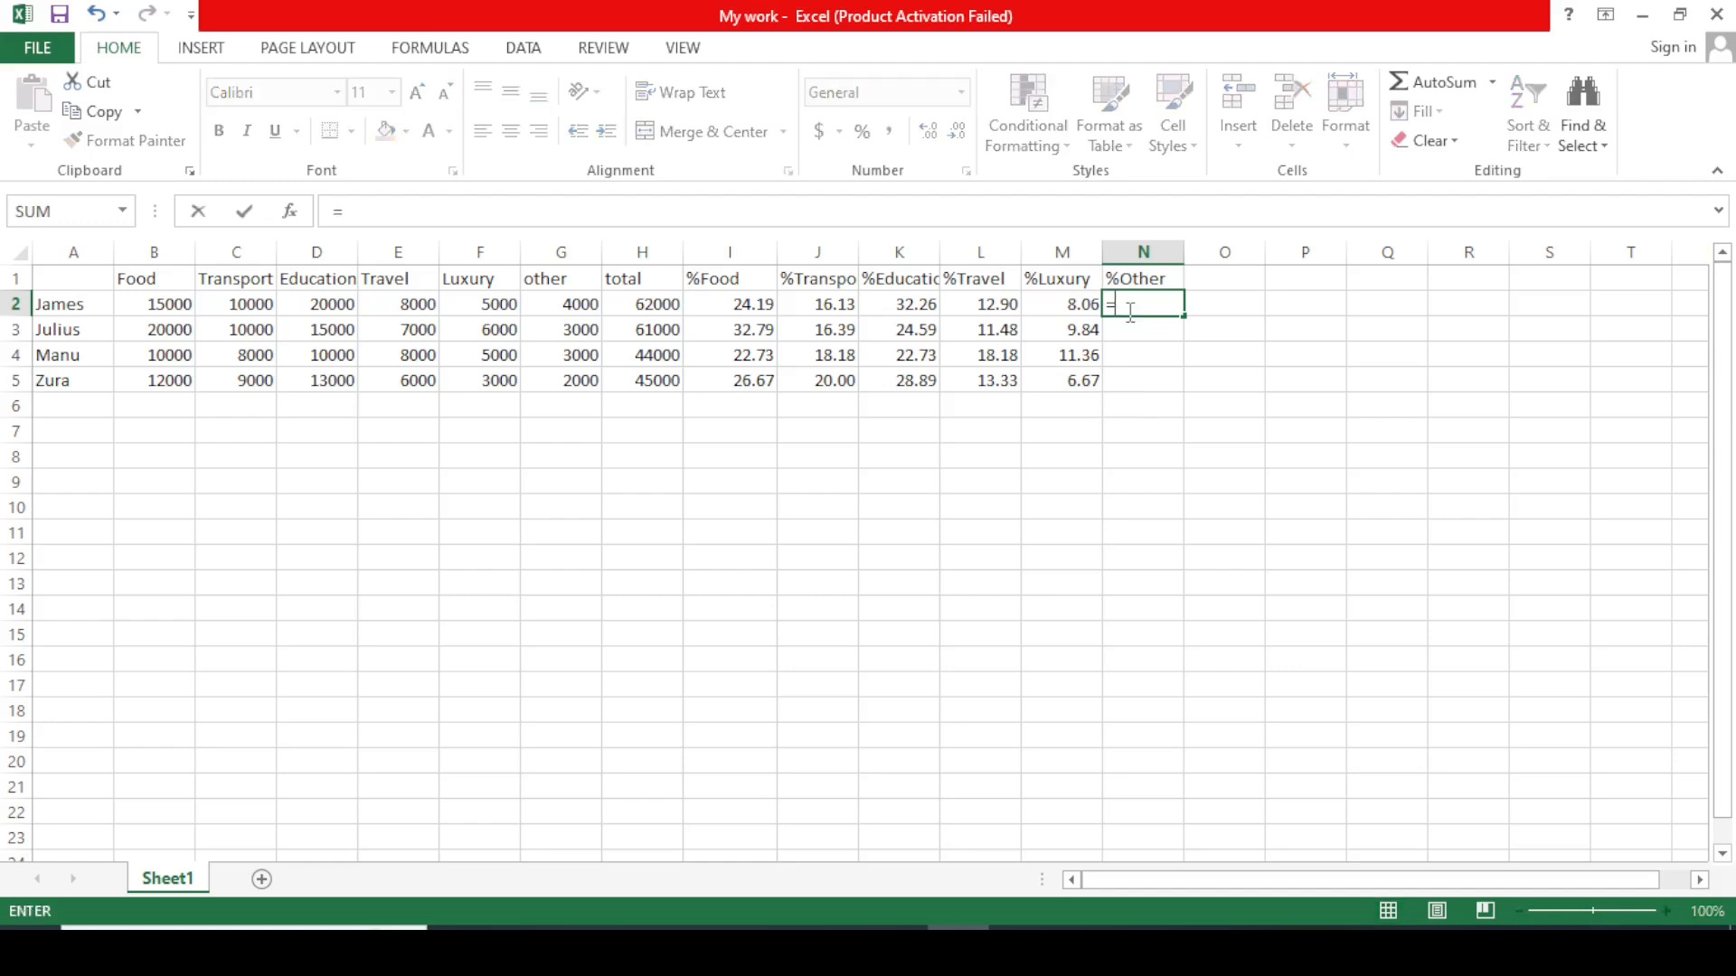
left_click(569, 305)
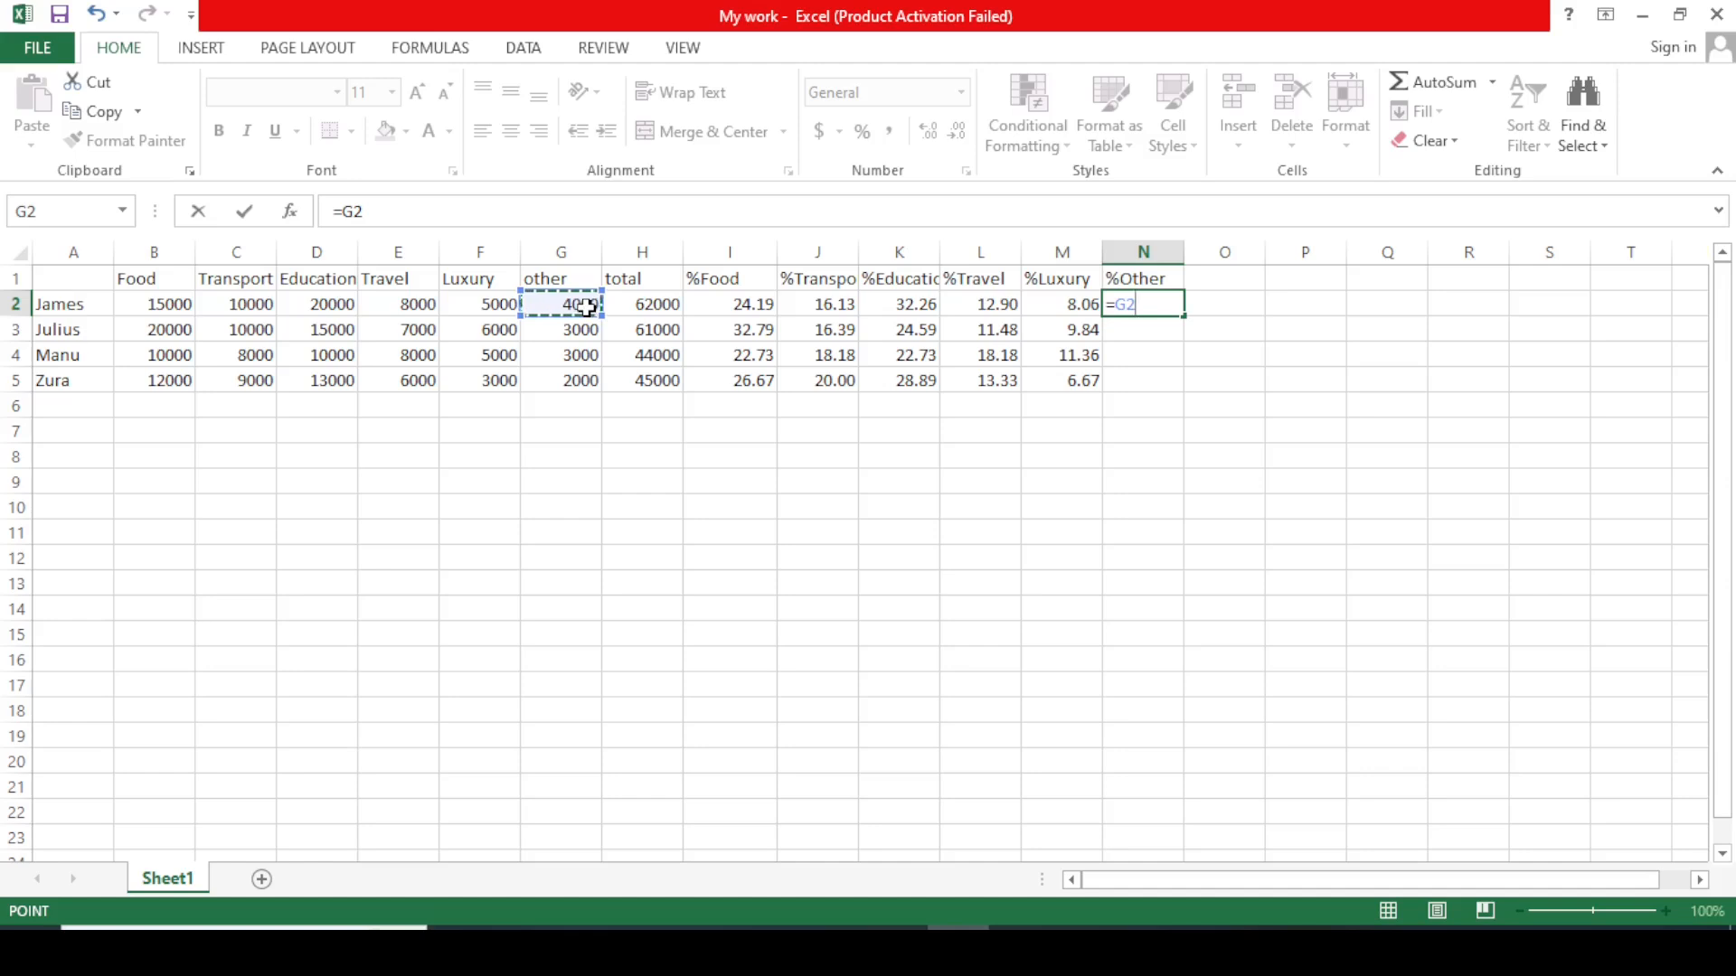
type("/")
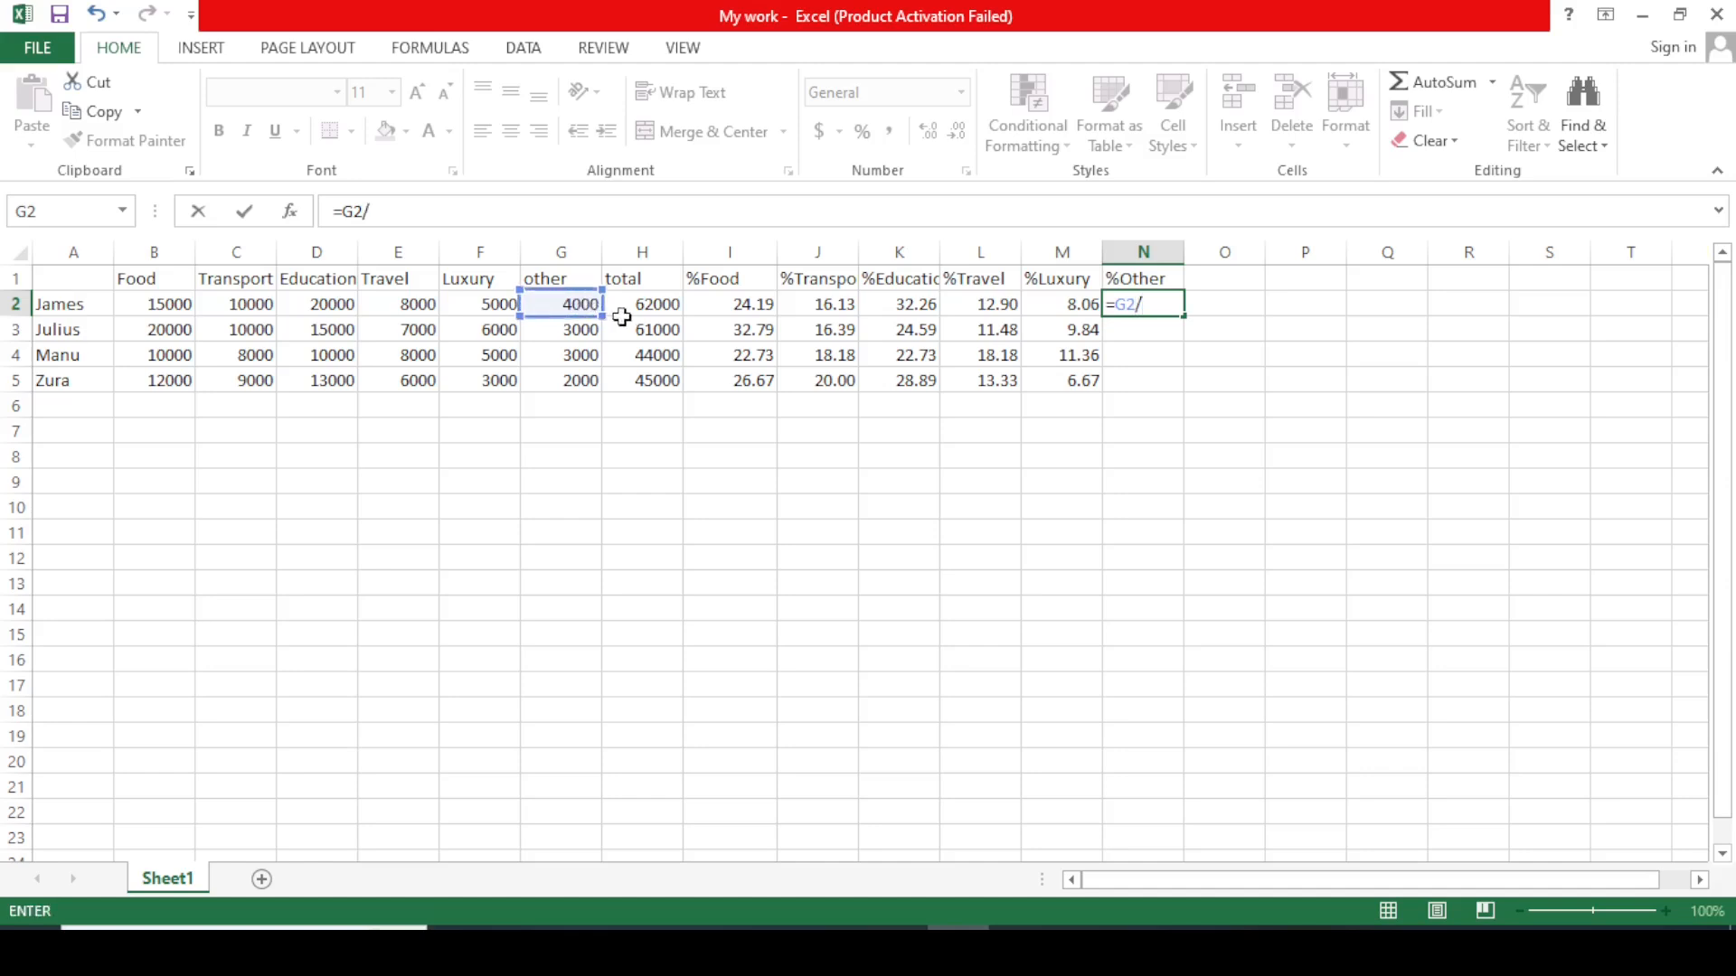
left_click(666, 304)
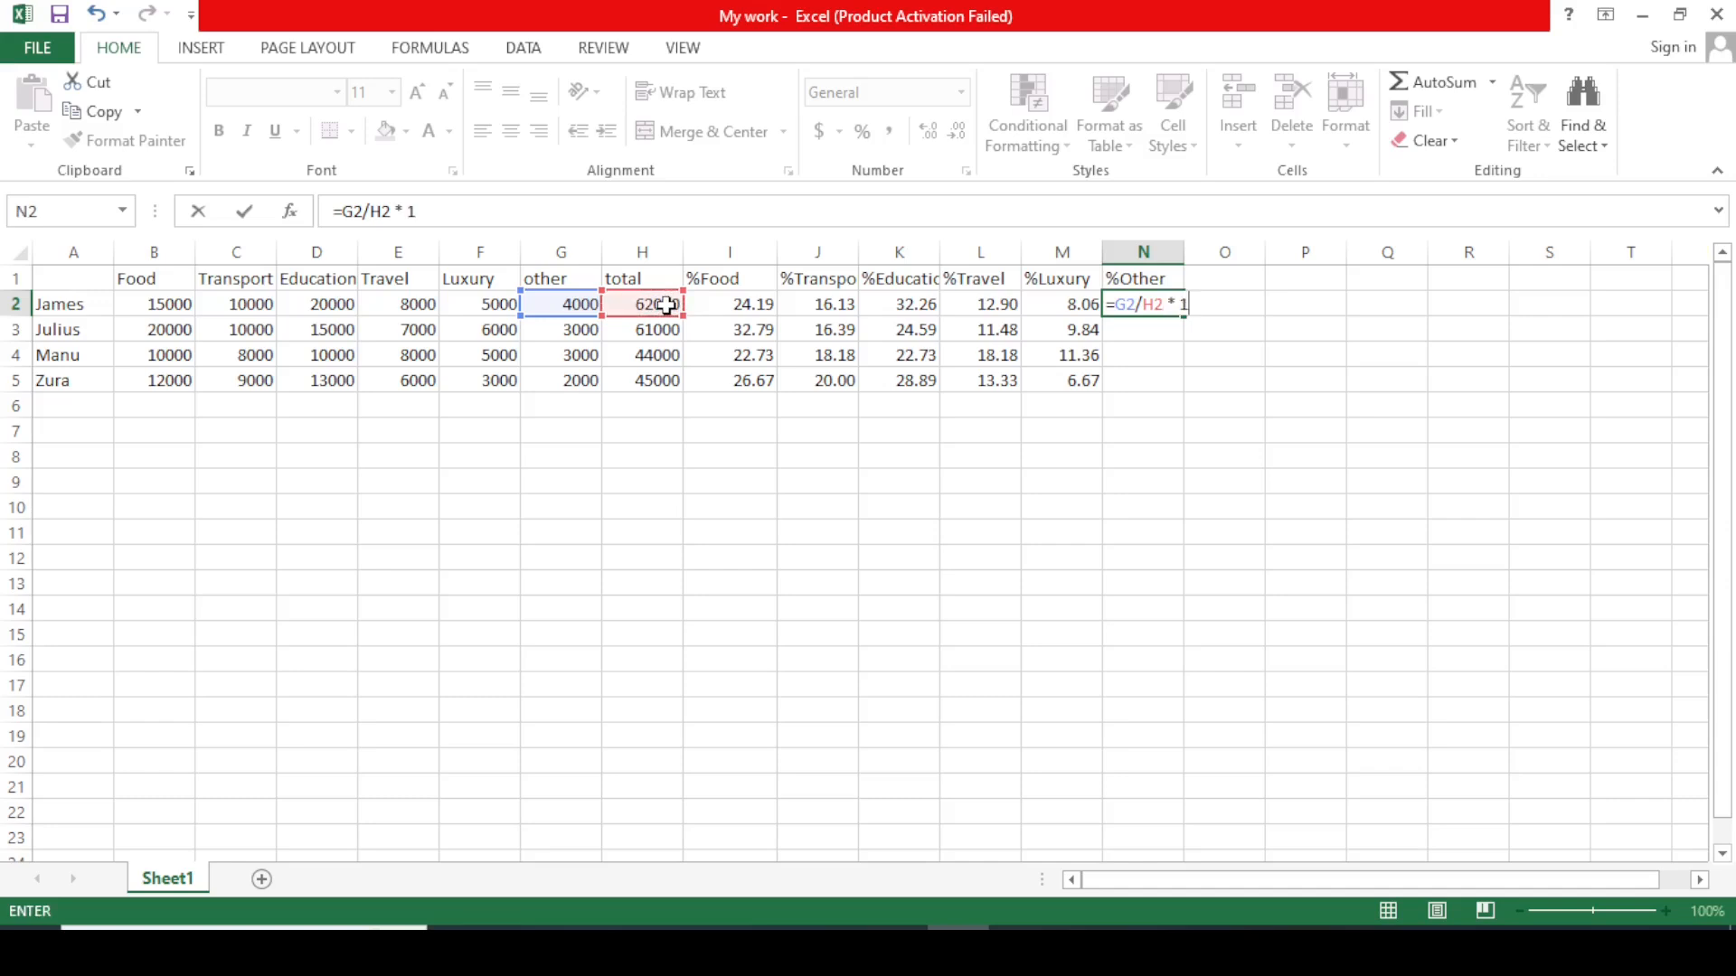
type("*100")
key("Return")
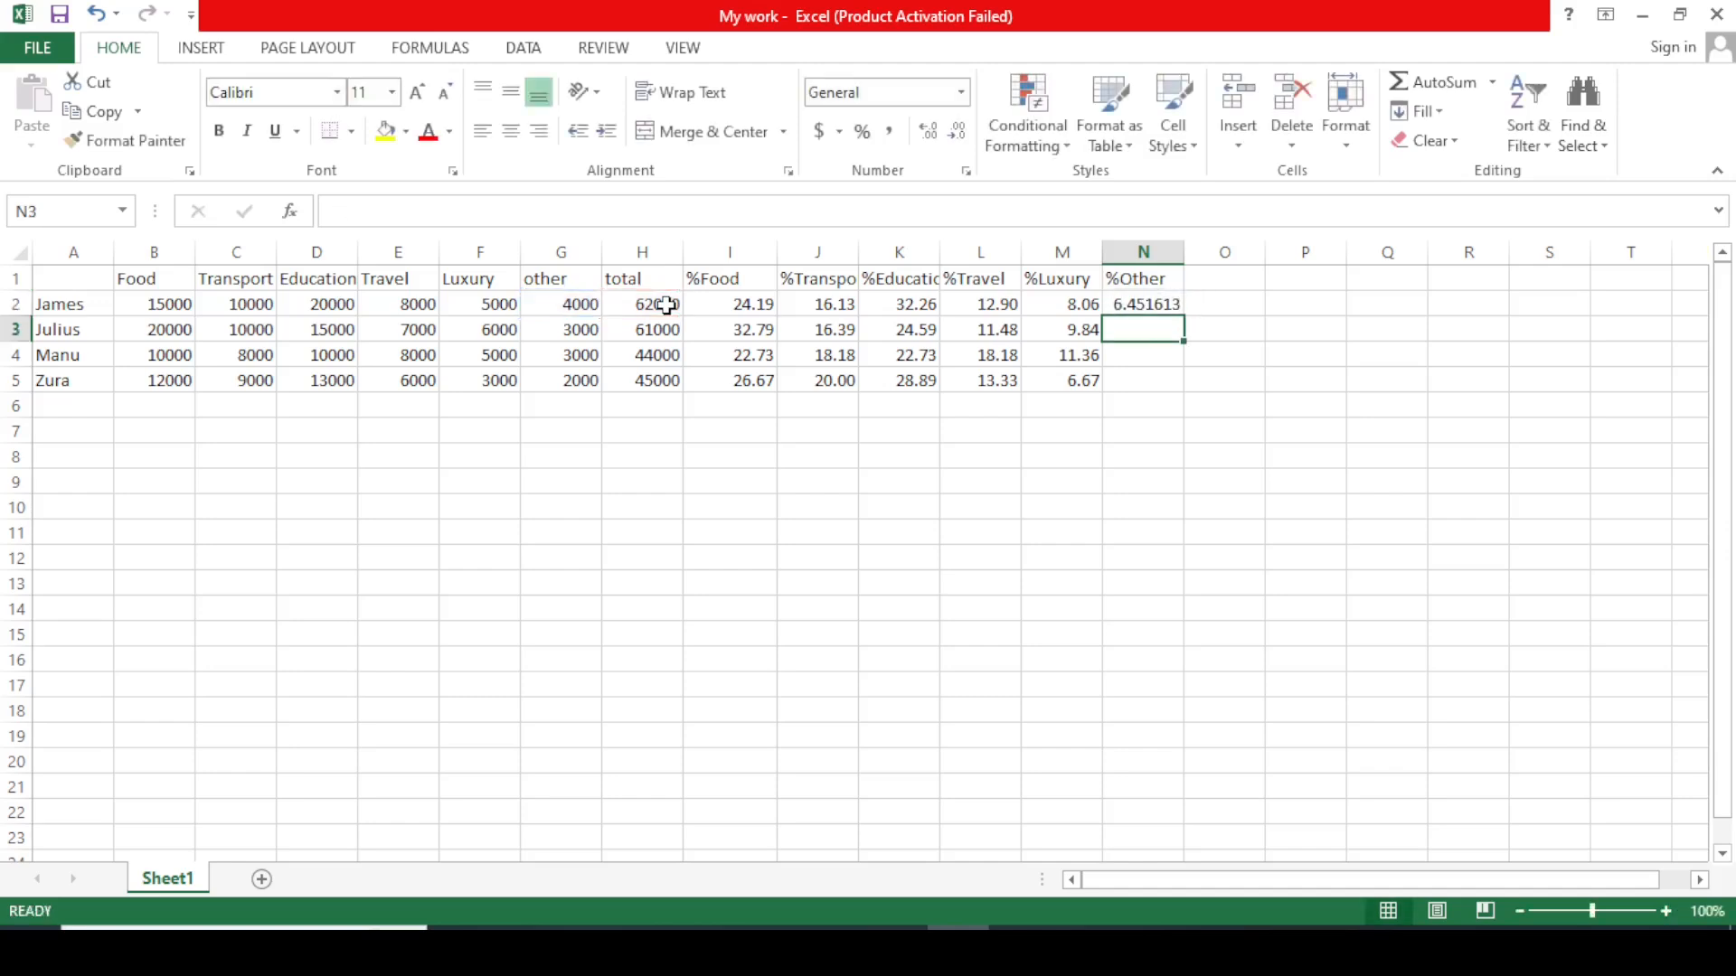
Round N2 to two decimals and fill it to N5 (6.45, 4.92, 6.82, 4.44), then deselect.
left_click(1133, 310)
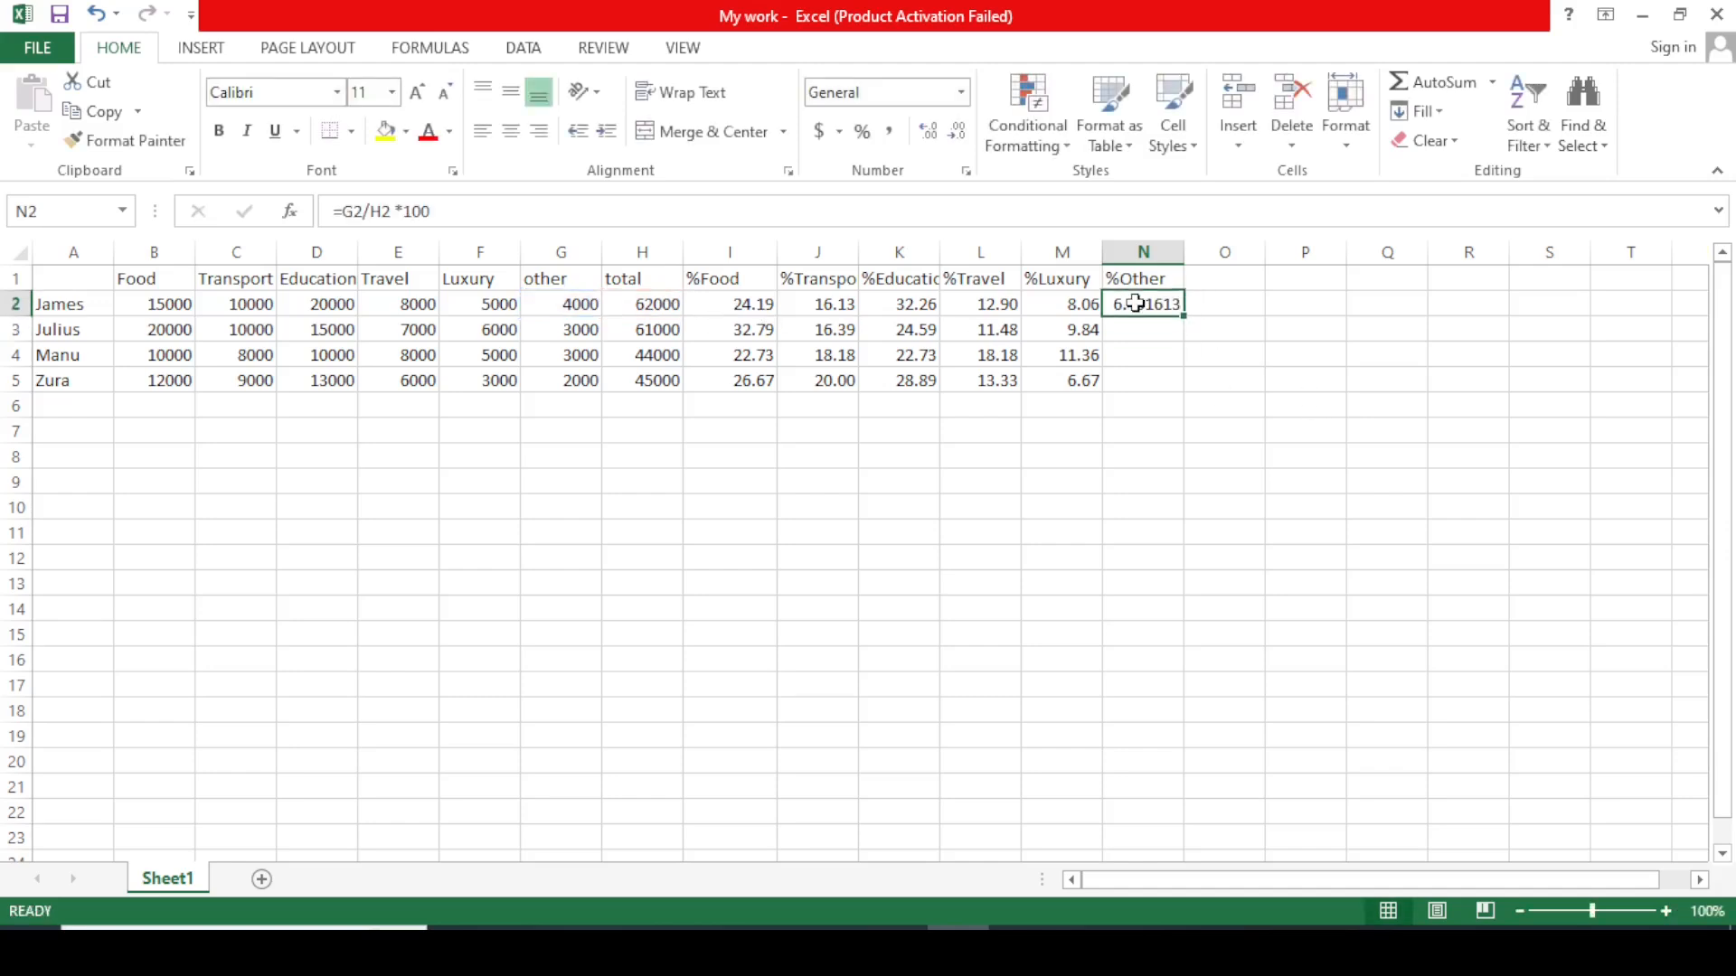
left_click(957, 131)
left_click(957, 131)
left_click(957, 131)
left_click(957, 131)
left_click_drag(1185, 317, 1183, 391)
left_click(1331, 402)
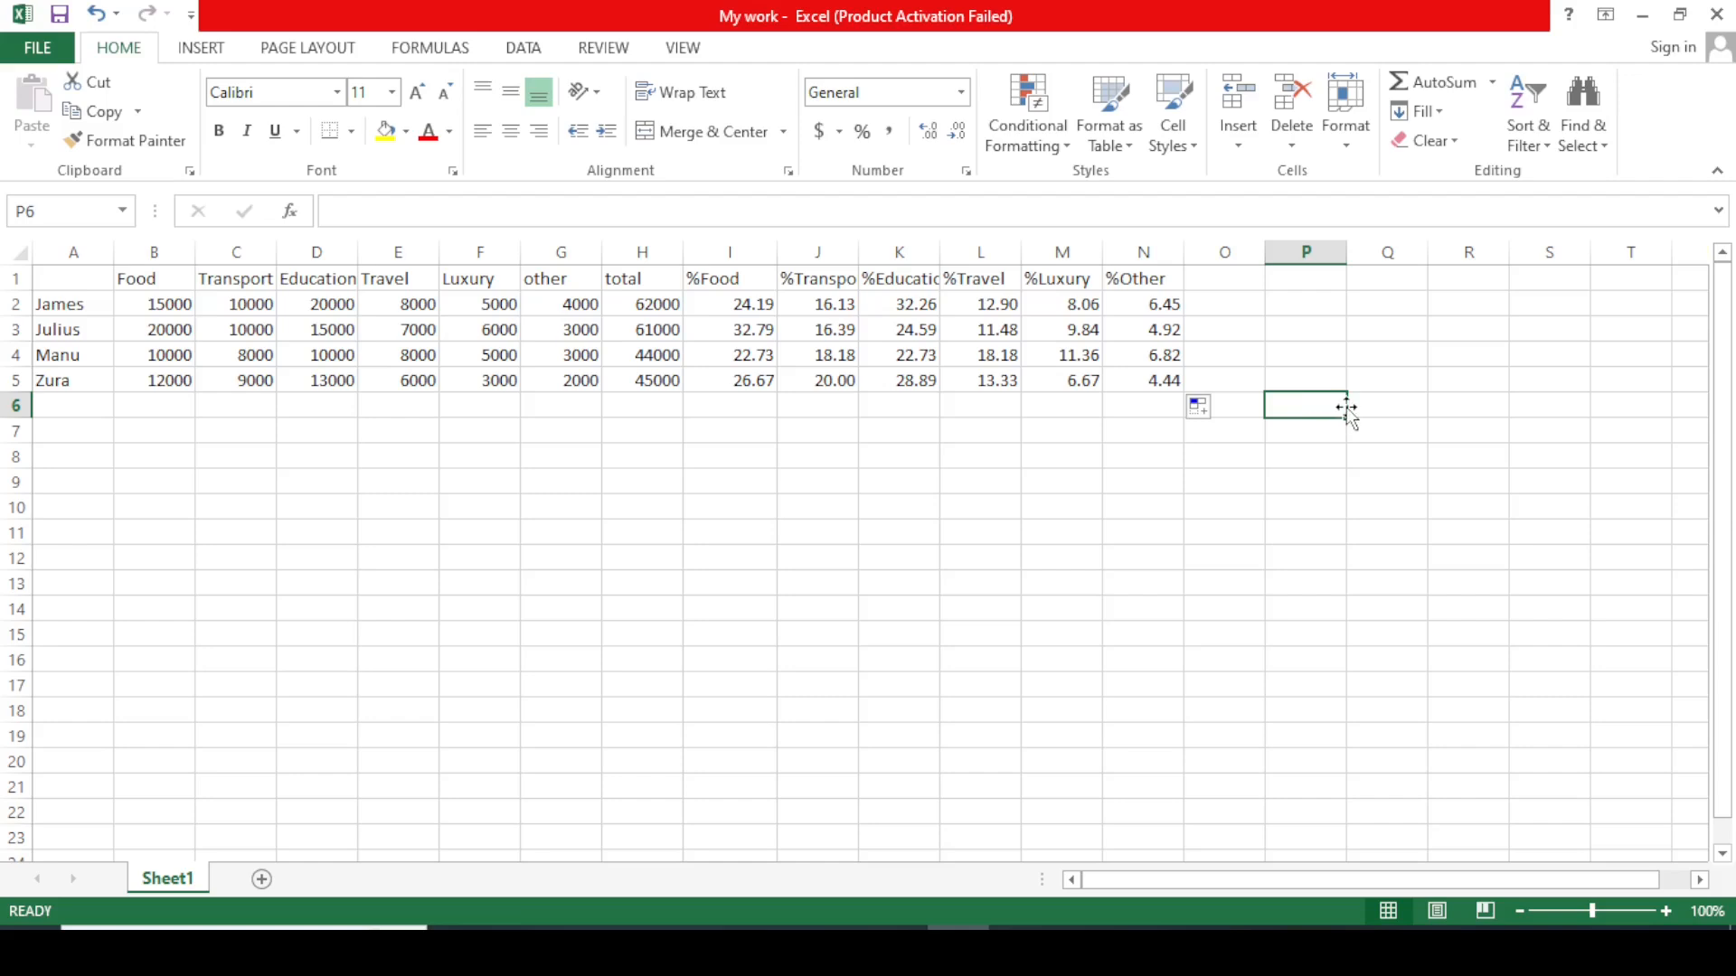
left_click(1510, 477)
key("Home")
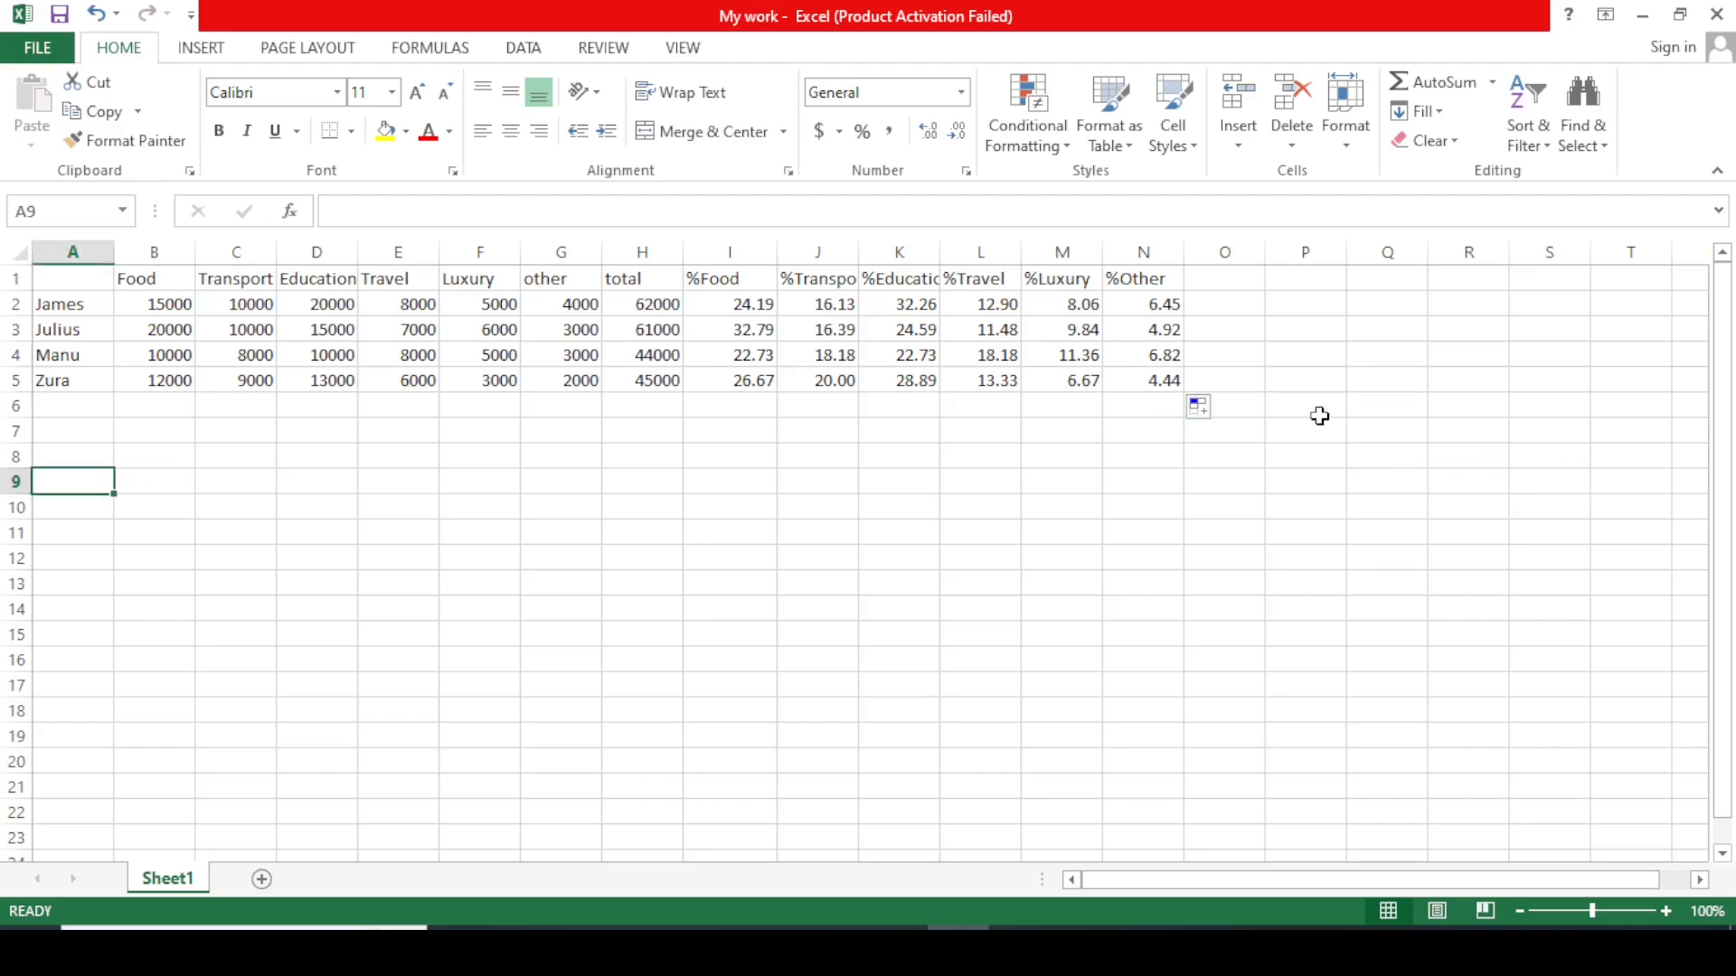
left_click(1480, 403)
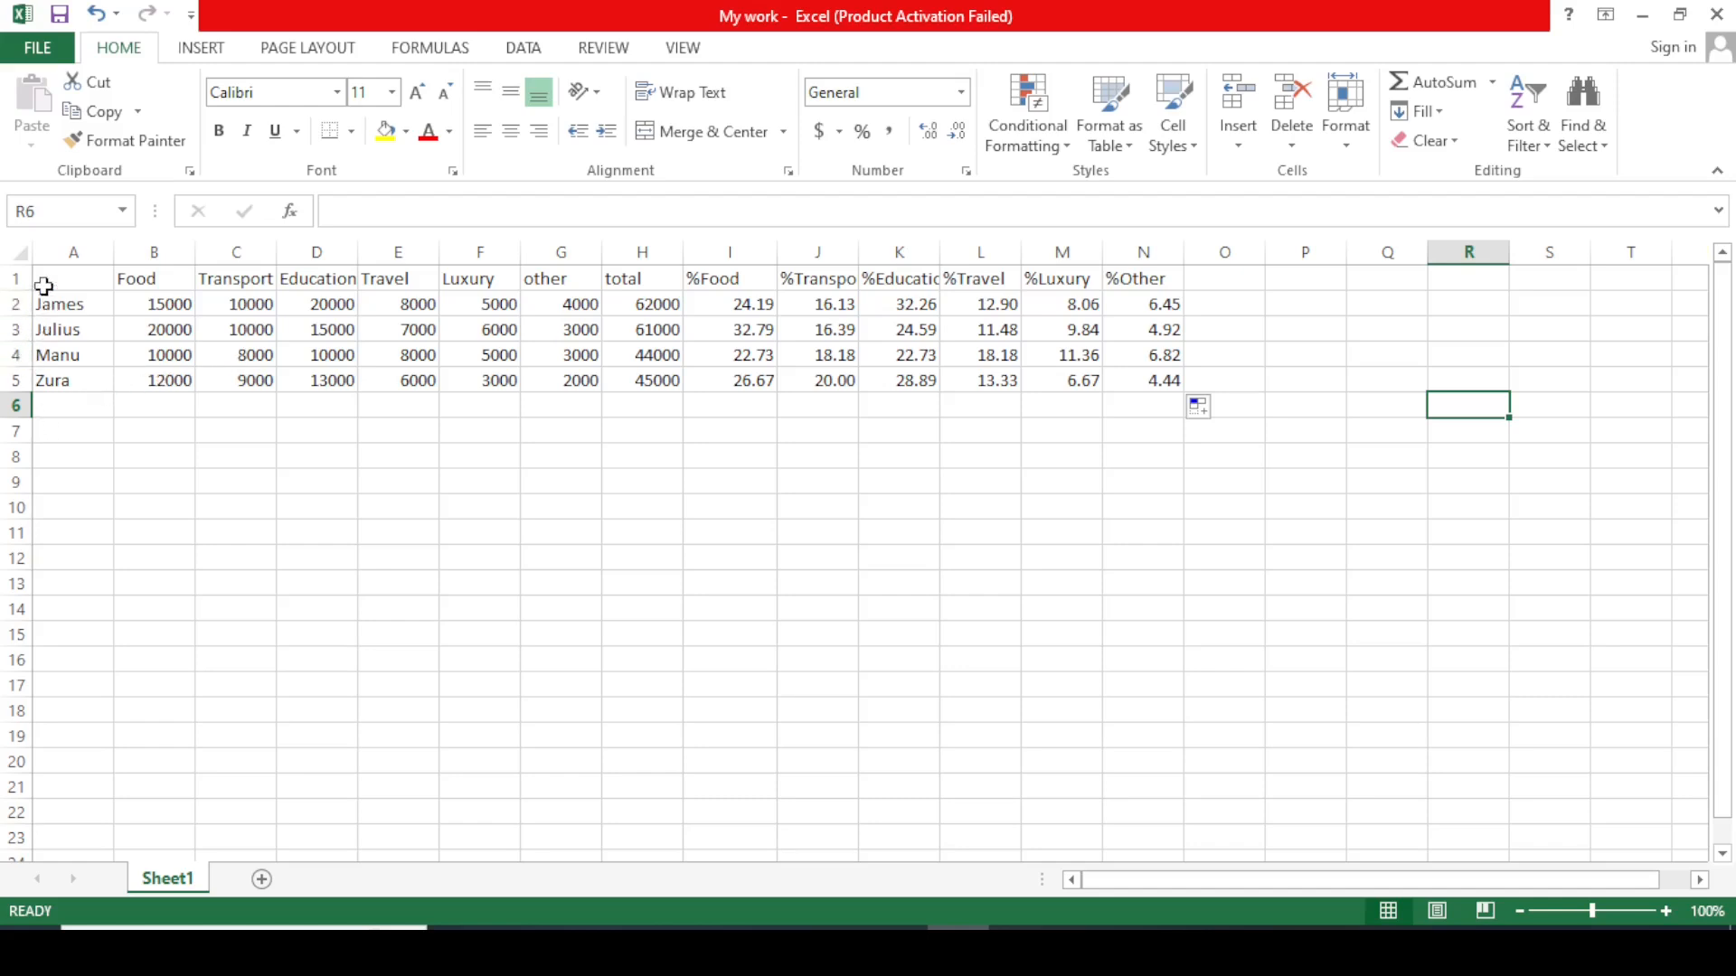
Insert an empty column before column A so the names move to column B.
left_click(49, 252)
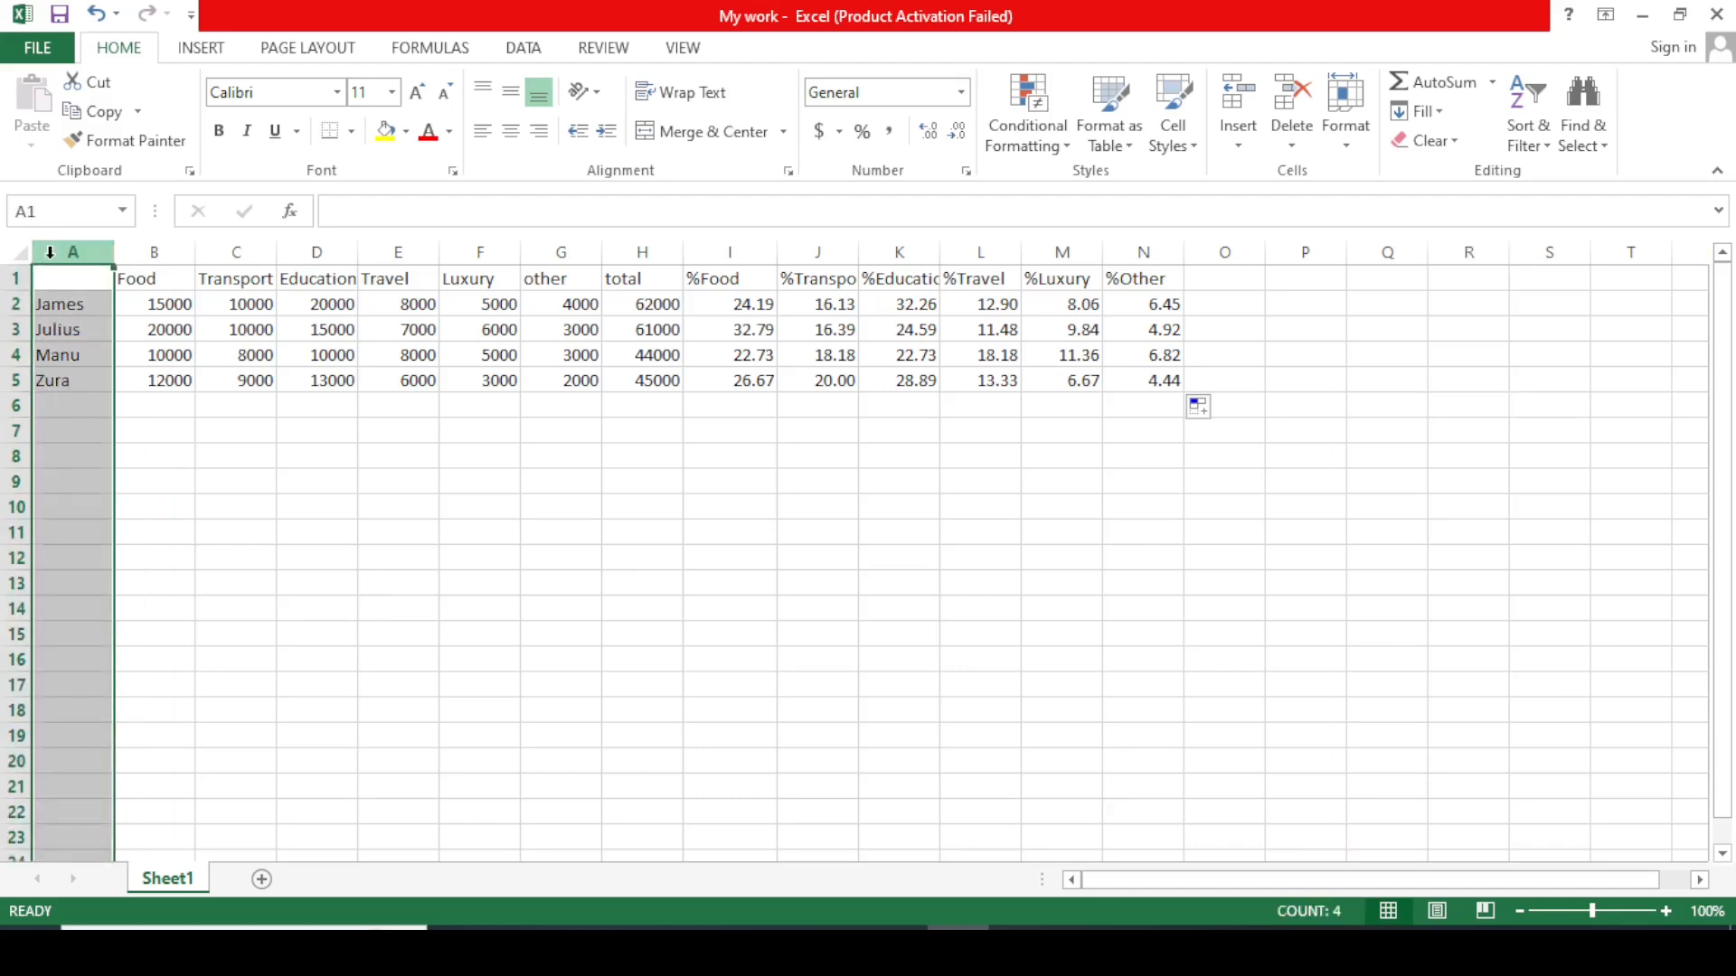
left_click(268, 476)
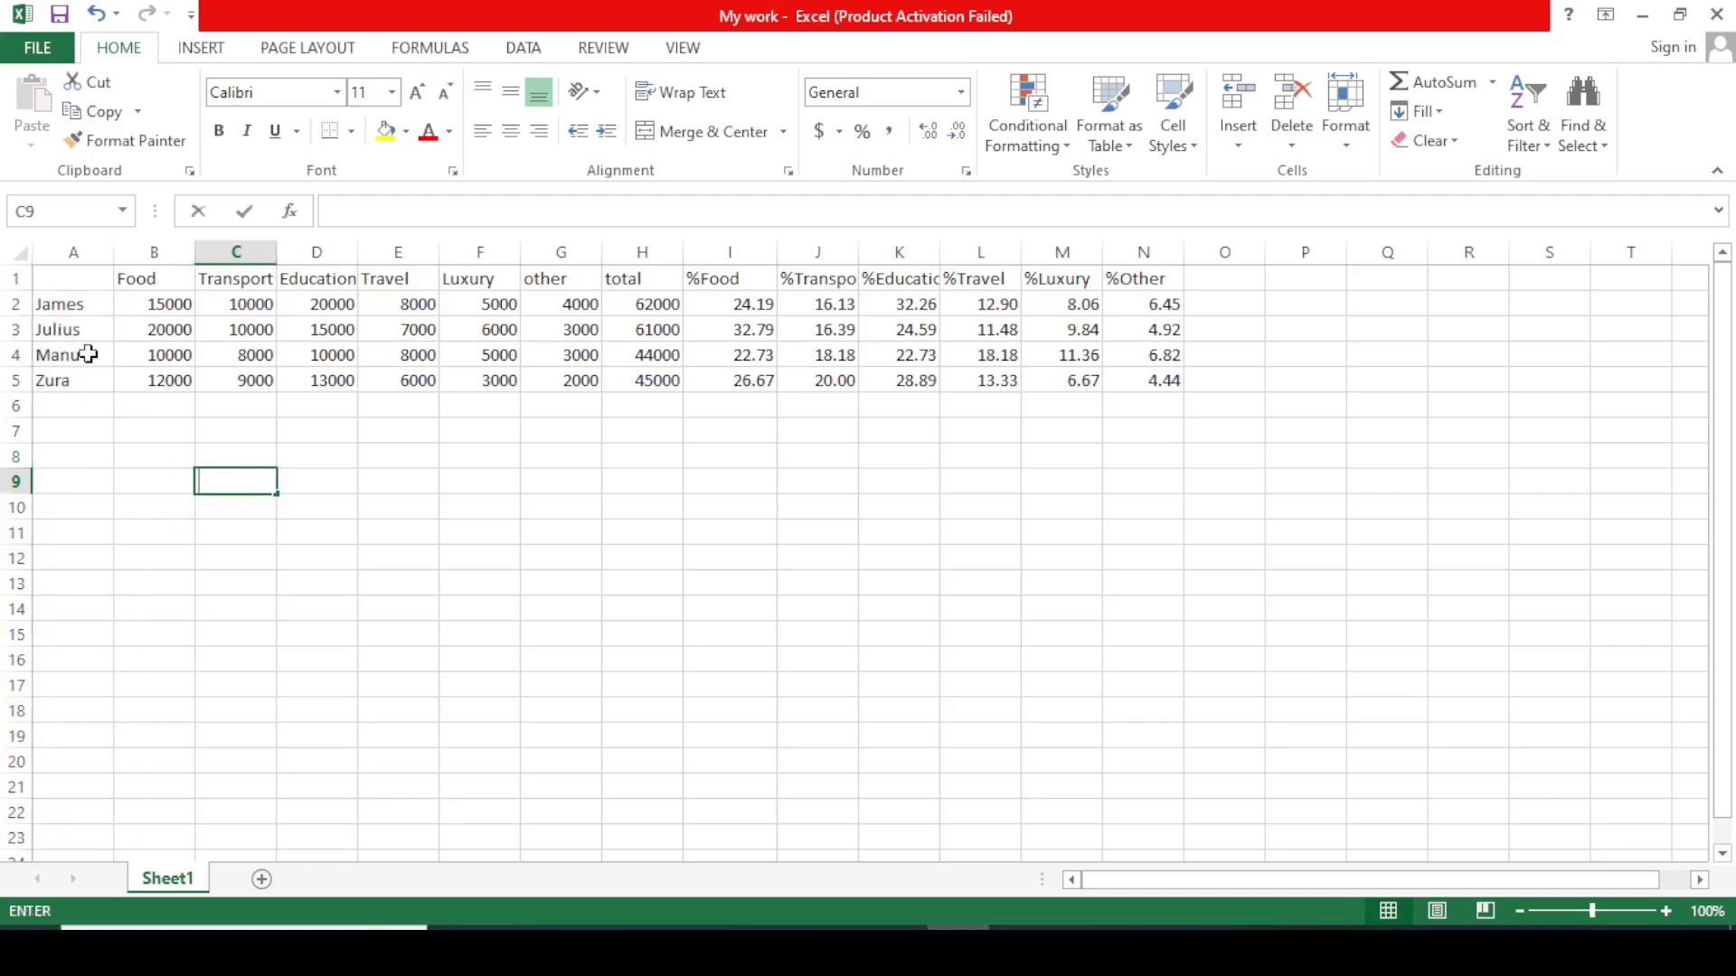
left_click(68, 257)
left_click_drag(69, 256, 71, 249)
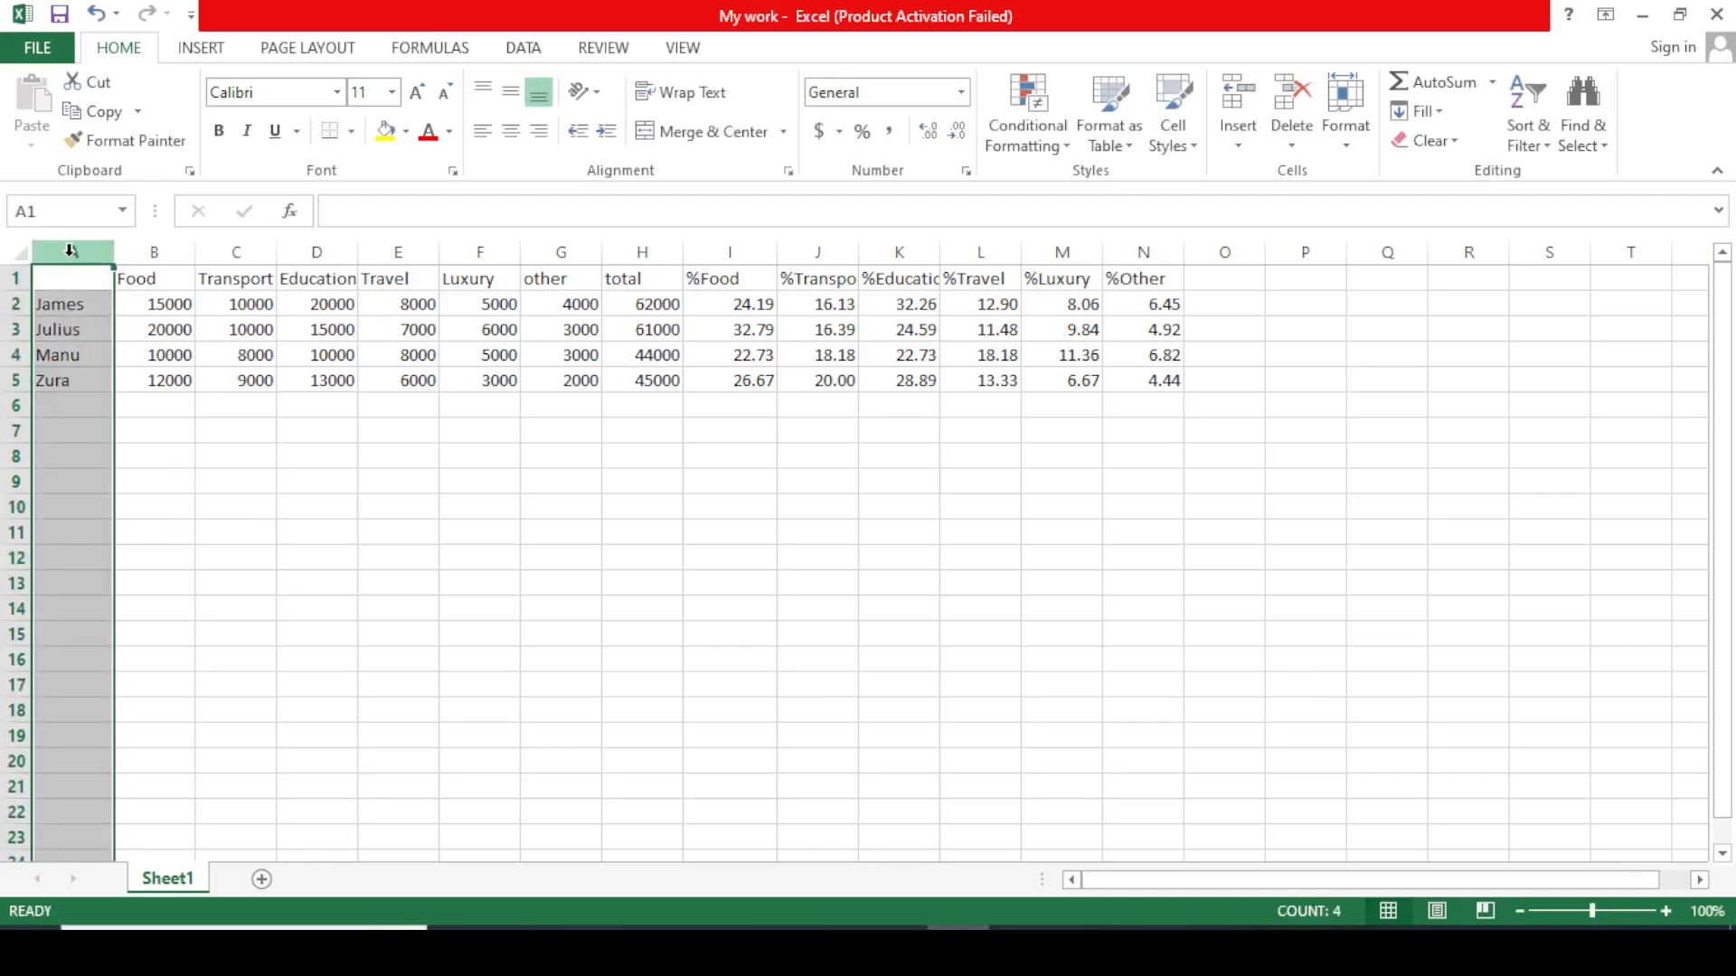
right_click(71, 252)
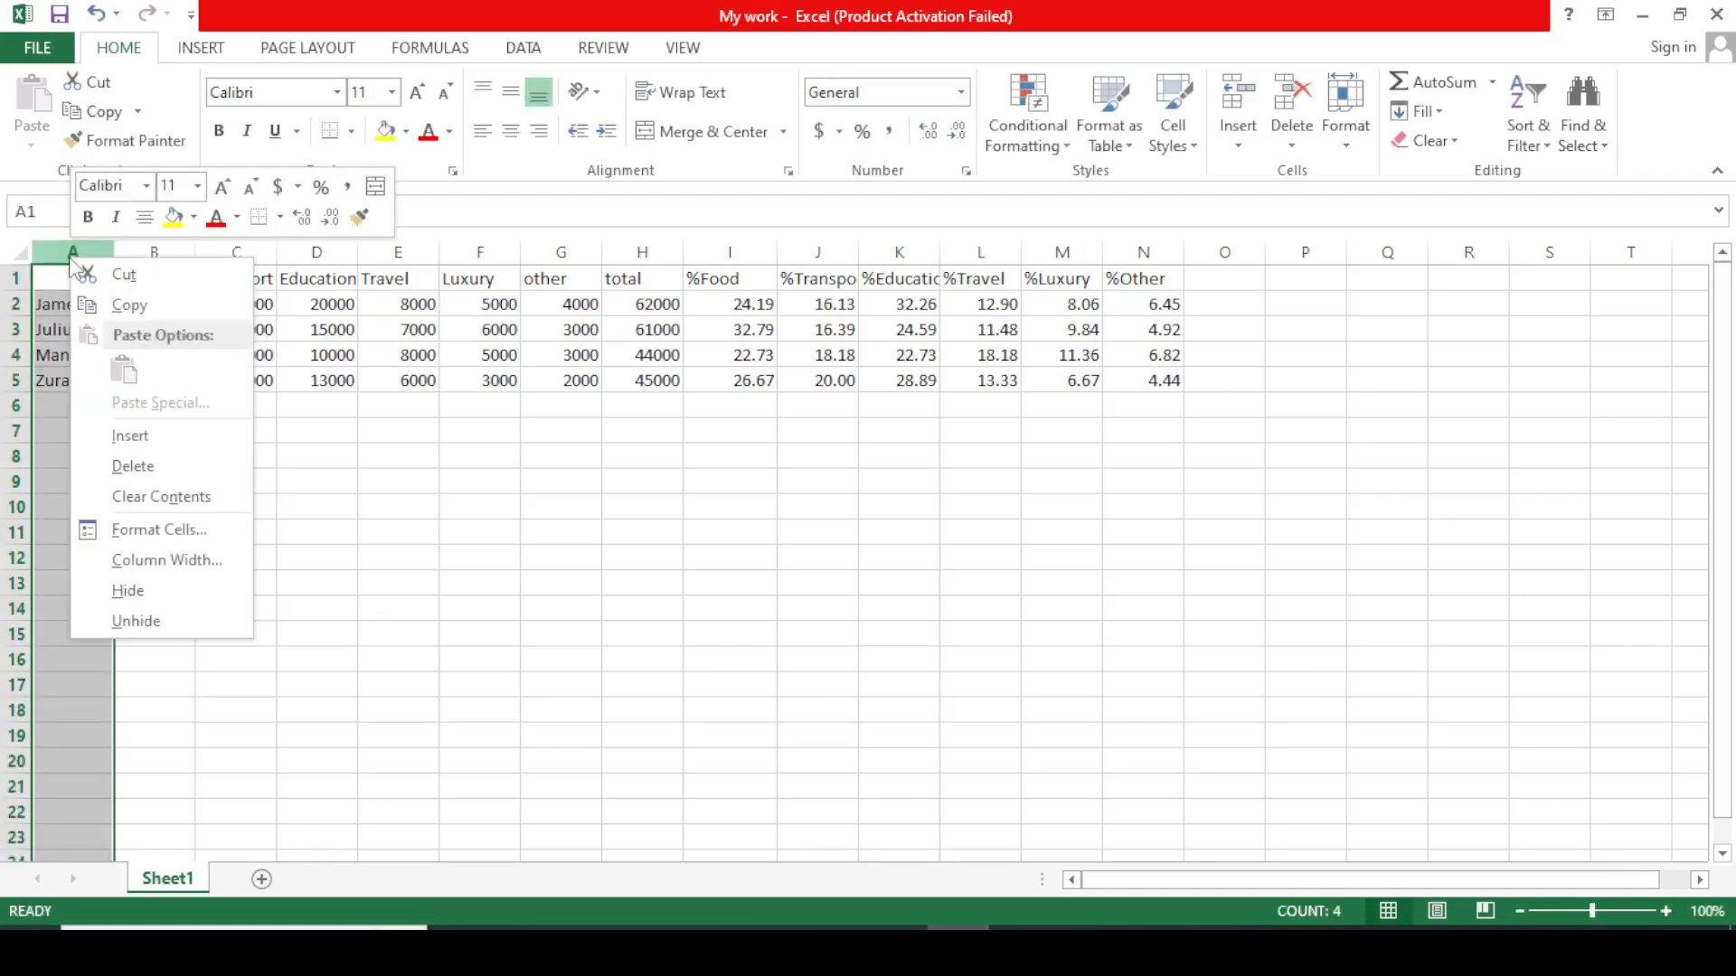
left_click(138, 444)
left_click(135, 434)
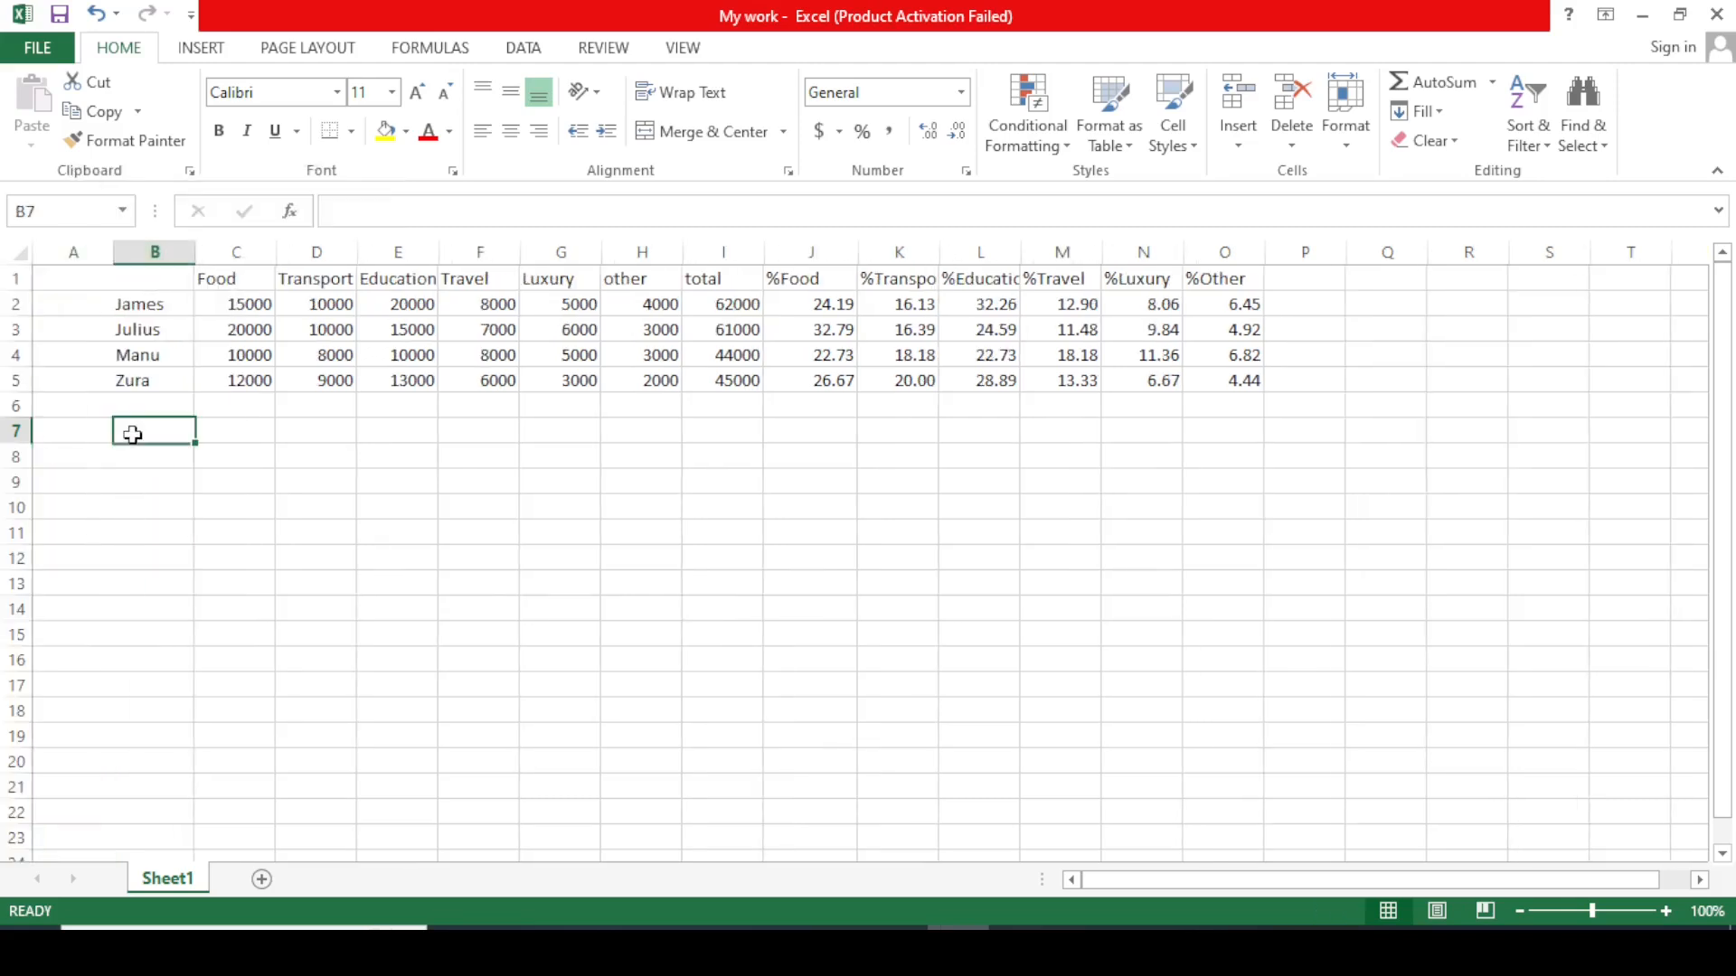
left_click(246, 475)
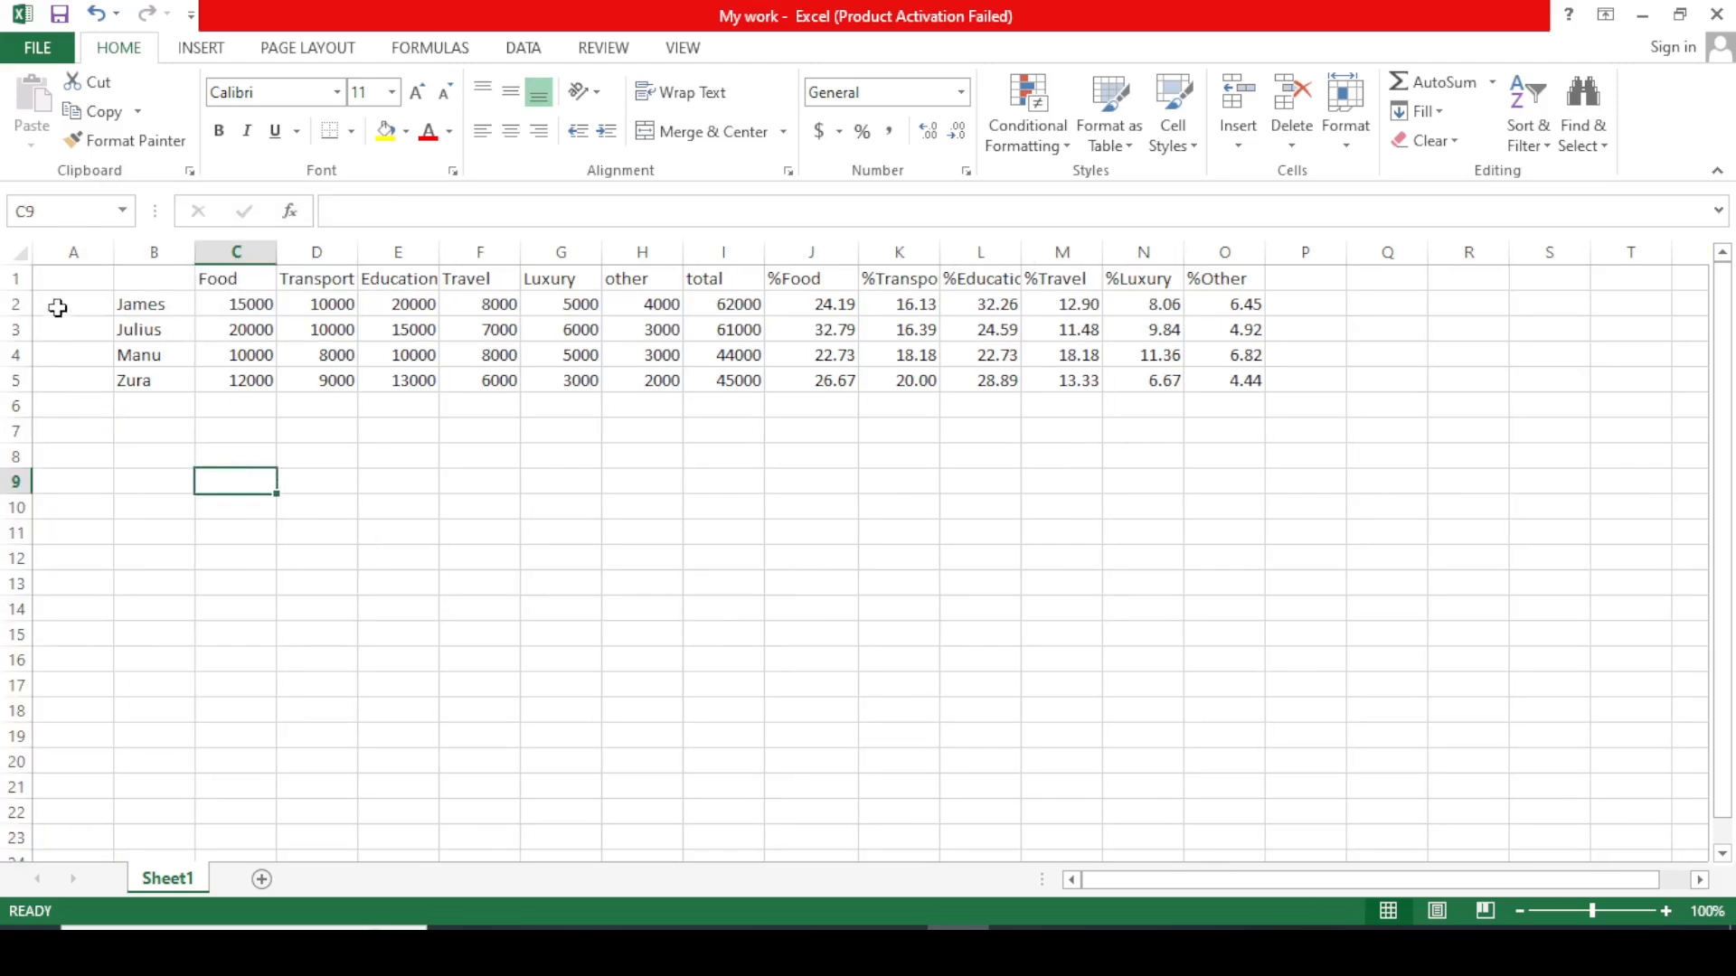
Insert a blank row above row 1 so the table starts at row 2.
left_click(7, 279)
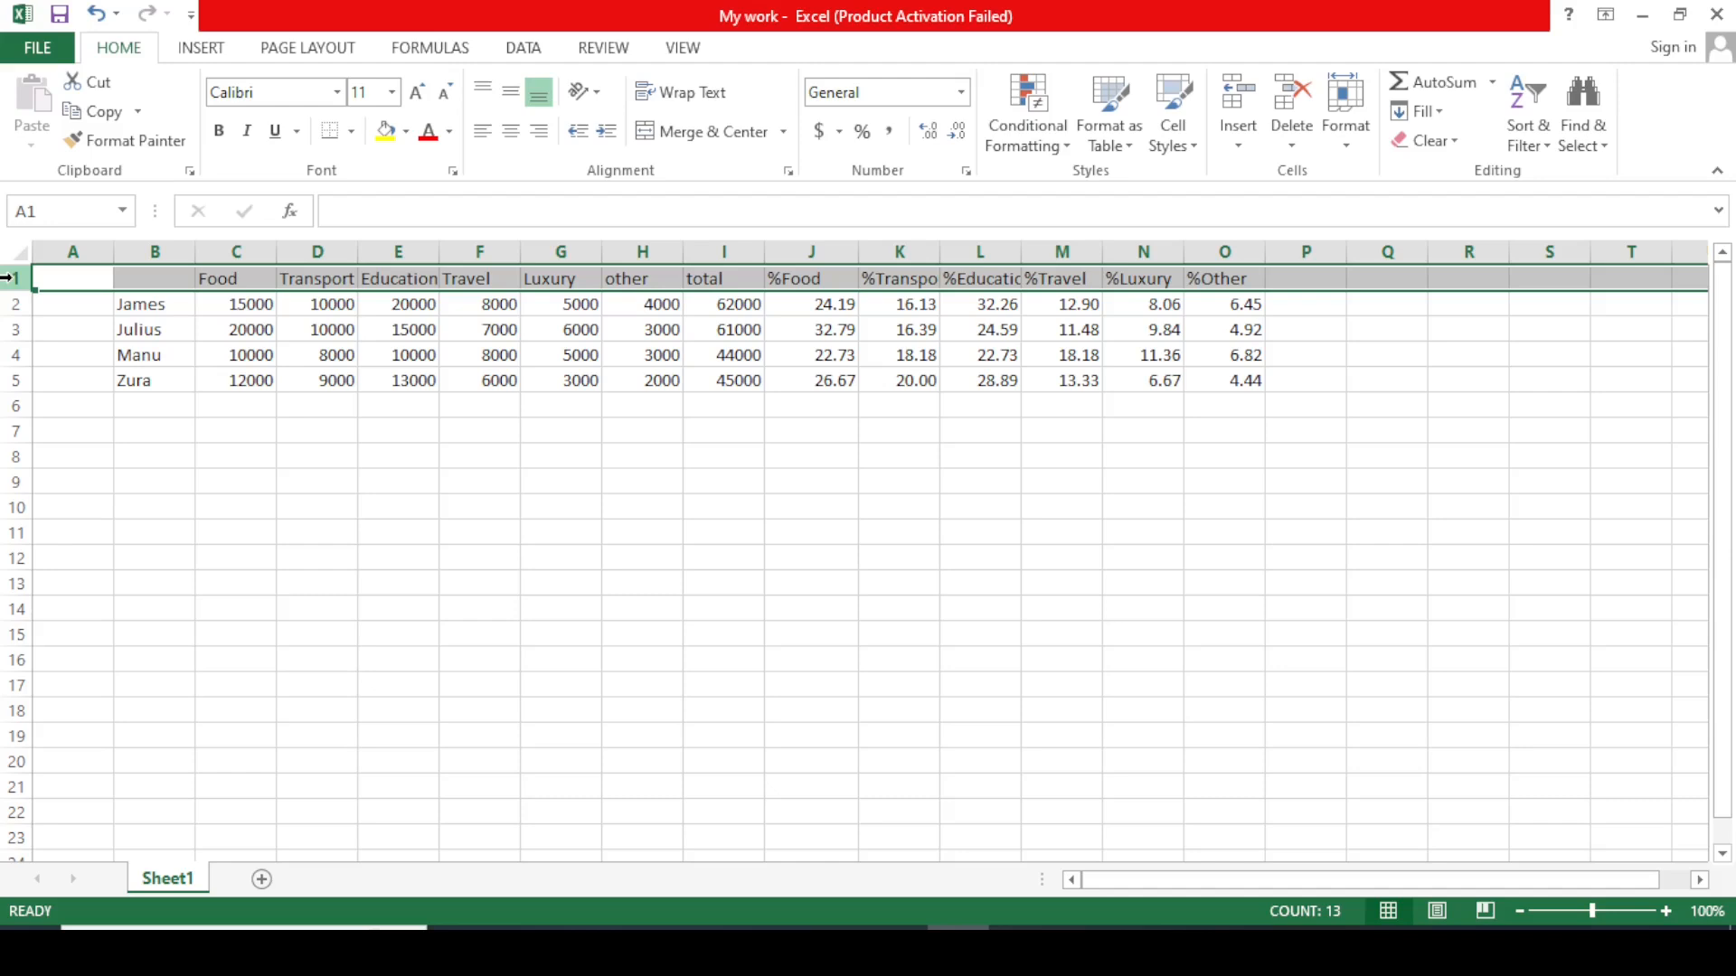
right_click(7, 279)
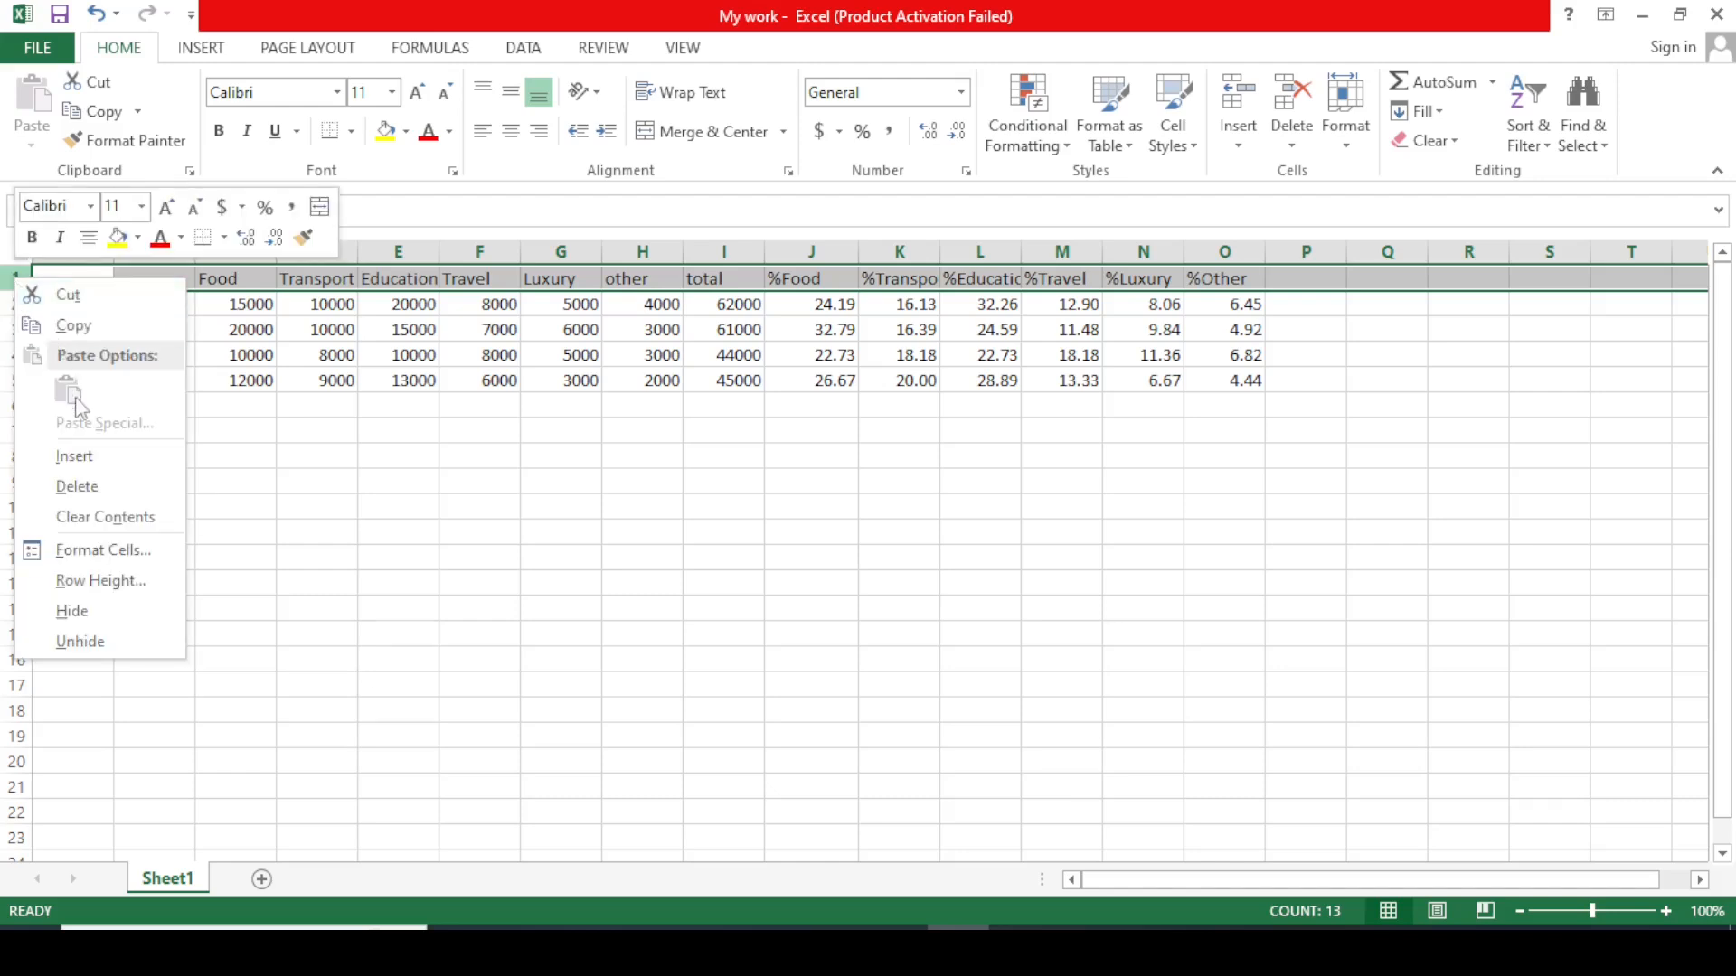
left_click(74, 456)
Apply All Borders to the expense table range B2:O6.
left_click(297, 496)
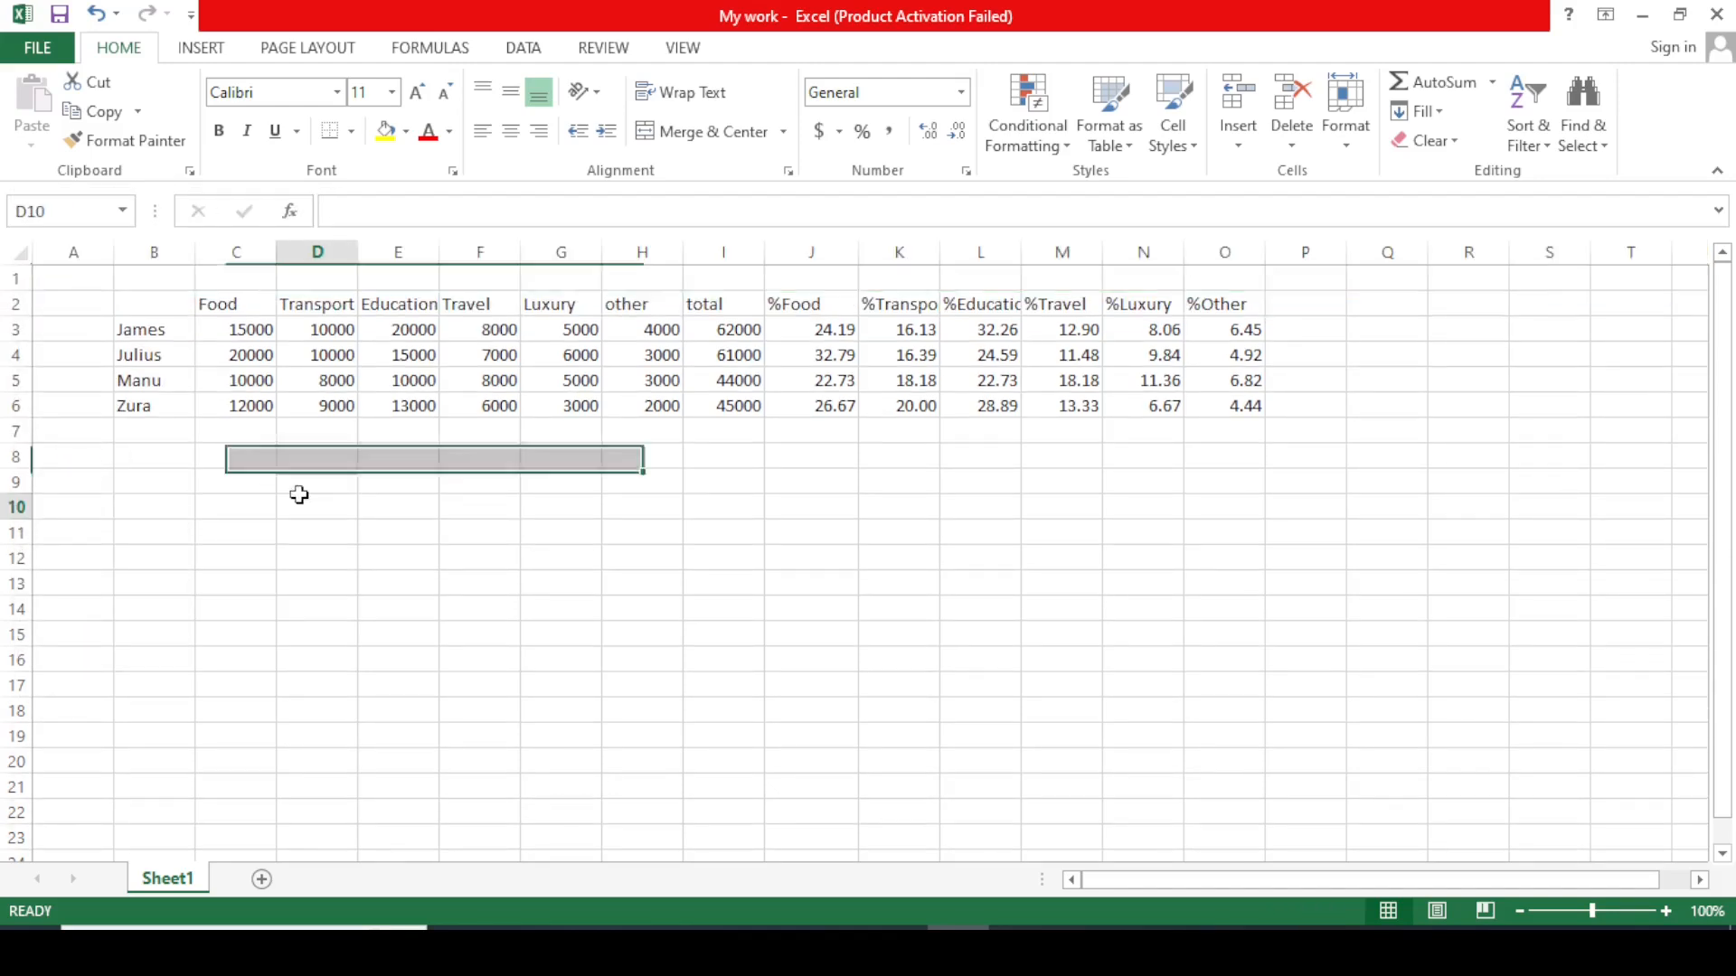
left_click(319, 432)
left_click(1303, 498)
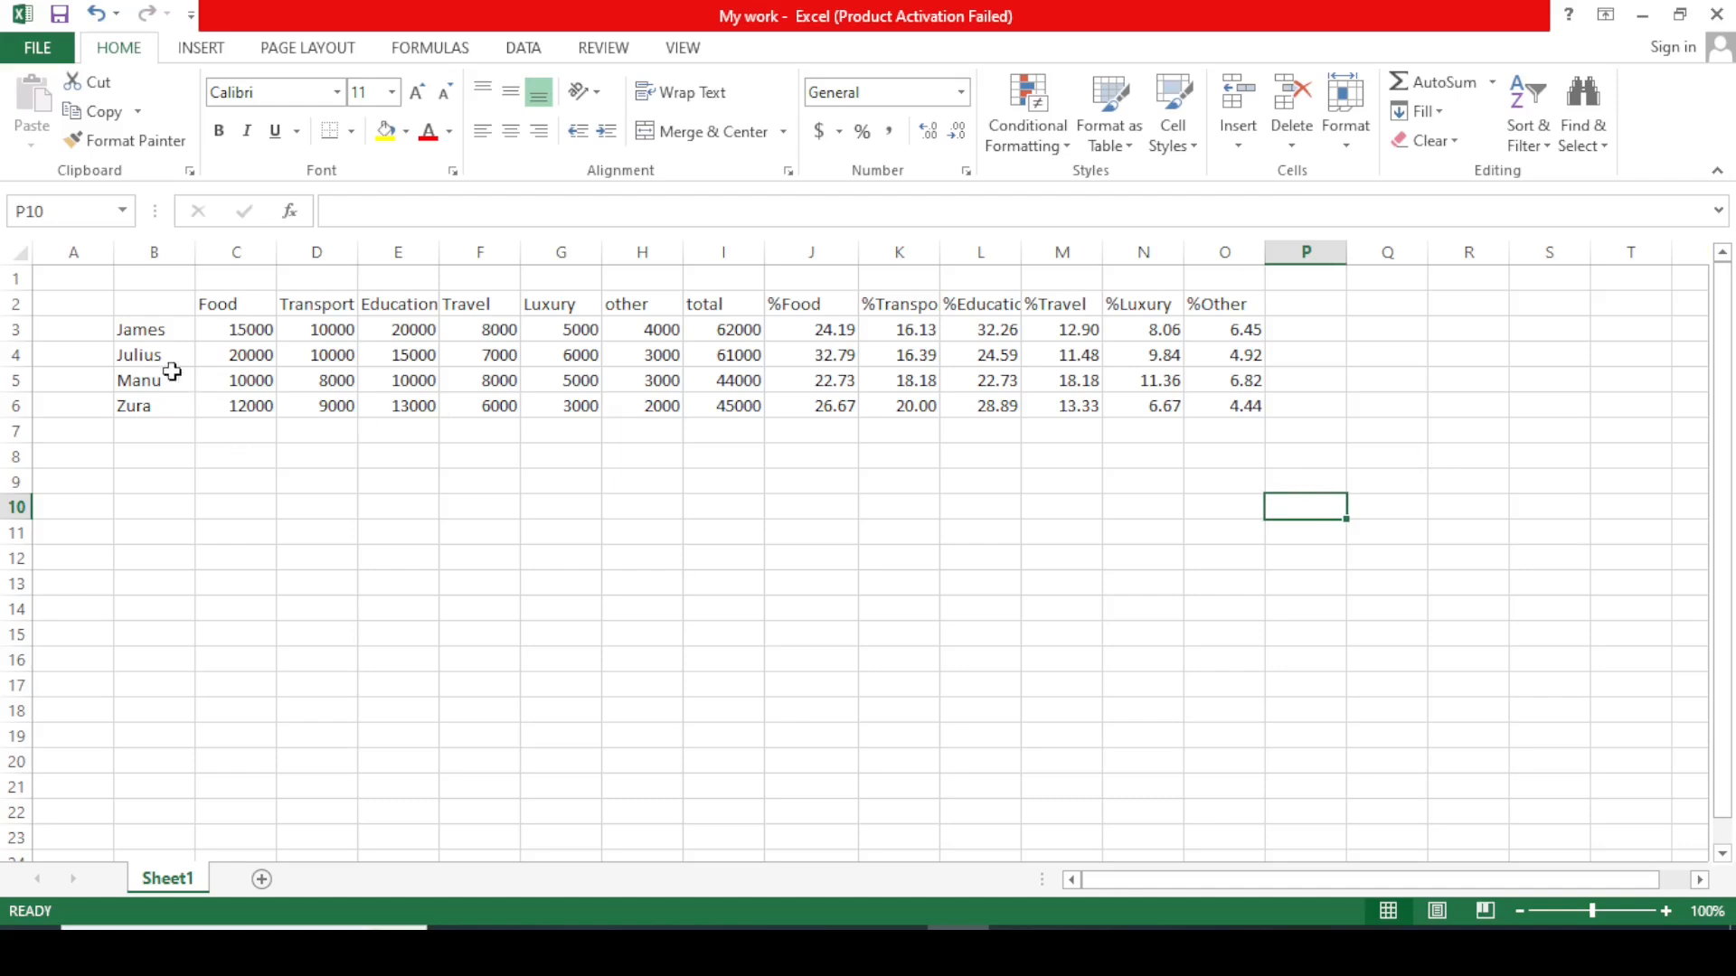
left_click_drag(131, 301, 1229, 416)
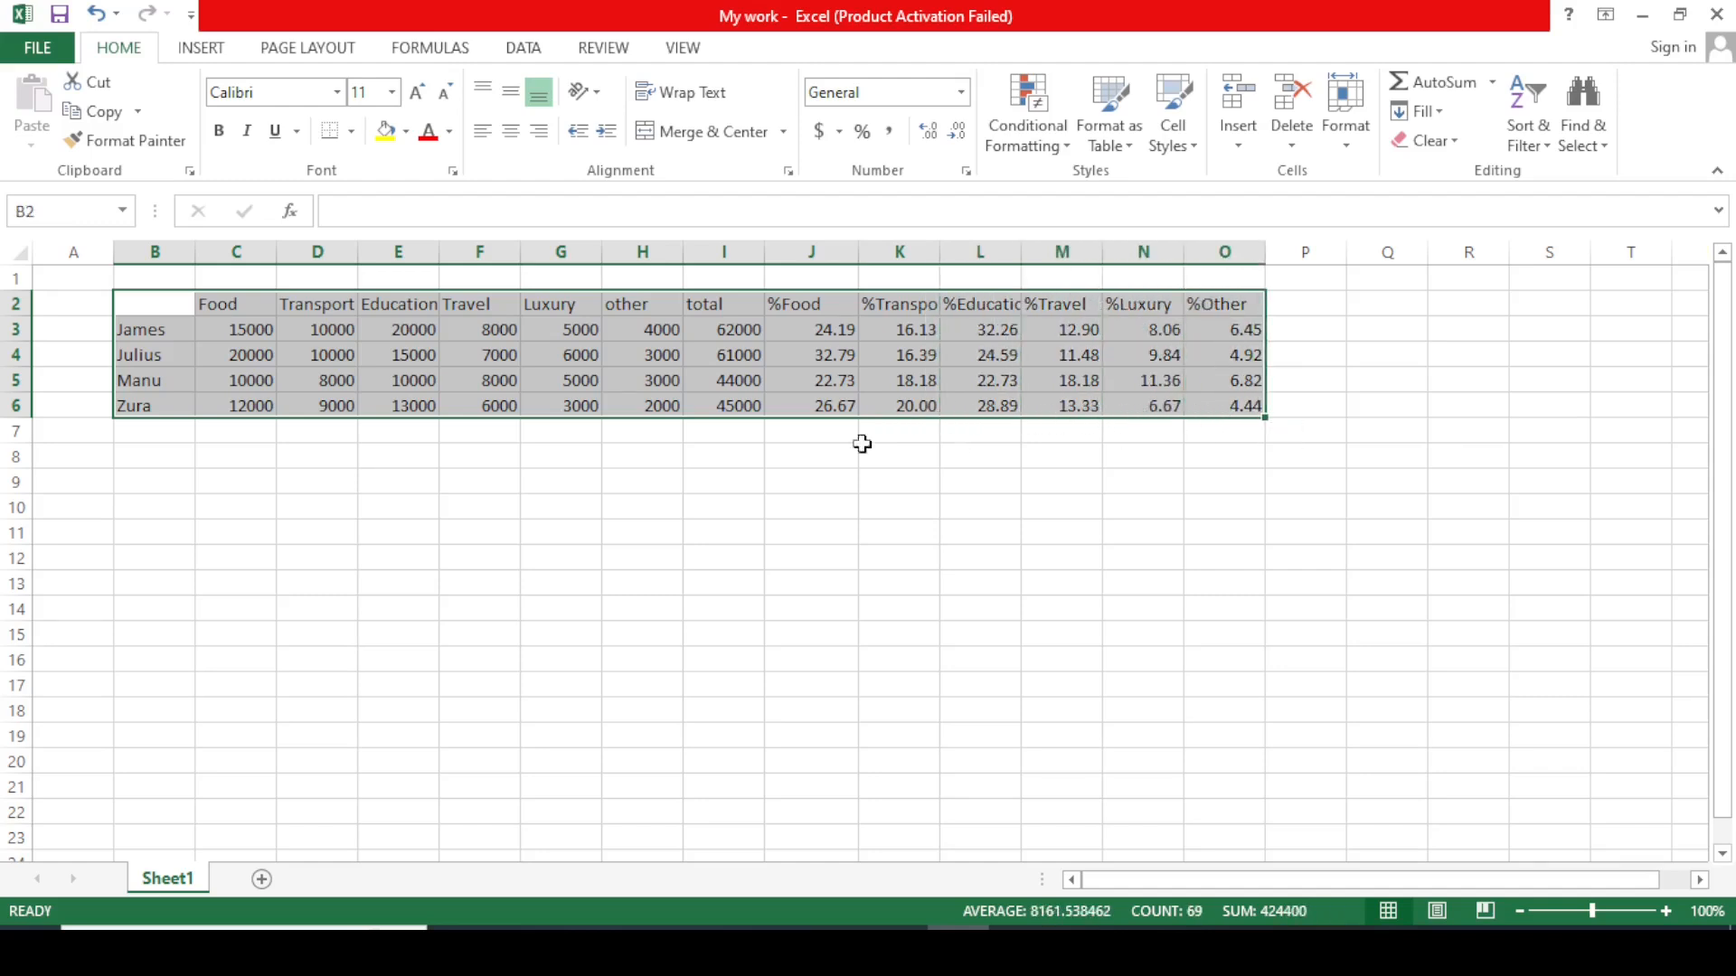
left_click(352, 132)
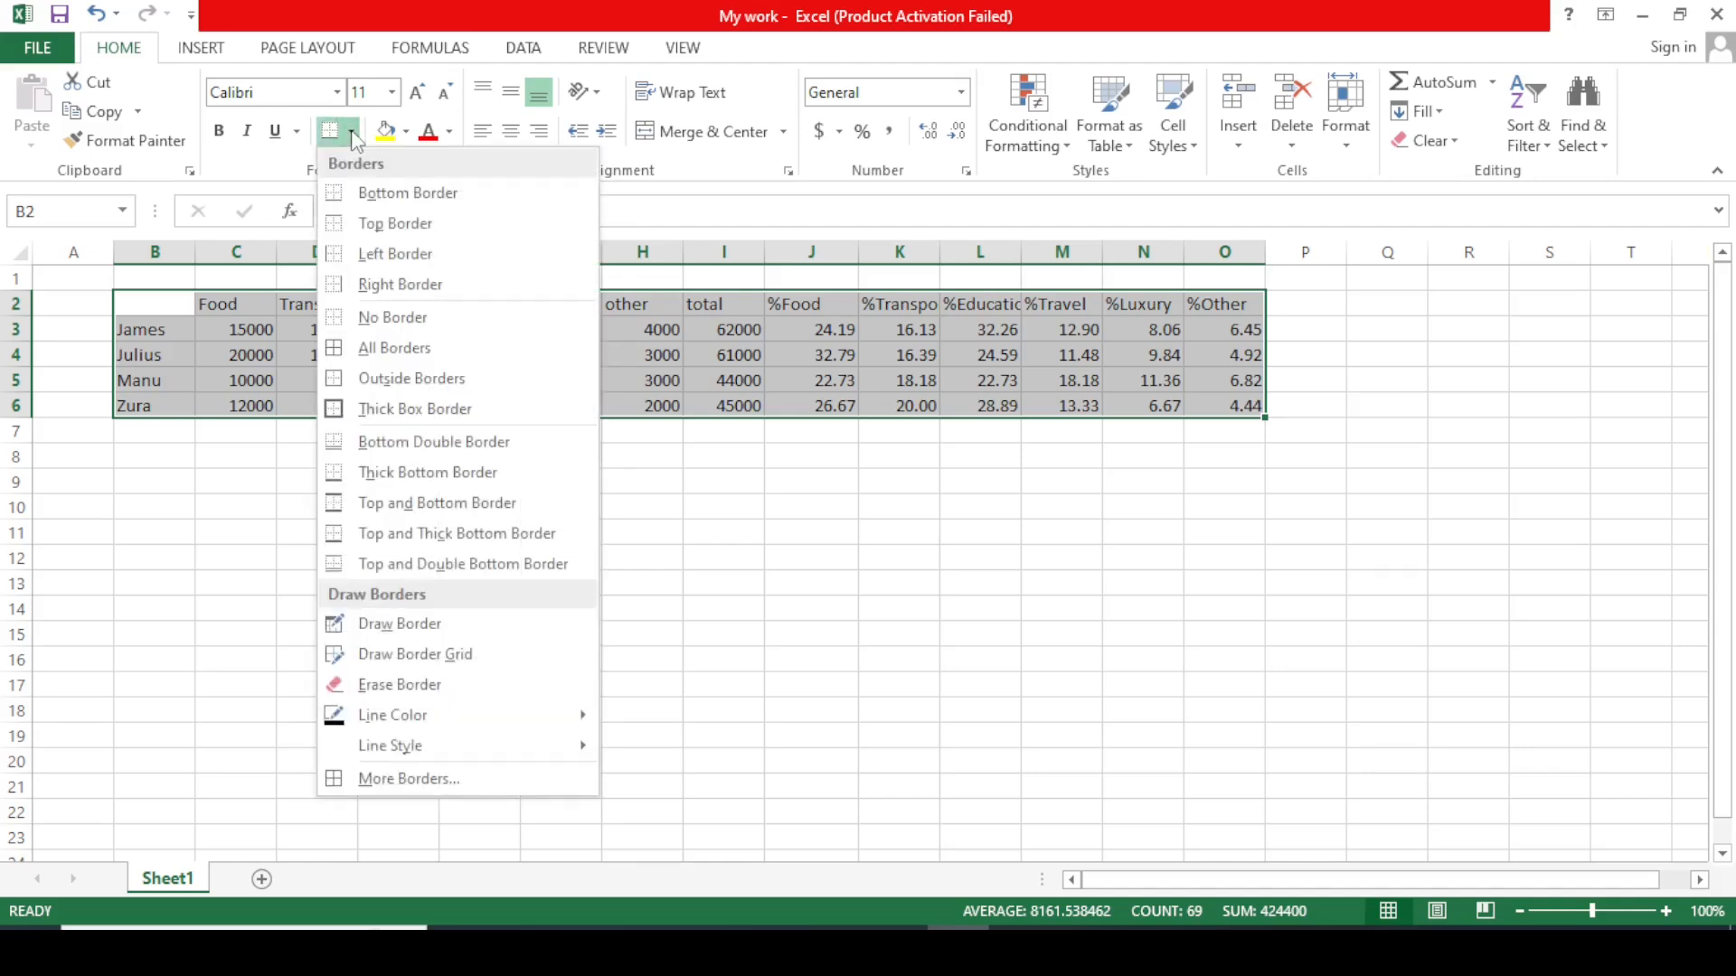
left_click(385, 349)
double_click(811, 532)
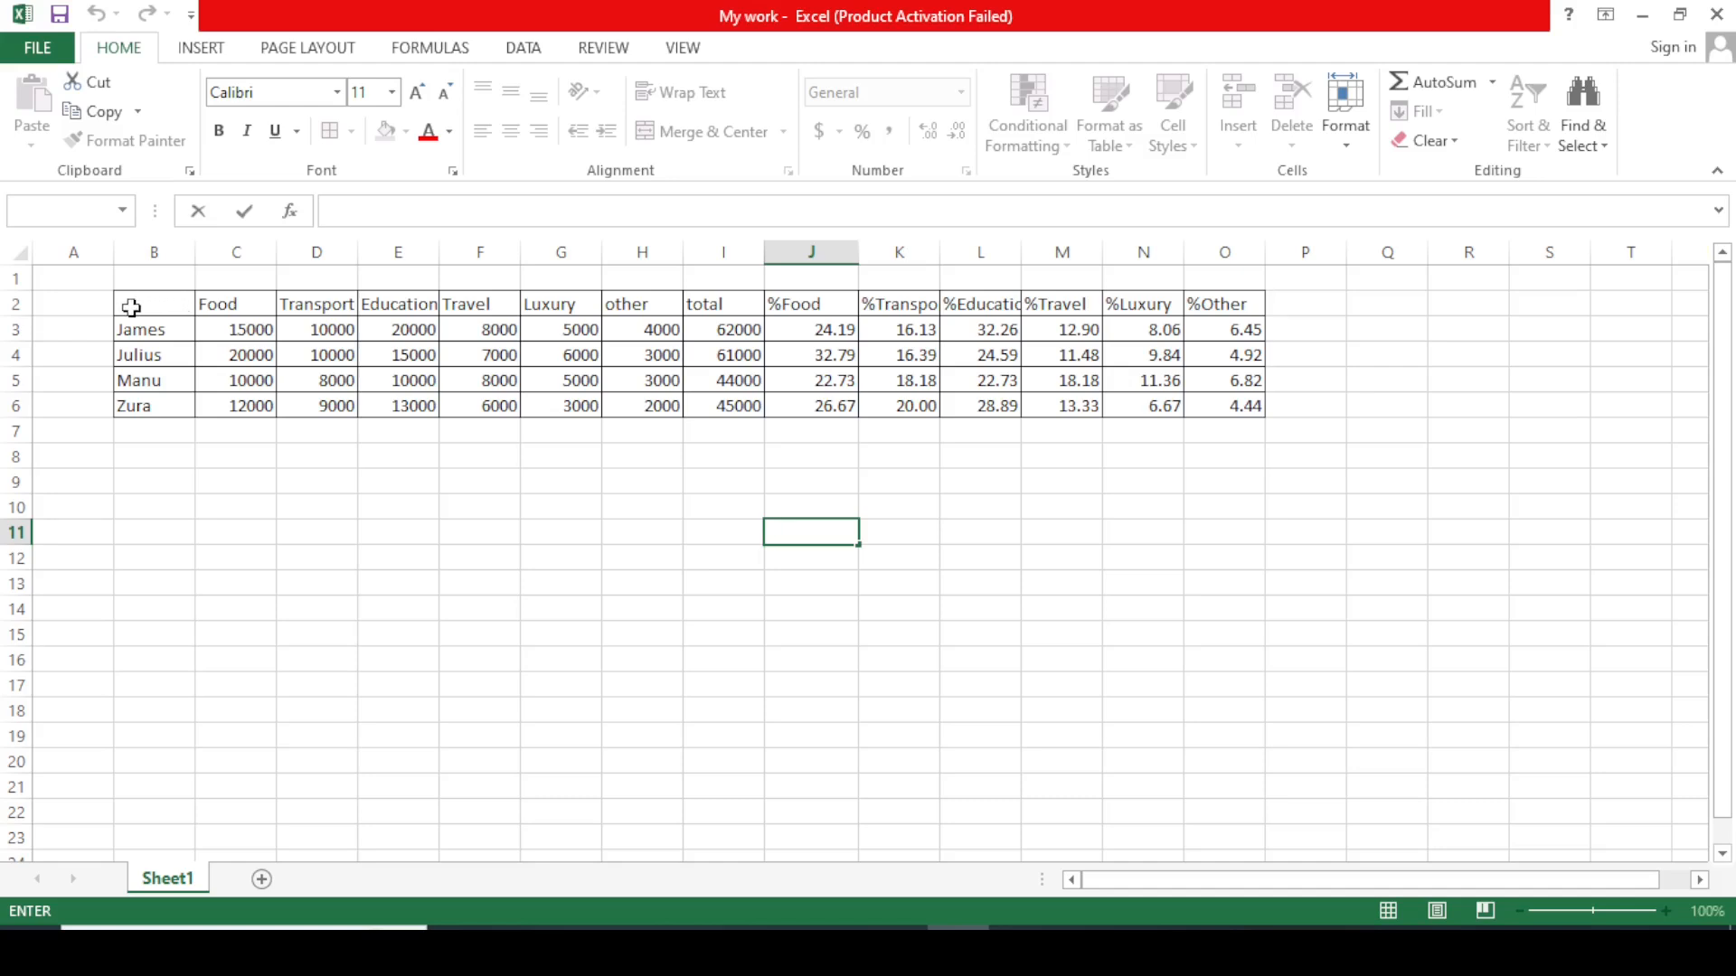
Set the font of B2:O6 to Times New Roman, size 12.
left_click_drag(132, 307, 1208, 406)
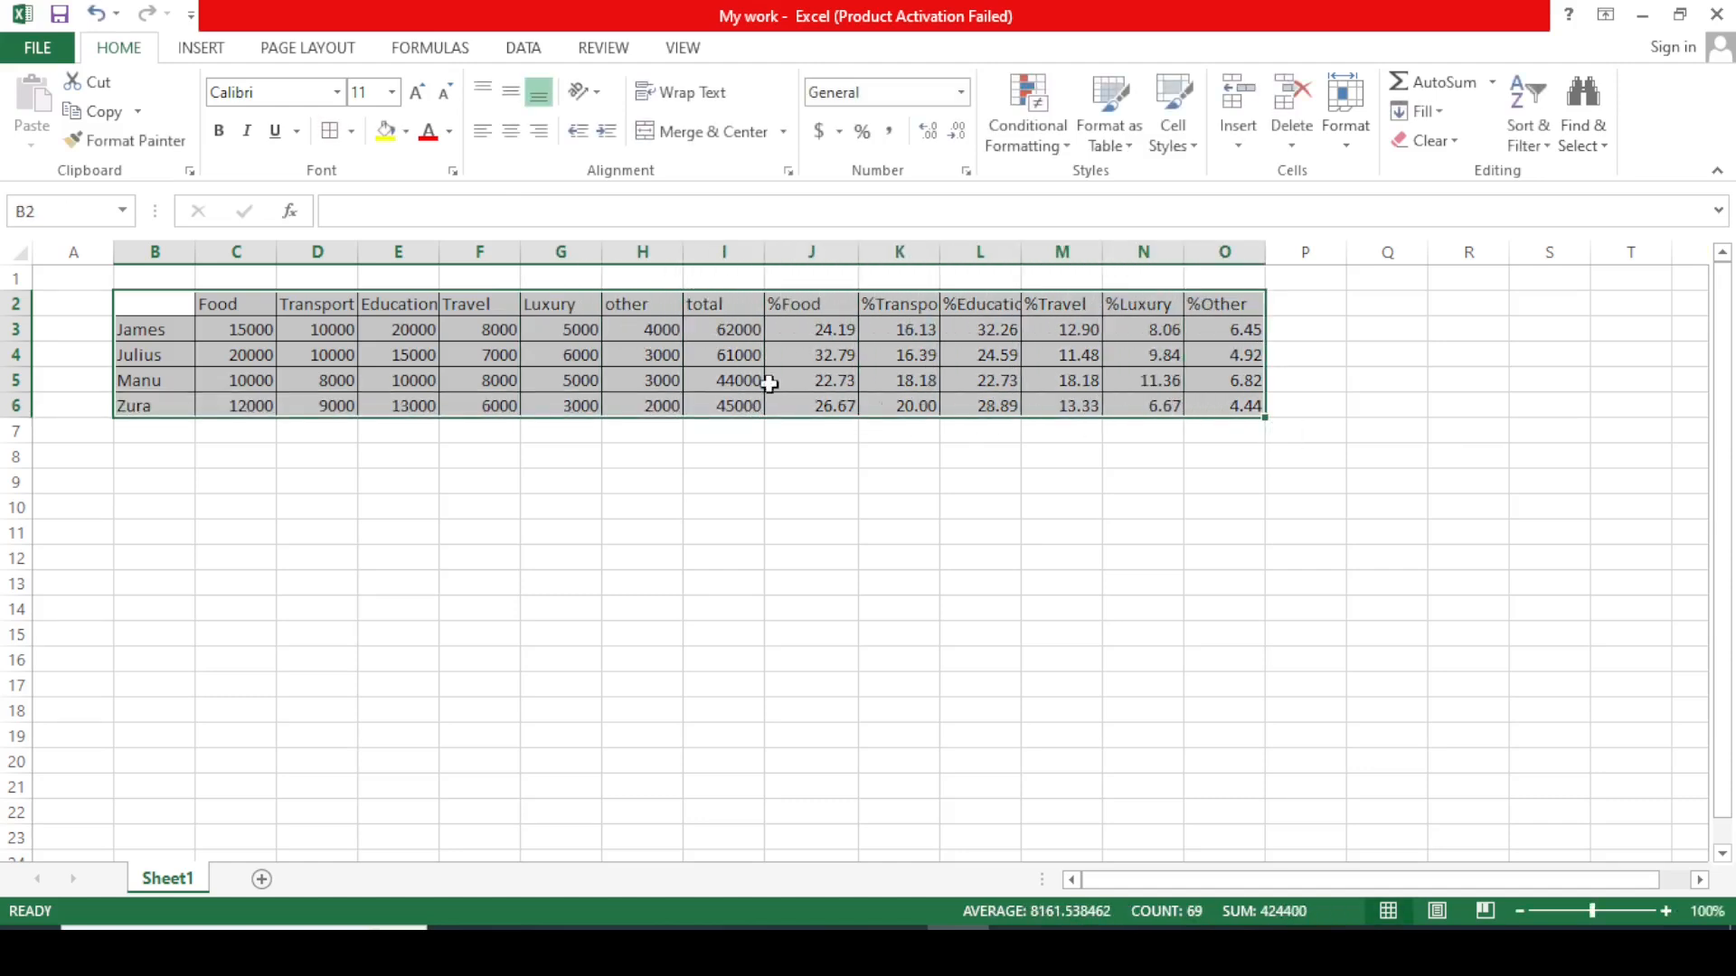
left_click(336, 92)
type("Times New Roma")
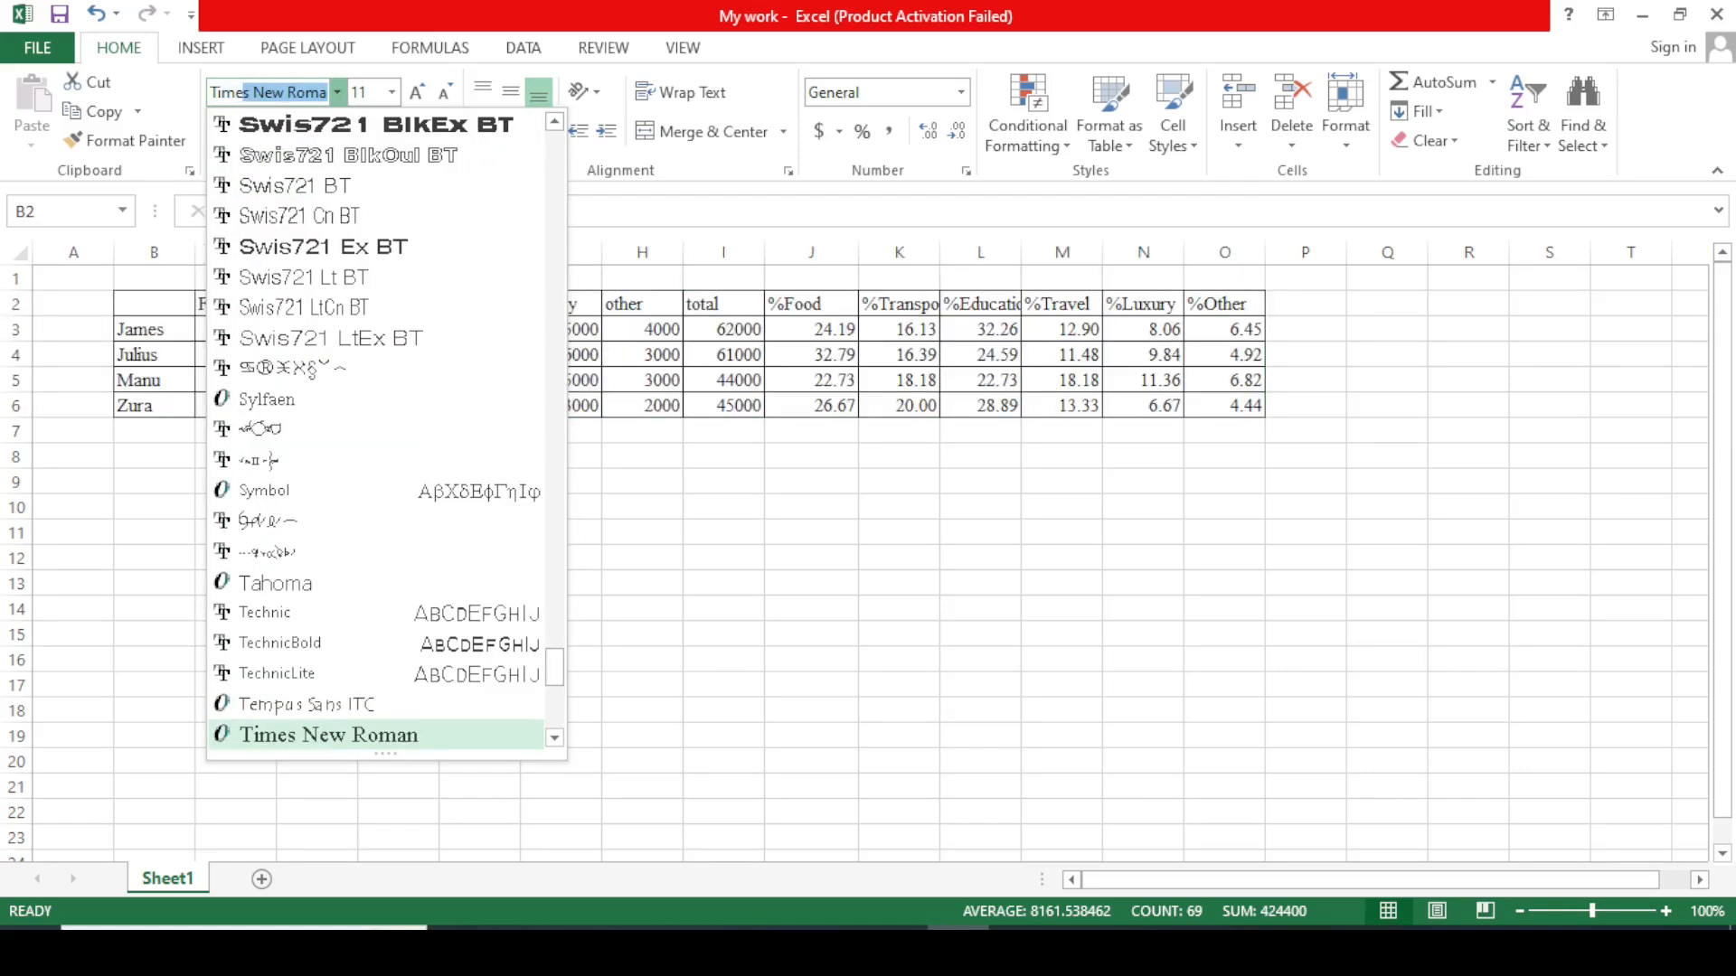
key("Return")
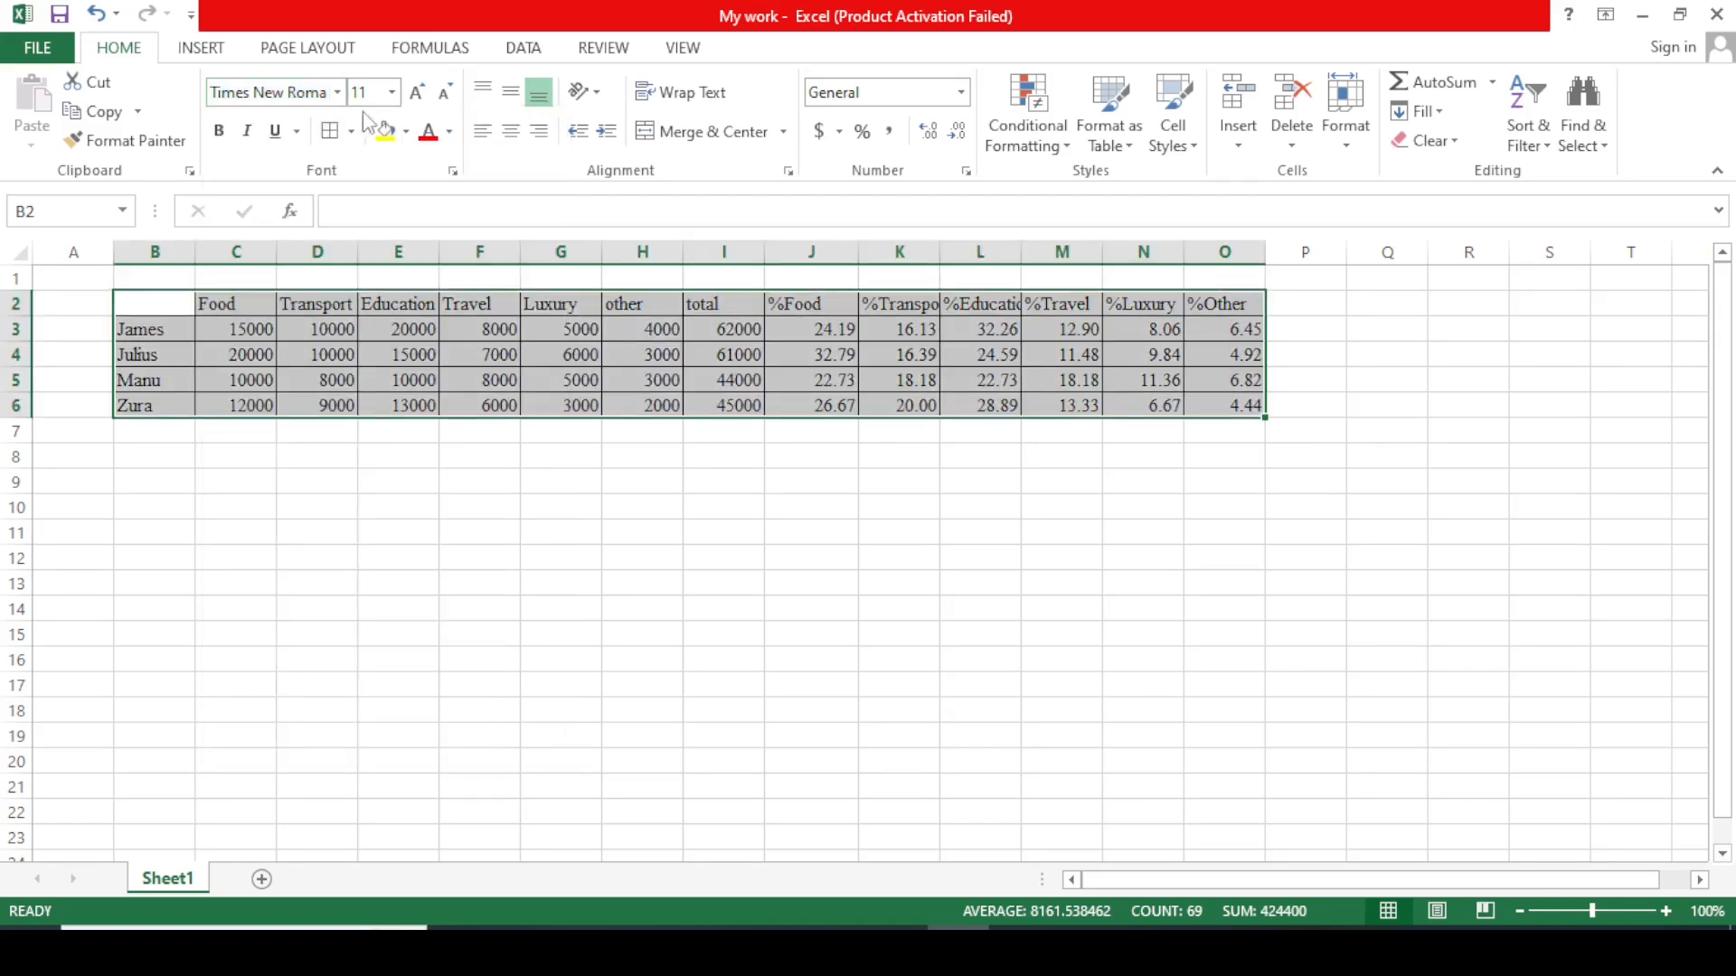
left_click(392, 91)
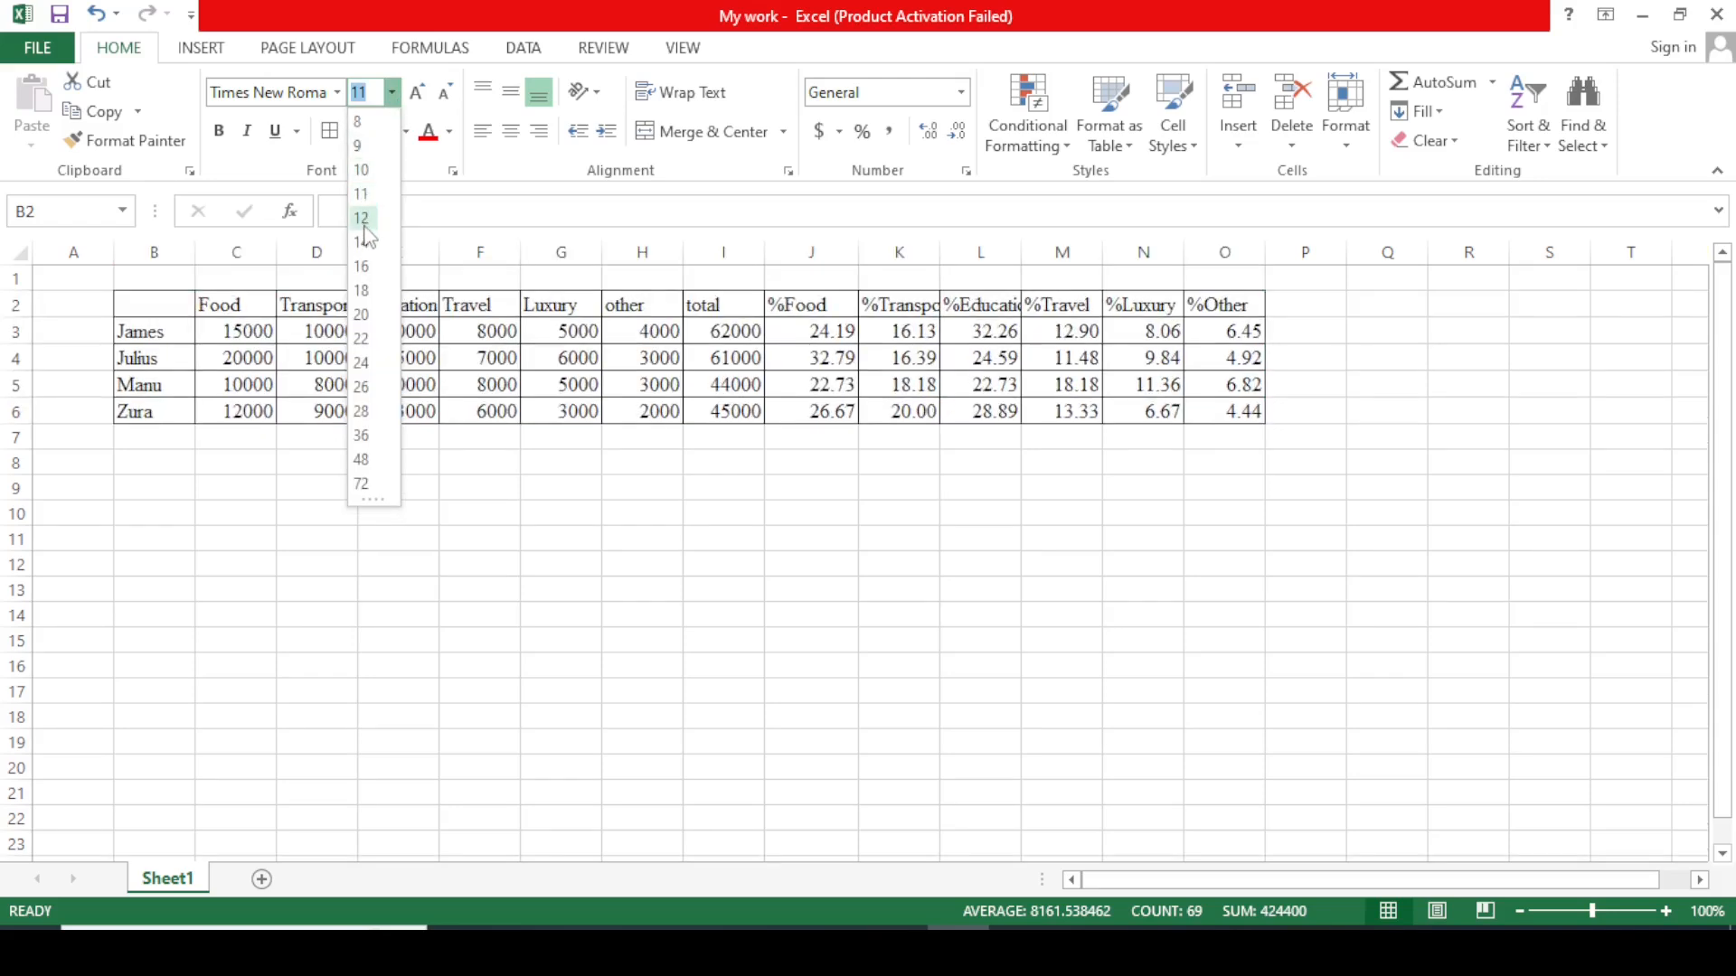
left_click(363, 221)
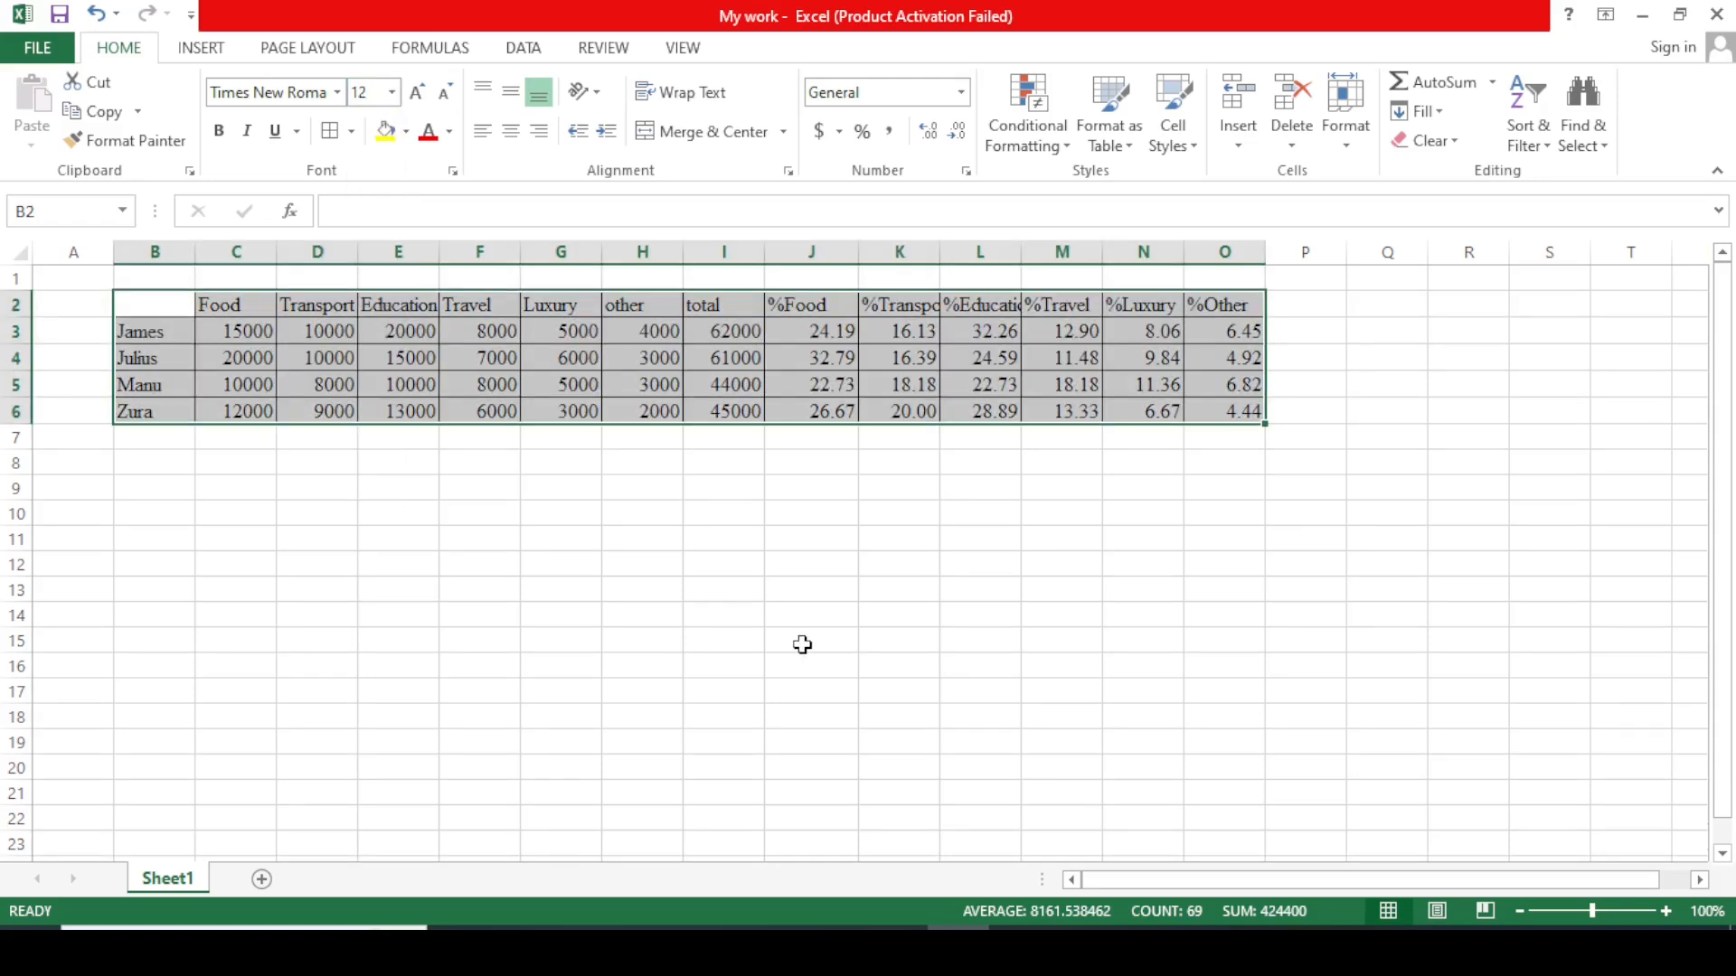
left_click(985, 607)
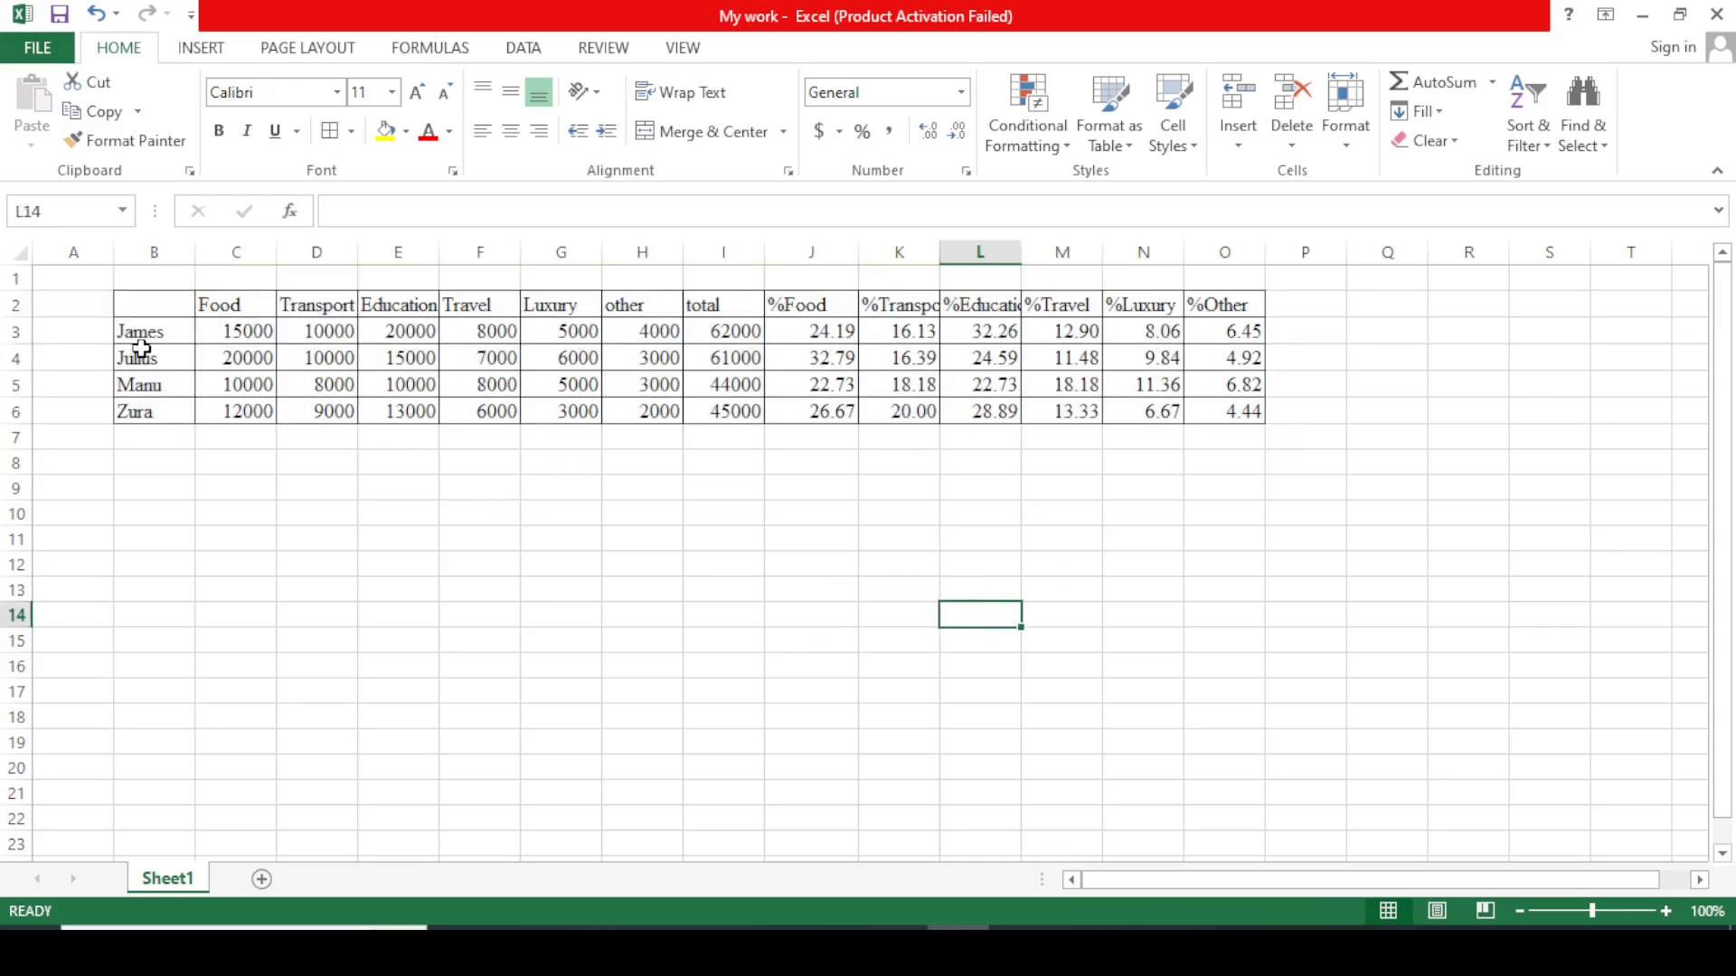
left_click_drag(125, 306, 1221, 409)
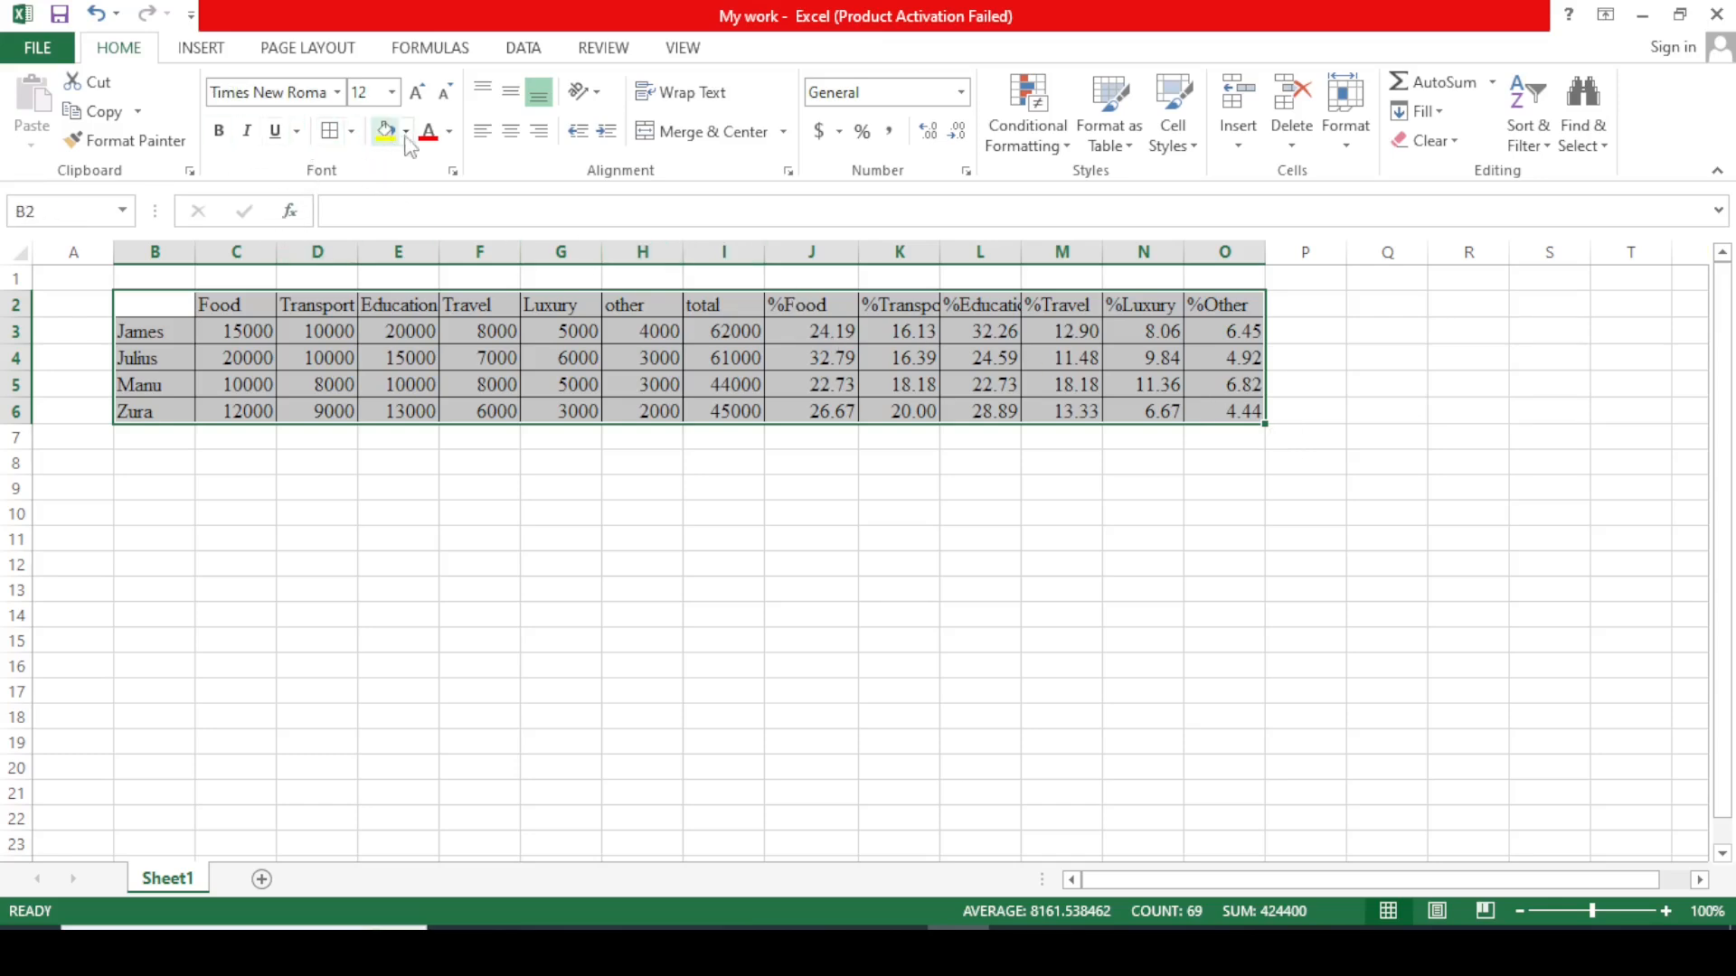
left_click(351, 133)
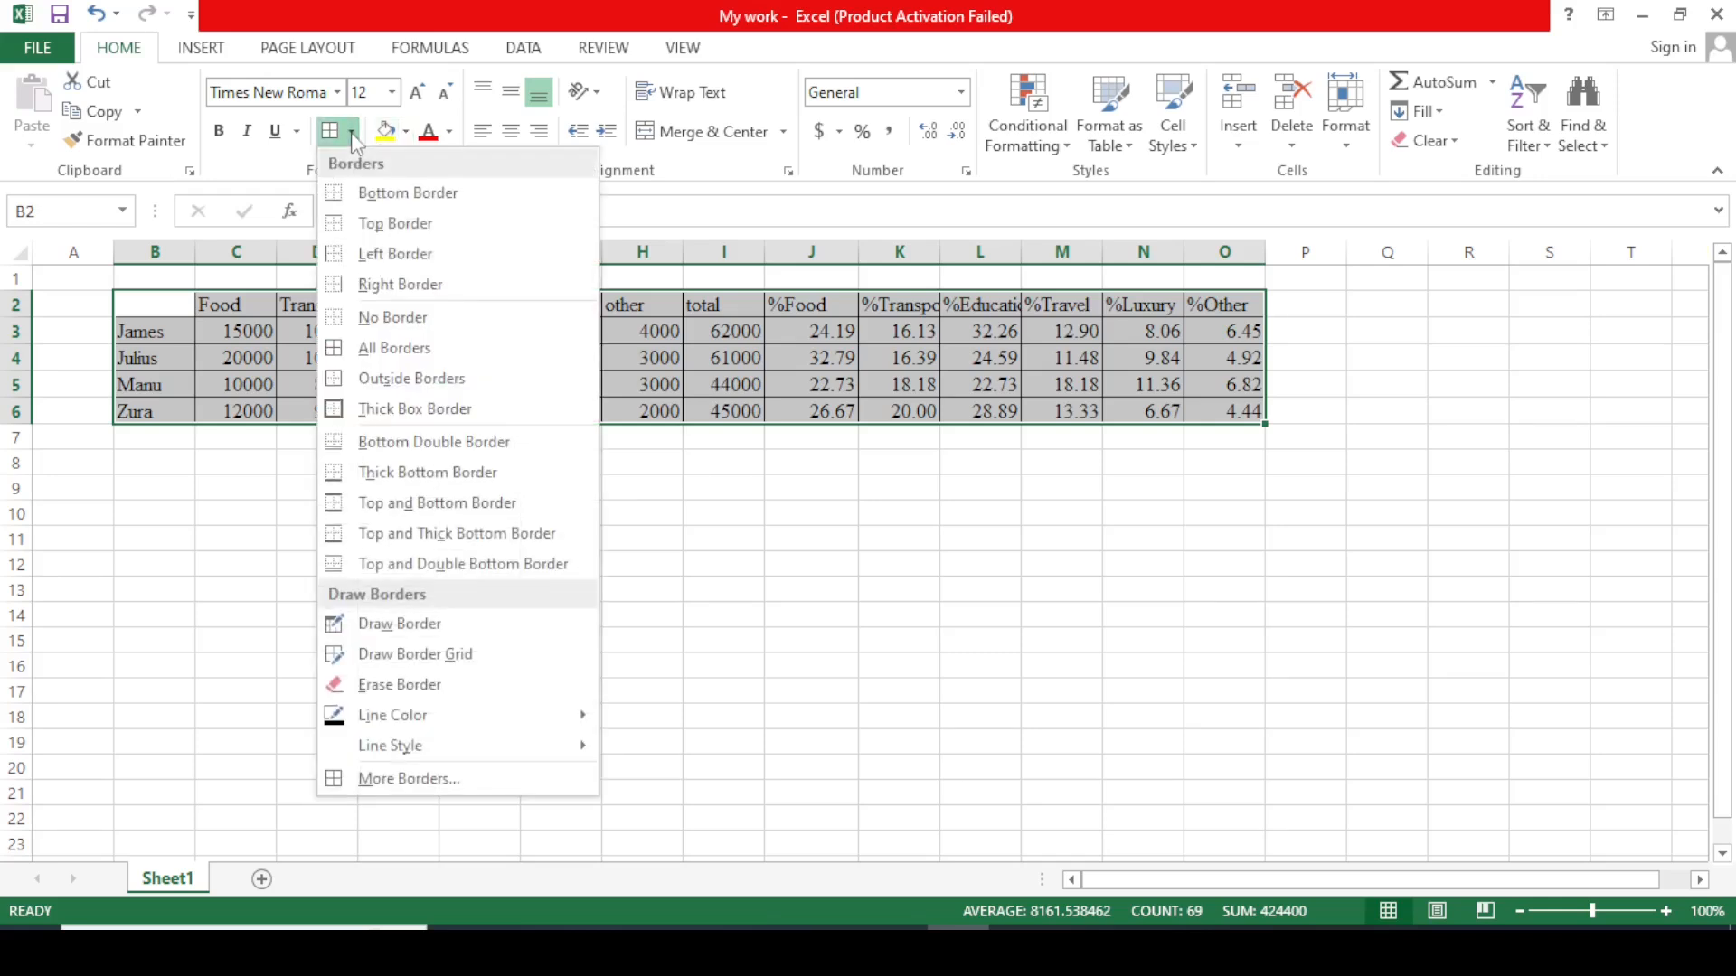
left_click(416, 412)
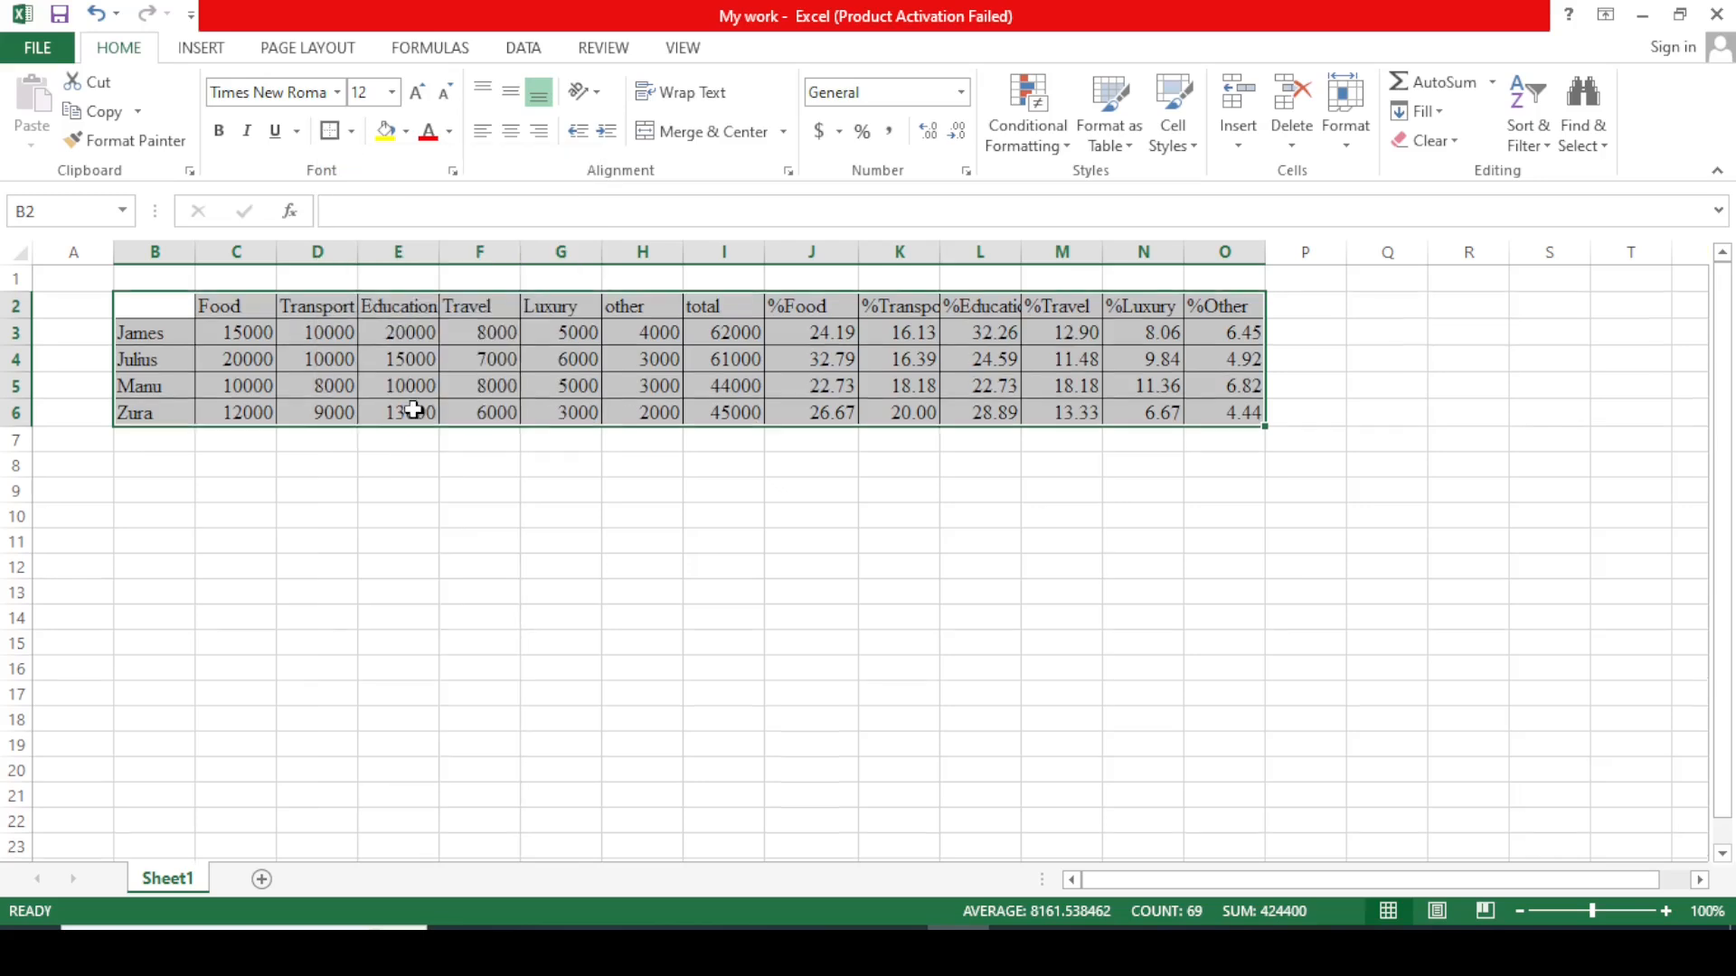
left_click(1042, 562)
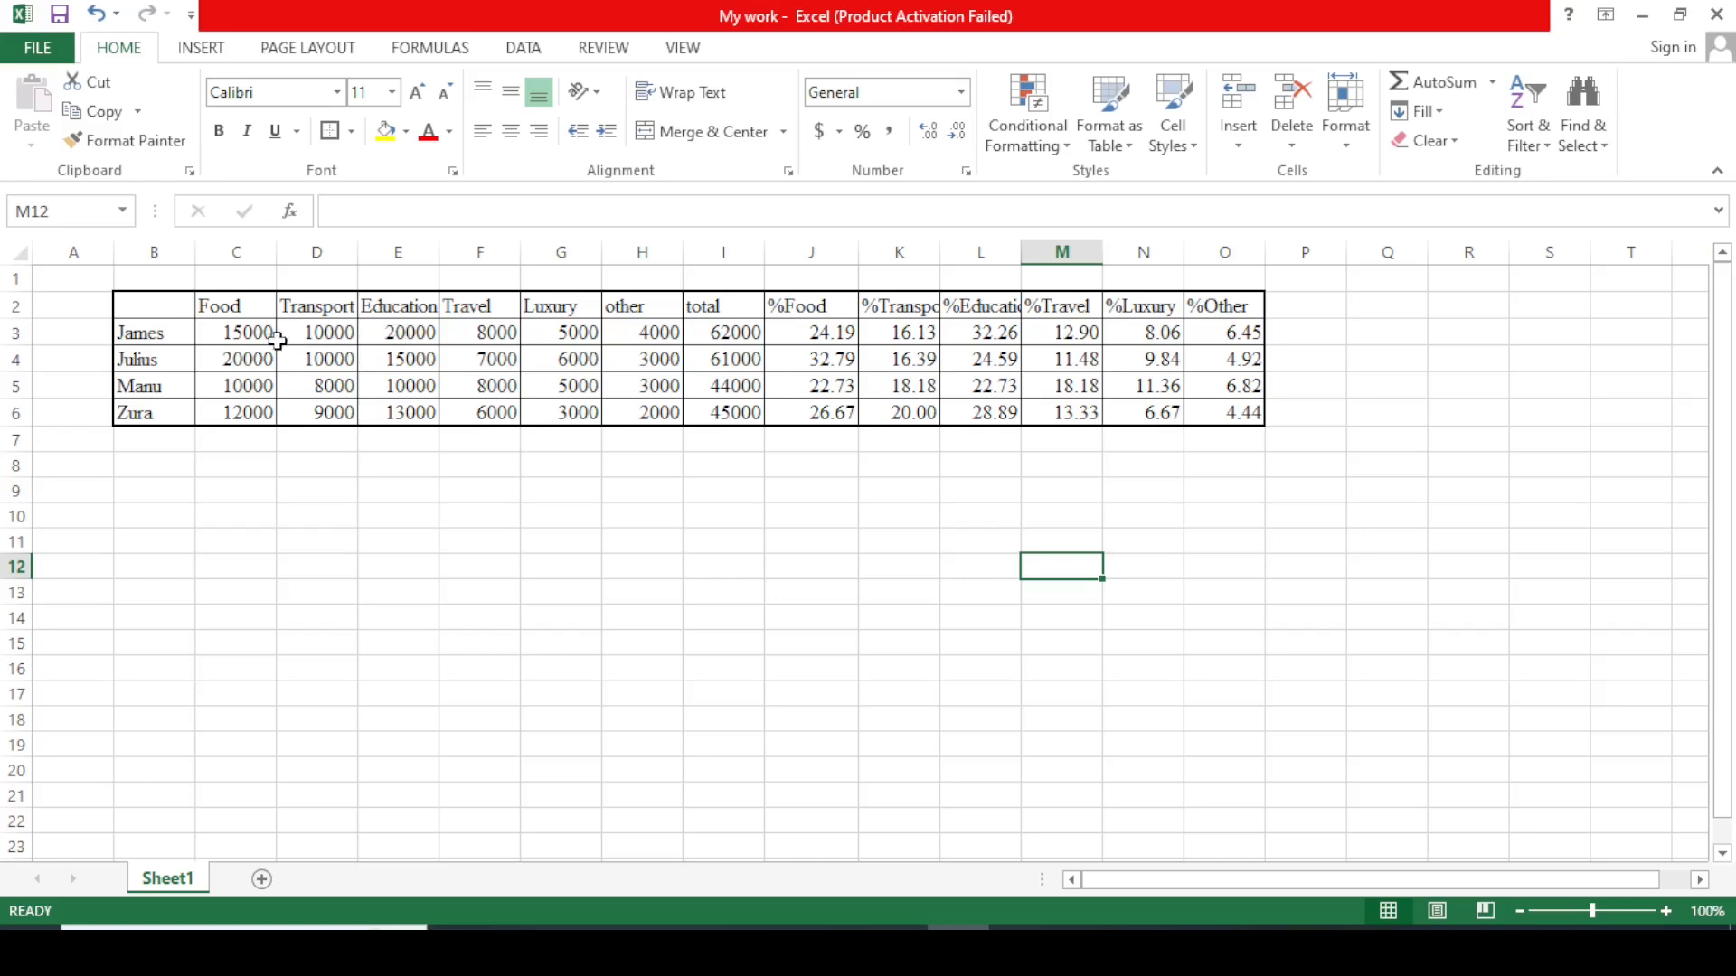
left_click_drag(145, 304, 1211, 302)
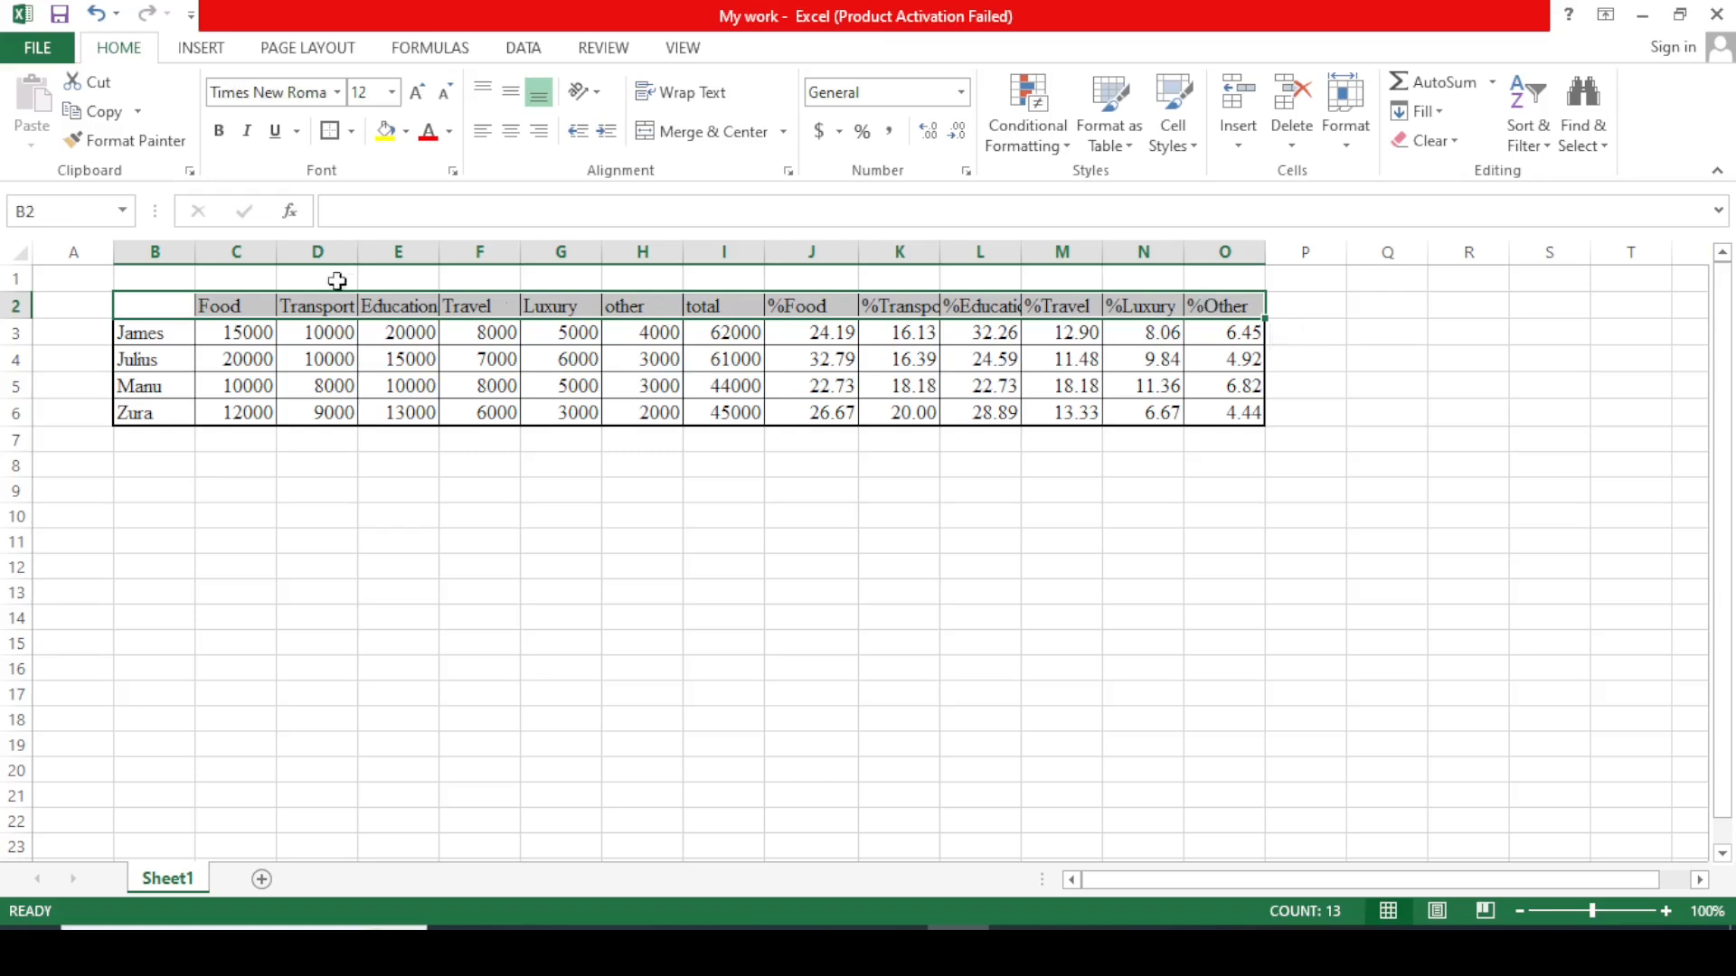
left_click(335, 140)
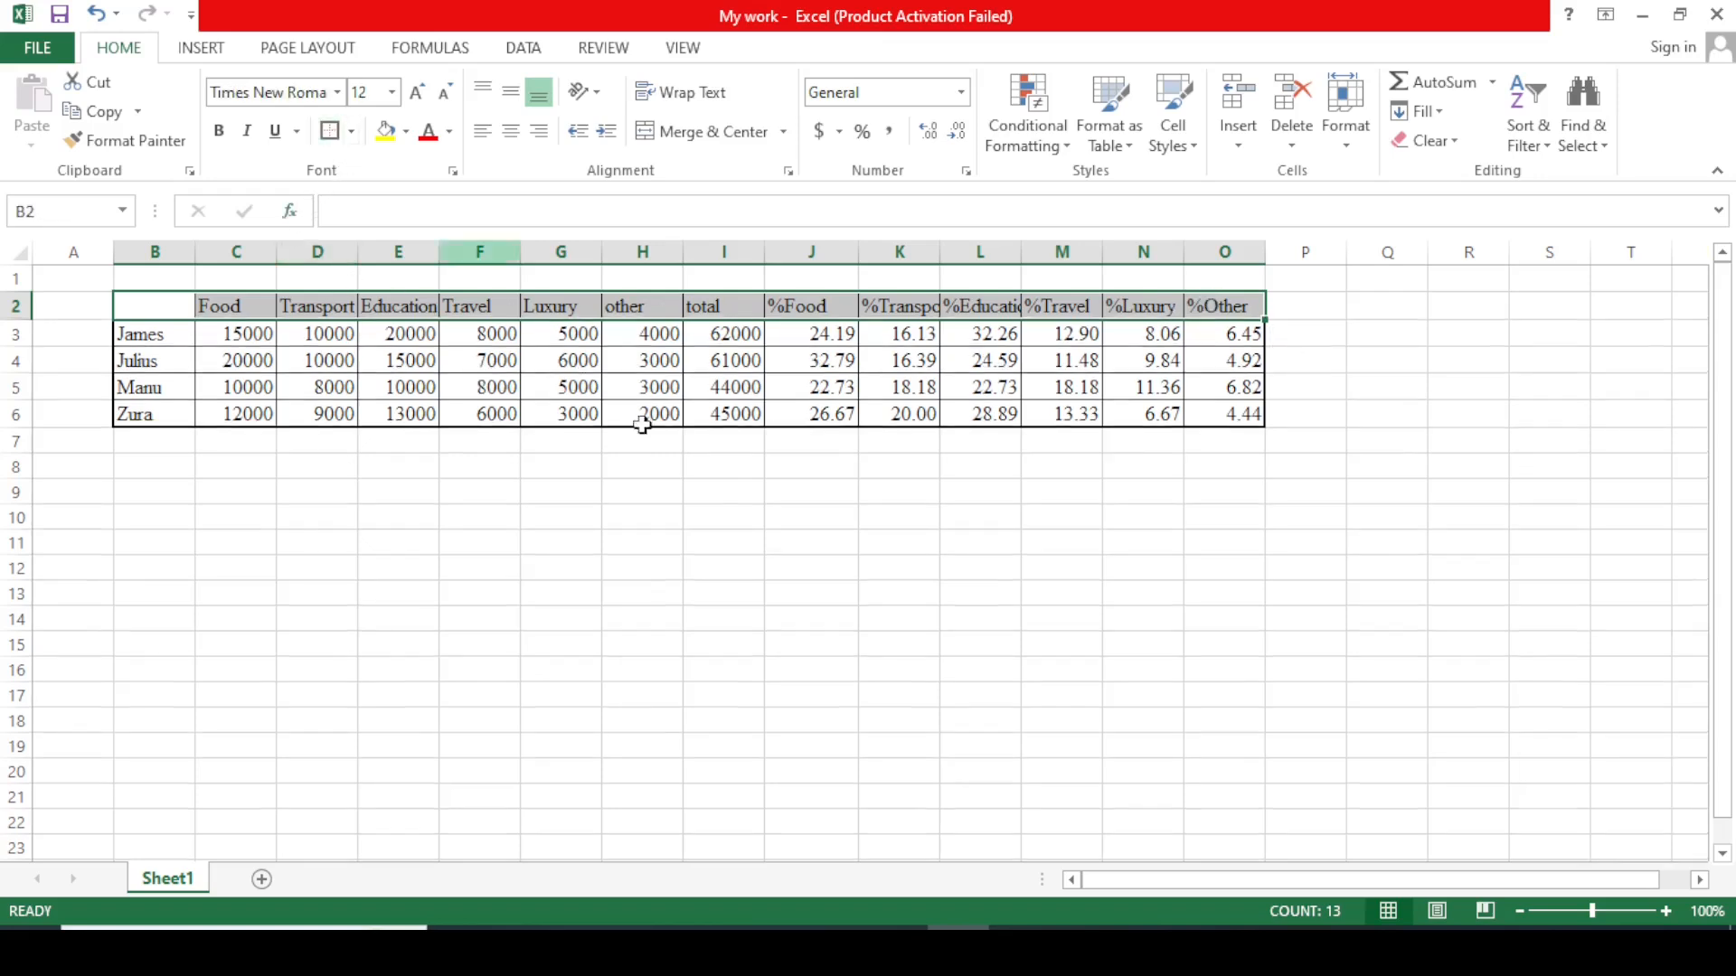
left_click(723, 516)
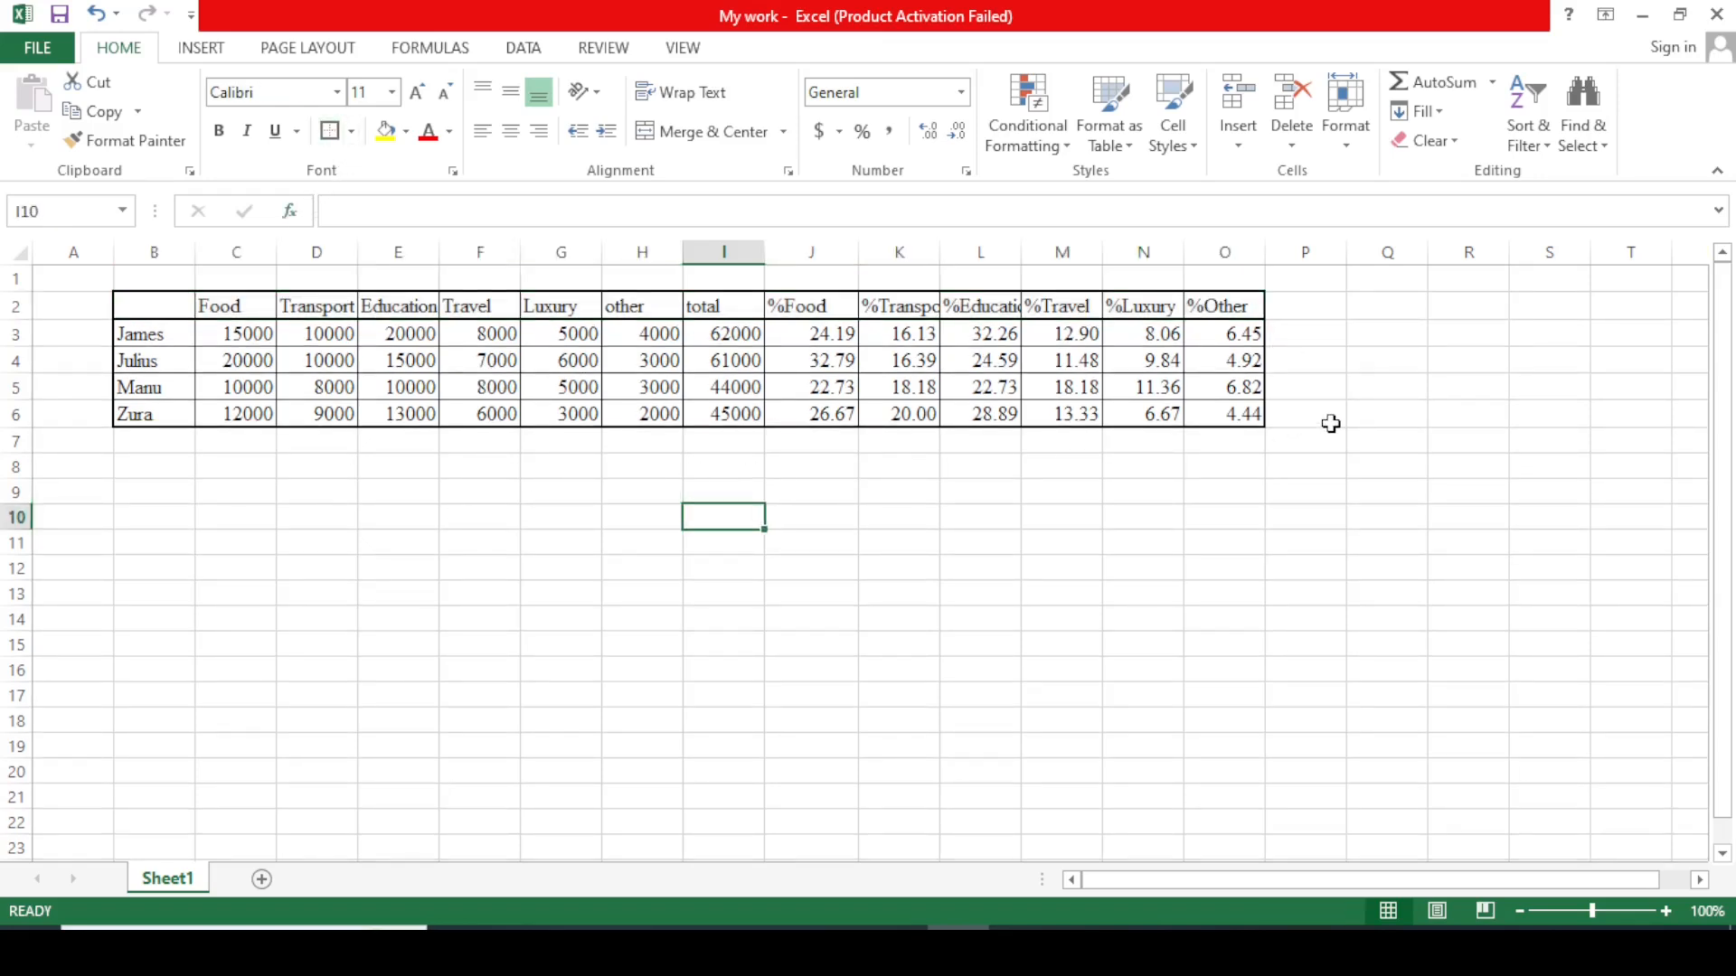
left_click(1327, 420)
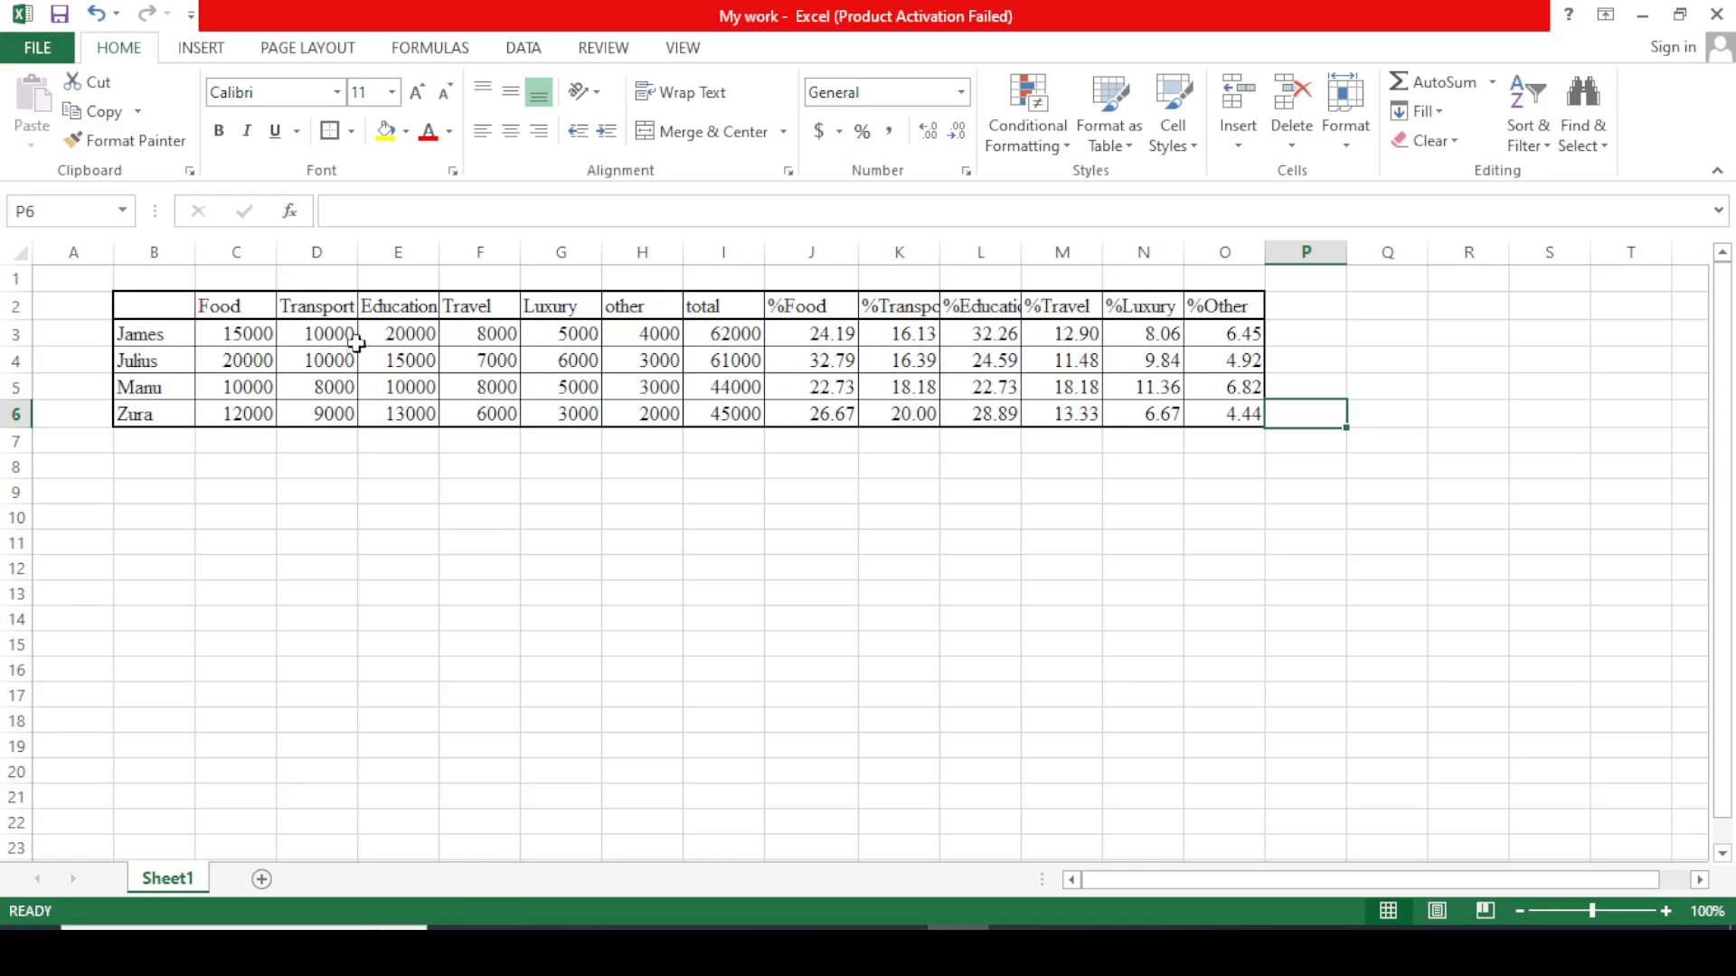
left_click(321, 253)
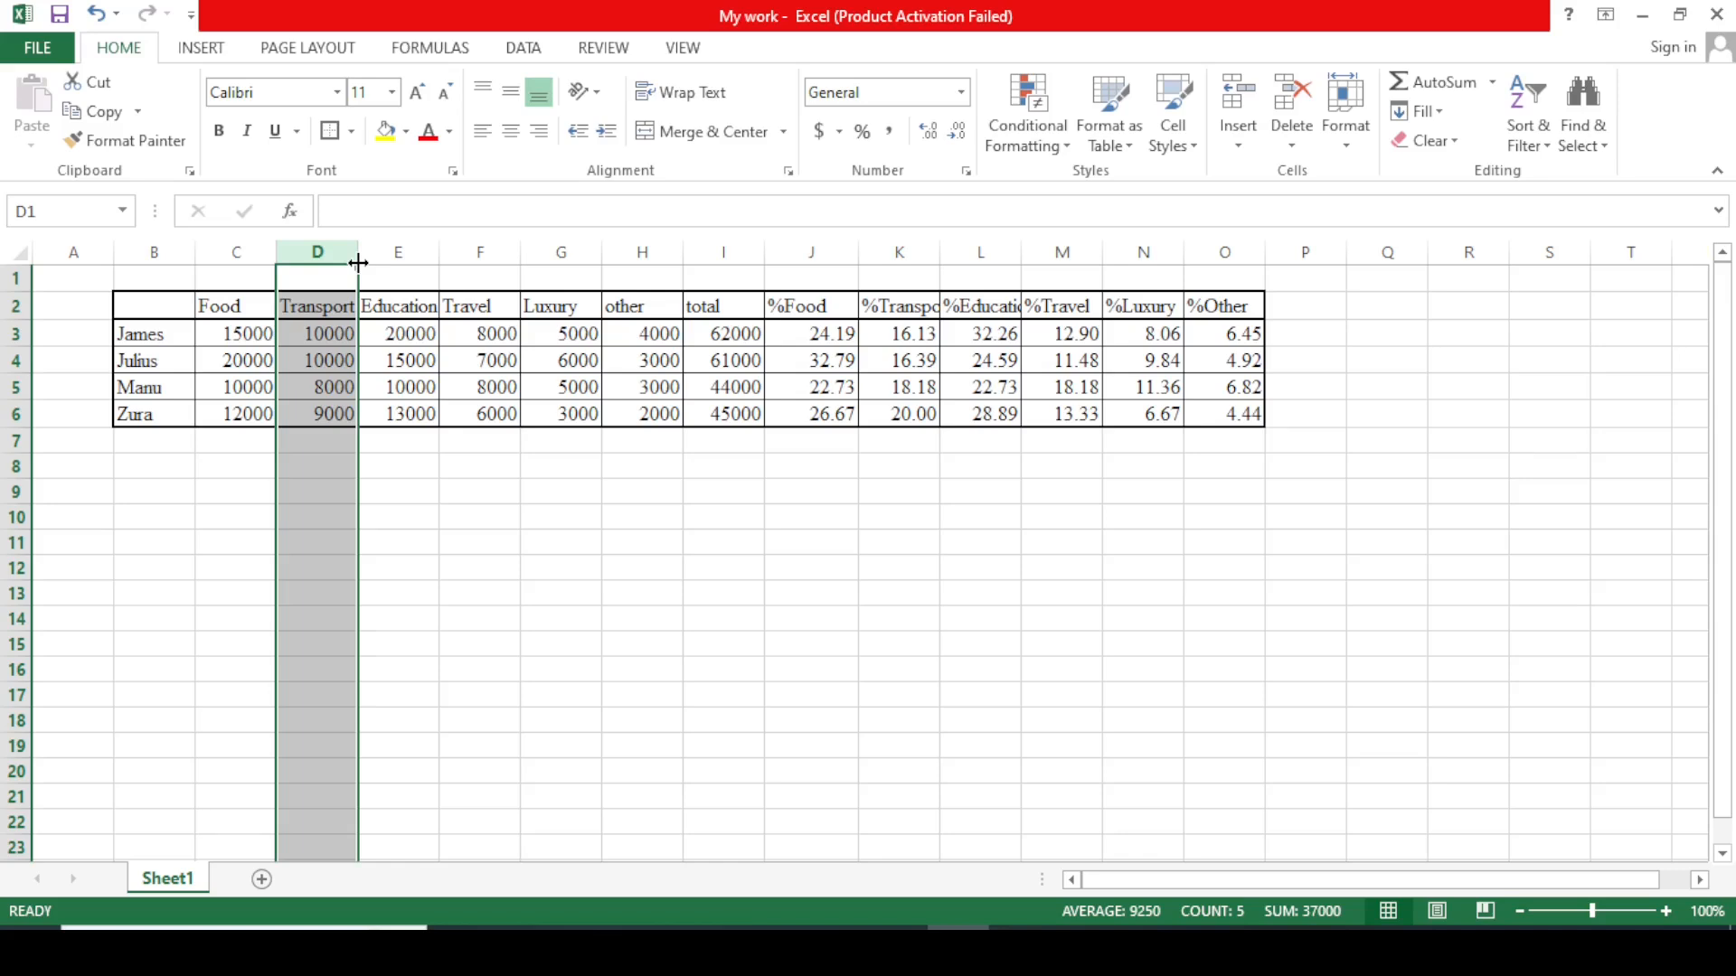
AutoFit the widths of the Transport and Education columns D and E.
double_click(358, 262)
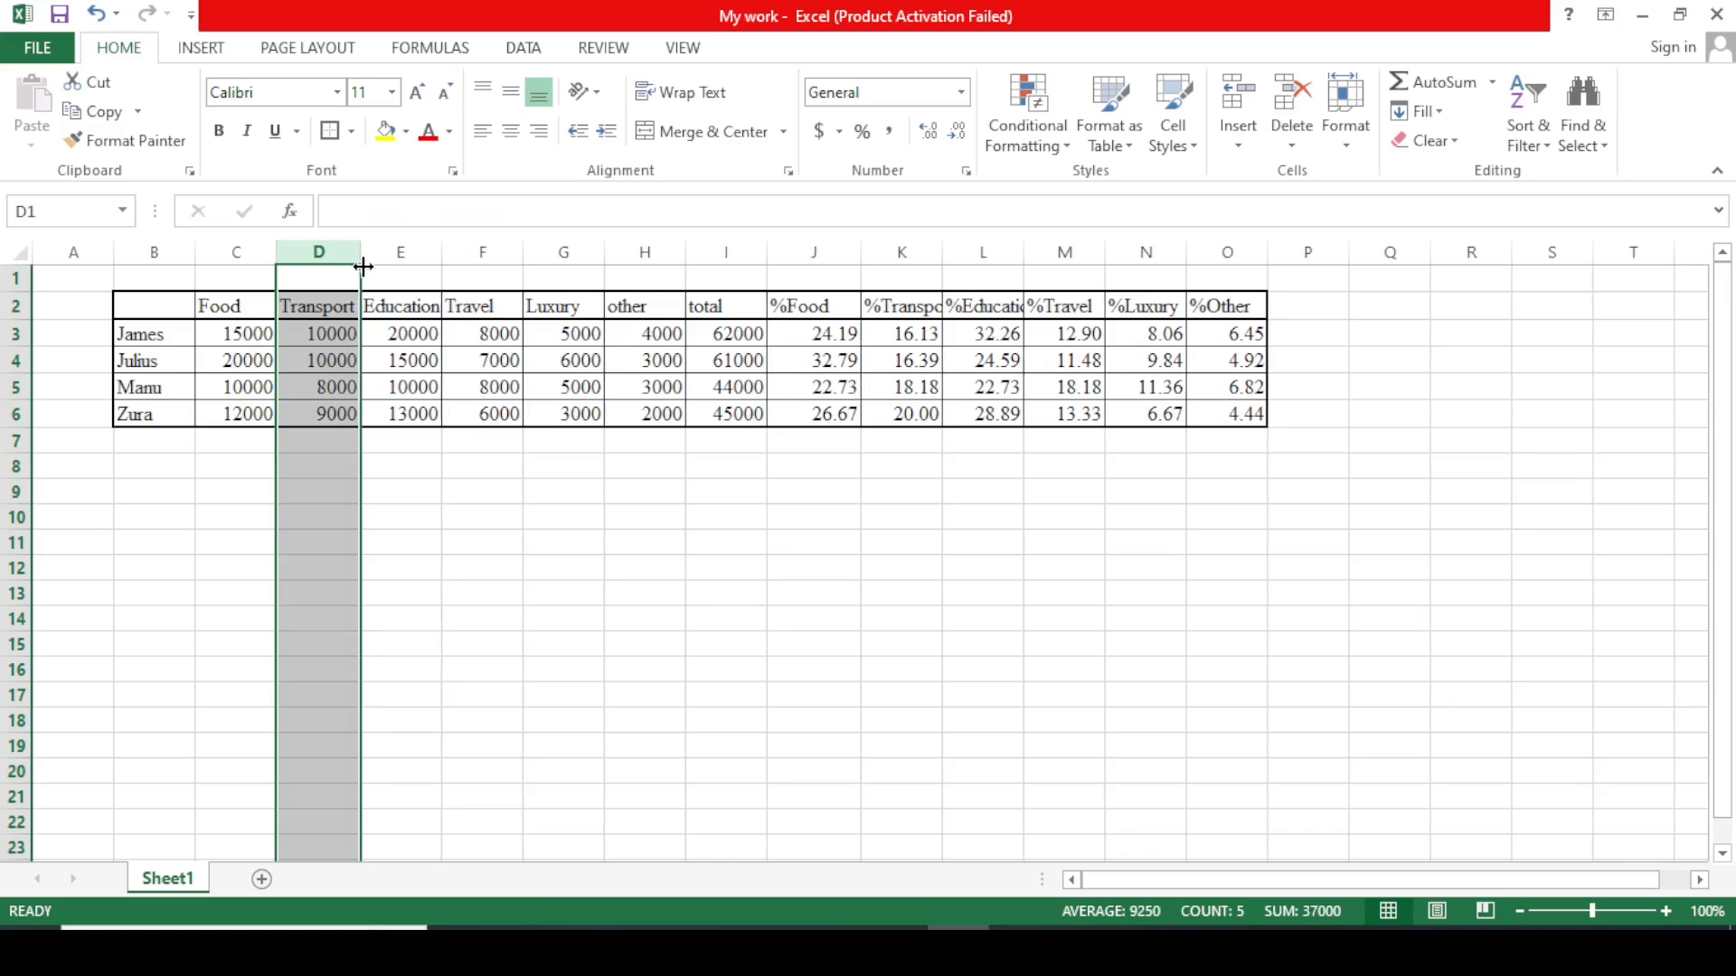
left_click(498, 459)
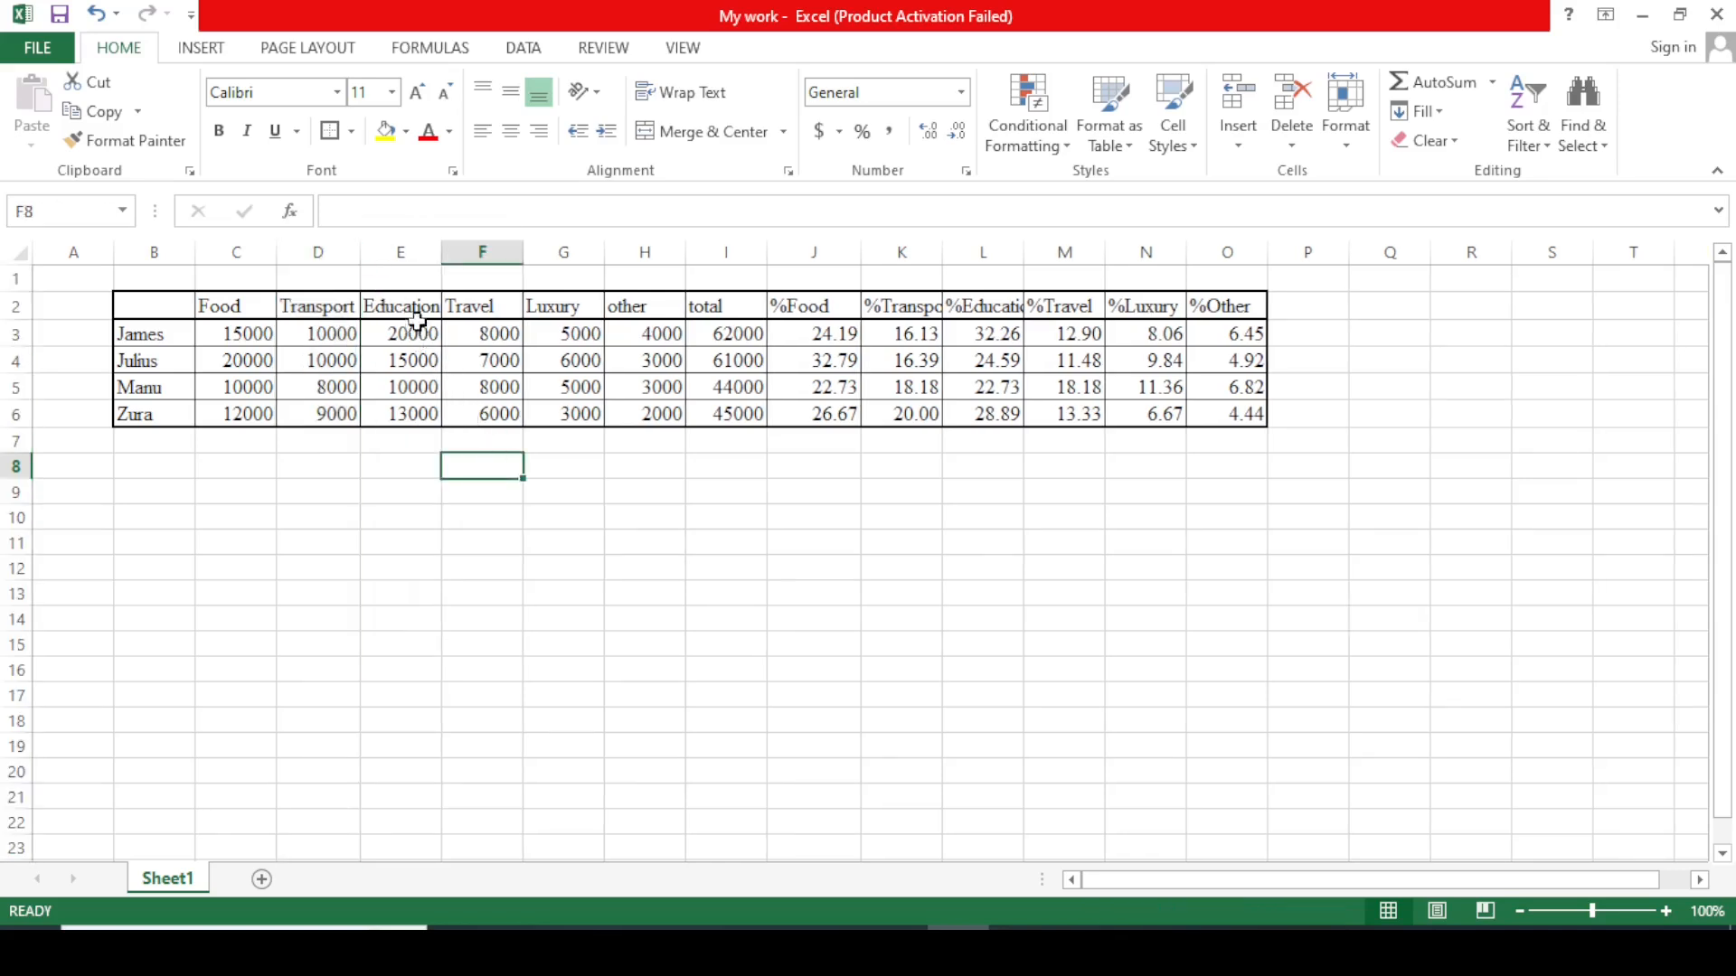
left_click(416, 257)
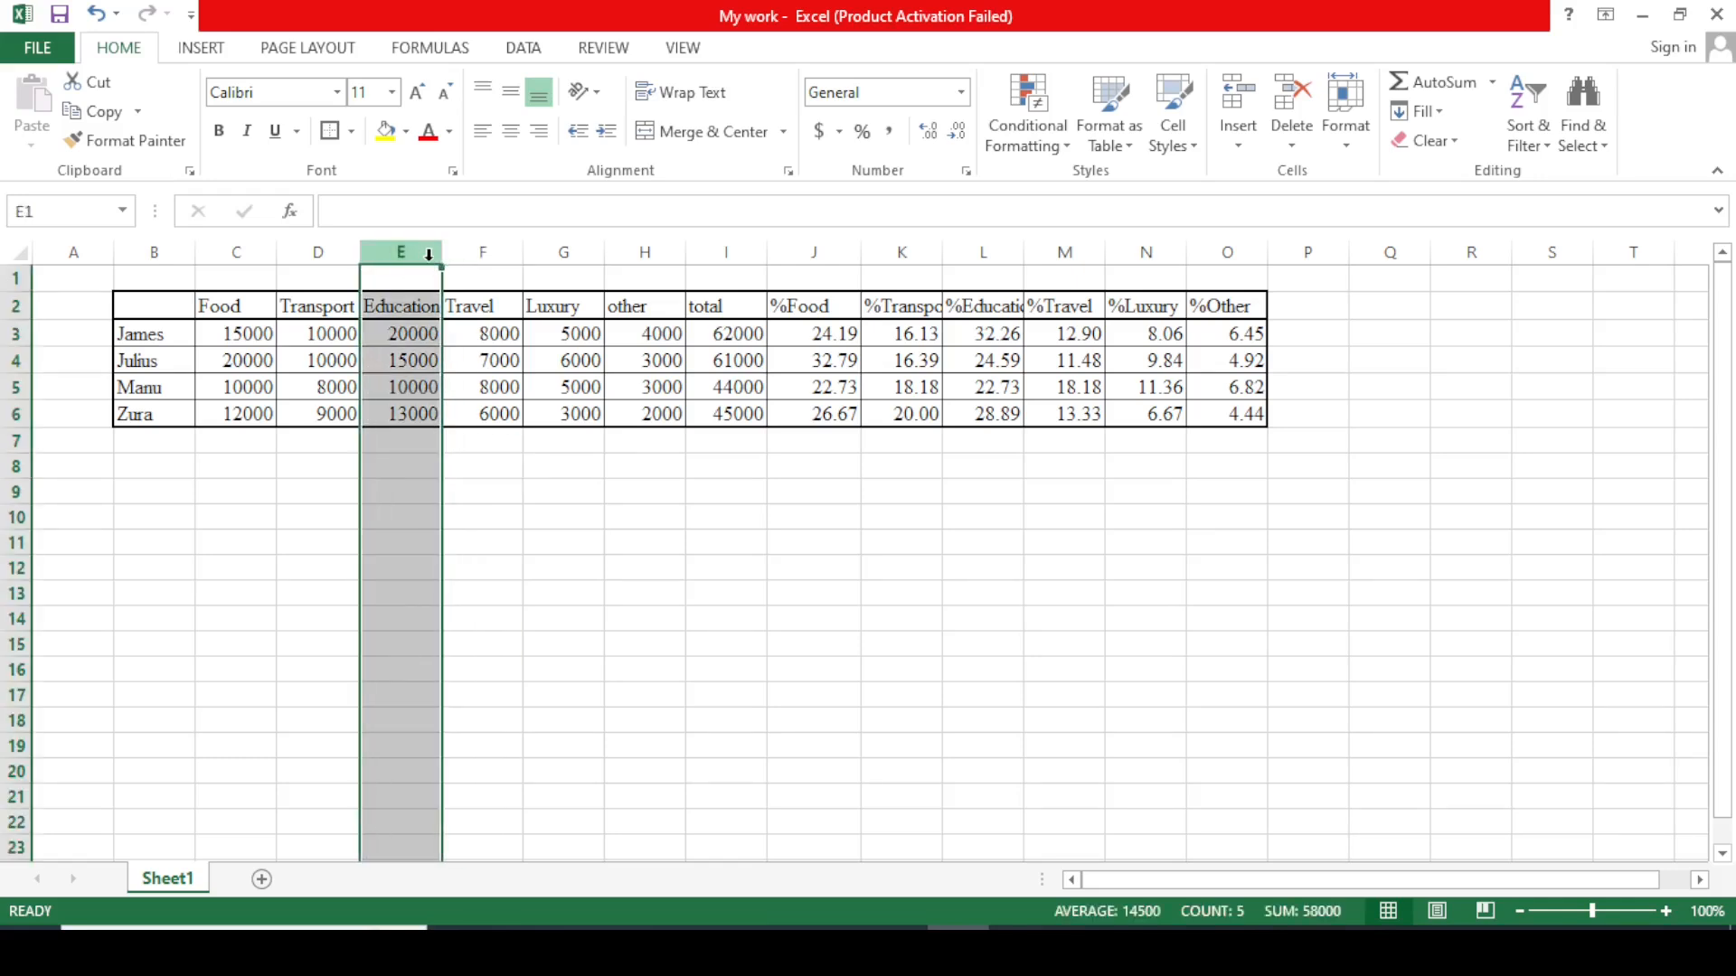
double_click(442, 261)
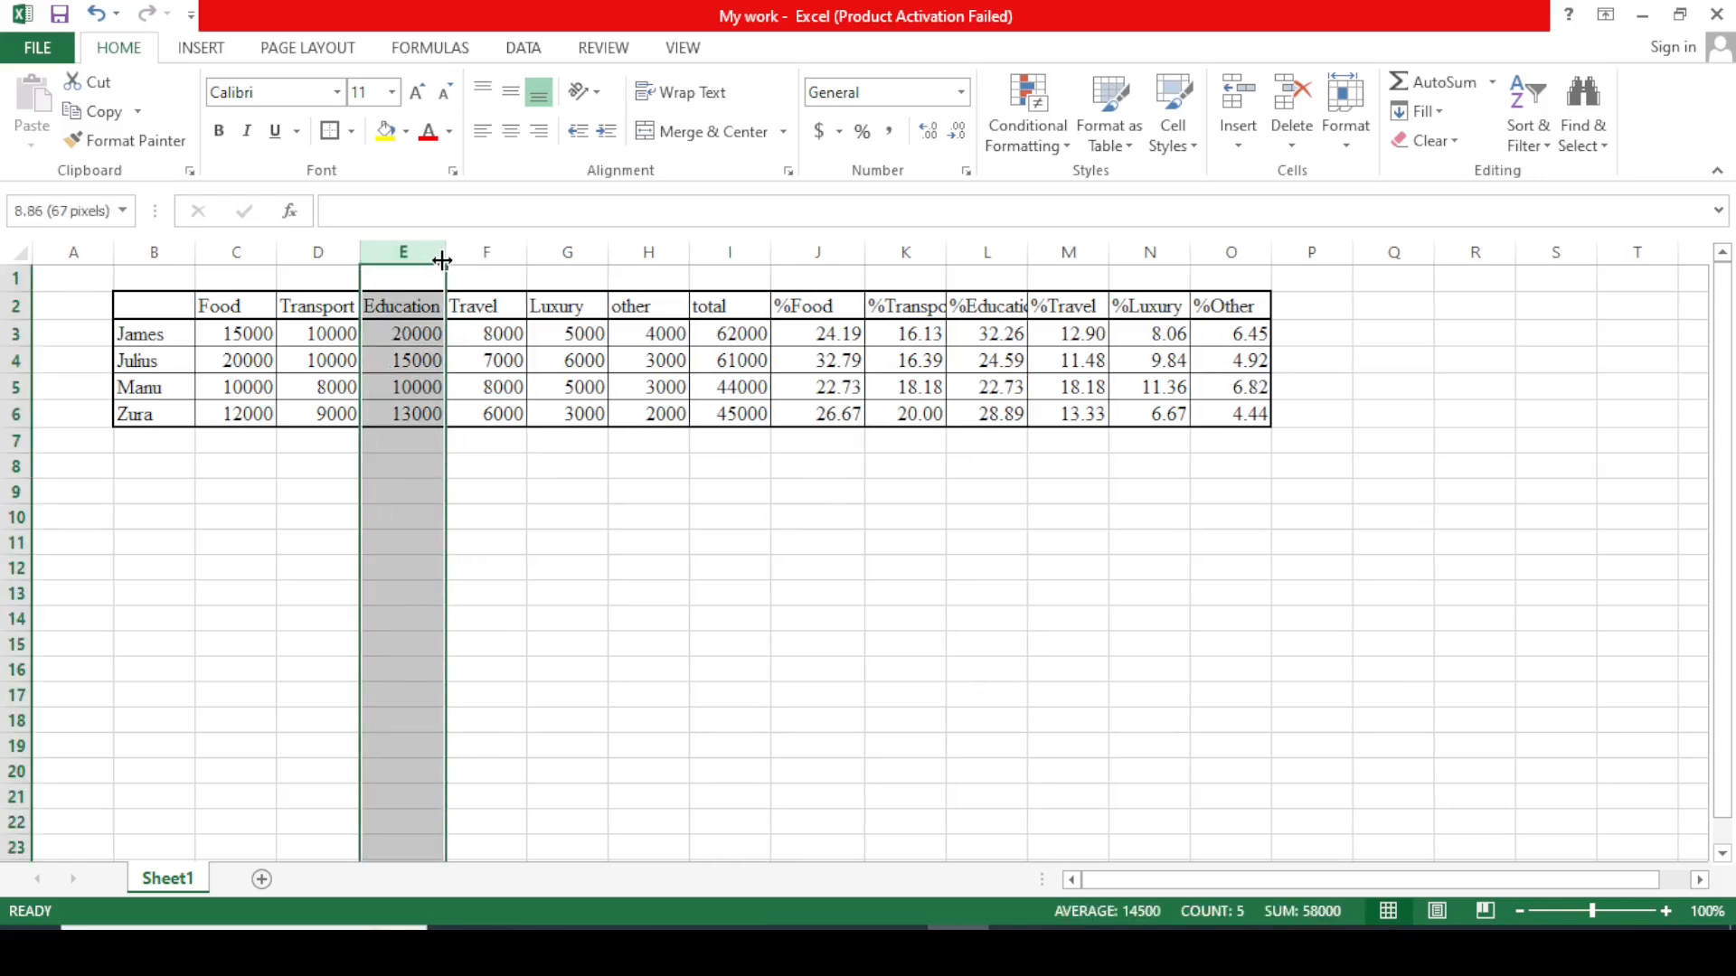
left_click(816, 542)
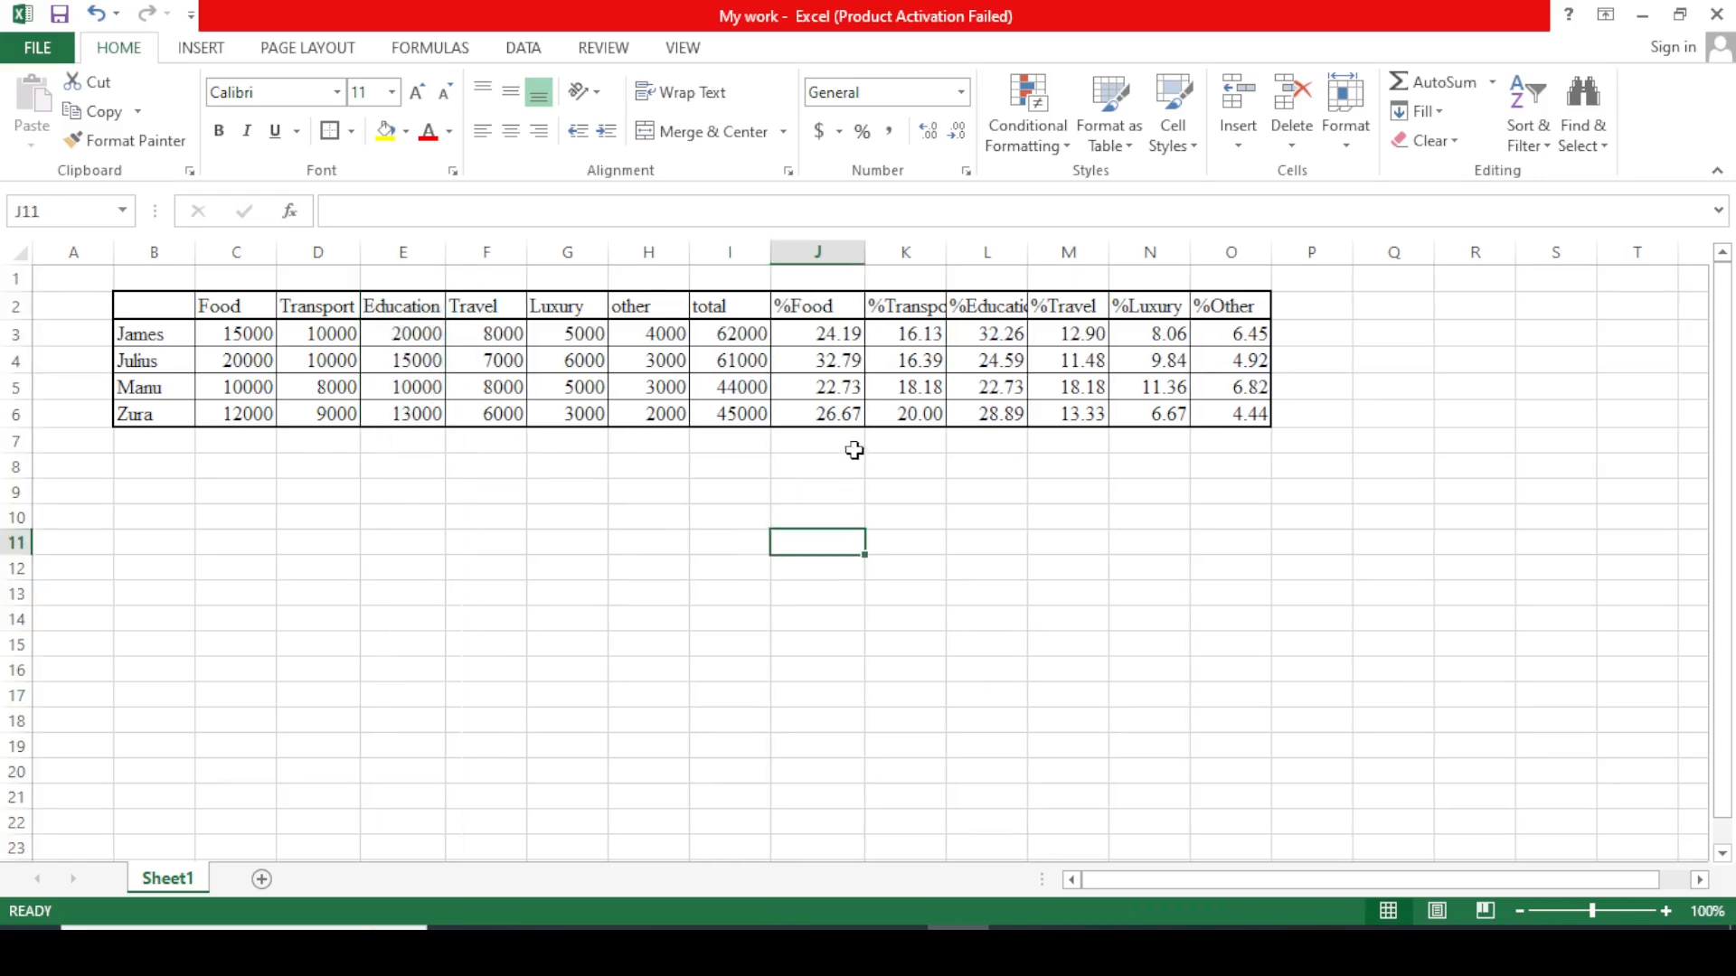
AutoFit columns K and L so %Transport and %Education headers show fully.
left_click(906, 254)
double_click(949, 259)
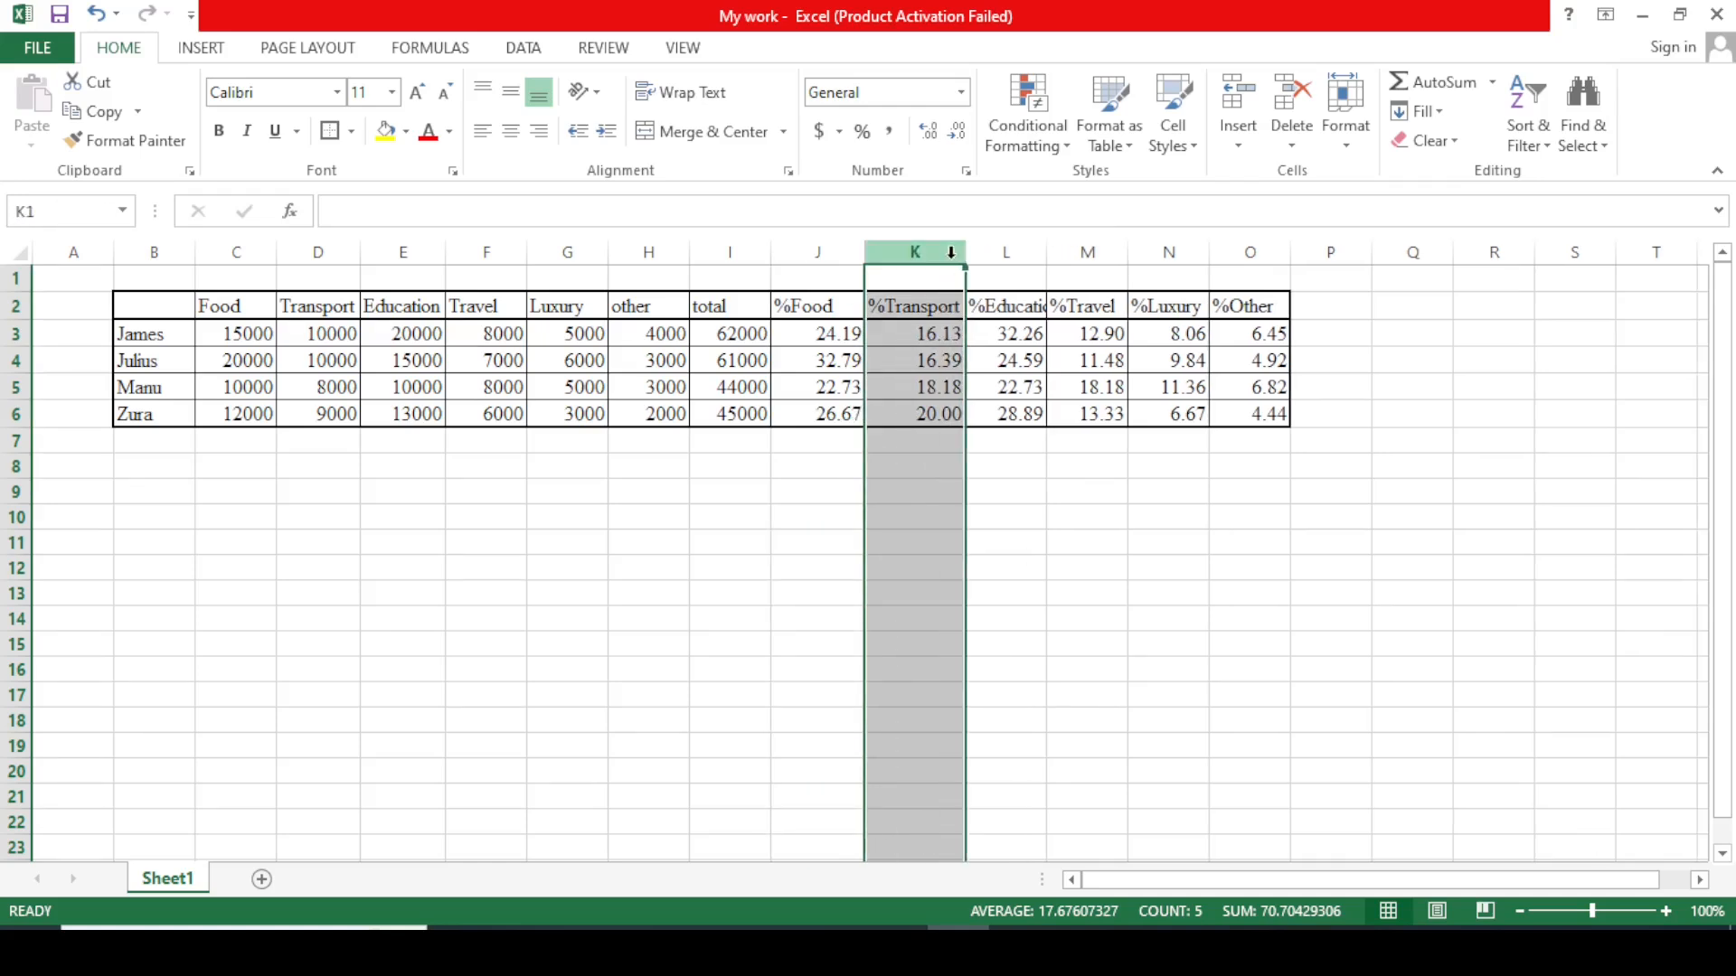
left_click(1109, 546)
left_click(998, 251)
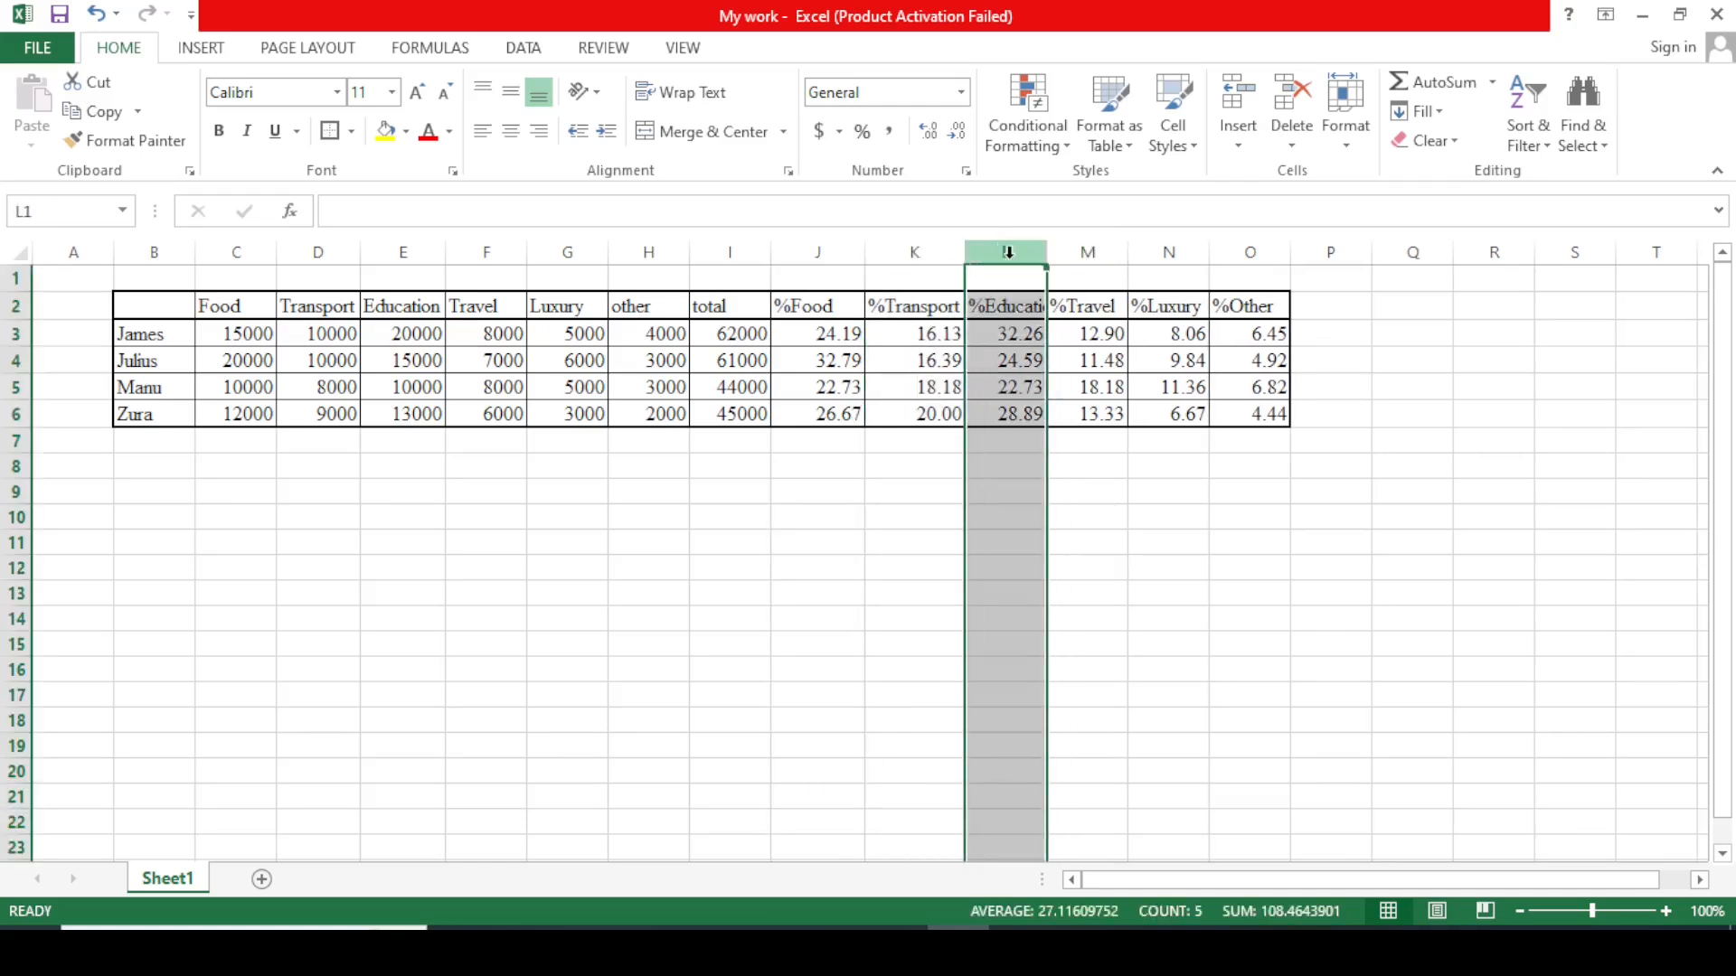
double_click(1044, 258)
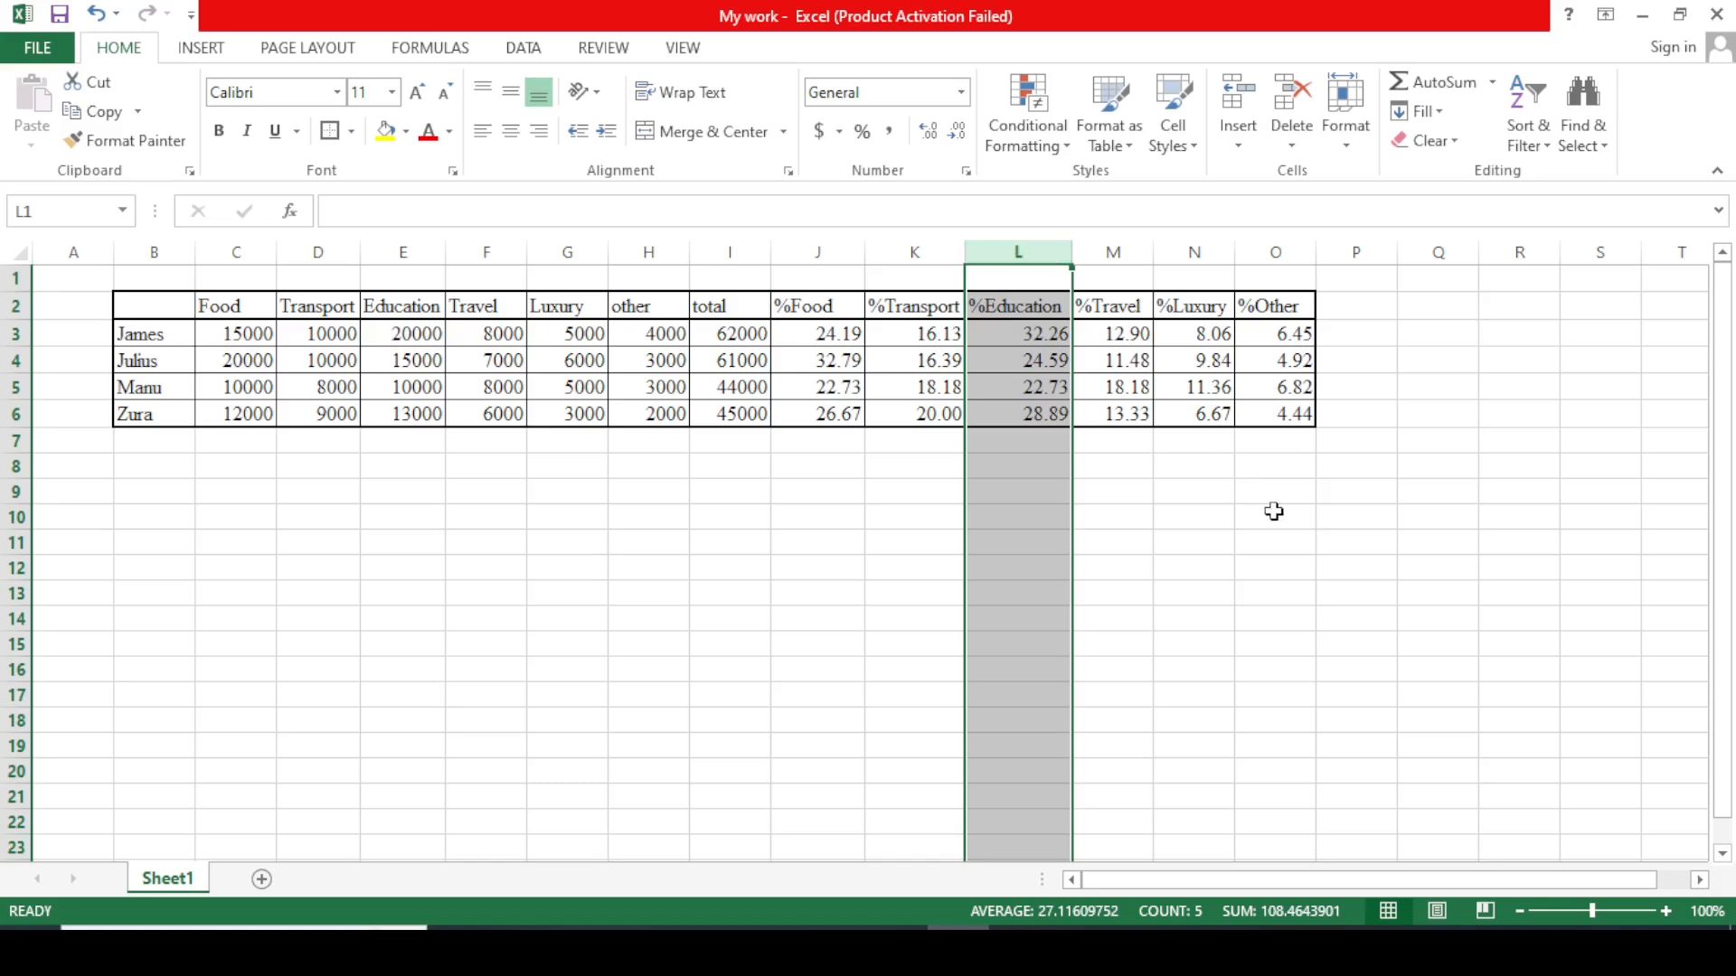
left_click(1271, 511)
left_click(1115, 250)
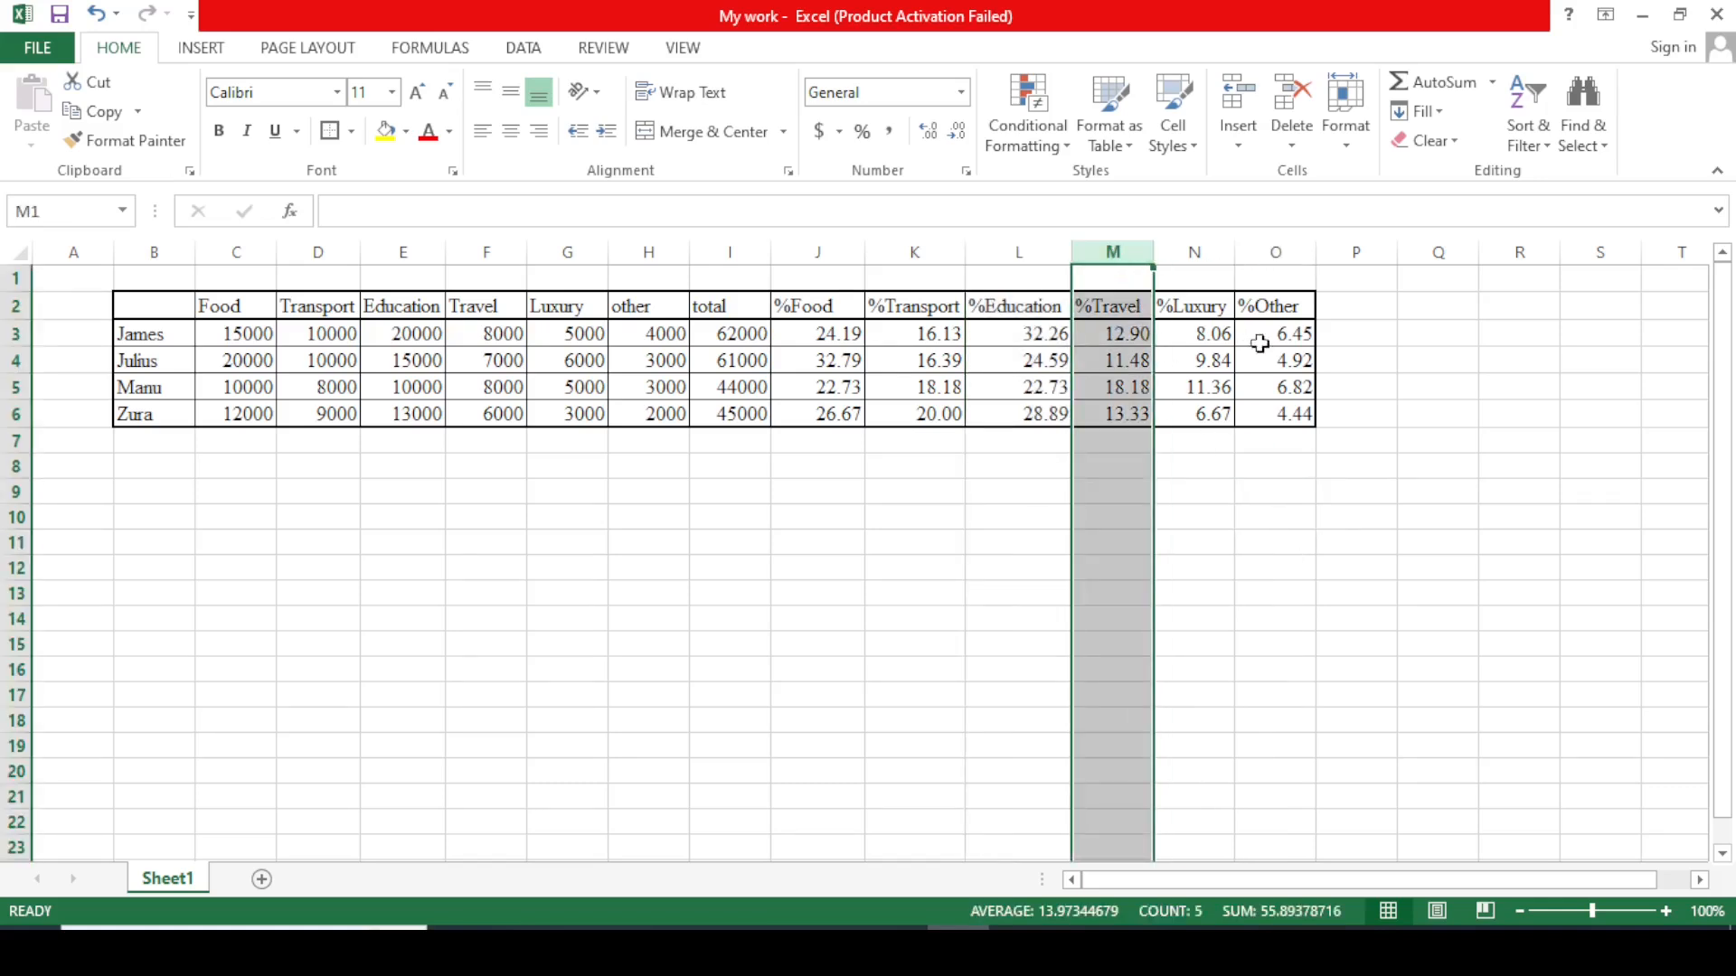
left_click(1440, 405)
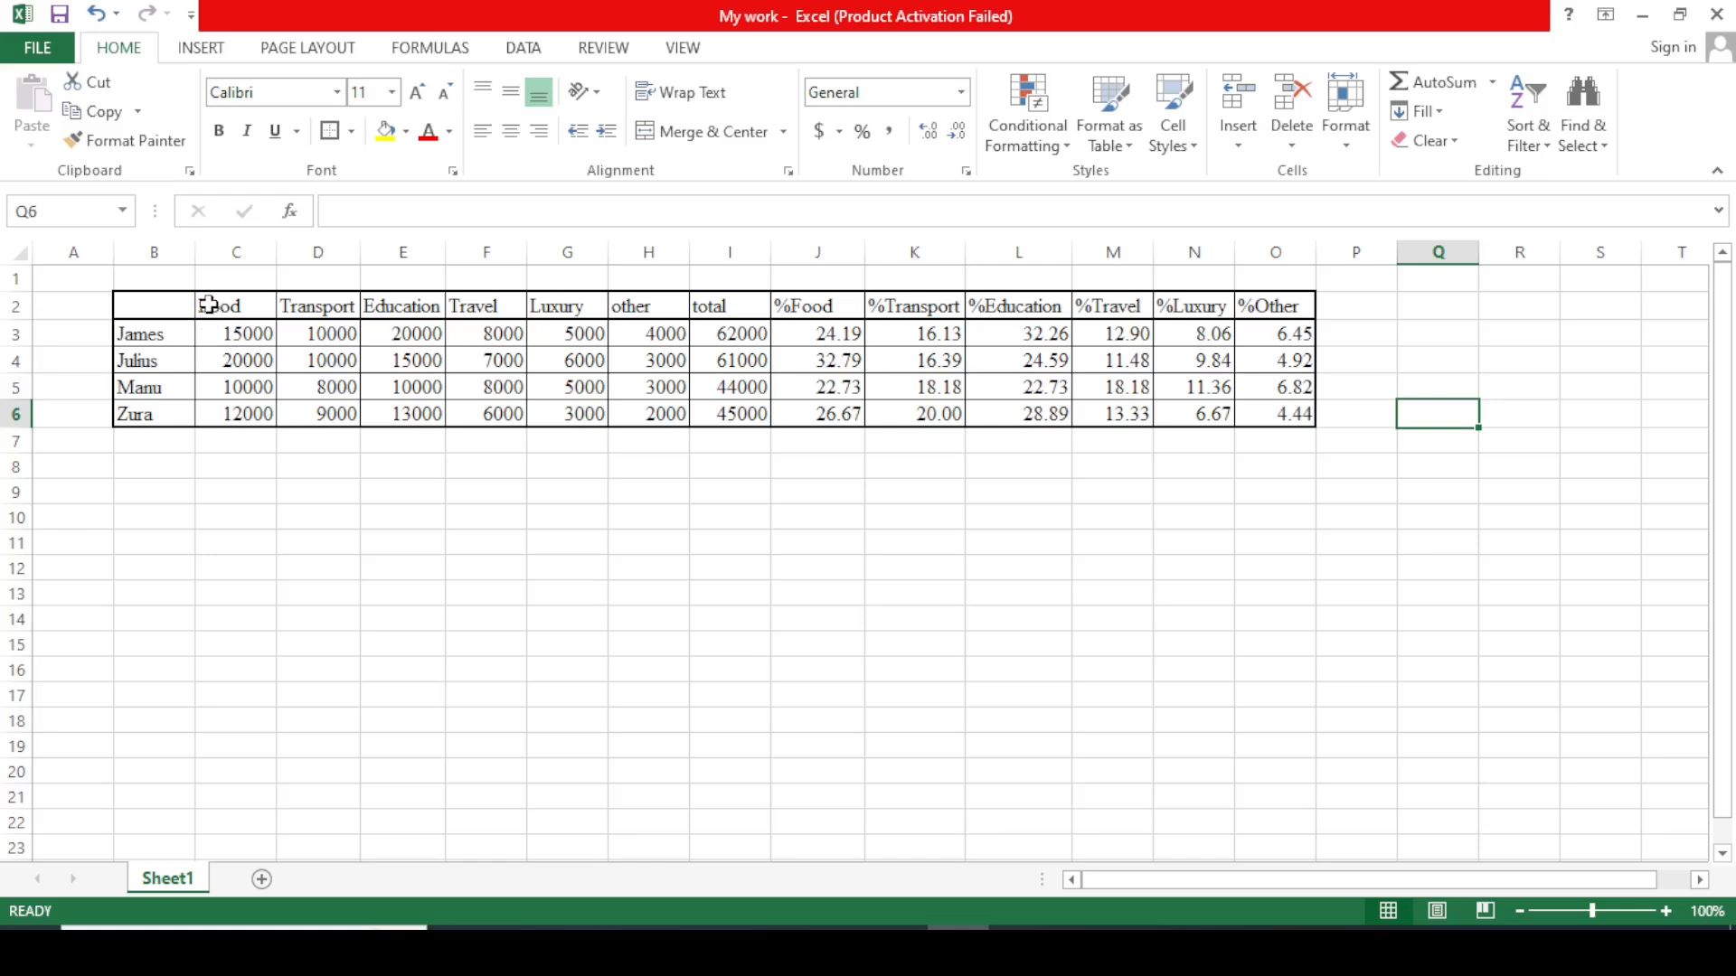
Center-align the headers and figures in range C2:O6 horizontally.
left_click_drag(208, 305, 1275, 415)
left_click(1276, 415)
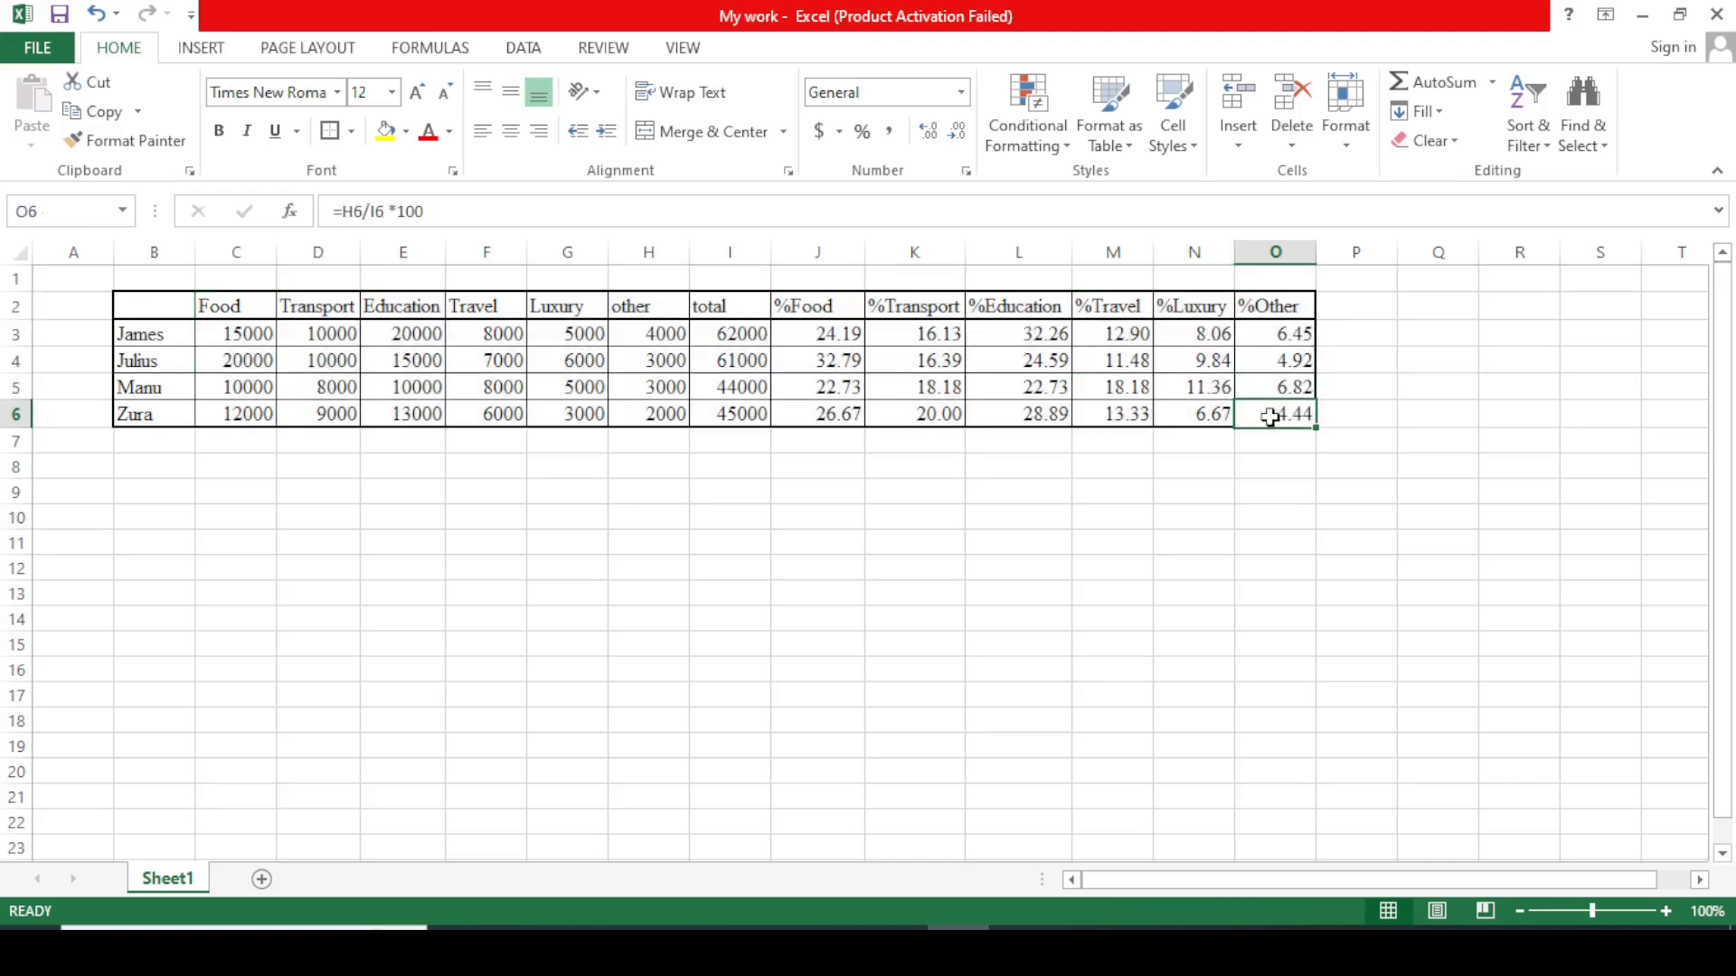
left_click(239, 299)
left_click_drag(239, 298, 1265, 404)
left_click(1266, 406)
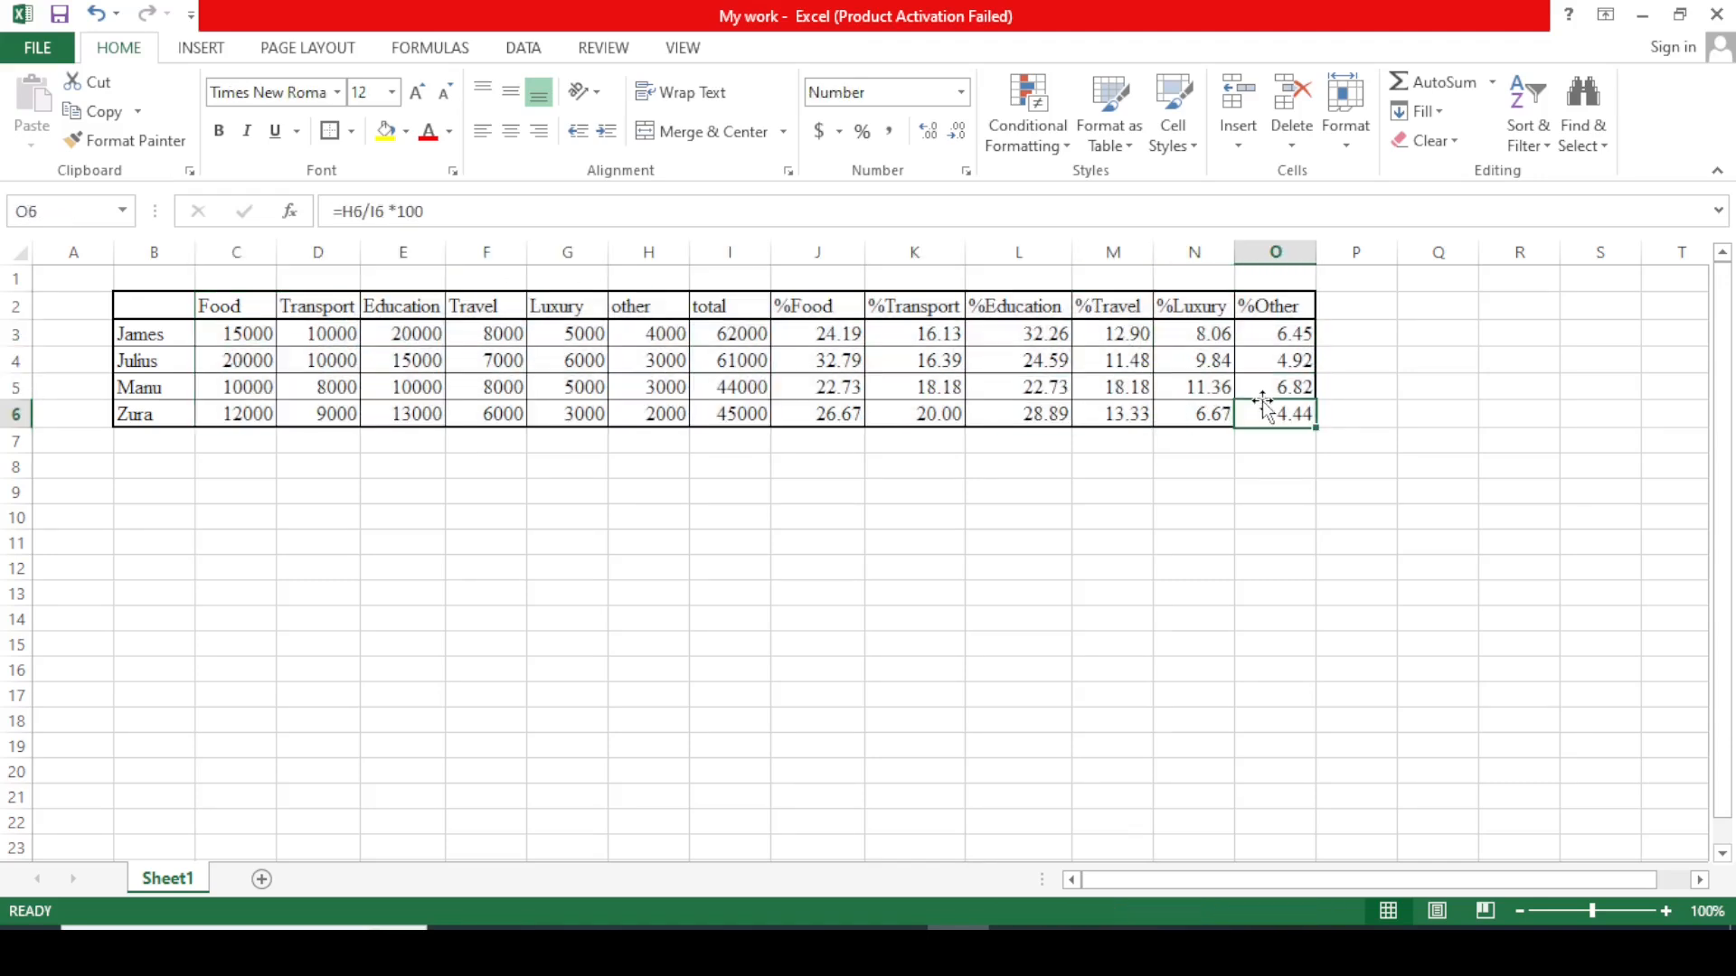
left_click(232, 310)
left_click_drag(231, 310, 1257, 413)
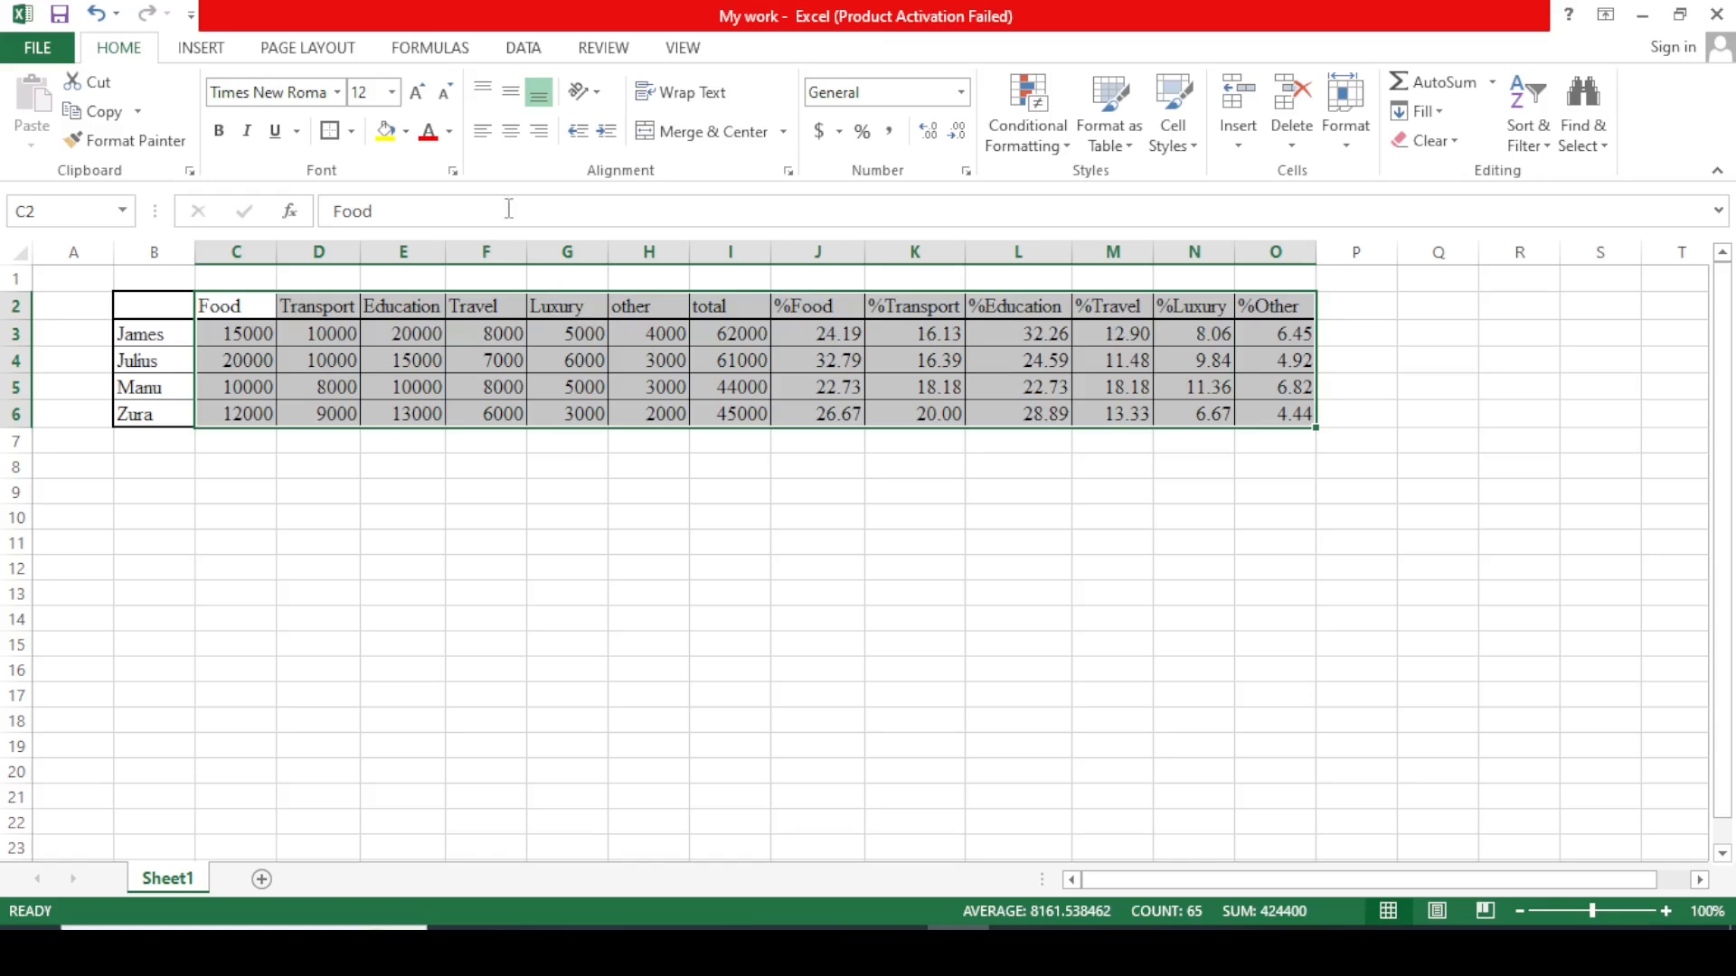
left_click(512, 133)
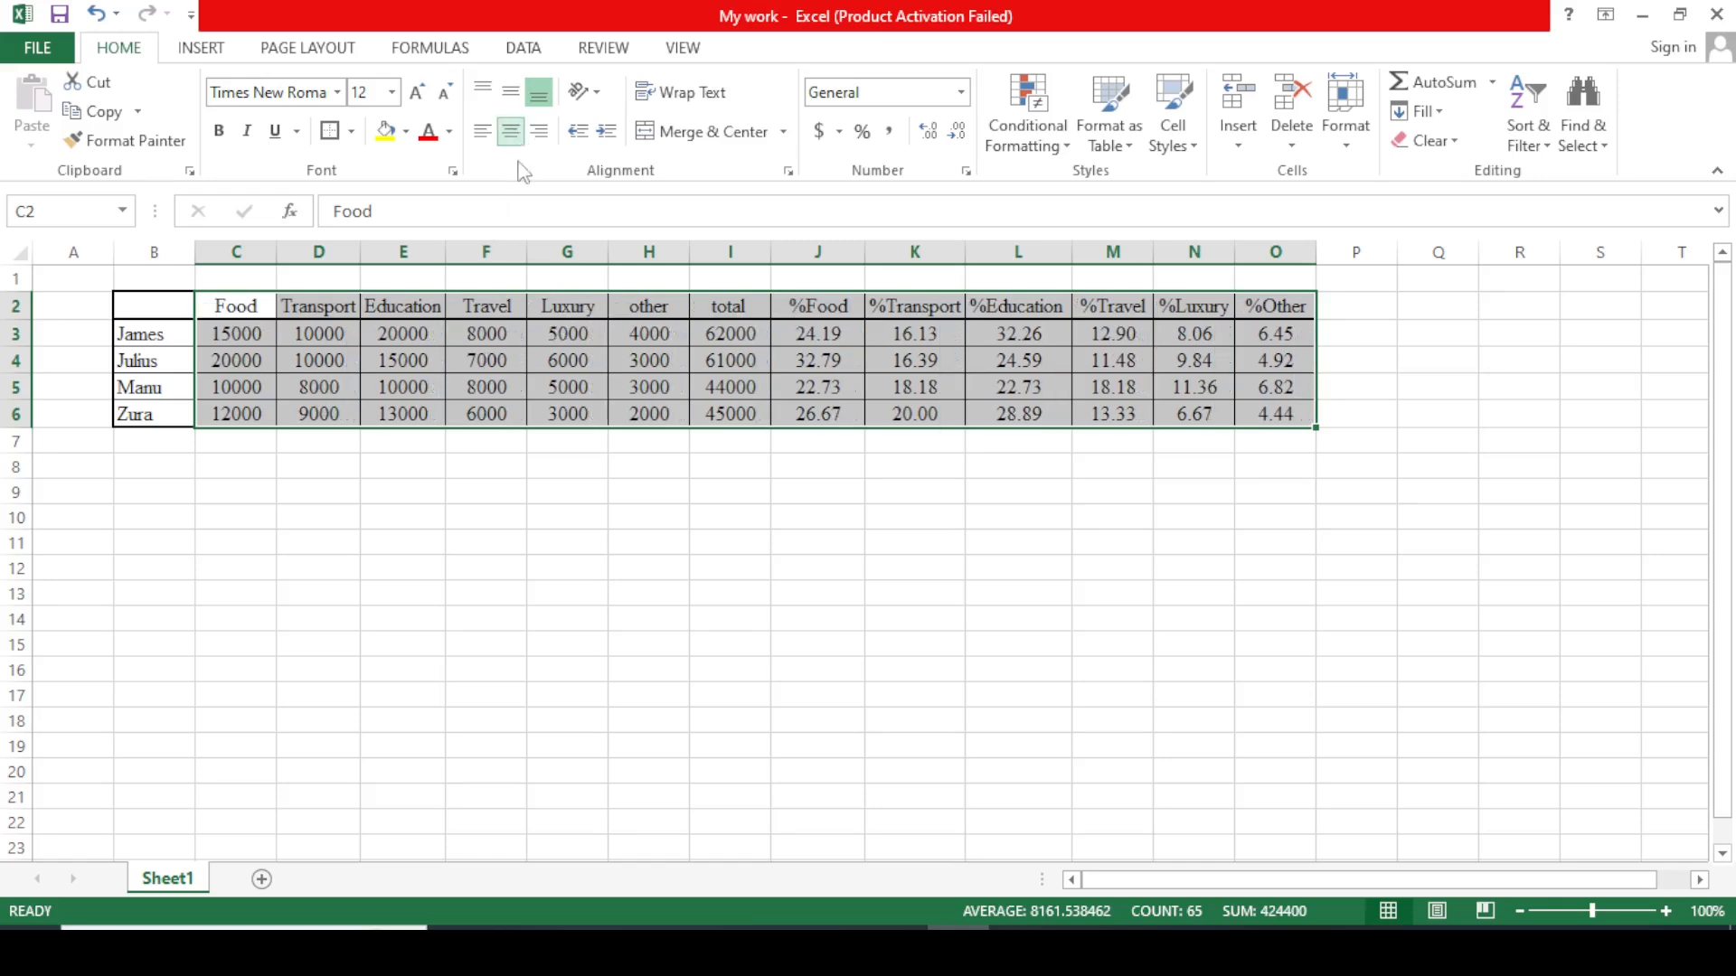
left_click(547, 495)
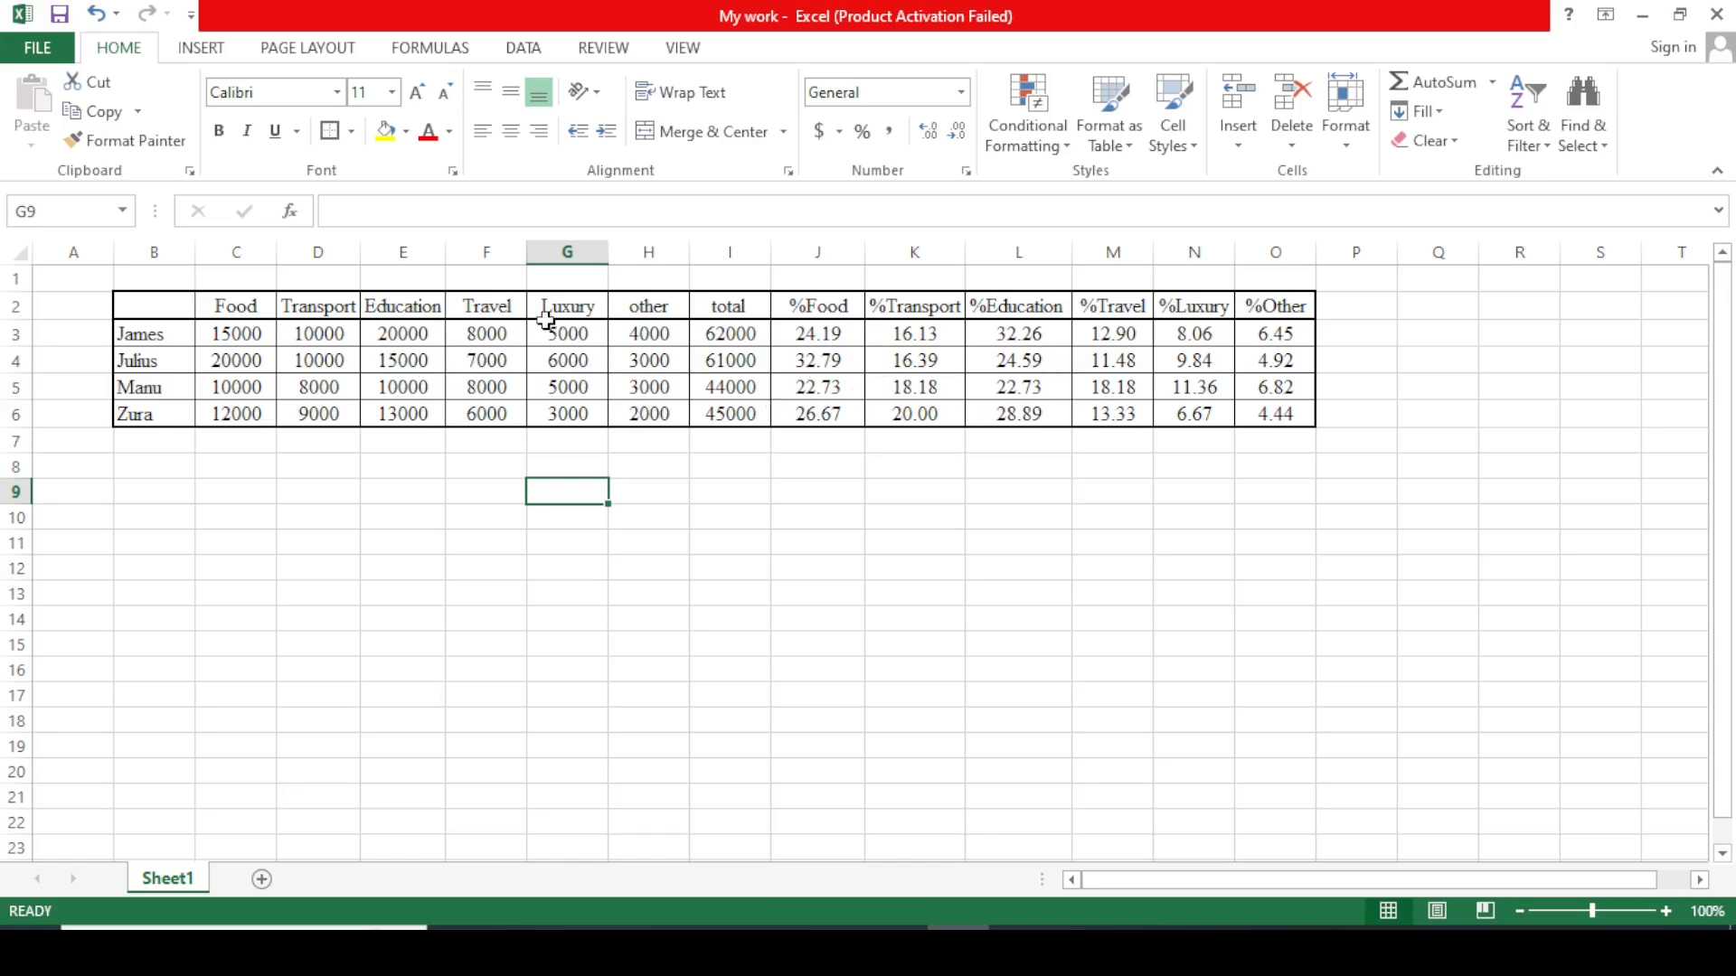
Bold the header row C2:O2 and the names in B3:B6.
left_click_drag(218, 308, 1271, 302)
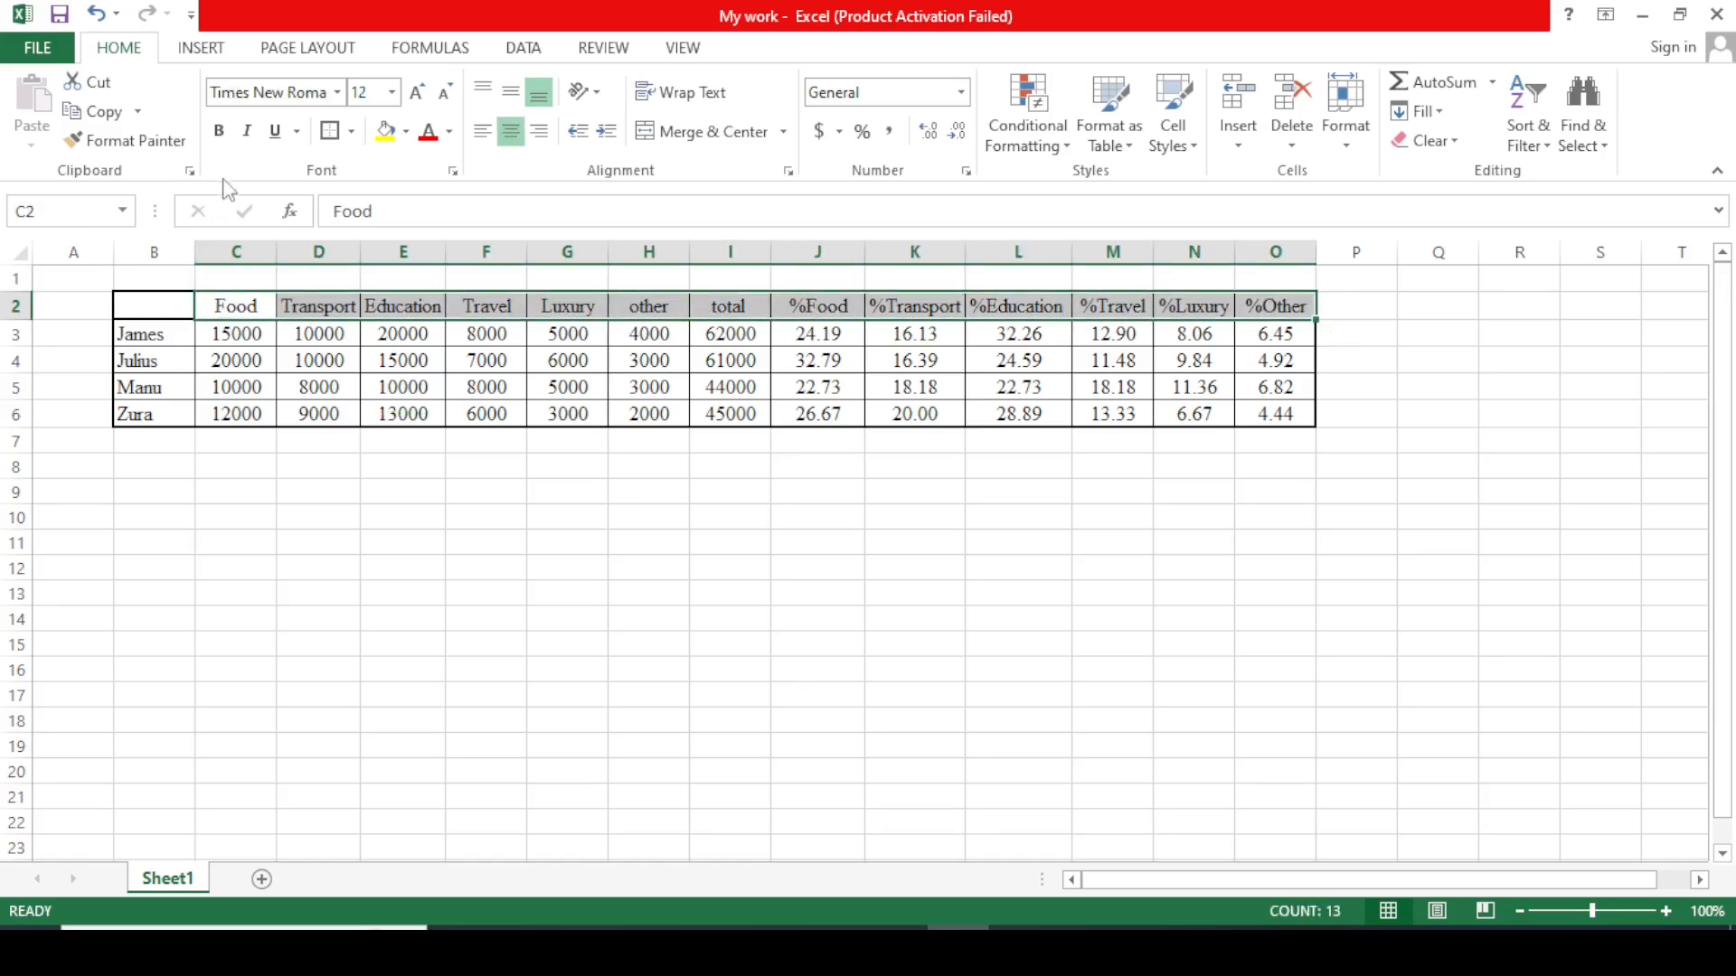
left_click(220, 132)
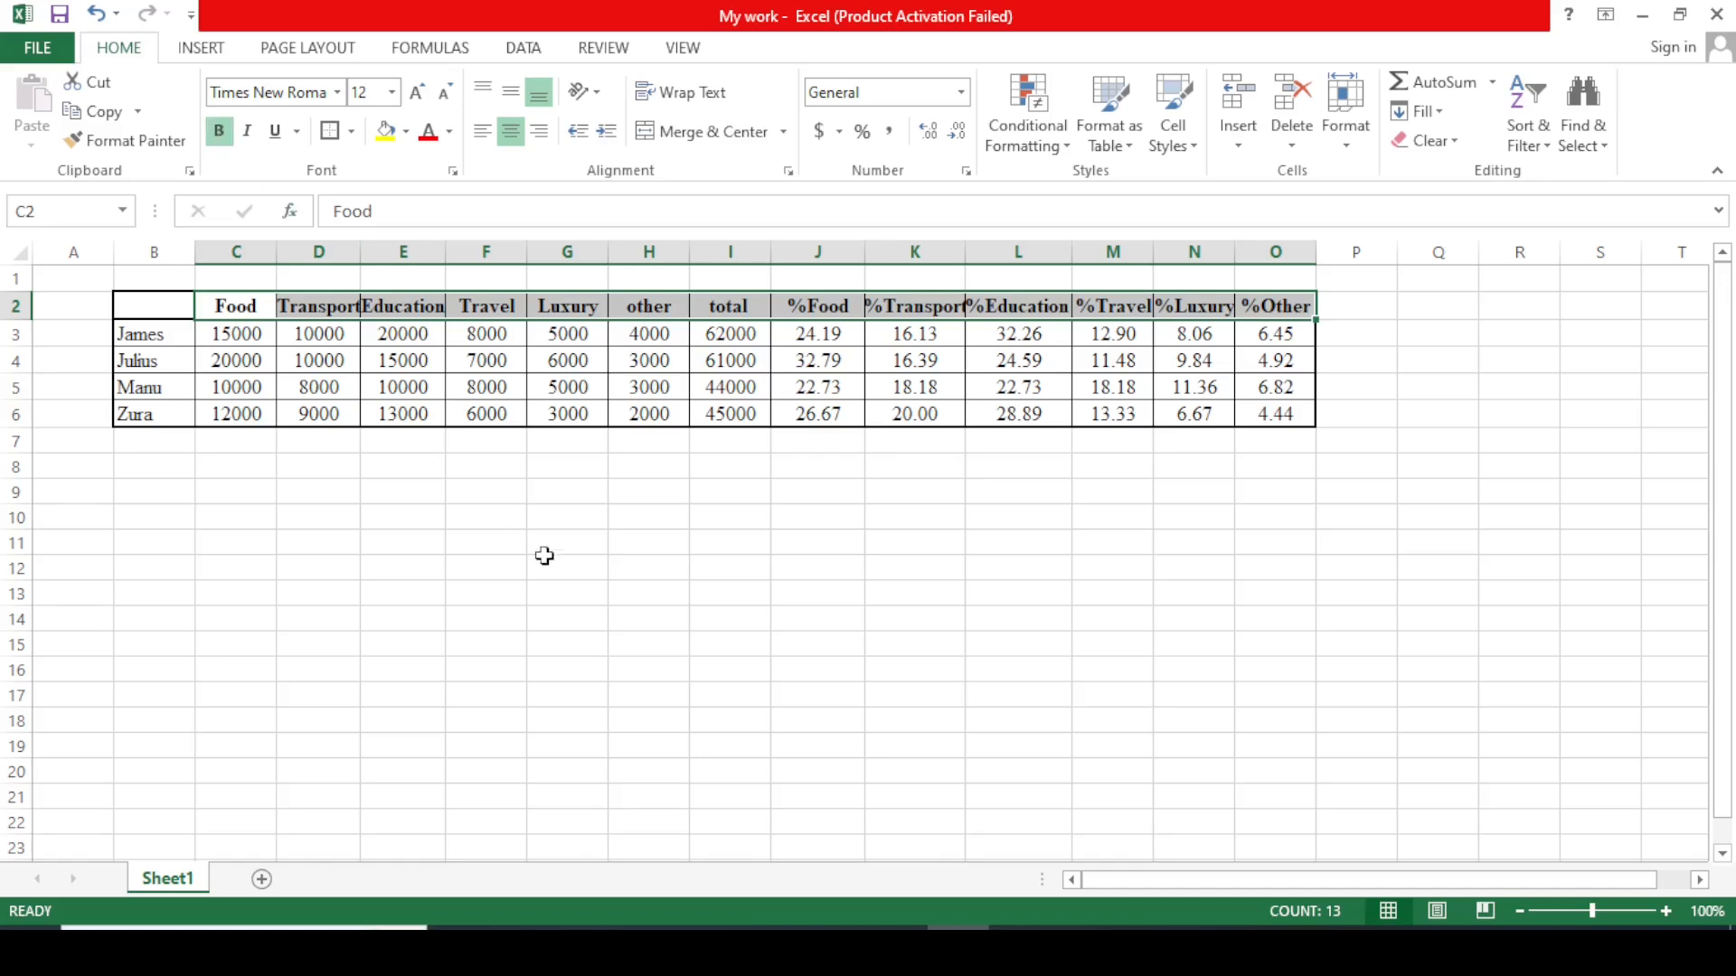
left_click_drag(147, 333, 163, 415)
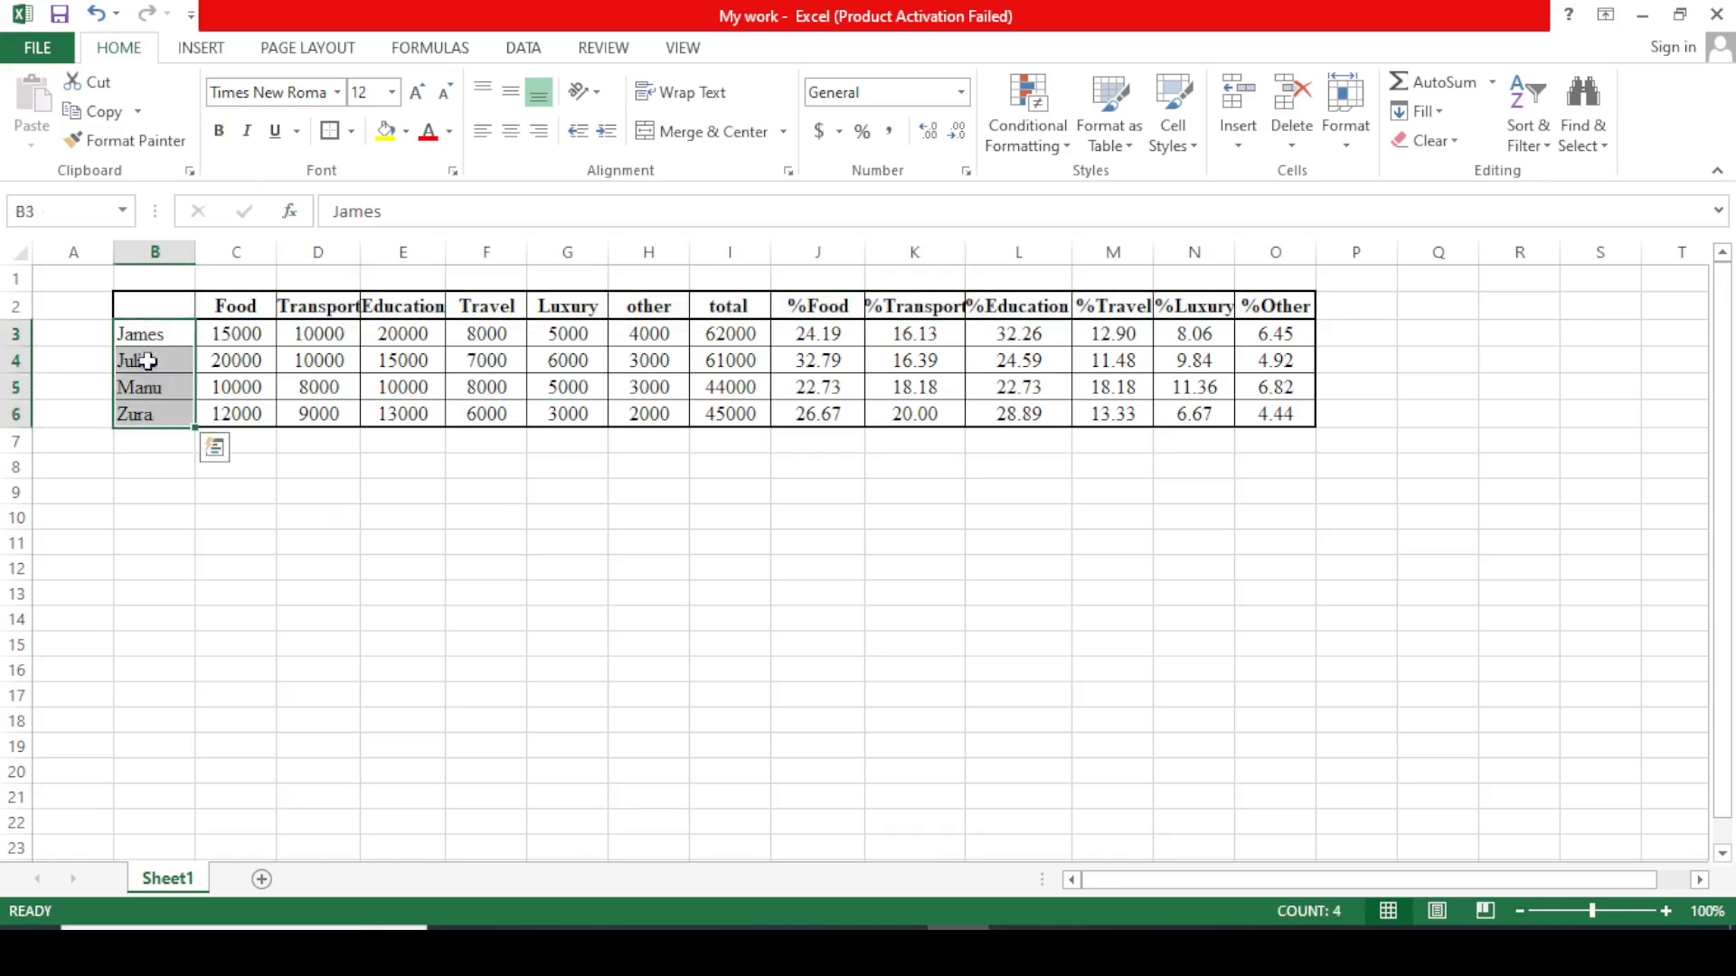
left_click(220, 132)
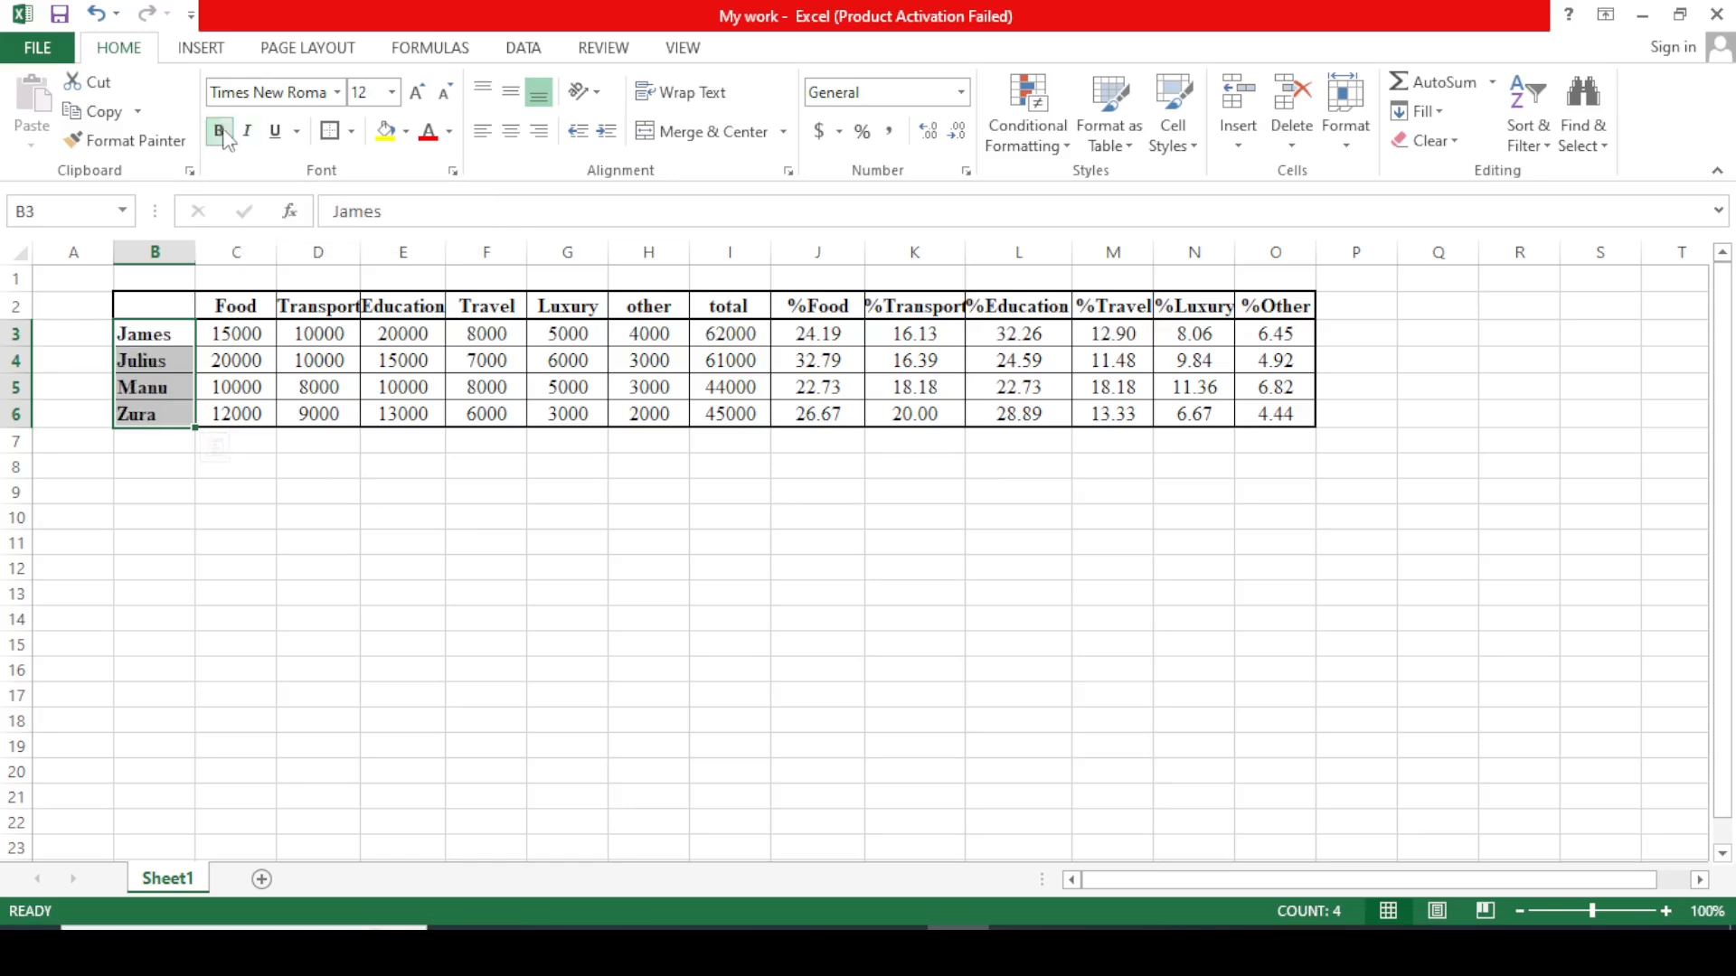
left_click(420, 545)
left_click(1329, 623)
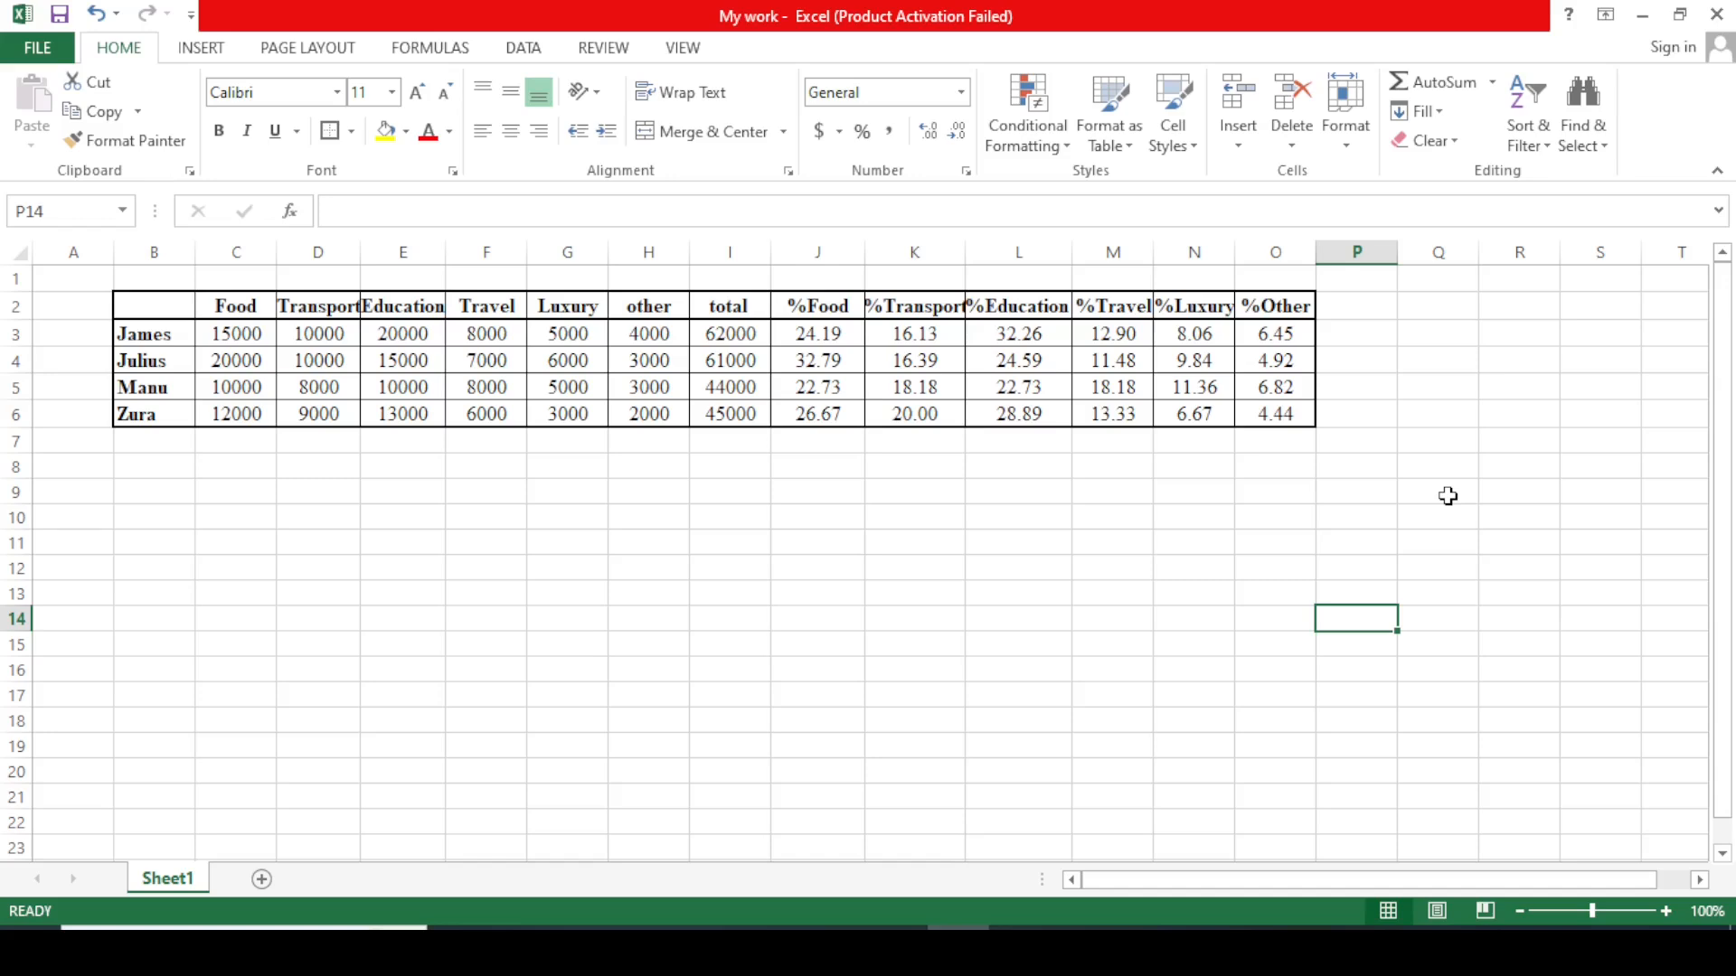
AutoFit column K so the bold %Transport header in K2 fits.
left_click(913, 312)
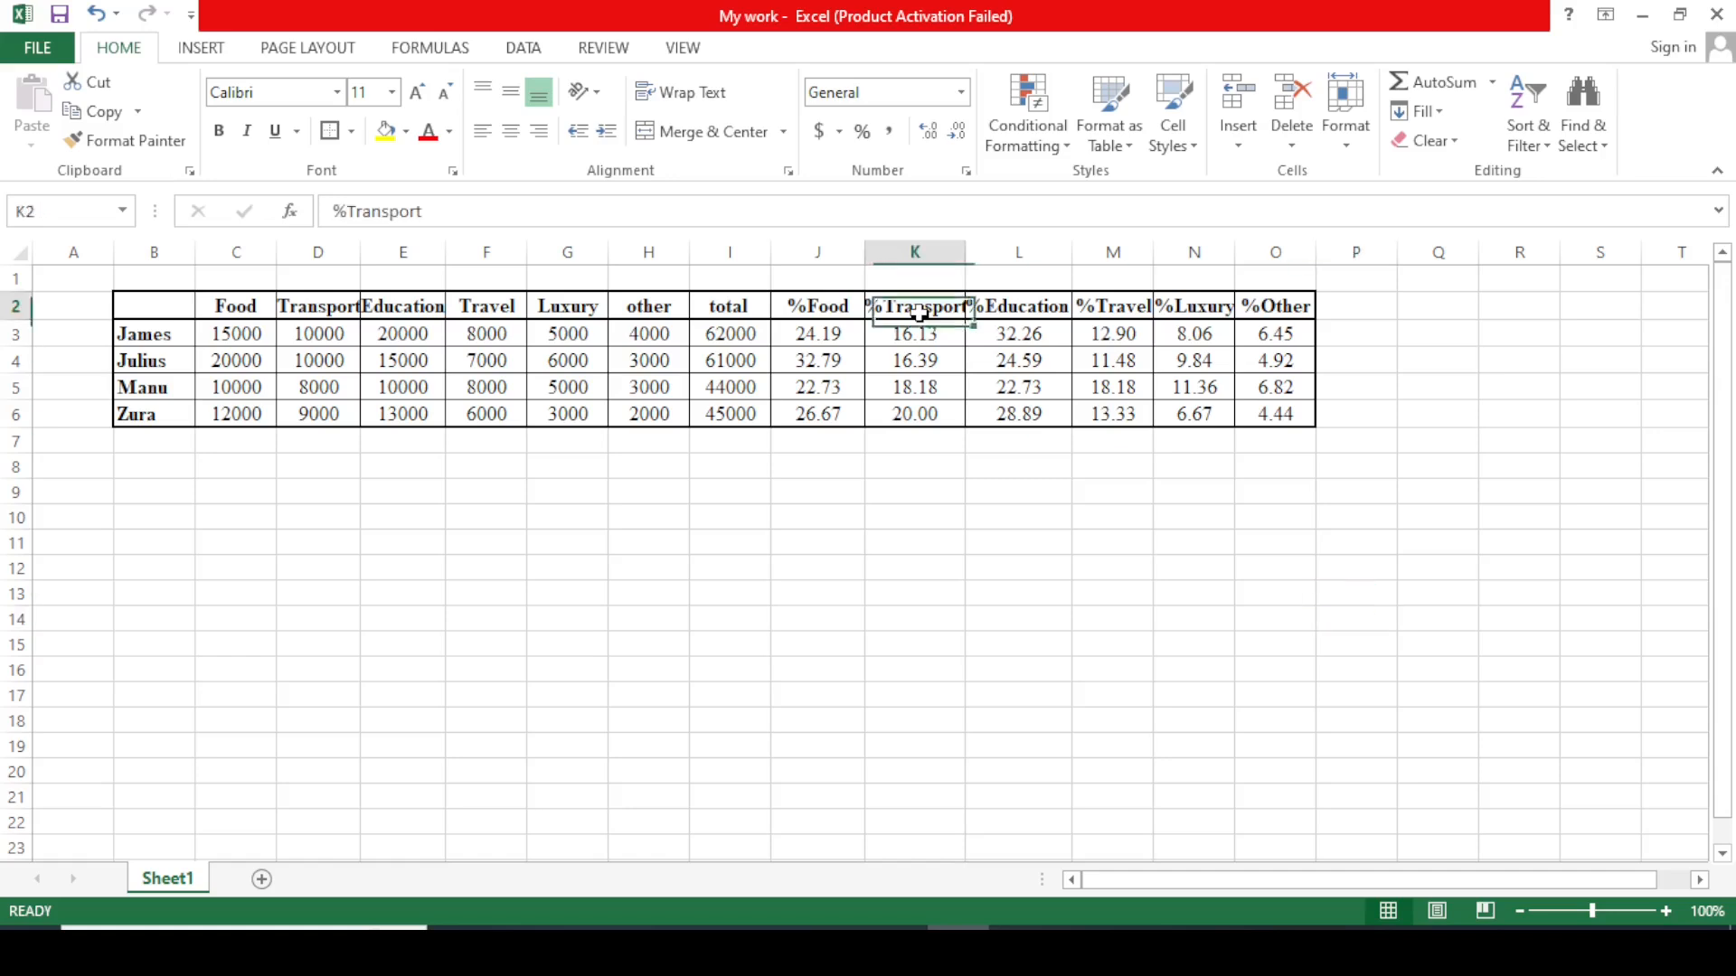
double_click(965, 260)
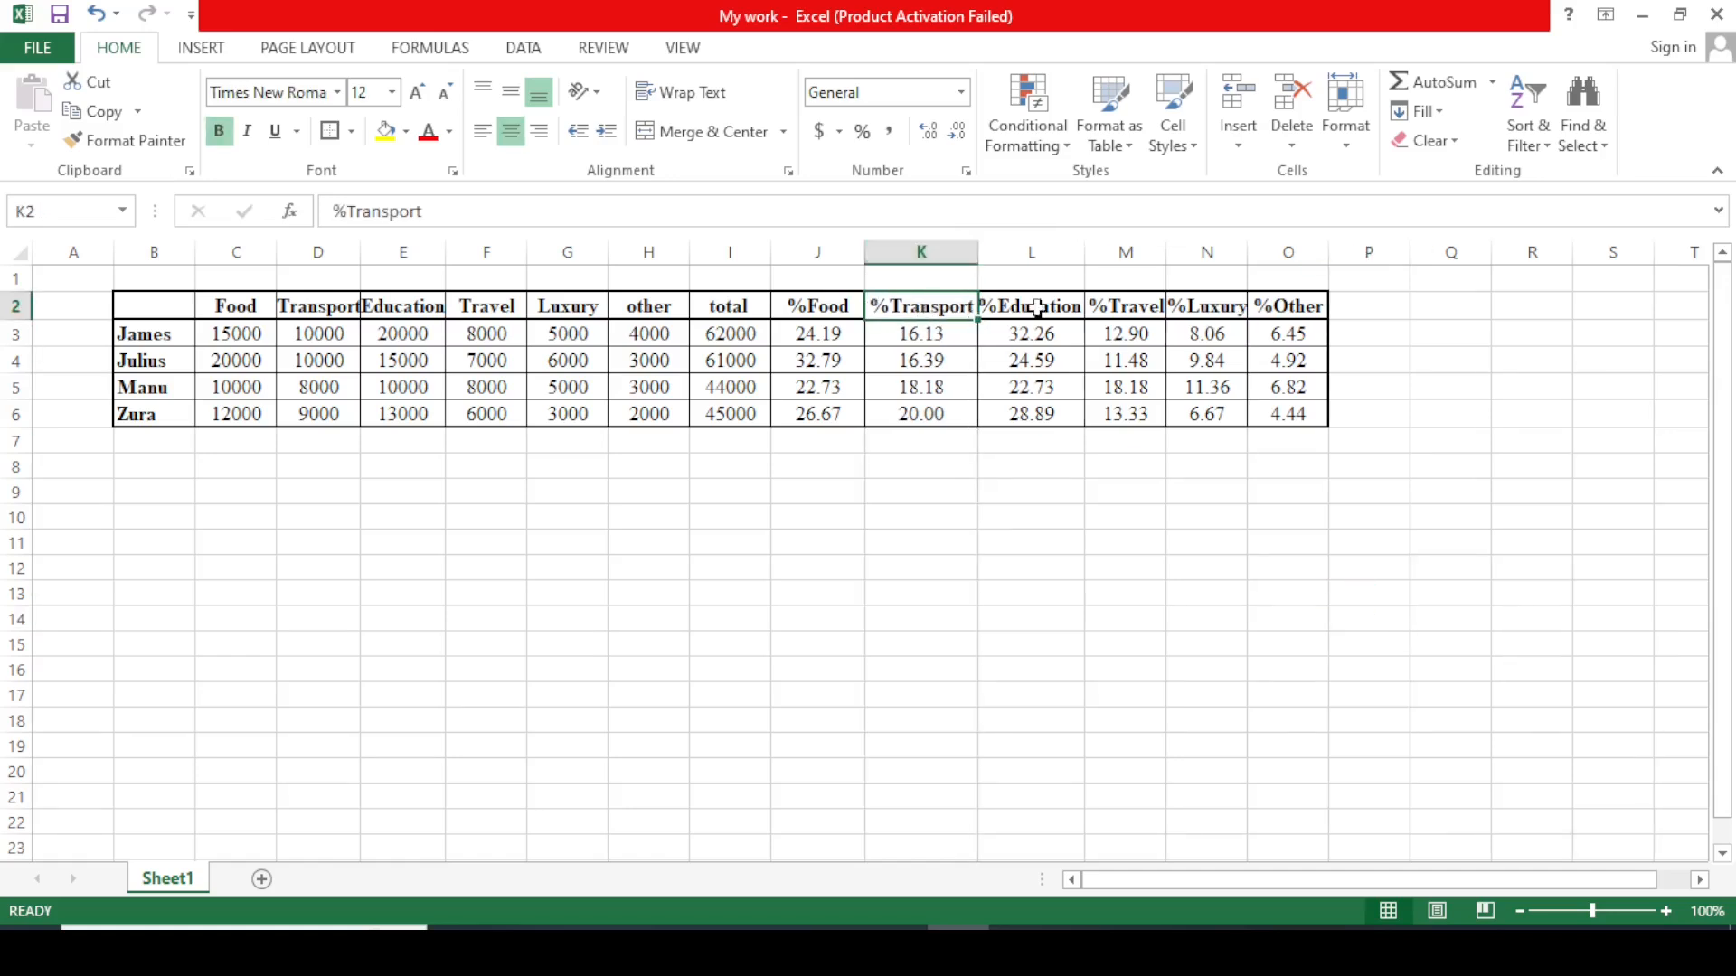
left_click(1530, 461)
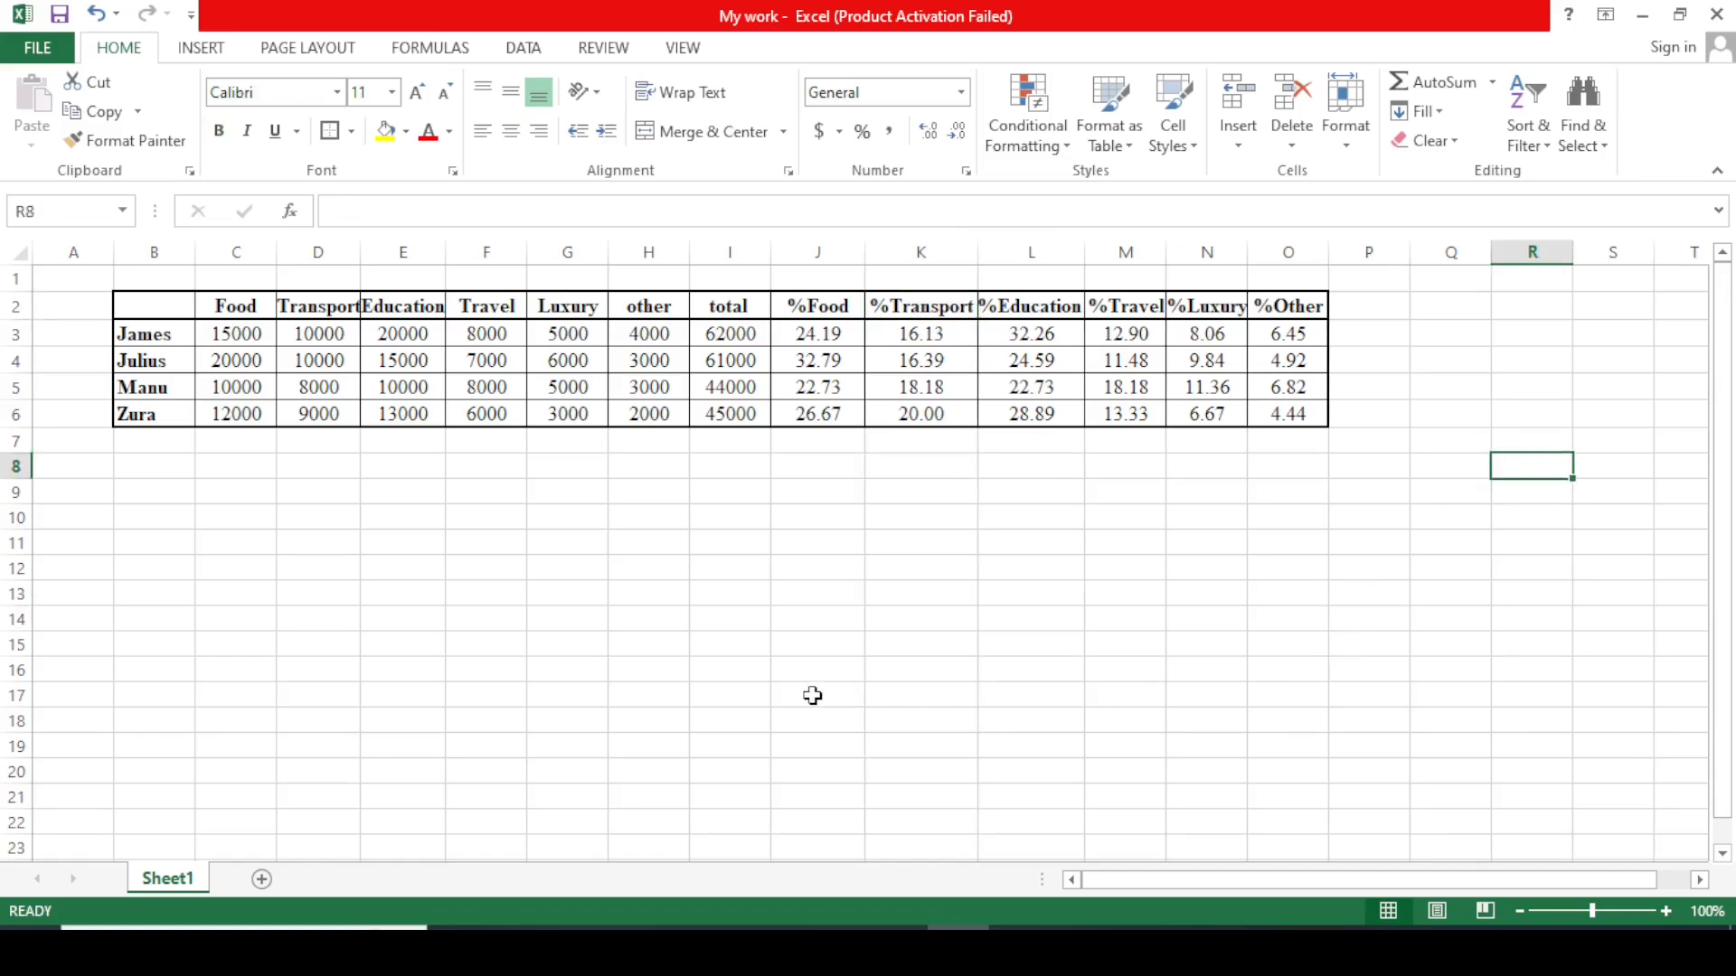